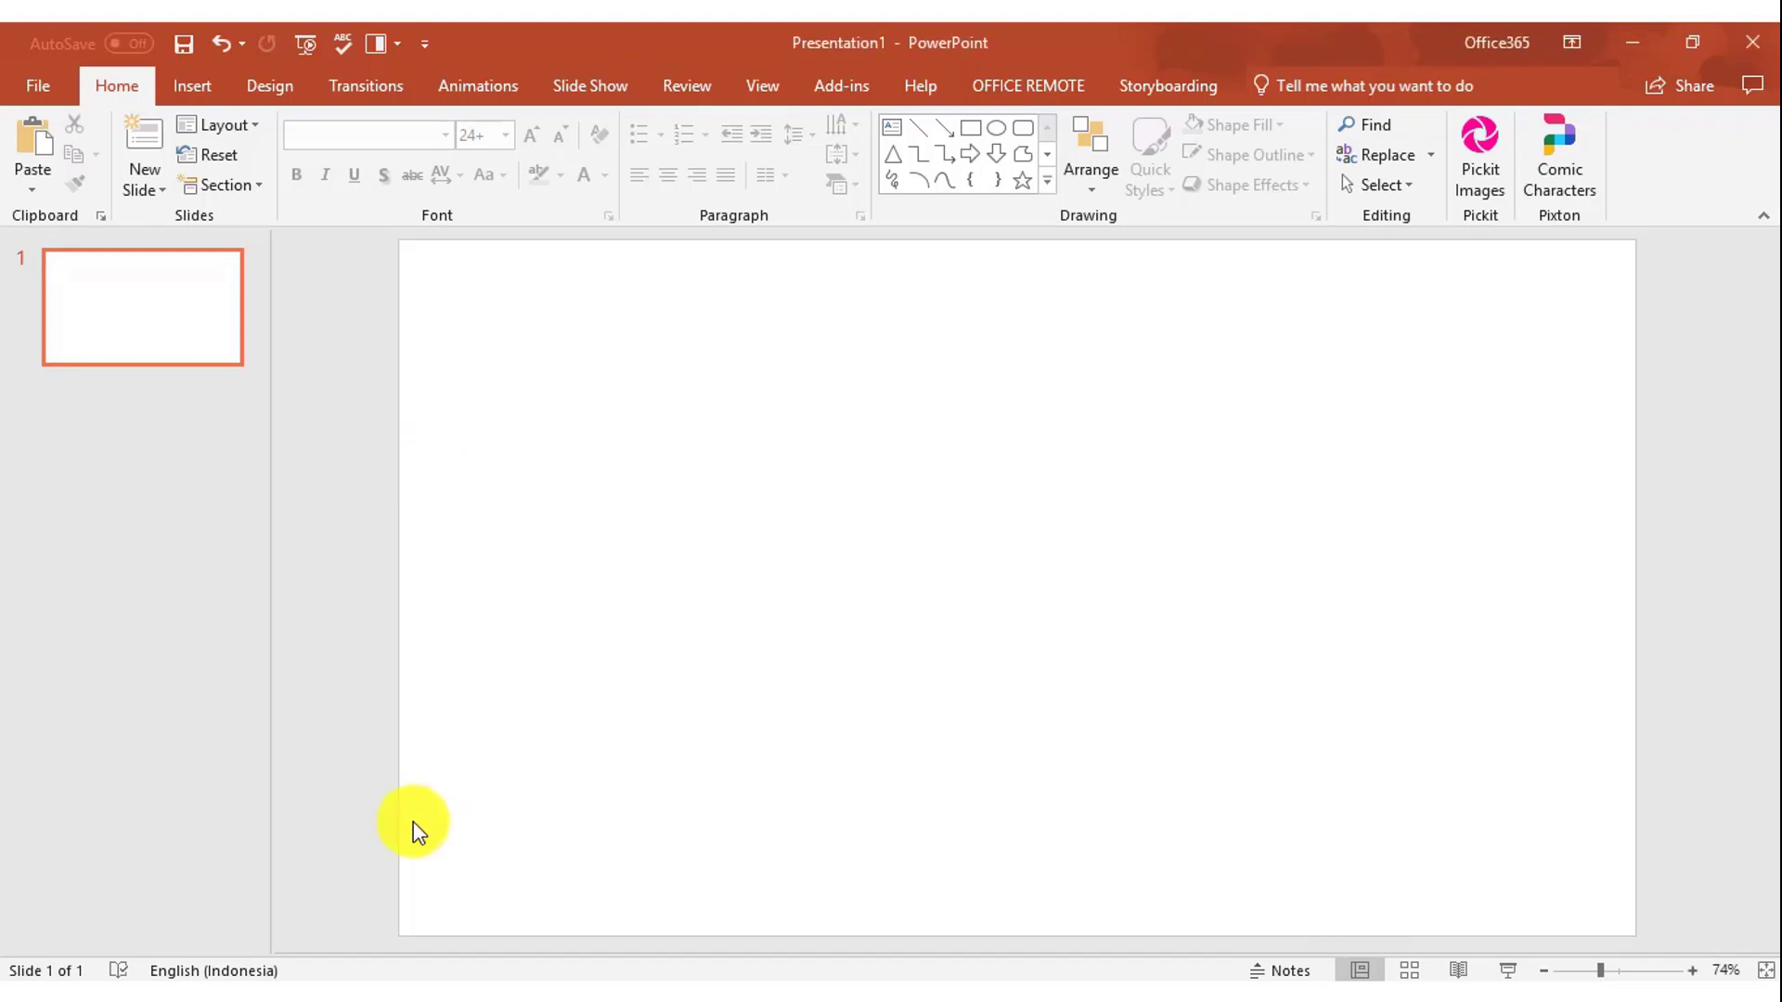
Step: Insert every photo from the Foto Training folder onto the blank slide
{"action": "left_click", "coordinate": [179, 965]}
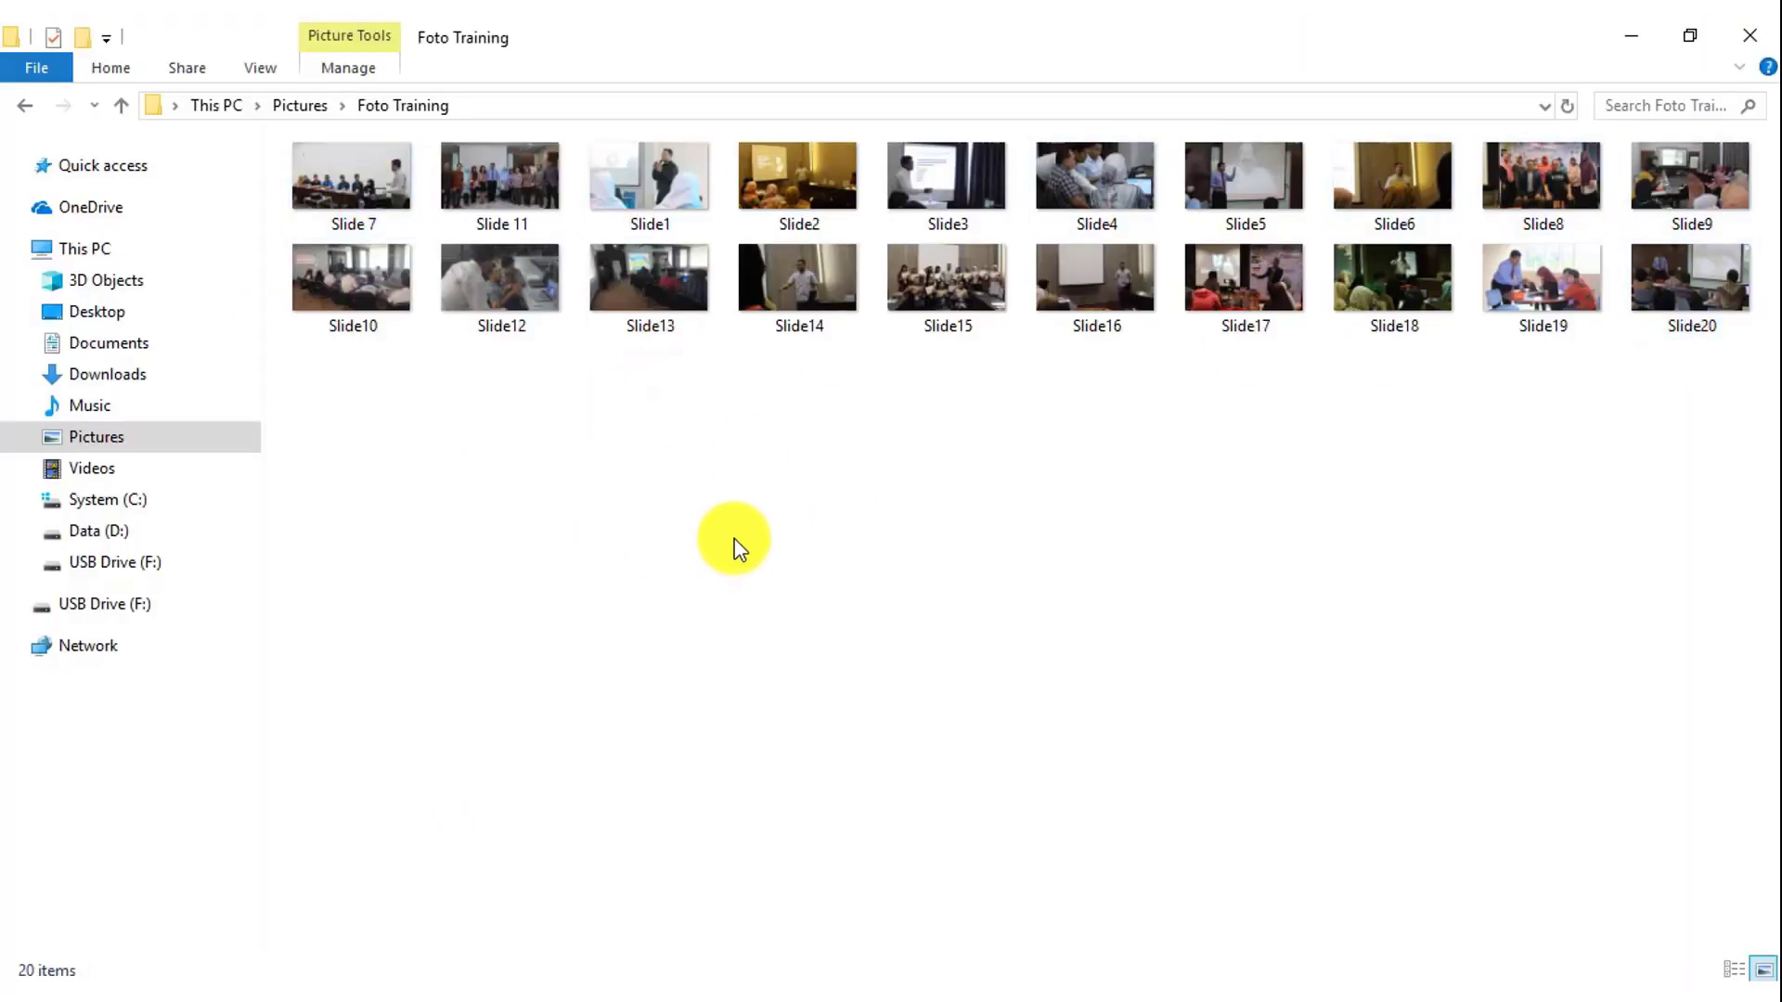
{"action": "mouse_move", "coordinate": [131, 766]}
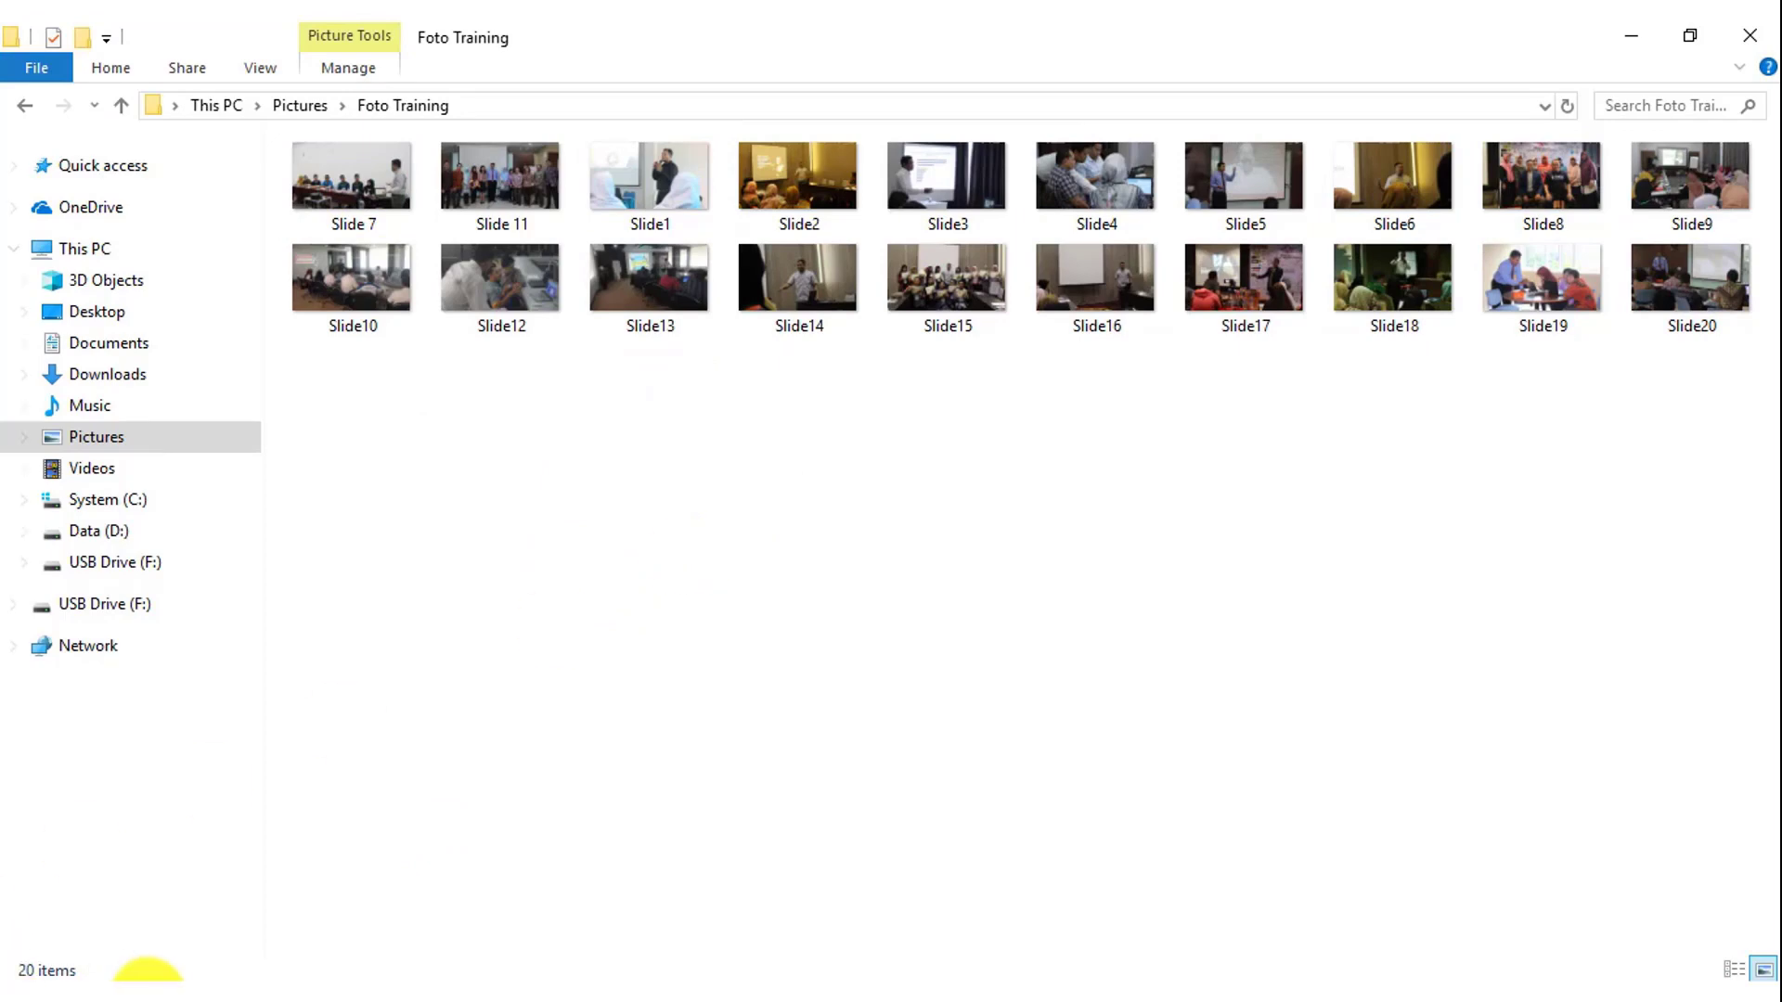
{"action": "left_click", "coordinate": [163, 979]}
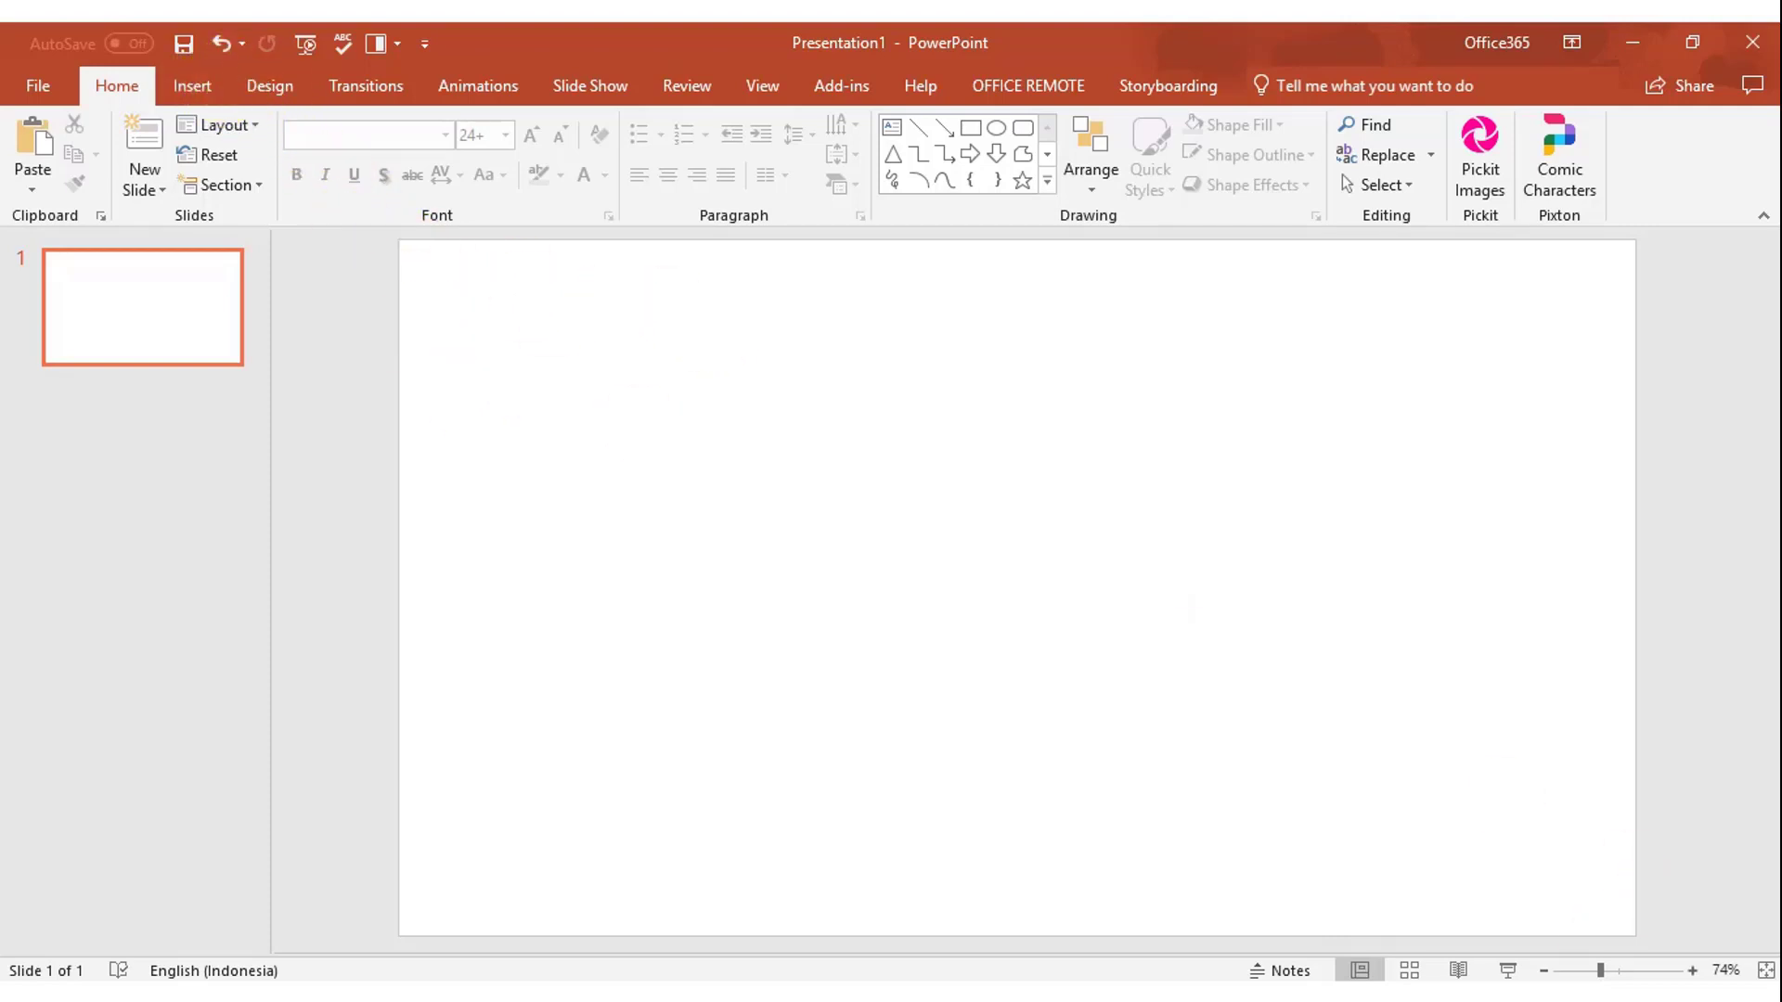
{"action": "left_click", "coordinate": [1544, 971]}
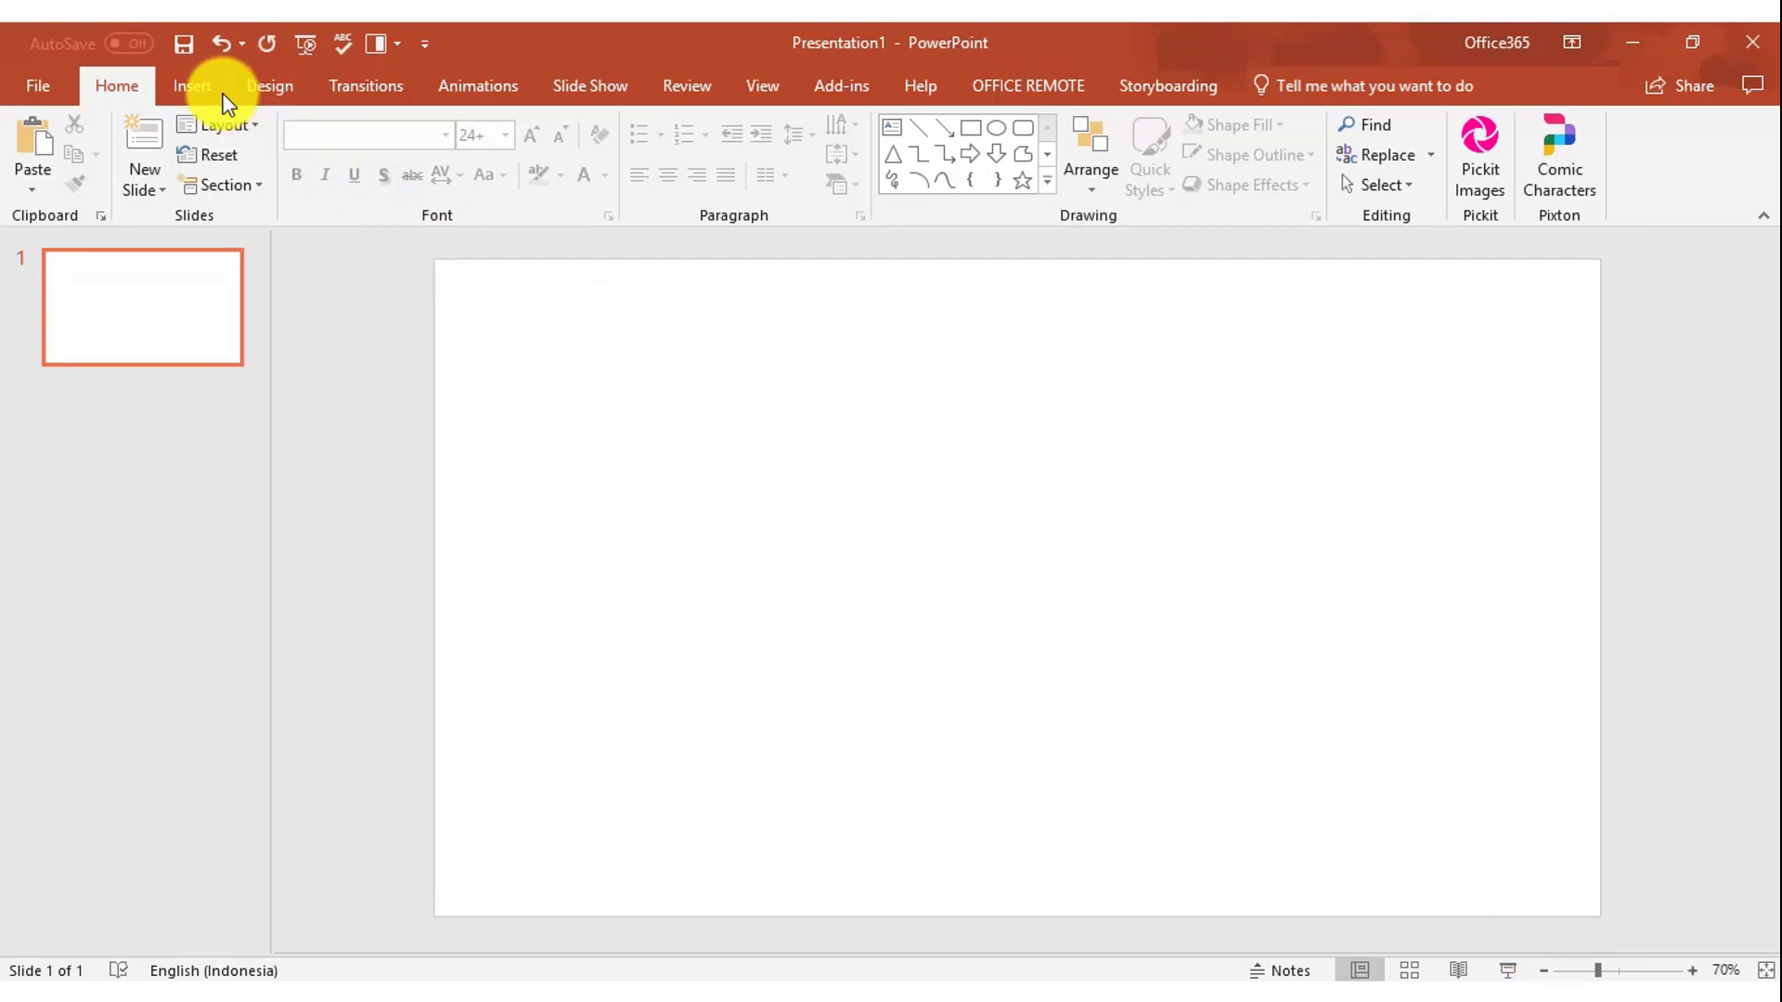
{"action": "left_click", "coordinate": [221, 89]}
{"action": "left_click", "coordinate": [167, 154]}
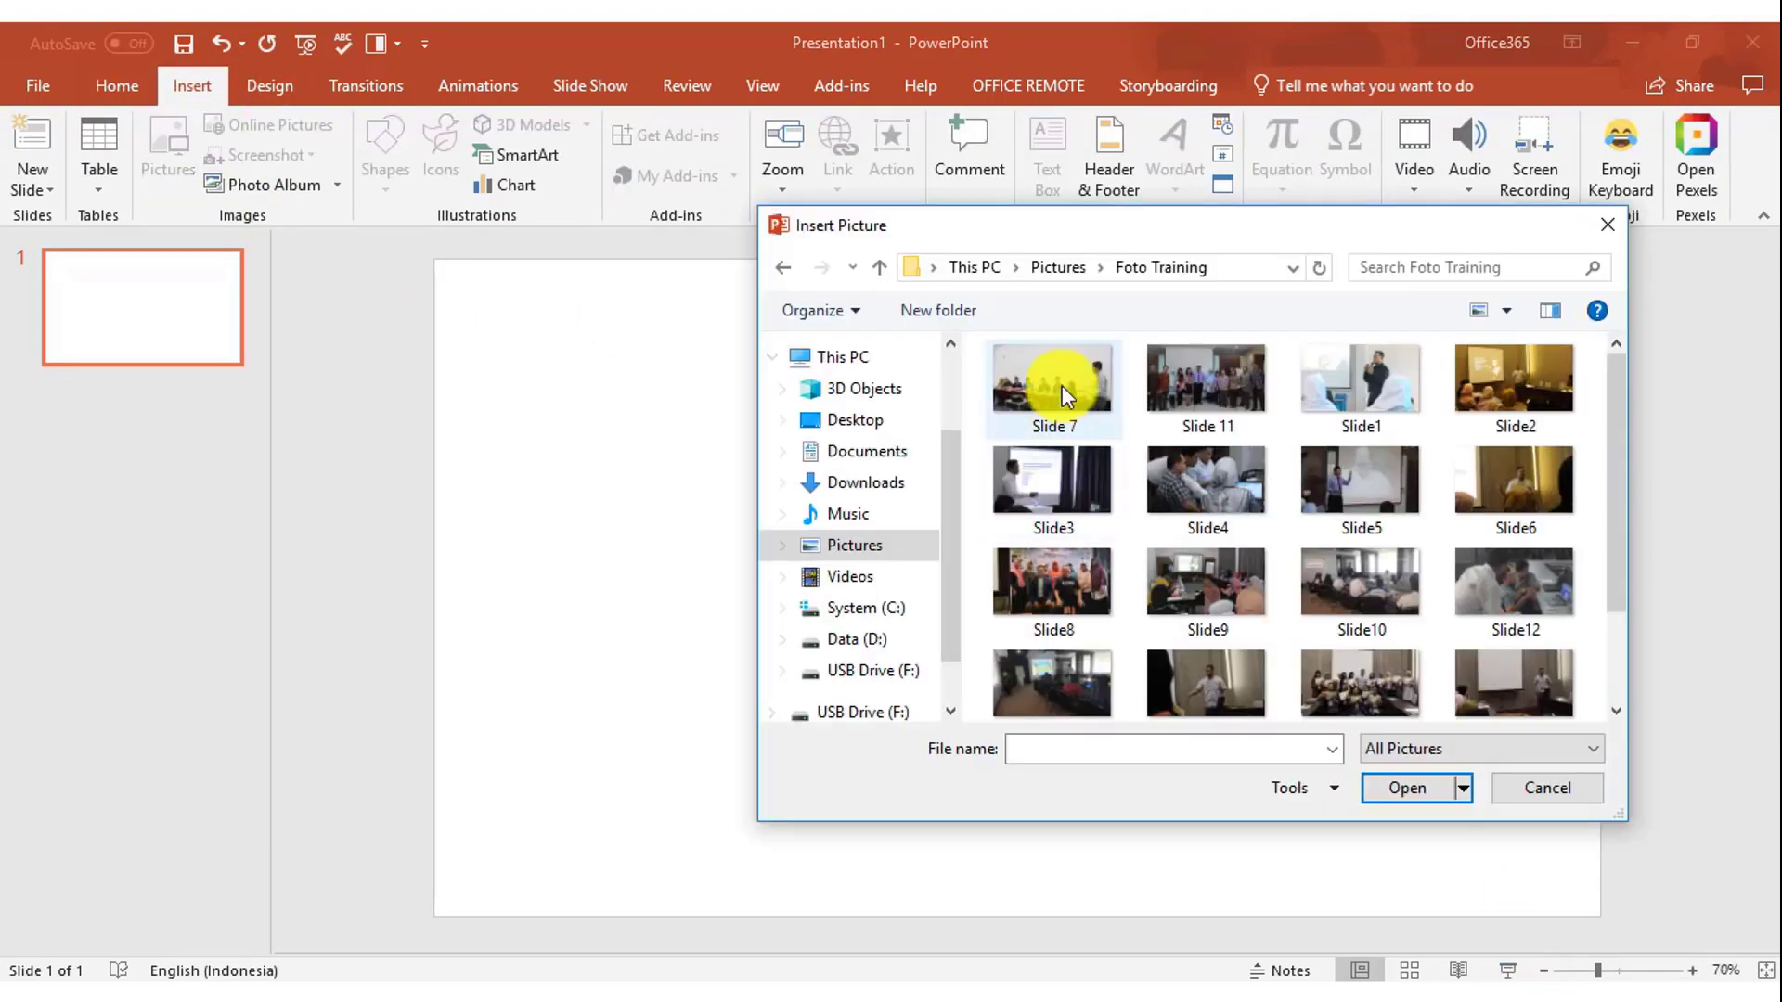
{"action": "left_click", "coordinate": [1062, 386]}
{"action": "key", "text": "ctrl+a"}
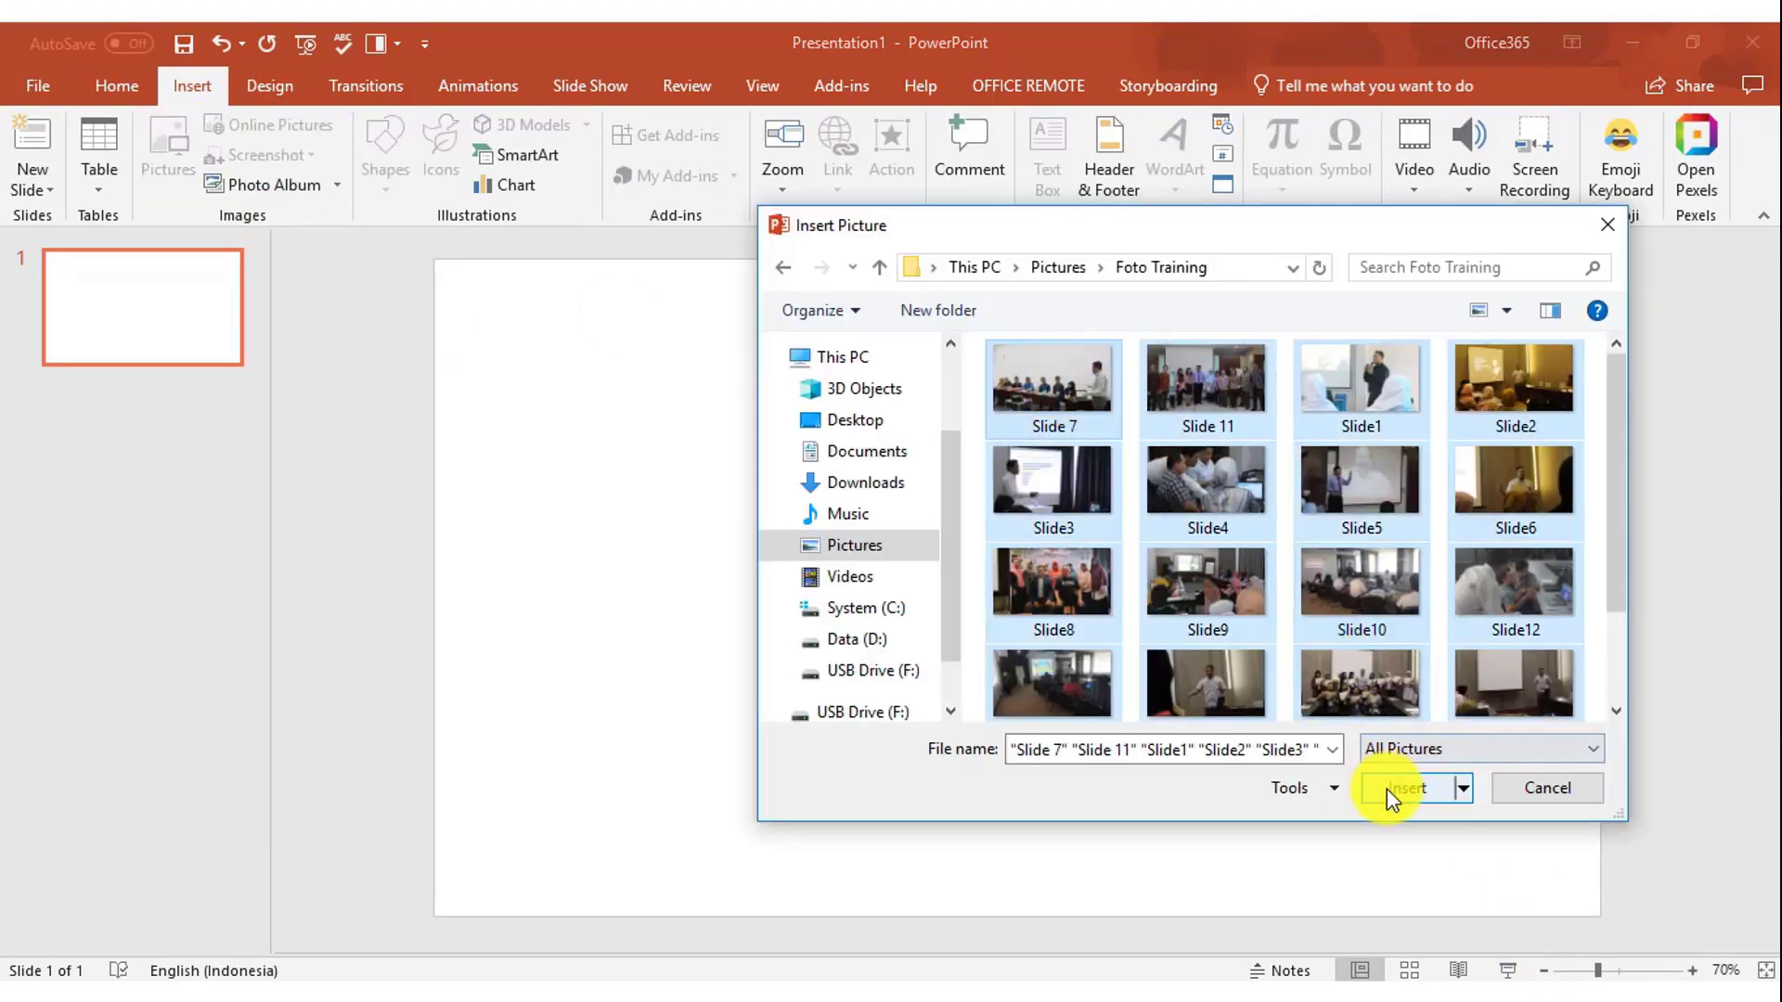
{"action": "left_click", "coordinate": [1386, 789]}
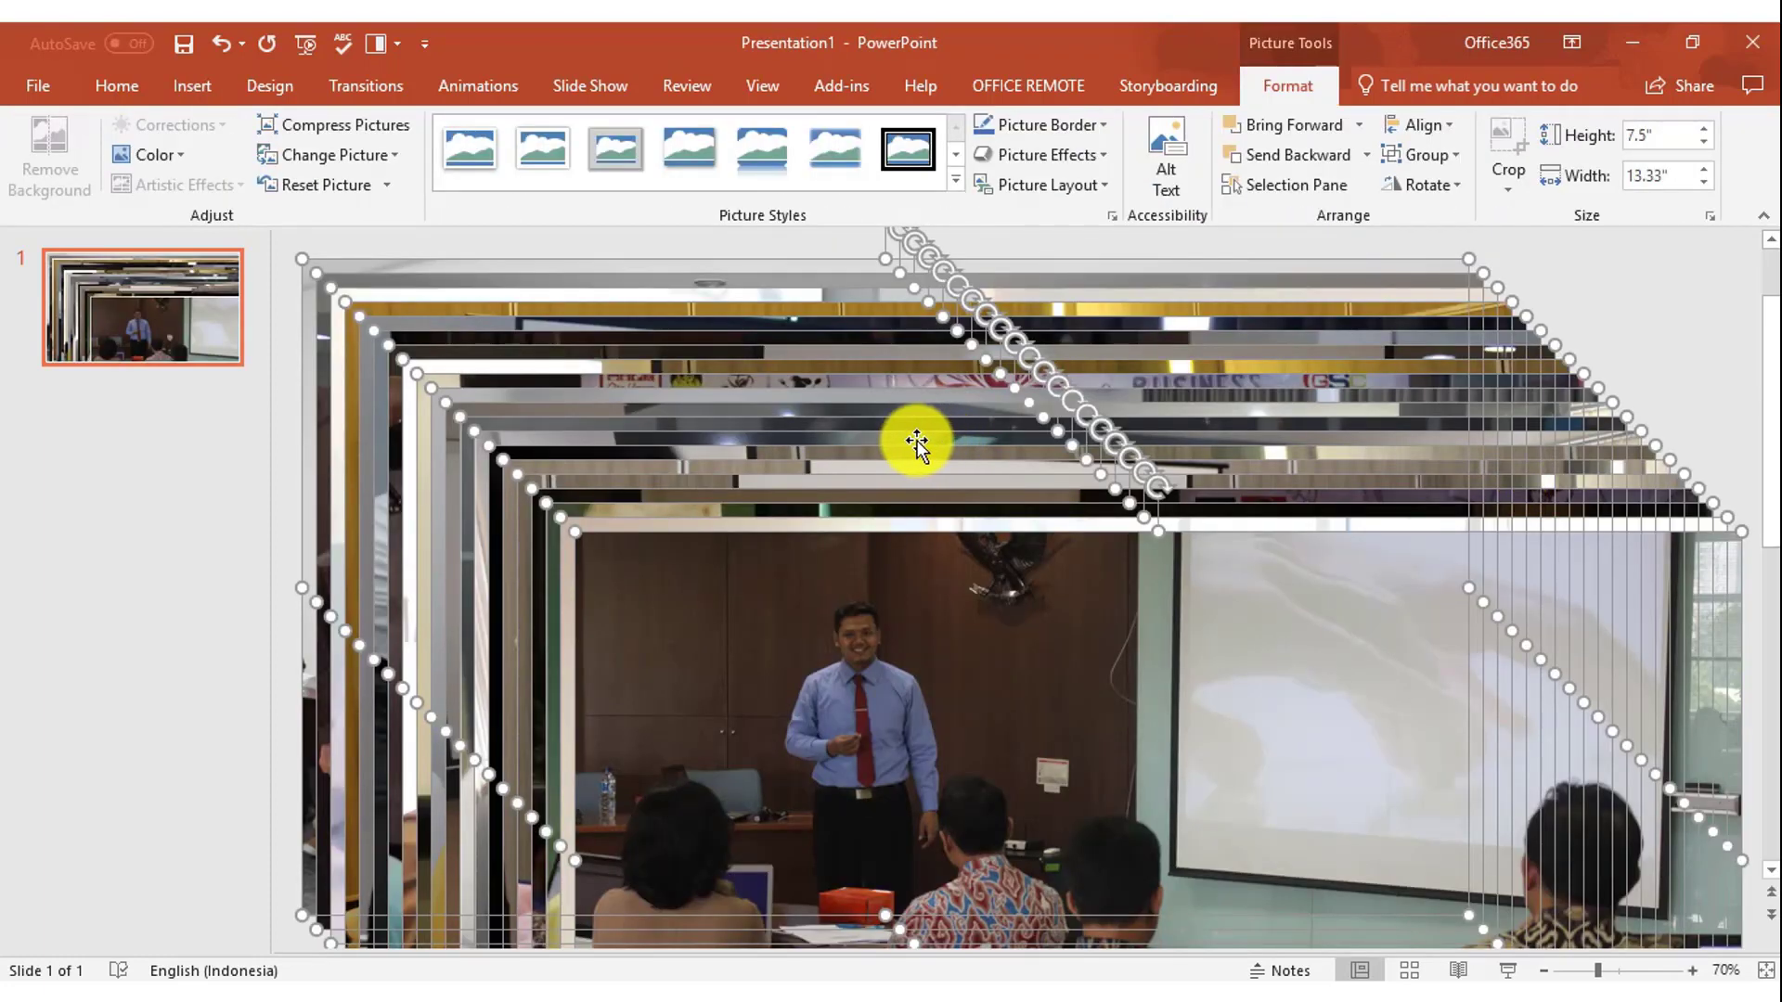
Step: Compress the inserted pictures to the E-mail (96 ppi) resolution
{"action": "left_click", "coordinate": [345, 127]}
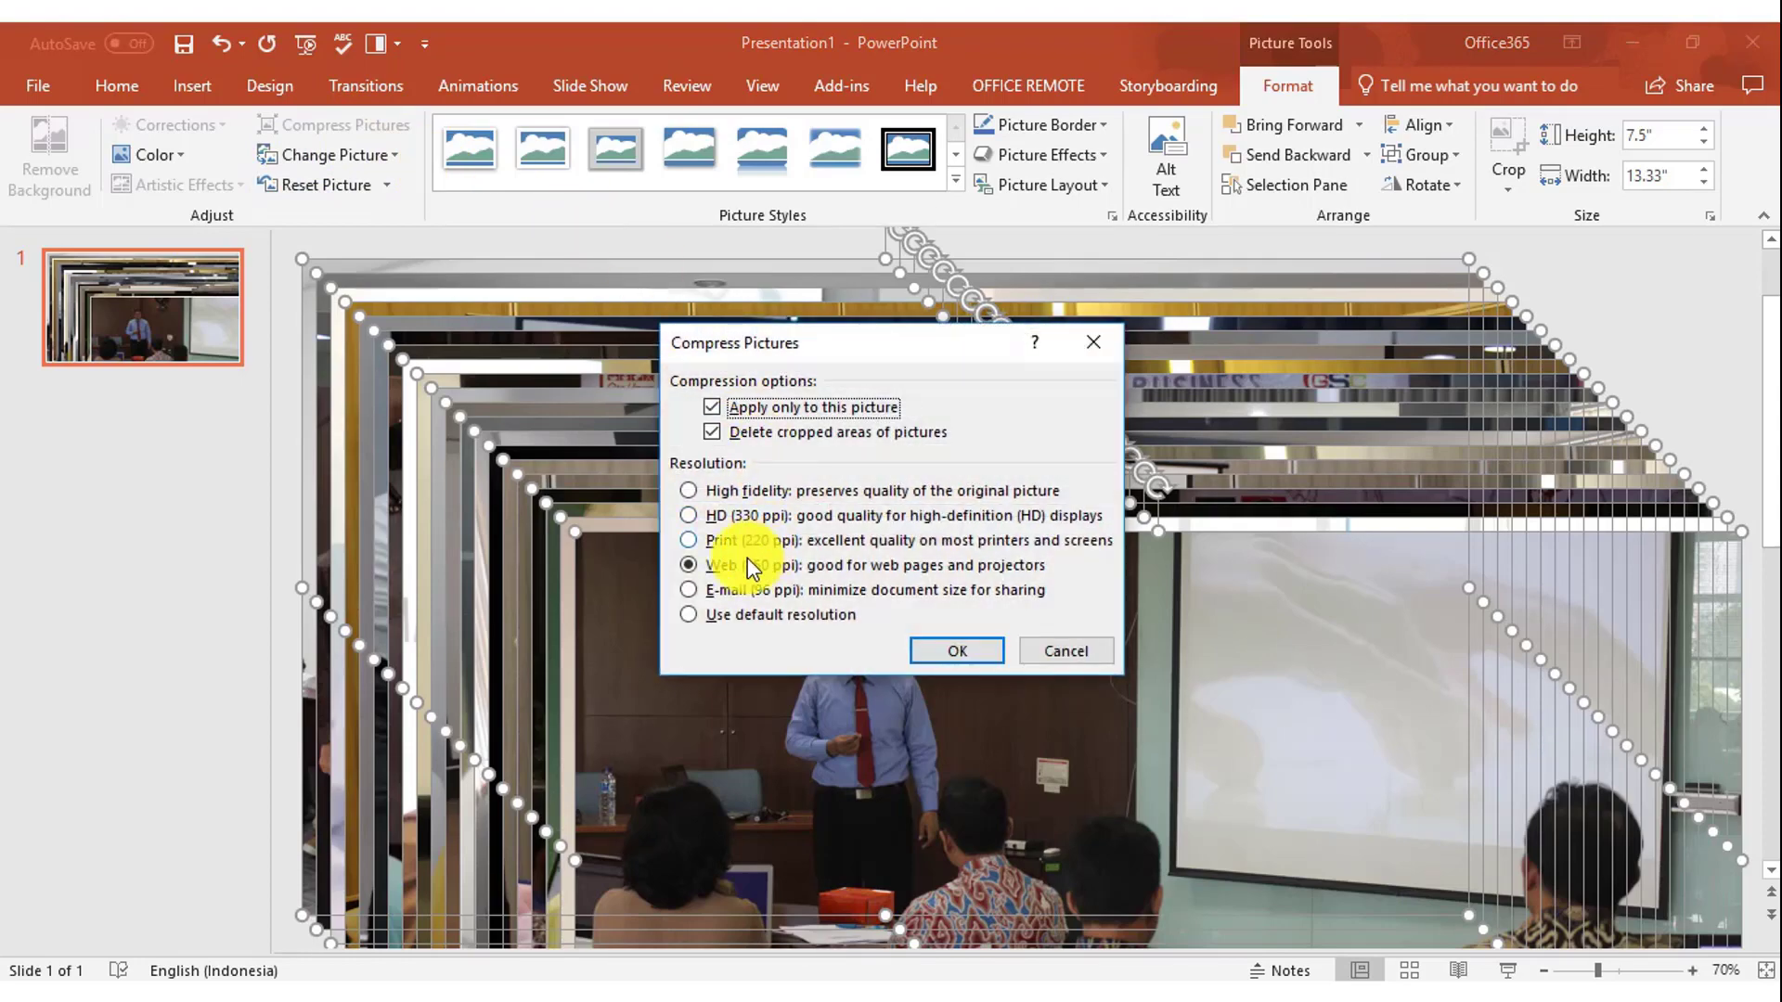
{"action": "left_click", "coordinate": [691, 589]}
{"action": "left_click", "coordinate": [956, 649]}
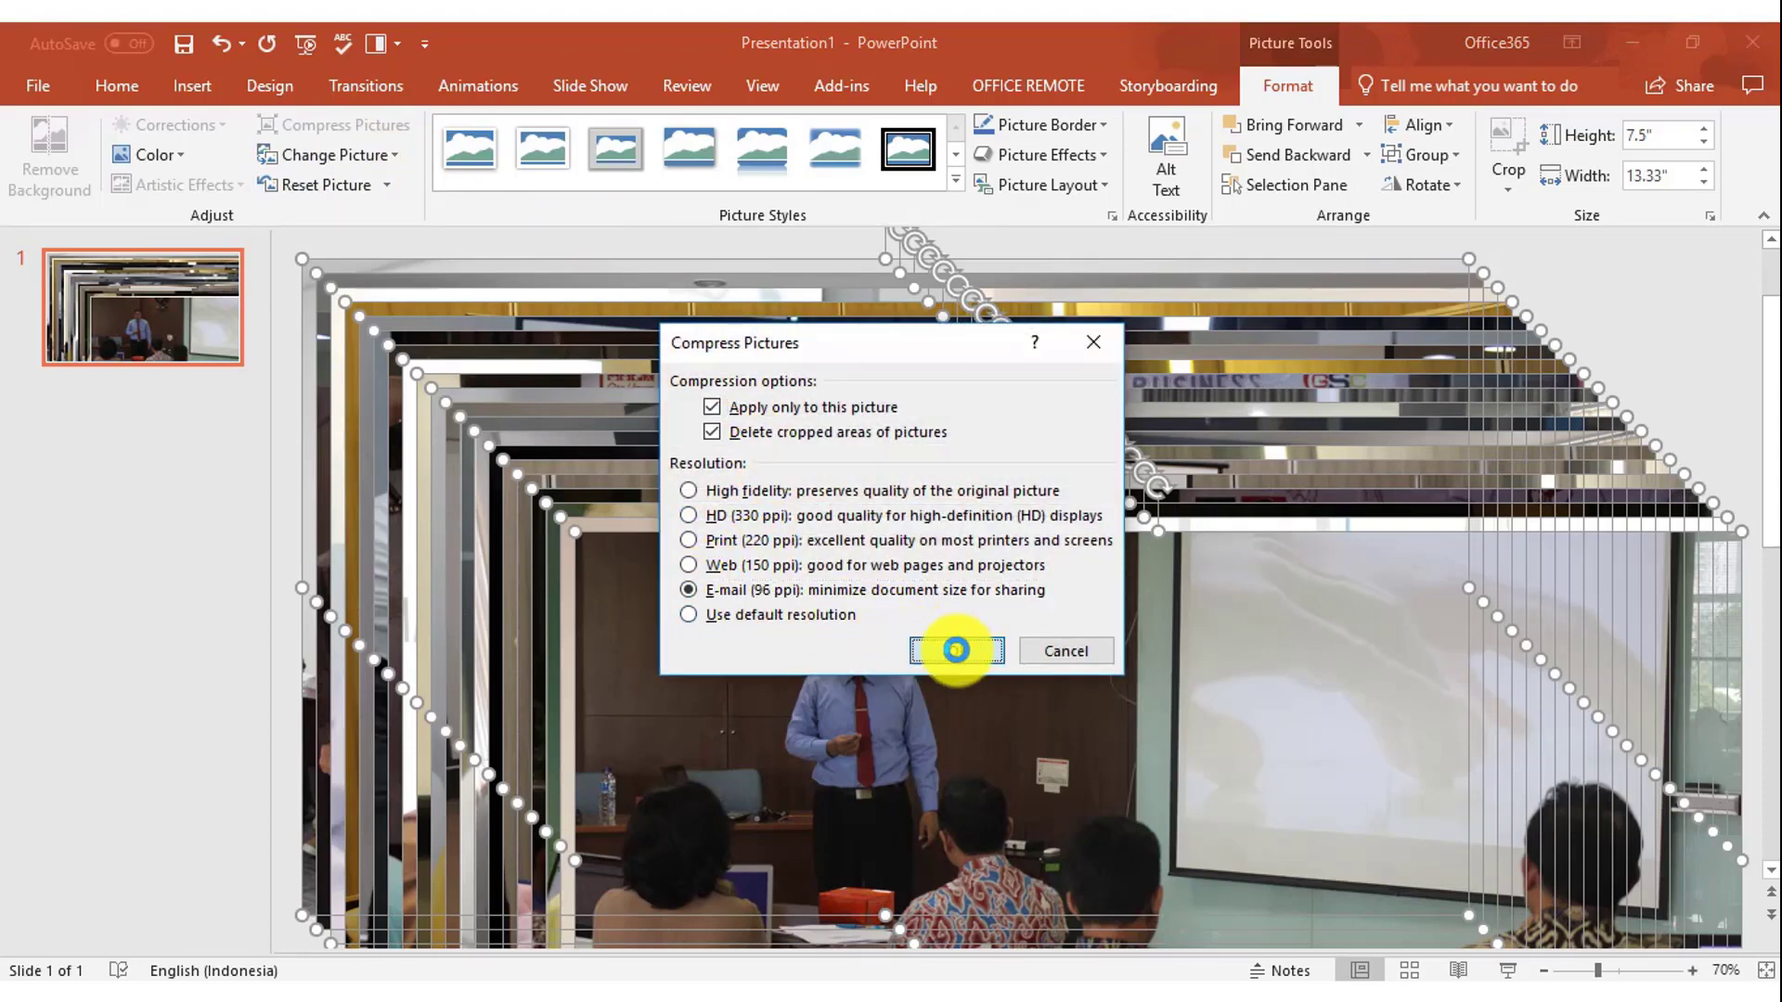
{"action": "left_click", "coordinate": [1542, 970]}
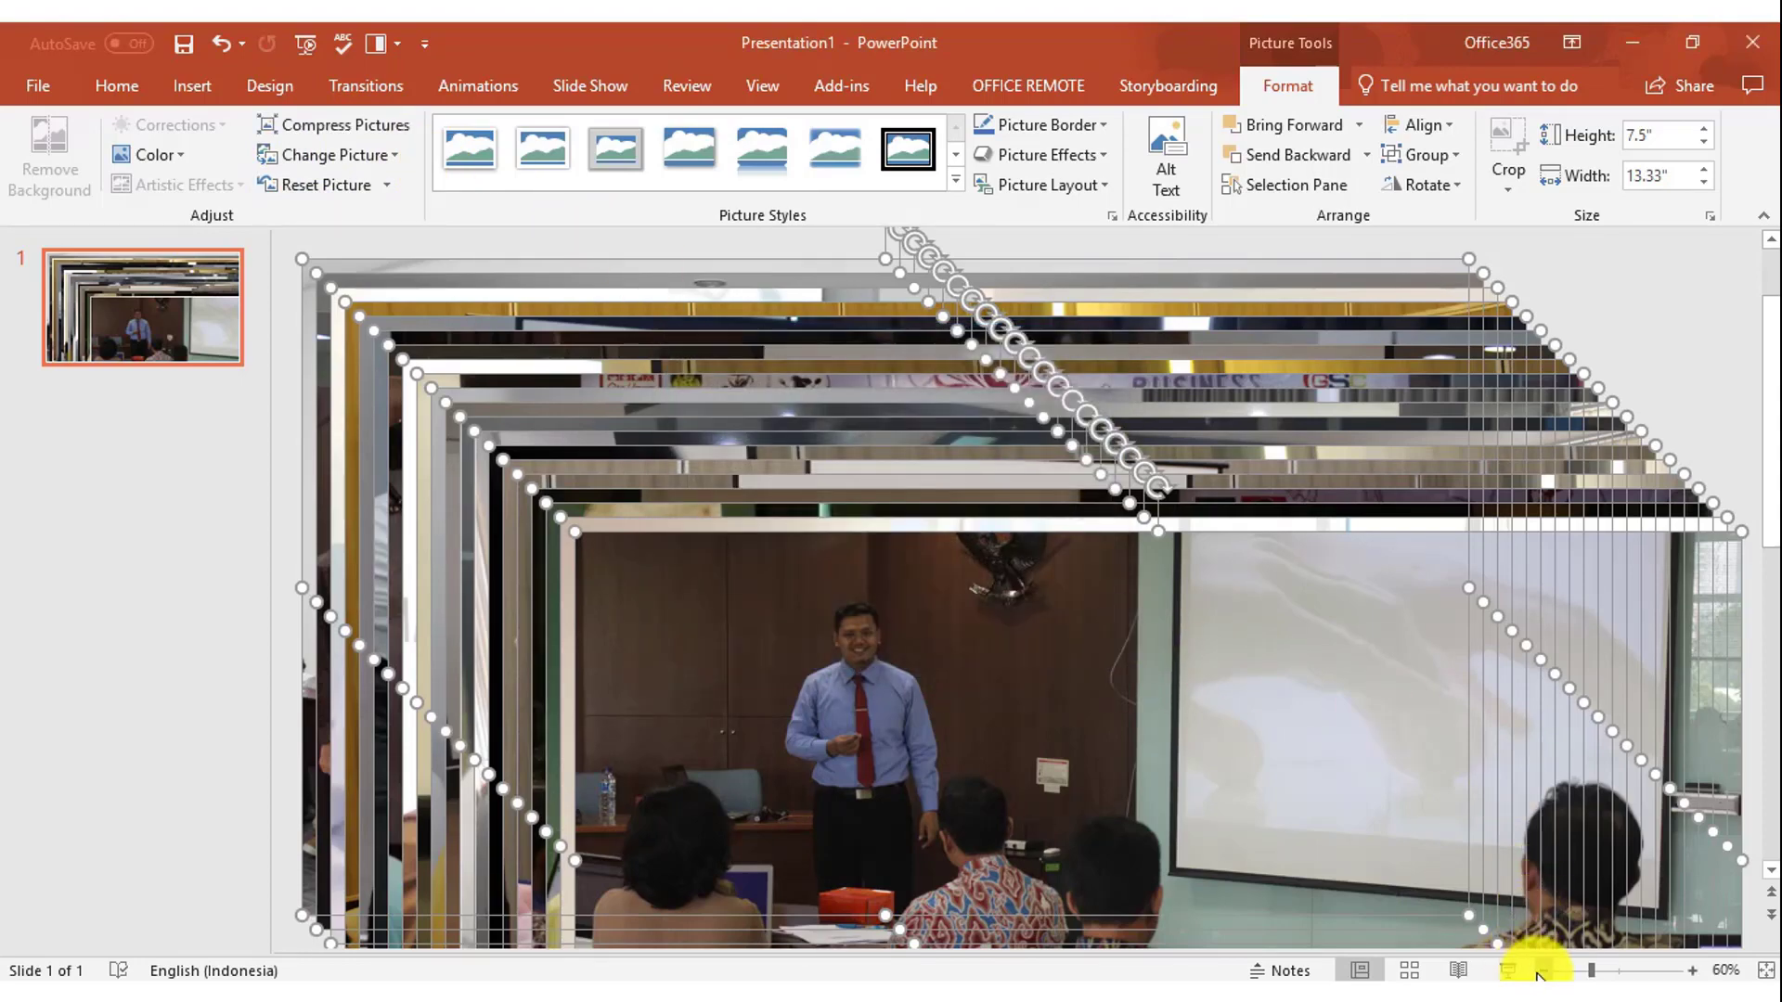
Step: Align the photos to the middle and drag the stack to cover the slide exactly
{"action": "key", "text": "ctrl+z"}
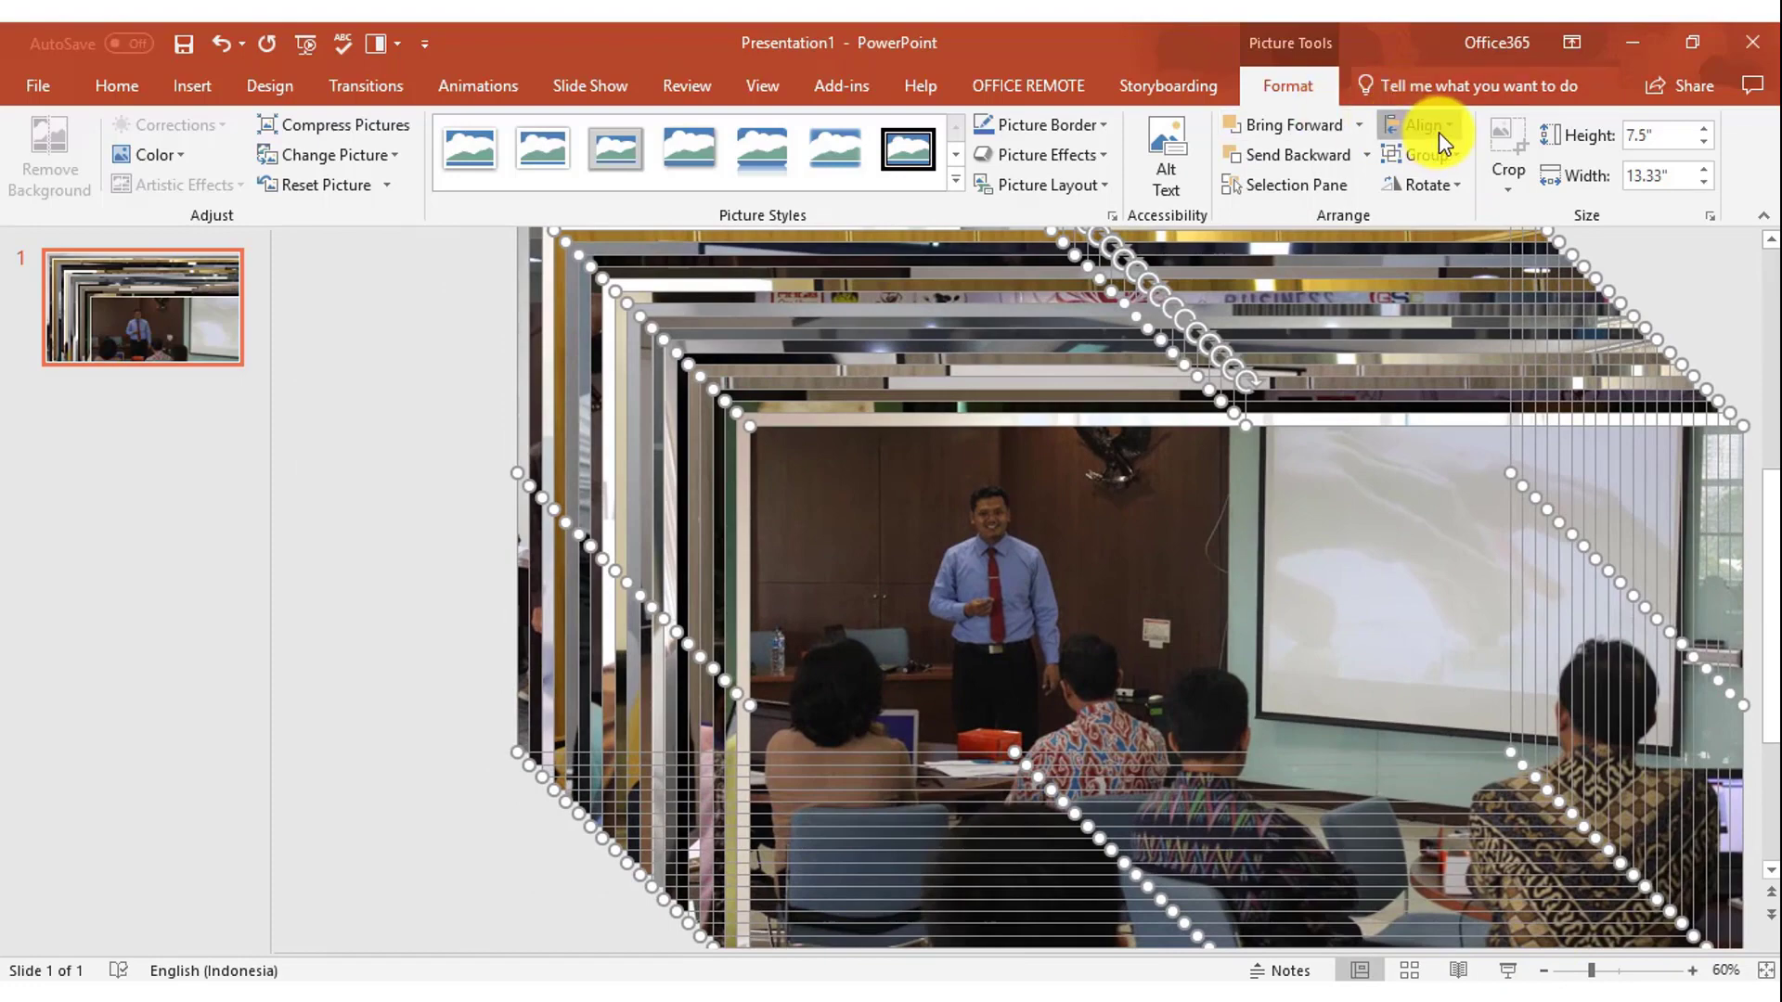
{"action": "left_click", "coordinate": [1438, 132]}
{"action": "left_click", "coordinate": [1435, 186]}
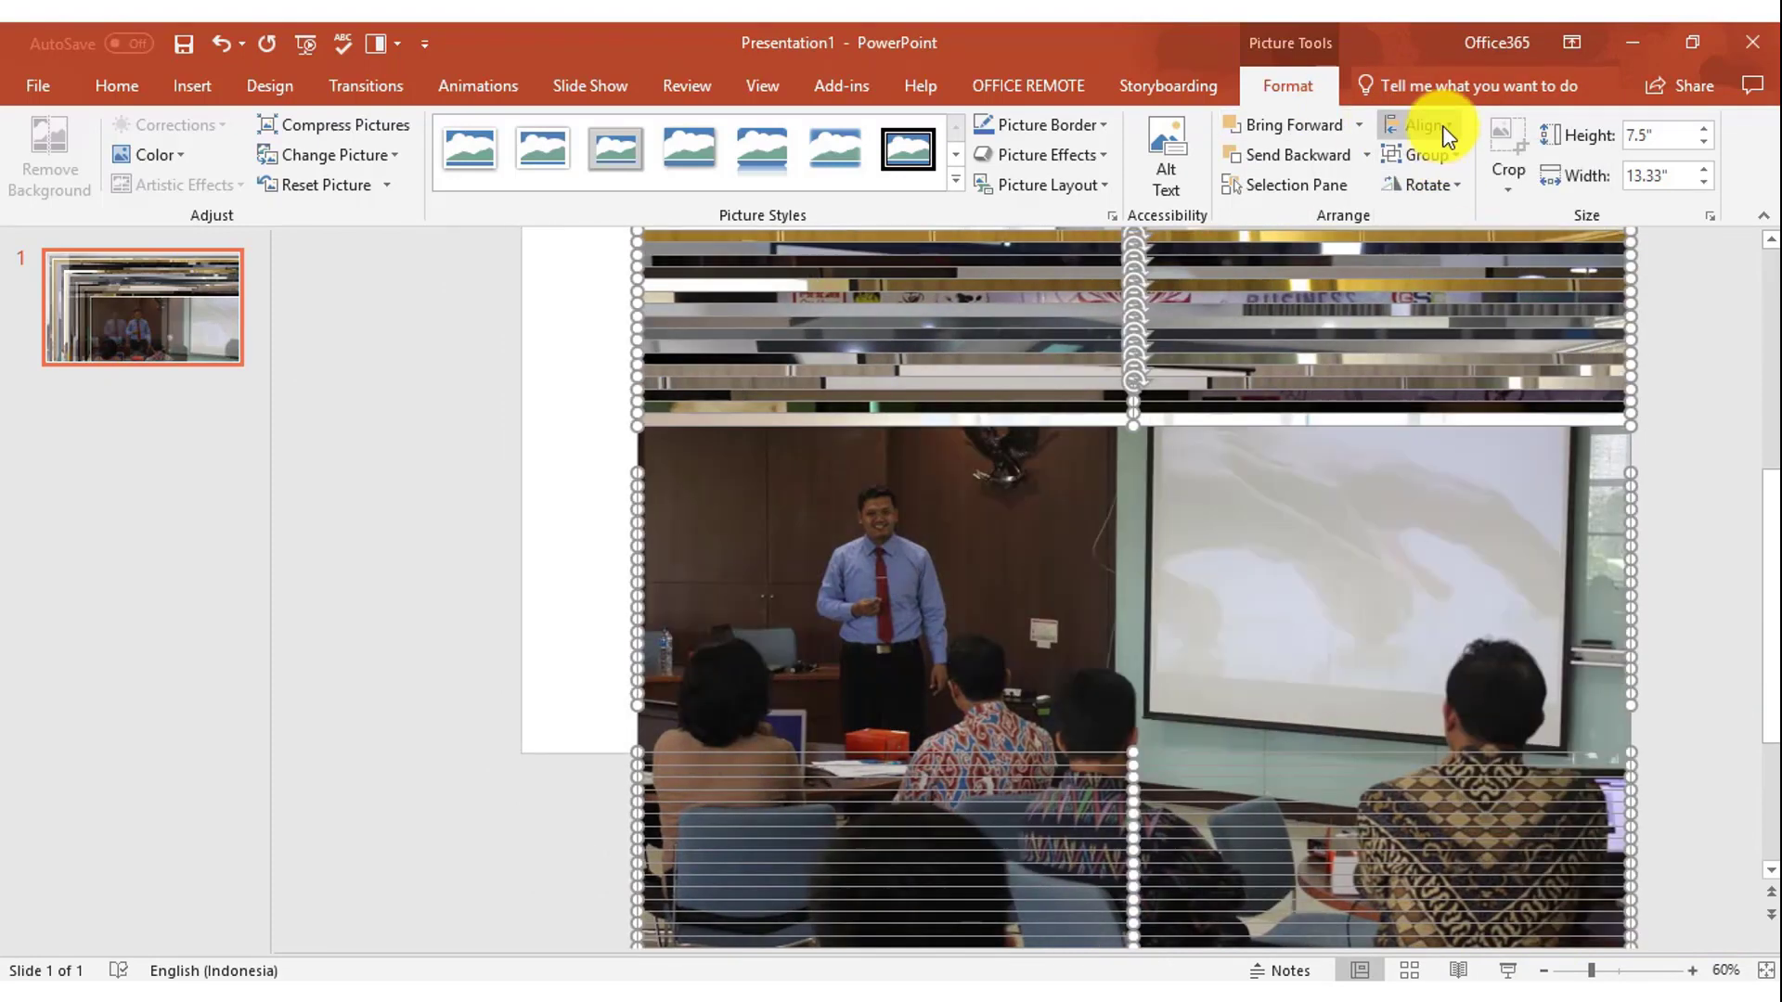
{"action": "left_click", "coordinate": [1443, 126]}
{"action": "left_click", "coordinate": [1452, 282]}
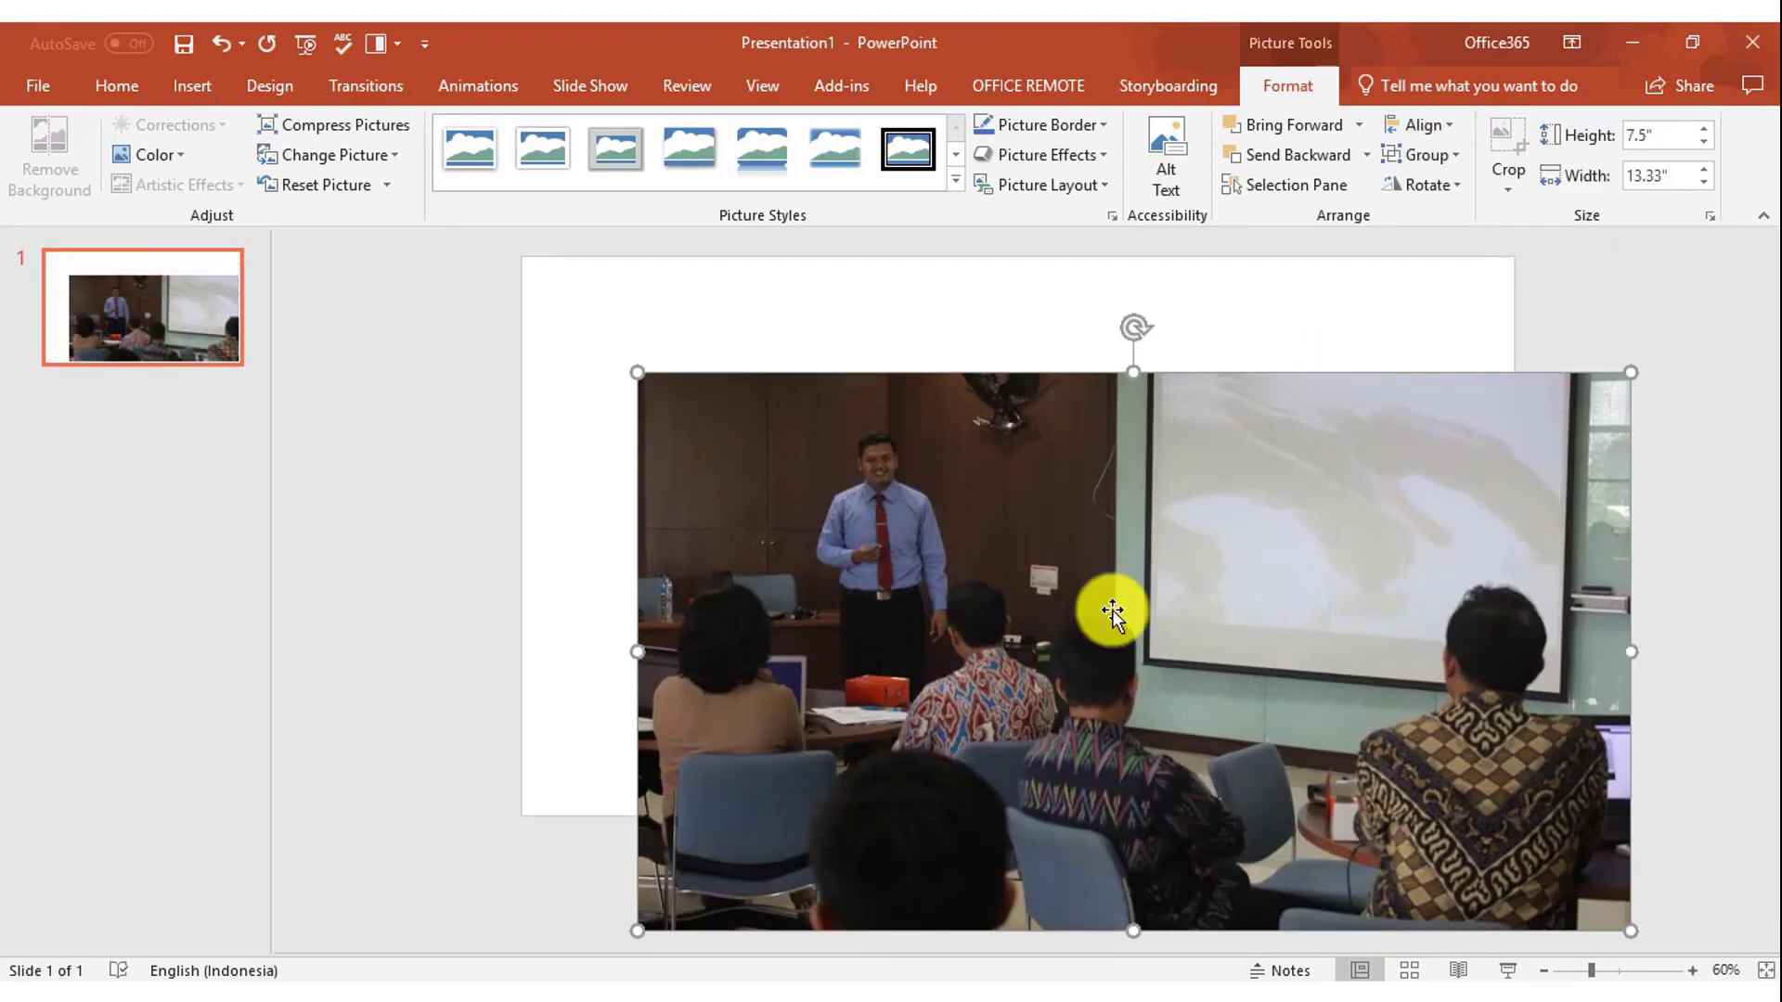
{"action": "left_click_drag", "start_coordinate": [864, 449], "coordinate": [860, 401]}
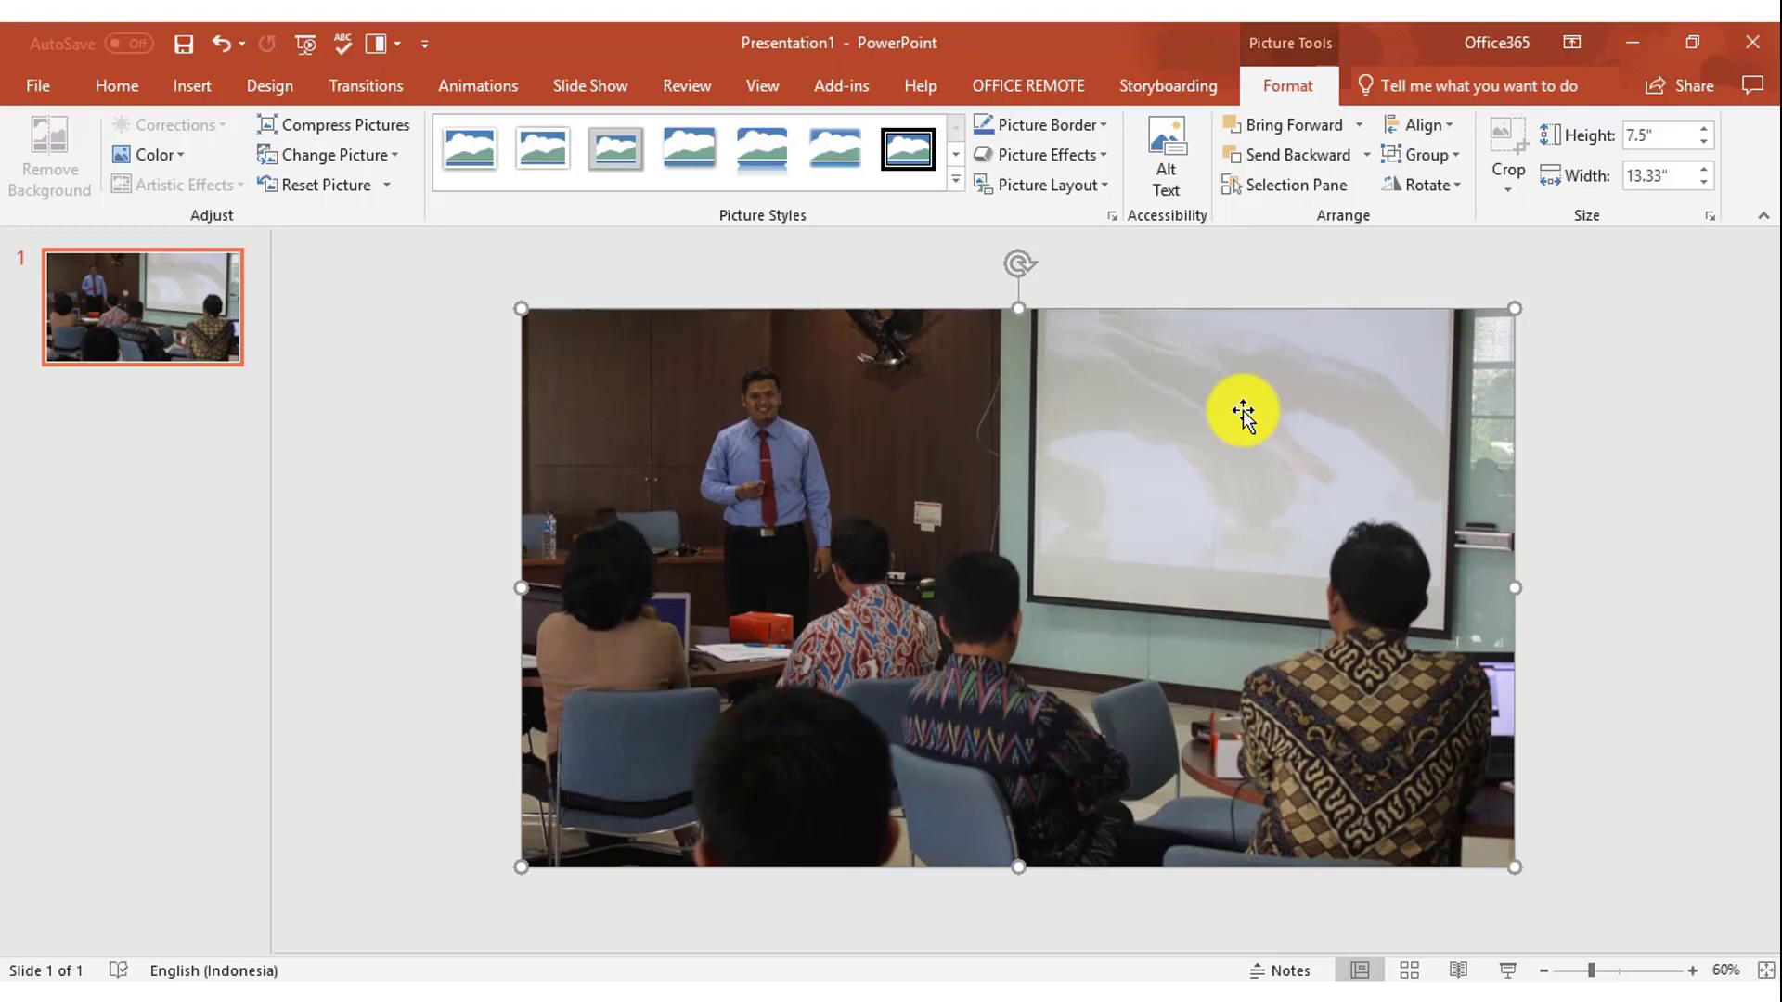
Step: Hide all photos in the Selection Pane except Picture 4, and select it
{"action": "left_click", "coordinate": [1297, 184]}
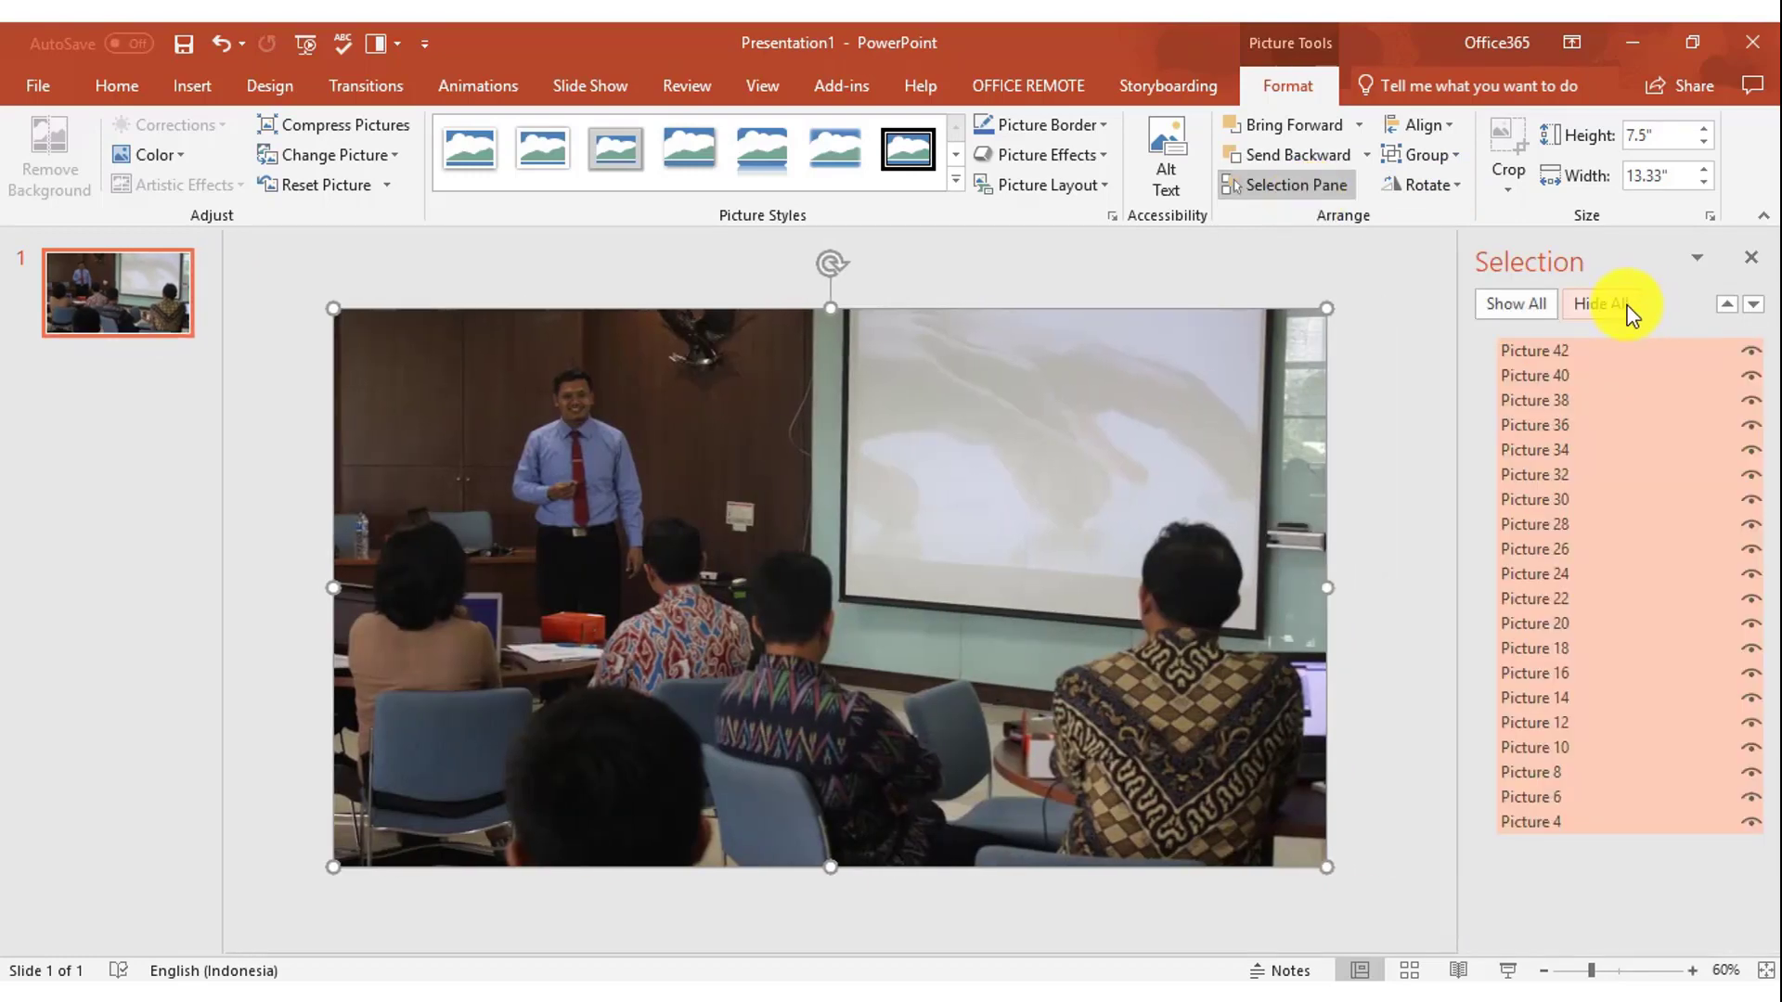
{"action": "left_click", "coordinate": [1632, 303]}
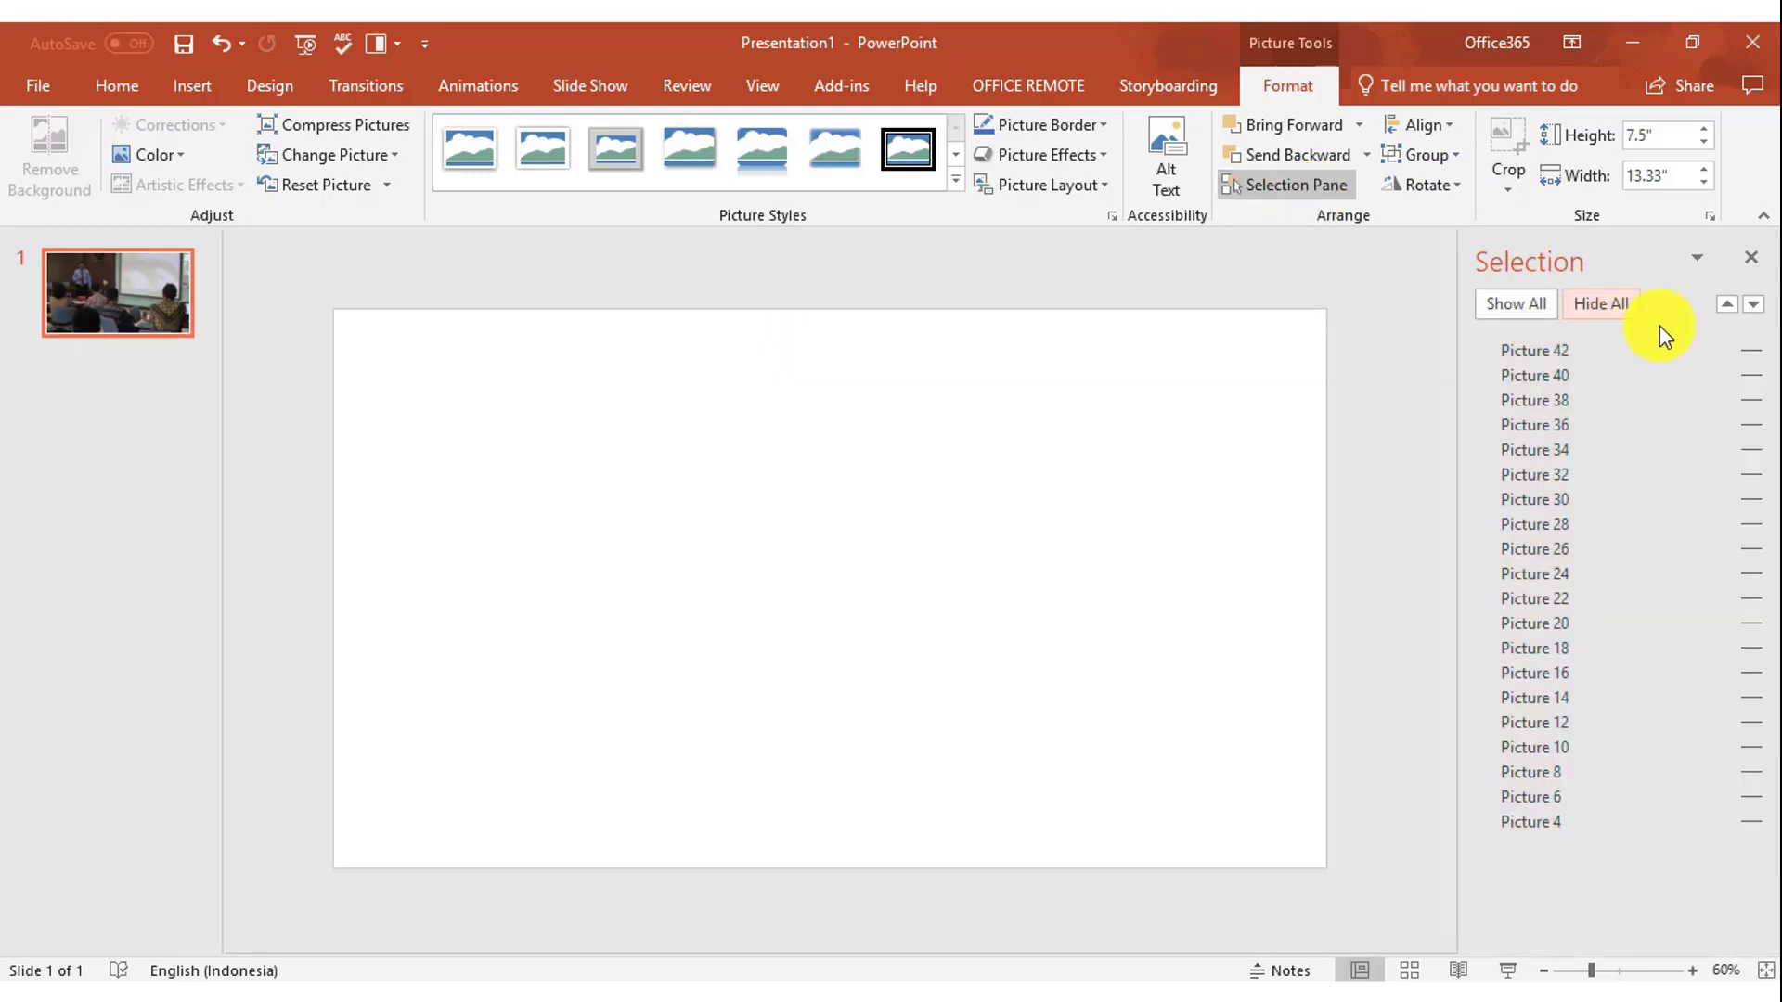
{"action": "left_click", "coordinate": [1750, 822]}
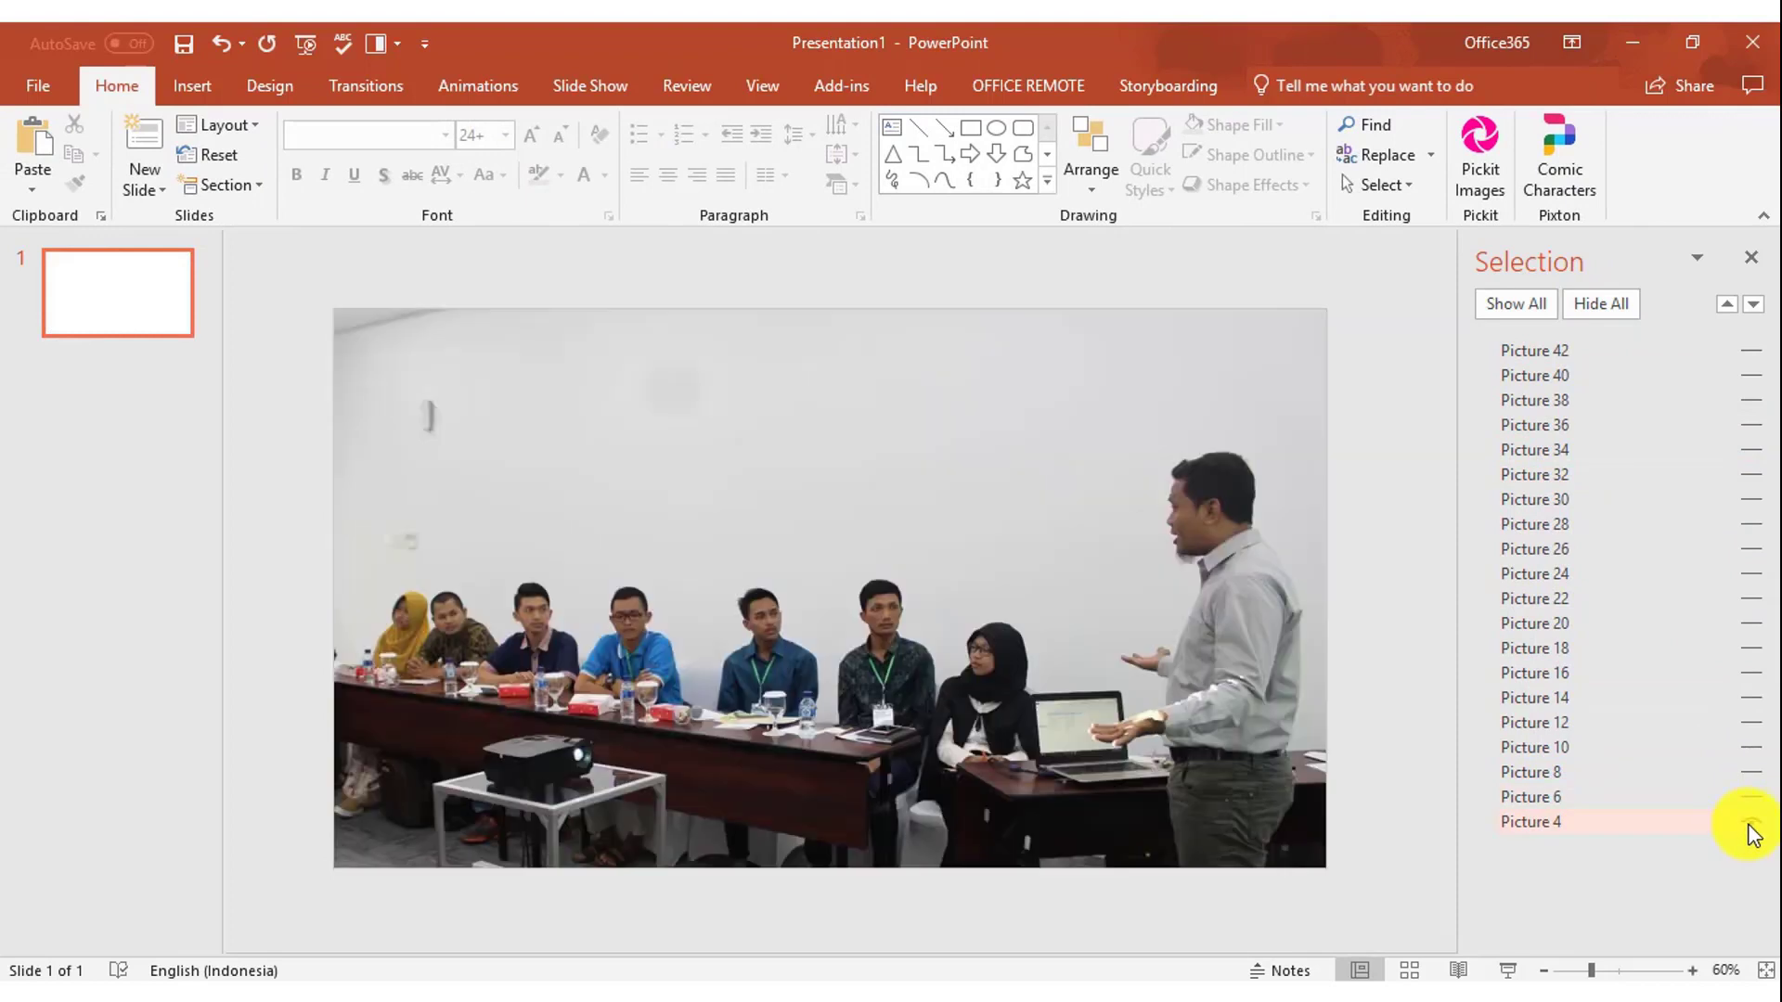
{"action": "left_click", "coordinate": [965, 456]}
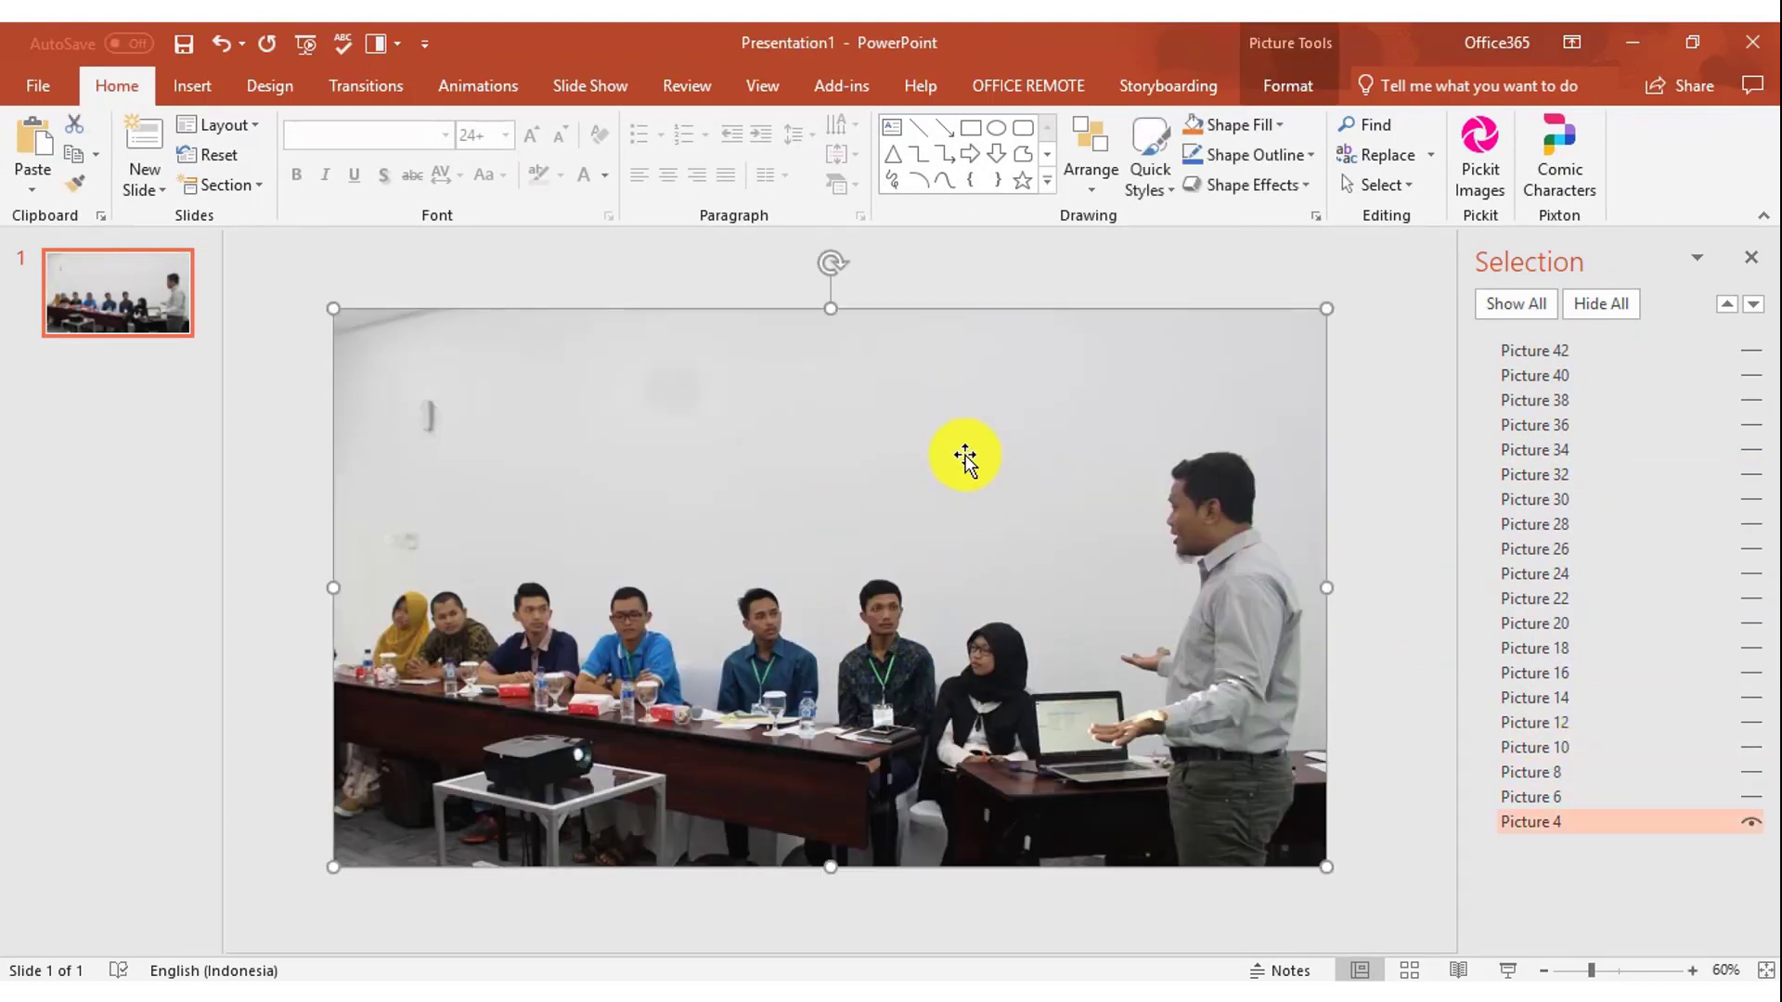
Step: Give Picture 4 a Fade entrance starting With Previous and copy it with Animation Painter
{"action": "left_click", "coordinate": [506, 92]}
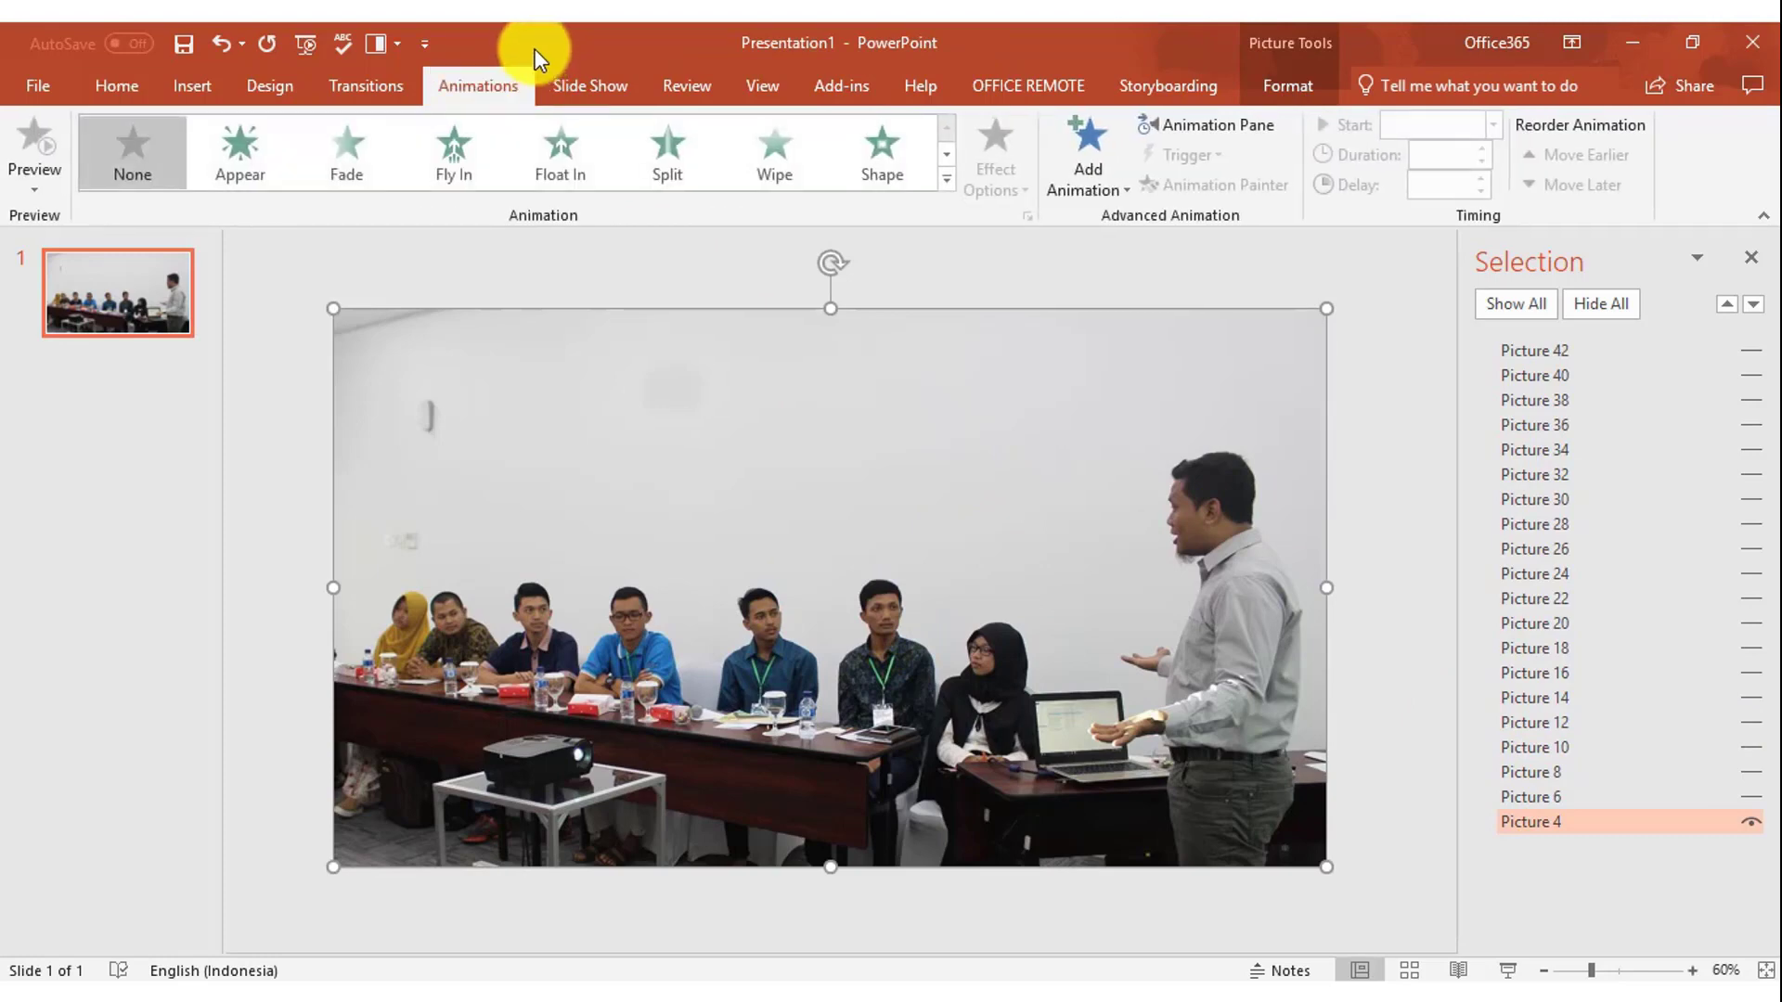
{"action": "left_click", "coordinate": [355, 148]}
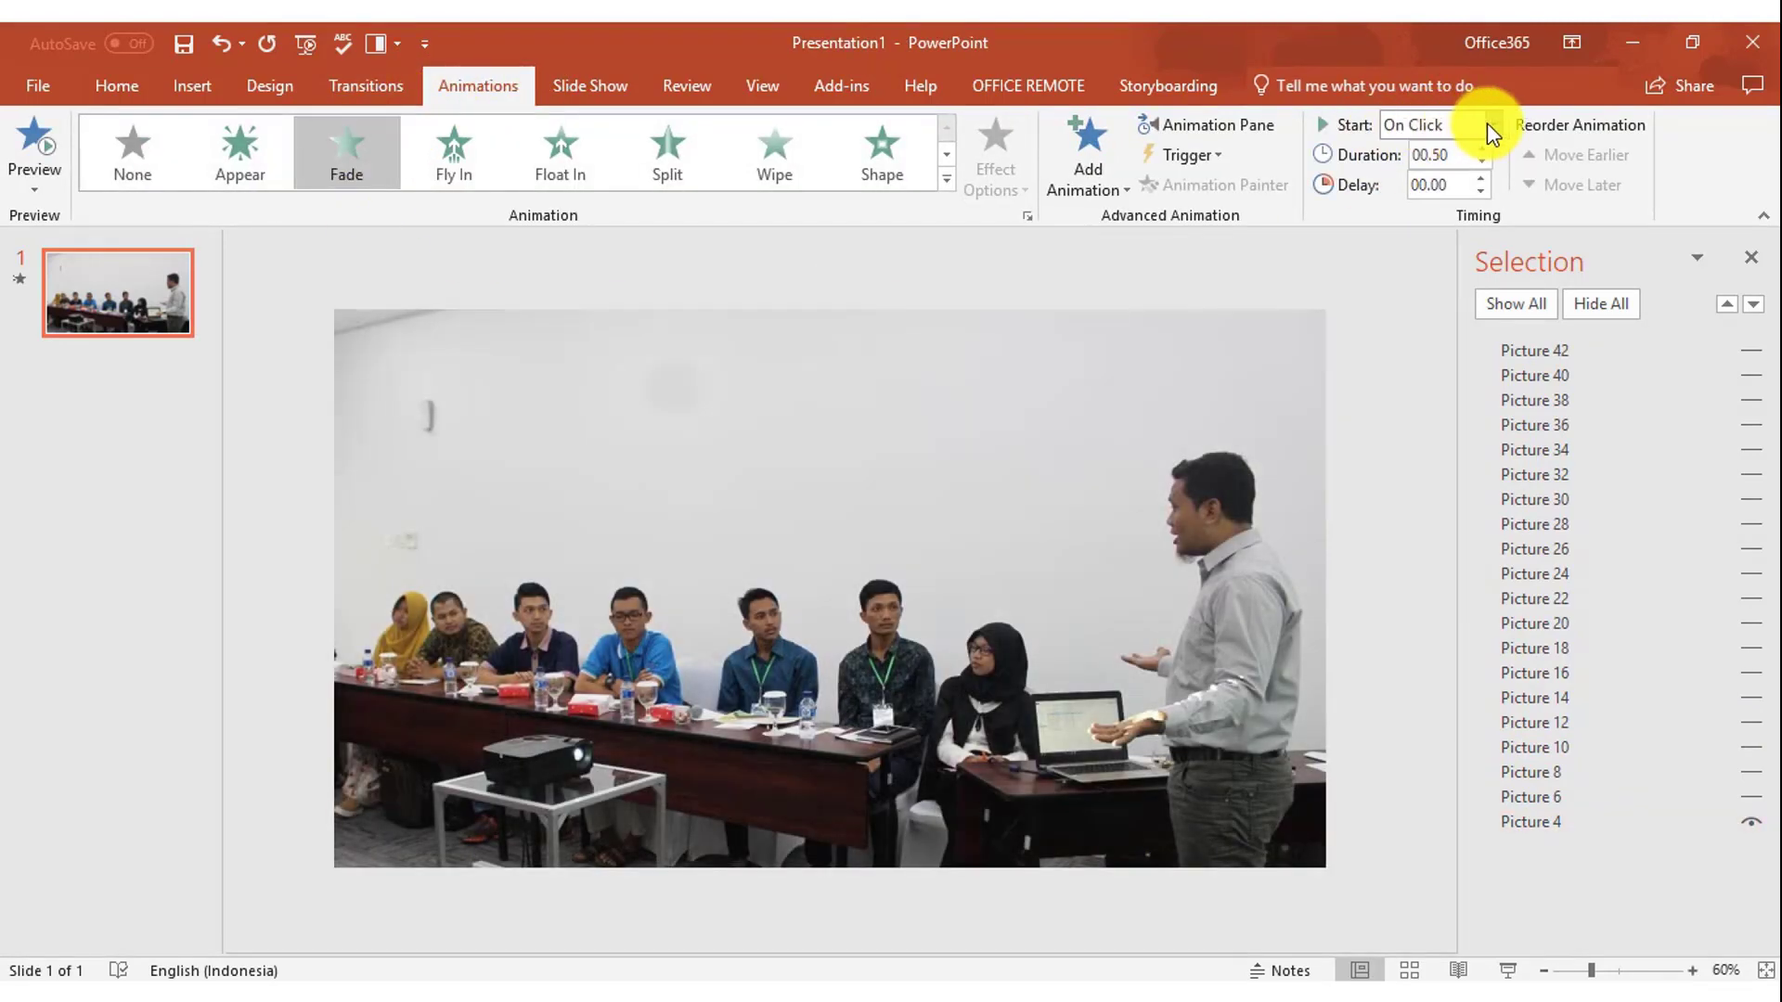
{"action": "left_click", "coordinate": [1494, 125]}
{"action": "left_click", "coordinate": [1457, 174]}
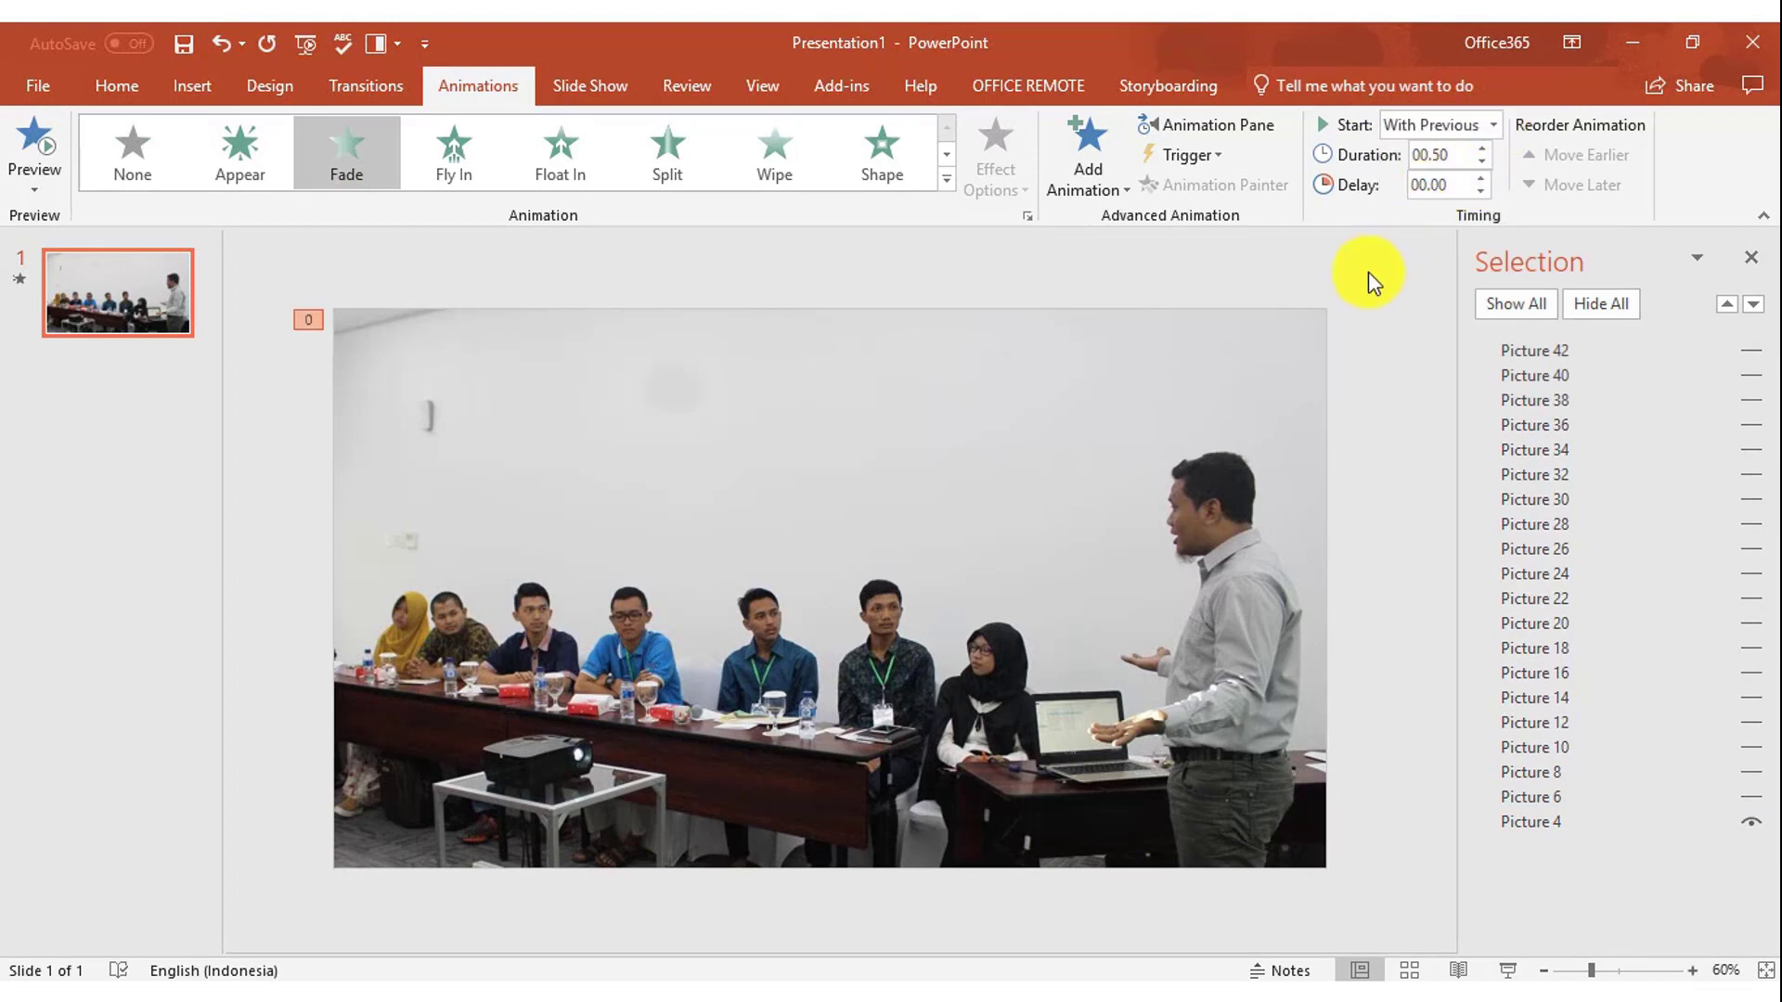
{"action": "left_click", "coordinate": [1246, 339]}
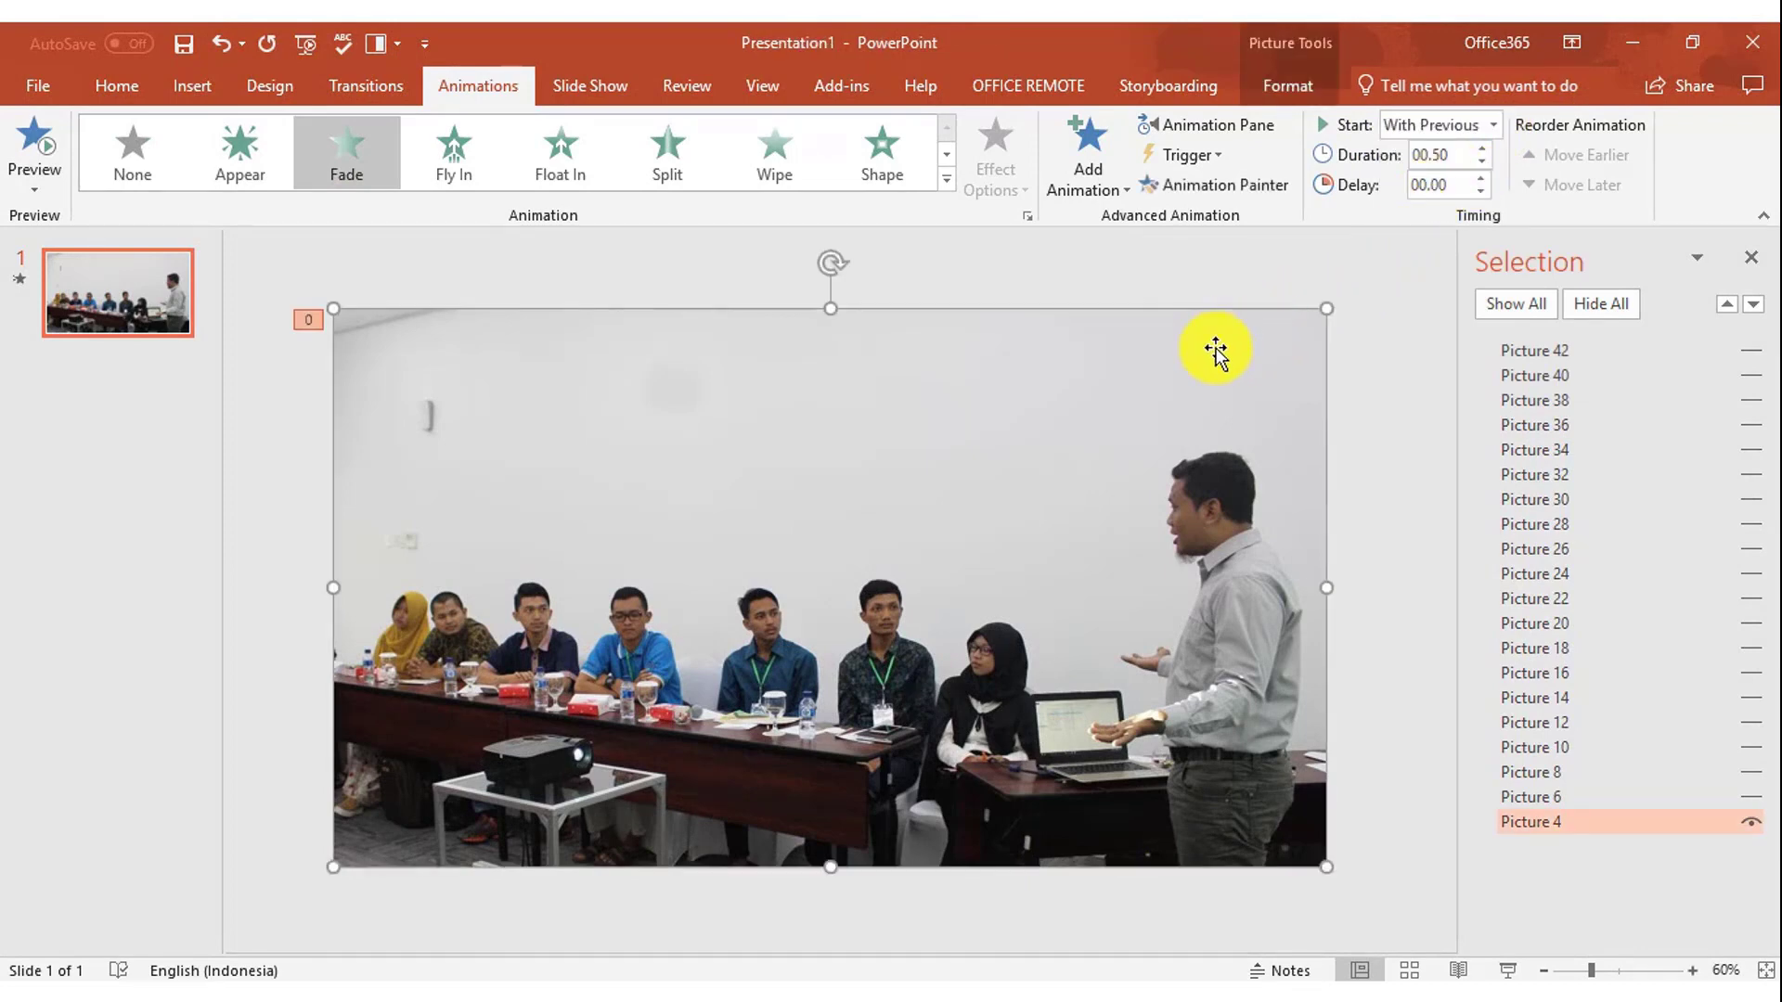
{"action": "left_click", "coordinate": [1245, 184]}
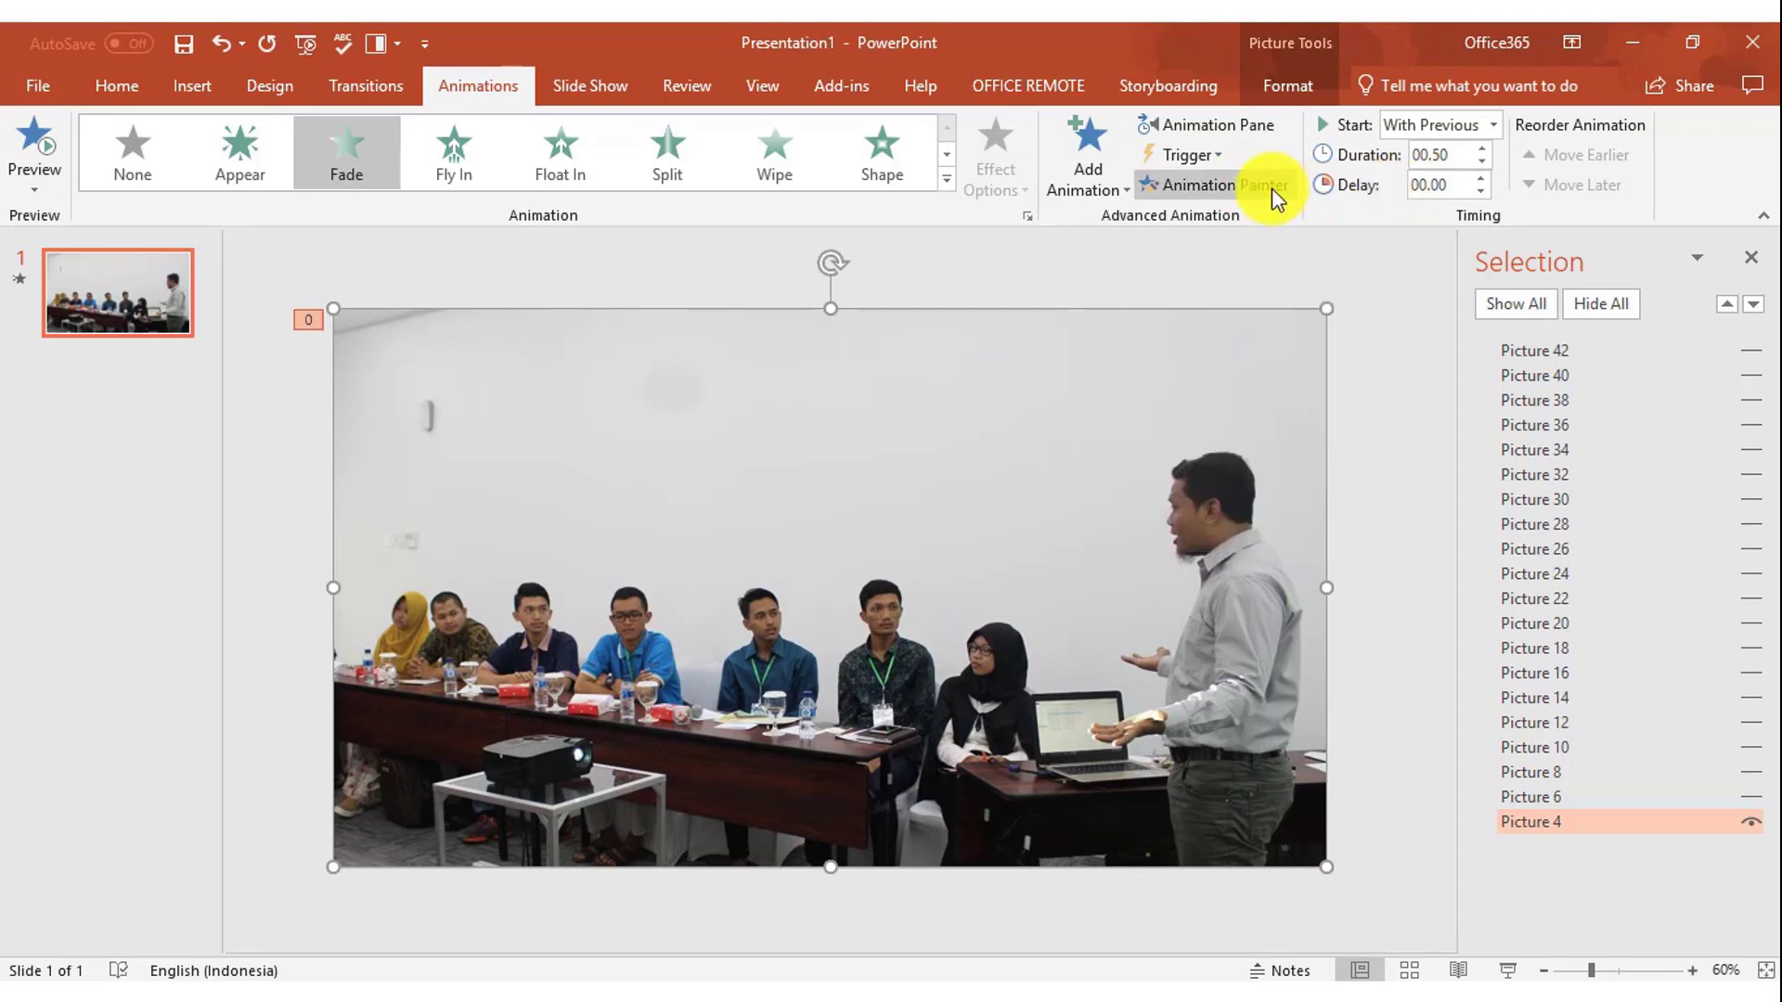
Step: Unhide Pictures 6, 8, 10, 12 and 14 and paint the copied Fade onto each
{"action": "left_click", "coordinate": [1750, 796]}
{"action": "left_click", "coordinate": [922, 449]}
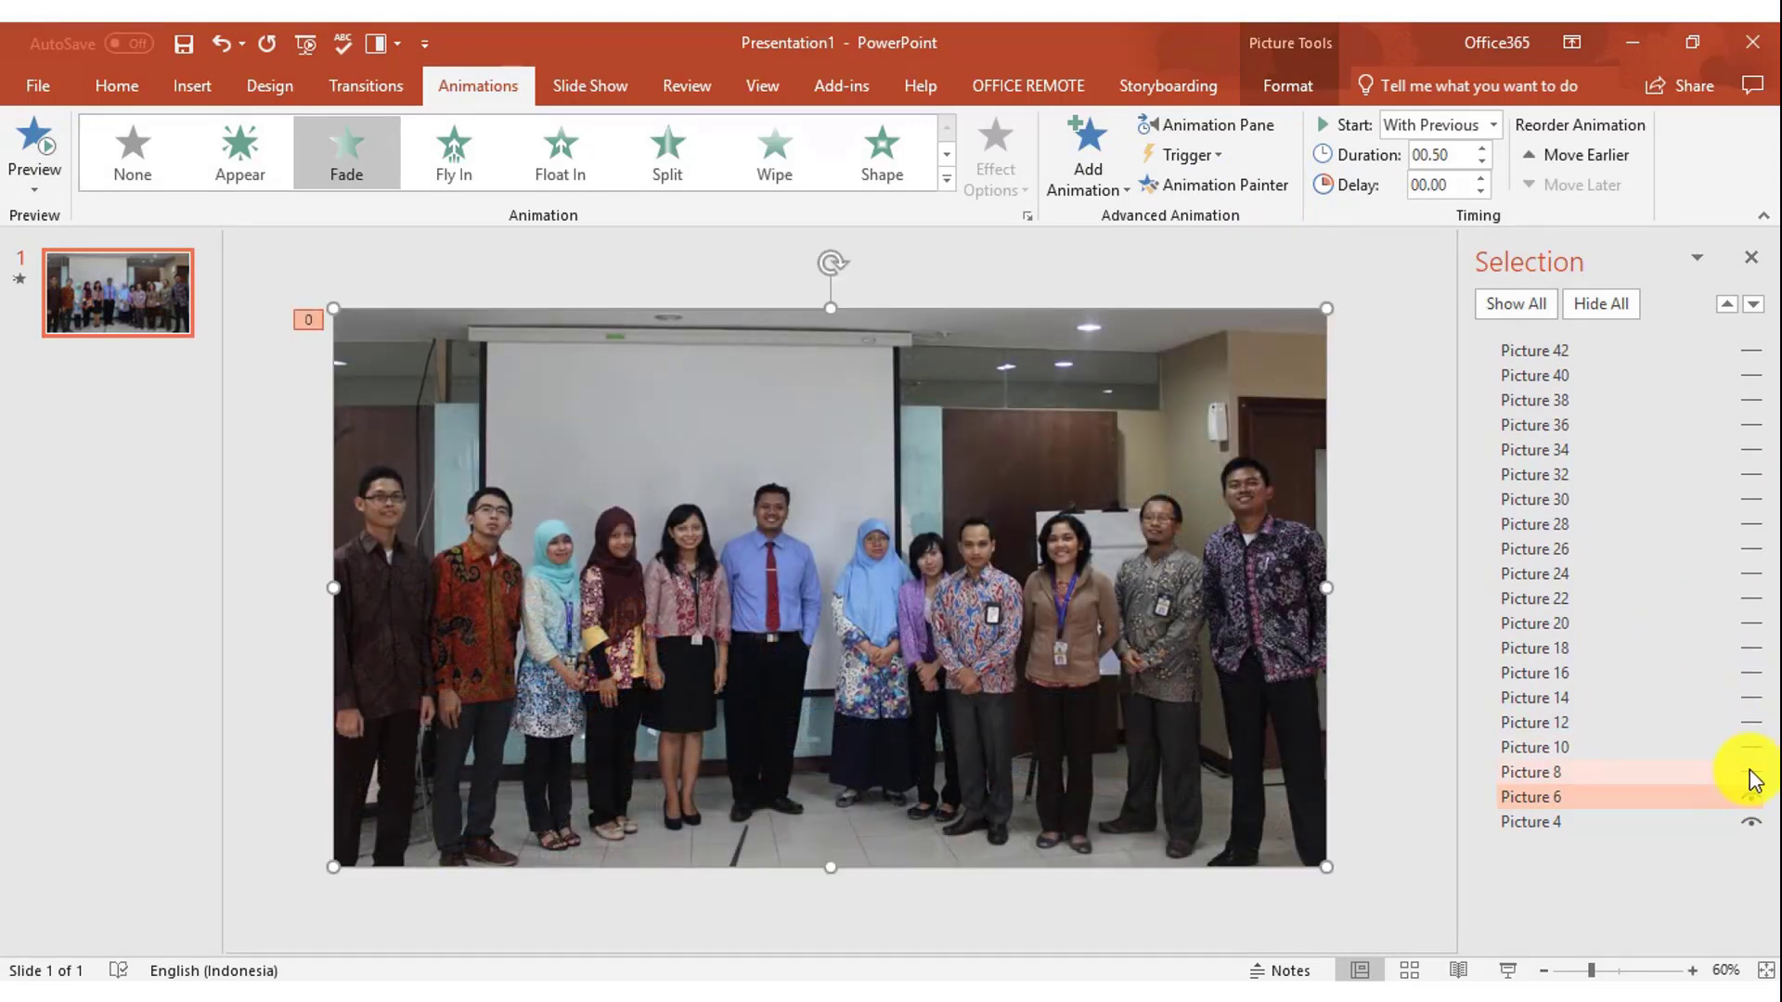
{"action": "left_click", "coordinate": [1225, 185]}
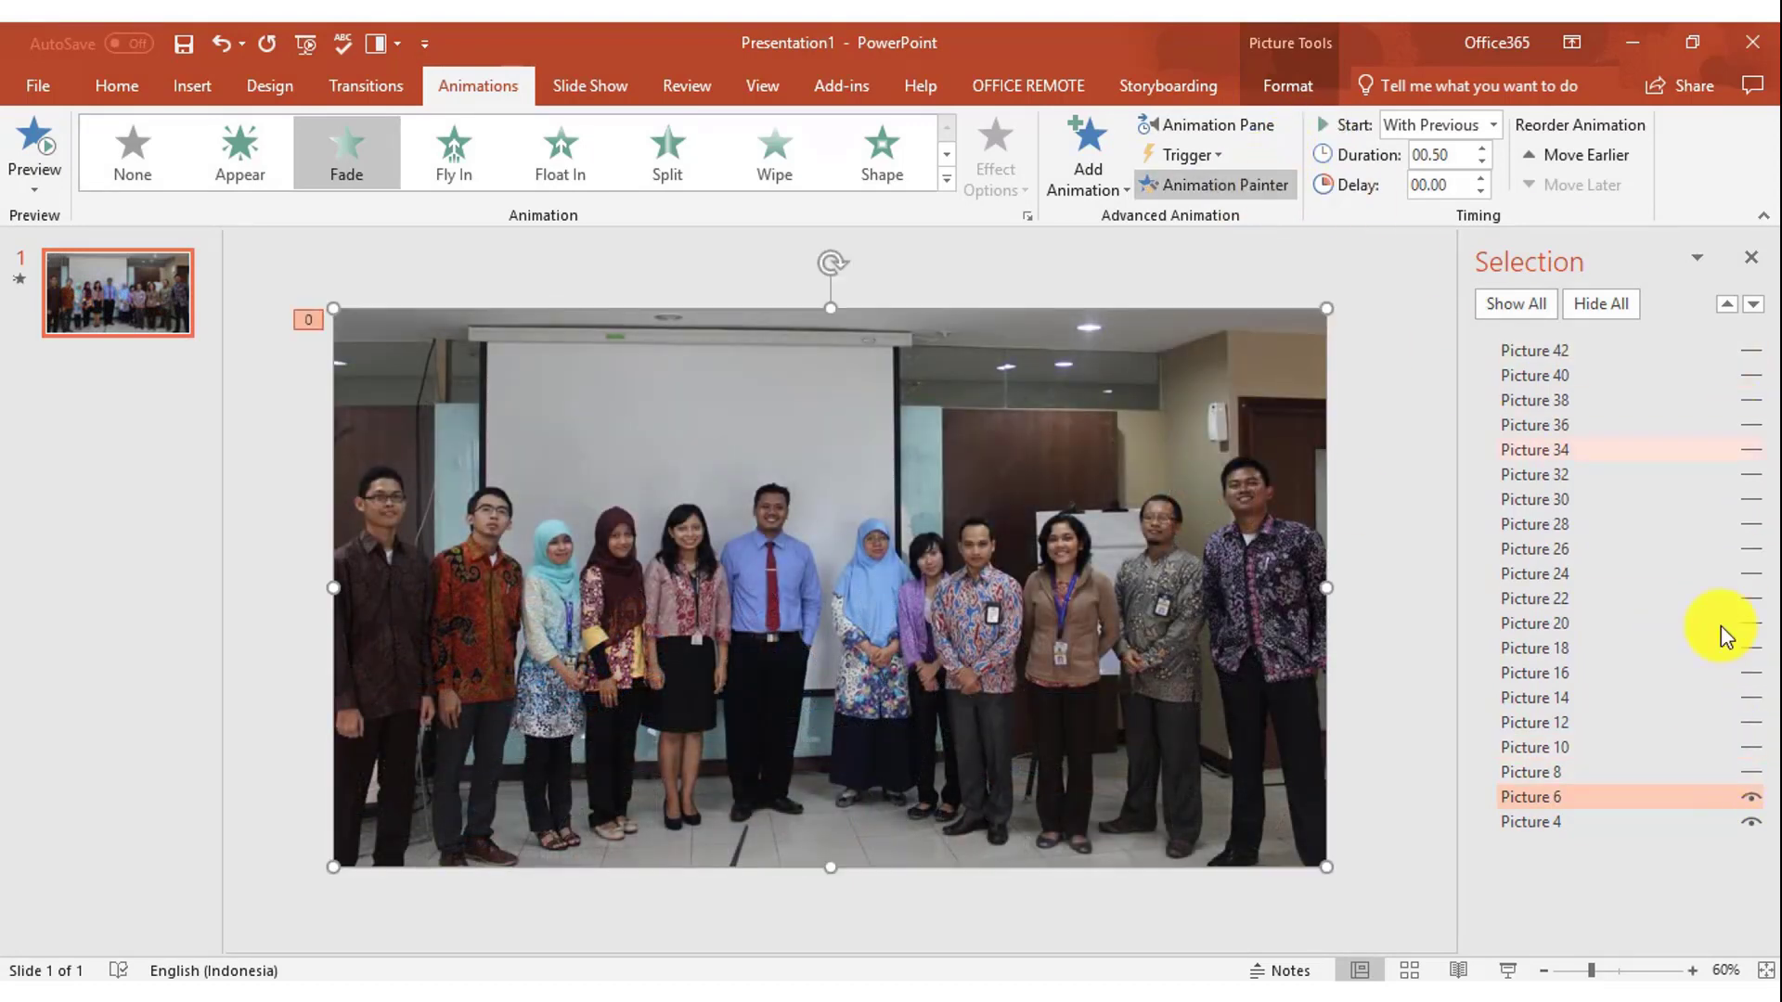
{"action": "left_click", "coordinate": [1749, 772]}
{"action": "left_click", "coordinate": [846, 575]}
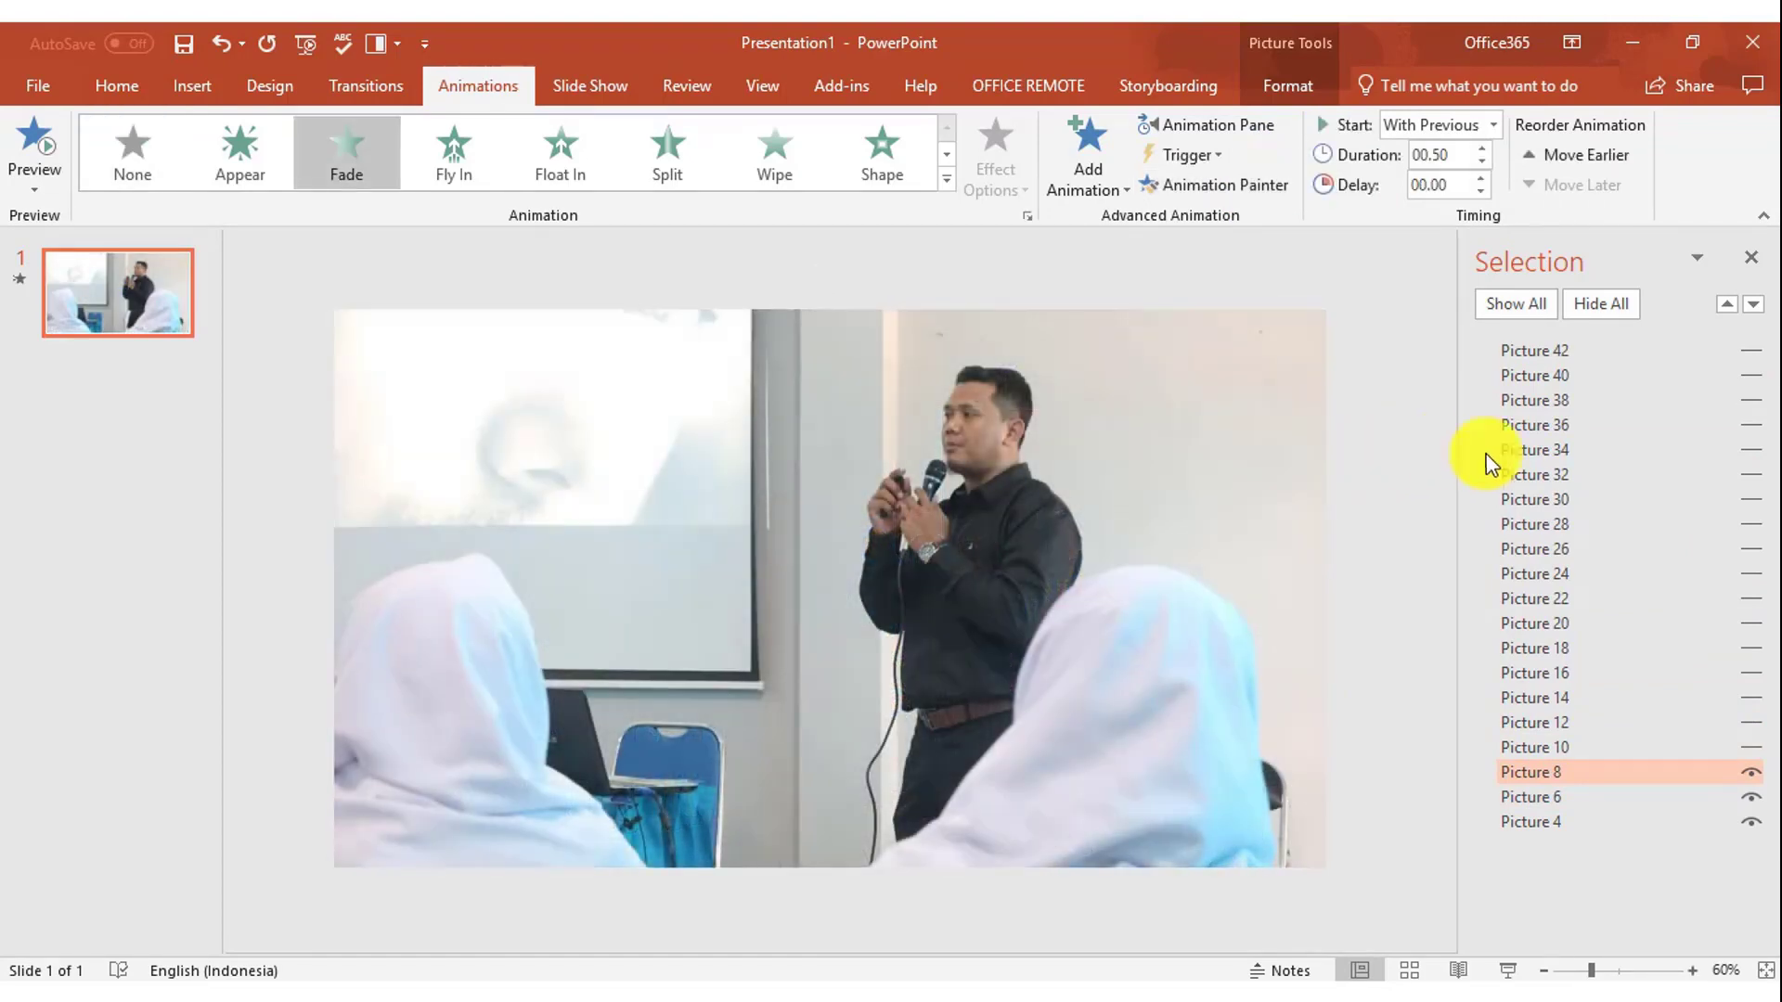
{"action": "left_click", "coordinate": [1267, 192]}
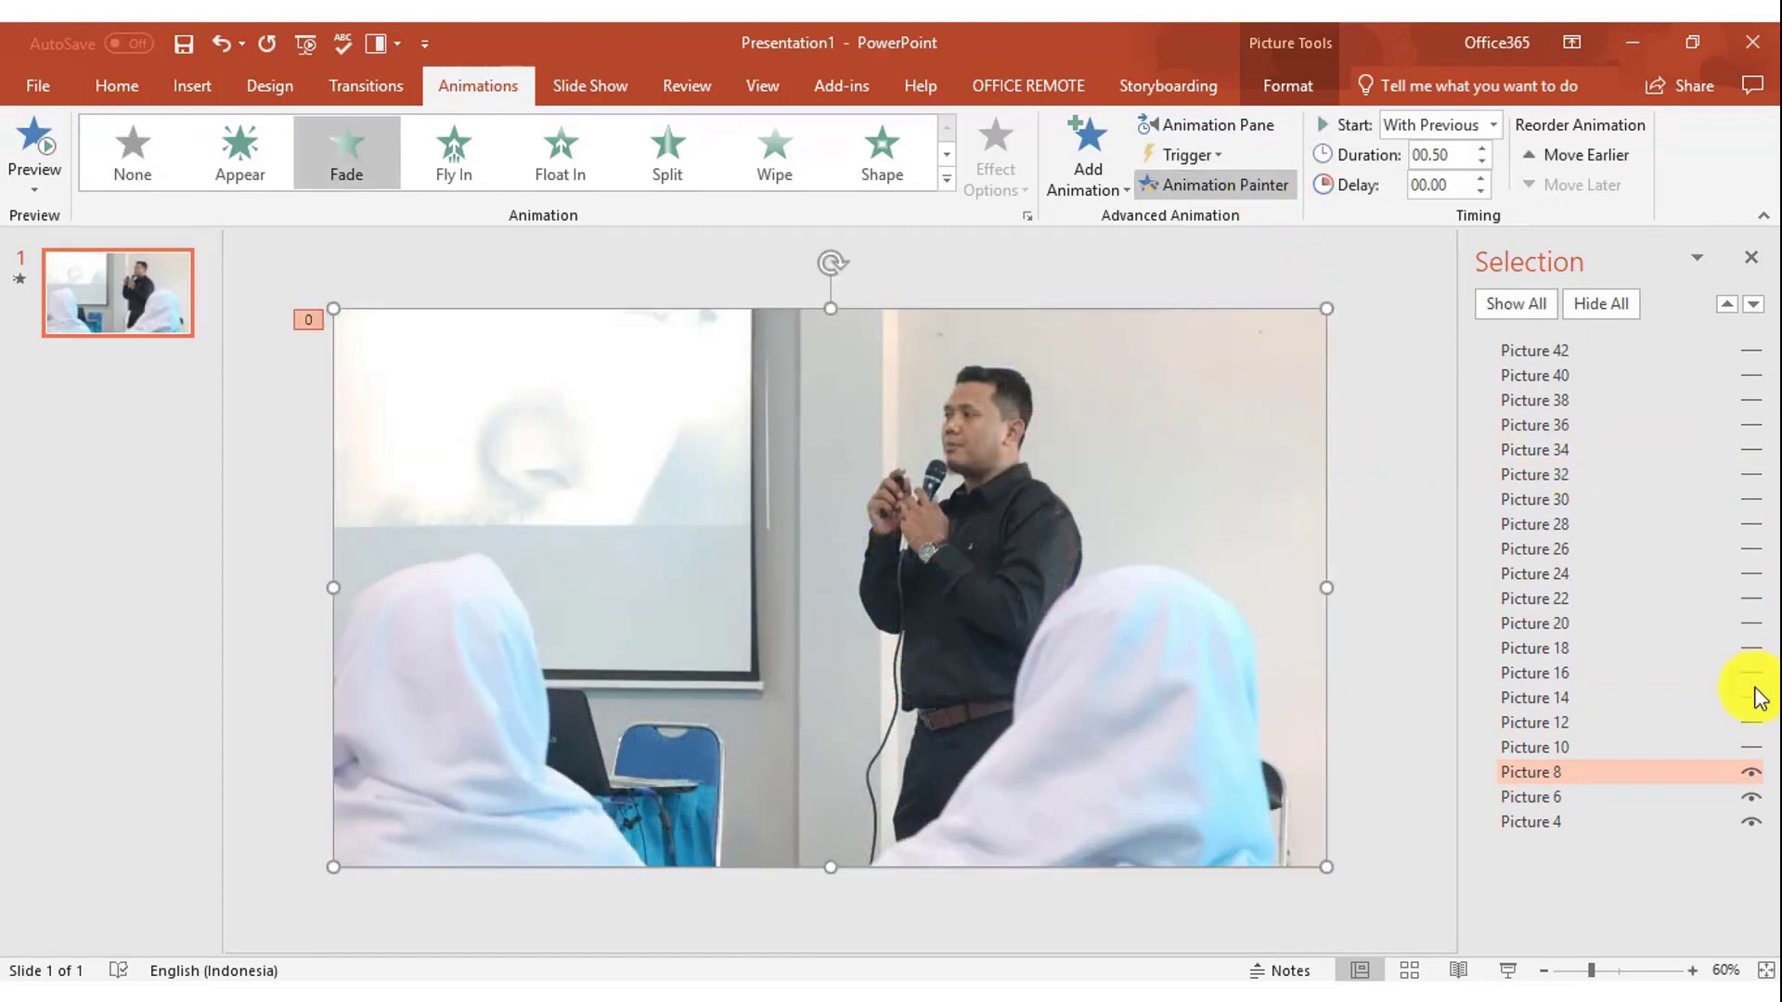
{"action": "left_click", "coordinate": [1748, 747]}
{"action": "left_click", "coordinate": [934, 477]}
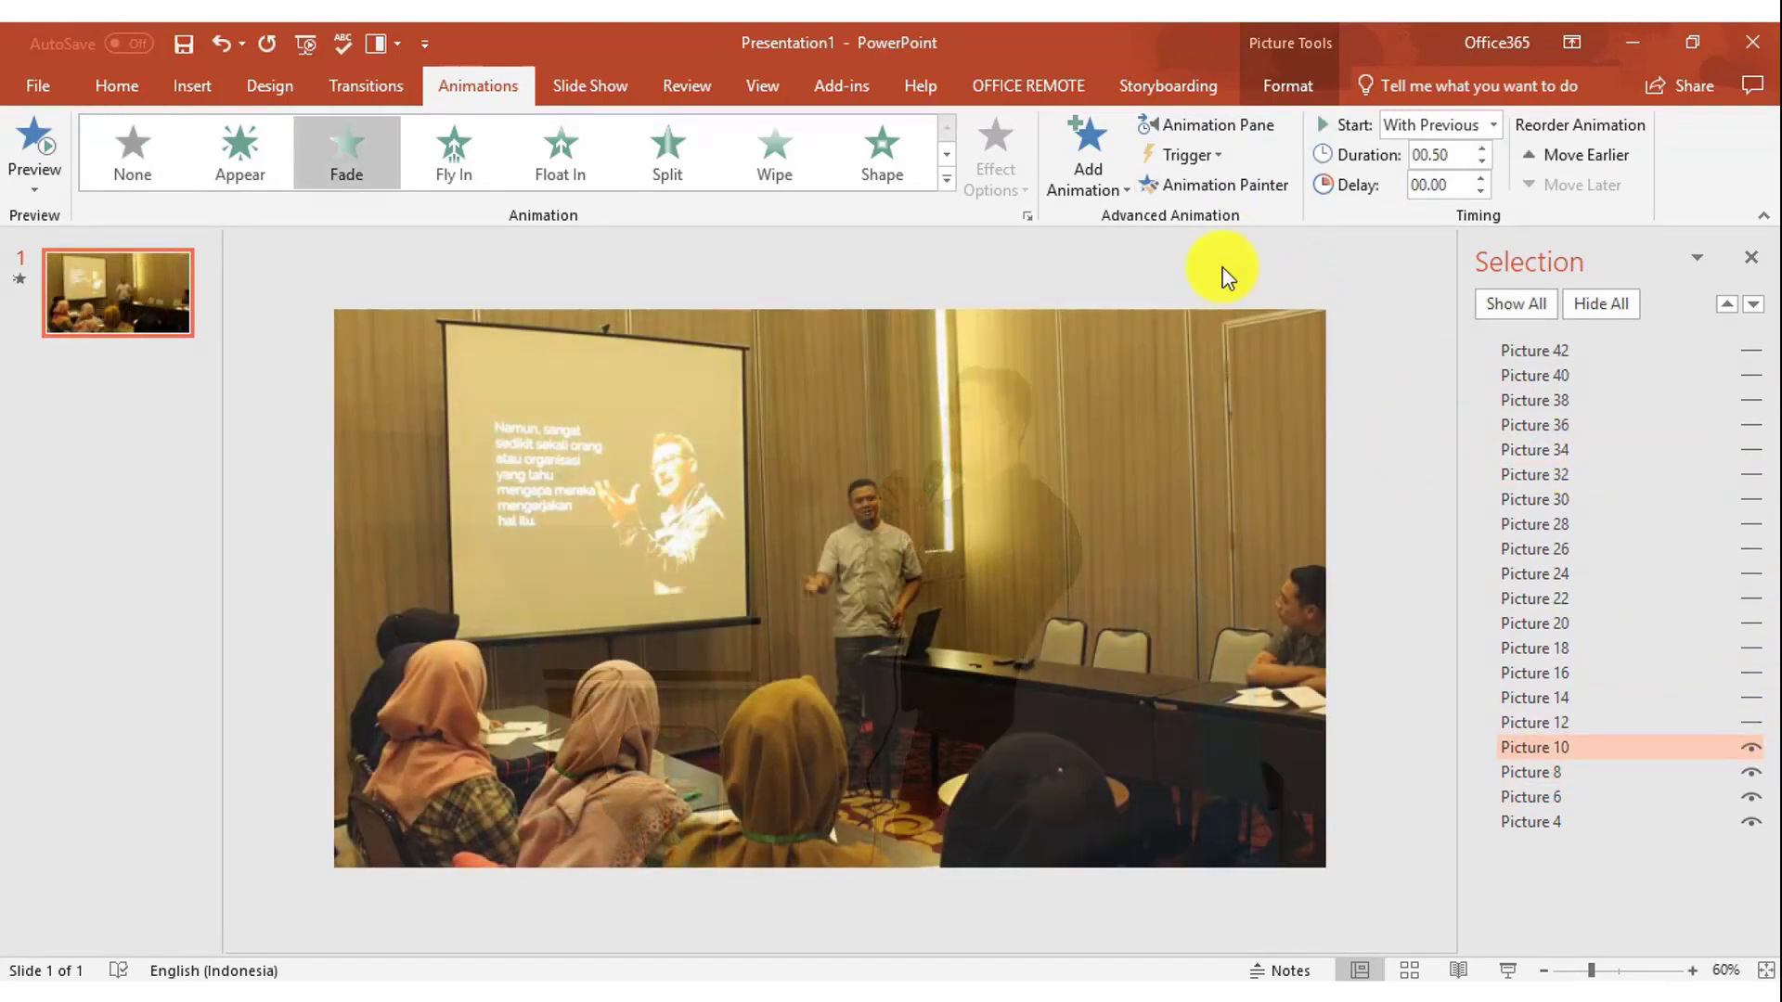
{"action": "left_click", "coordinate": [1227, 186]}
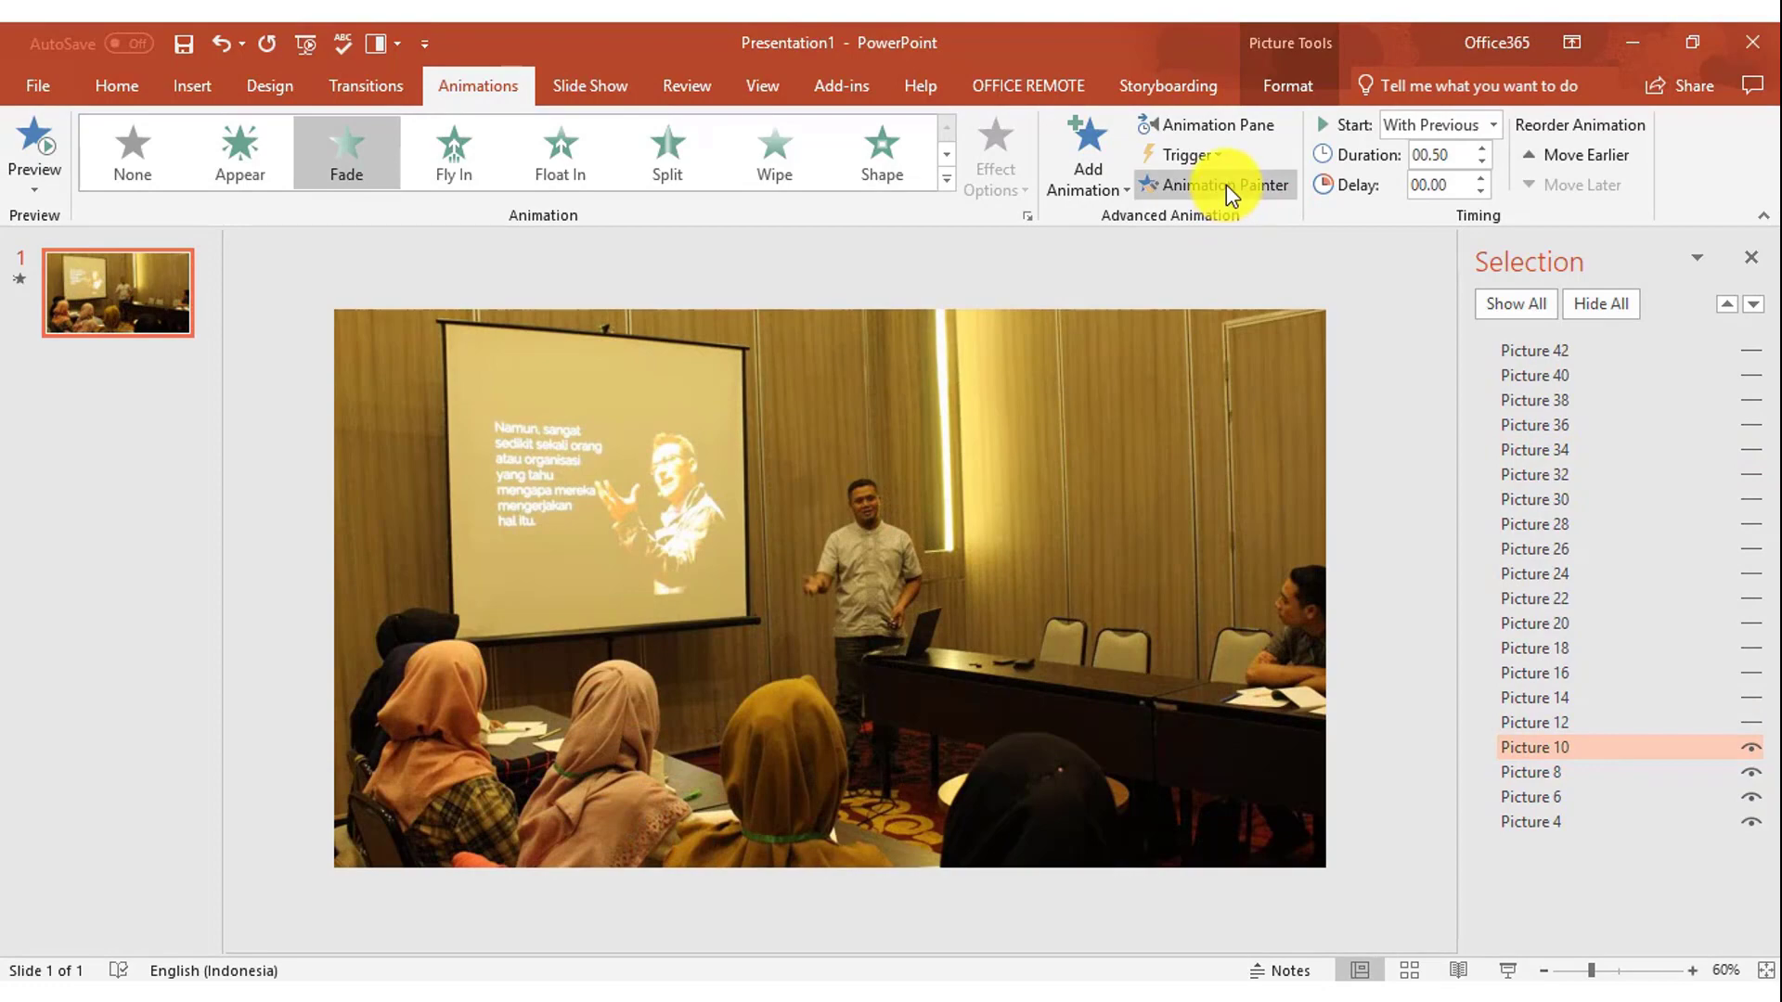
{"action": "left_click", "coordinate": [1750, 722]}
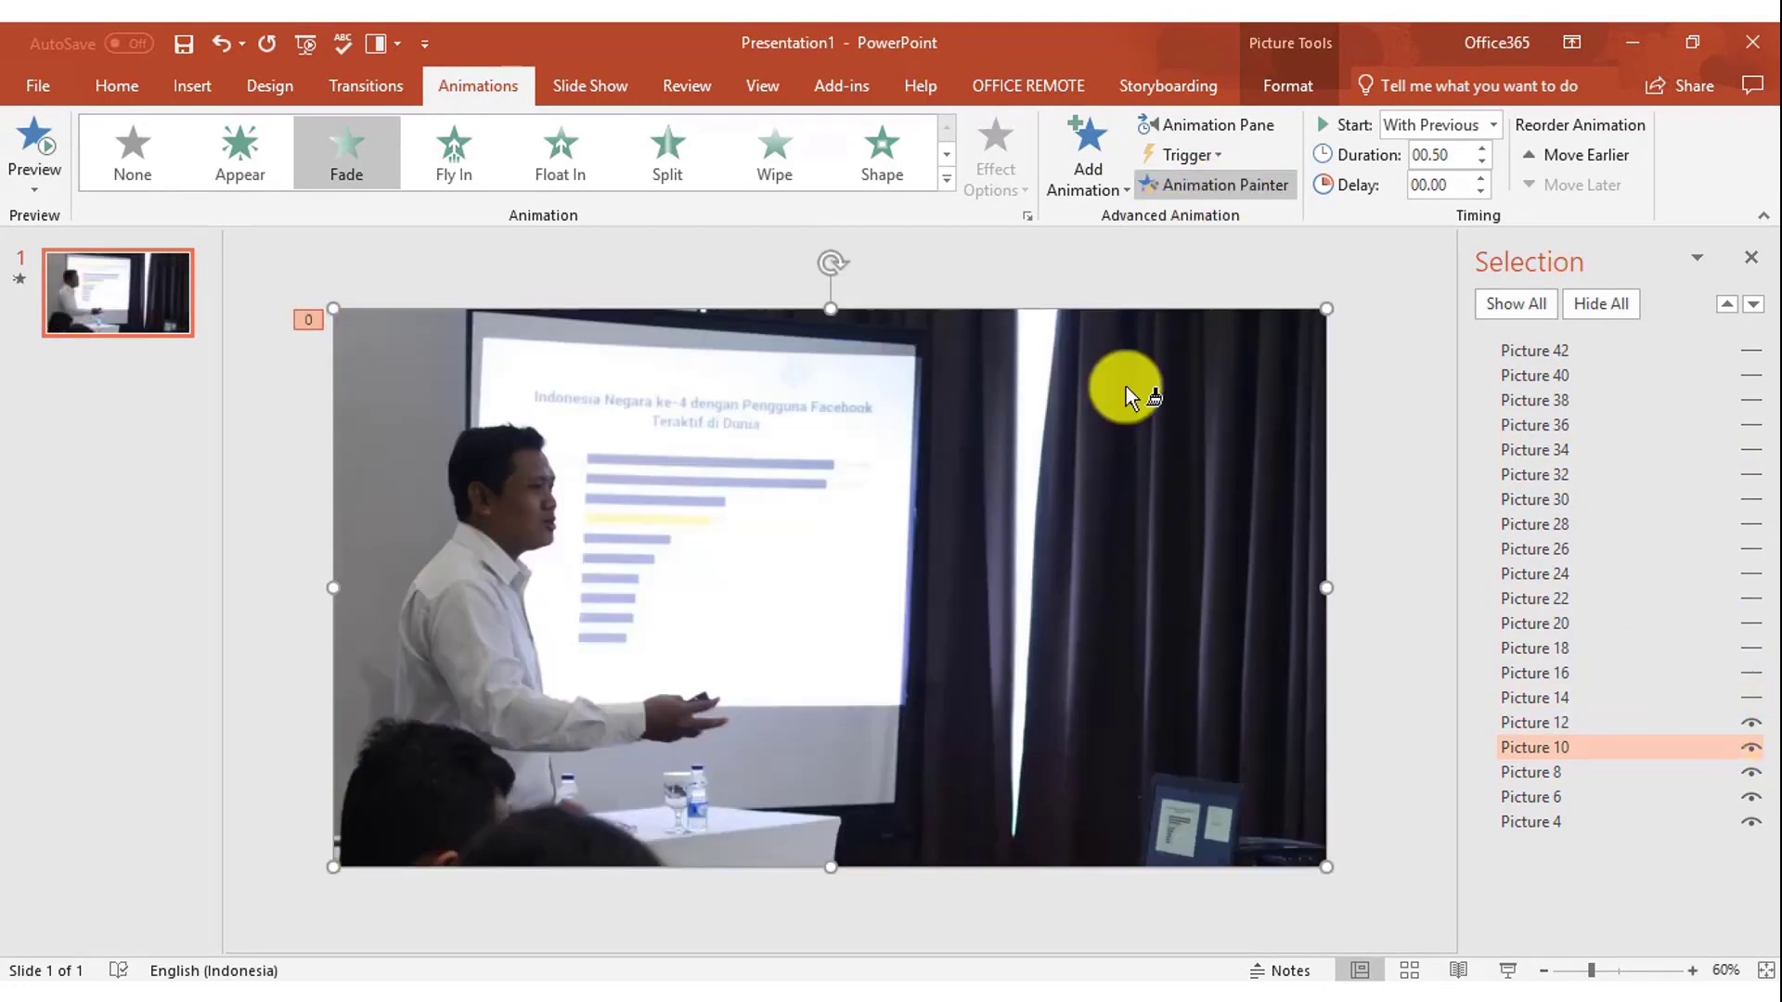
{"action": "left_click", "coordinate": [1160, 394]}
{"action": "left_click", "coordinate": [1227, 186]}
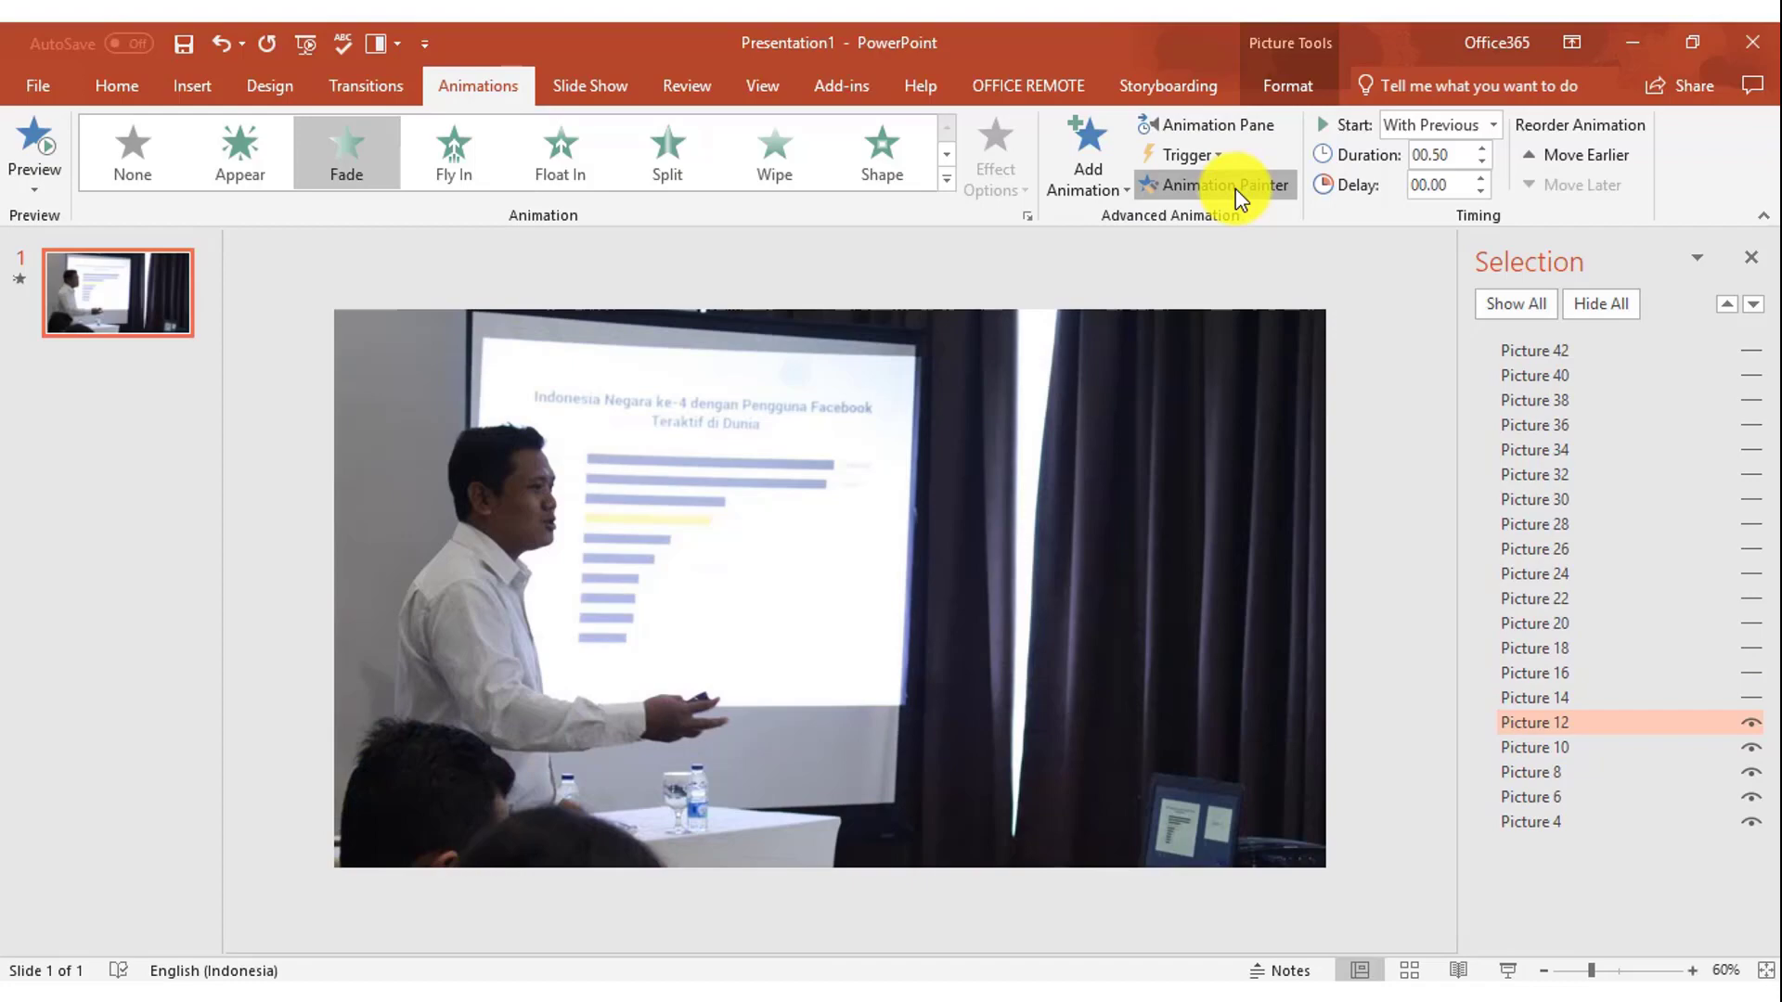
{"action": "left_click", "coordinate": [1750, 698]}
{"action": "left_click", "coordinate": [1012, 475]}
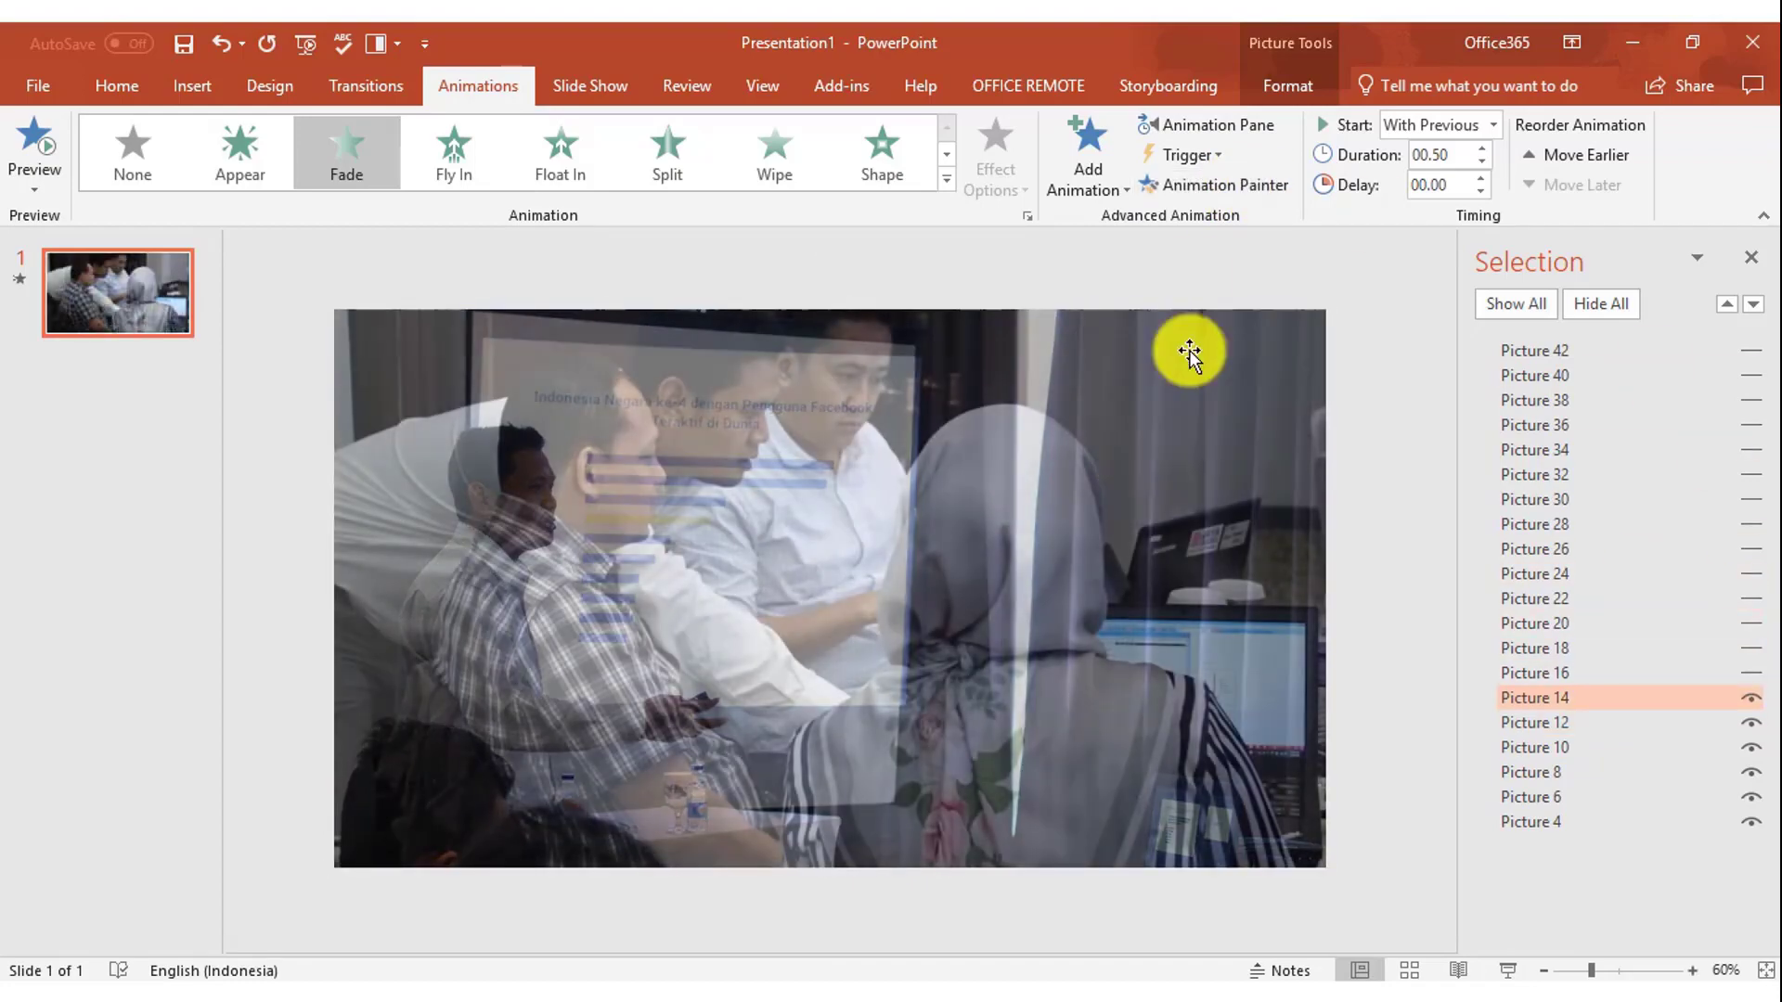
{"action": "left_click", "coordinate": [1201, 189]}
Step: Unhide Pictures 16 through 28 and apply the copied Fade animation to each
{"action": "left_click", "coordinate": [1751, 672]}
{"action": "left_click", "coordinate": [1221, 185]}
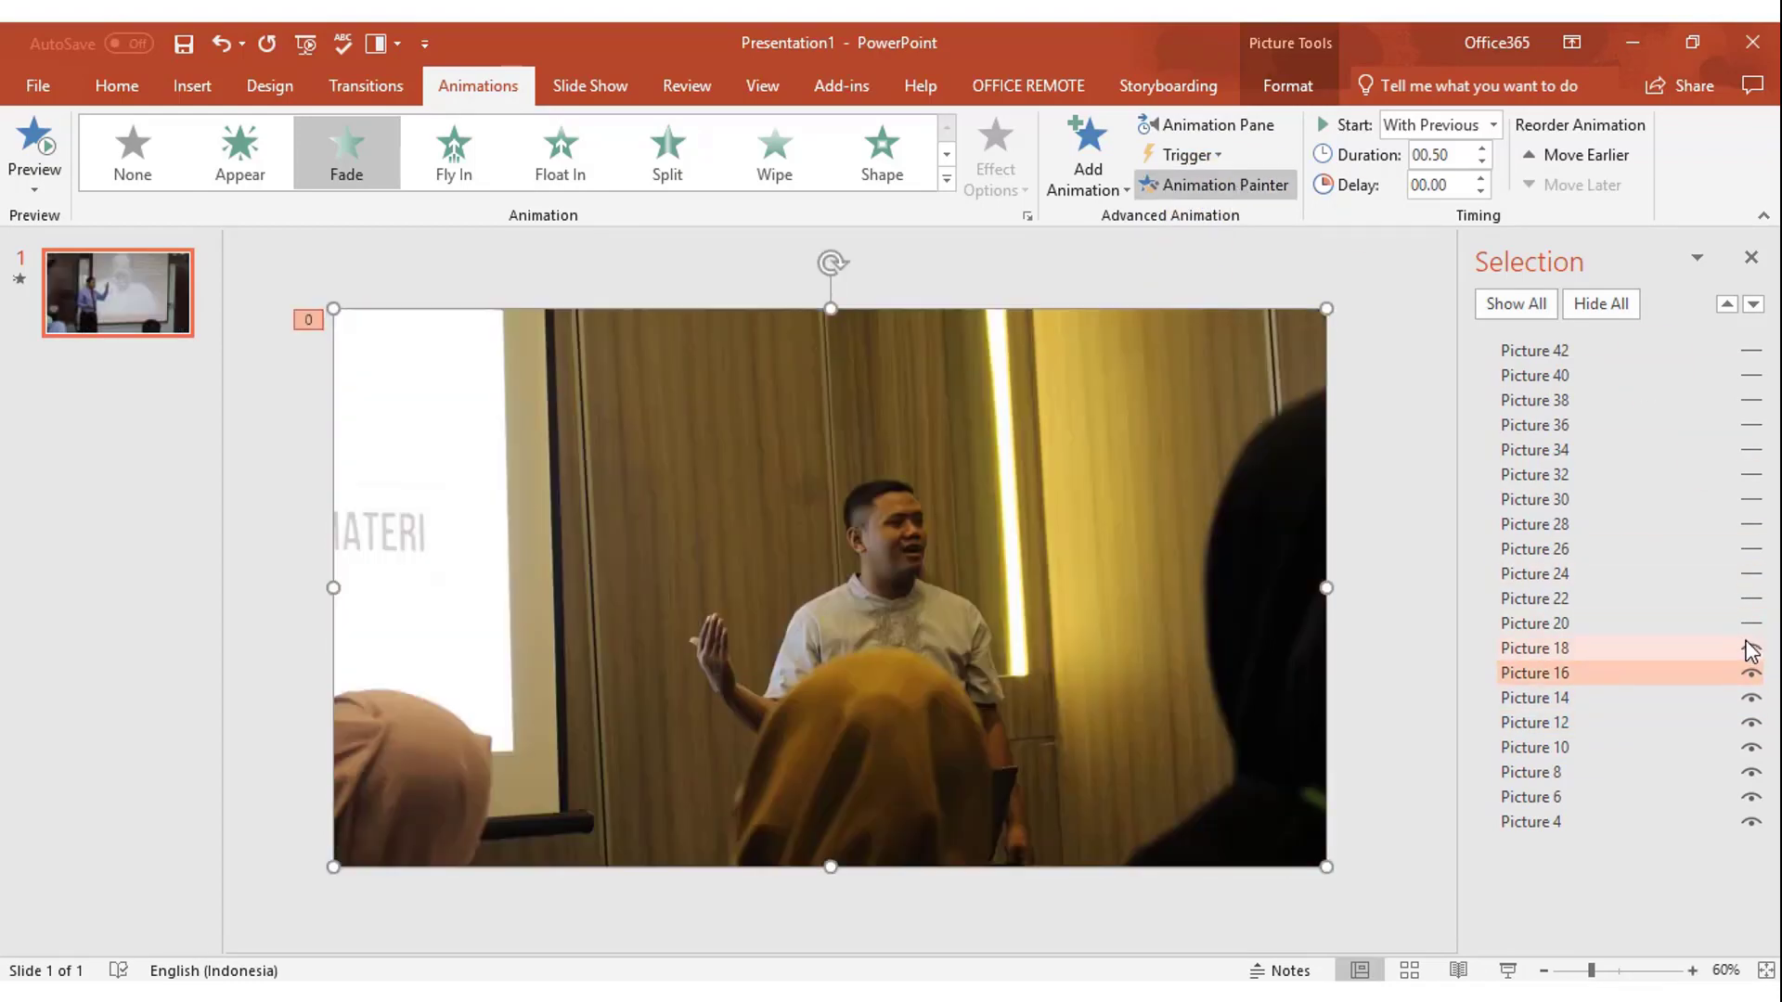
{"action": "left_click", "coordinate": [1750, 647]}
{"action": "left_click", "coordinate": [1229, 190]}
{"action": "left_click", "coordinate": [1750, 622]}
{"action": "left_click", "coordinate": [1225, 186]}
{"action": "left_click", "coordinate": [1043, 508]}
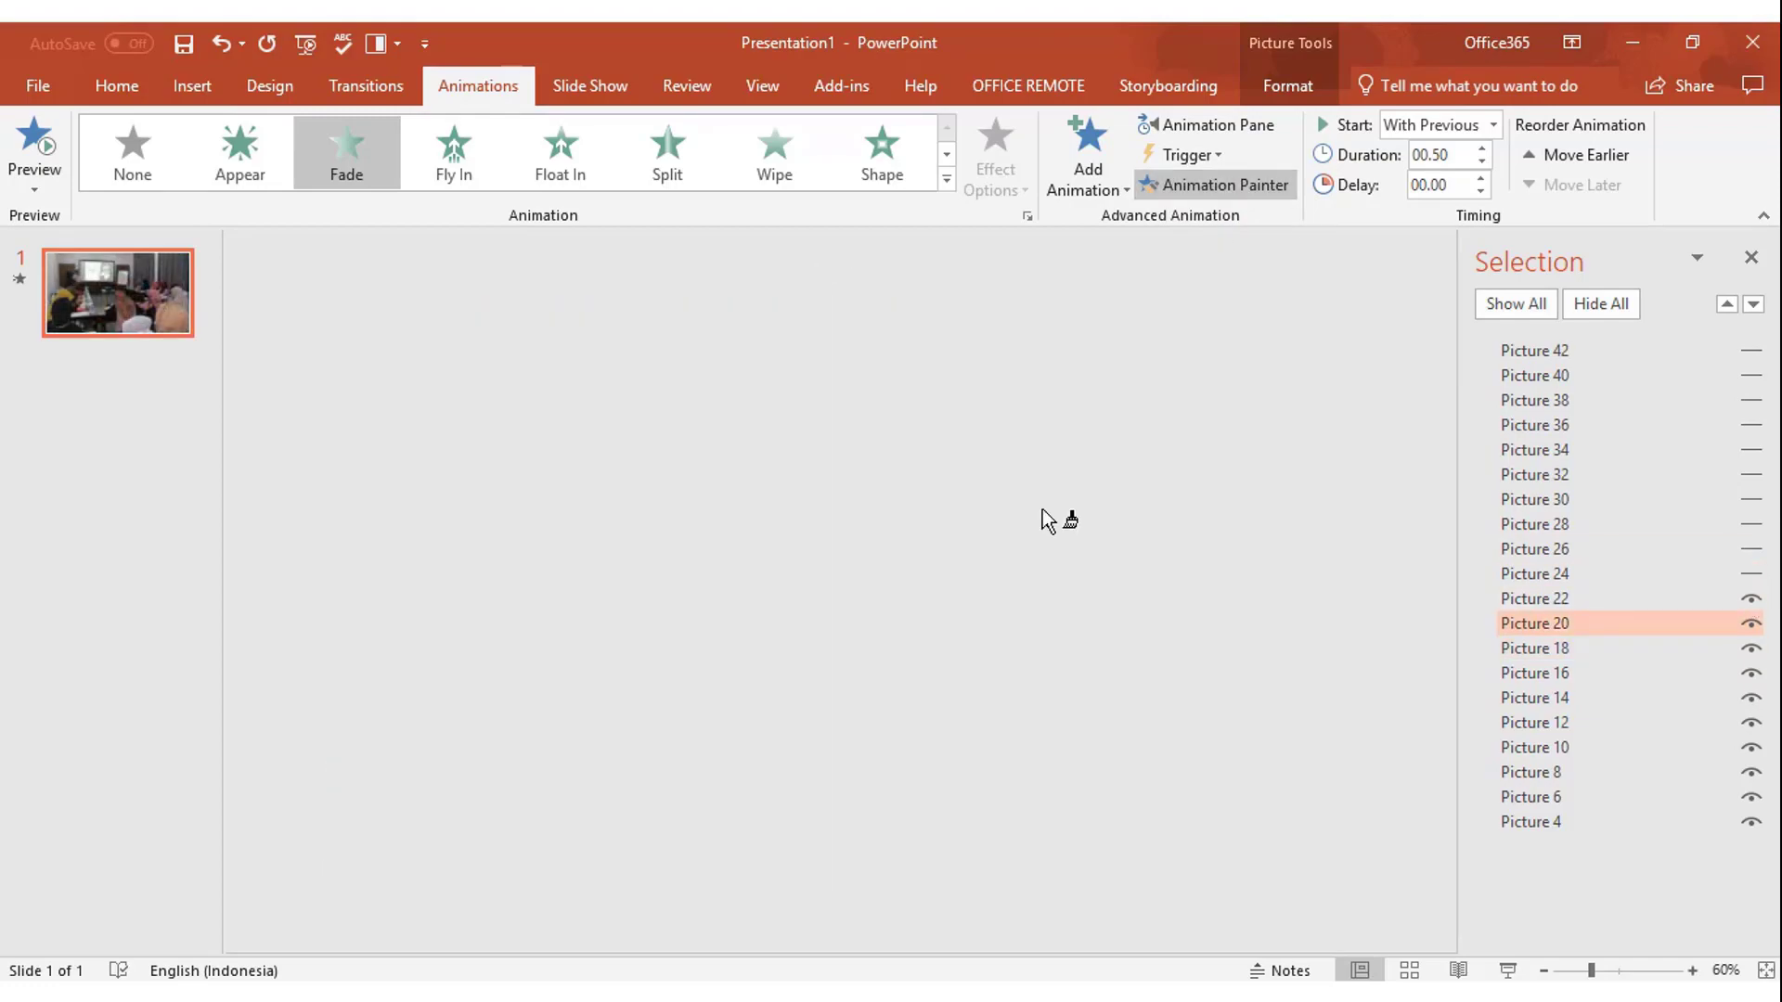
{"action": "left_click", "coordinate": [1750, 599]}
{"action": "left_click", "coordinate": [1750, 574]}
{"action": "left_click", "coordinate": [1227, 190]}
{"action": "left_click", "coordinate": [928, 557]}
{"action": "left_click", "coordinate": [1750, 548]}
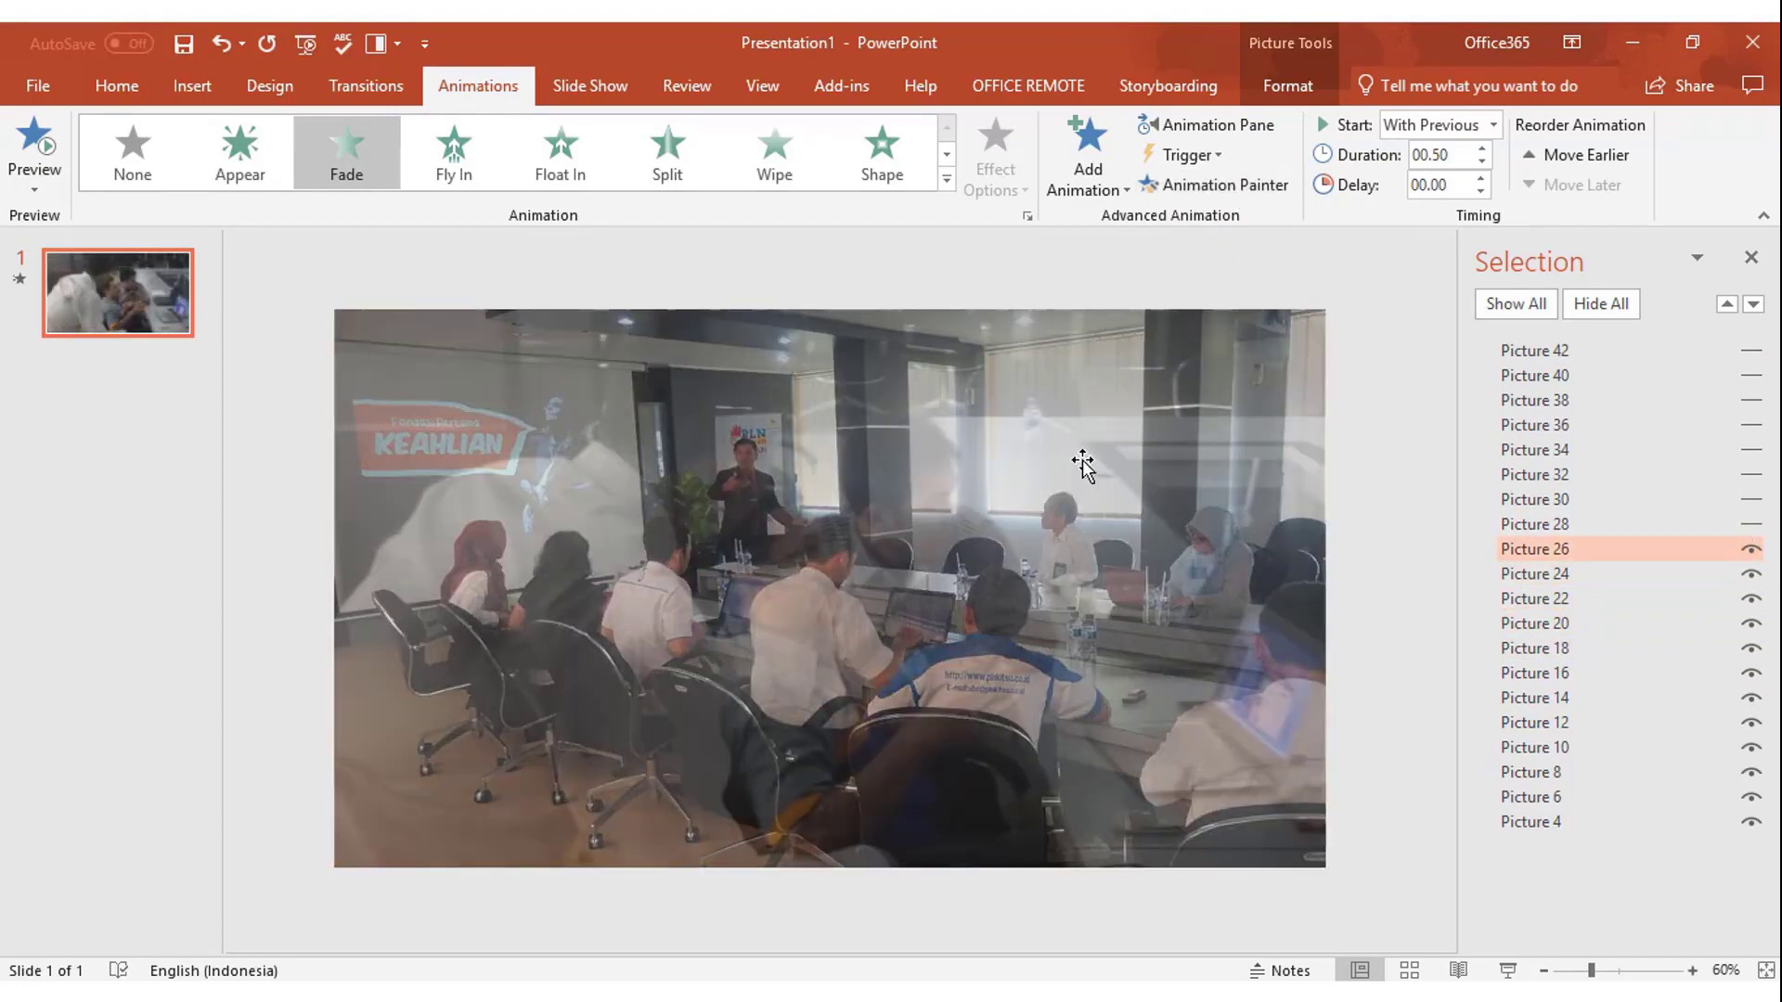
{"action": "left_click", "coordinate": [1750, 525]}
{"action": "left_click", "coordinate": [1225, 186]}
Step: Unhide Pictures 30 through 42 and apply the copied Fade animation to each
{"action": "left_click", "coordinate": [1028, 498]}
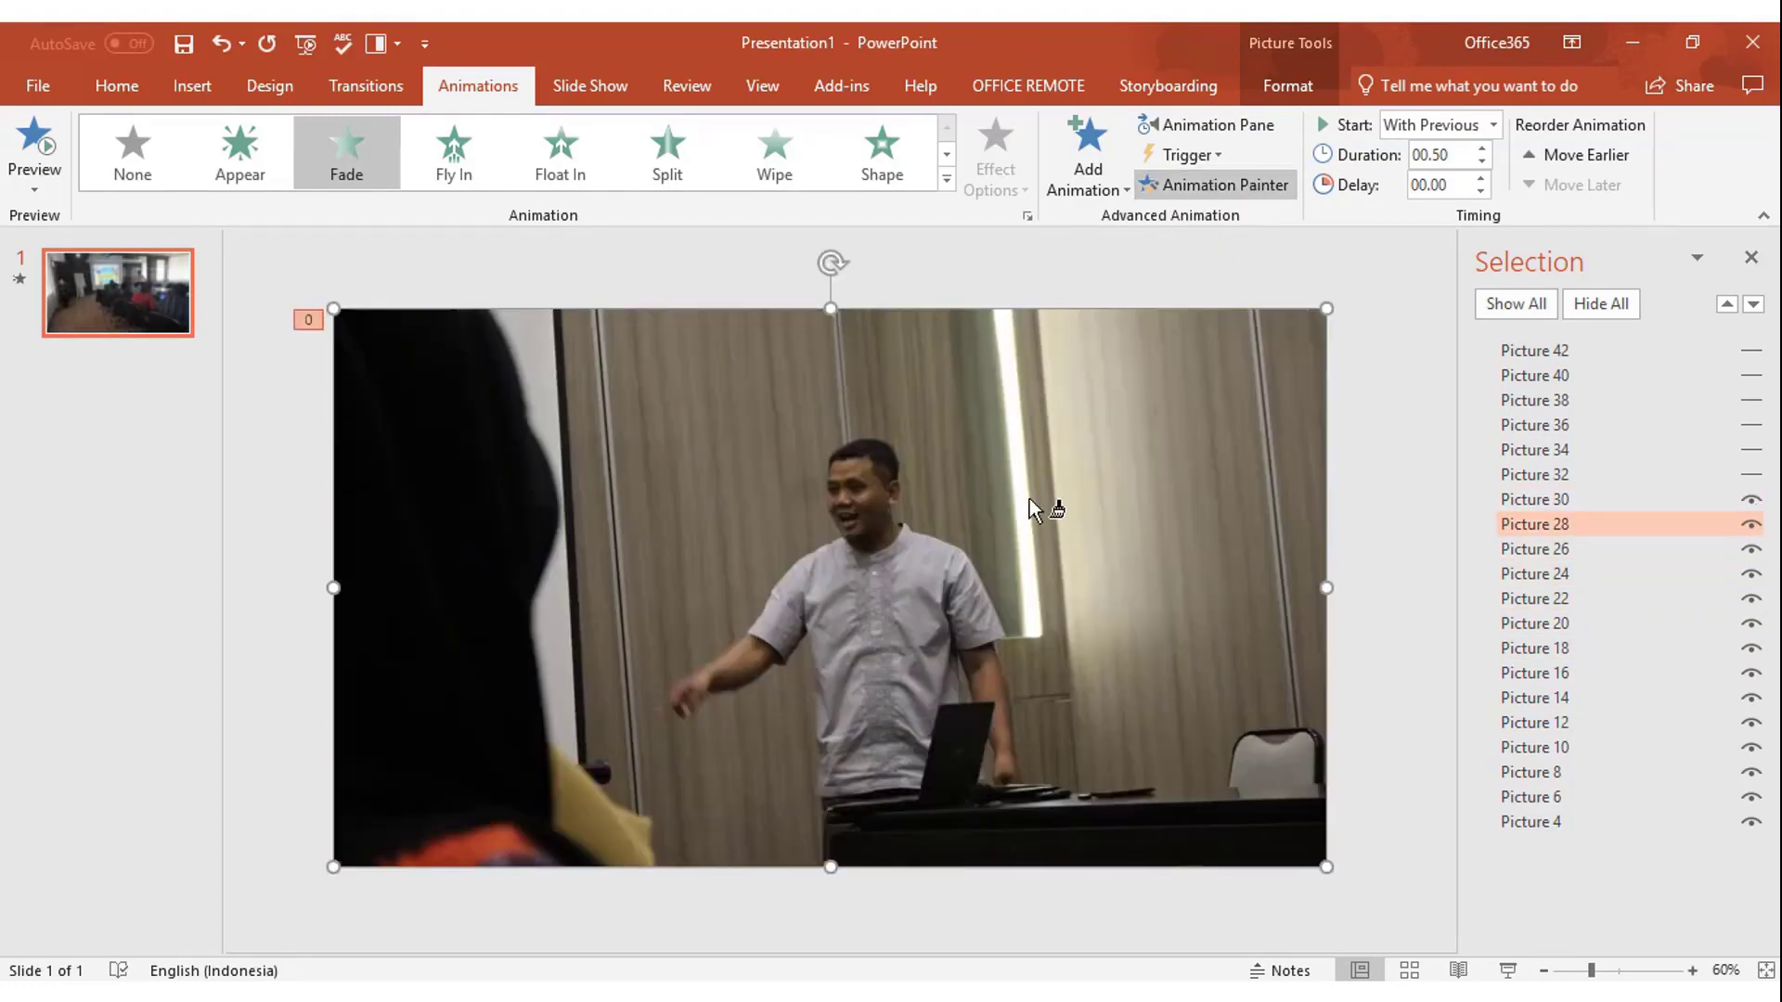
{"action": "left_click", "coordinate": [1750, 499]}
{"action": "left_click", "coordinate": [1751, 474]}
{"action": "left_click", "coordinate": [1225, 186]}
{"action": "left_click", "coordinate": [928, 557]}
{"action": "left_click", "coordinate": [1750, 449]}
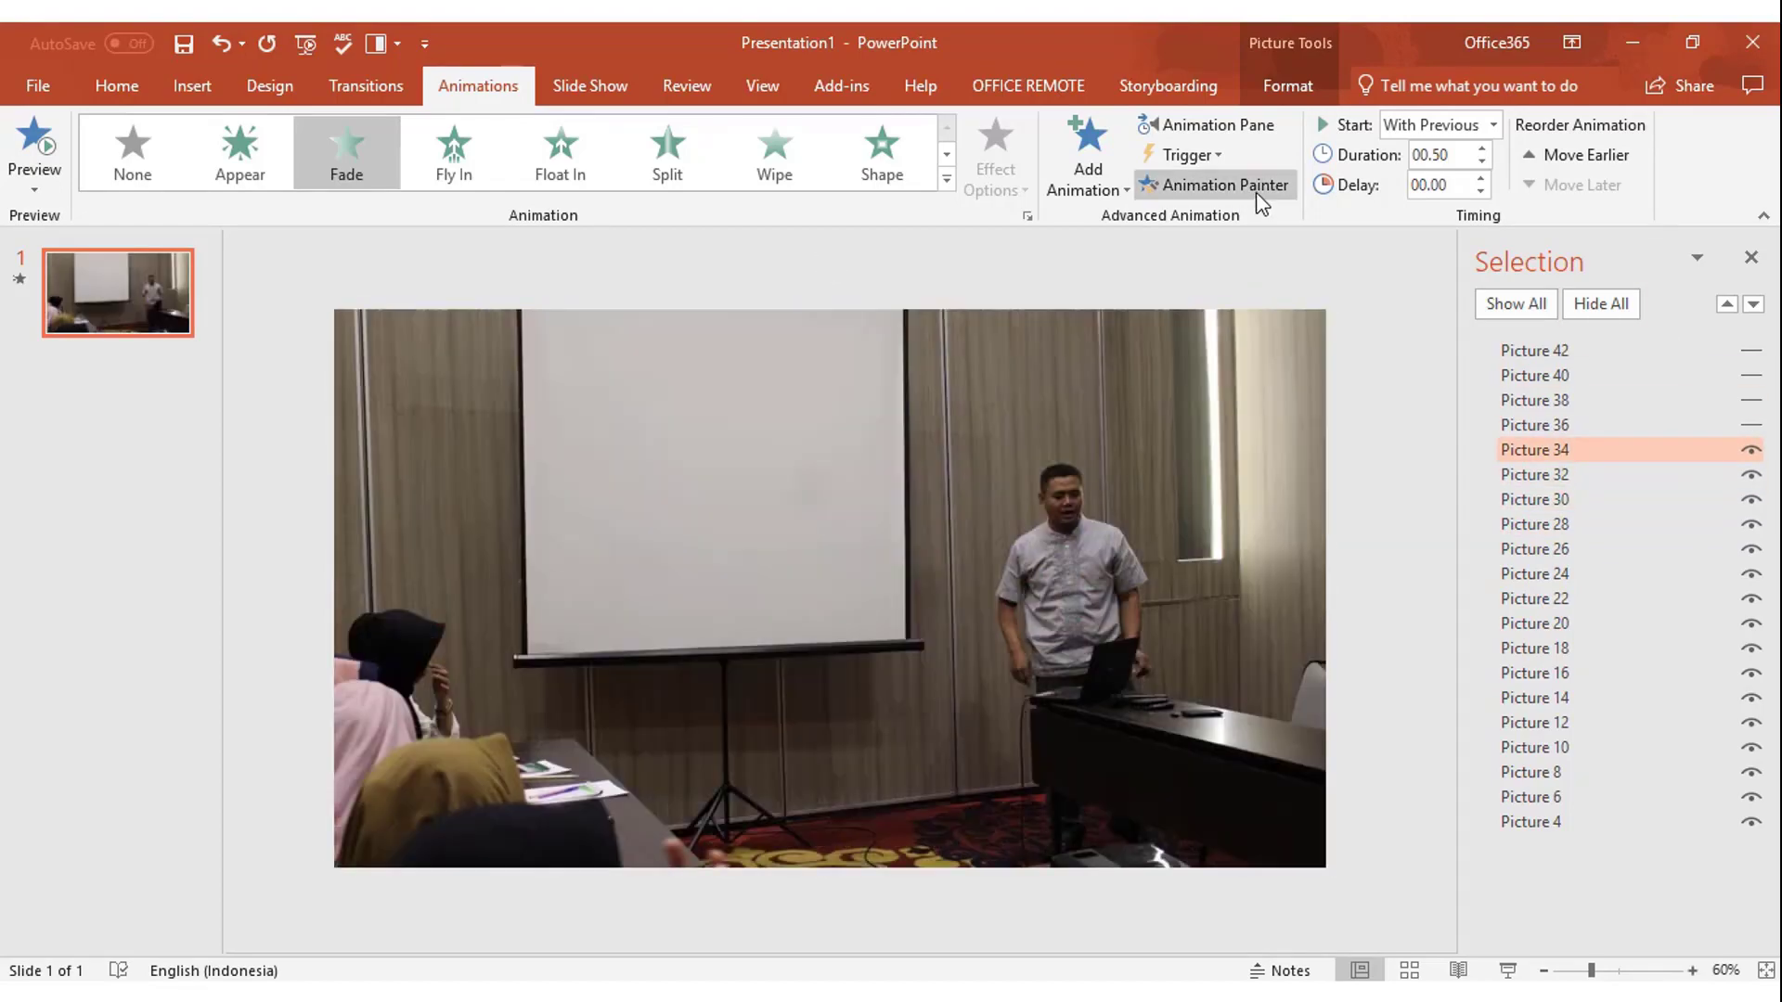
{"action": "left_click", "coordinate": [1256, 190]}
{"action": "left_click", "coordinate": [1750, 425]}
{"action": "left_click", "coordinate": [1317, 448]}
{"action": "left_click", "coordinate": [1751, 400]}
{"action": "left_click", "coordinate": [1225, 186]}
{"action": "left_click", "coordinate": [1299, 389]}
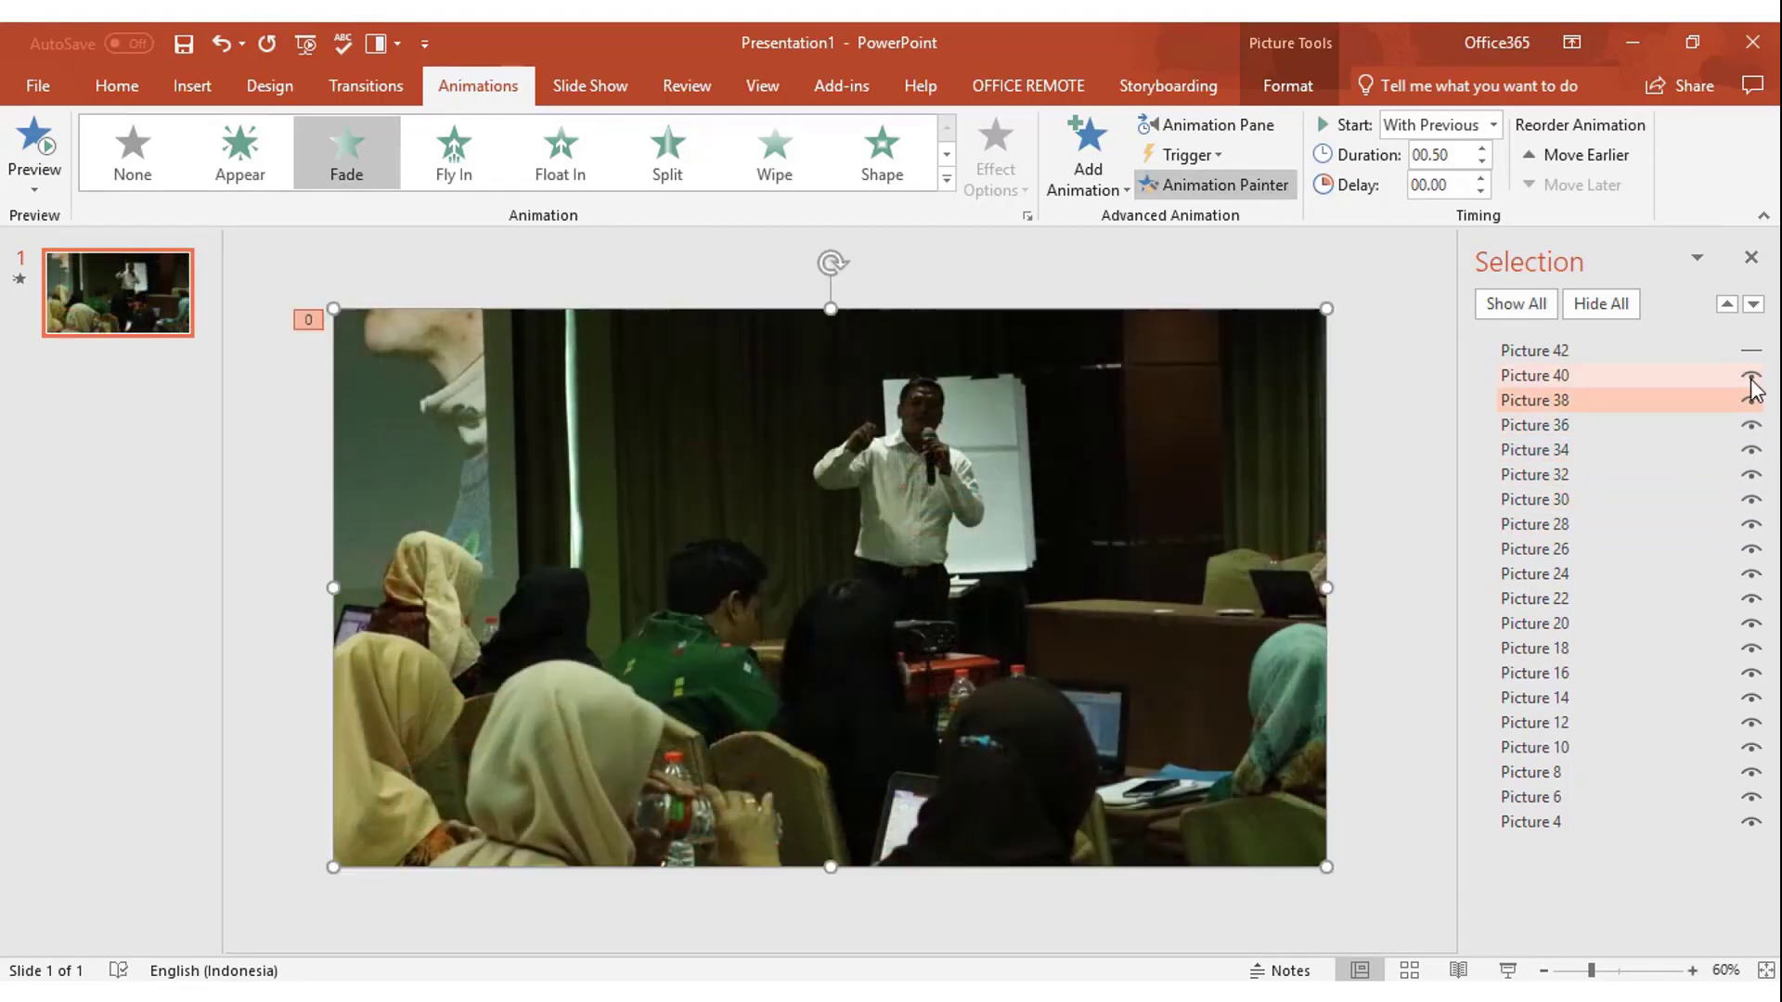
{"action": "left_click", "coordinate": [1750, 375]}
{"action": "left_click", "coordinate": [1750, 350]}
{"action": "left_click", "coordinate": [1225, 186]}
{"action": "left_click", "coordinate": [1188, 425]}
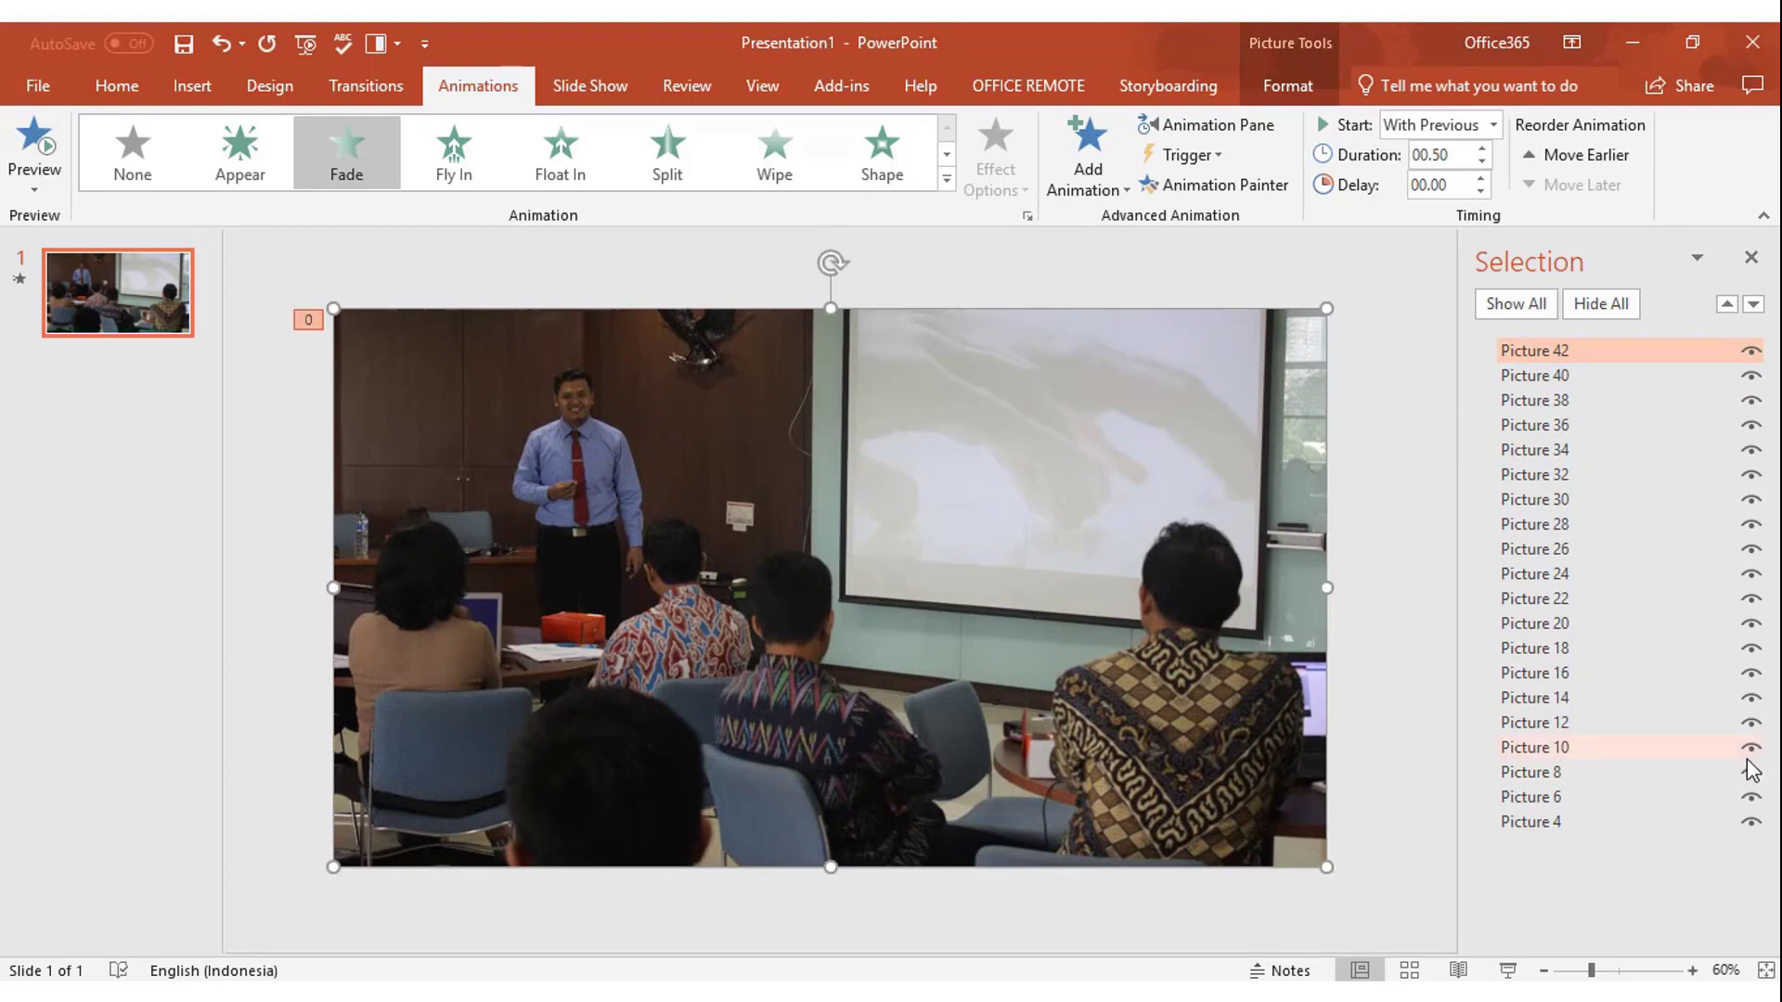
Step: Open the Animation Pane and select all Fade entries, Picture 4 through Picture 42
{"action": "left_click", "coordinate": [1223, 123]}
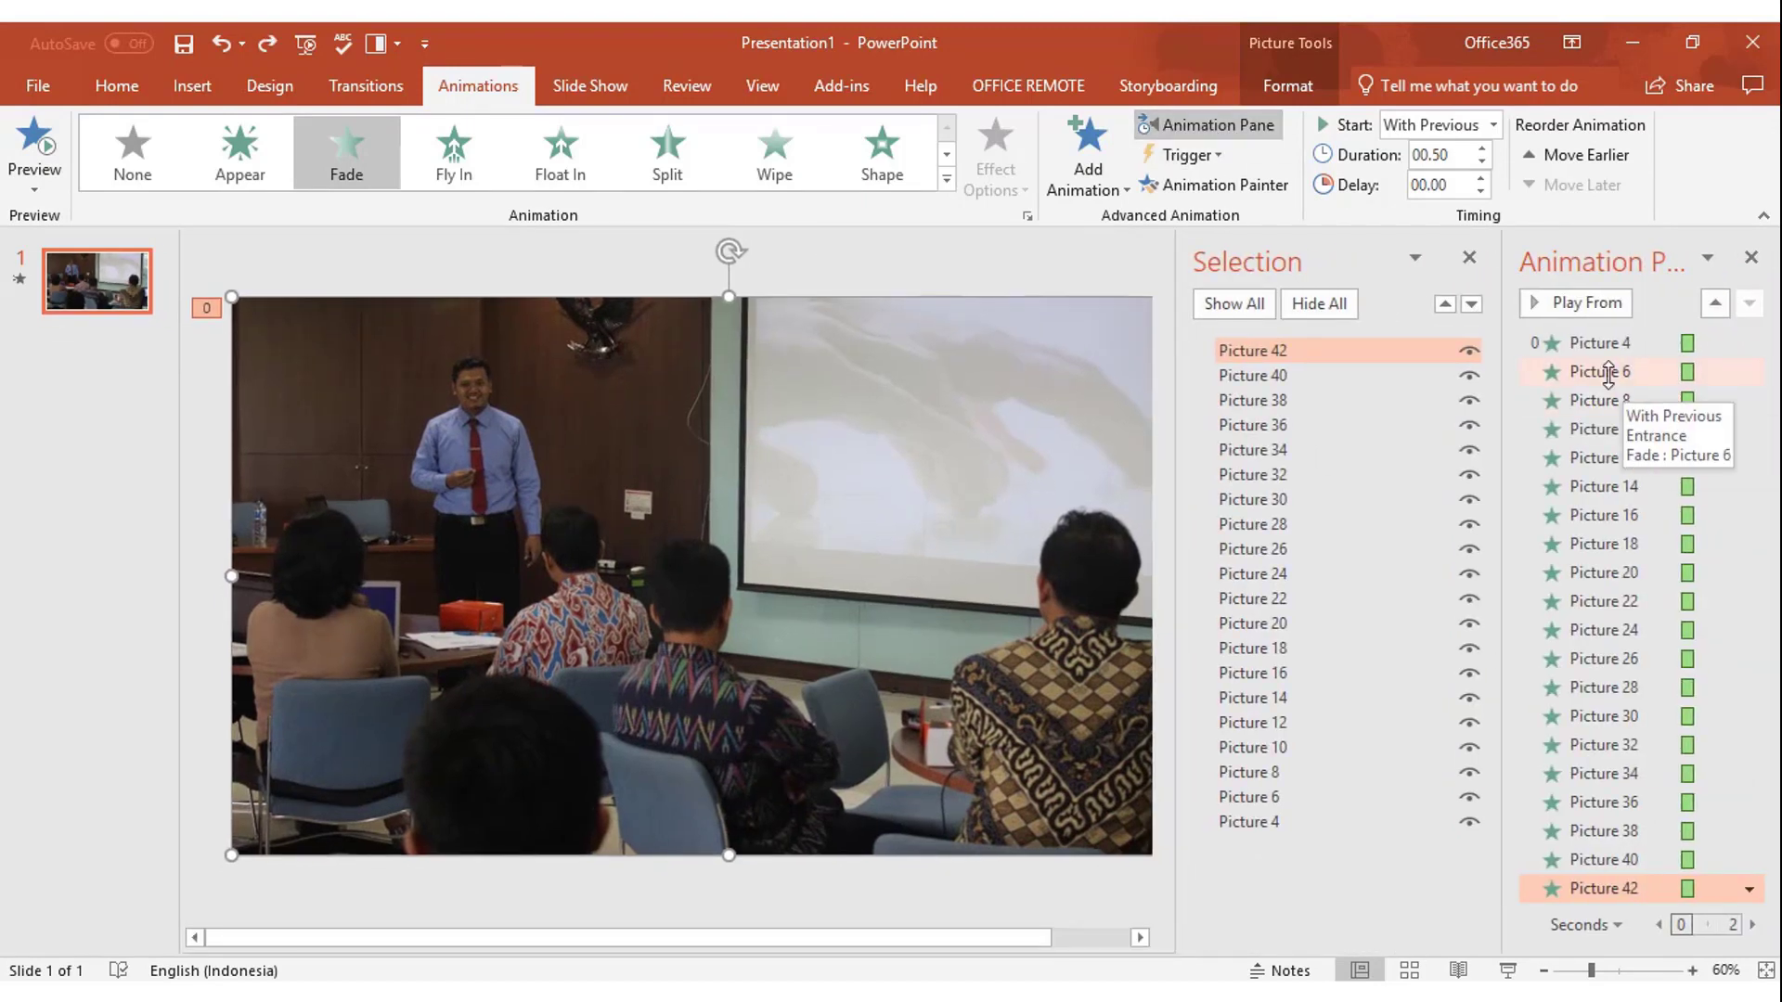
{"action": "left_click", "coordinate": [1609, 342]}
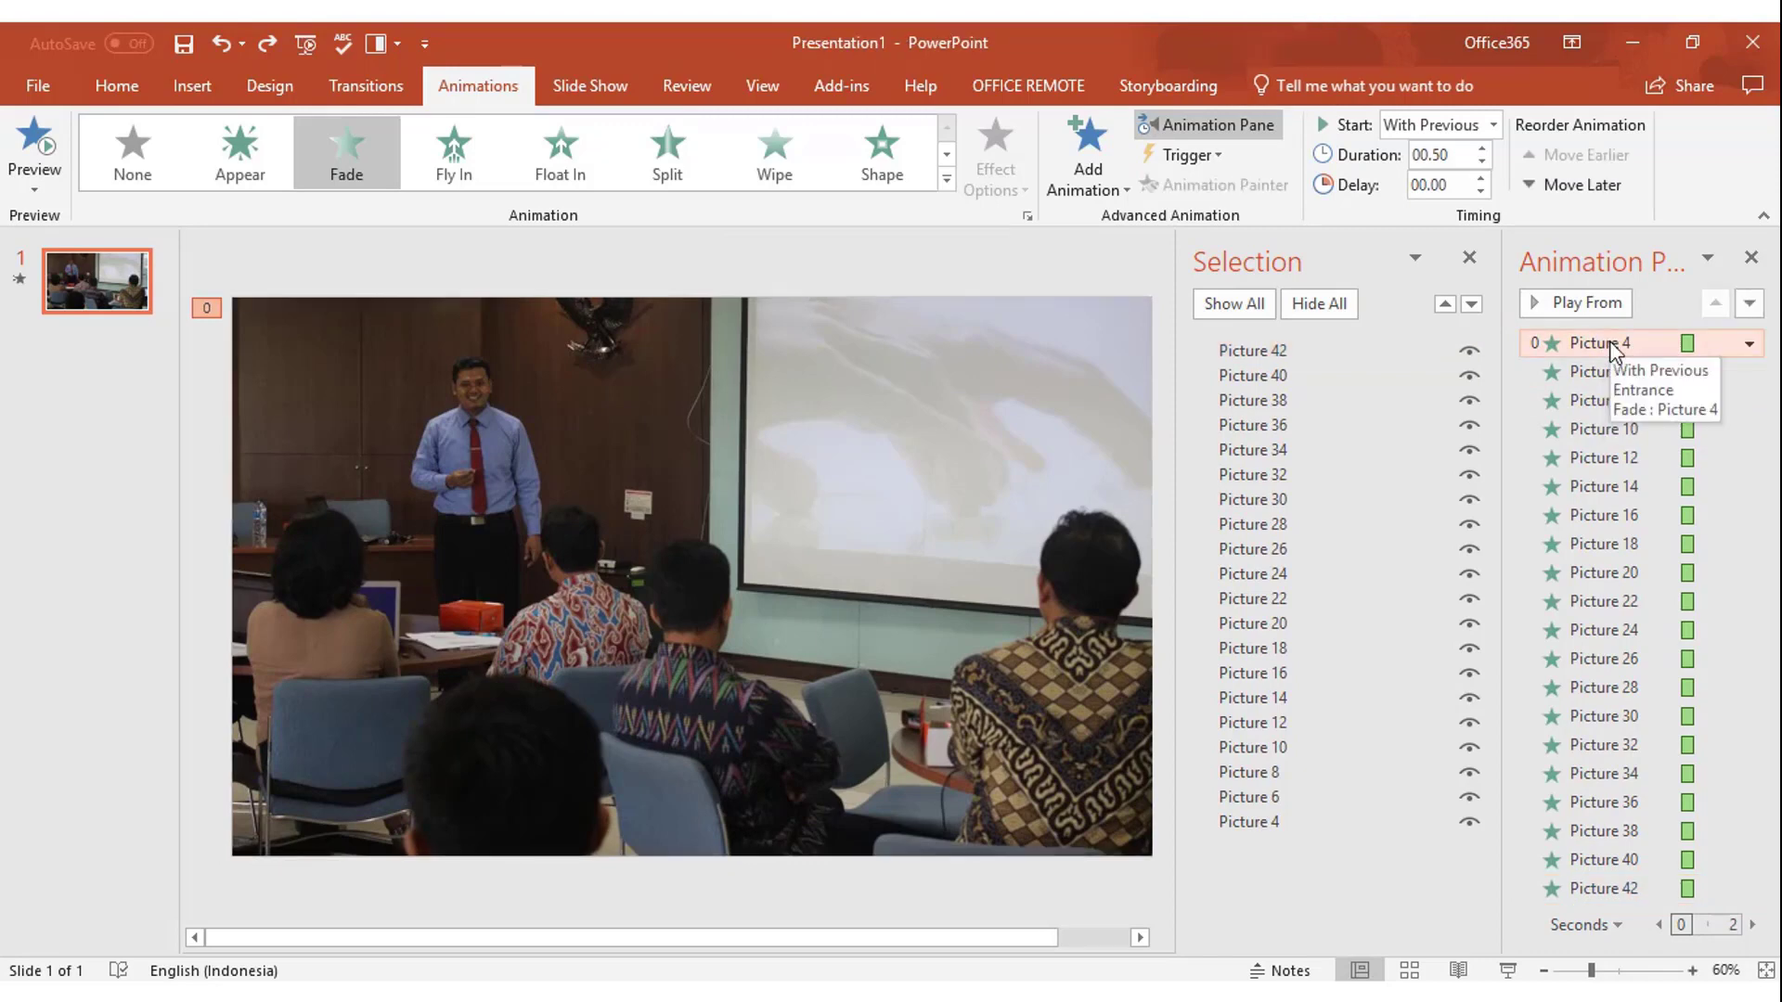
{"action": "key", "text": "ctrl+a"}
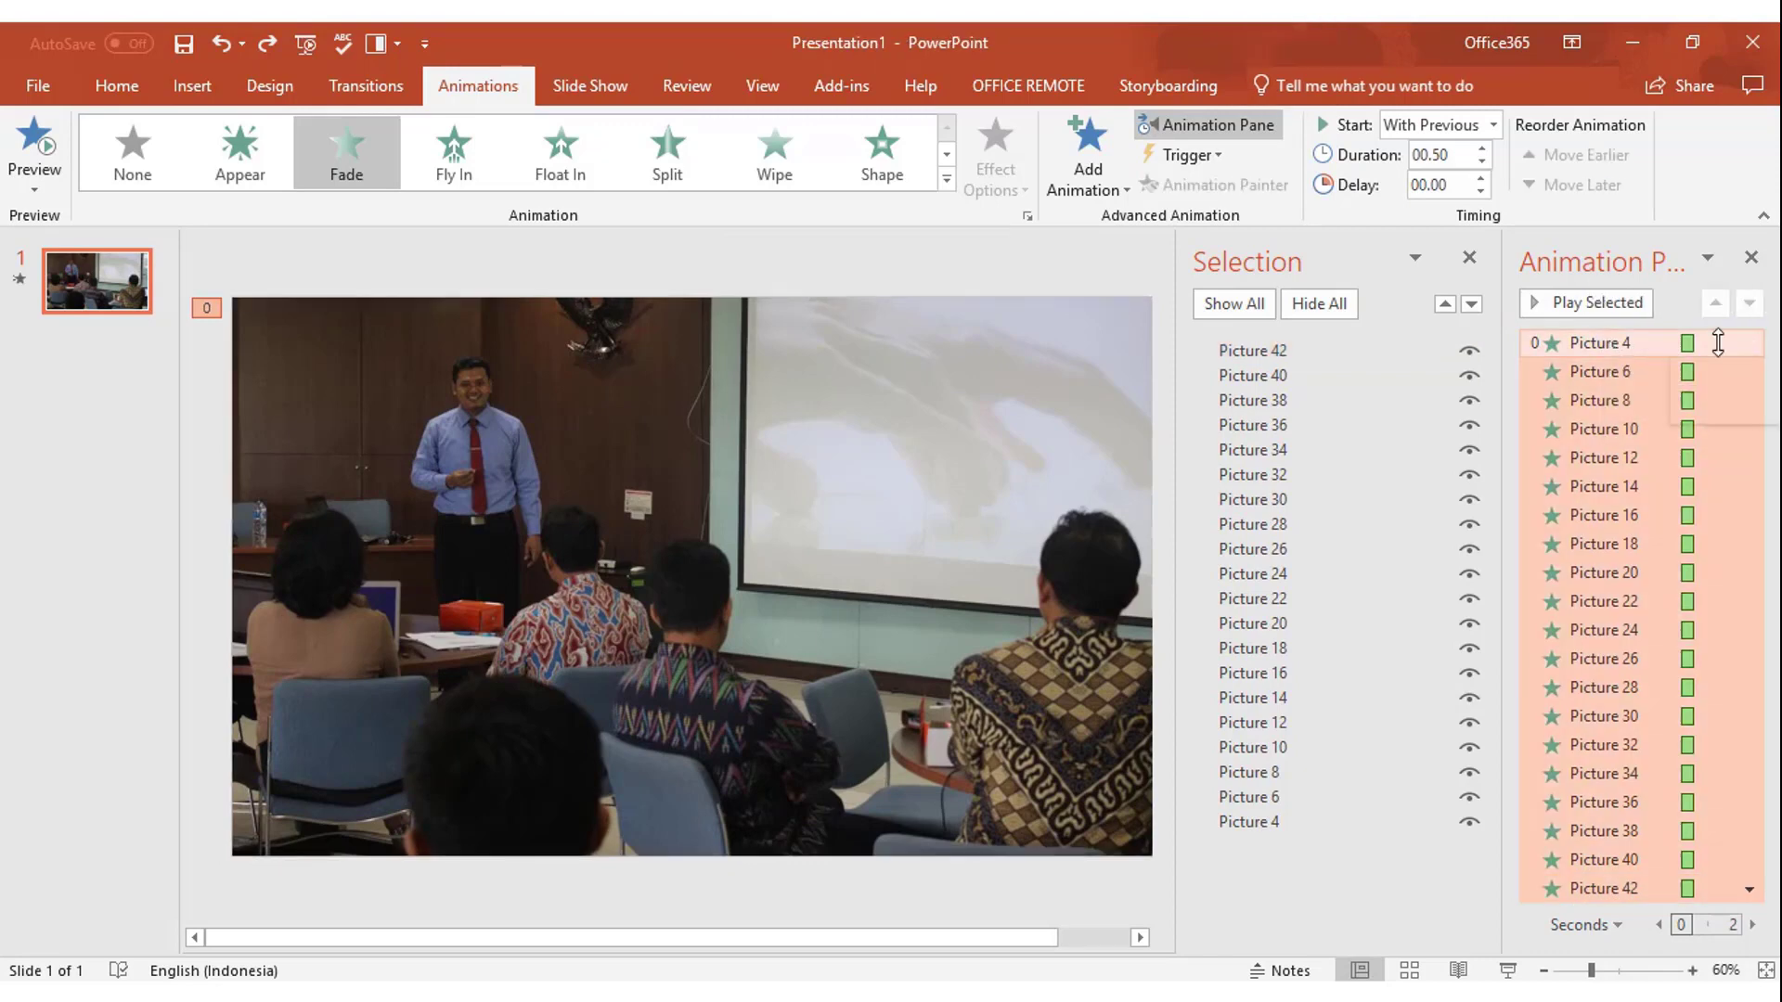
{"action": "left_click", "coordinate": [1491, 124]}
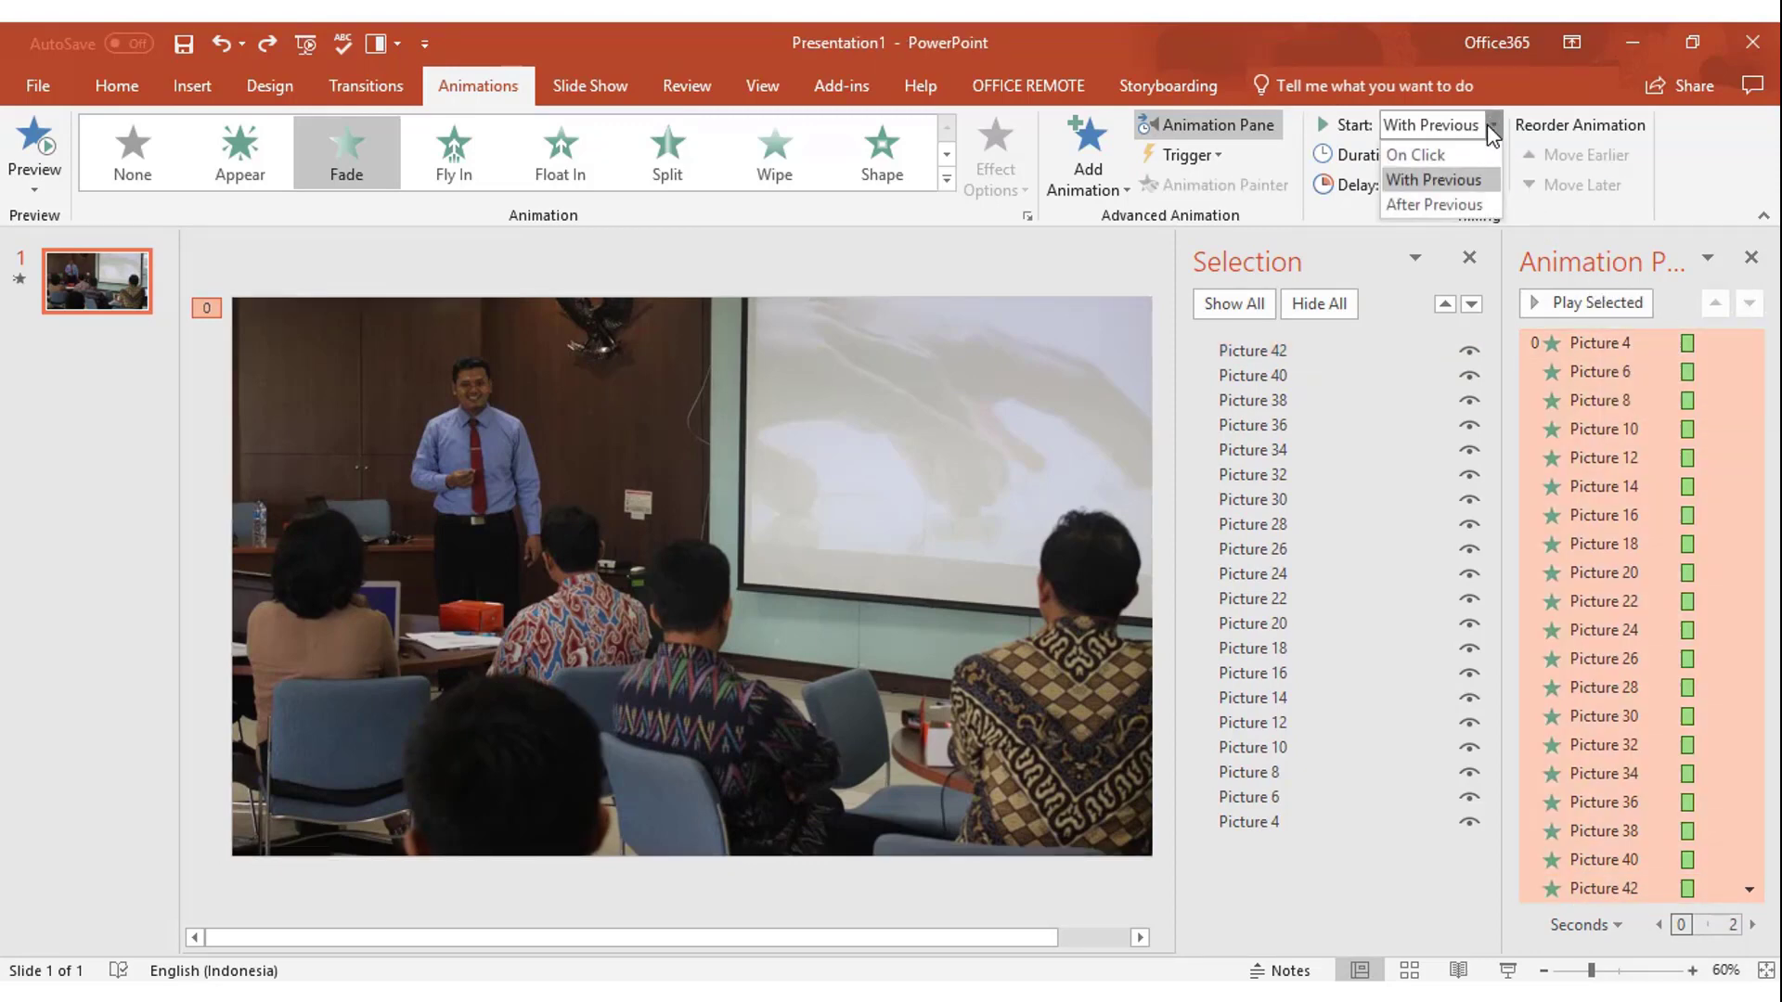
Step: Set all fades to start After Previous with a 00.15-second duration and preview them
{"action": "left_click", "coordinate": [1474, 203]}
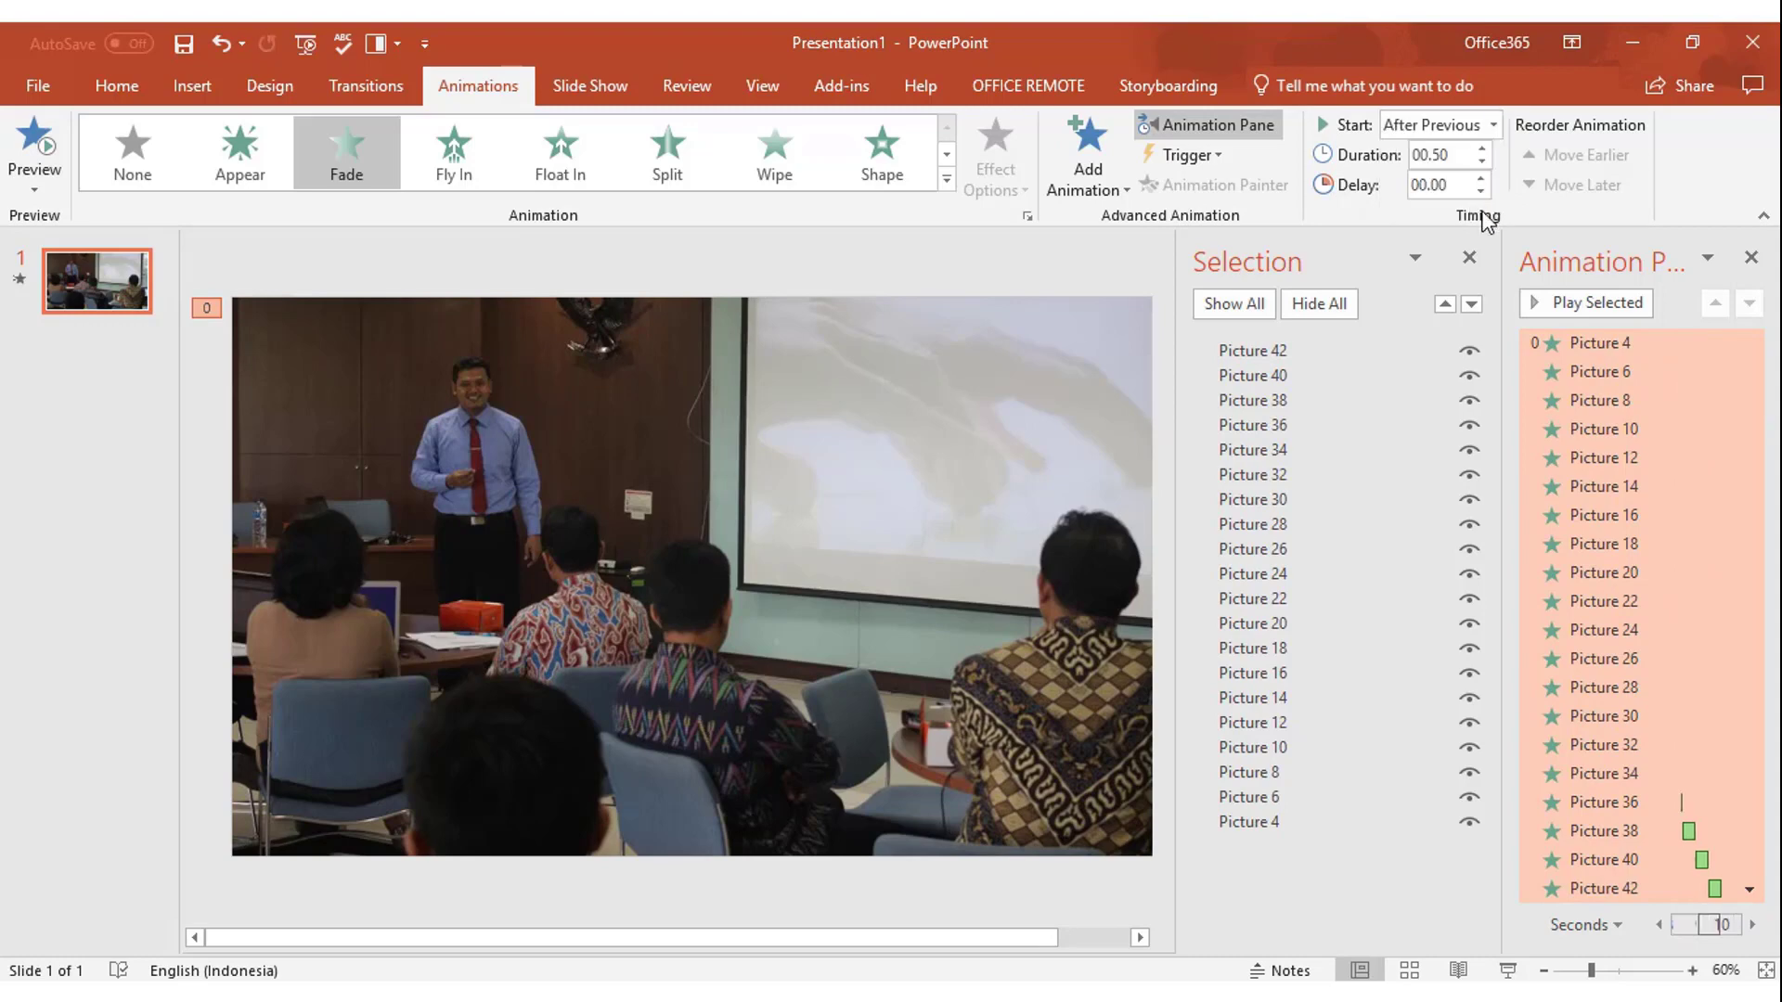
{"action": "left_click", "coordinate": [1469, 258]}
{"action": "left_click_drag", "start_coordinate": [1504, 378], "coordinate": [1023, 390]}
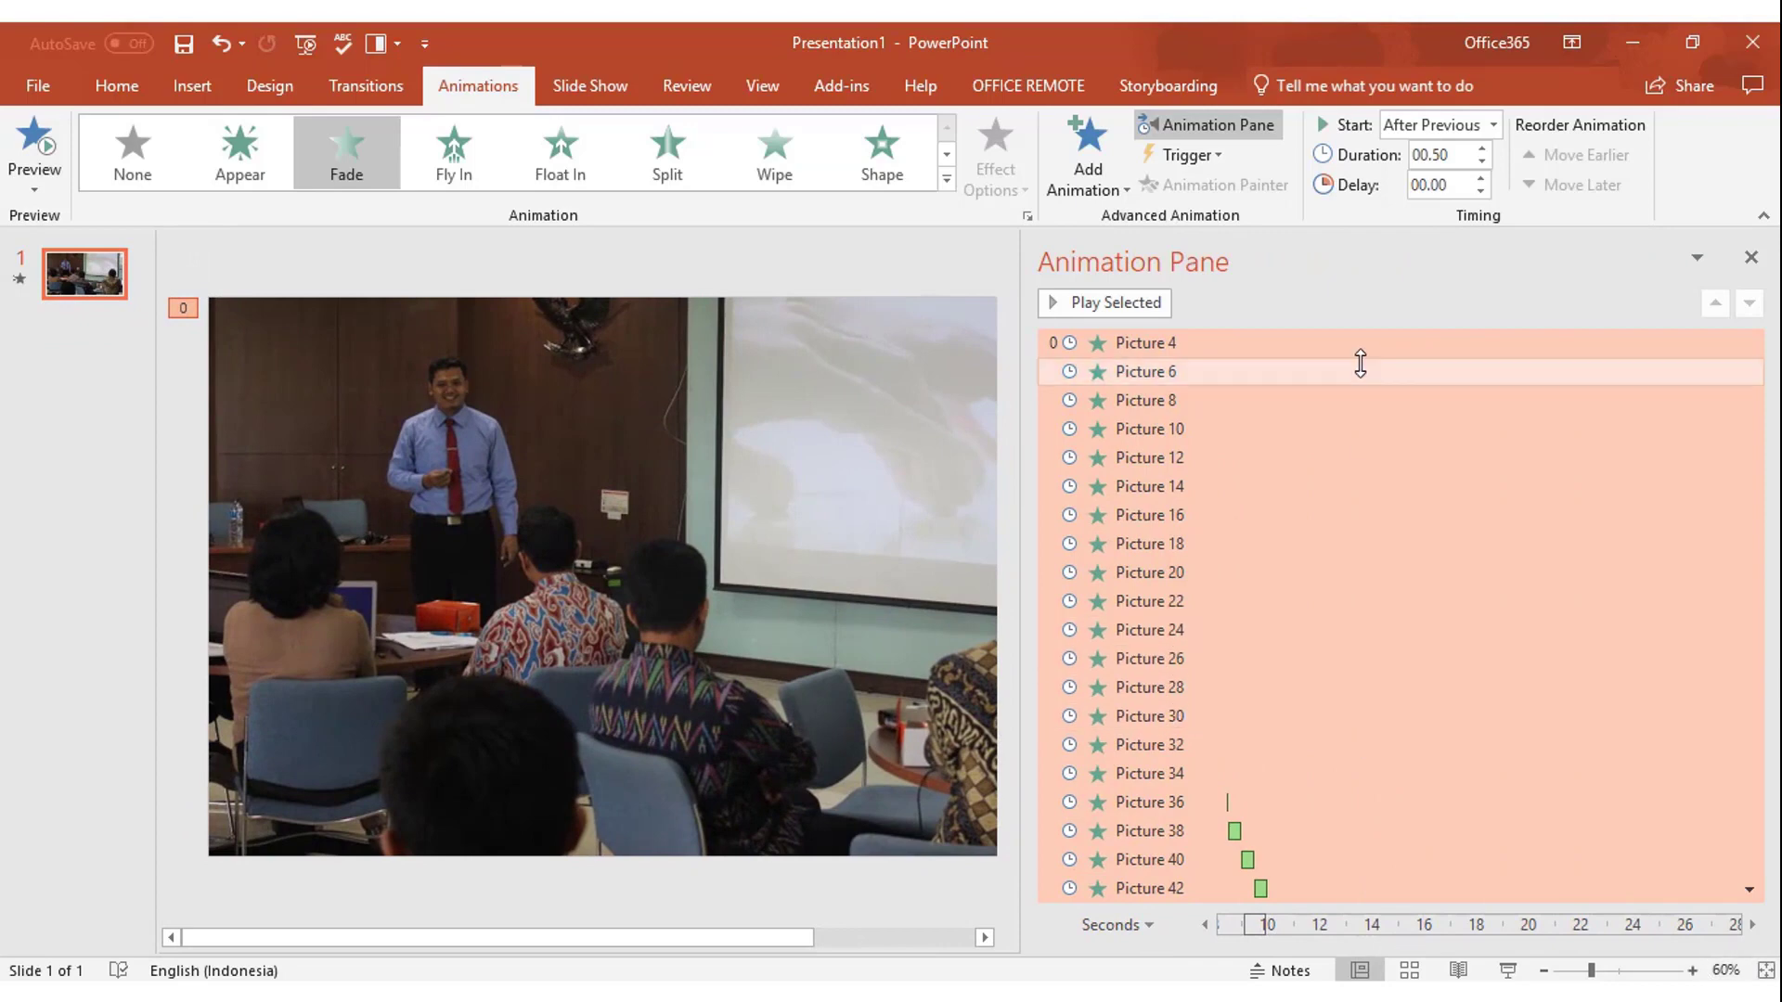
{"action": "left_click", "coordinate": [1450, 155]}
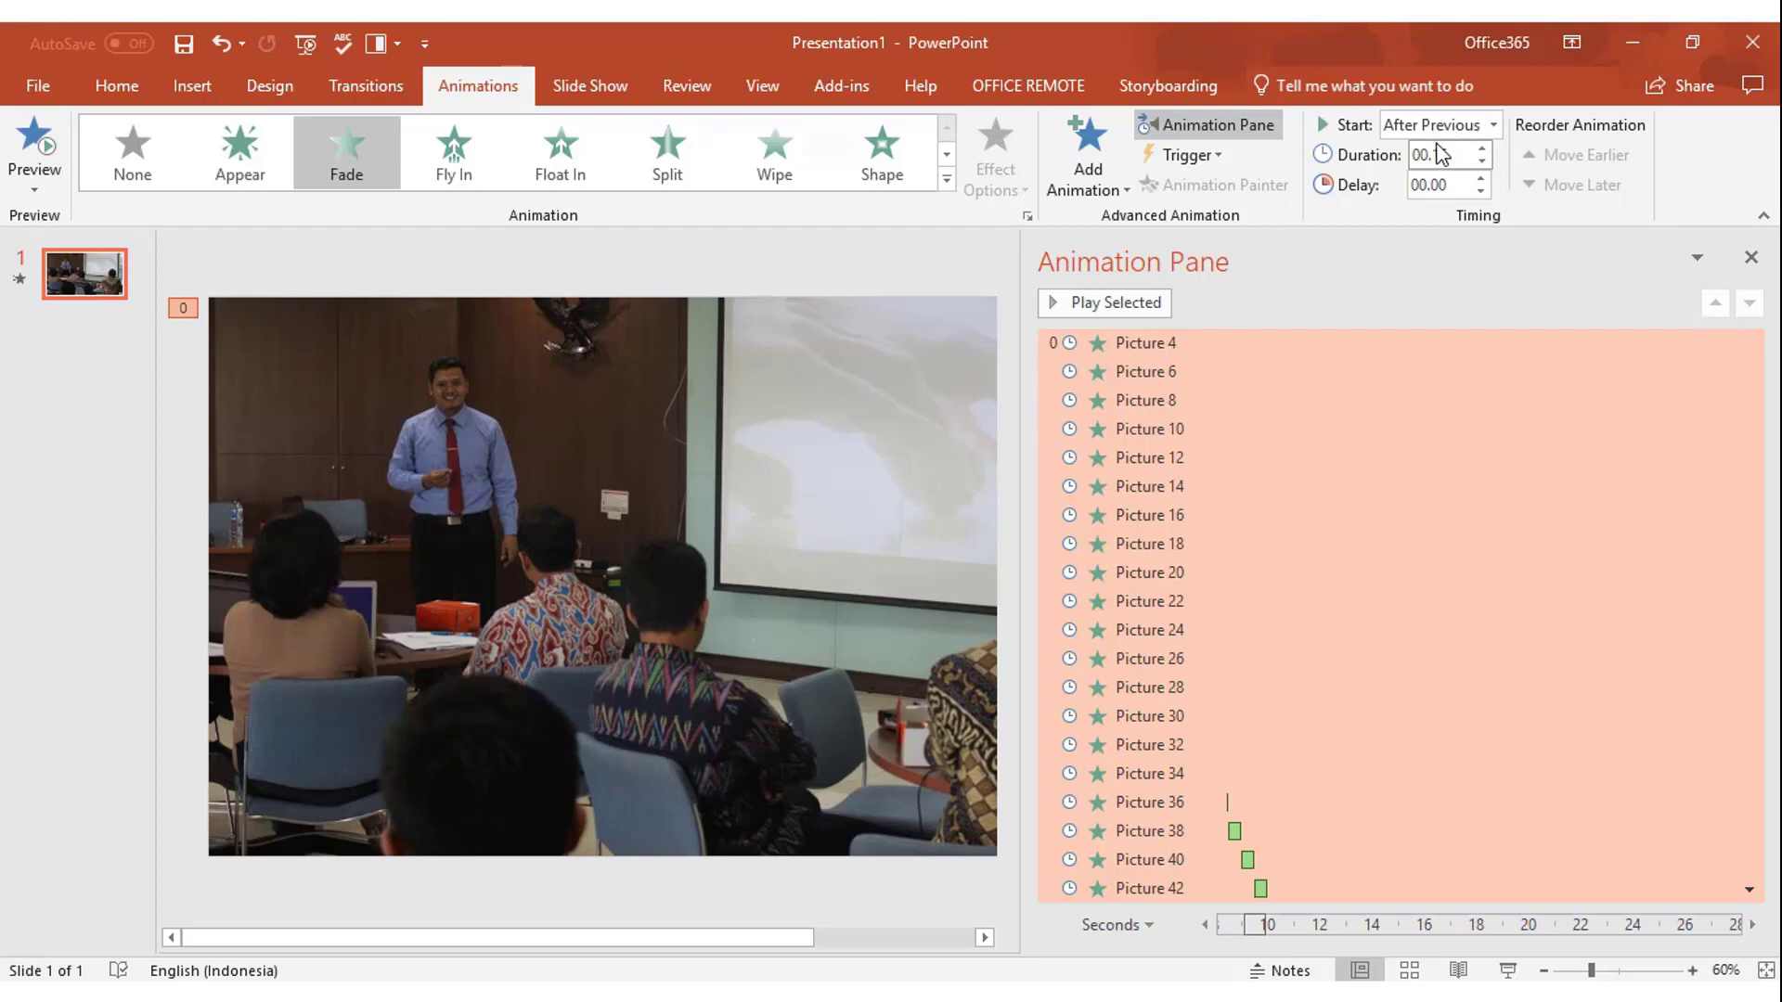
{"action": "type", "text": "00.15"}
{"action": "key", "text": "Return"}
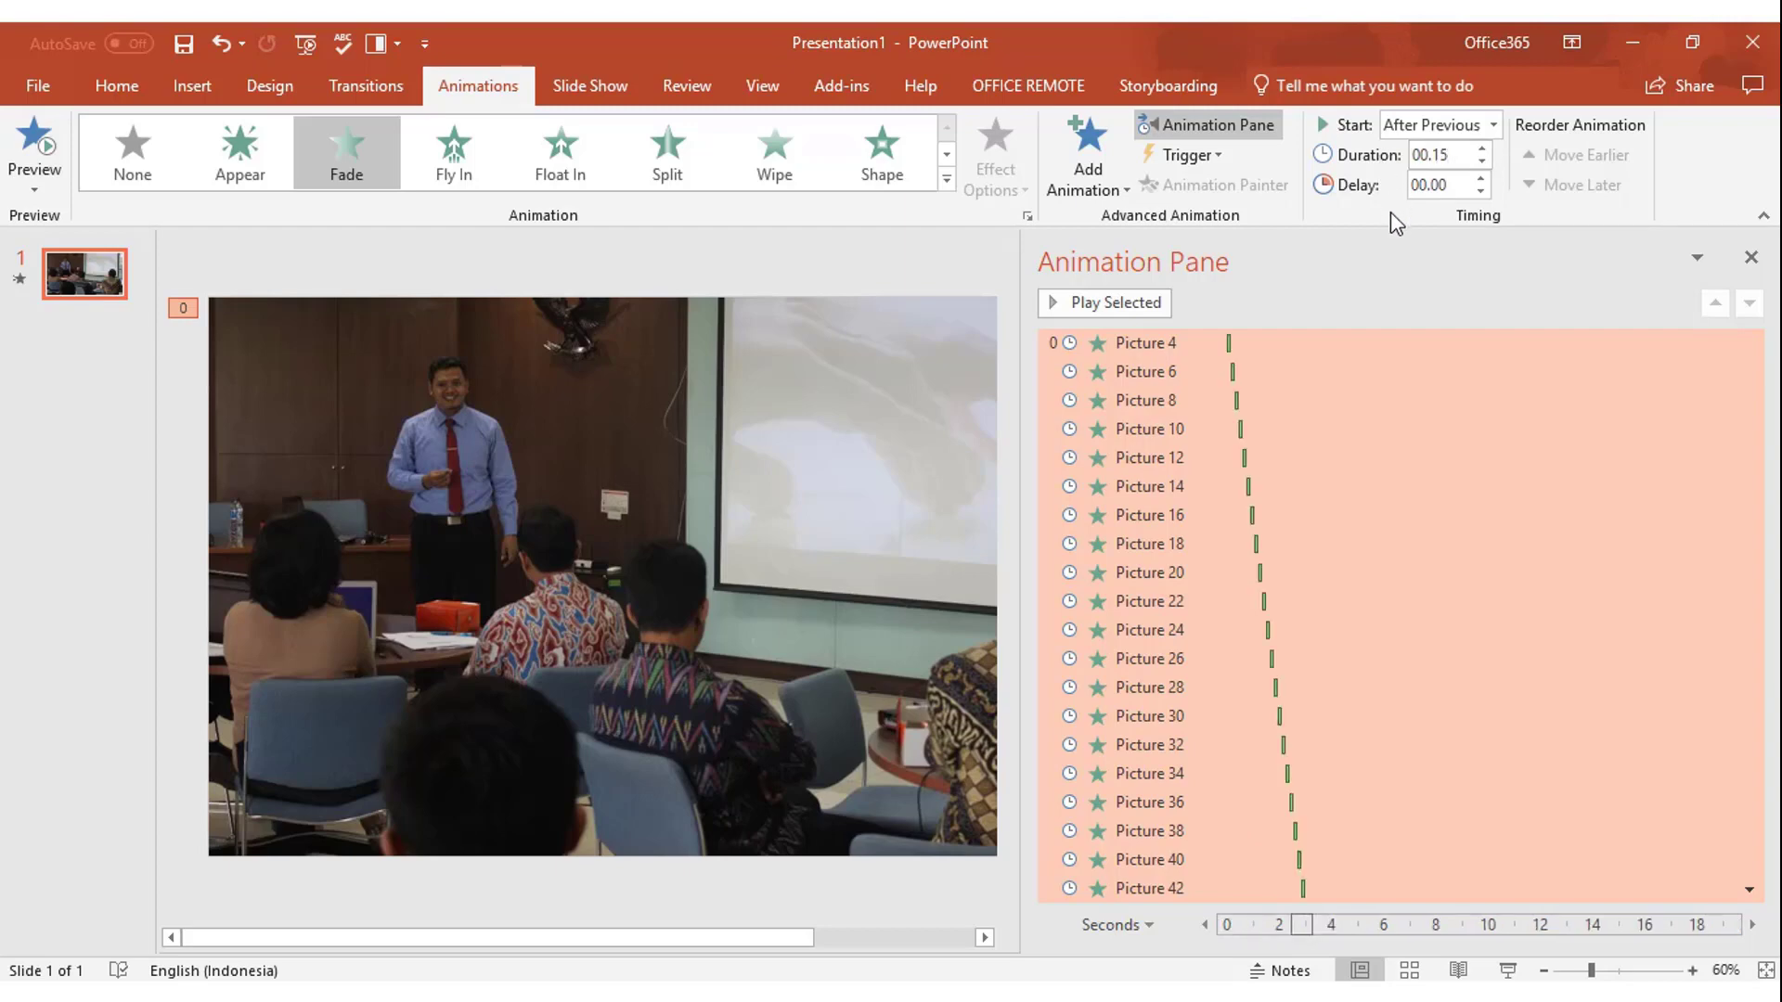
{"action": "left_click", "coordinate": [20, 282]}
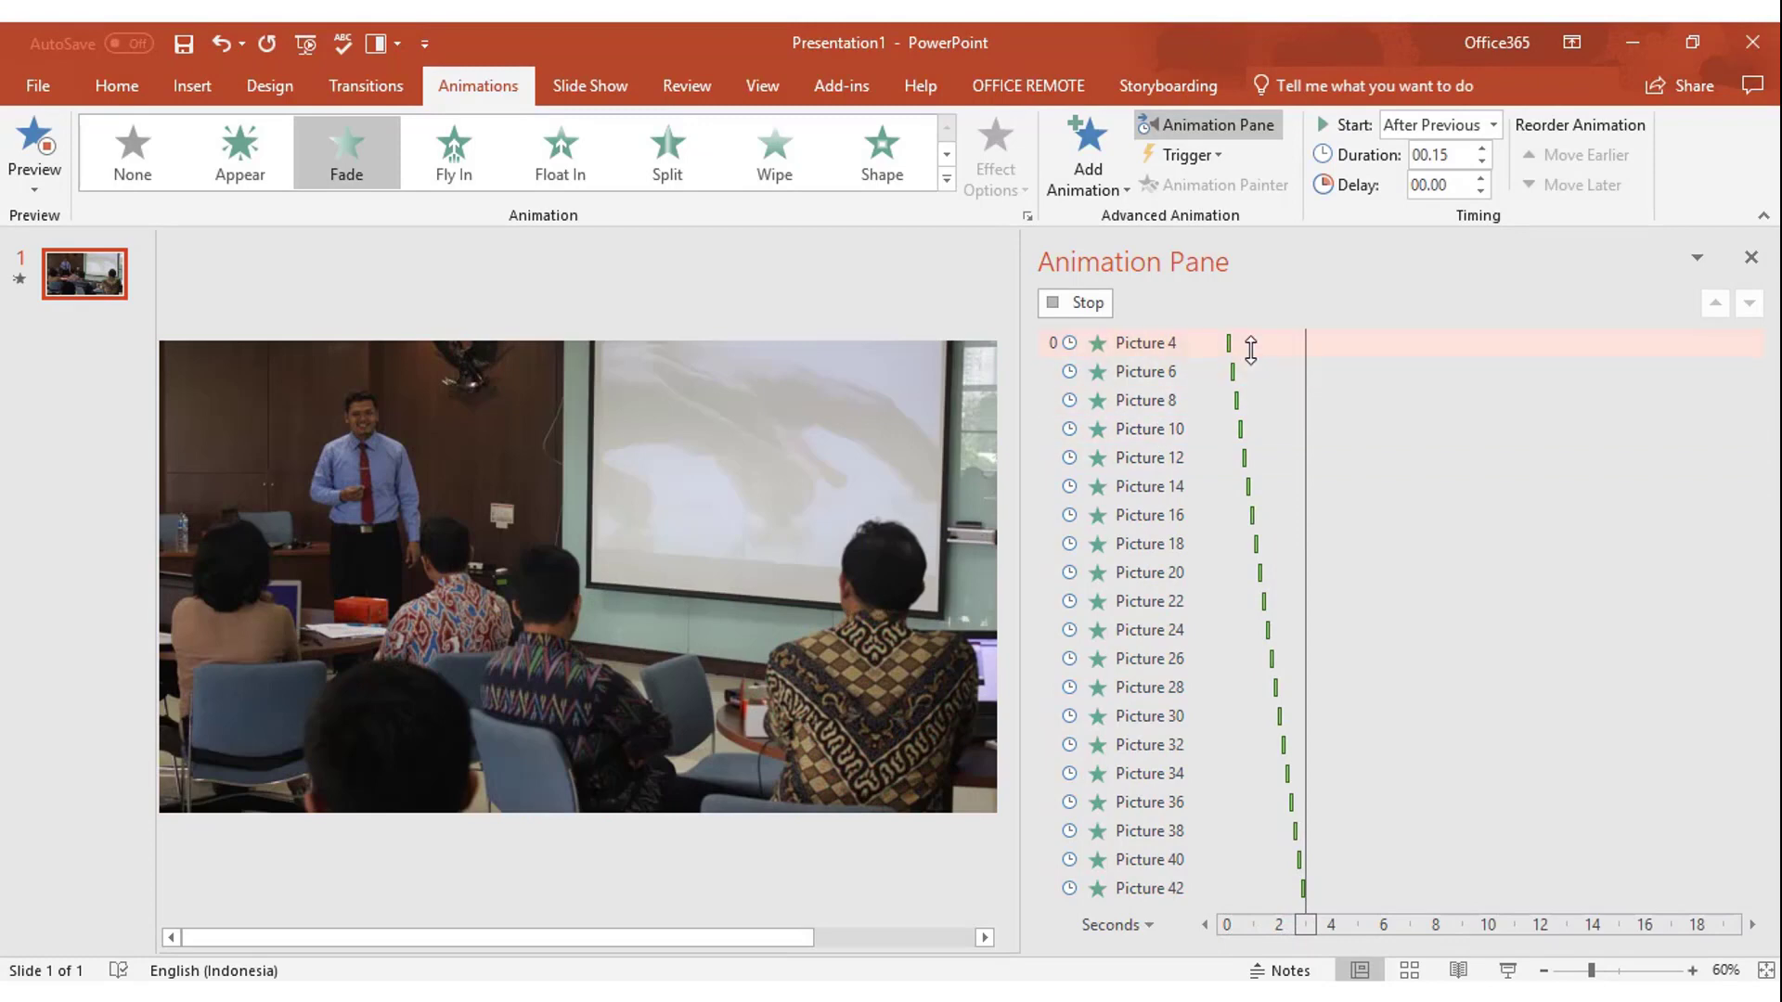
Step: Shorten every fade's duration to 00.10 seconds and preview the faster sequence
{"action": "key", "text": "ctrl+a"}
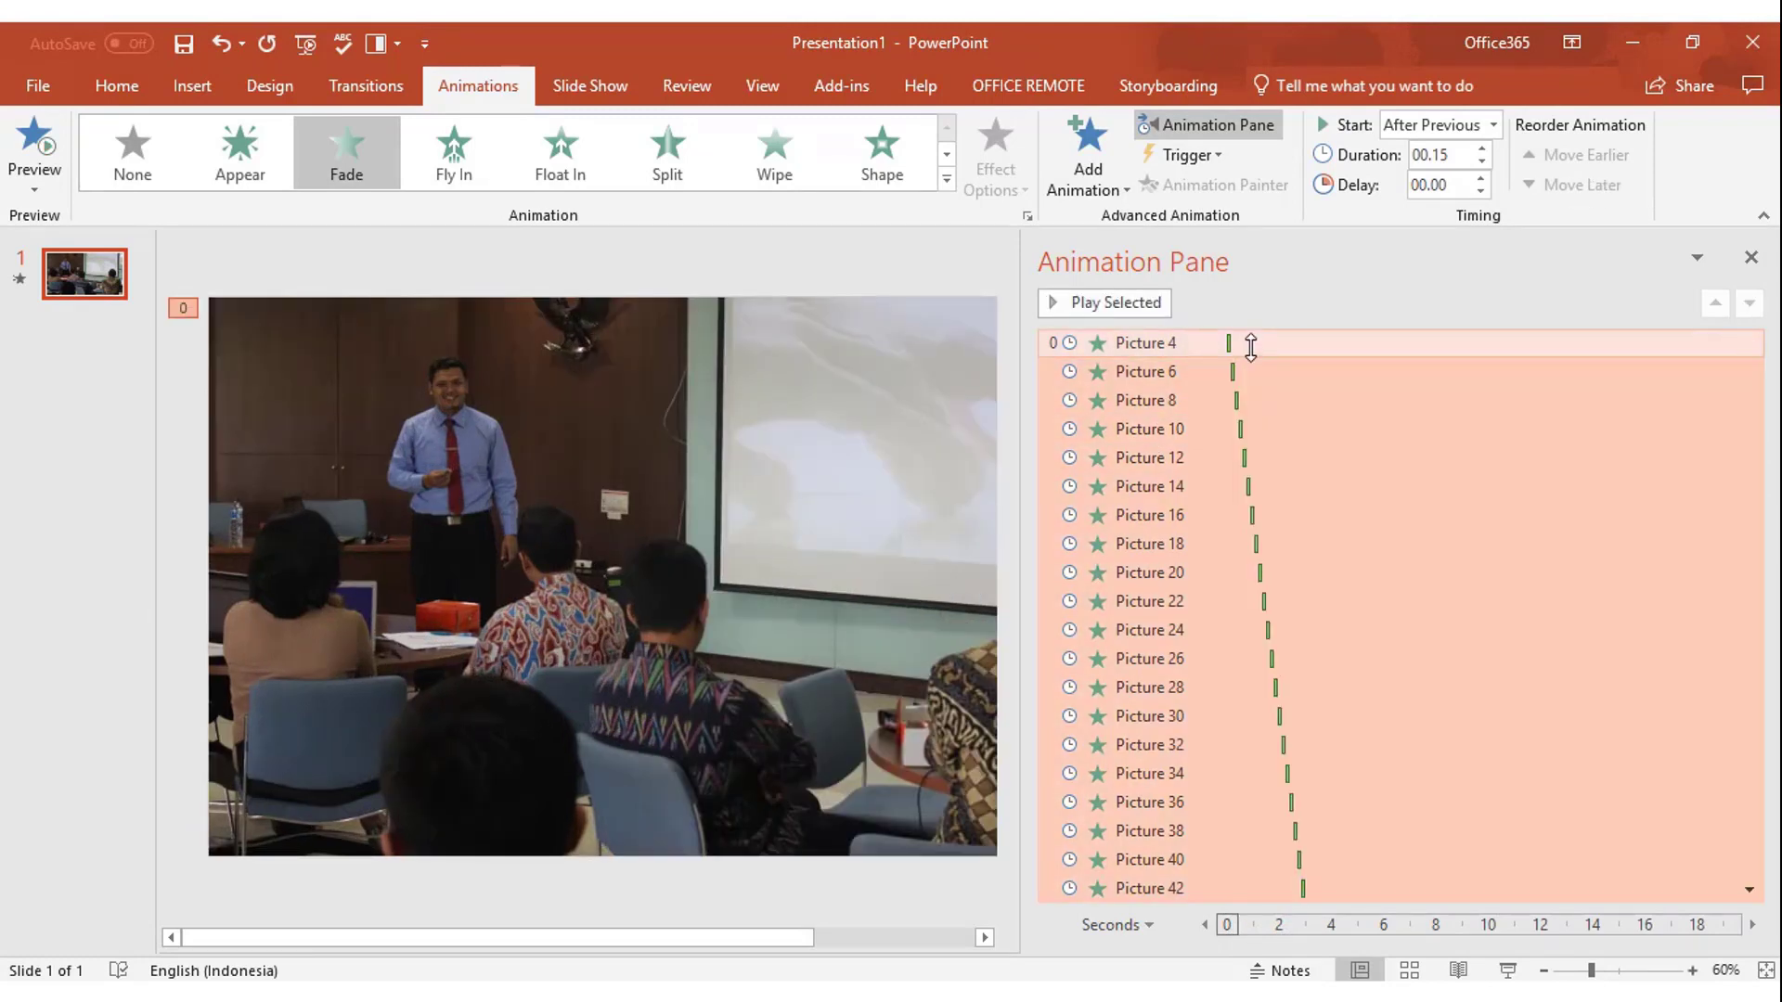
{"action": "left_click", "coordinate": [1449, 158]}
{"action": "type", "text": "00.1"}
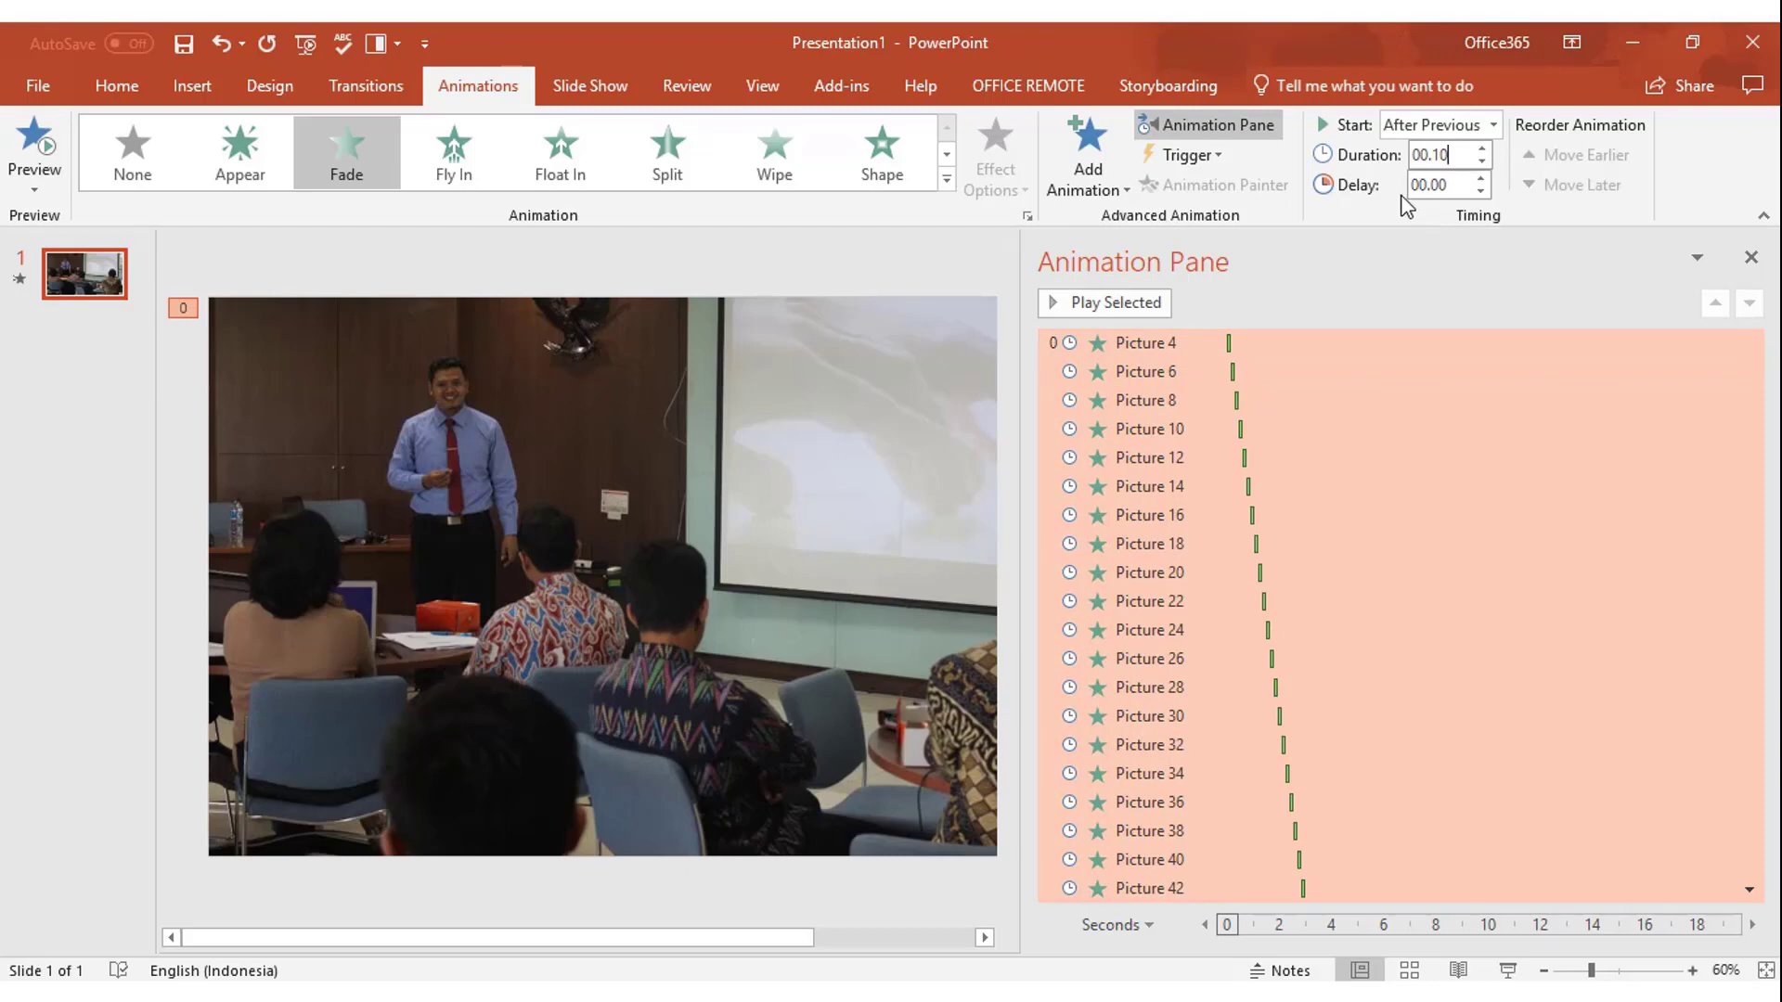
{"action": "key", "text": "Return"}
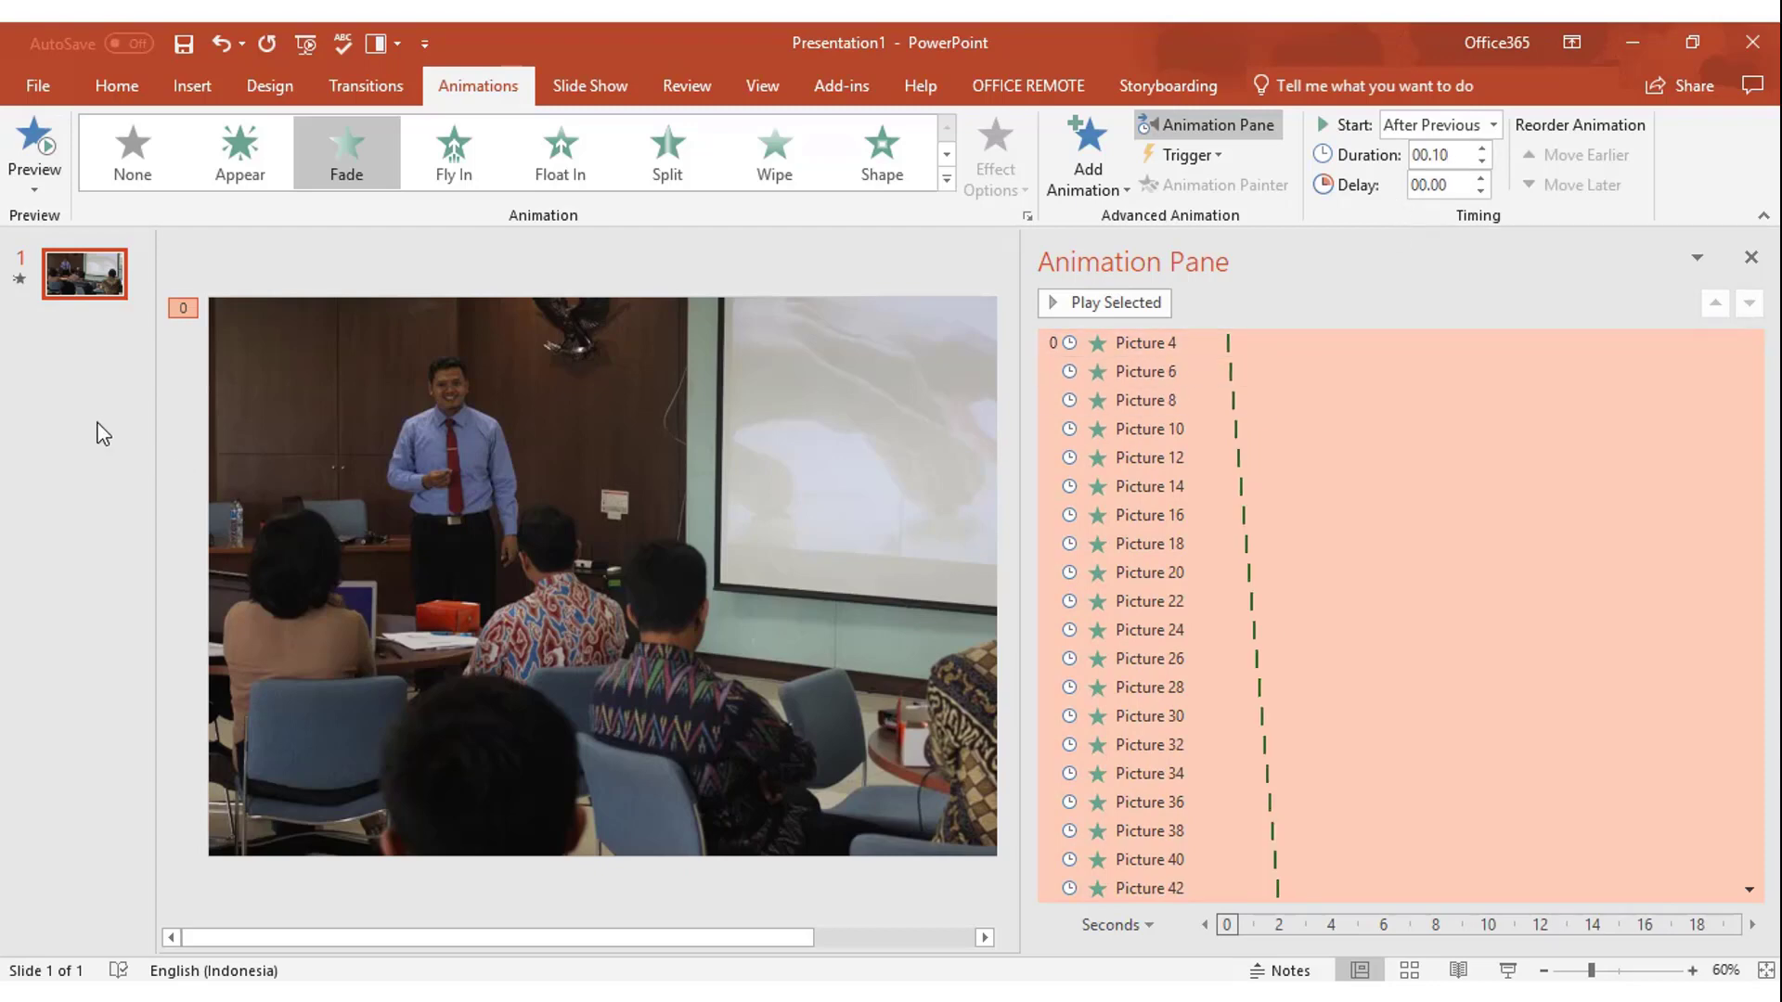
{"action": "left_click", "coordinate": [18, 279]}
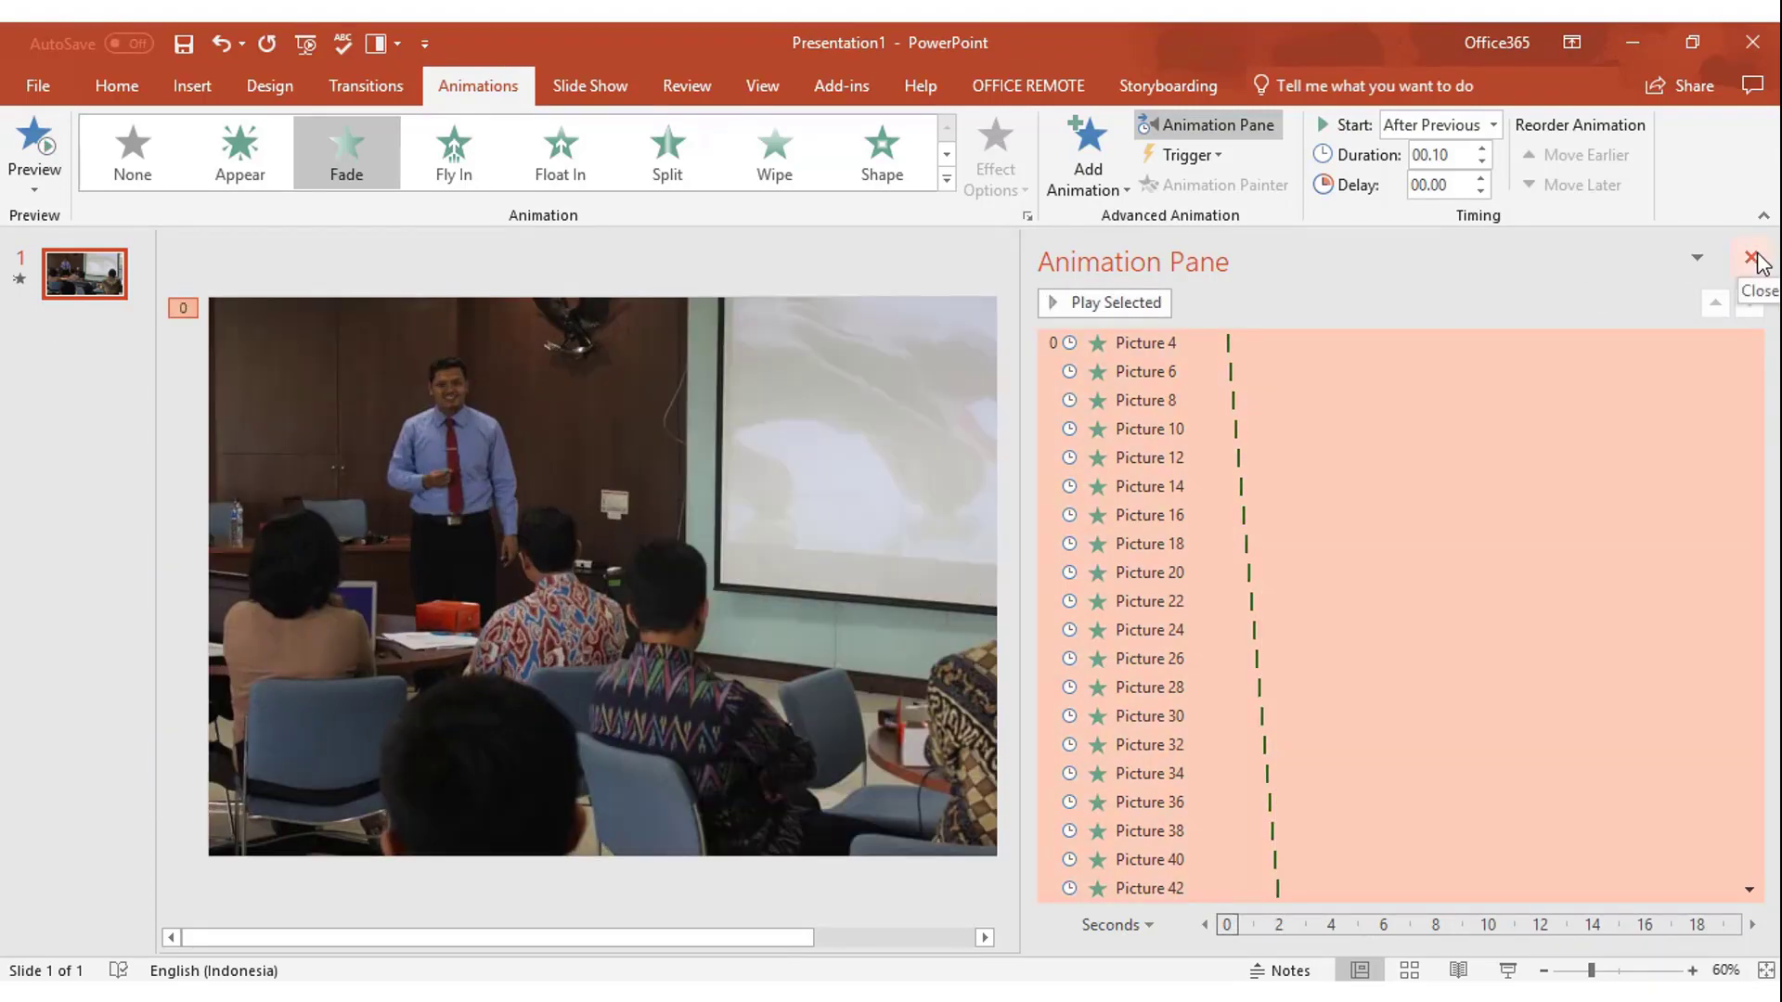
Step: Paste a copy of the picture stack over the original and preview the longer fade sequence
{"action": "left_click", "coordinate": [1751, 259]}
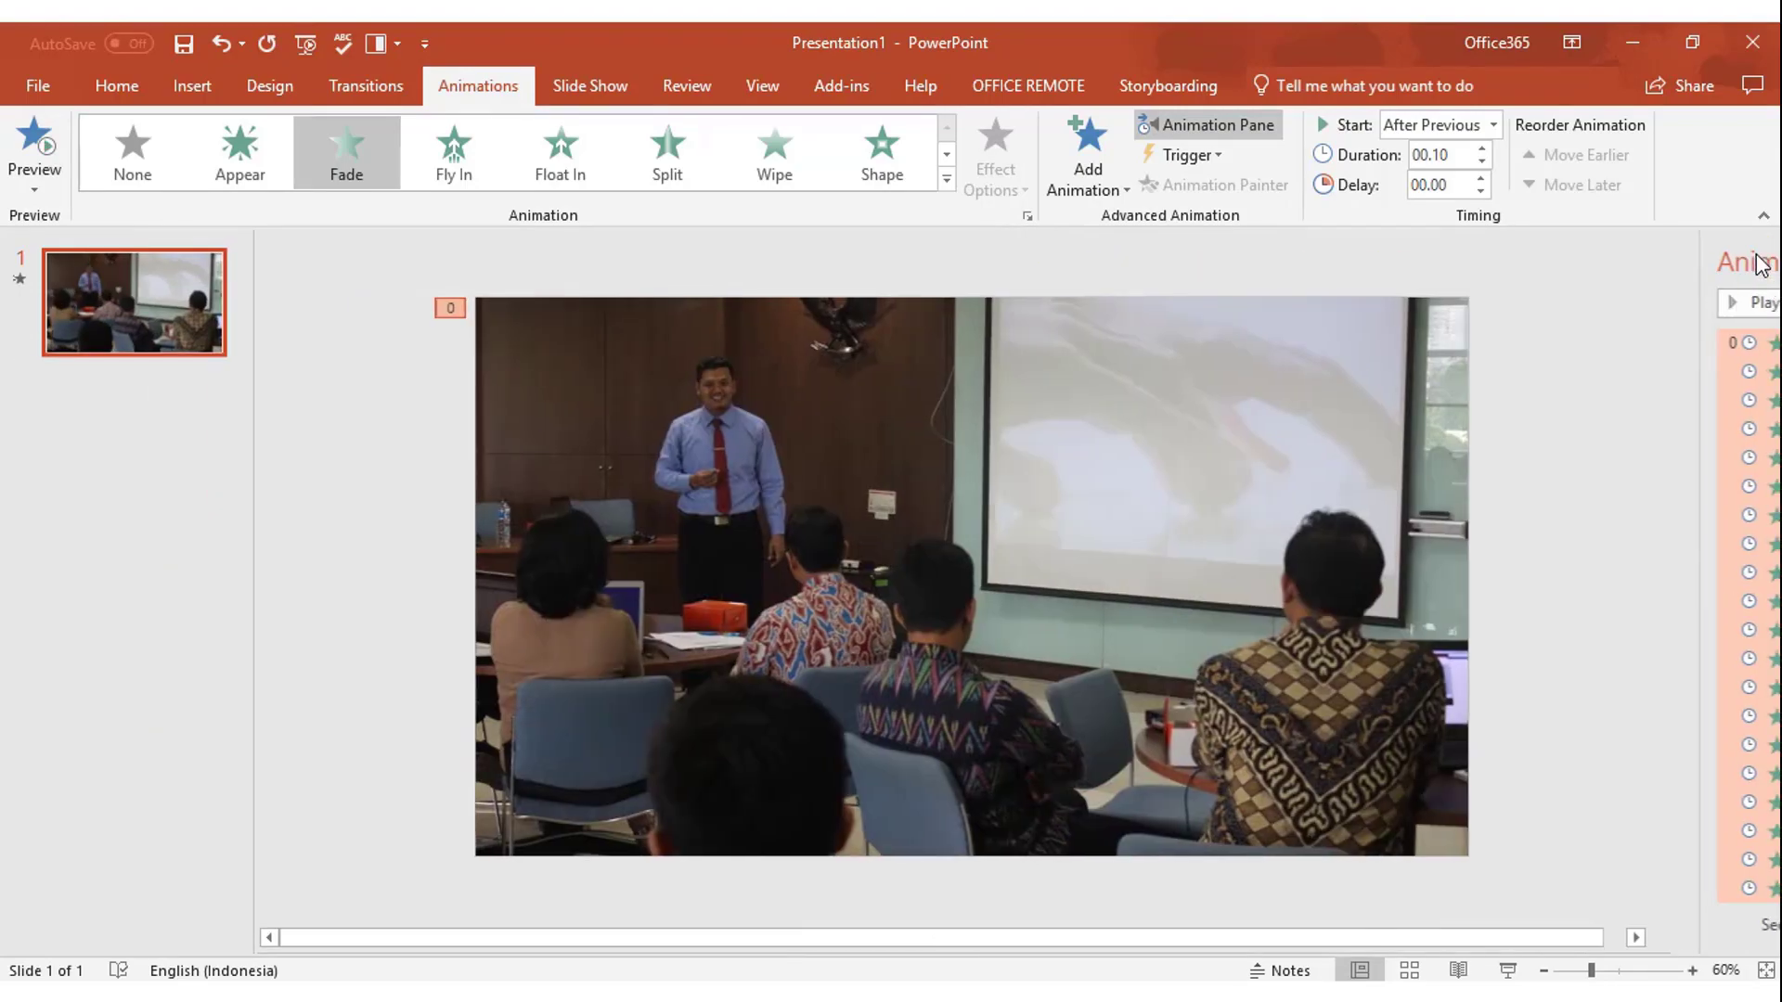
{"action": "left_click", "coordinate": [1142, 525]}
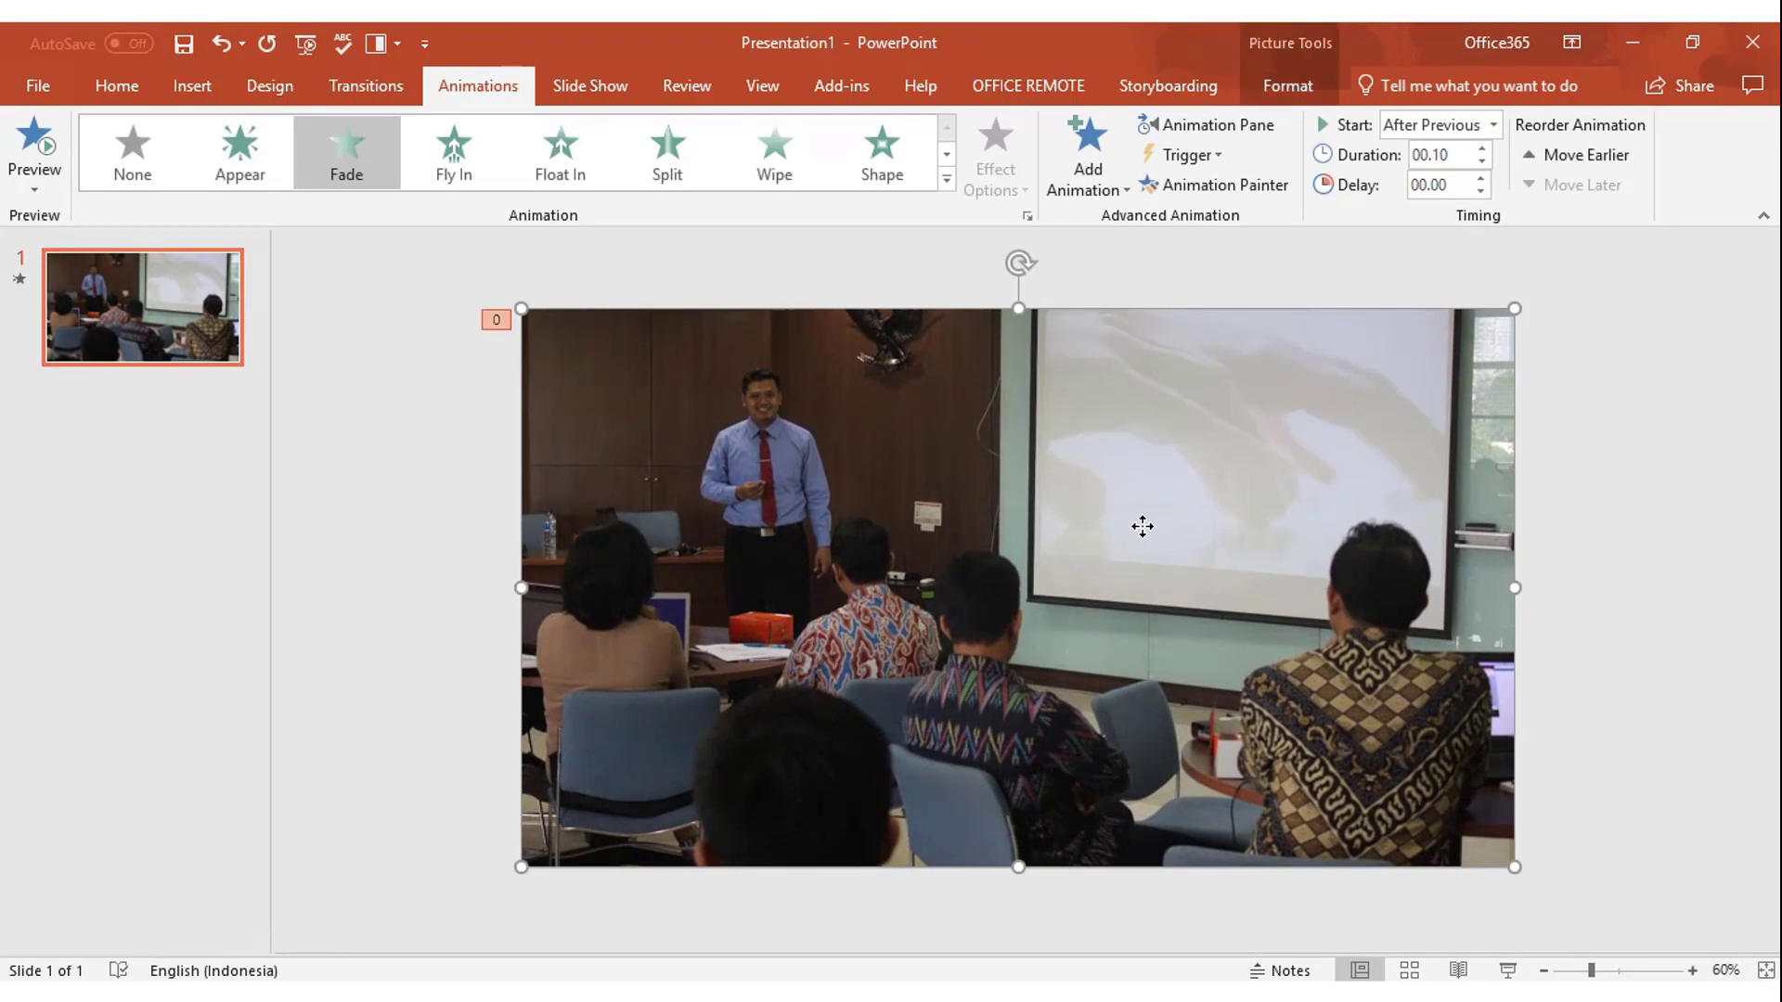
{"action": "right_click", "coordinate": [1104, 450]}
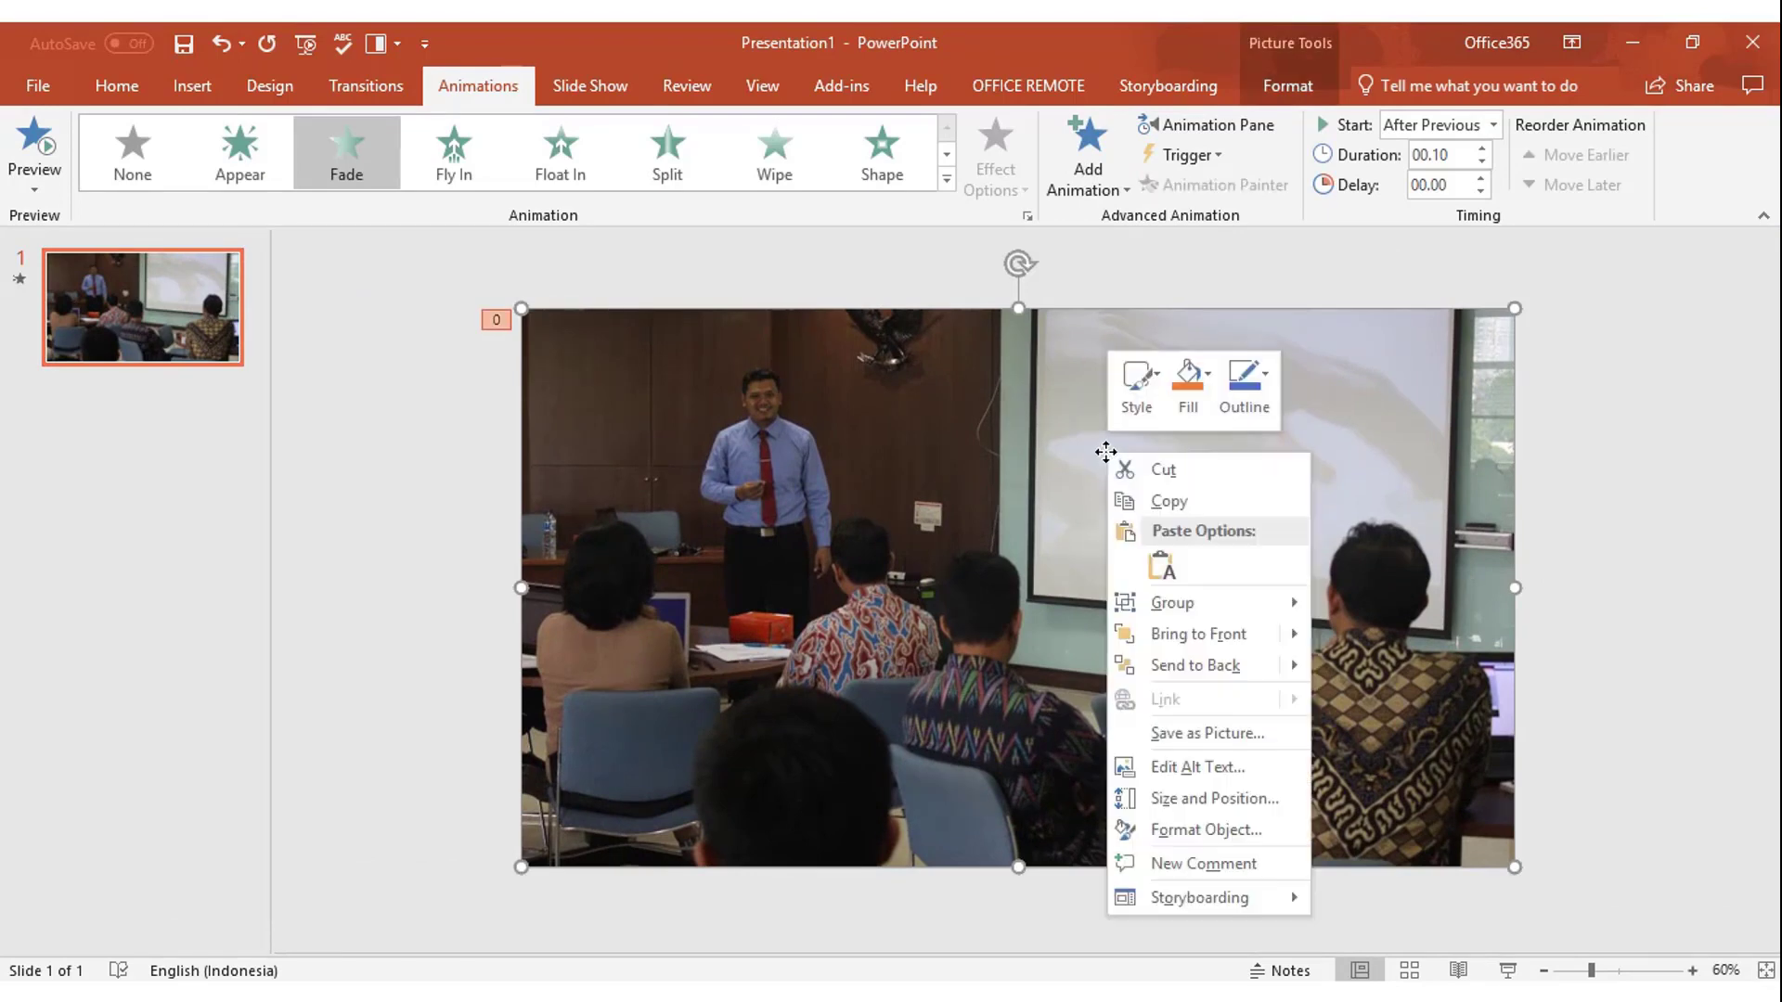
{"action": "left_click", "coordinate": [1151, 503]}
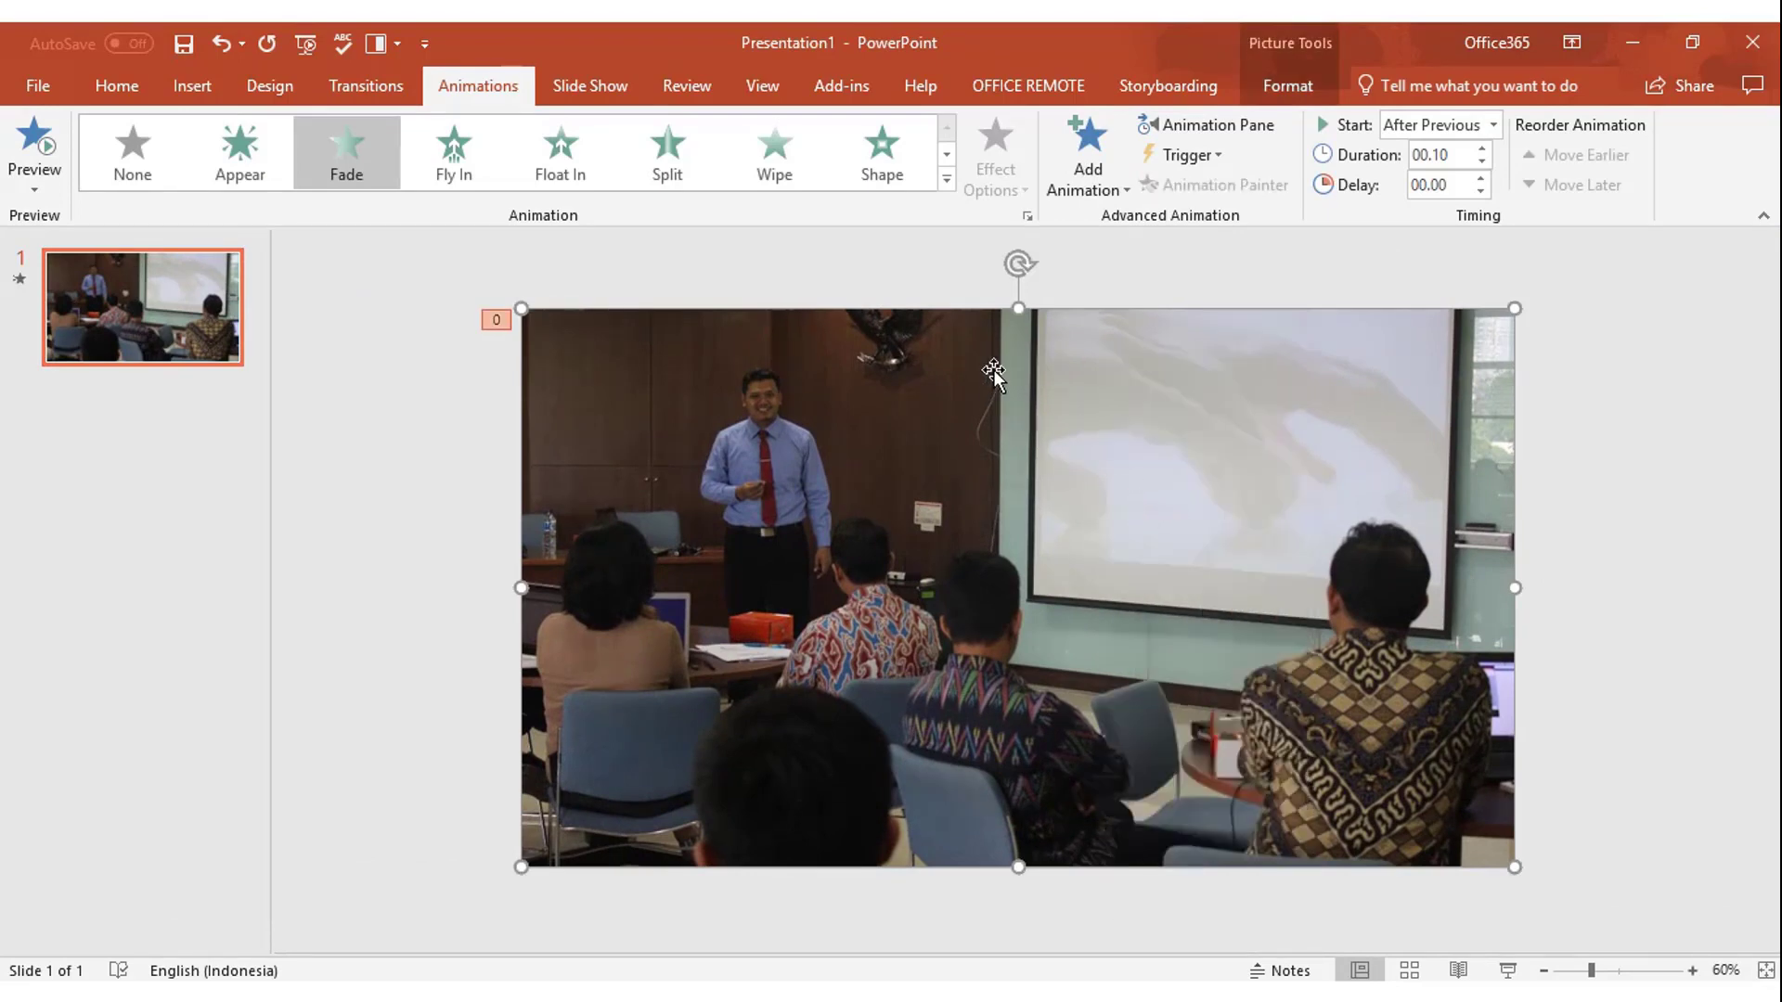
{"action": "right_click", "coordinate": [964, 274]}
{"action": "left_click", "coordinate": [1016, 324]}
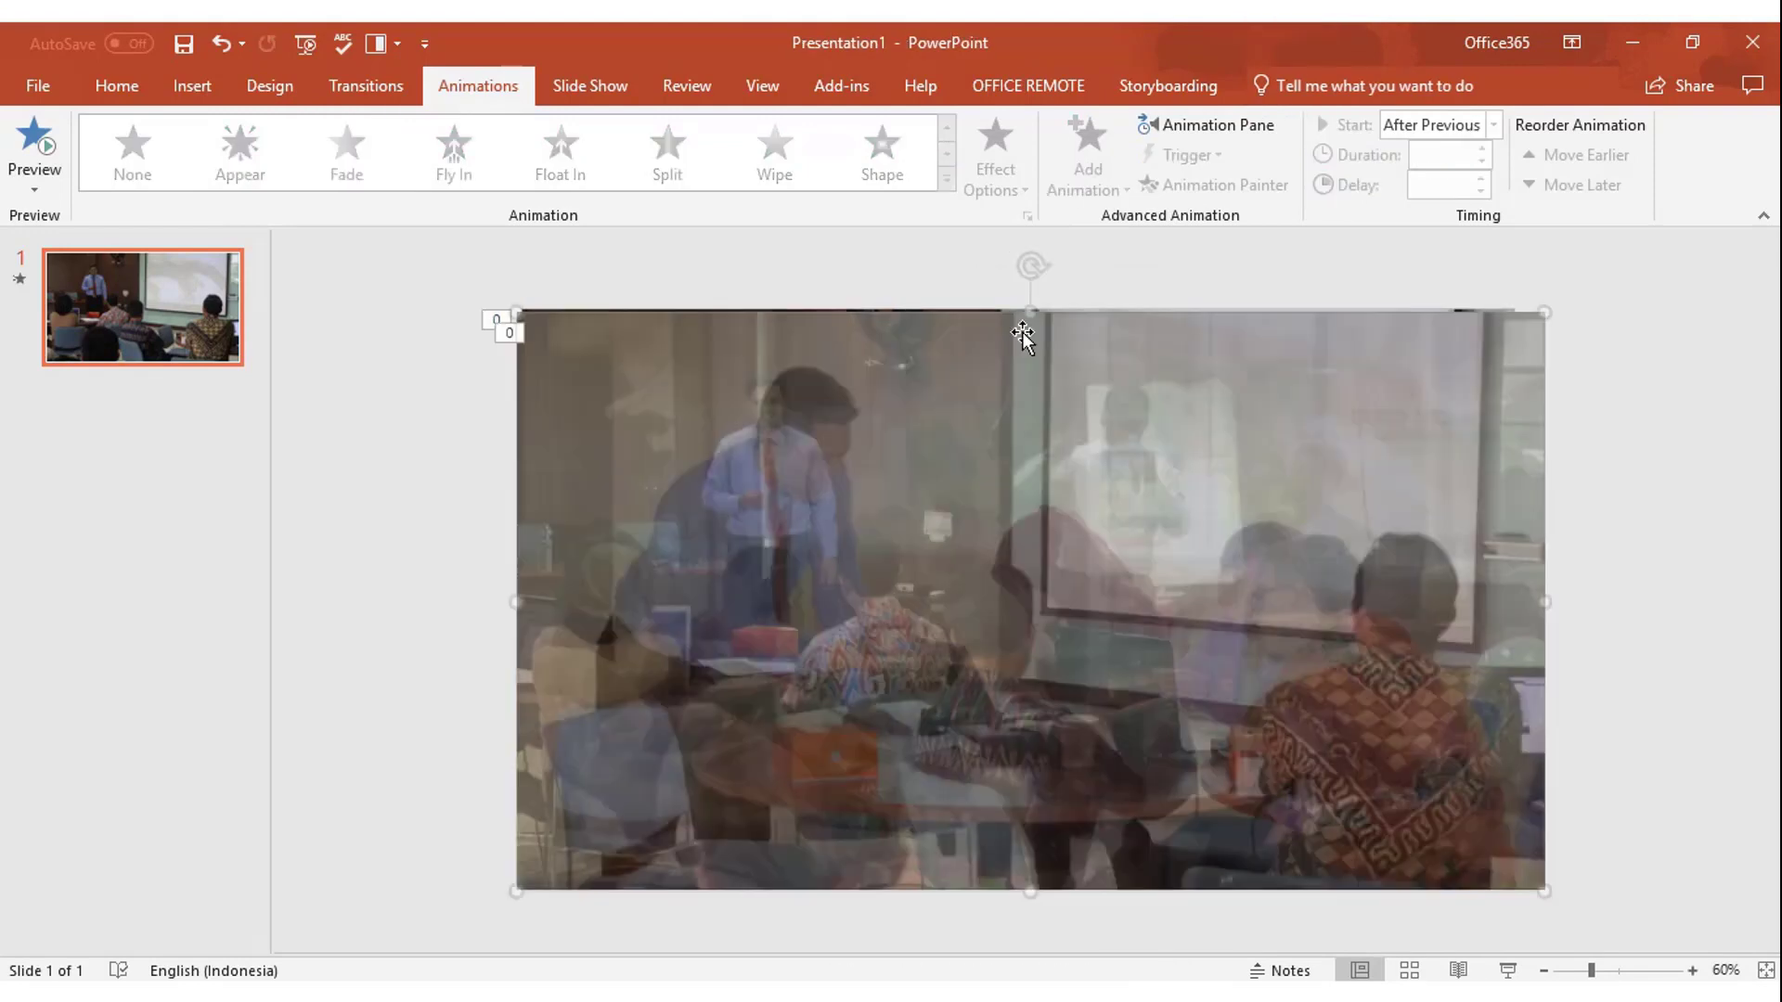
{"action": "left_click_drag", "start_coordinate": [1004, 327], "coordinate": [985, 321]}
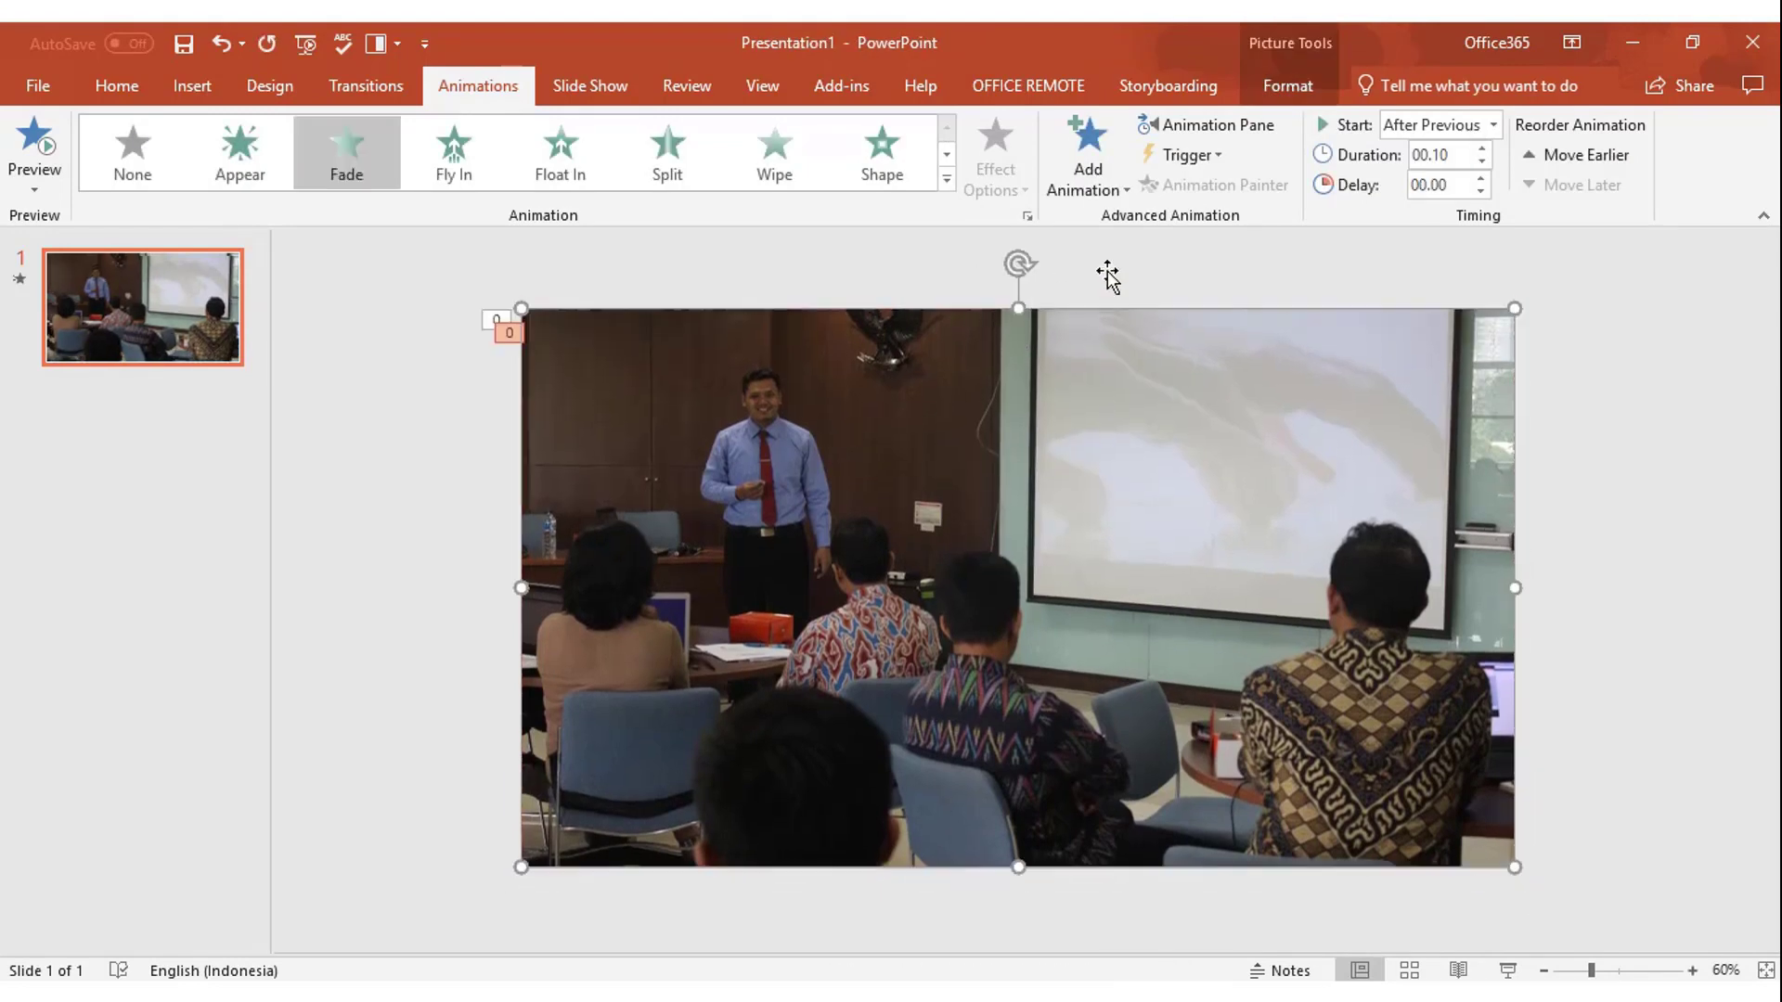
{"action": "left_click", "coordinate": [1212, 130]}
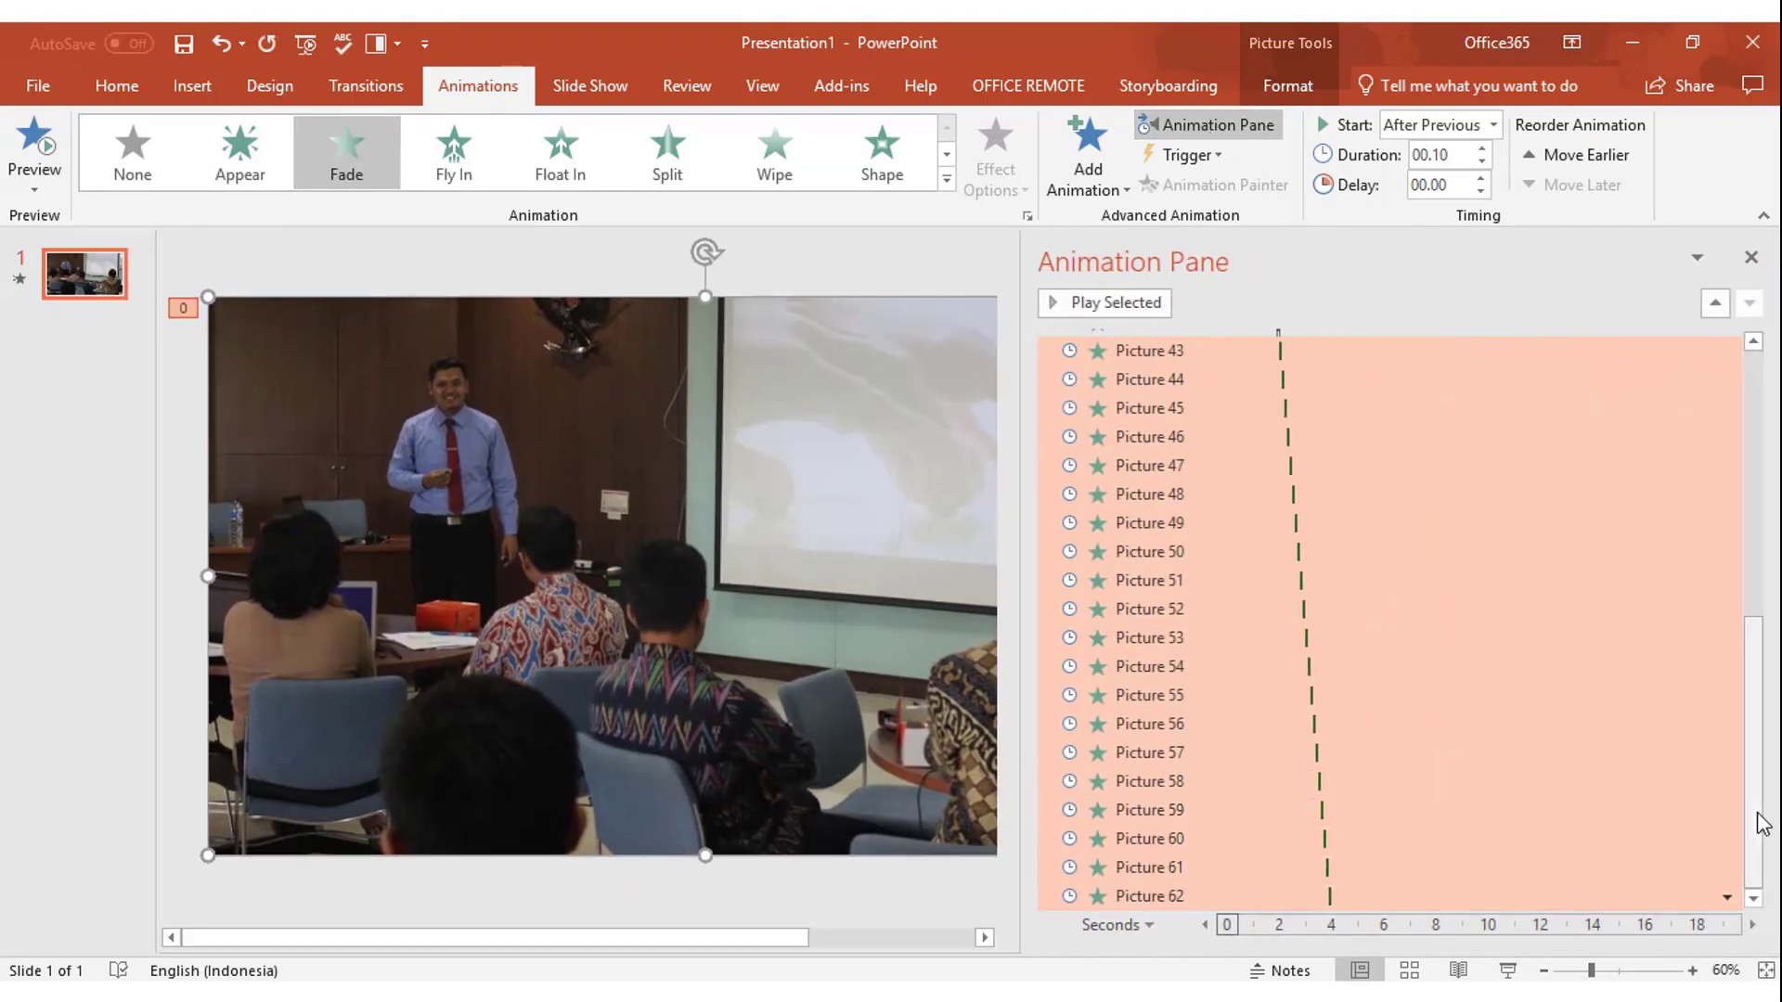
{"action": "mouse_move", "coordinate": [1761, 823]}
{"action": "left_mouse_down"}
{"action": "mouse_move", "coordinate": [1761, 798]}
{"action": "mouse_move", "coordinate": [1761, 854]}
{"action": "left_mouse_up"}
{"action": "left_click", "coordinate": [37, 299]}
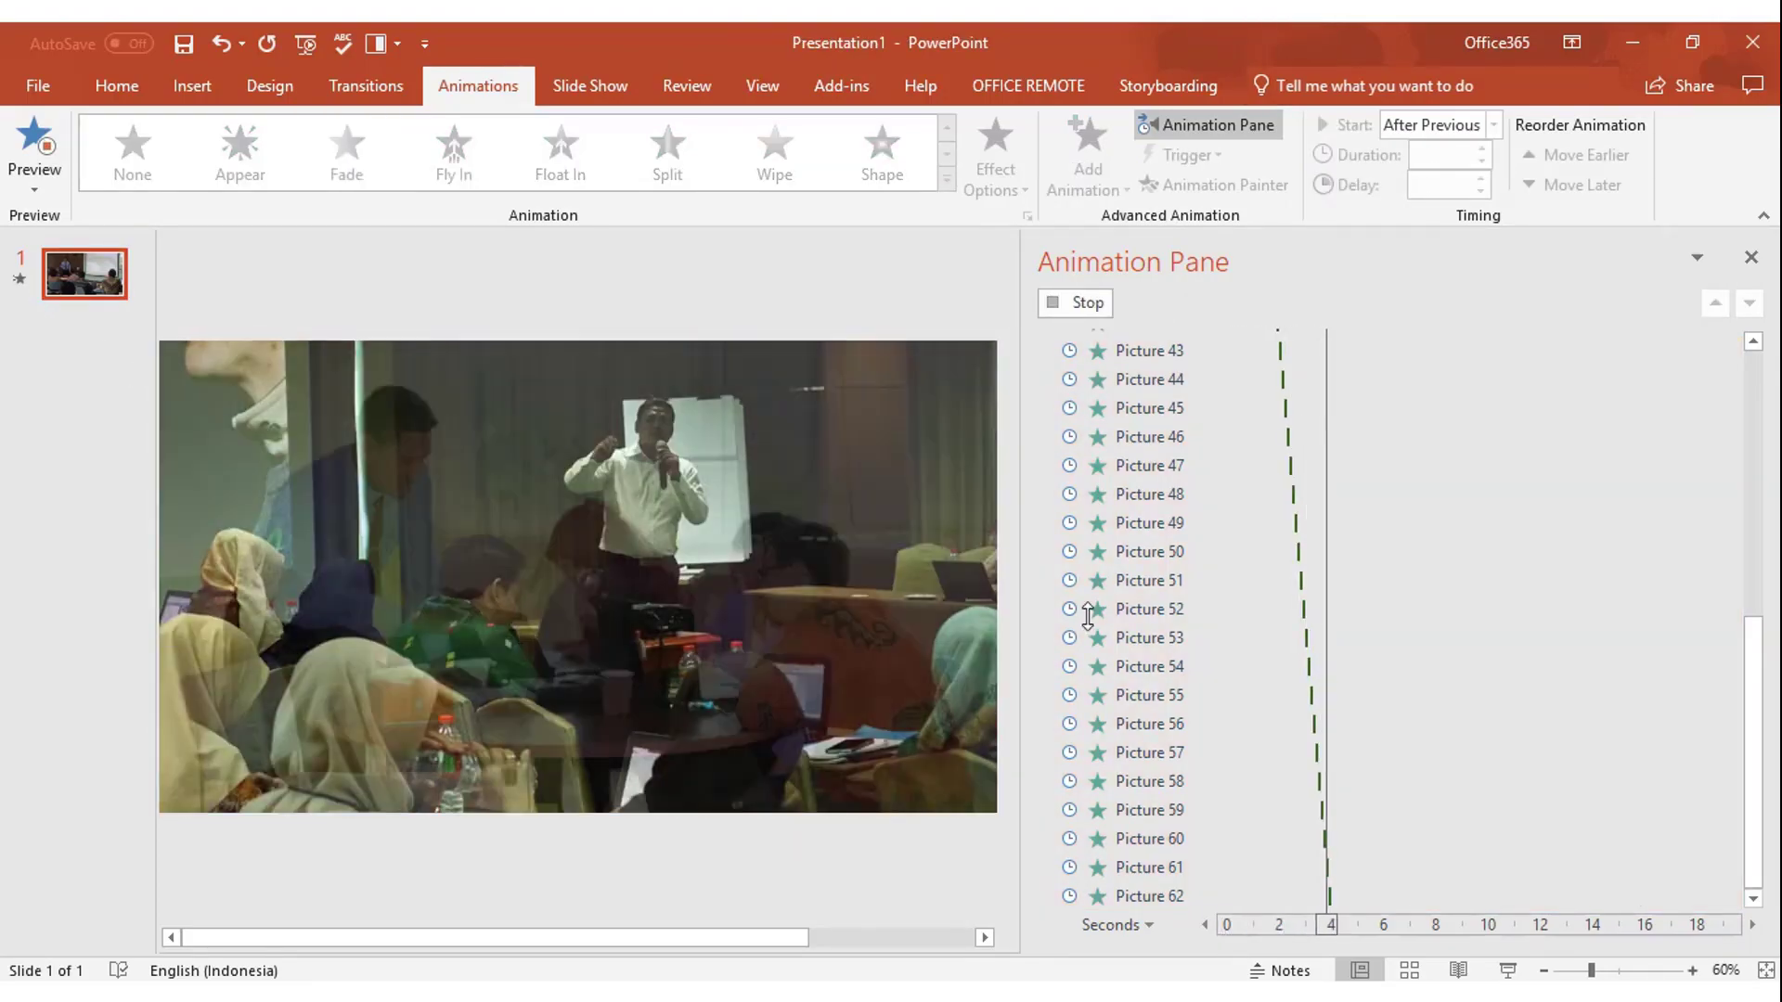
Step: Paste a second copy aligned over the stack, then select everything on the slide
{"action": "left_click", "coordinate": [1752, 257]}
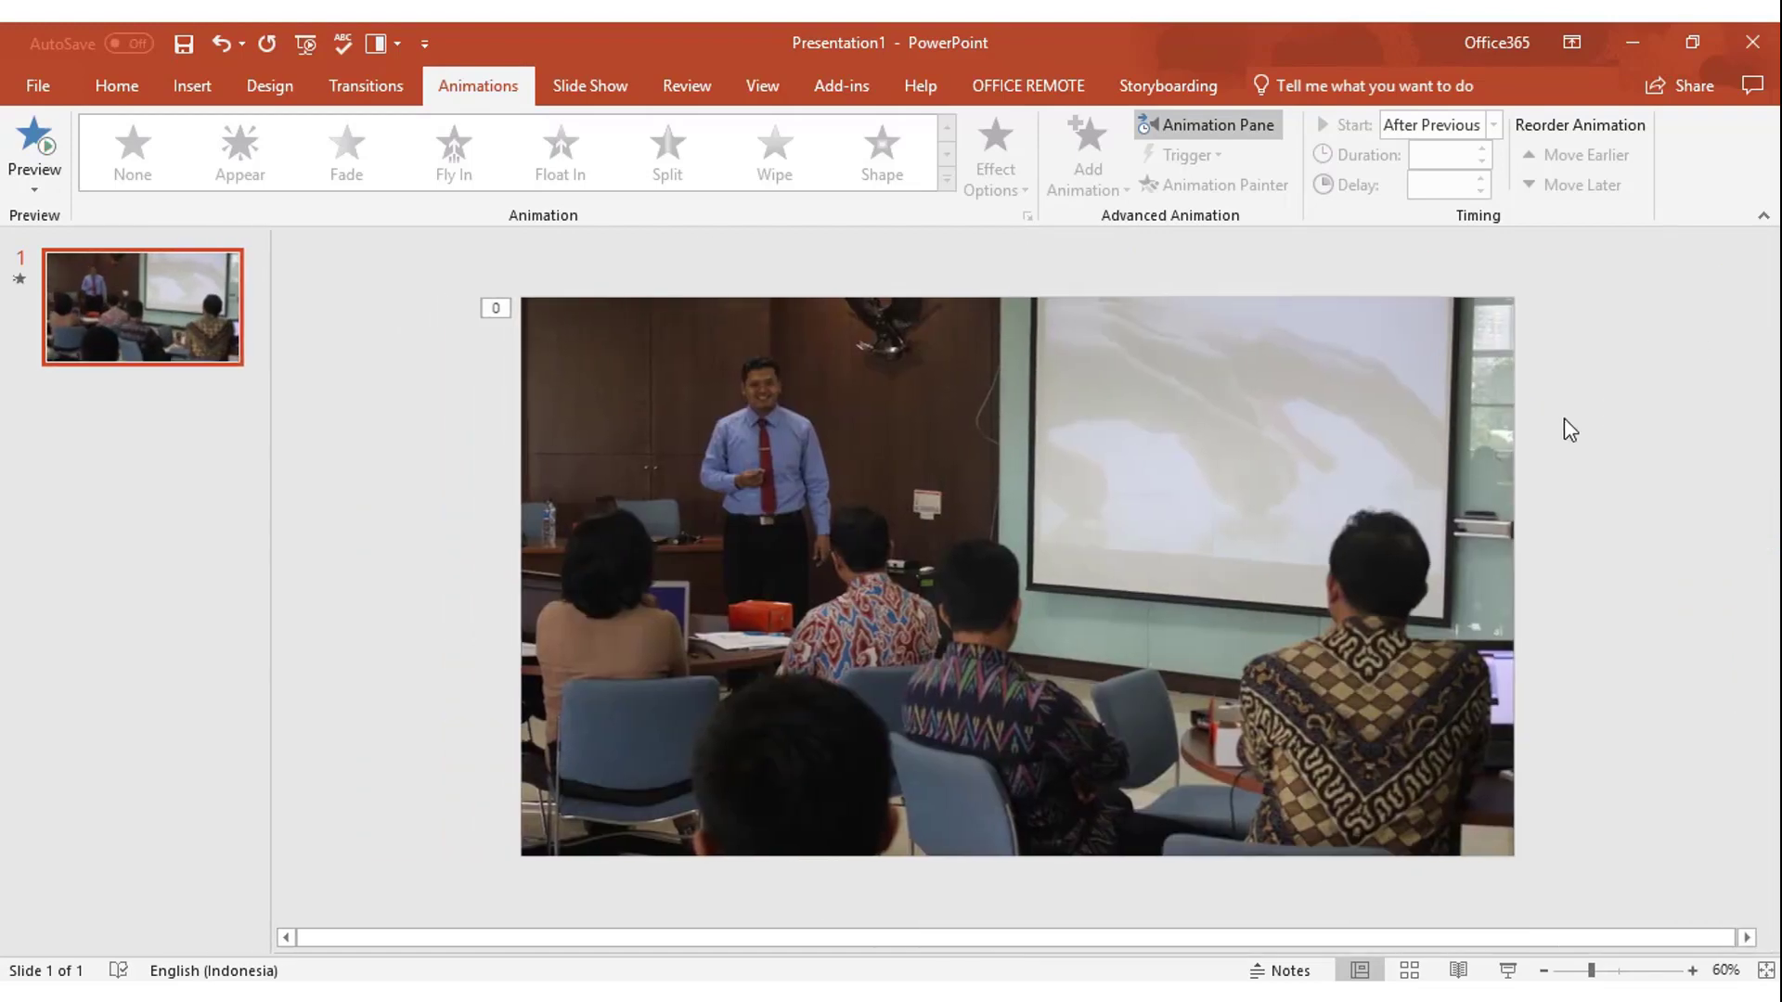
{"action": "left_click", "coordinate": [1008, 445]}
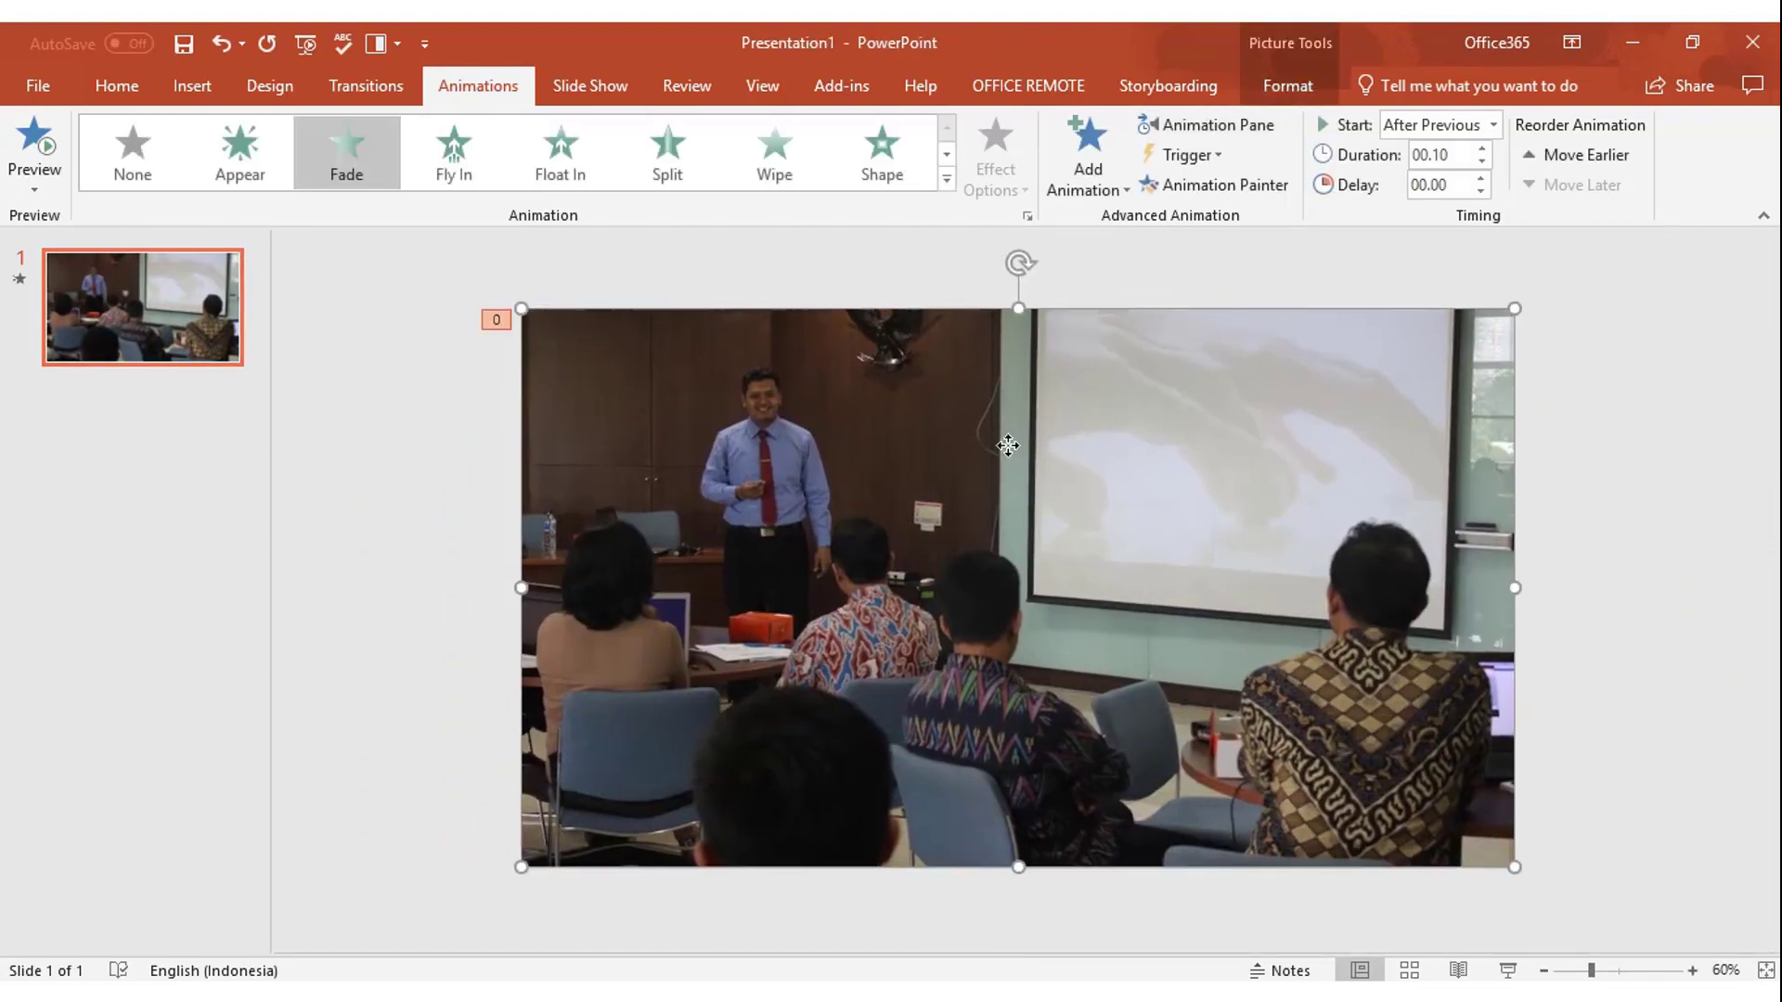
{"action": "right_click", "coordinate": [915, 360]}
{"action": "left_click", "coordinate": [951, 402]}
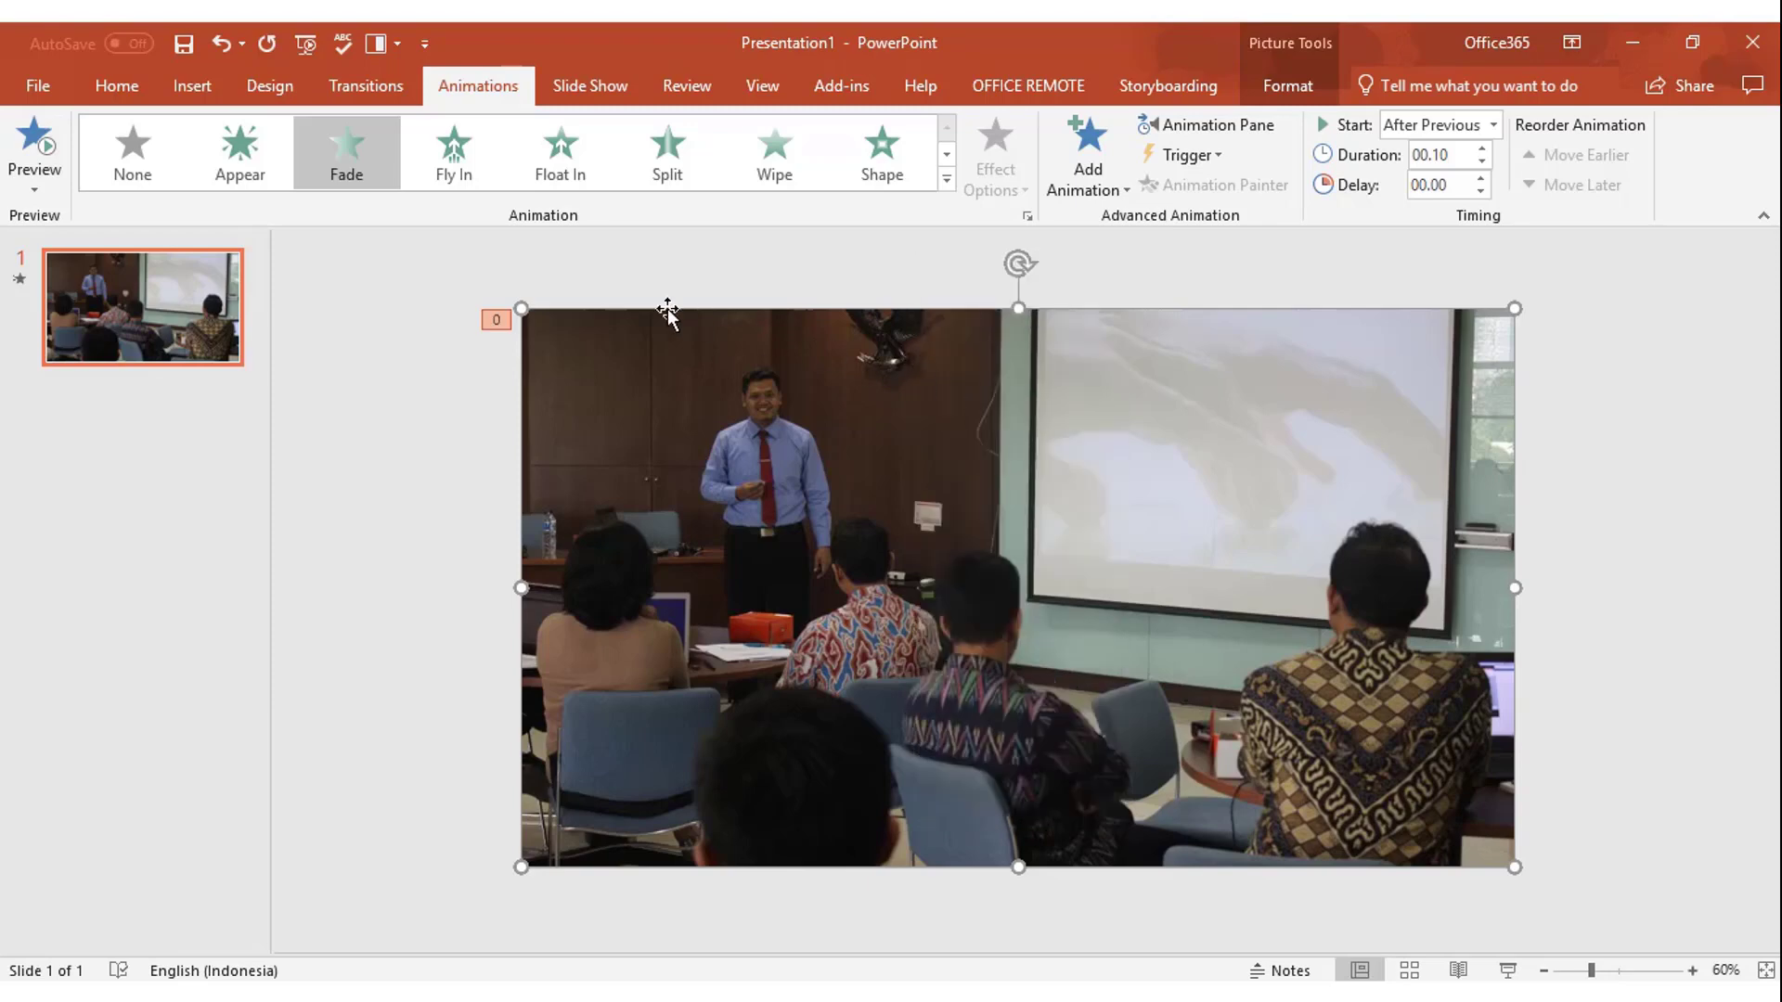
{"action": "right_click", "coordinate": [427, 297]}
{"action": "left_click", "coordinate": [461, 330]}
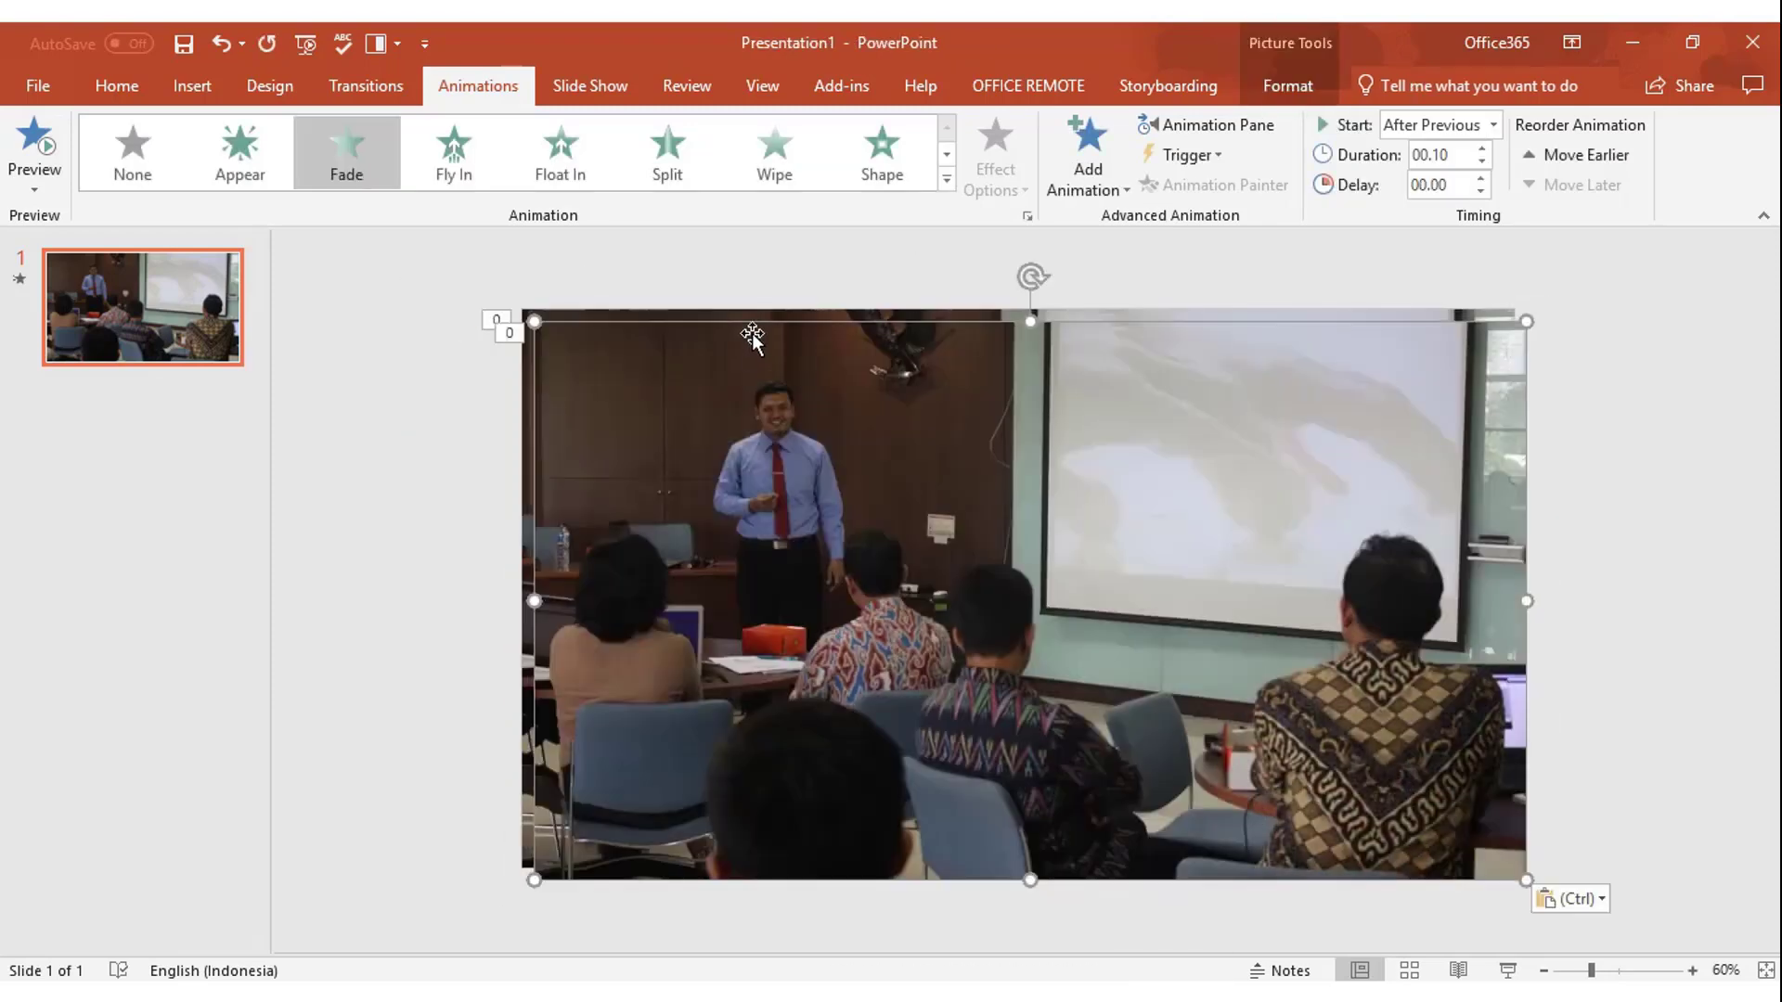
{"action": "left_click_drag", "start_coordinate": [752, 339], "coordinate": [733, 318]}
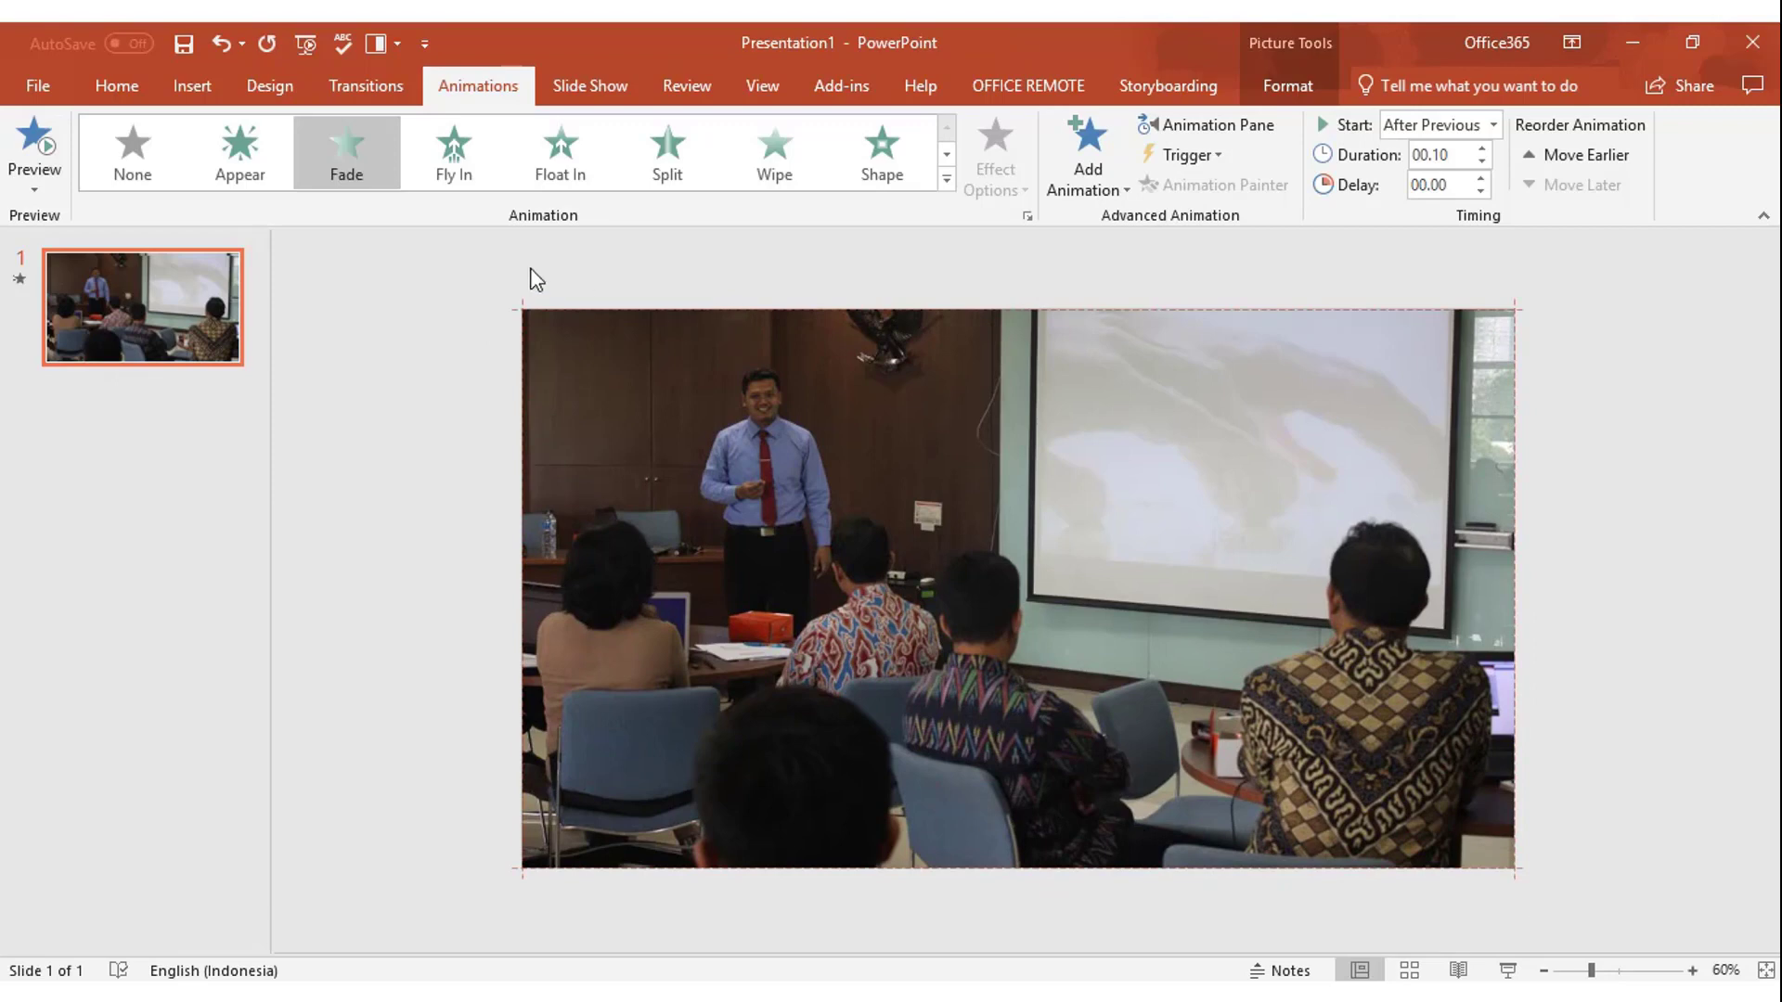
{"action": "mouse_move", "coordinate": [414, 232]}
{"action": "left_mouse_down"}
{"action": "mouse_move", "coordinate": [1668, 922]}
{"action": "mouse_move", "coordinate": [1654, 886]}
{"action": "left_mouse_up"}
Step: Compress the pictures to E-mail (96 ppi) and preview the slide's animations
{"action": "left_click", "coordinate": [1277, 89]}
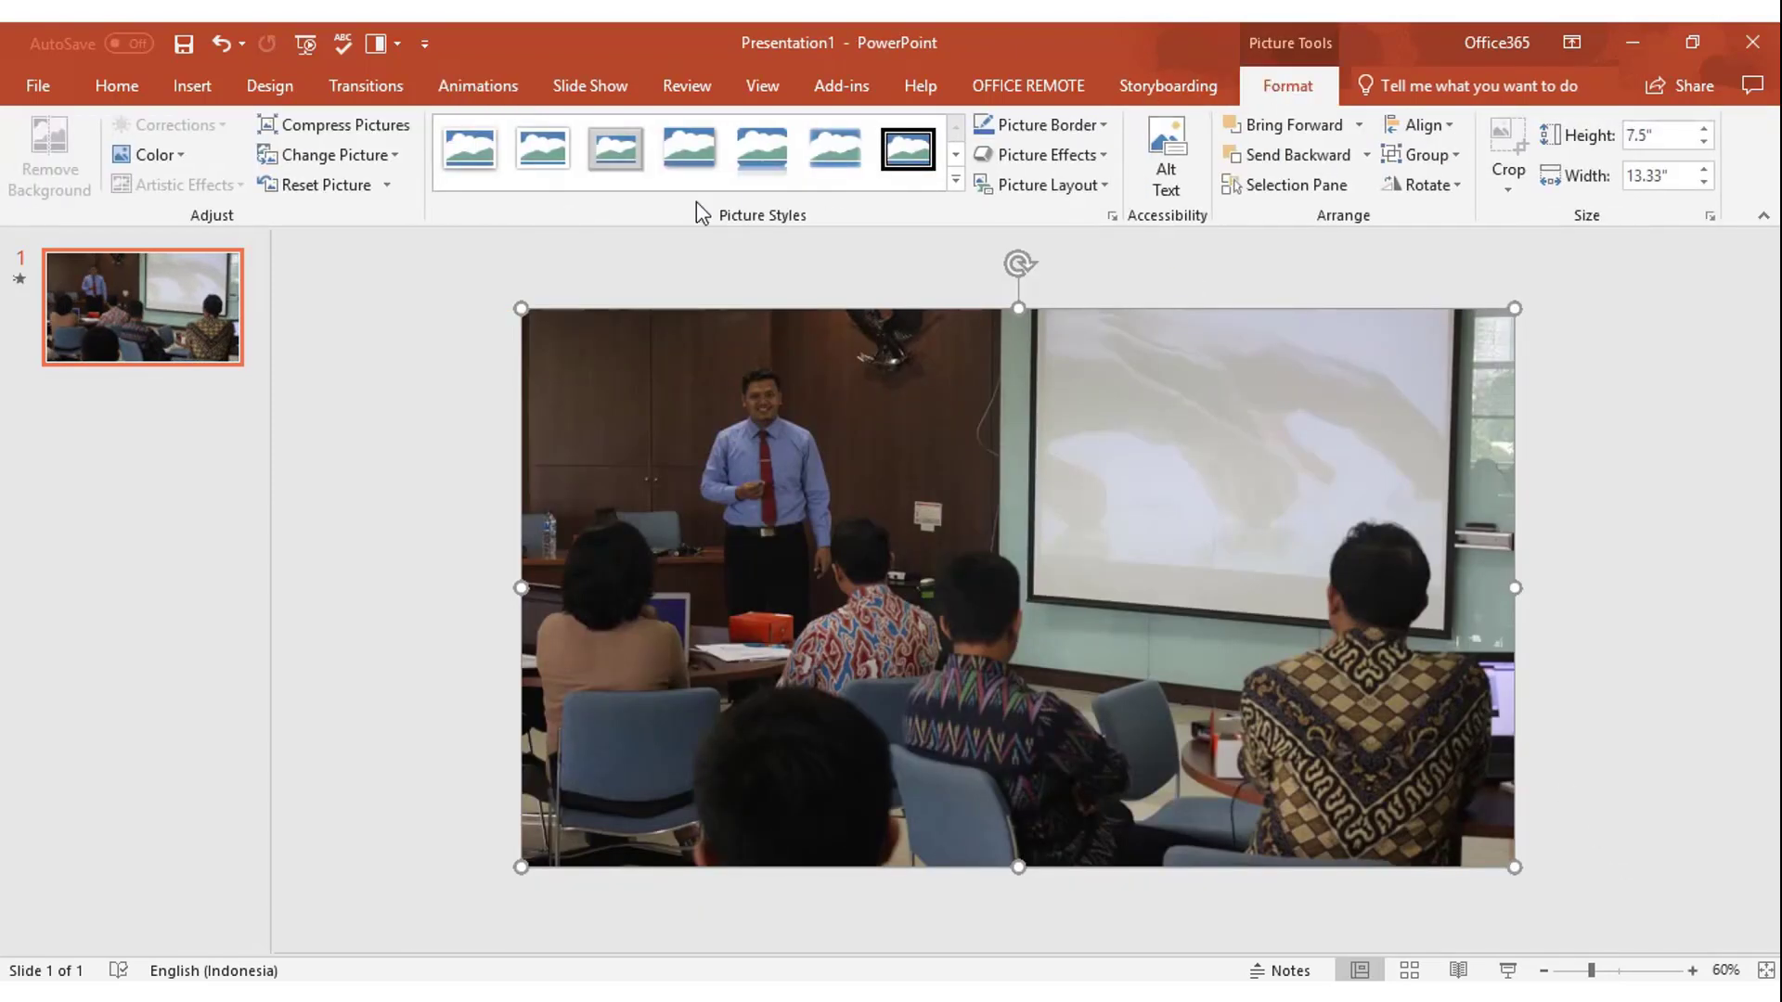
{"action": "left_click", "coordinate": [348, 126]}
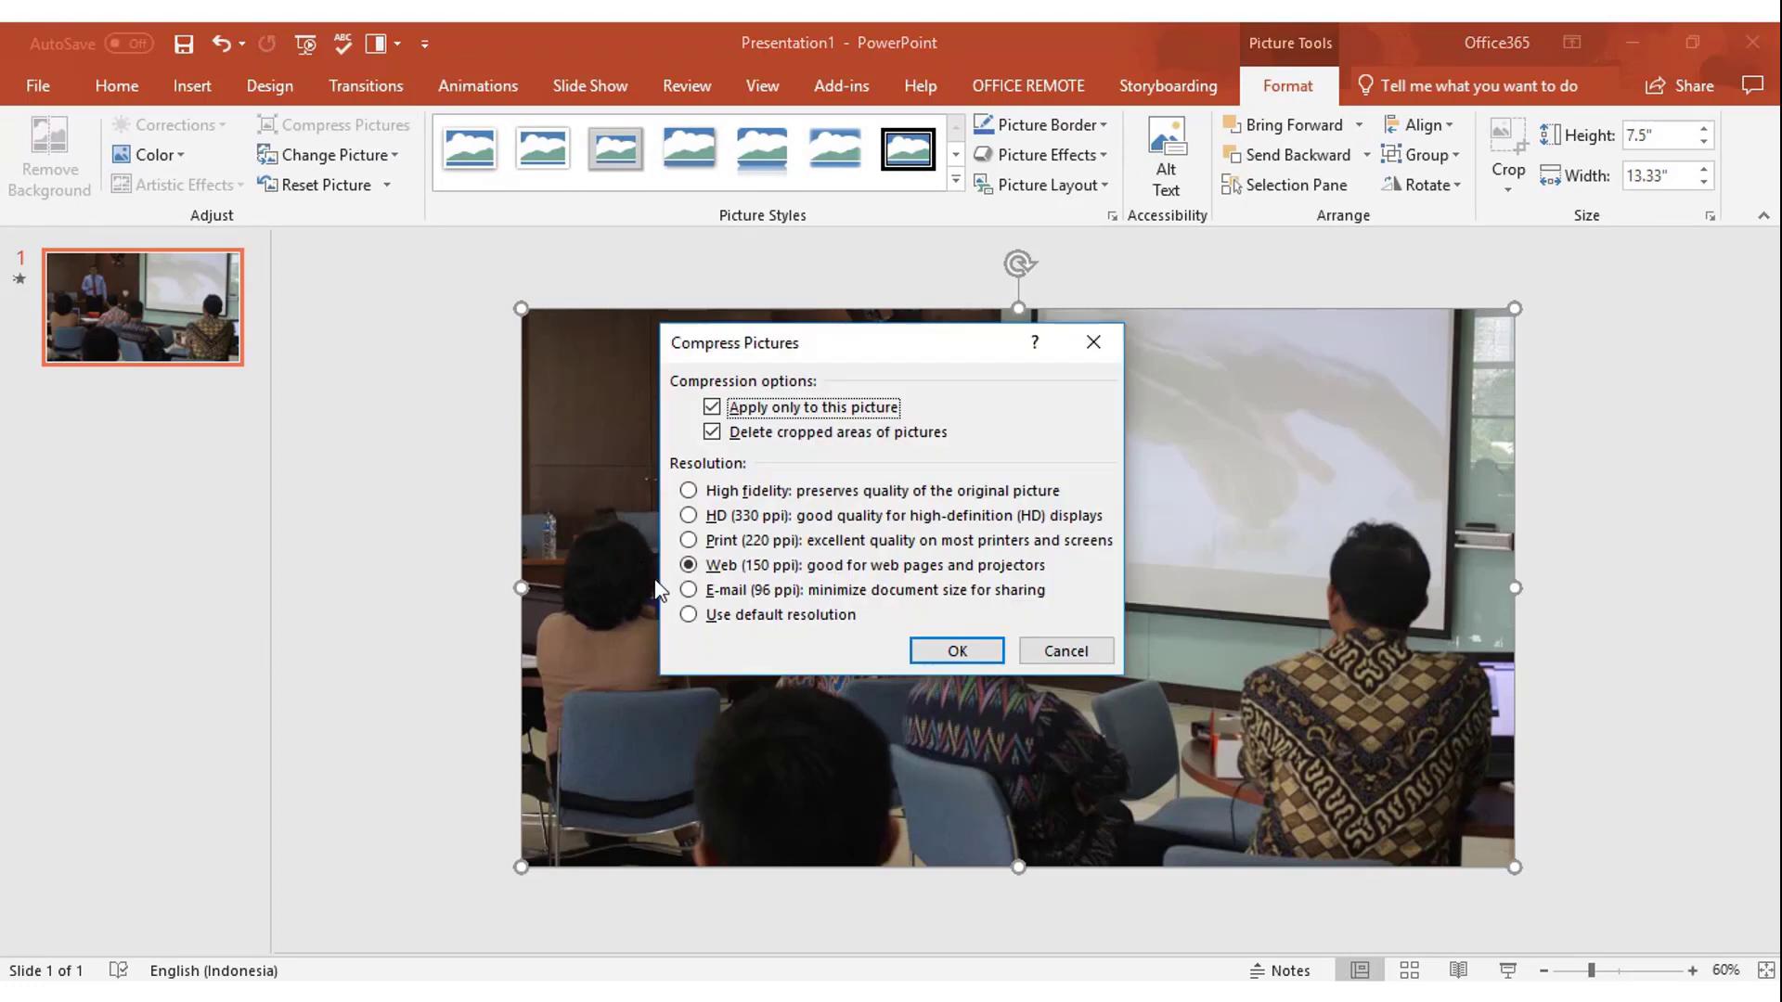
{"action": "left_click", "coordinate": [688, 590]}
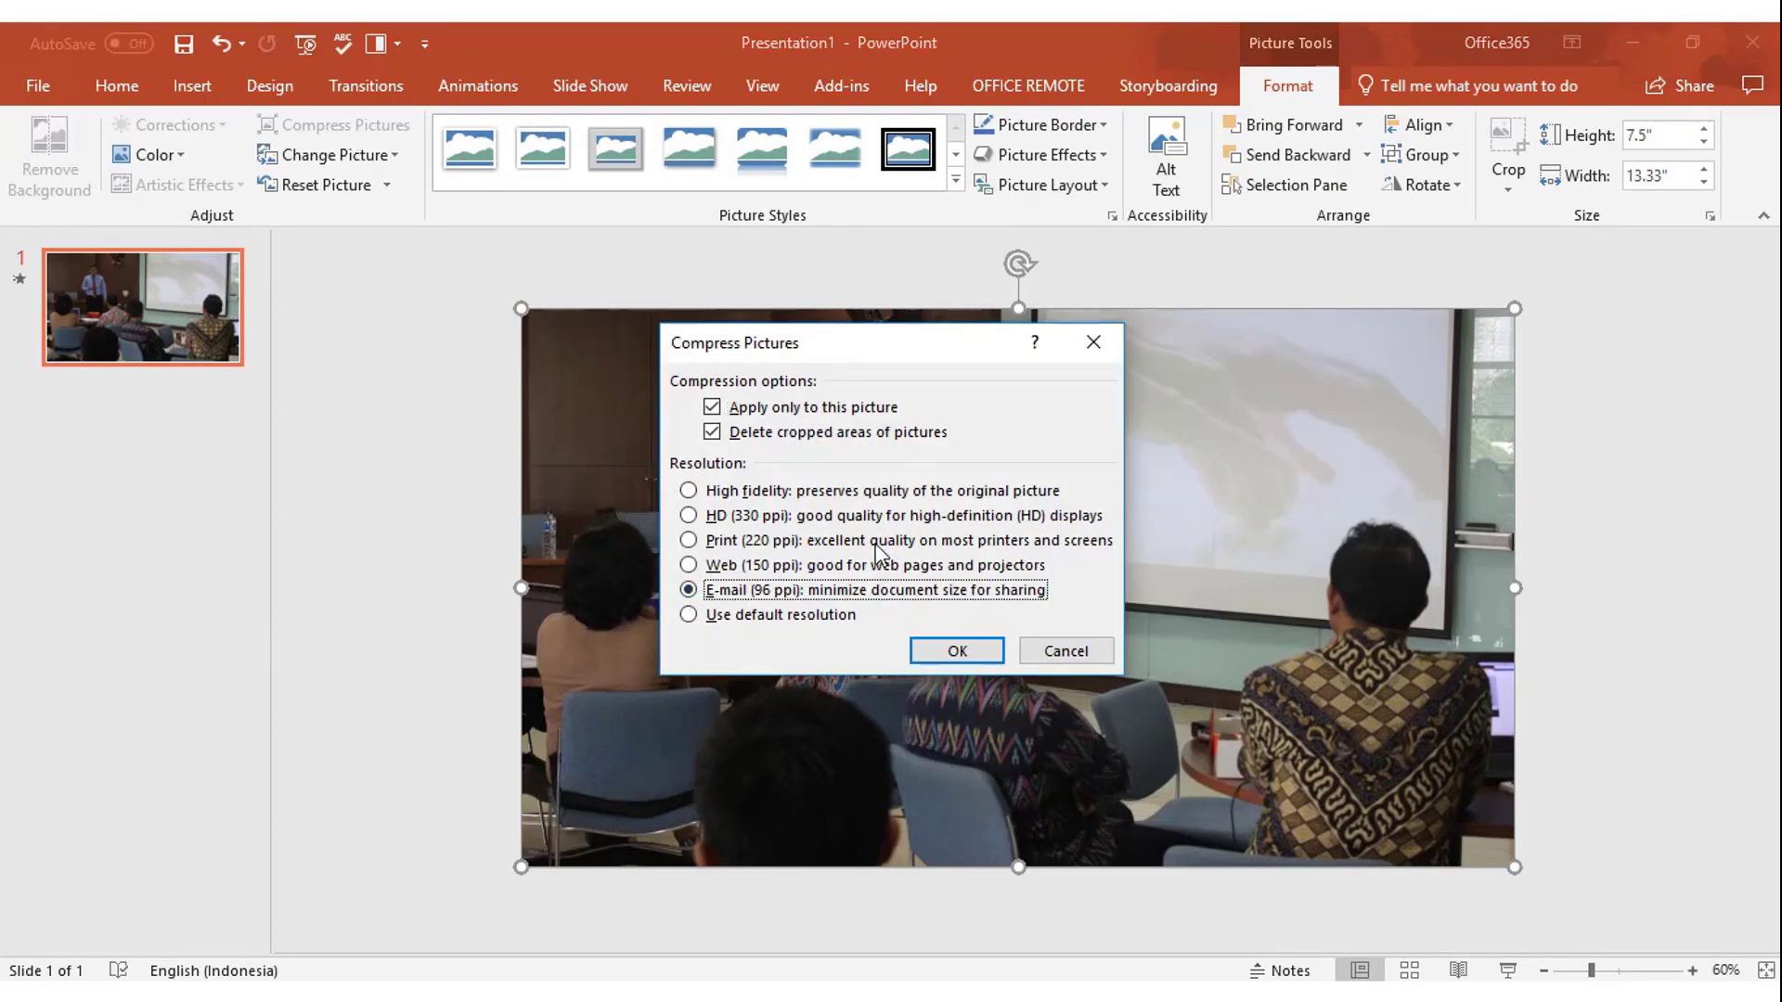
{"action": "left_click", "coordinate": [957, 651]}
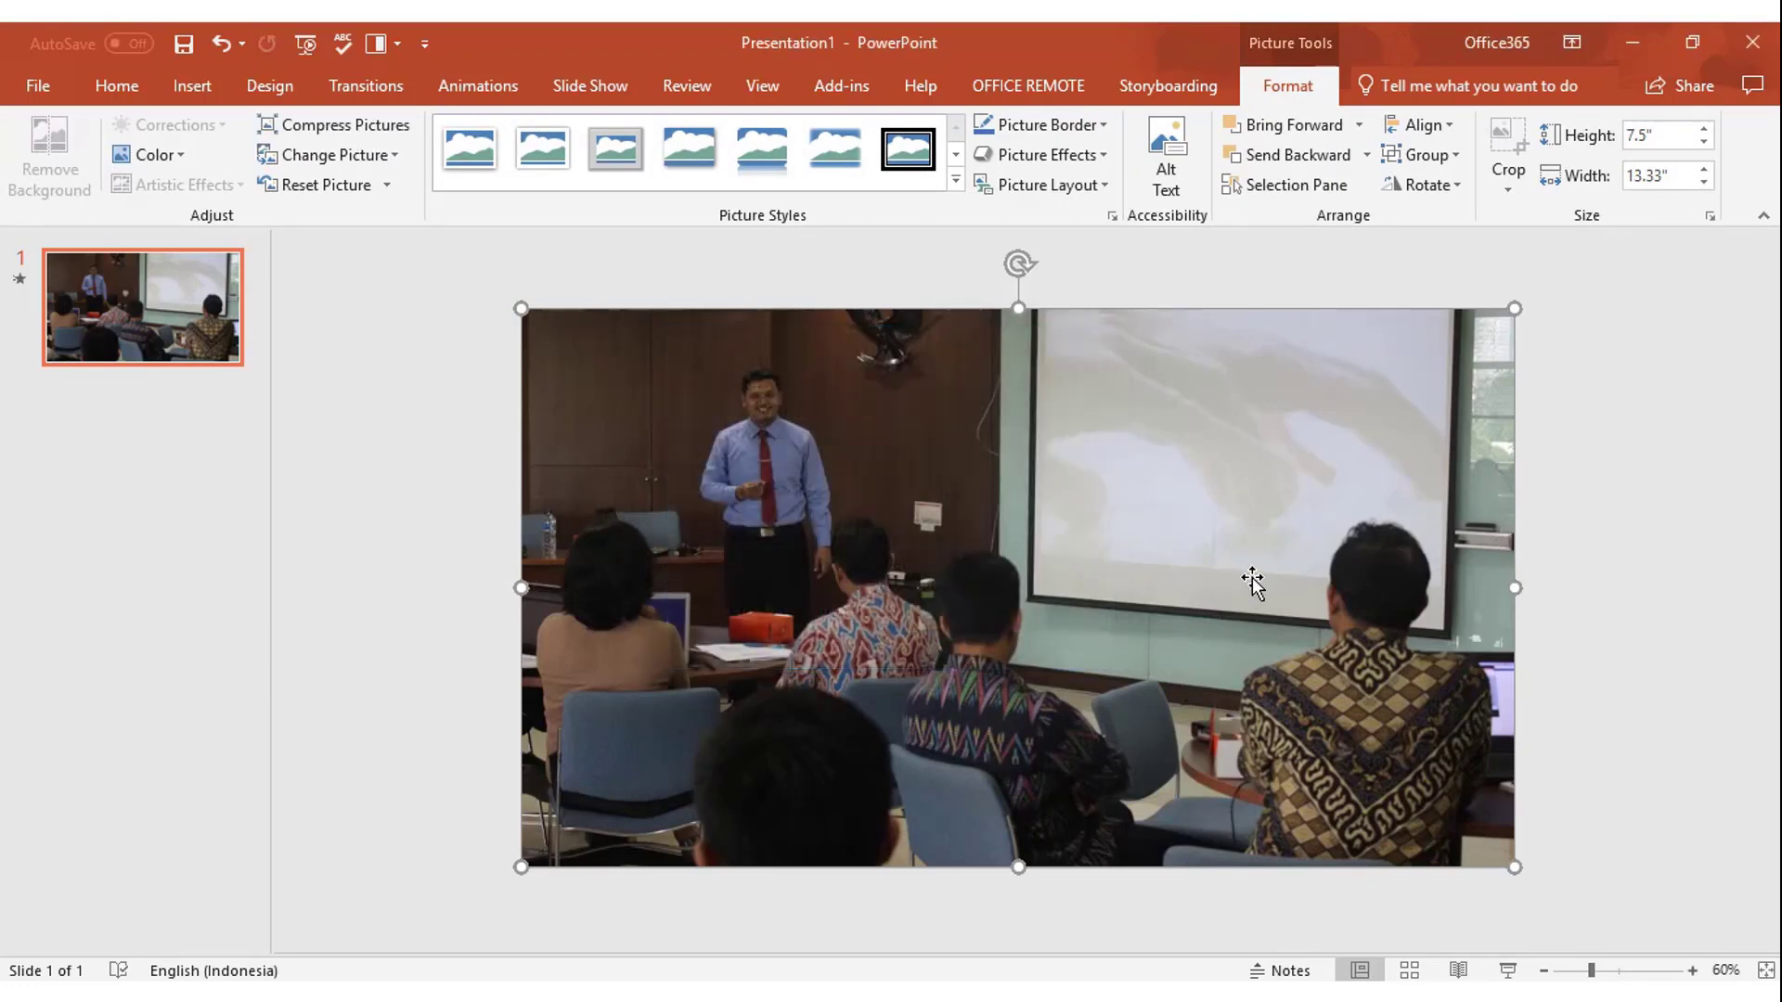
{"action": "left_click", "coordinate": [20, 279]}
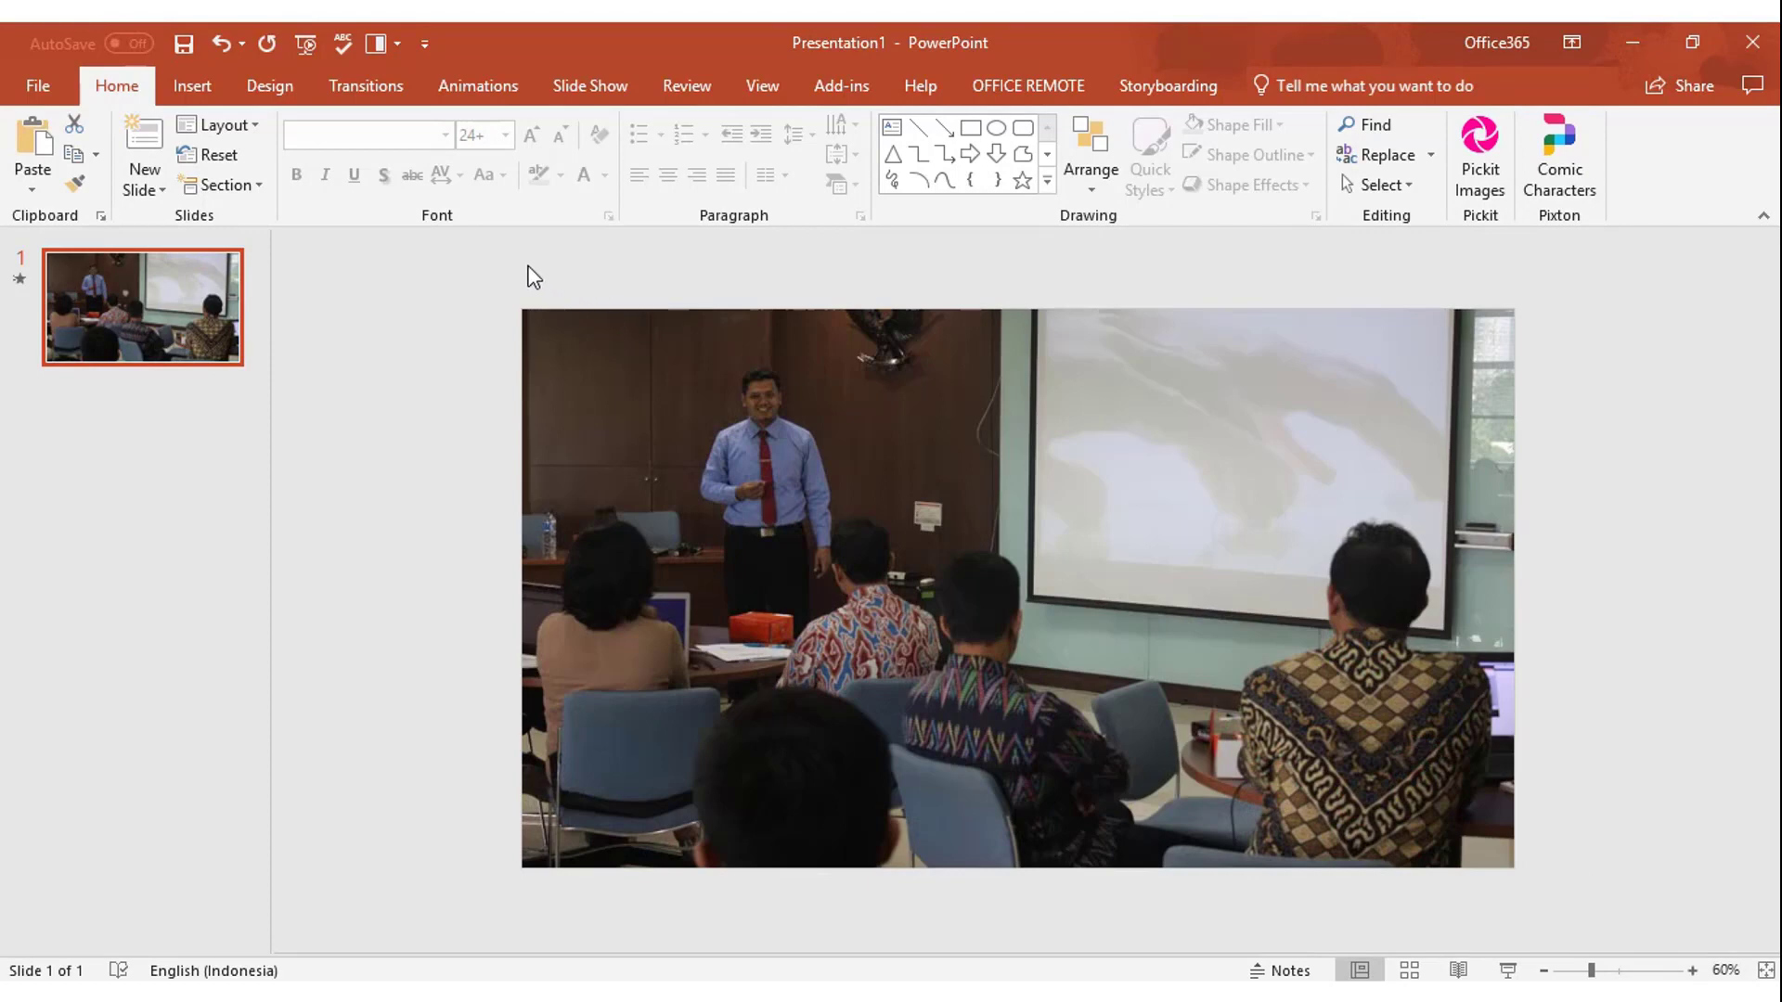
Step: Create a Full HD (1080p) video export with 01.00 seconds spent on each slide
{"action": "left_click", "coordinate": [35, 87]}
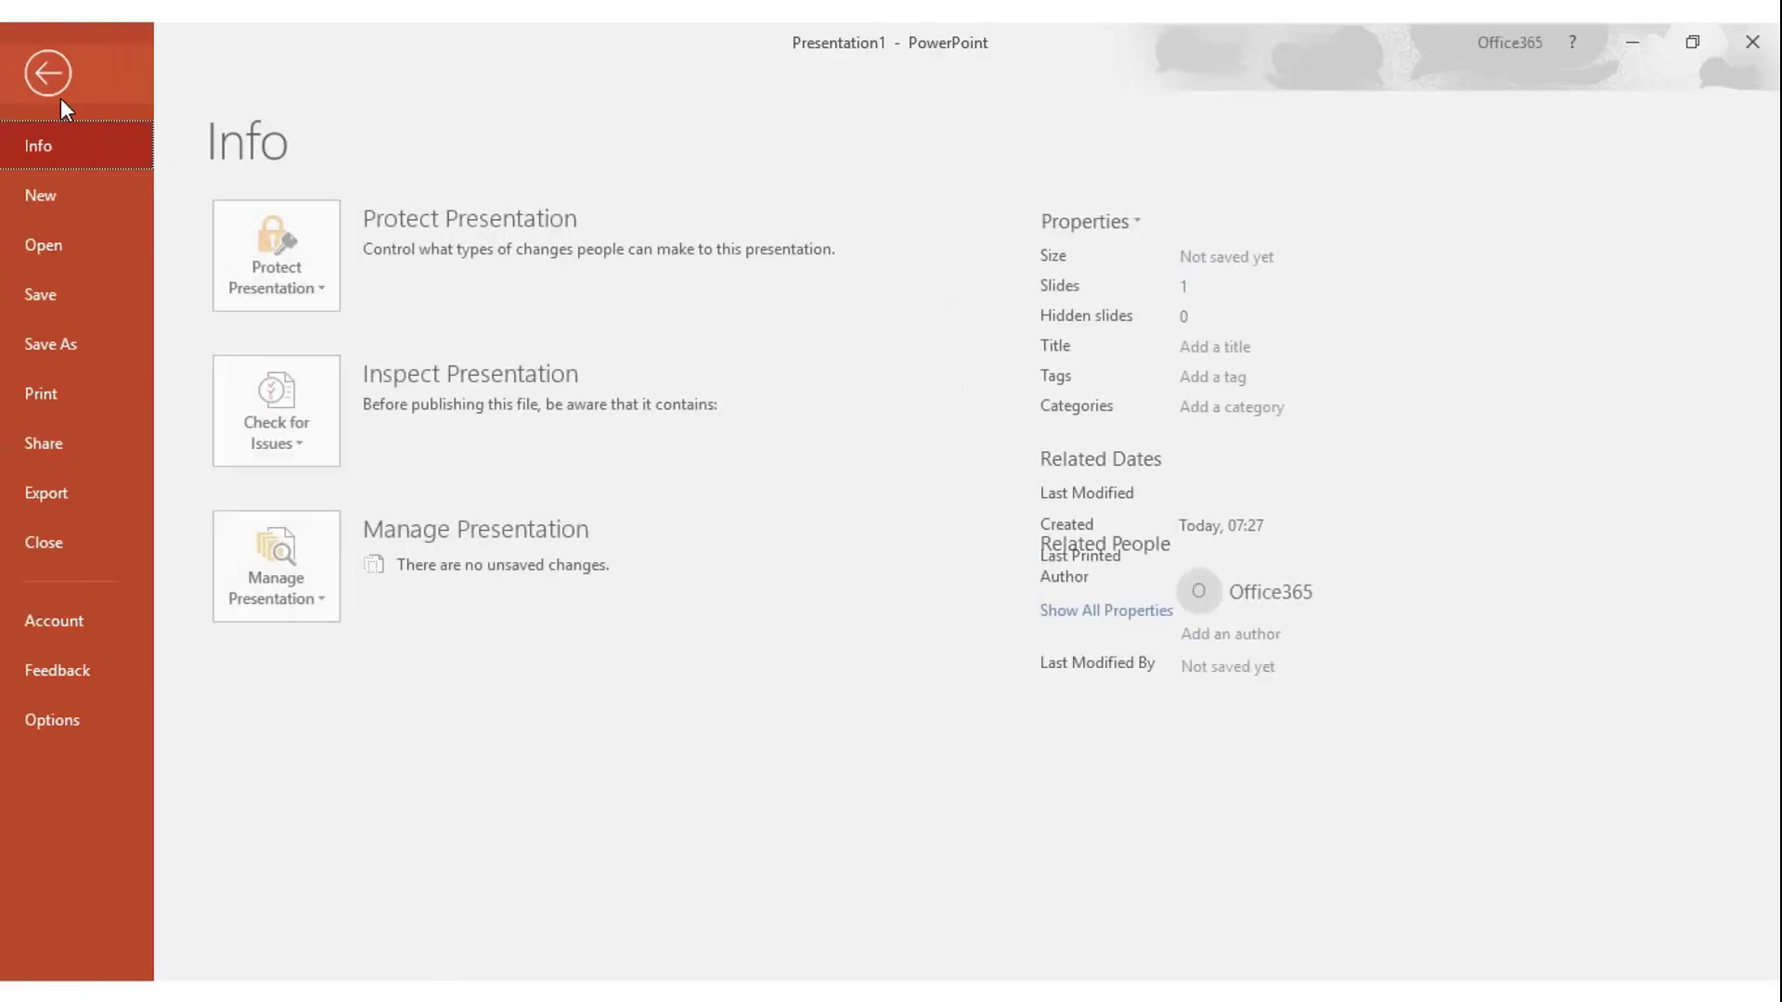
{"action": "left_click", "coordinate": [56, 493]}
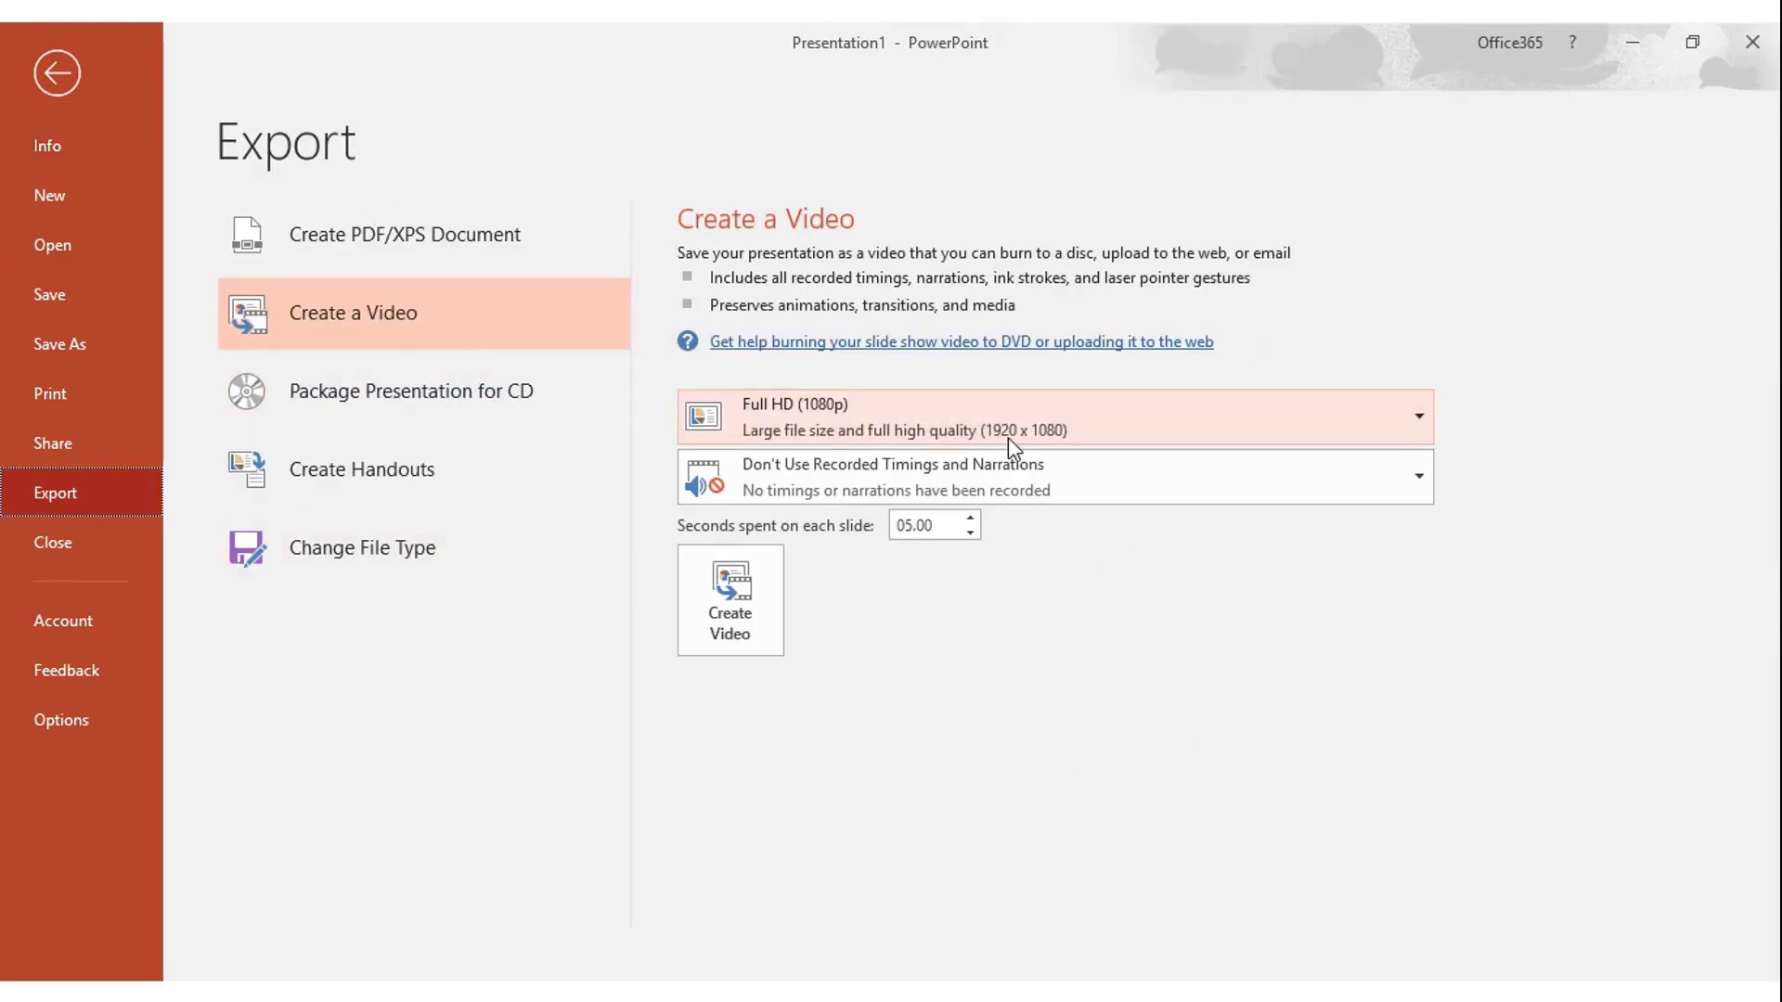
{"action": "left_click", "coordinate": [1113, 425]}
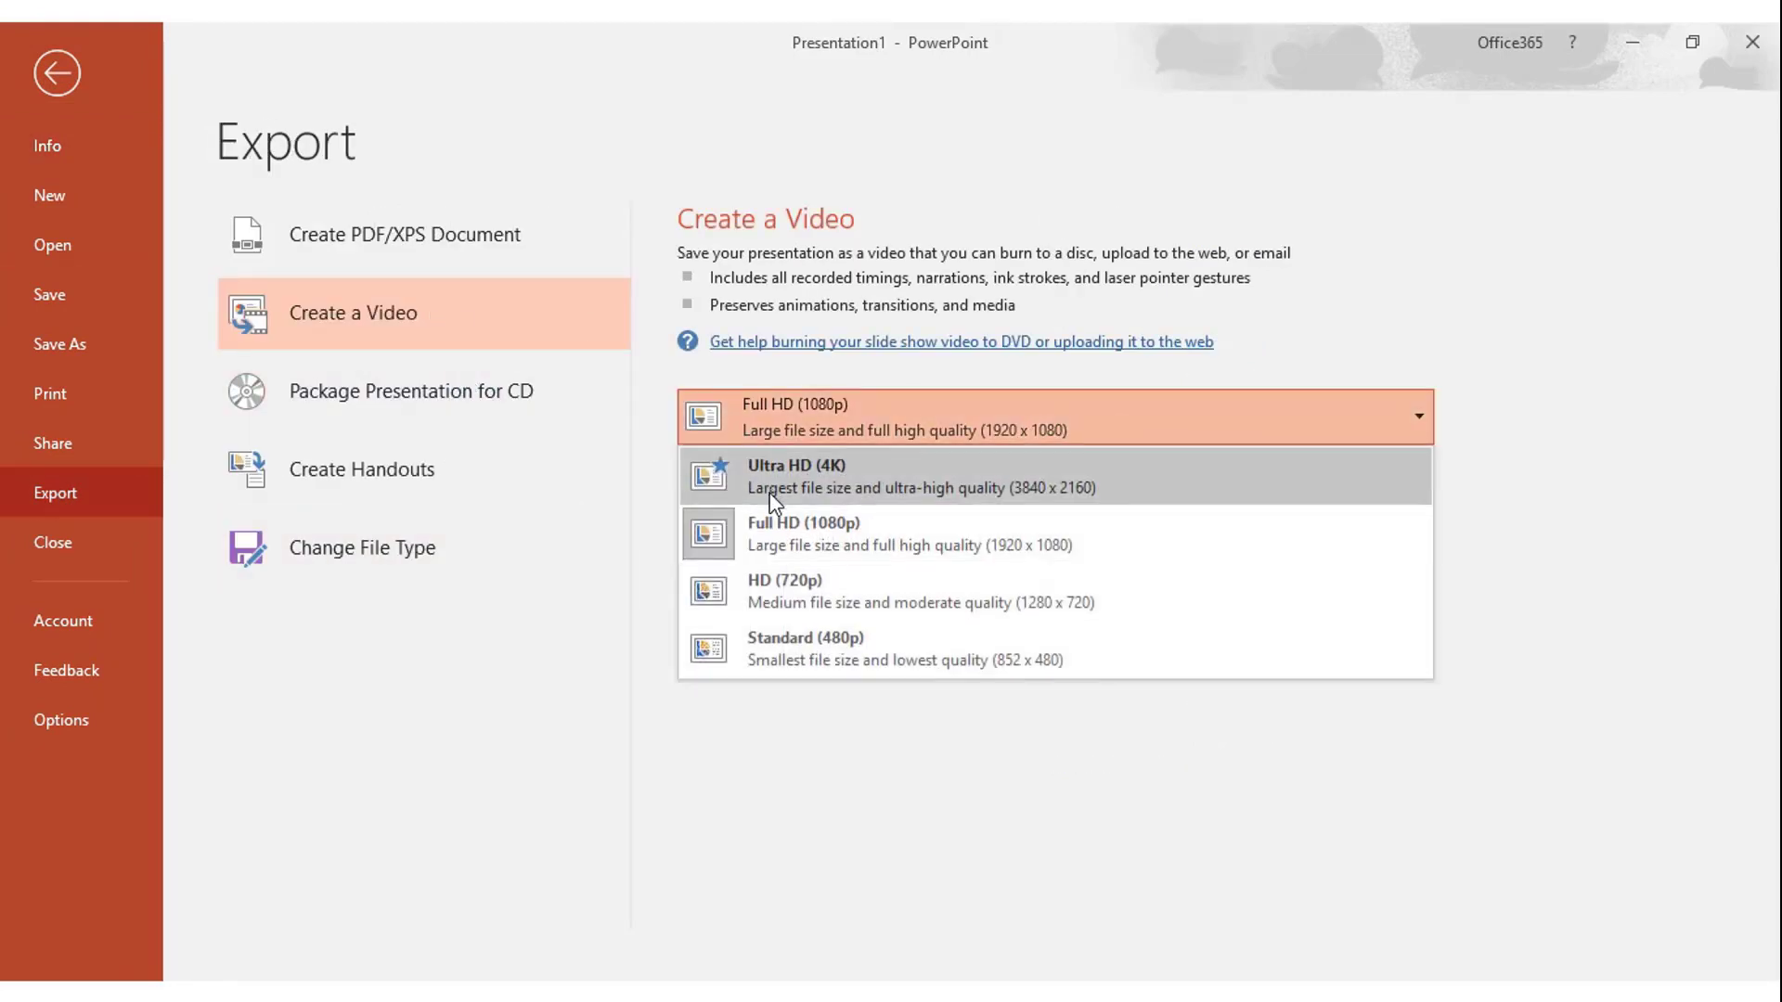
{"action": "left_click", "coordinate": [906, 533]}
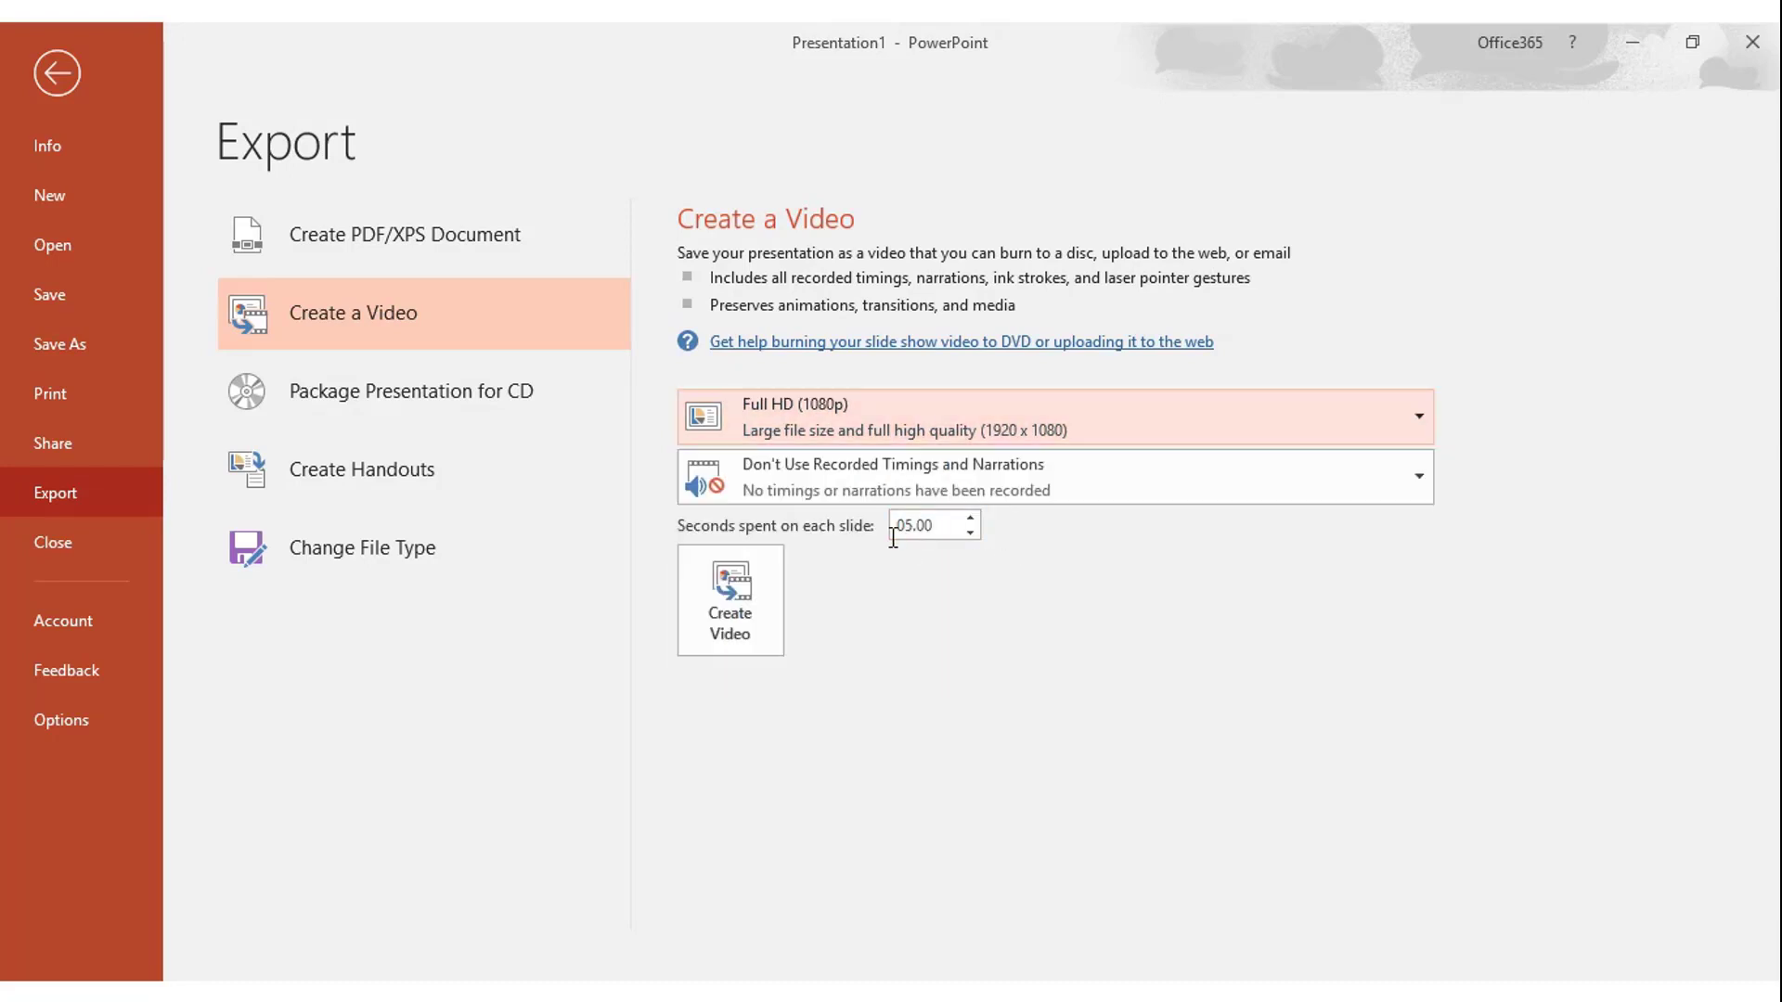
{"action": "left_click", "coordinate": [968, 533]}
{"action": "left_click", "coordinate": [969, 533]}
{"action": "left_click", "coordinate": [969, 533]}
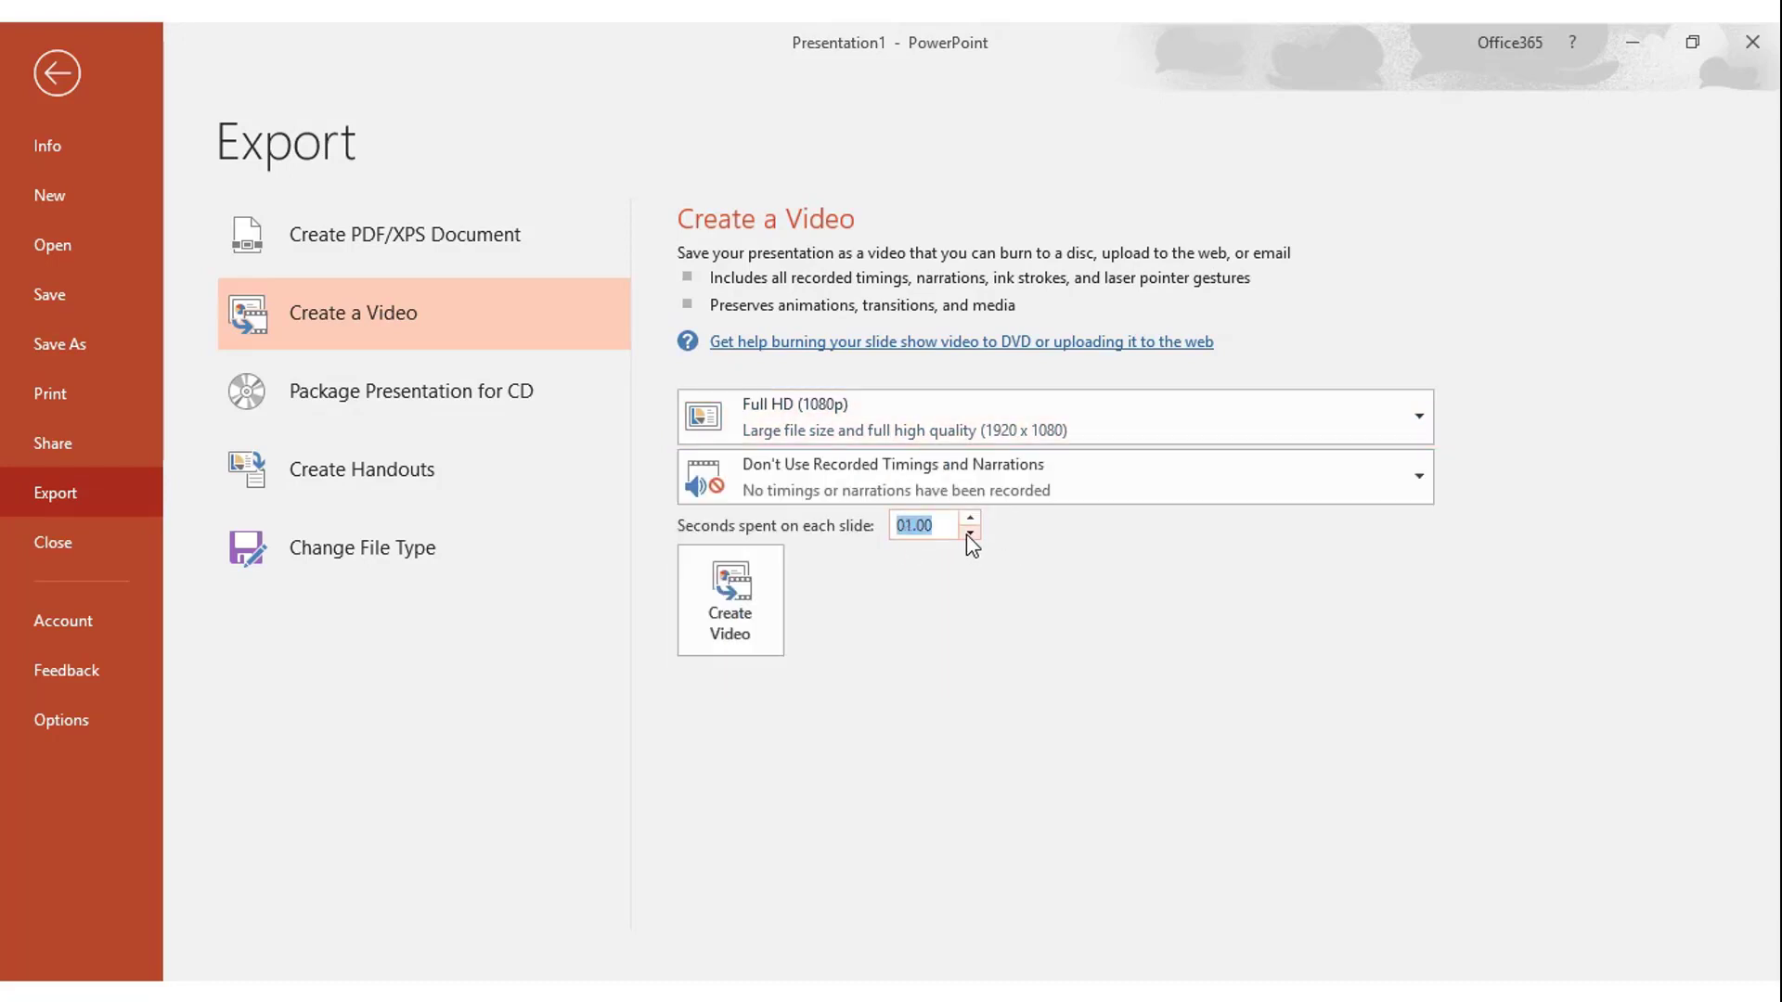
{"action": "left_click", "coordinate": [730, 608]}
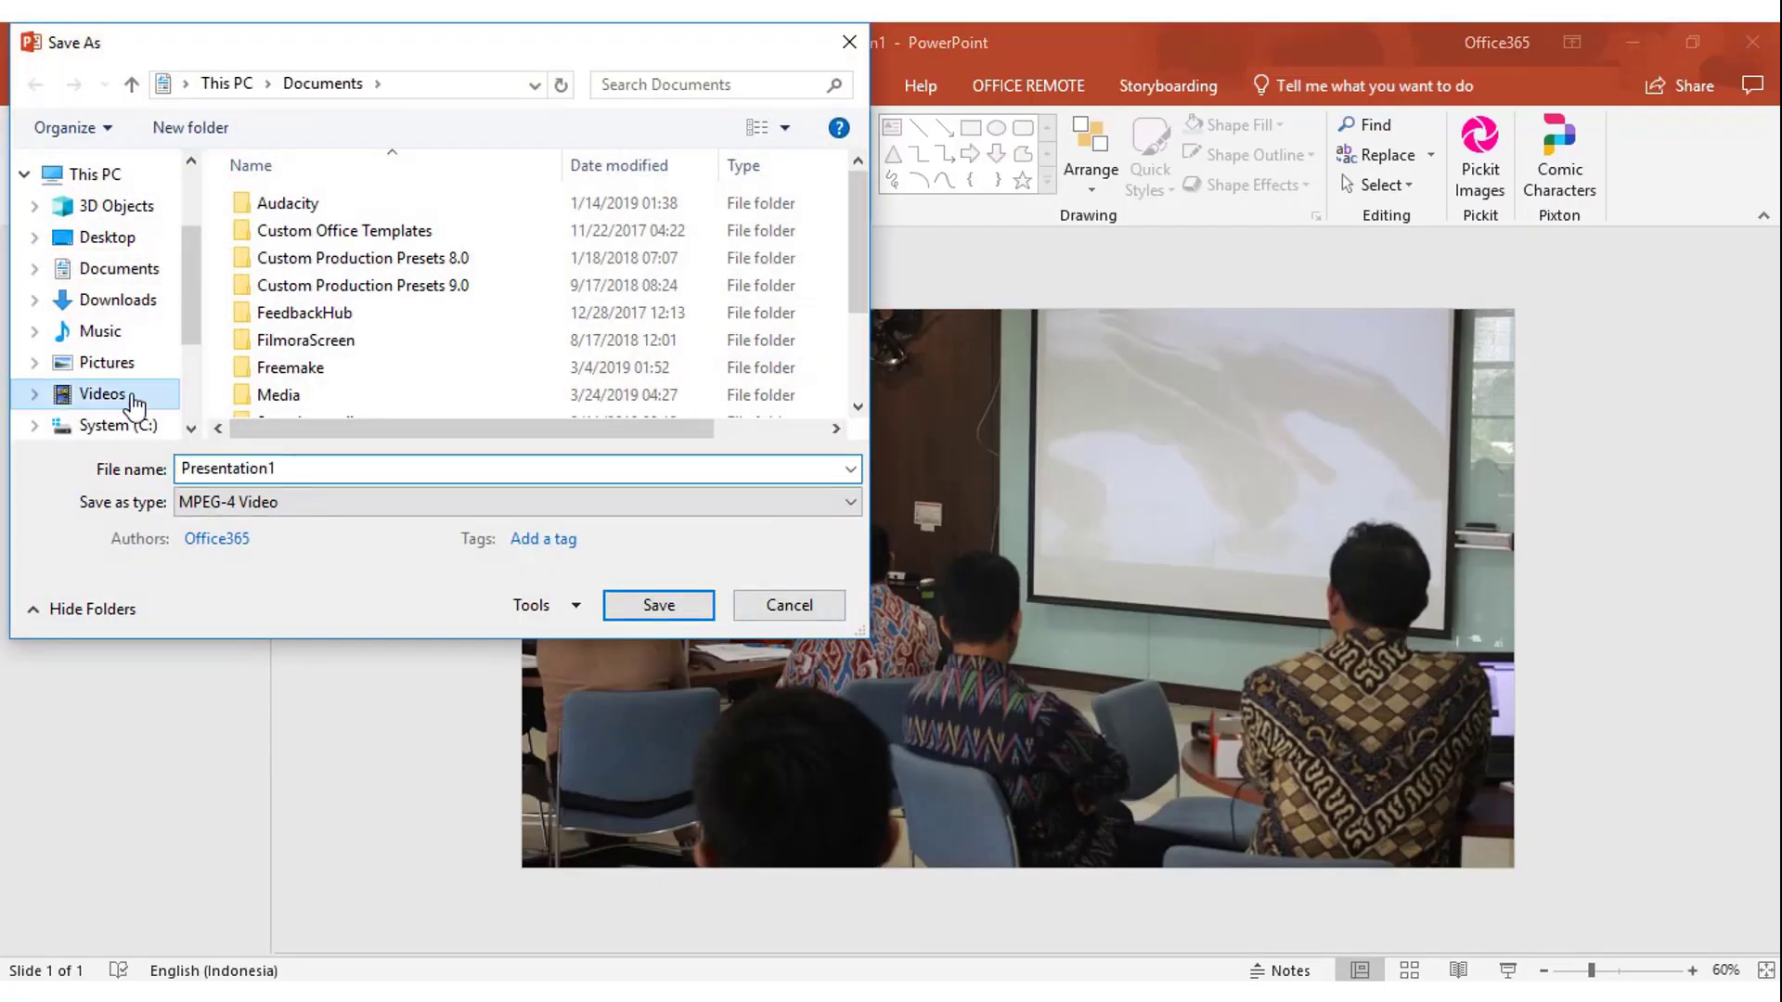
Step: Save the MPEG-4 video as 'Video Opening Marvel 3' in the Videos folder
{"action": "left_click", "coordinate": [102, 393]}
{"action": "scroll", "coordinate": [829, 334], "scroll_direction": "down", "scroll_amount": 1}
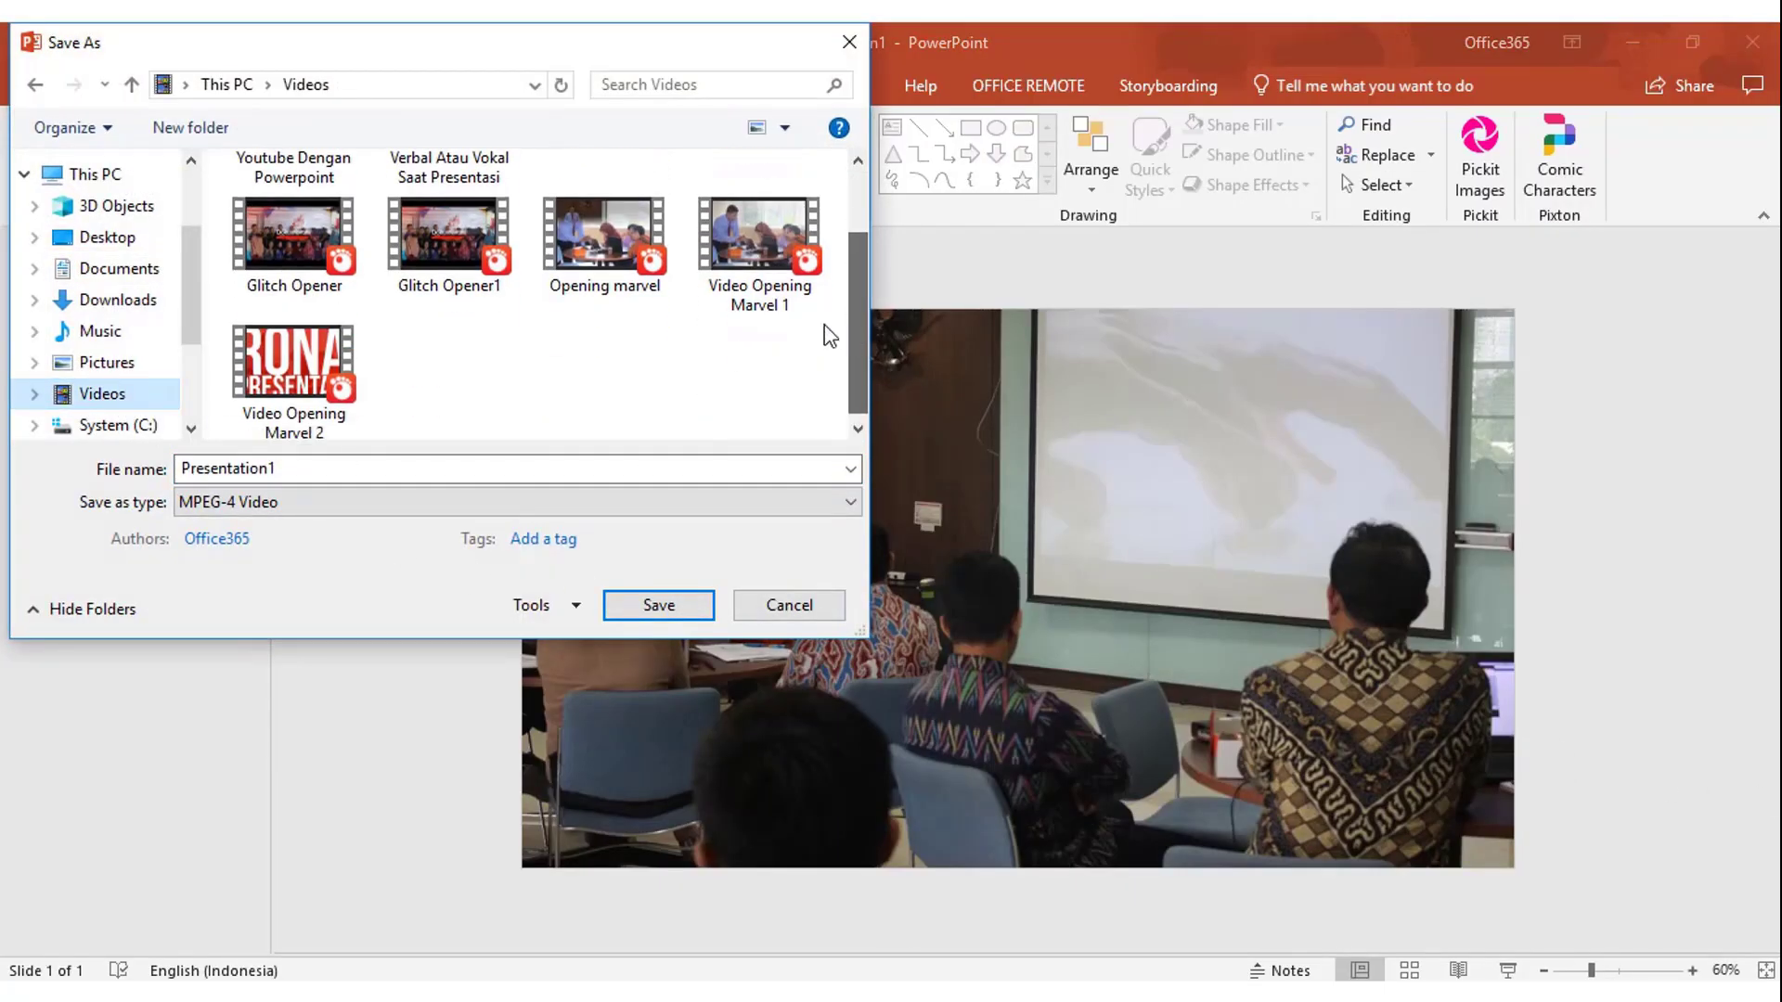
{"action": "left_click", "coordinate": [254, 388]}
{"action": "left_click", "coordinate": [376, 472]}
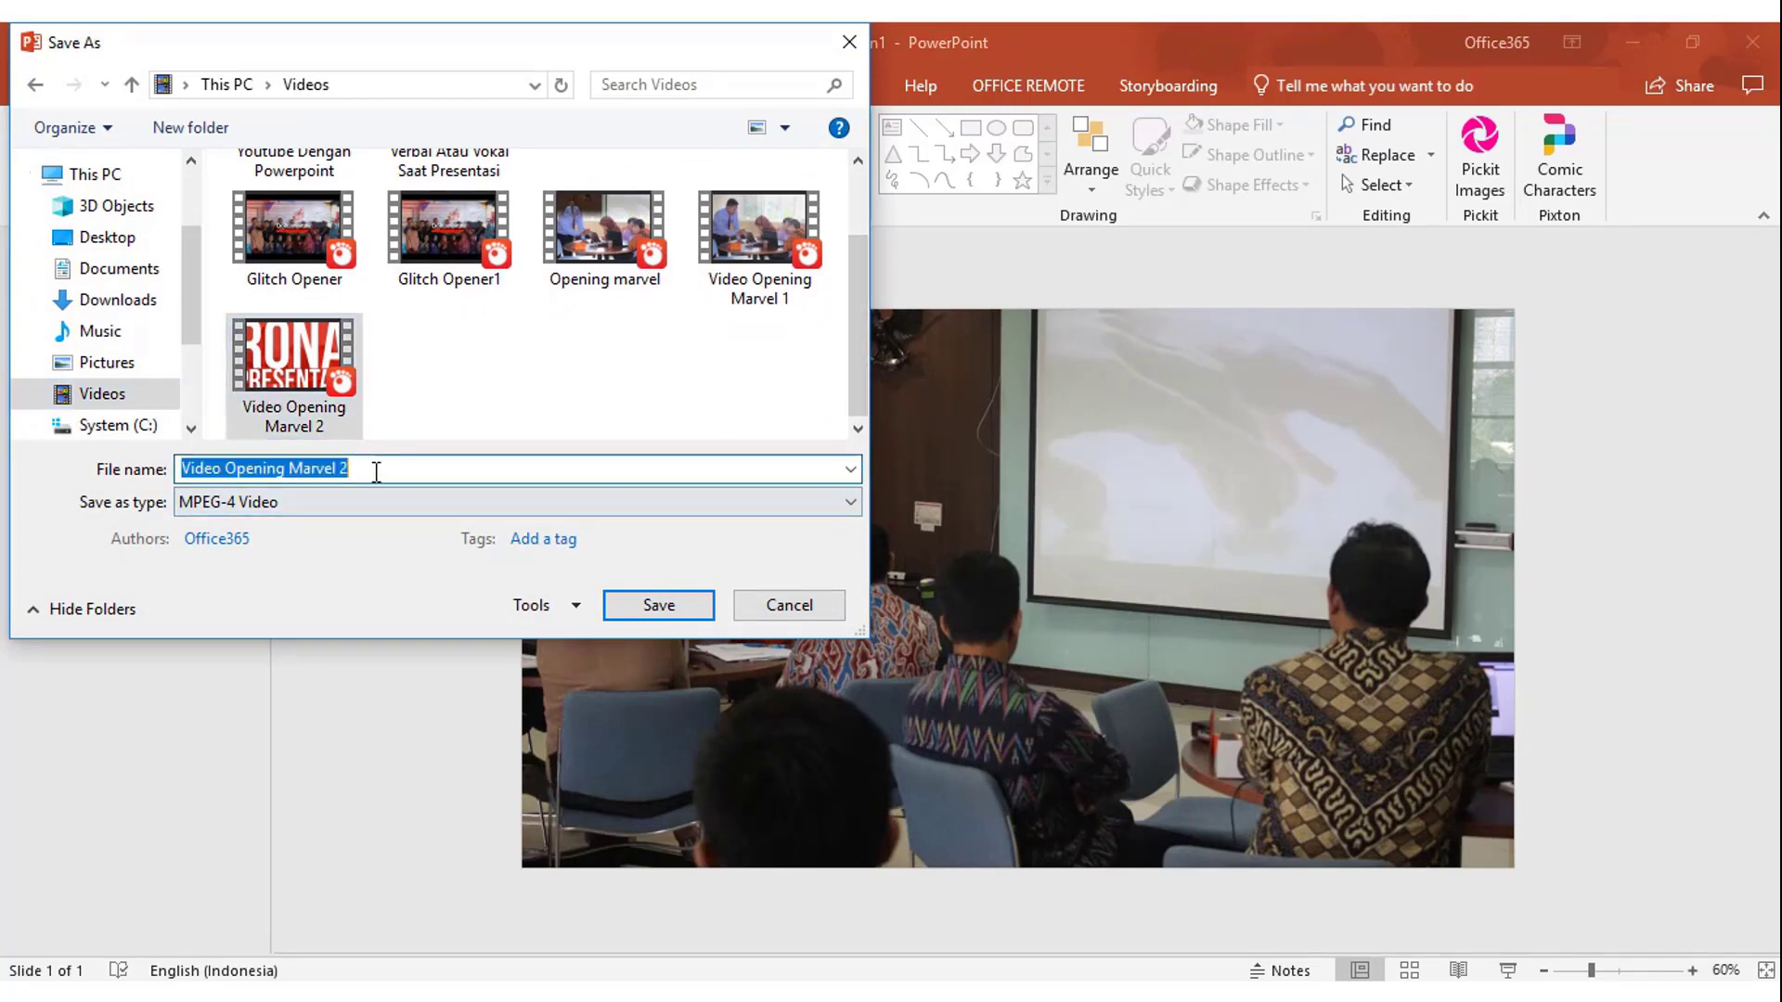
{"action": "left_click", "coordinate": [375, 471]}
{"action": "key", "text": "BackSpace"}
{"action": "type", "text": "4"}
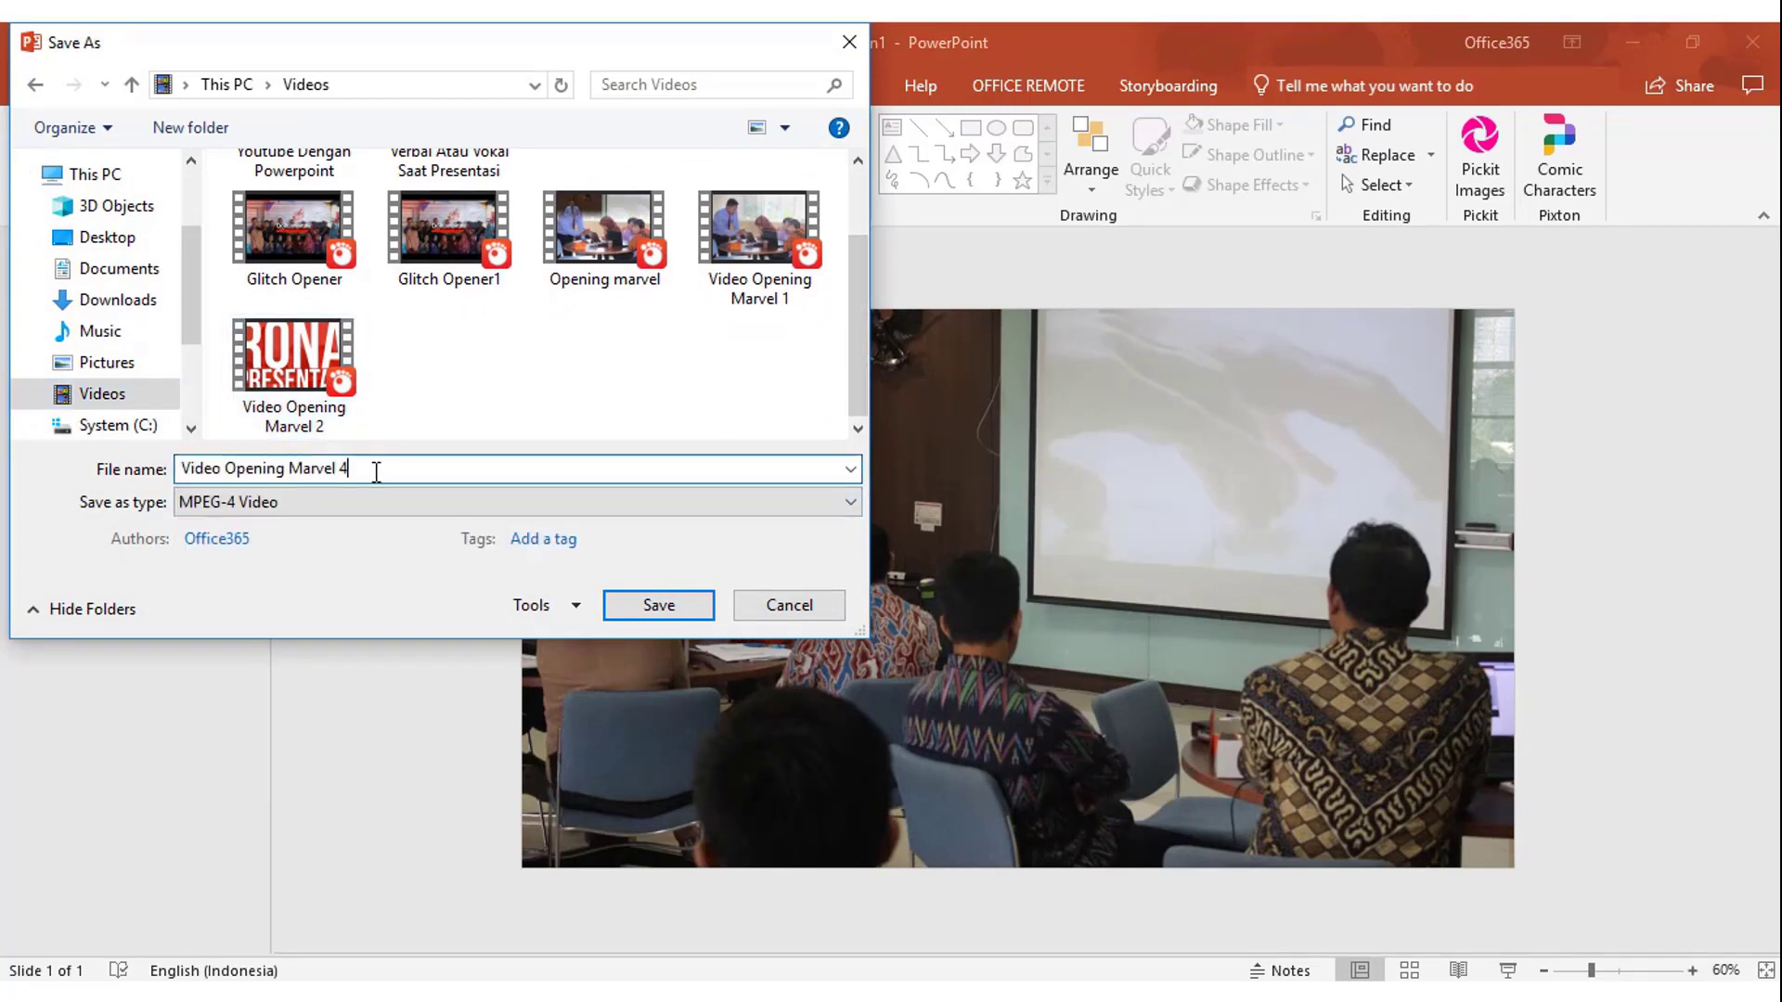
{"action": "key", "text": "BackSpace"}
{"action": "key", "text": "BackSpace"}
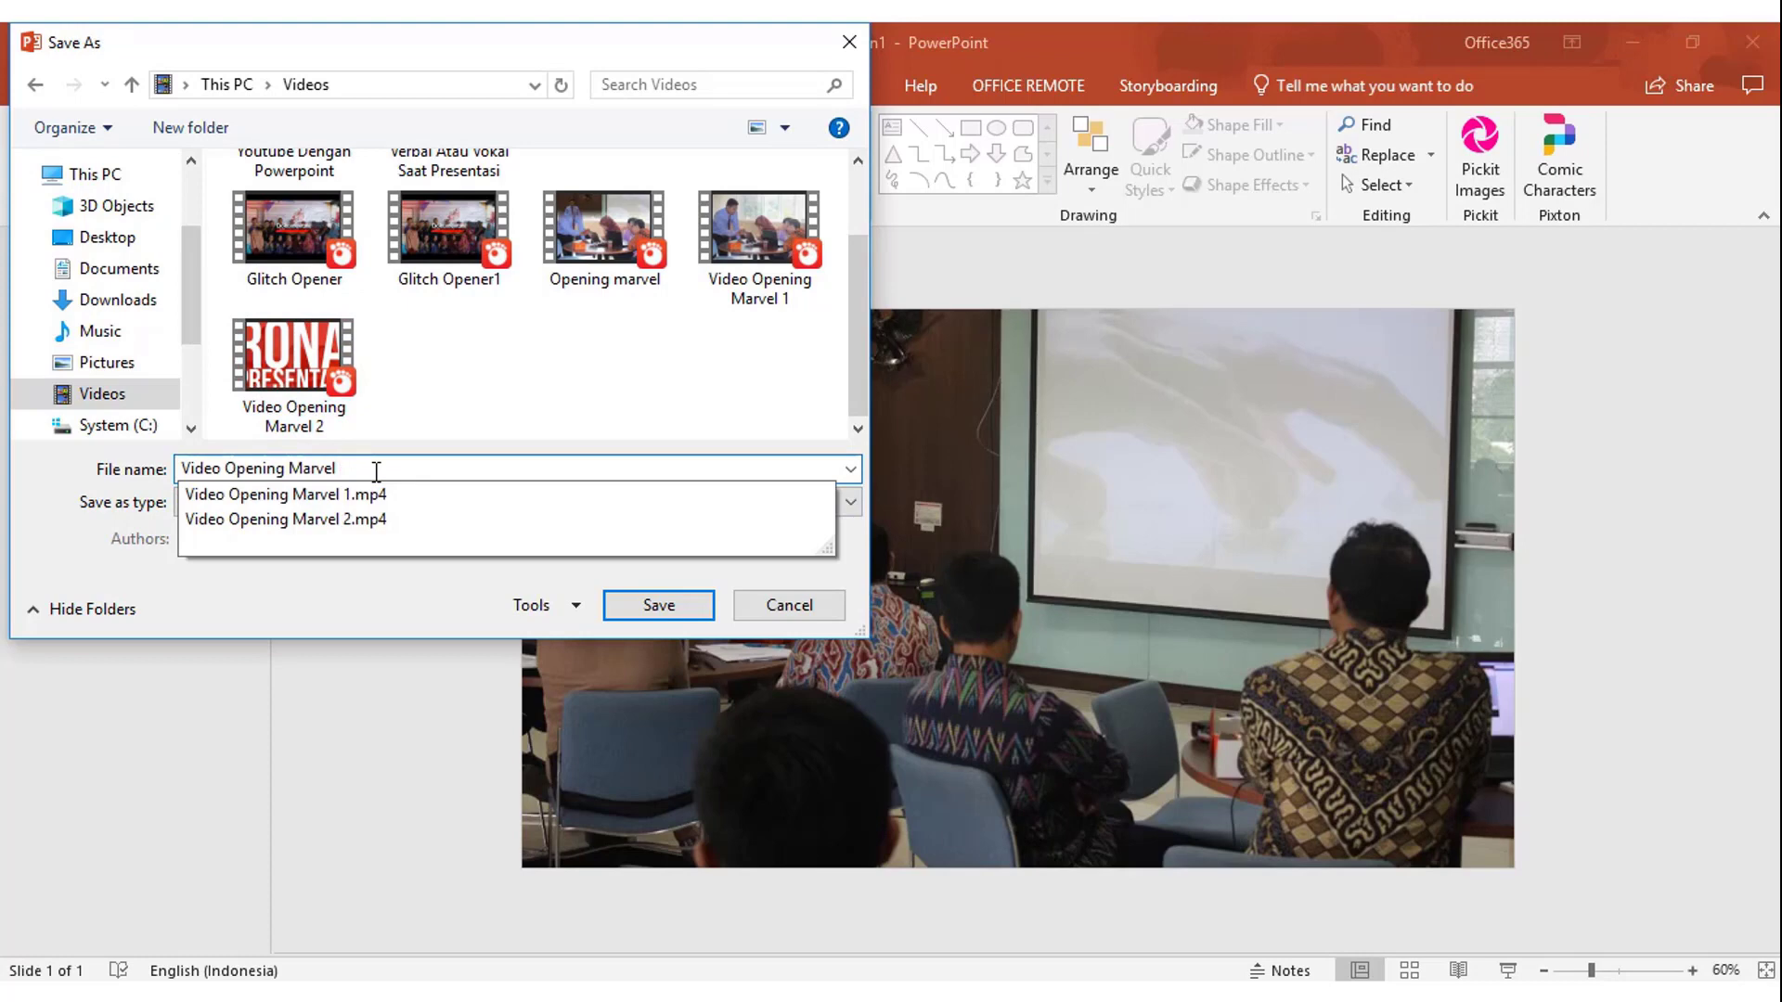
{"action": "type", "text": "3"}
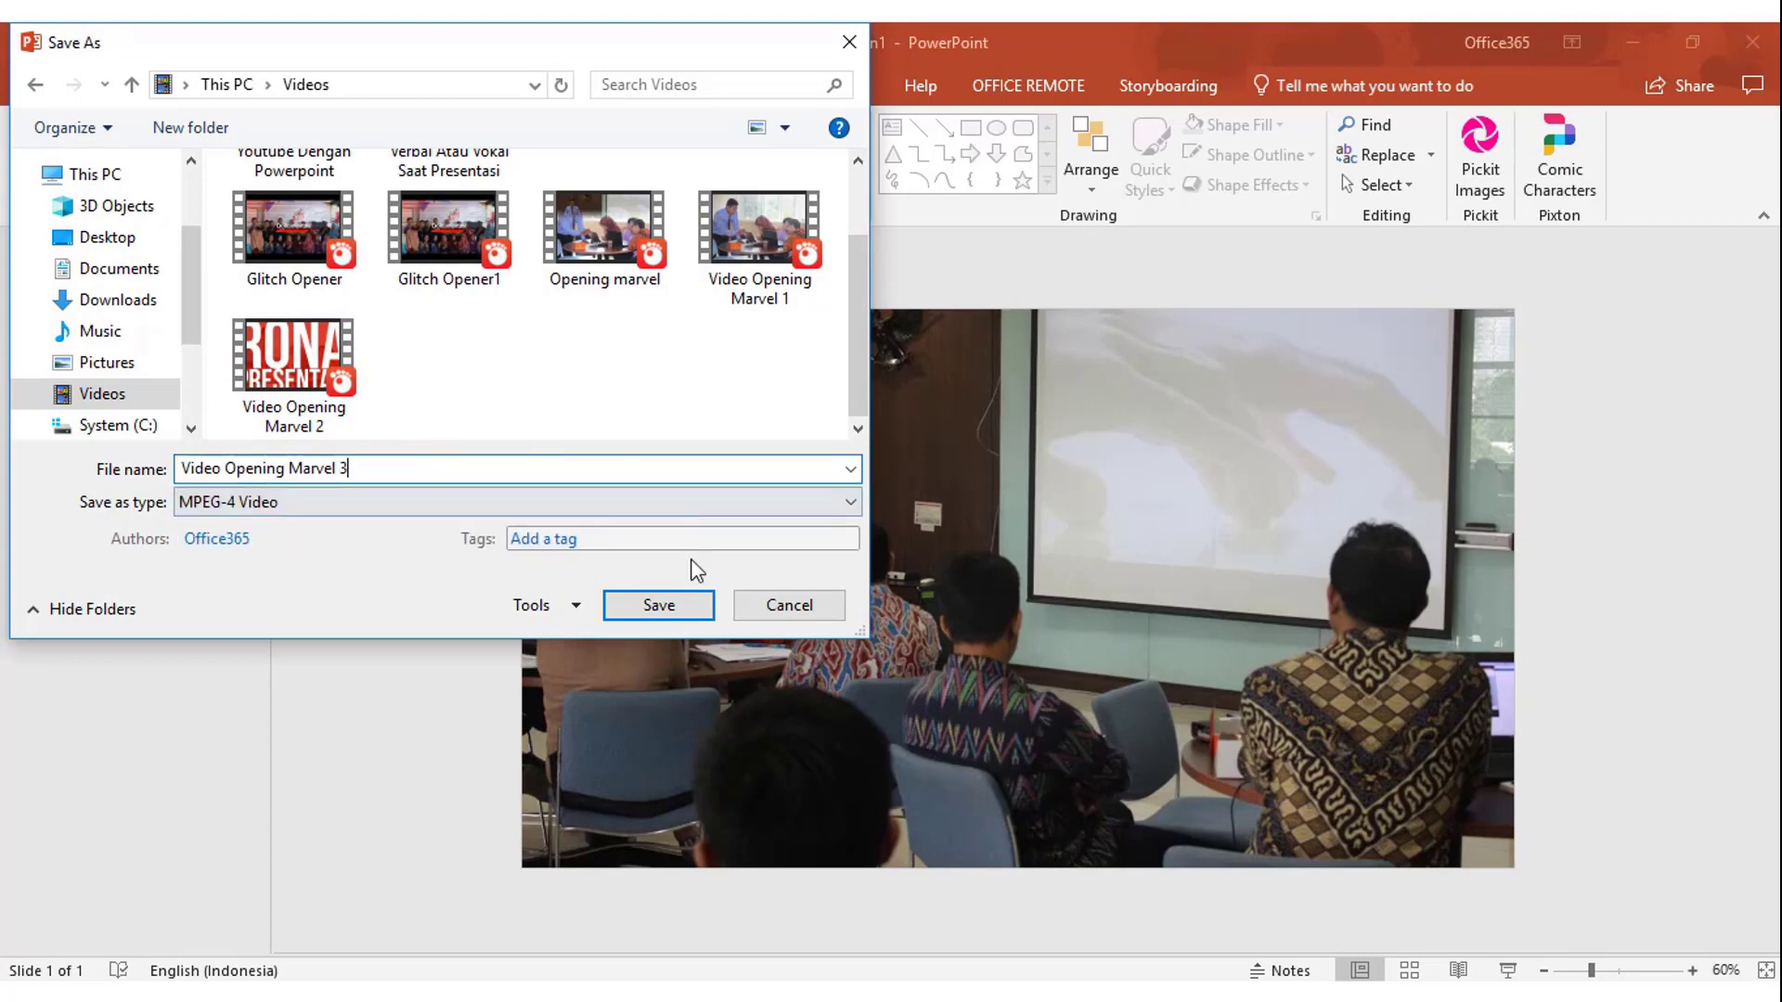
{"action": "left_click", "coordinate": [683, 603]}
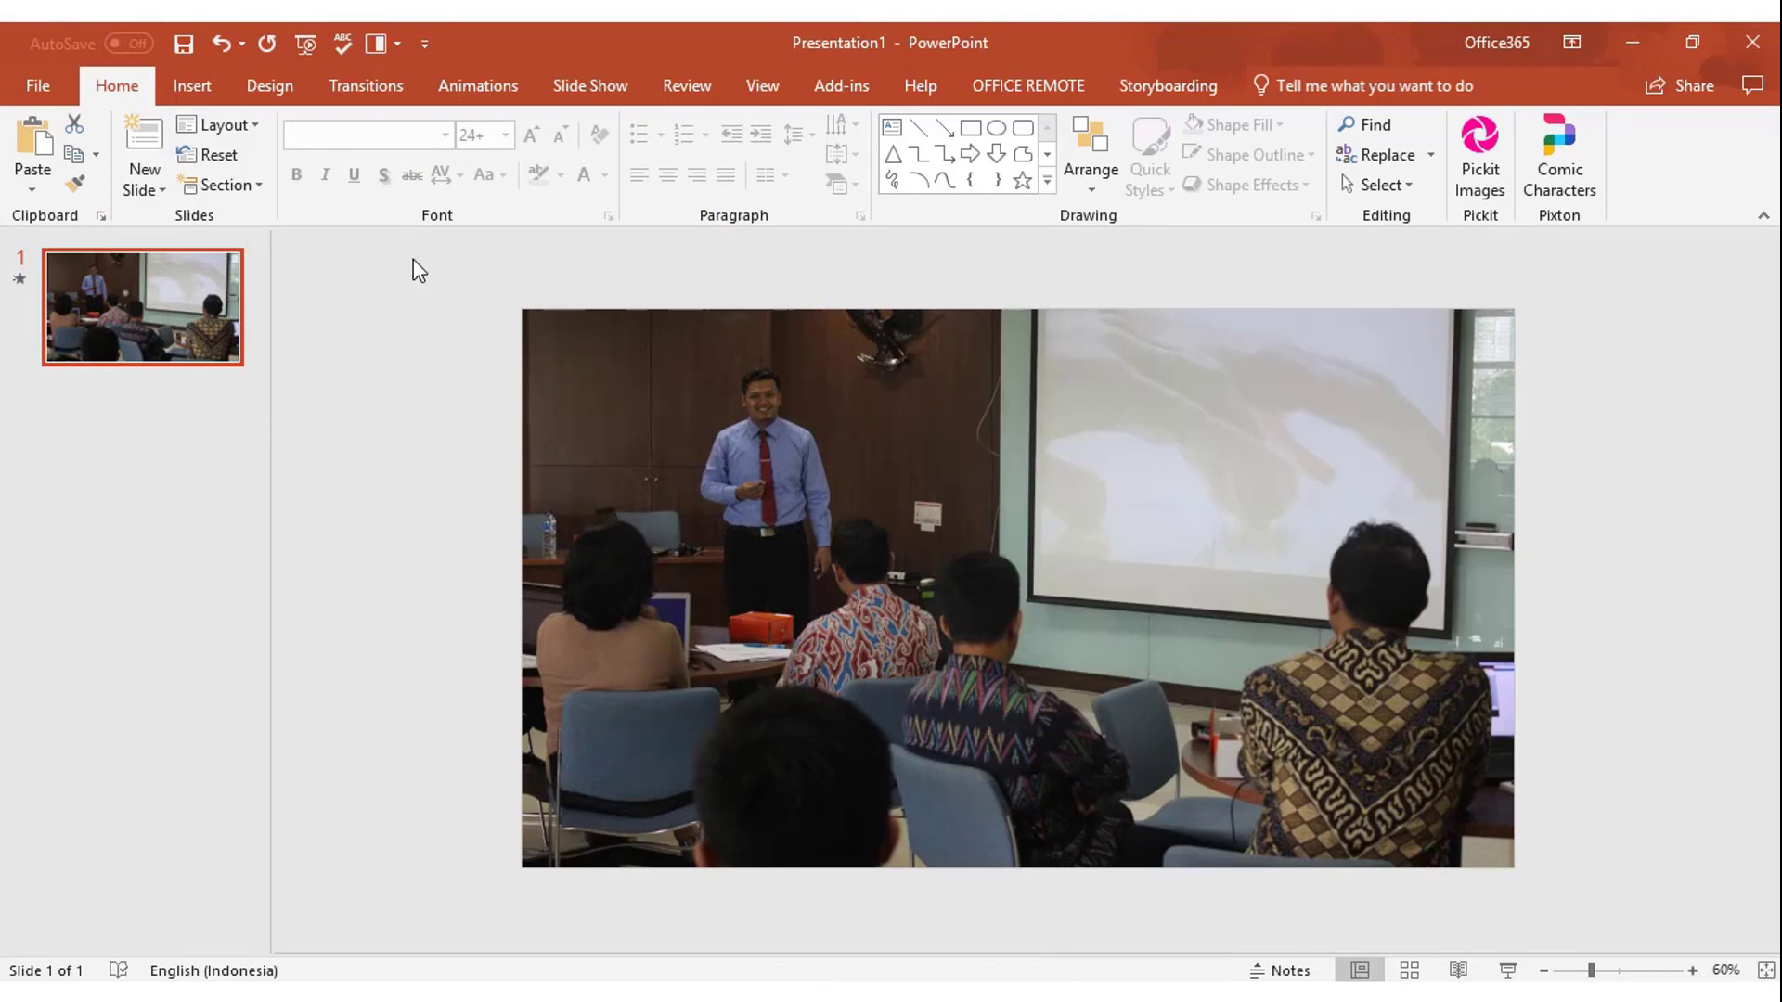
Step: Delete the background picture and insert Video Opening Marvel 3 from the Videos folder
{"action": "left_click_drag", "start_coordinate": [415, 262], "coordinate": [1742, 932]}
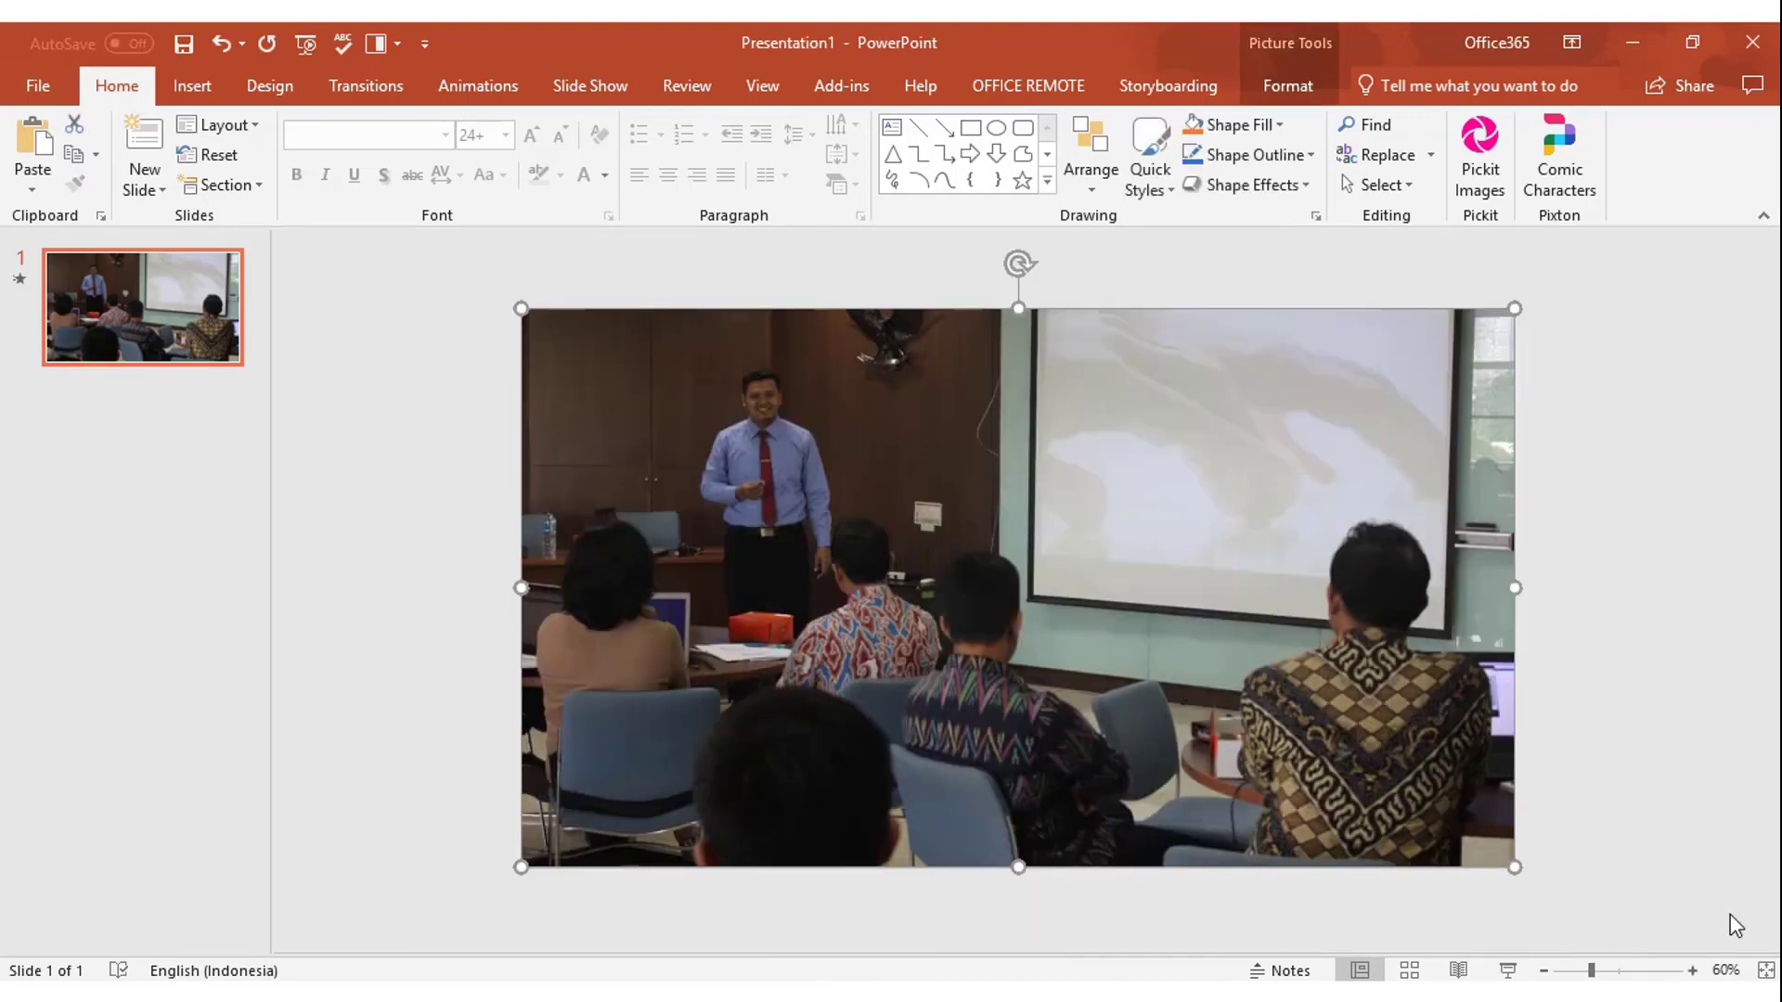
{"action": "key", "text": "Delete"}
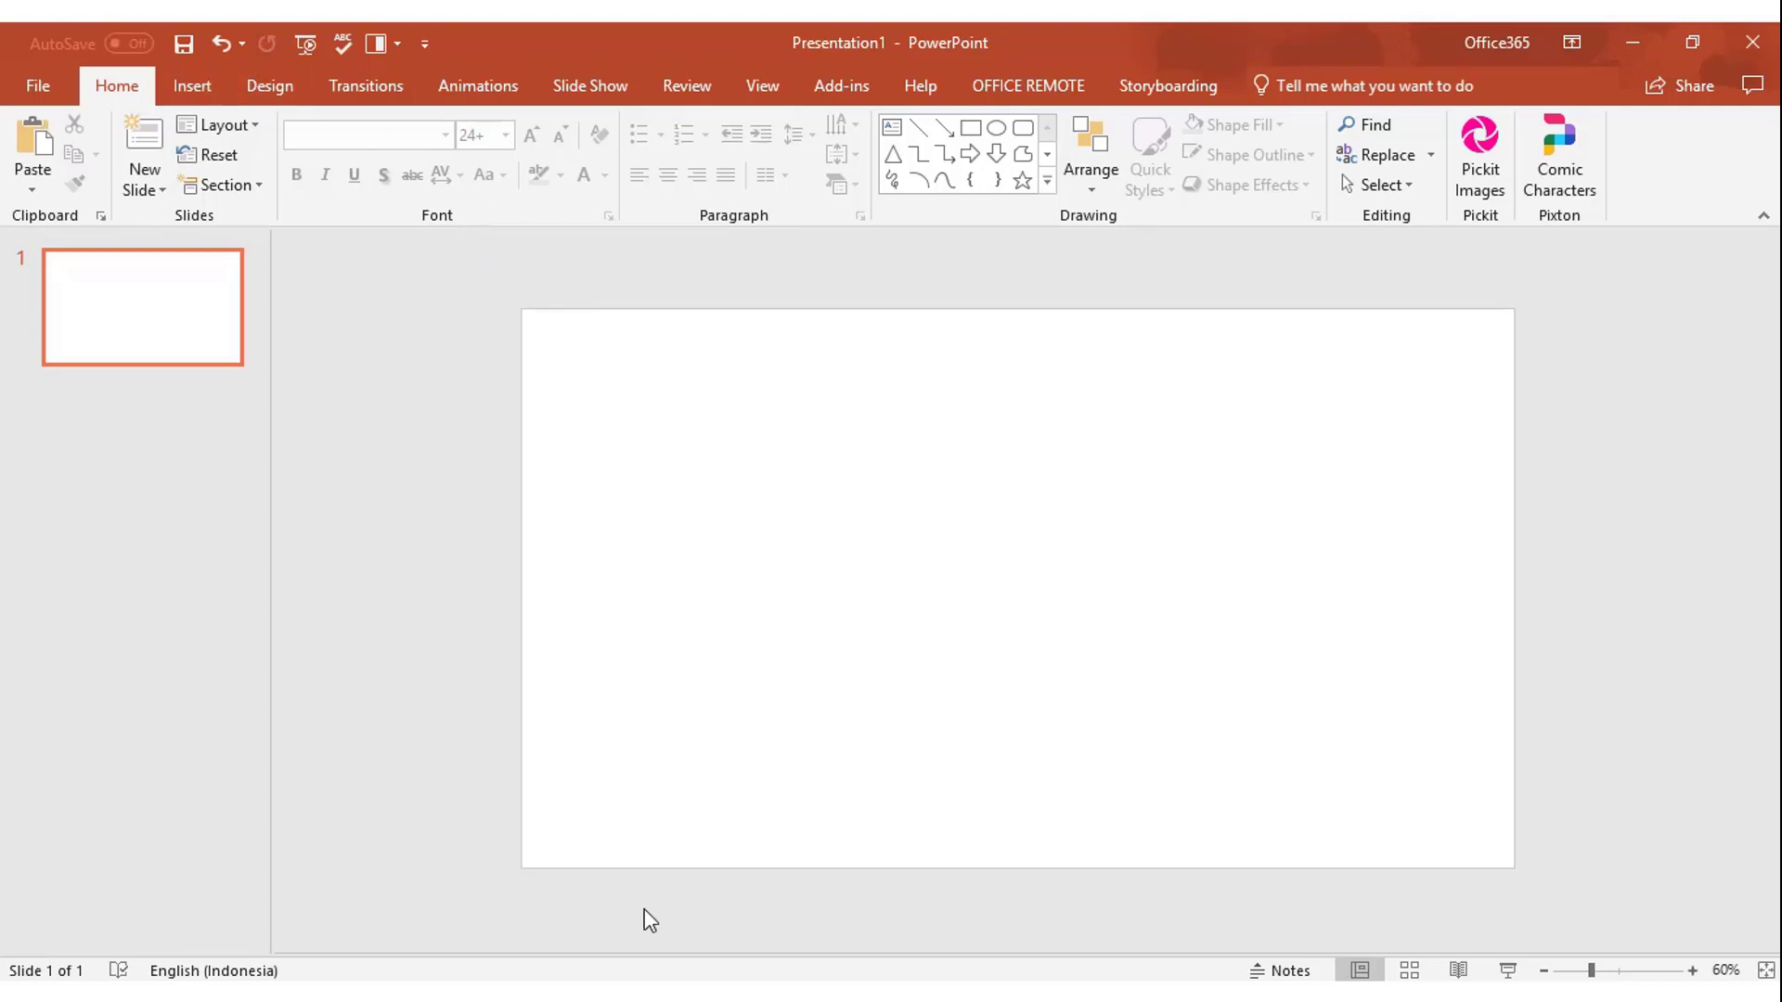
{"action": "left_click", "coordinate": [212, 87]}
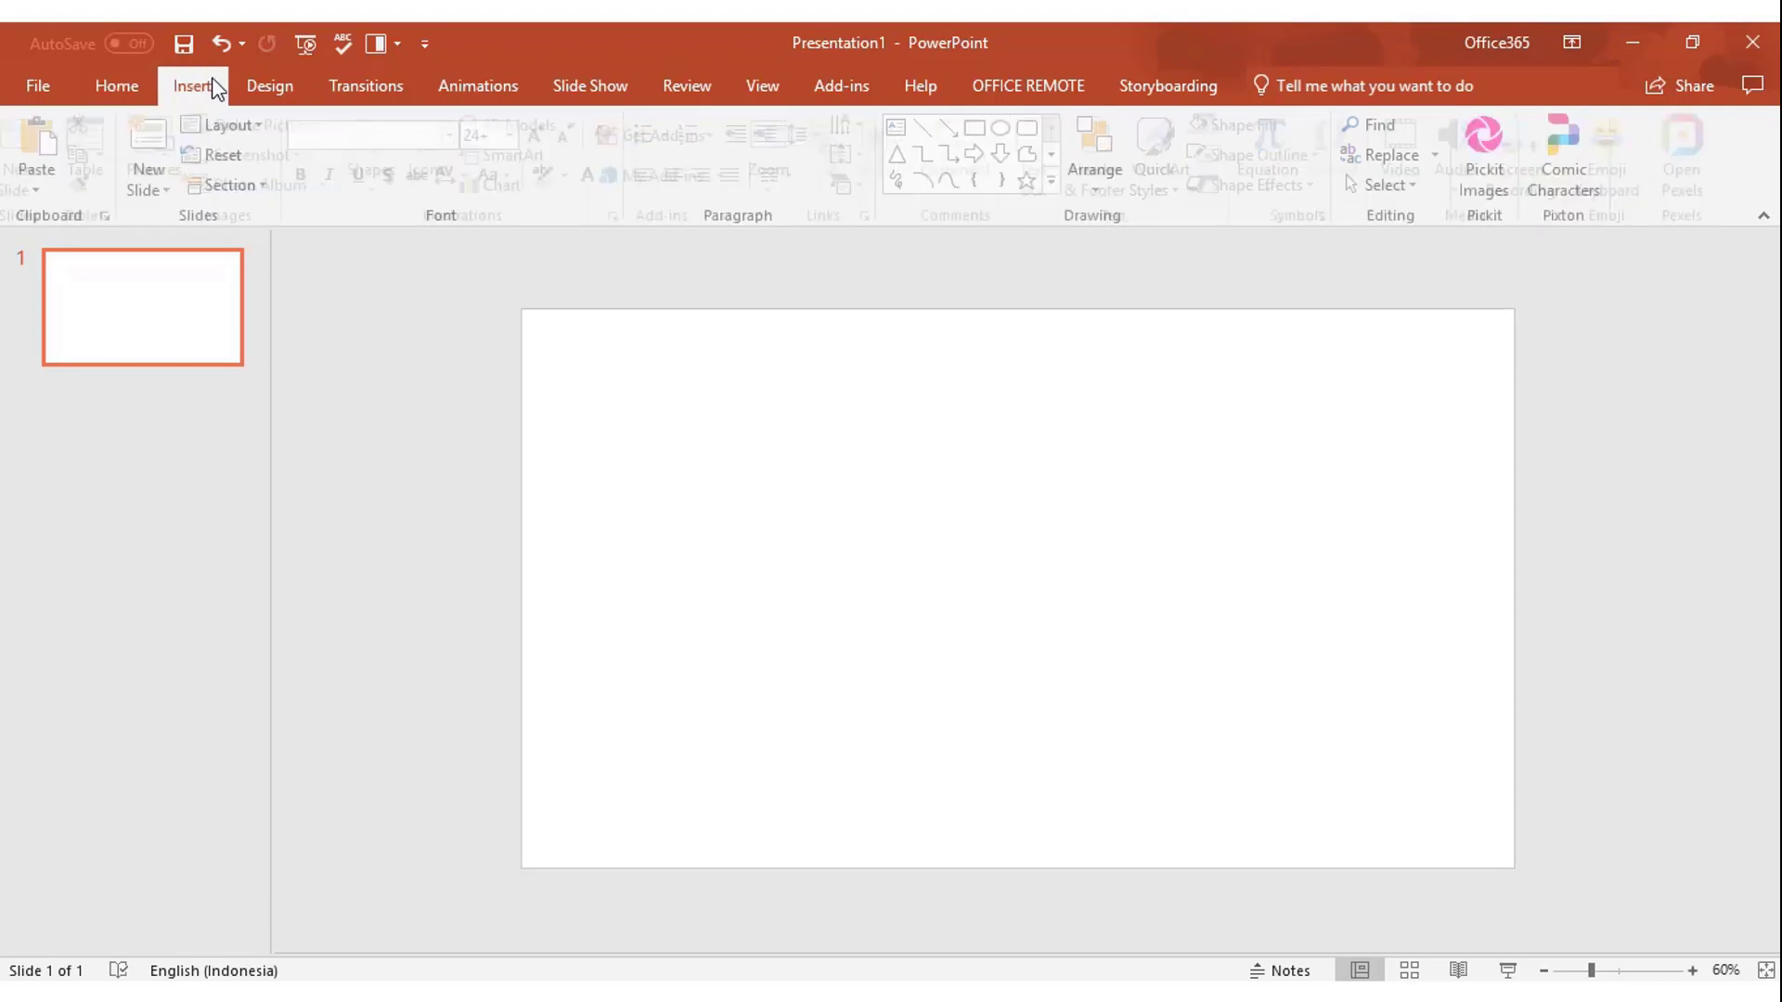
{"action": "left_click", "coordinate": [1426, 189]}
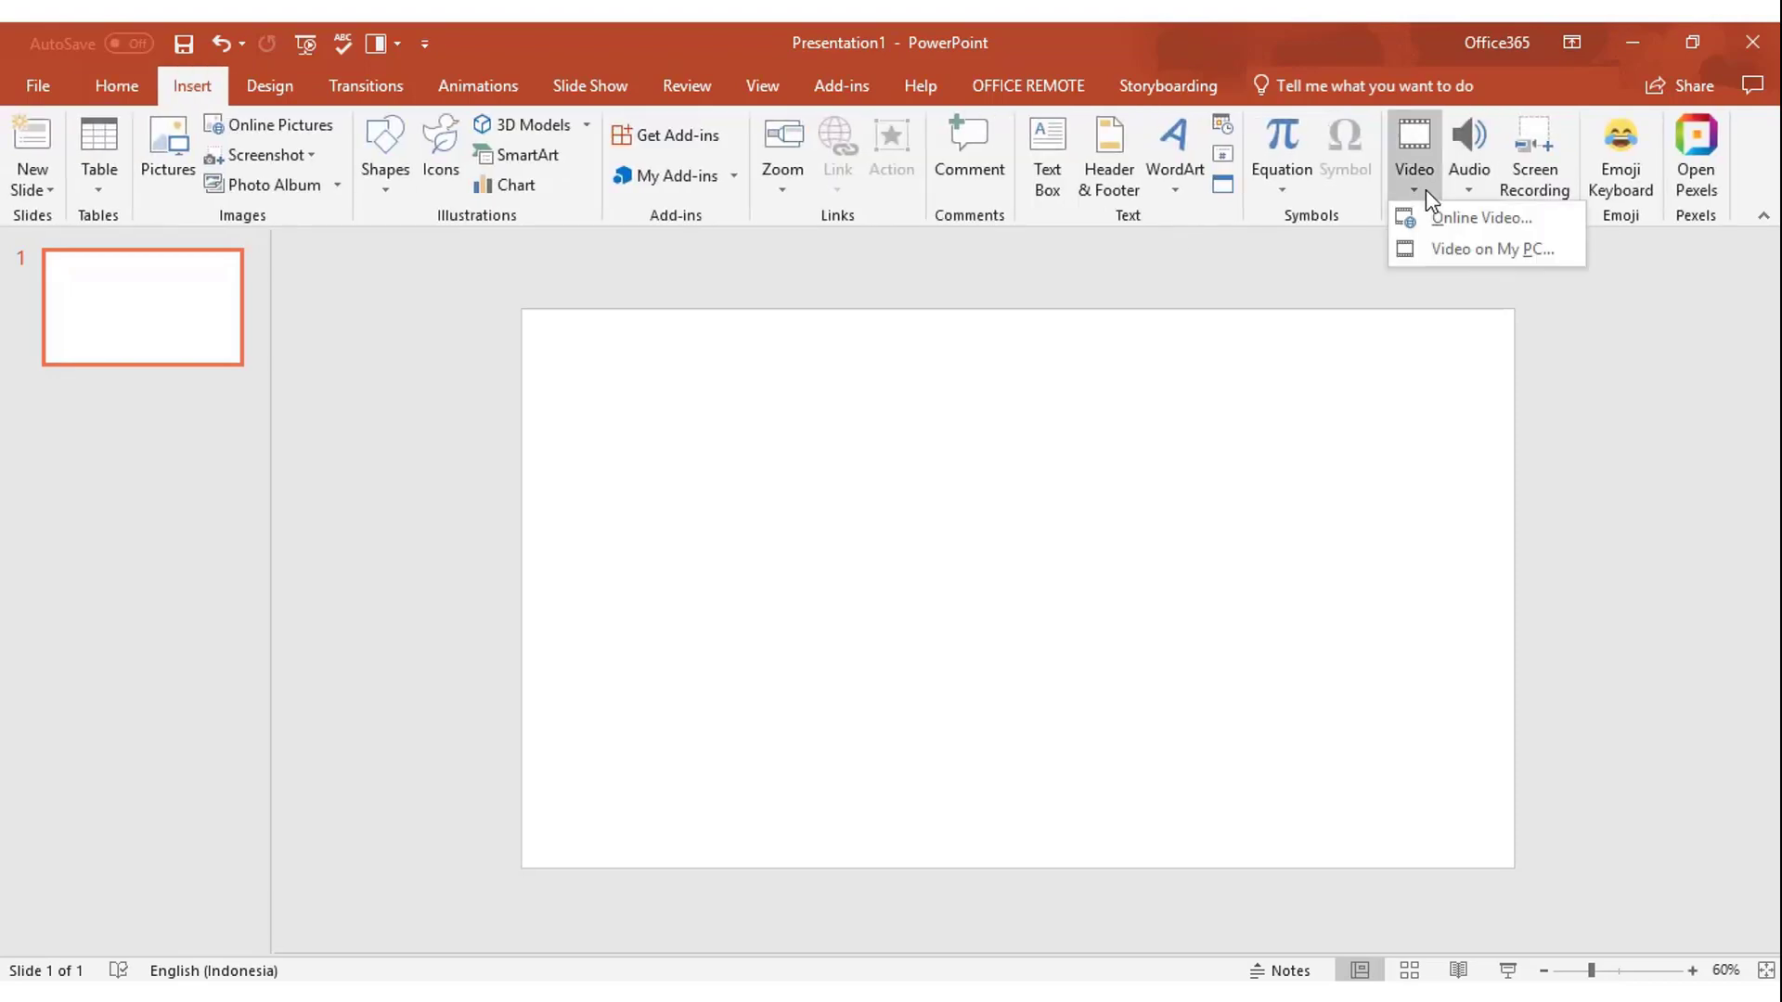
{"action": "left_click", "coordinate": [1478, 251]}
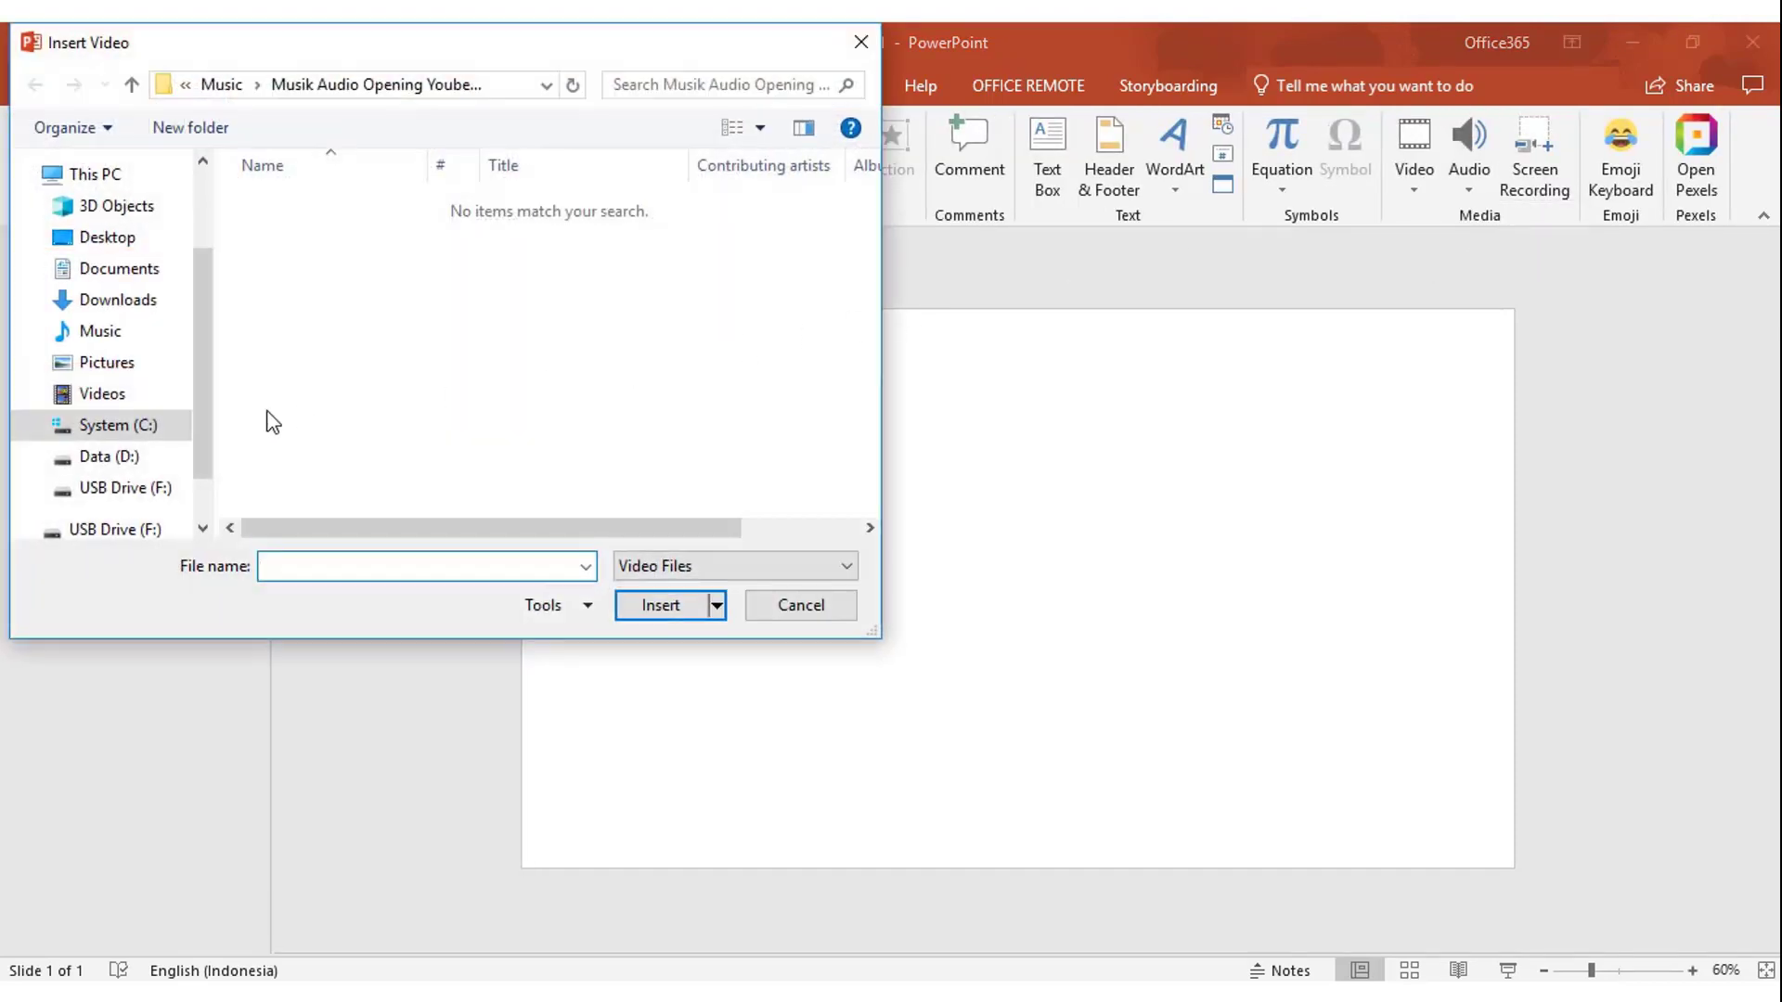
{"action": "left_click", "coordinate": [132, 397]}
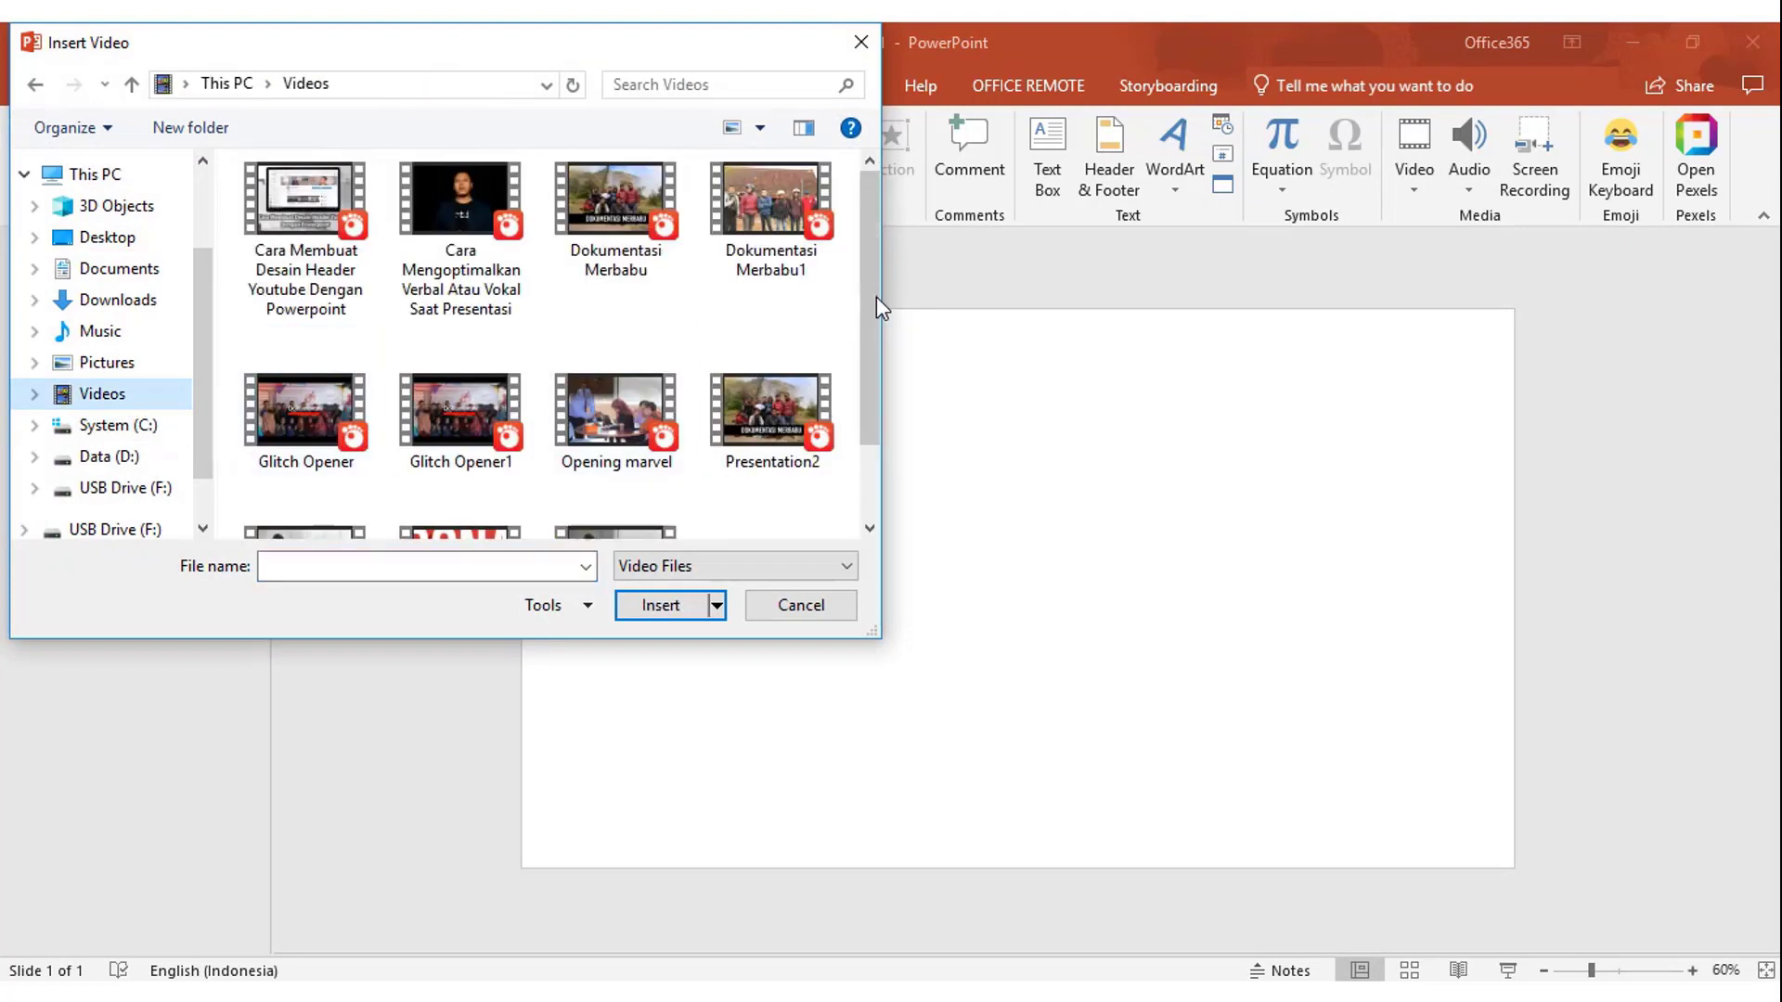
{"action": "left_click_drag", "start_coordinate": [876, 297], "coordinate": [854, 443]}
{"action": "left_click", "coordinate": [655, 446]}
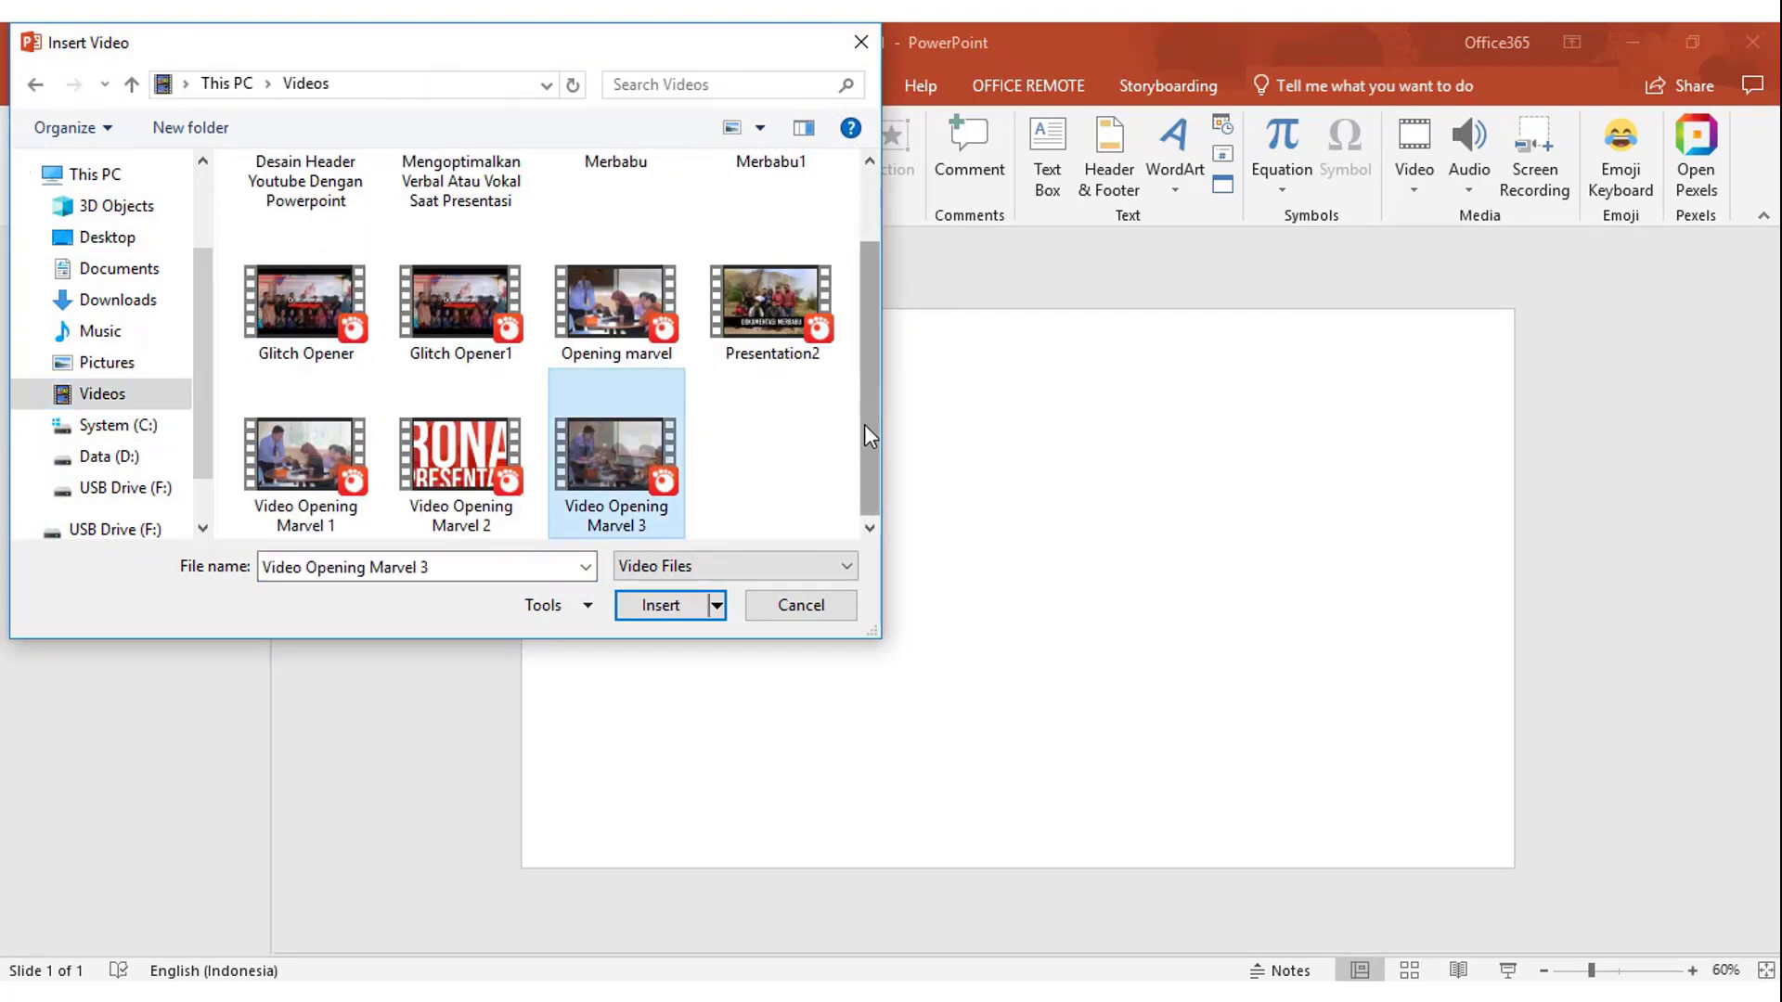
{"action": "left_click", "coordinate": [681, 613]}
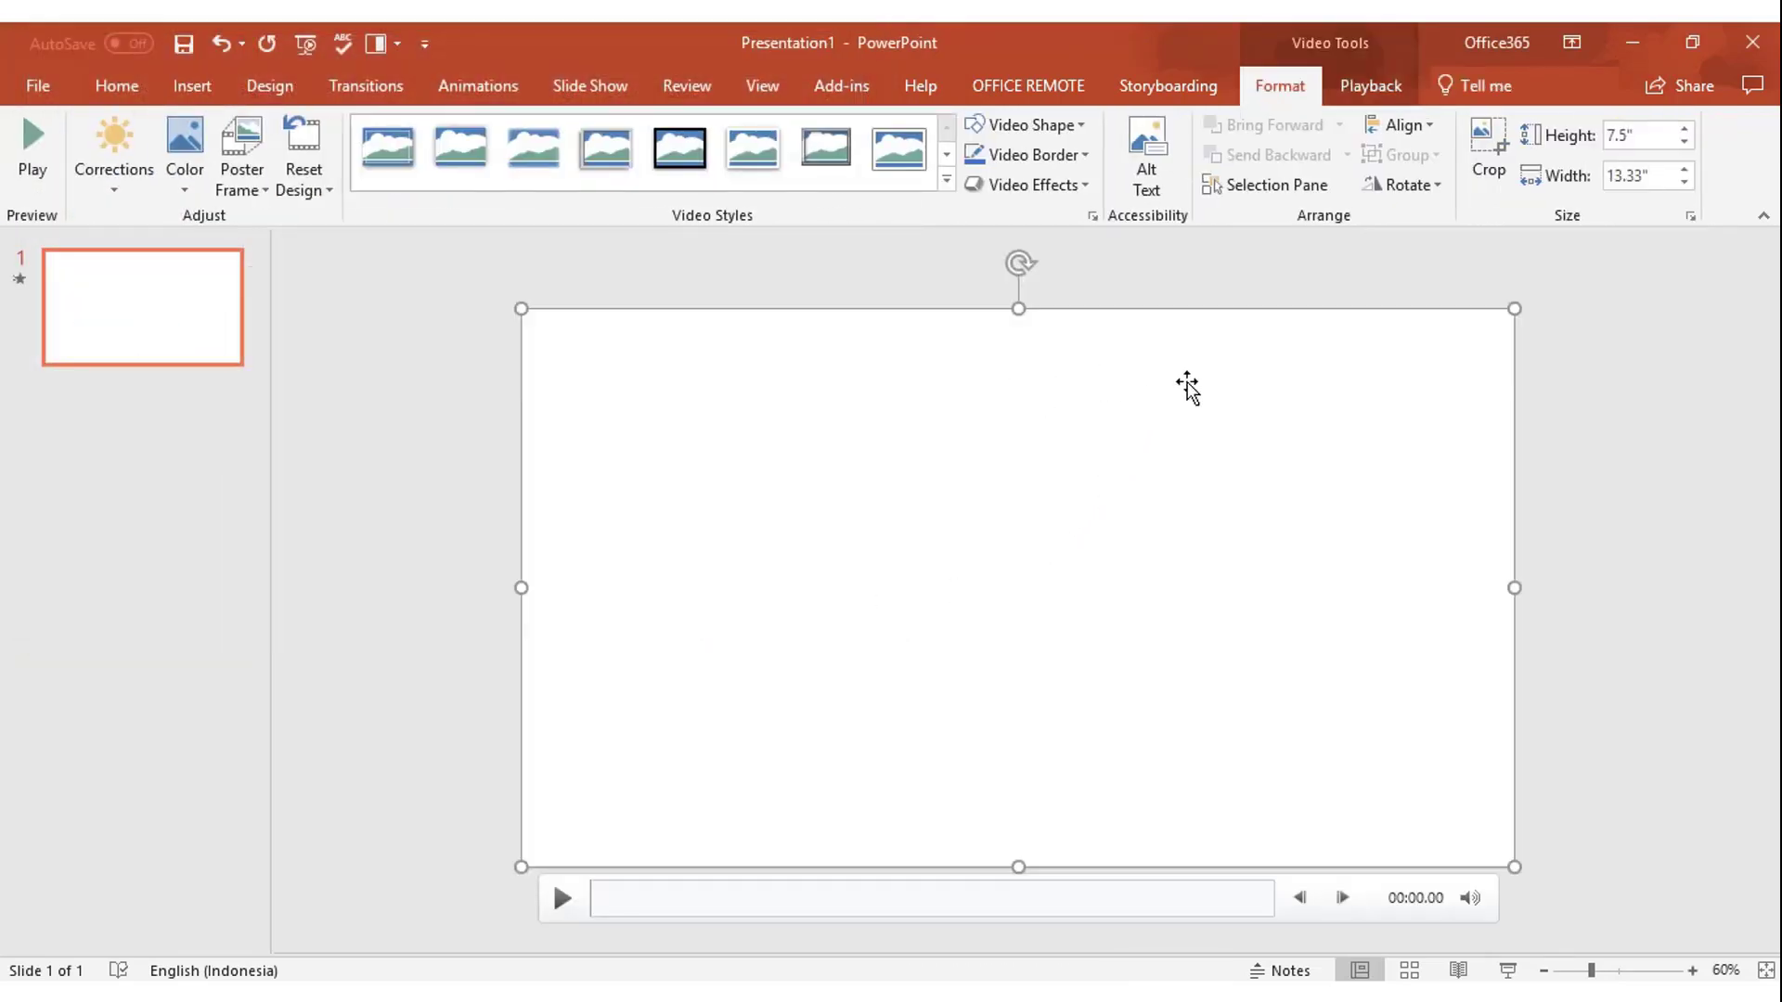
Step: Set the slide 1 video's playback to start Automatically
{"action": "left_click", "coordinate": [1385, 91]}
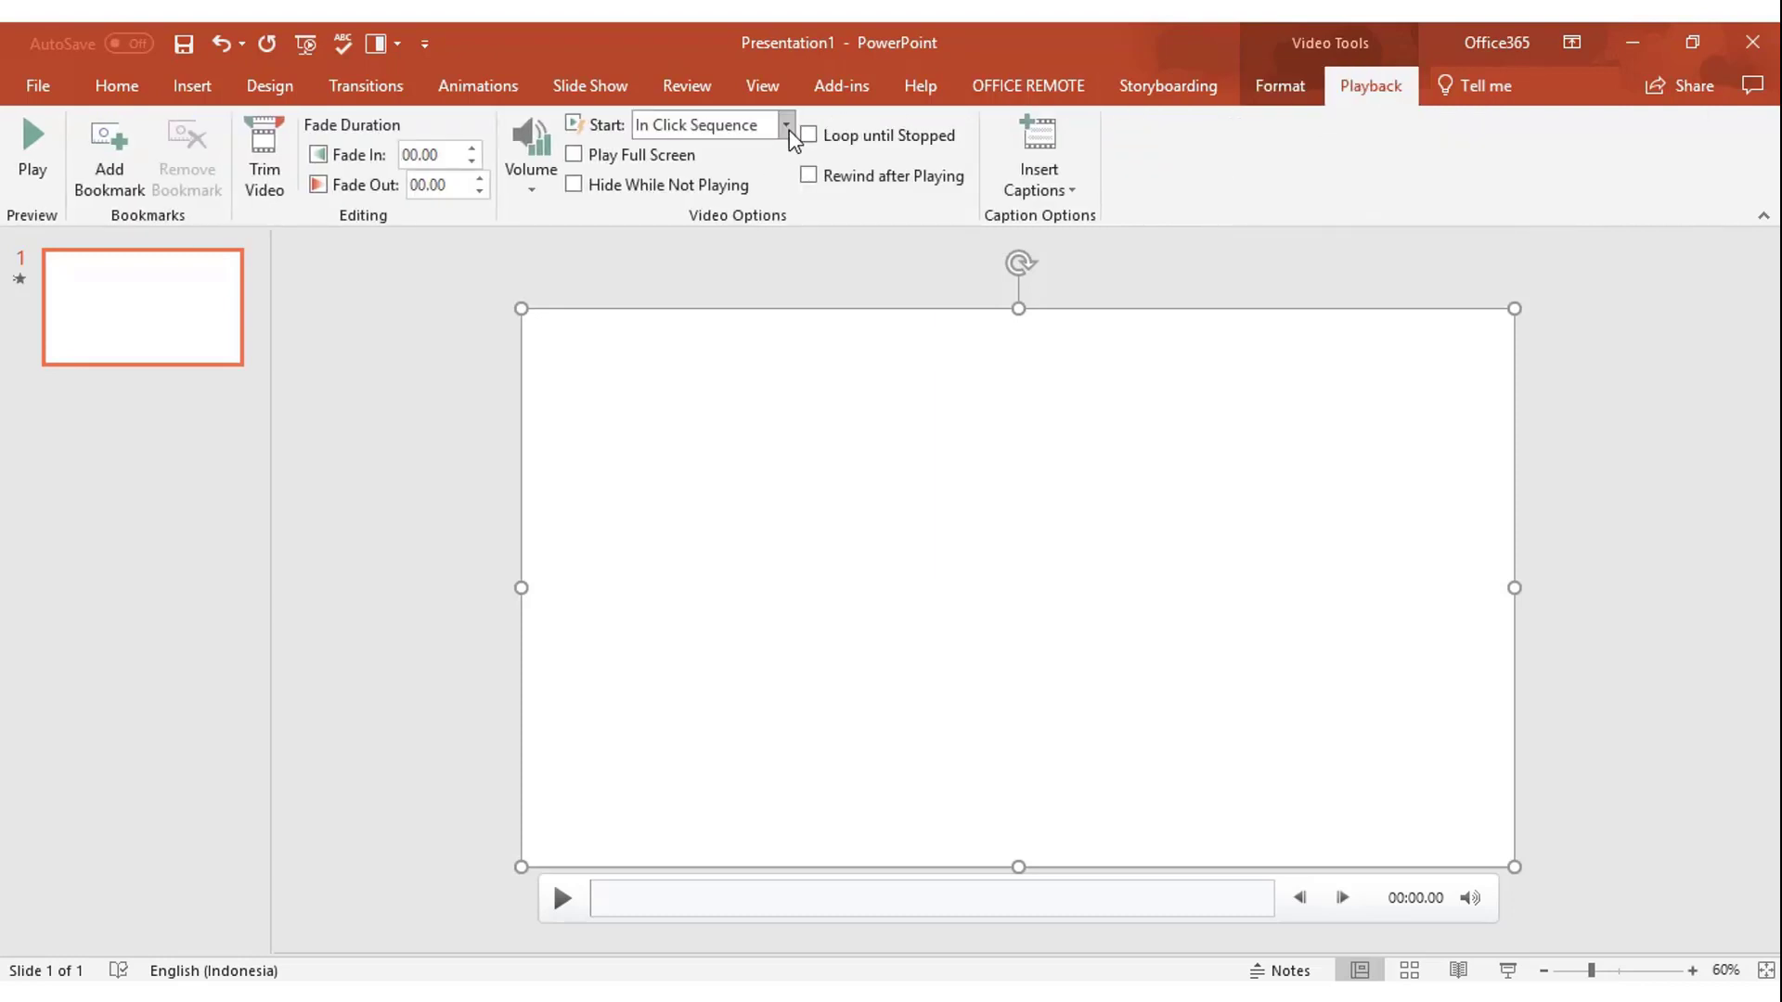
{"action": "left_click", "coordinate": [787, 126]}
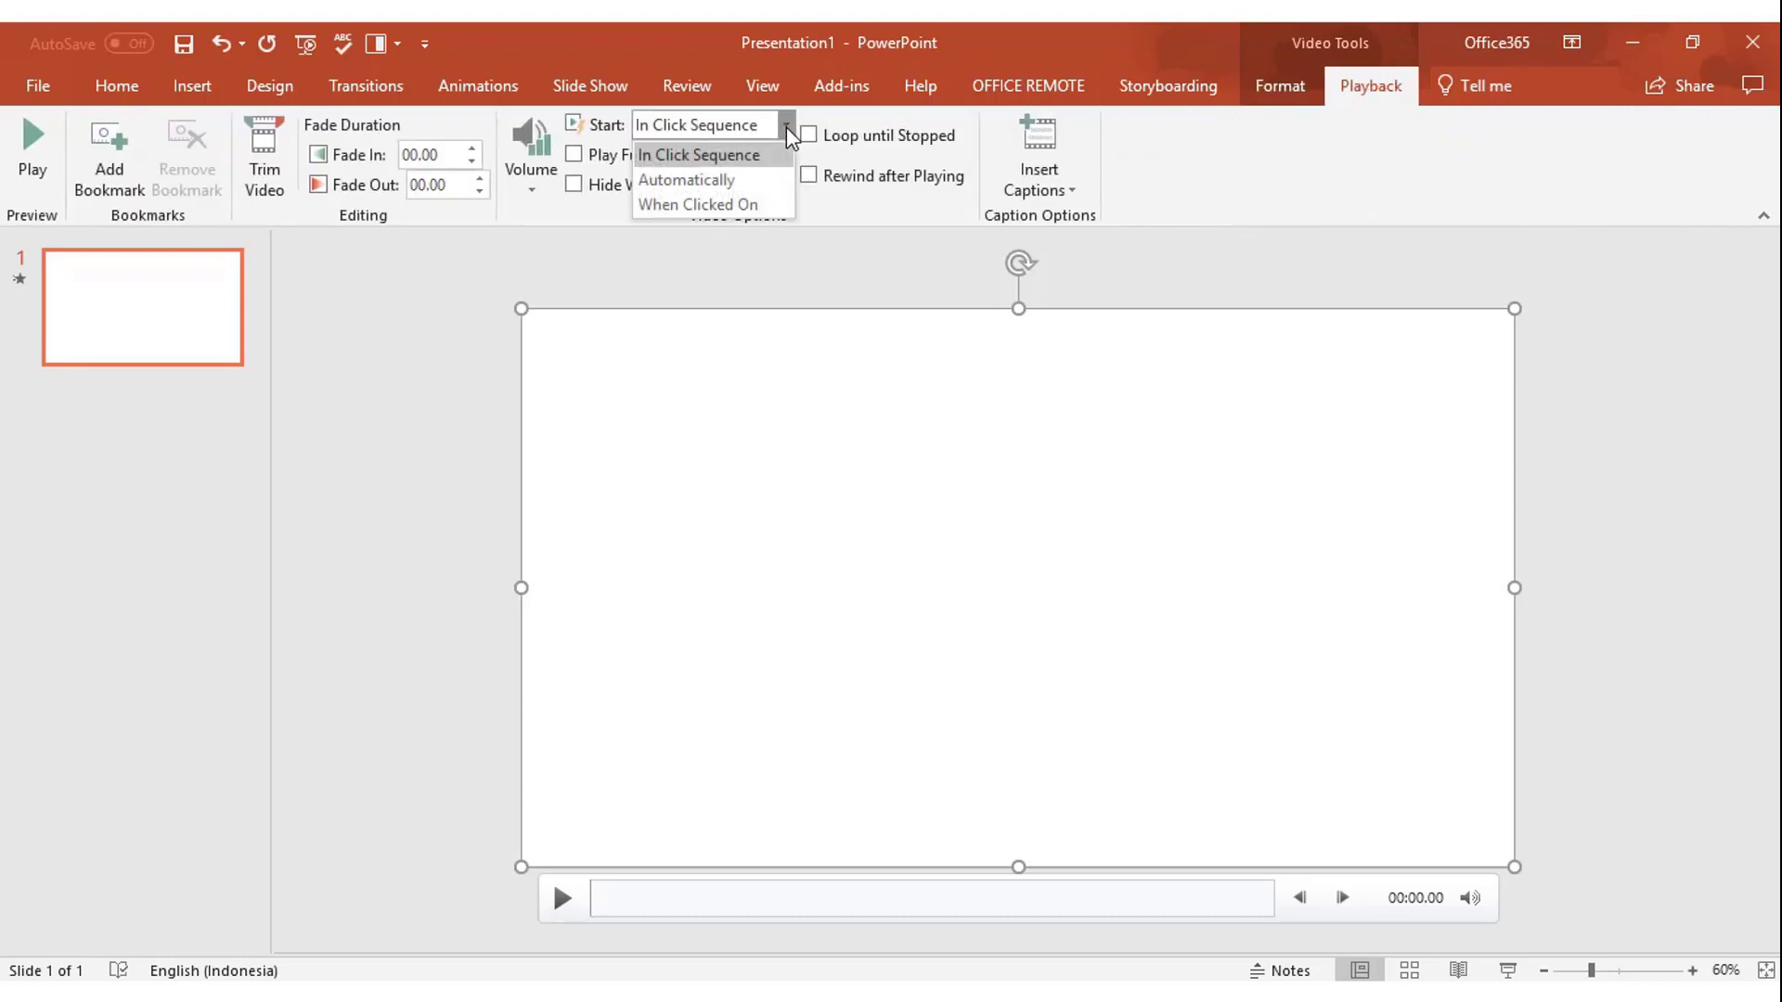
{"action": "left_click", "coordinate": [761, 181]}
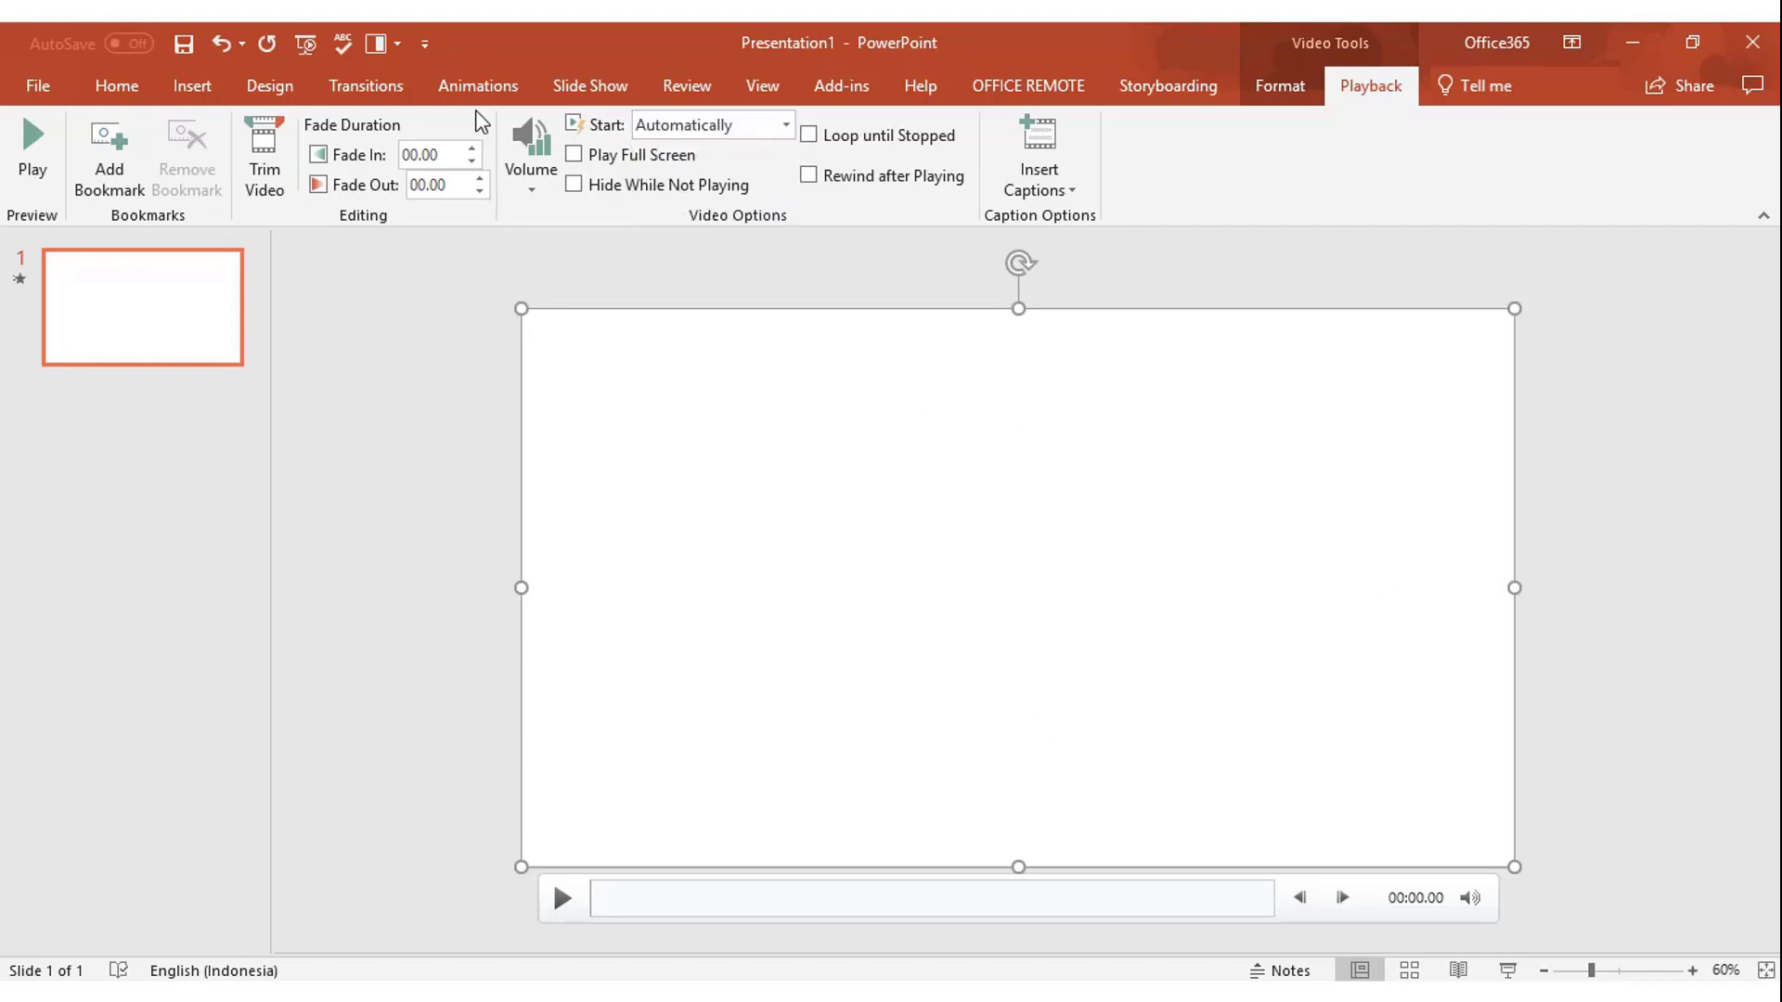
Step: Set the video's Play animation to start With Previous, removing its click trigger
{"action": "left_click", "coordinate": [478, 85]}
{"action": "left_click", "coordinate": [1493, 124]}
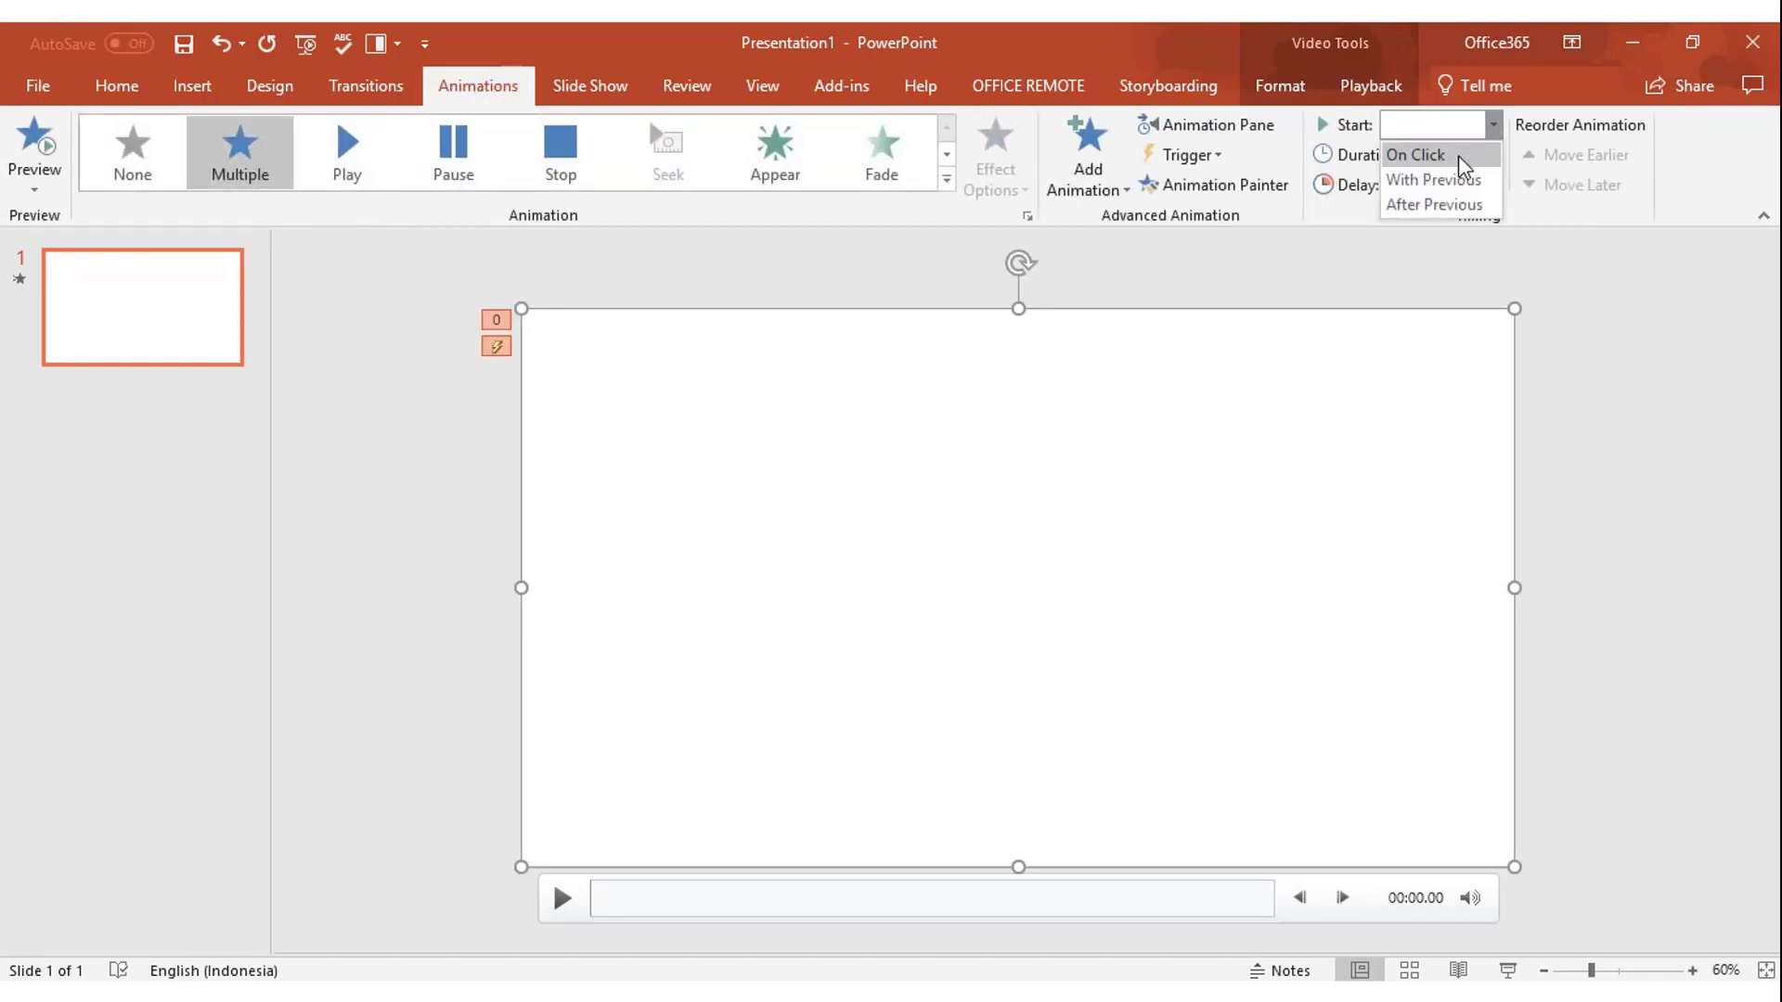
{"action": "left_click", "coordinate": [1441, 179]}
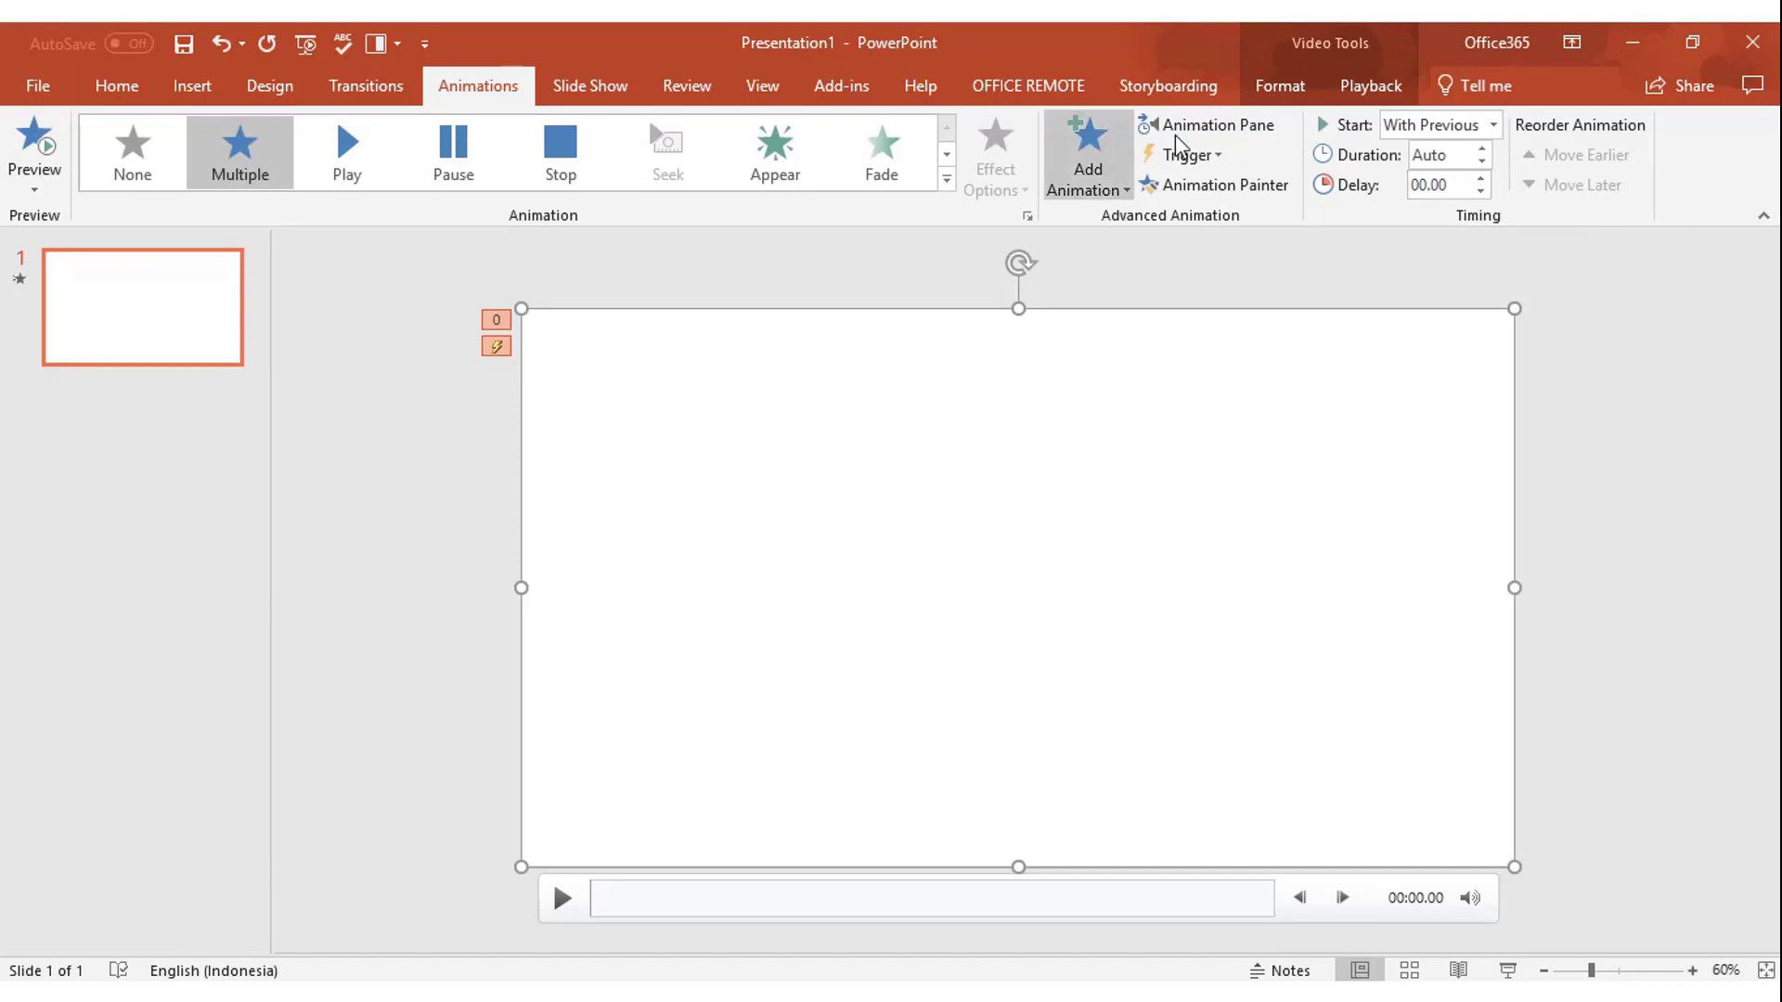
{"action": "left_click", "coordinate": [1218, 124]}
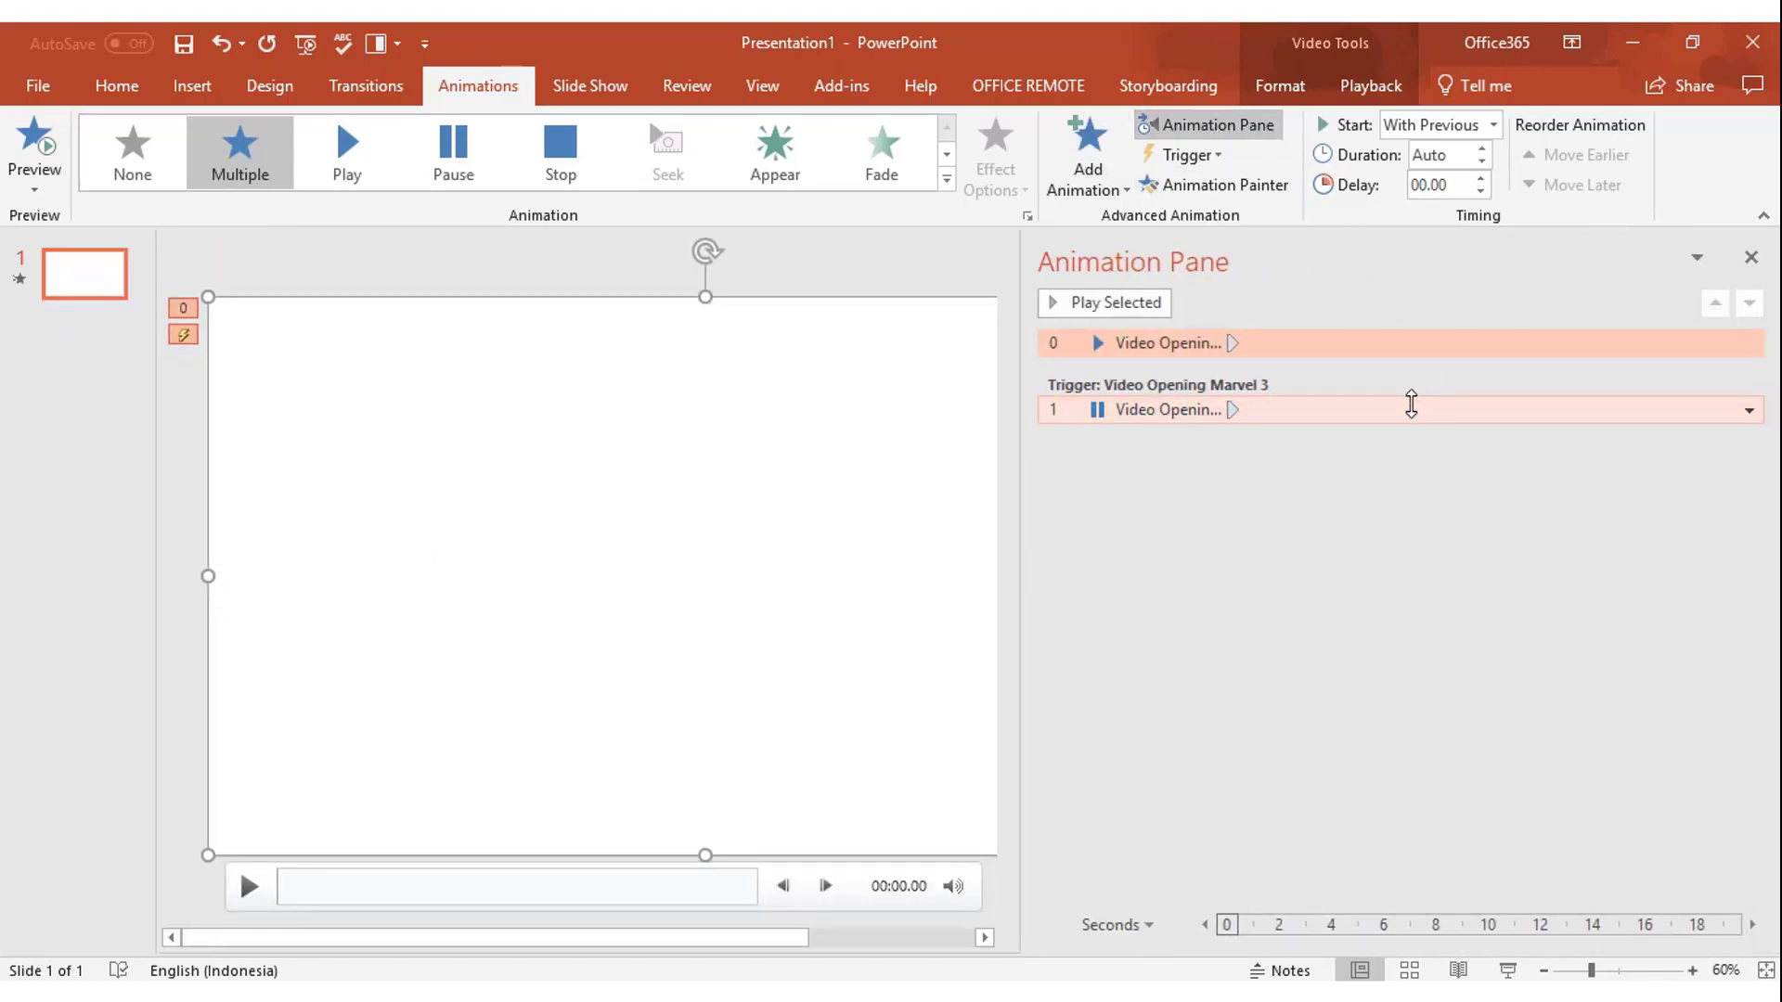
{"action": "left_click_drag", "start_coordinate": [1410, 404], "coordinate": [1416, 351]}
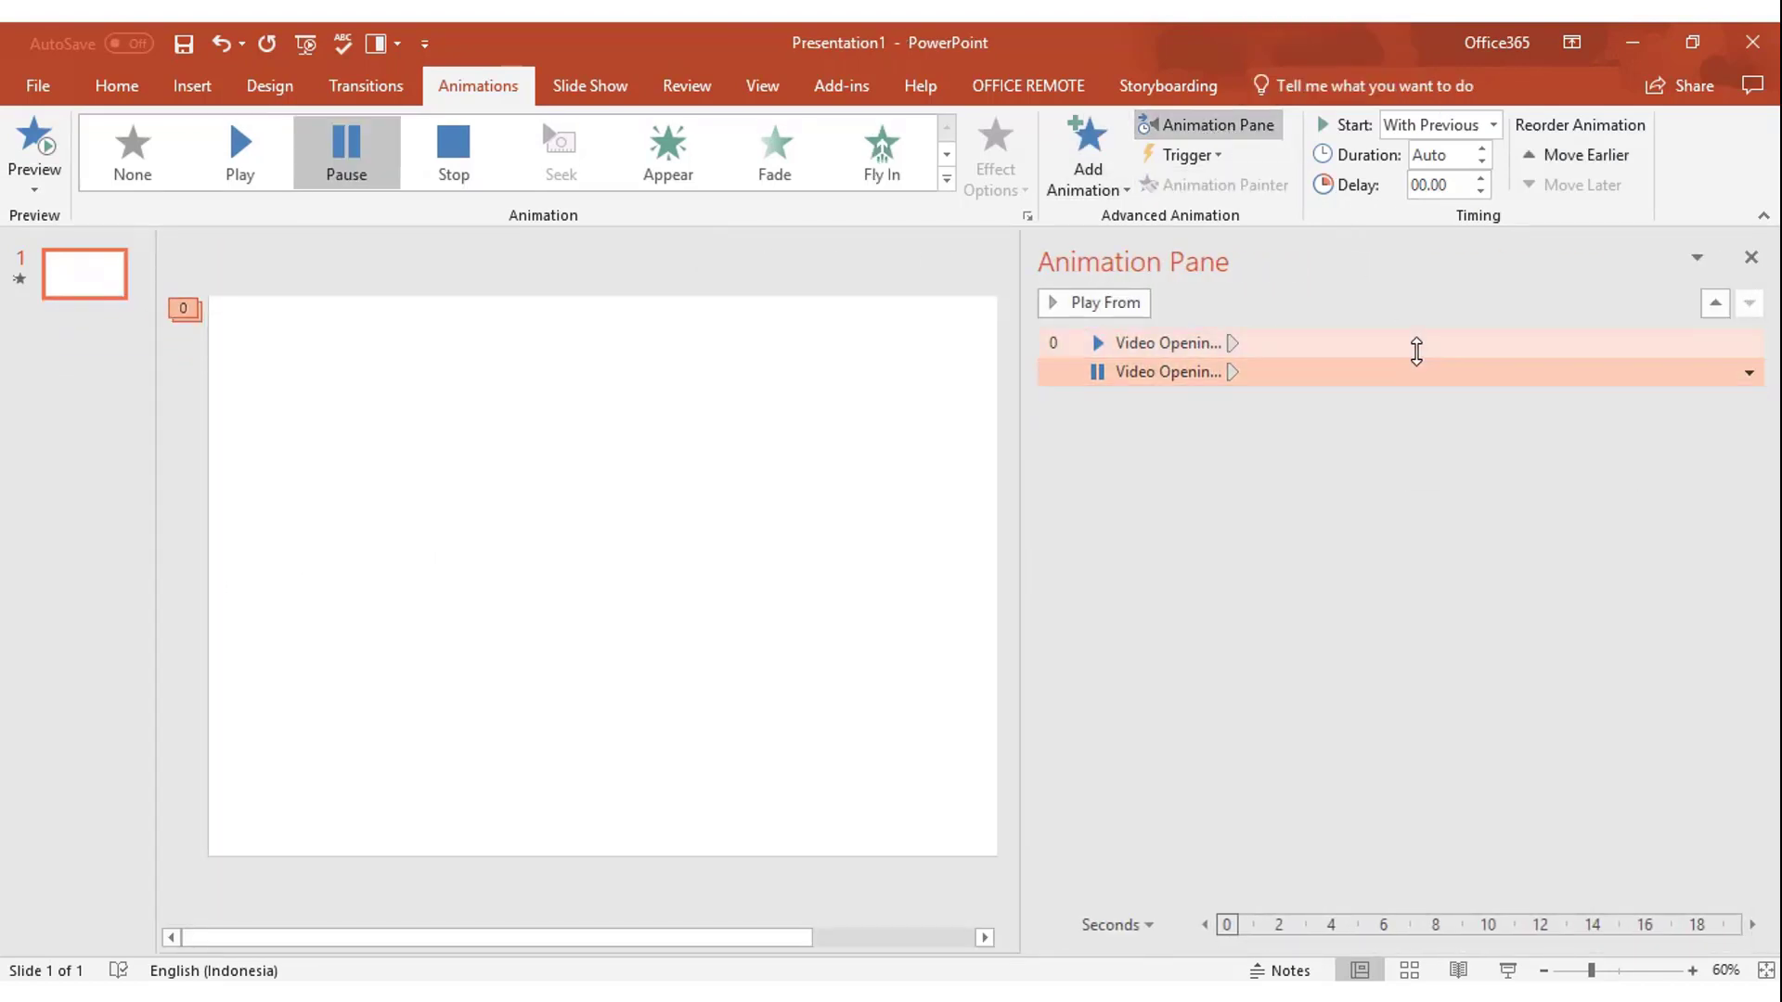
{"action": "left_click", "coordinate": [269, 170]}
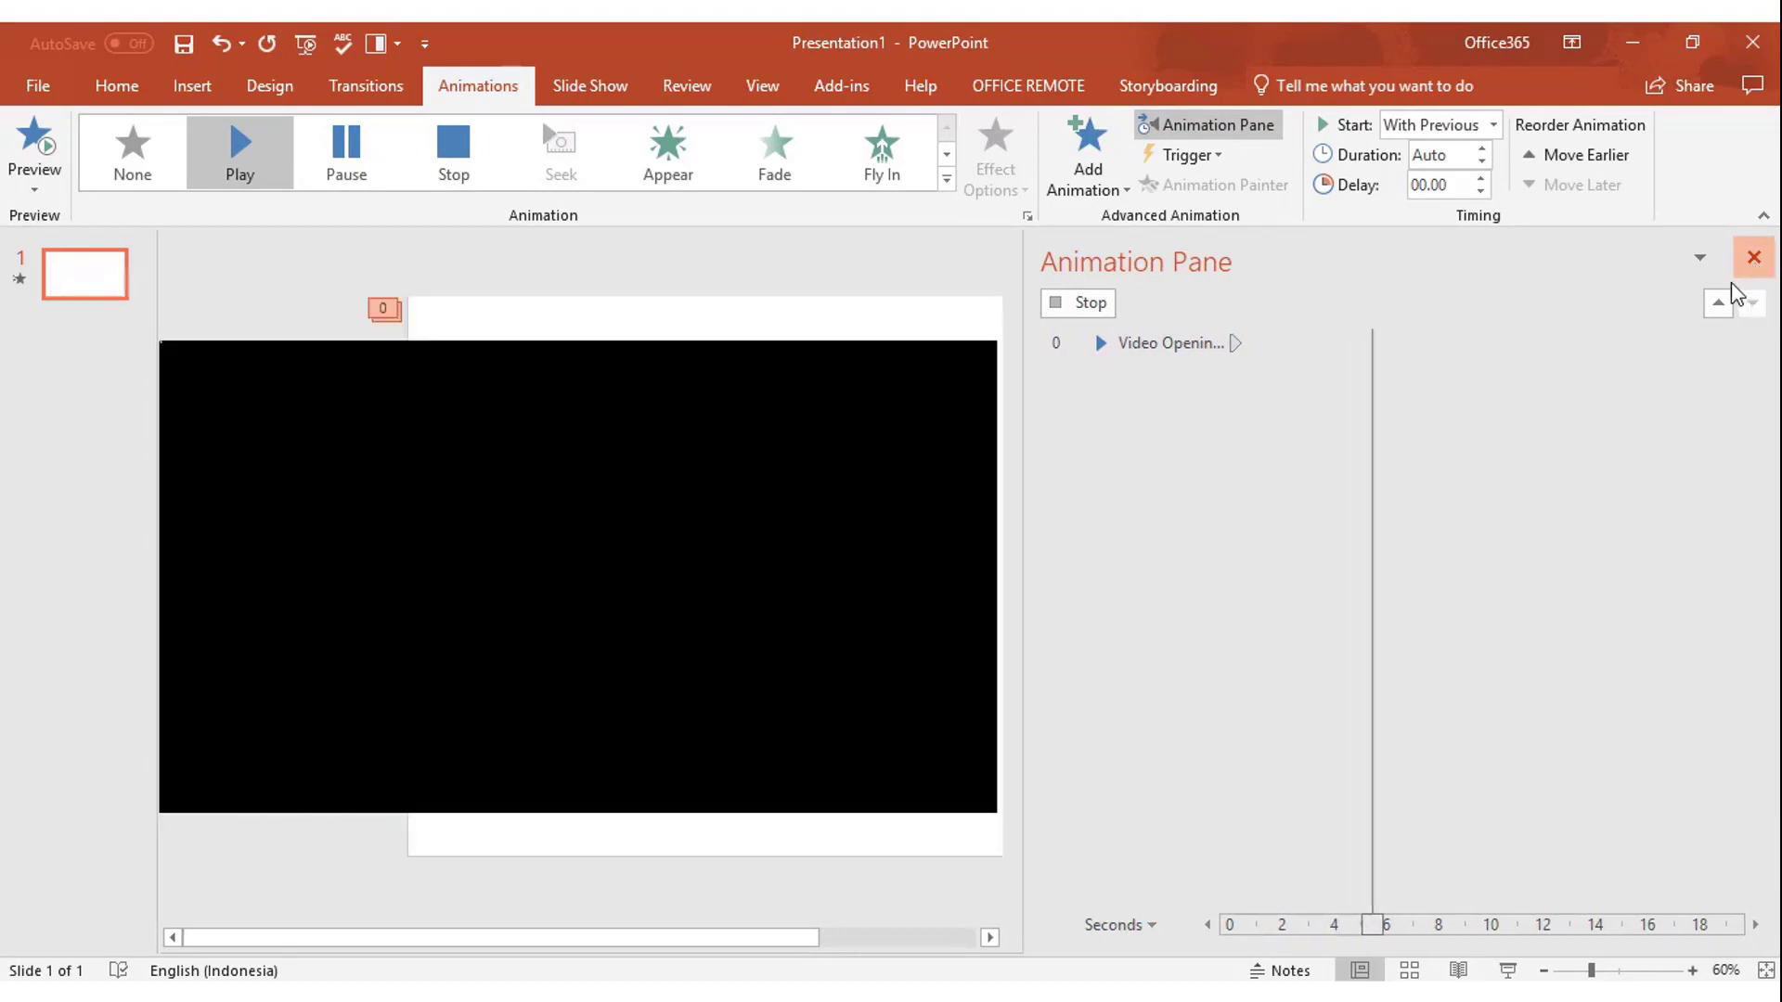
{"action": "left_click", "coordinate": [1751, 260]}
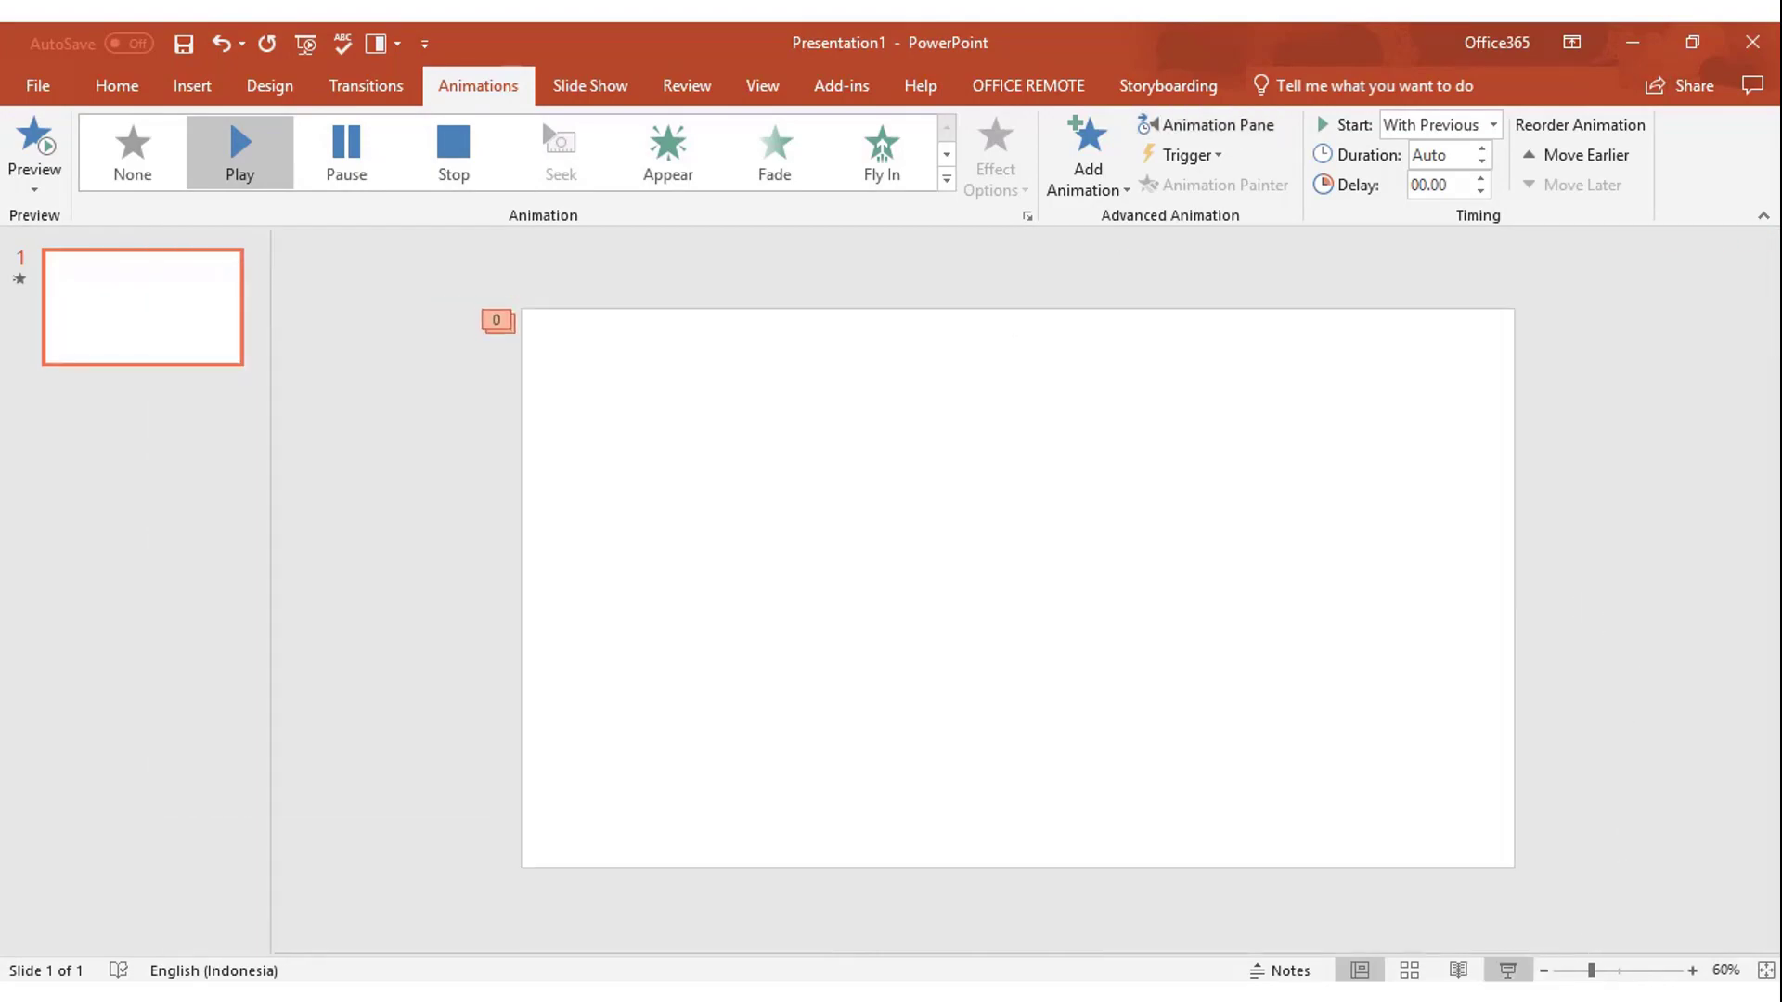
Step: Zoom out to 30% and add a new slide 2 with its placeholders deleted
{"action": "left_click", "coordinate": [1544, 970]}
{"action": "left_click", "coordinate": [1544, 971]}
{"action": "left_click", "coordinate": [1543, 971]}
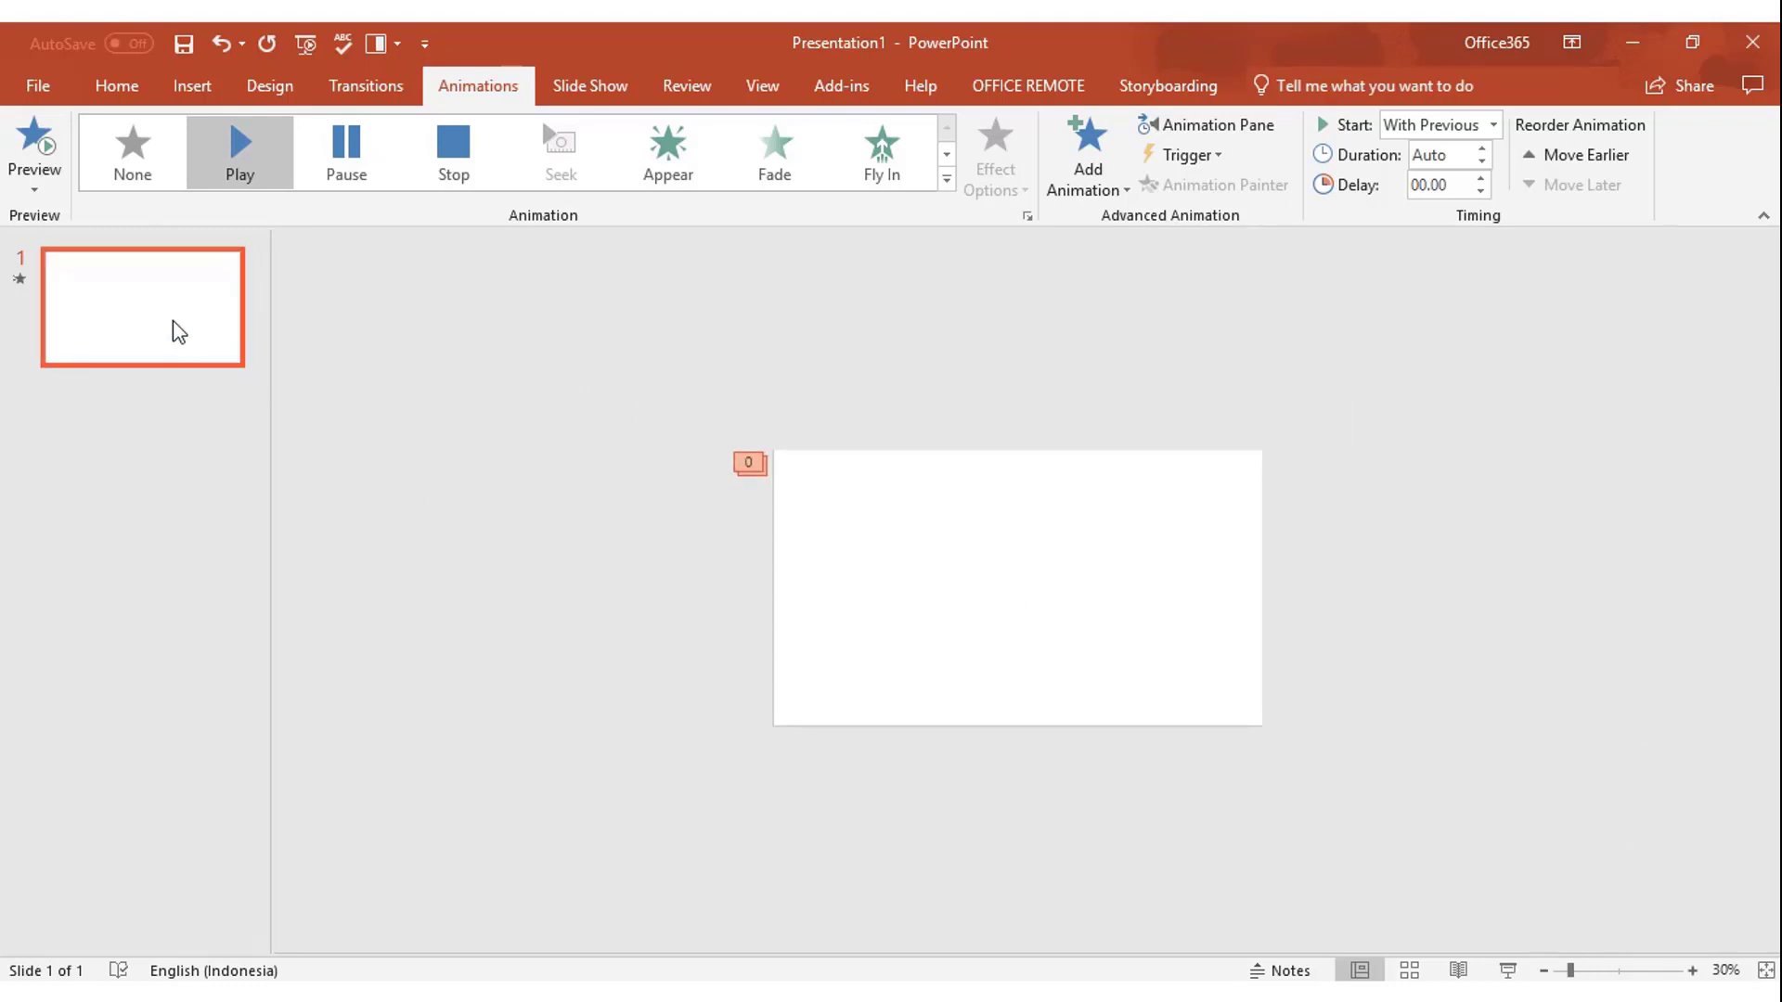
{"action": "key", "text": "ctrl+m"}
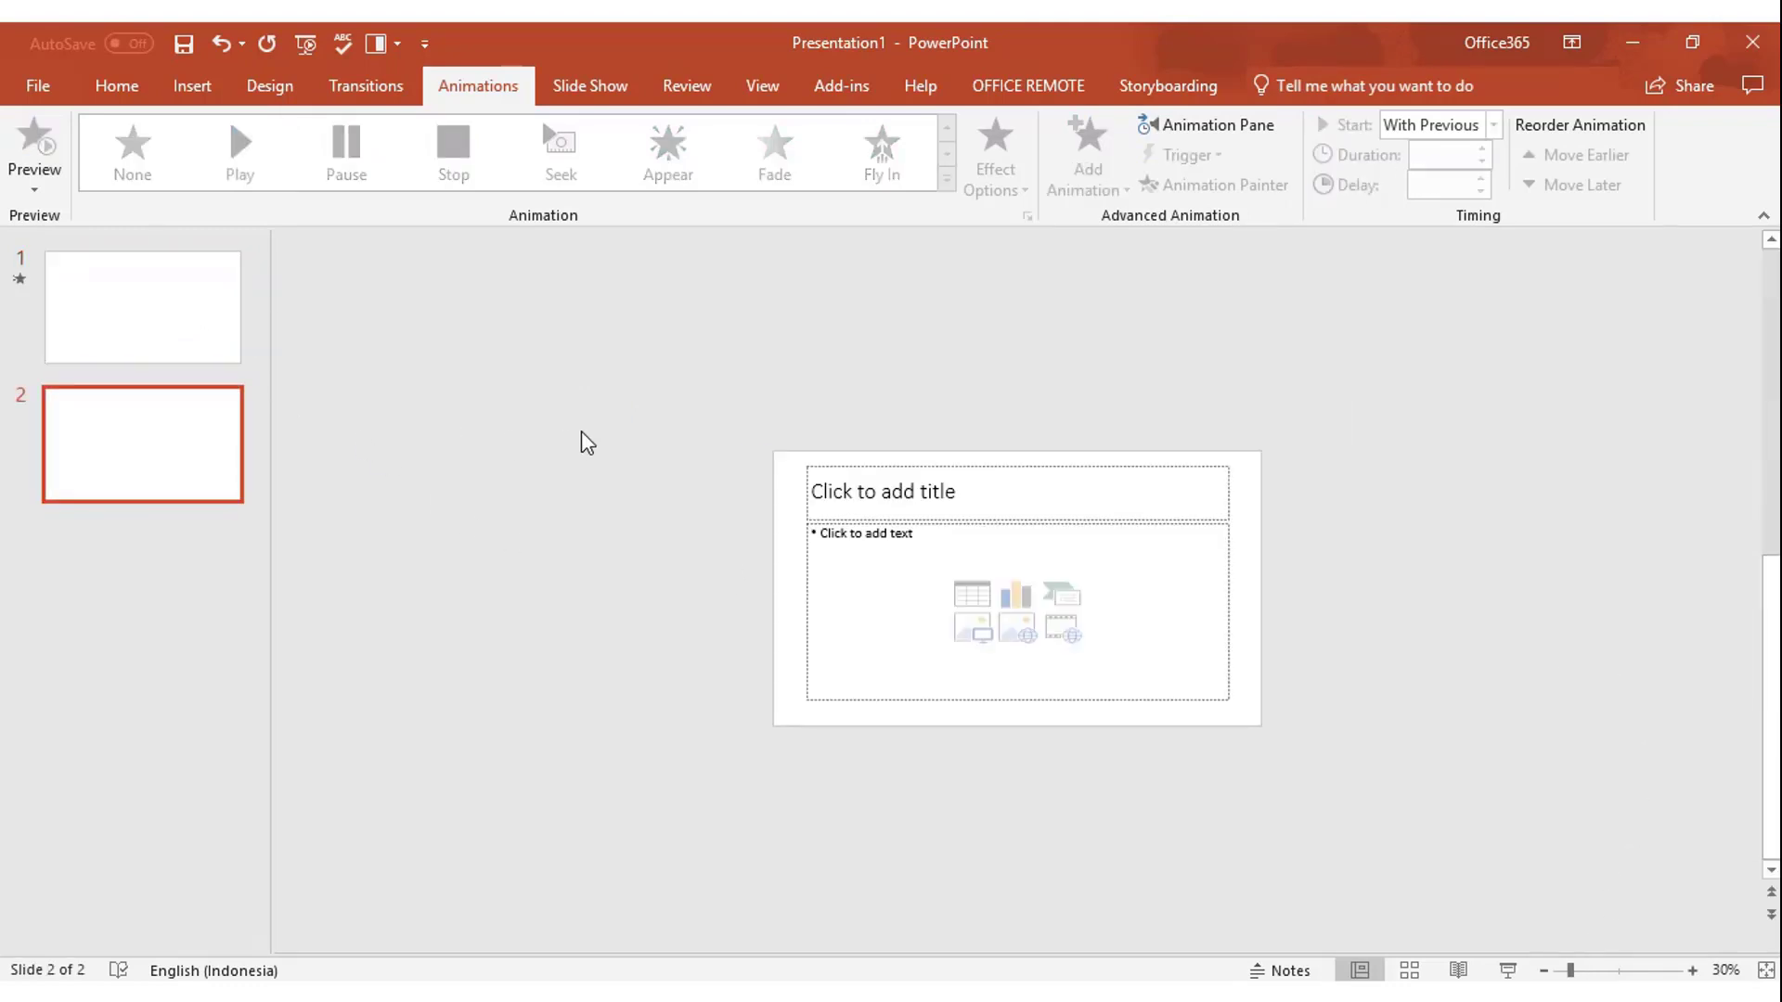
{"action": "key", "text": "ctrl+a"}
{"action": "key", "text": "Delete"}
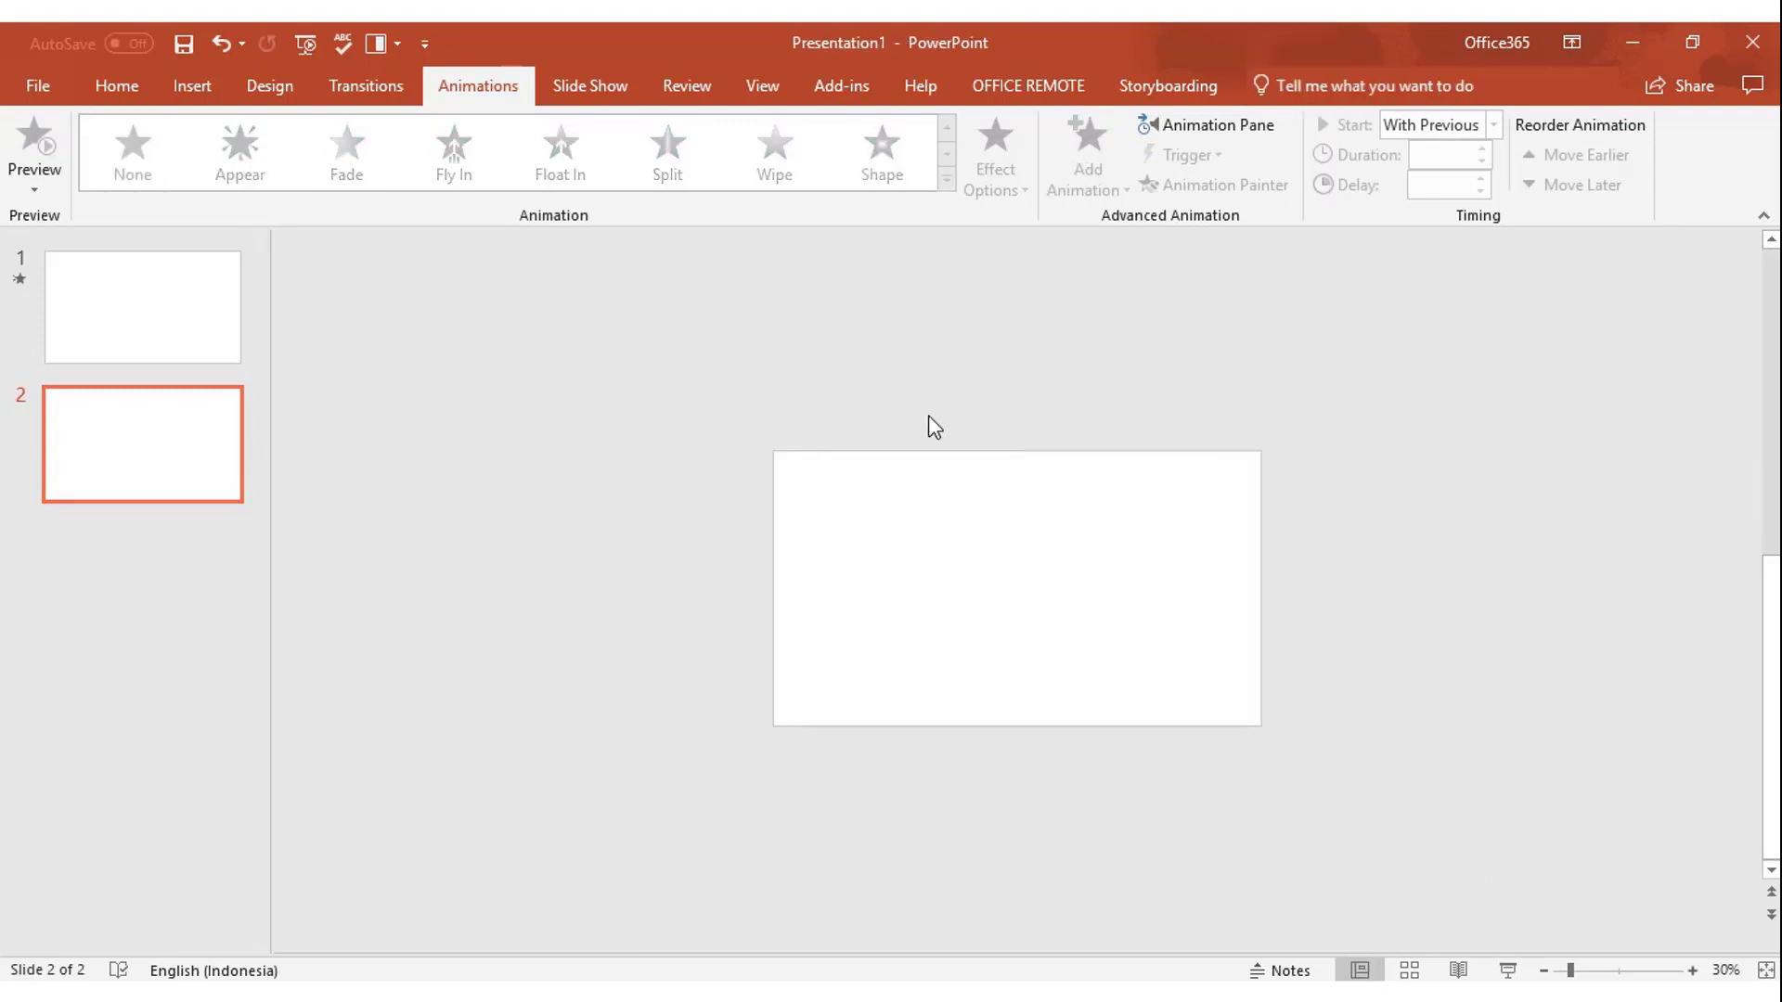
Step: Place a rectangle shape on slide 2
{"action": "left_click", "coordinate": [192, 86]}
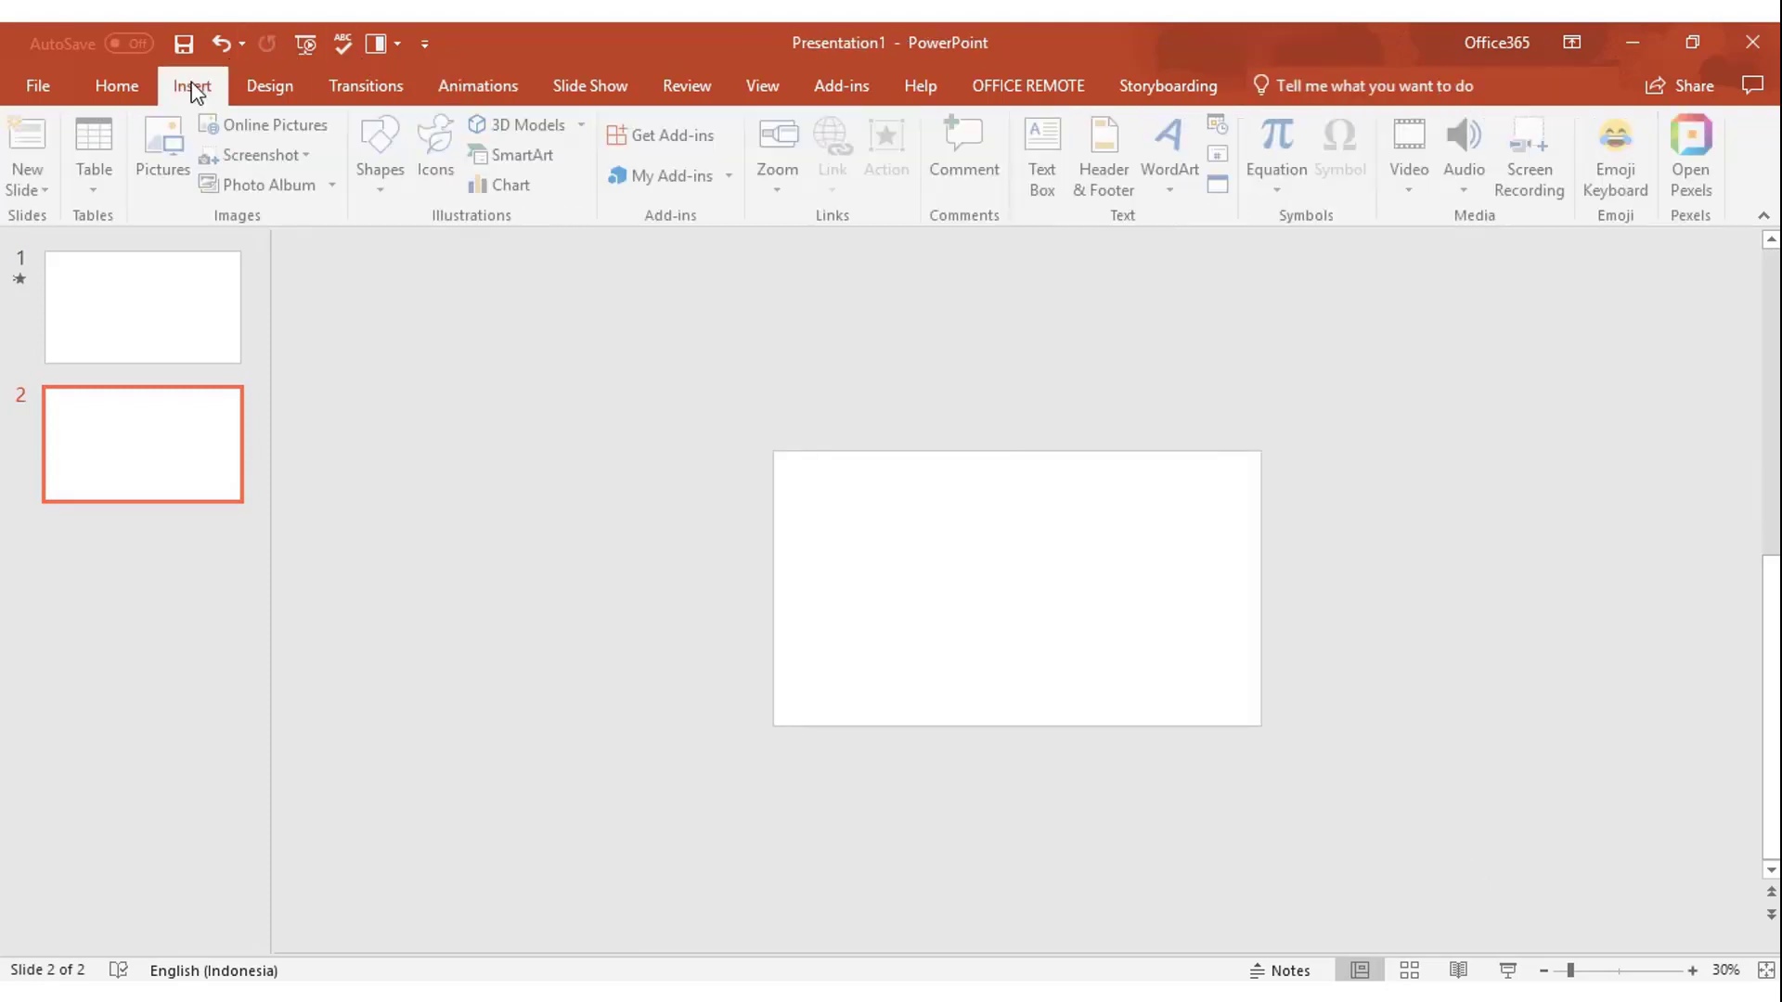
{"action": "left_click", "coordinate": [388, 197]}
{"action": "left_click", "coordinate": [453, 245]}
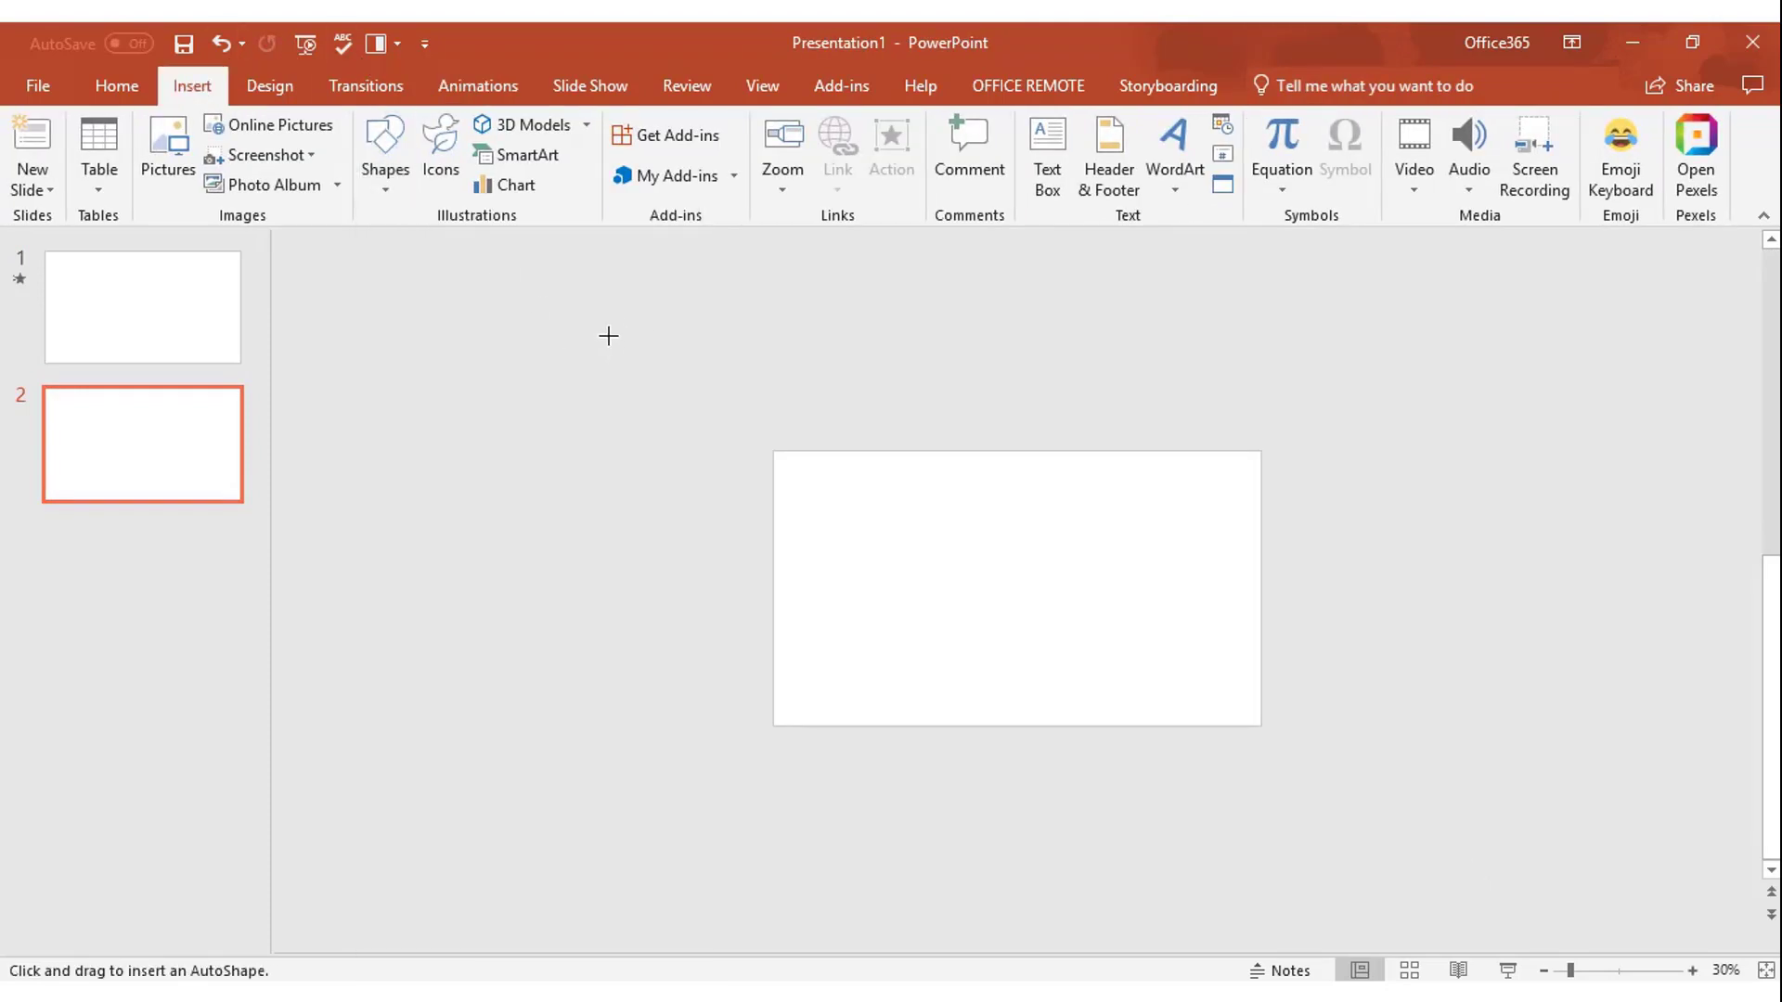
{"action": "left_click", "coordinate": [606, 336]}
Step: Stretch the rectangle over slide 2, remove its outline and fill it dark red
{"action": "mouse_move", "coordinate": [655, 377]}
{"action": "left_mouse_down"}
{"action": "mouse_move", "coordinate": [1341, 714]}
{"action": "mouse_move", "coordinate": [1015, 482]}
{"action": "mouse_move", "coordinate": [1429, 566]}
{"action": "left_mouse_up"}
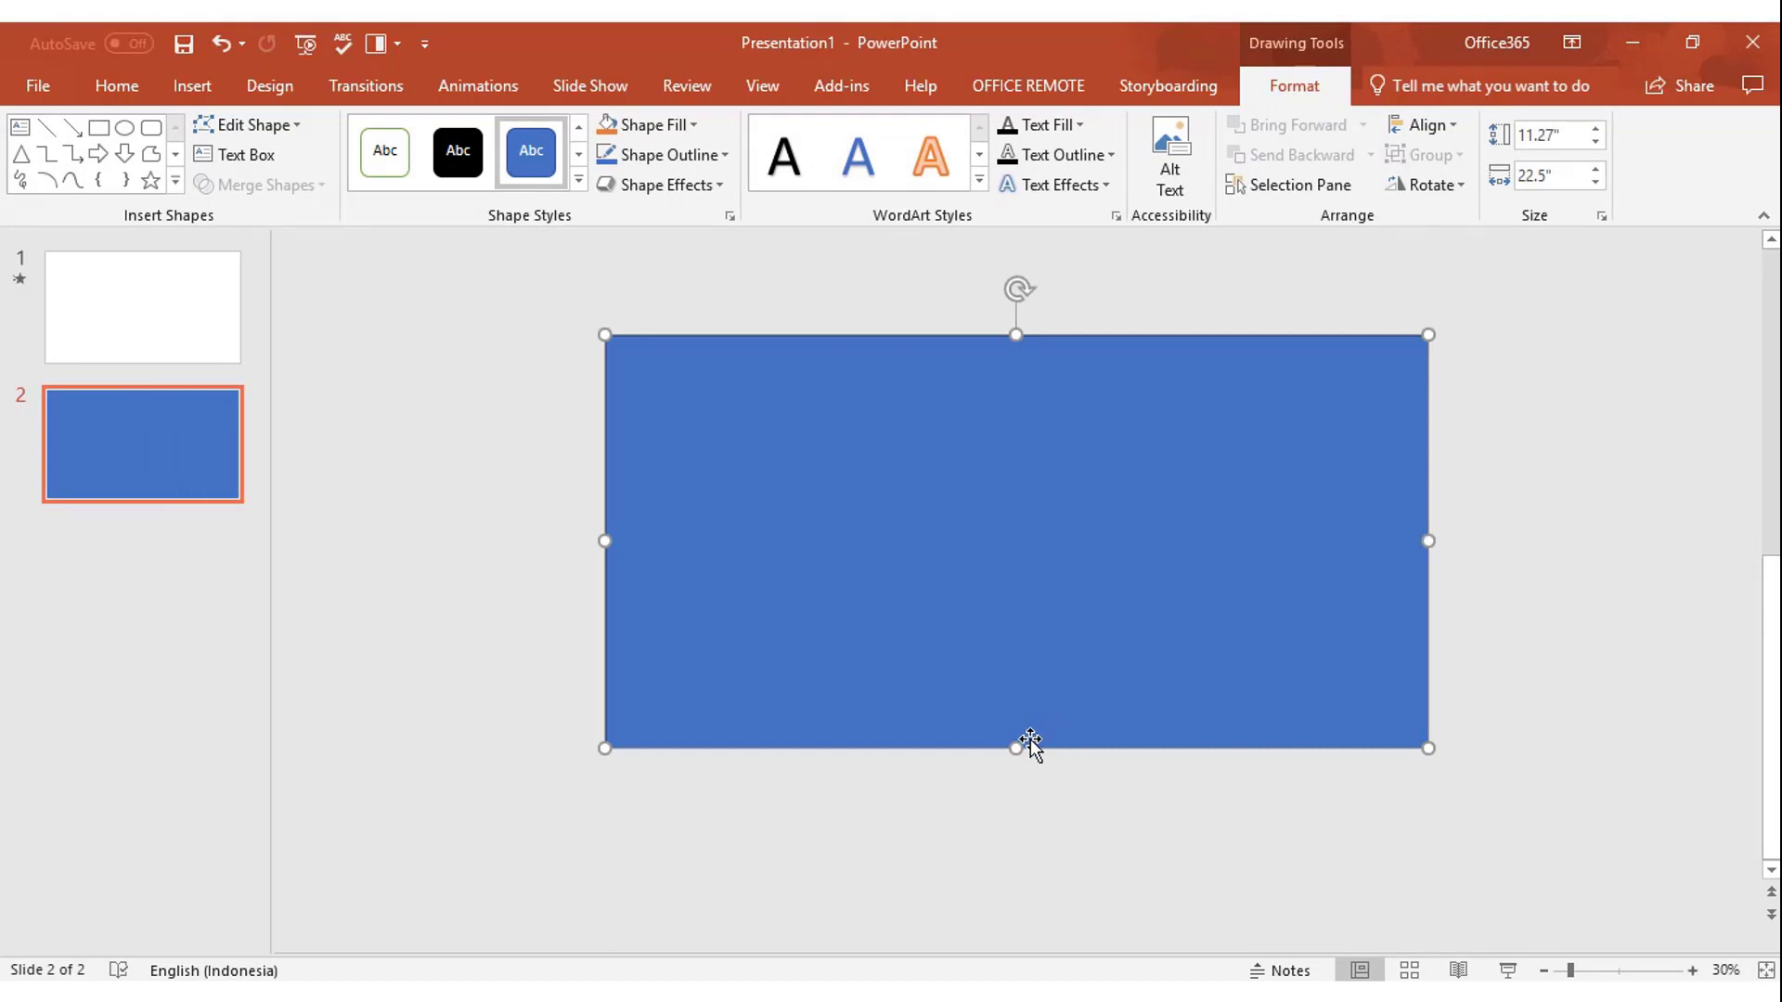
{"action": "left_click_drag", "start_coordinate": [1018, 748], "coordinate": [1009, 854]}
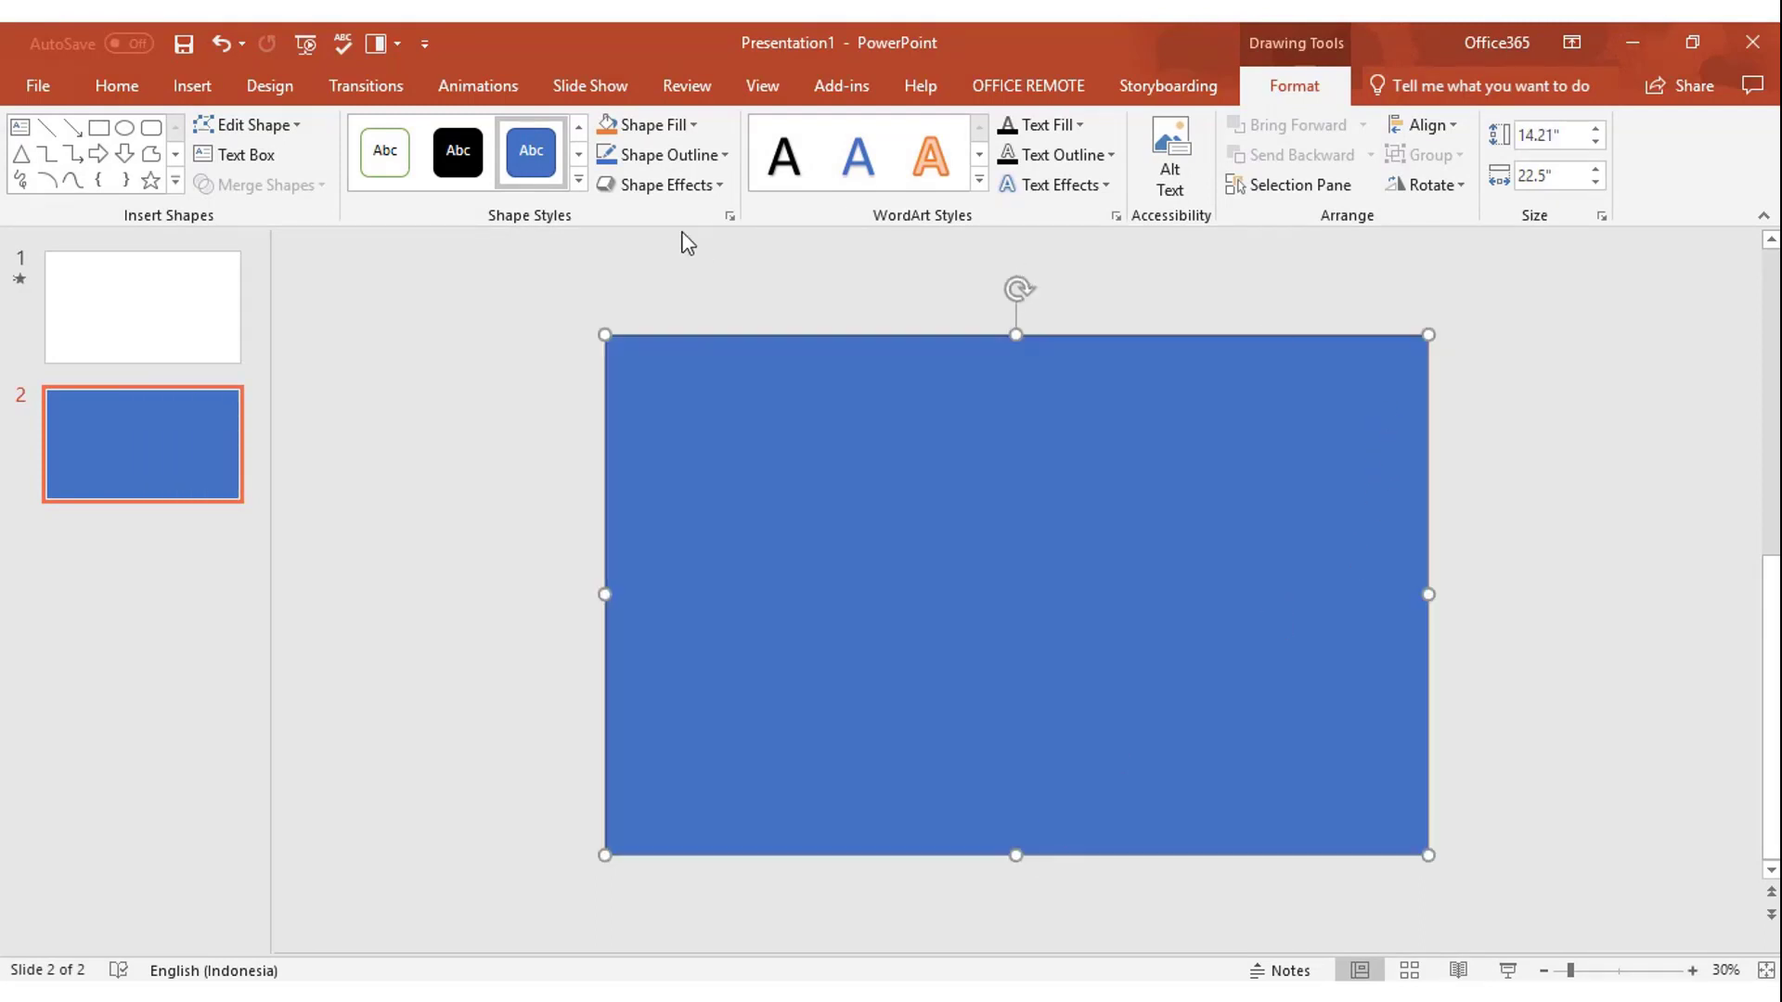
{"action": "left_click", "coordinate": [702, 157]}
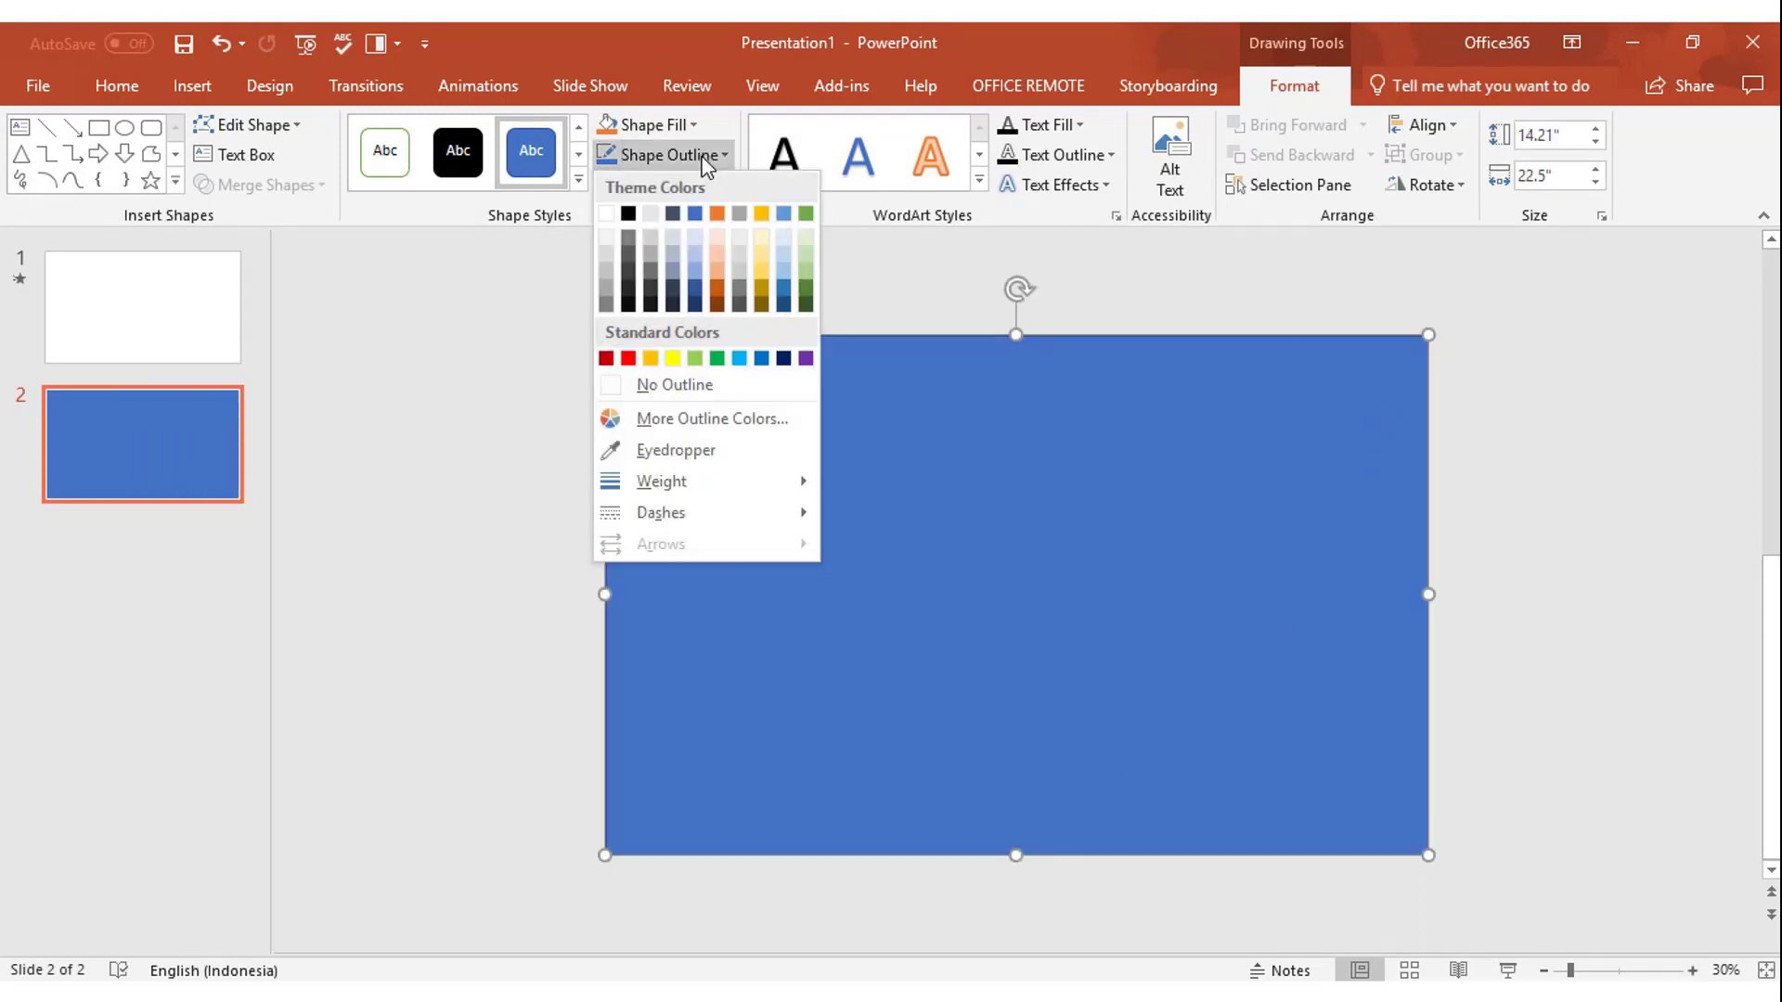
{"action": "left_click", "coordinate": [675, 384]}
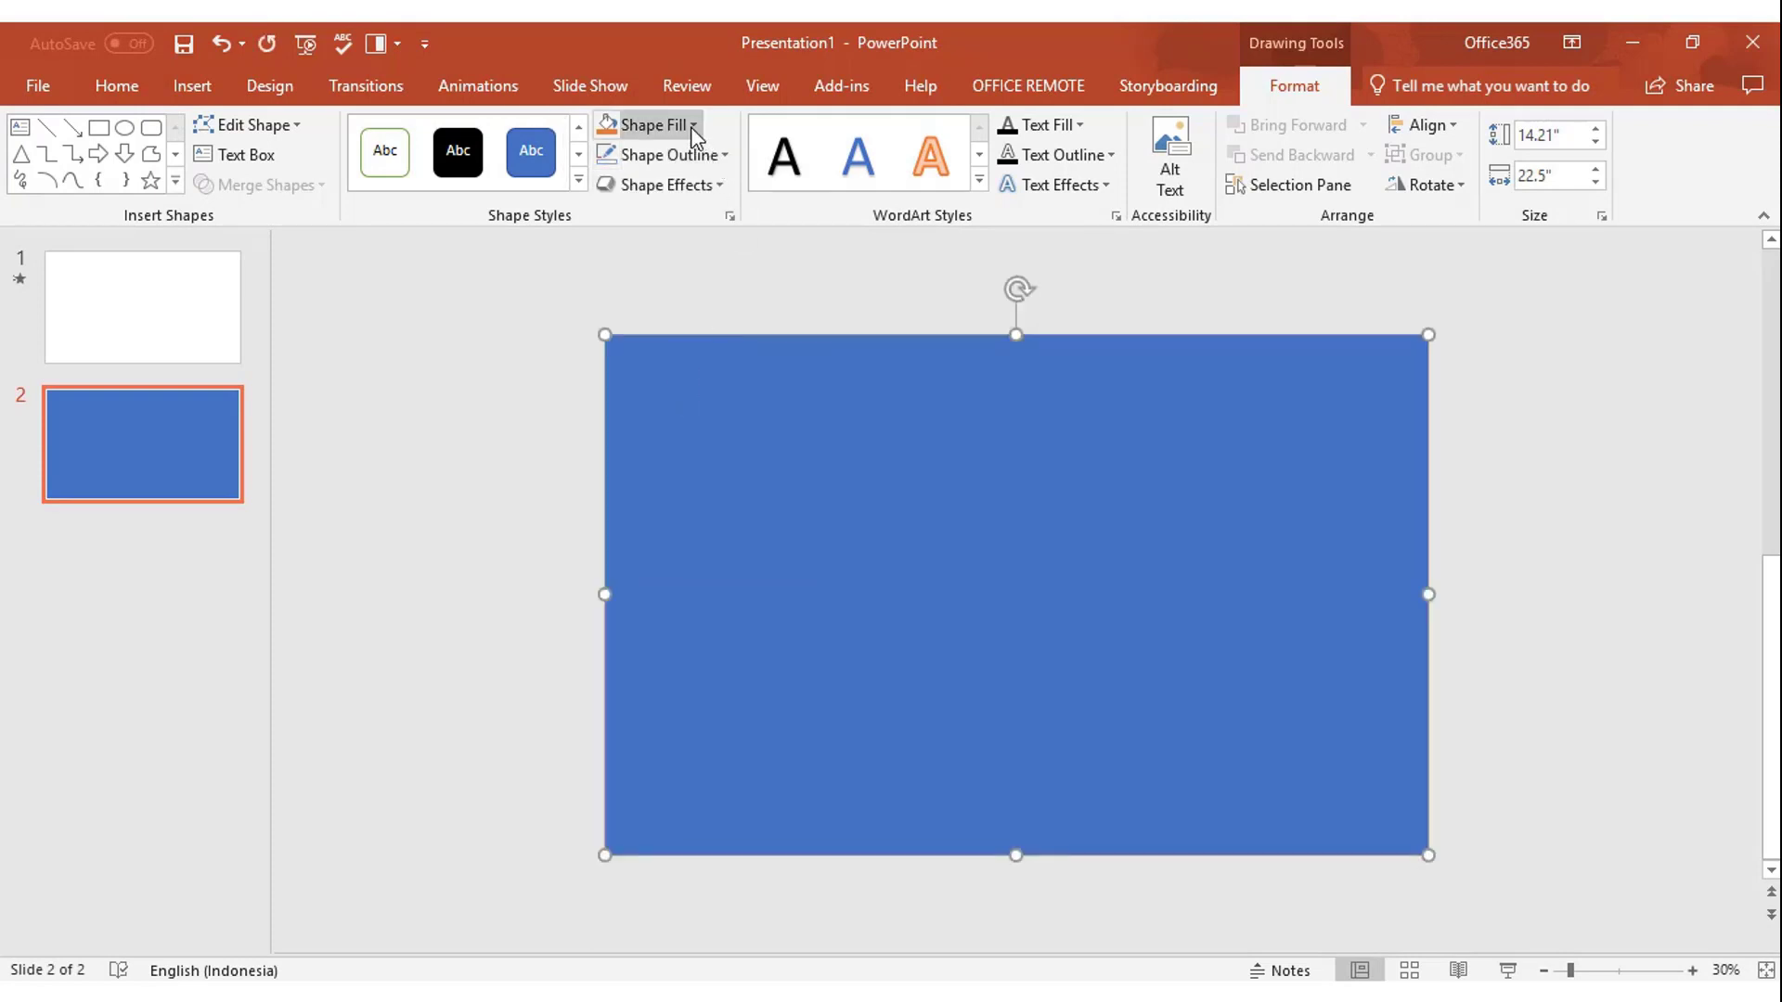
{"action": "left_click", "coordinate": [650, 124]}
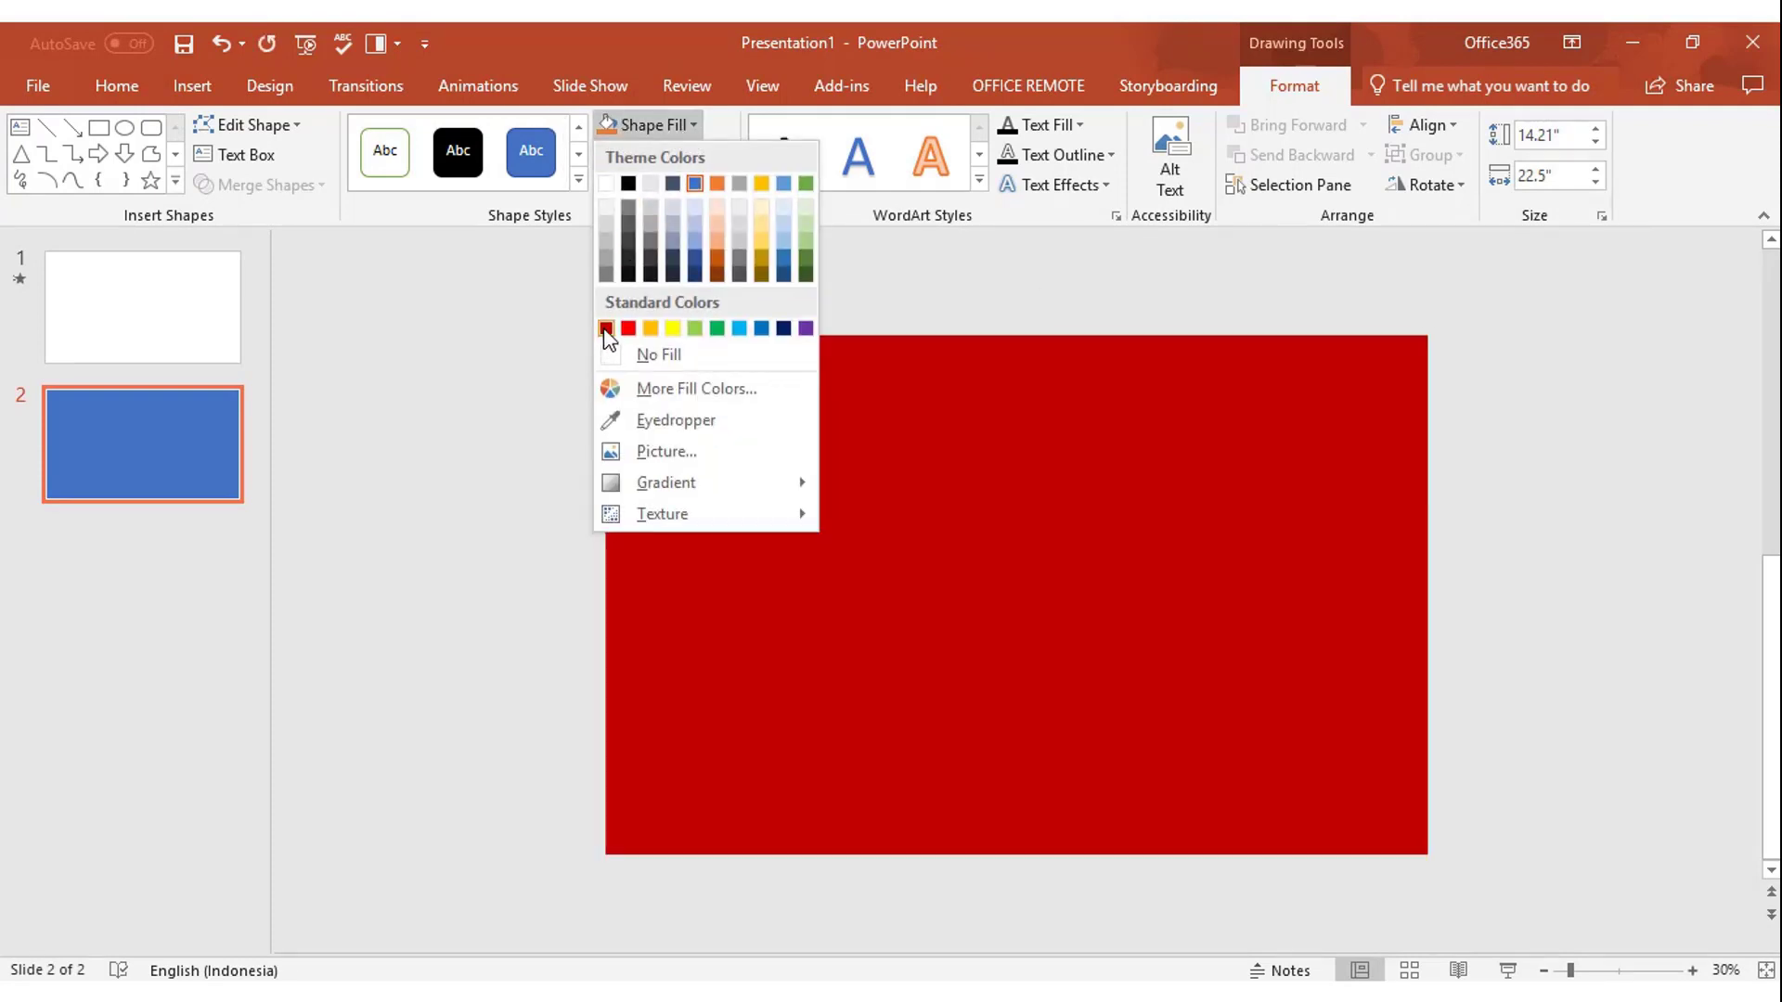
{"action": "left_click", "coordinate": [606, 328]}
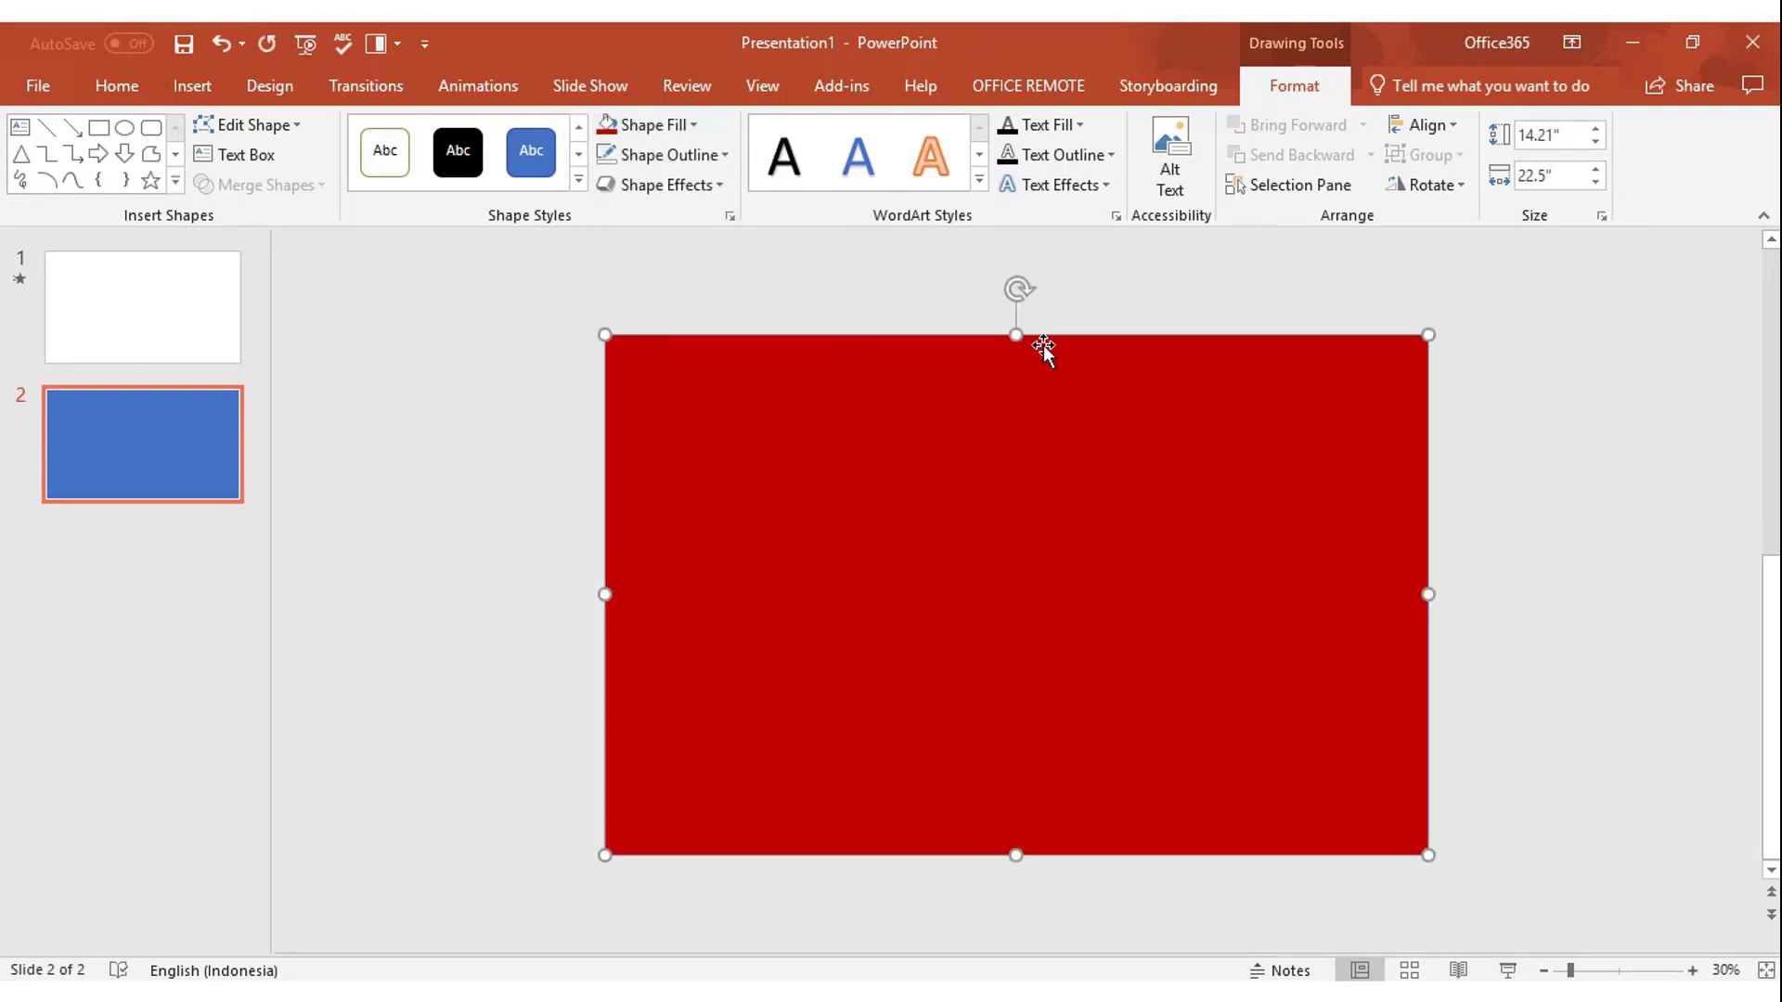
Step: Centre the rectangle horizontally and vertically, then open its Format Shape fill settings
{"action": "left_click", "coordinate": [1444, 132]}
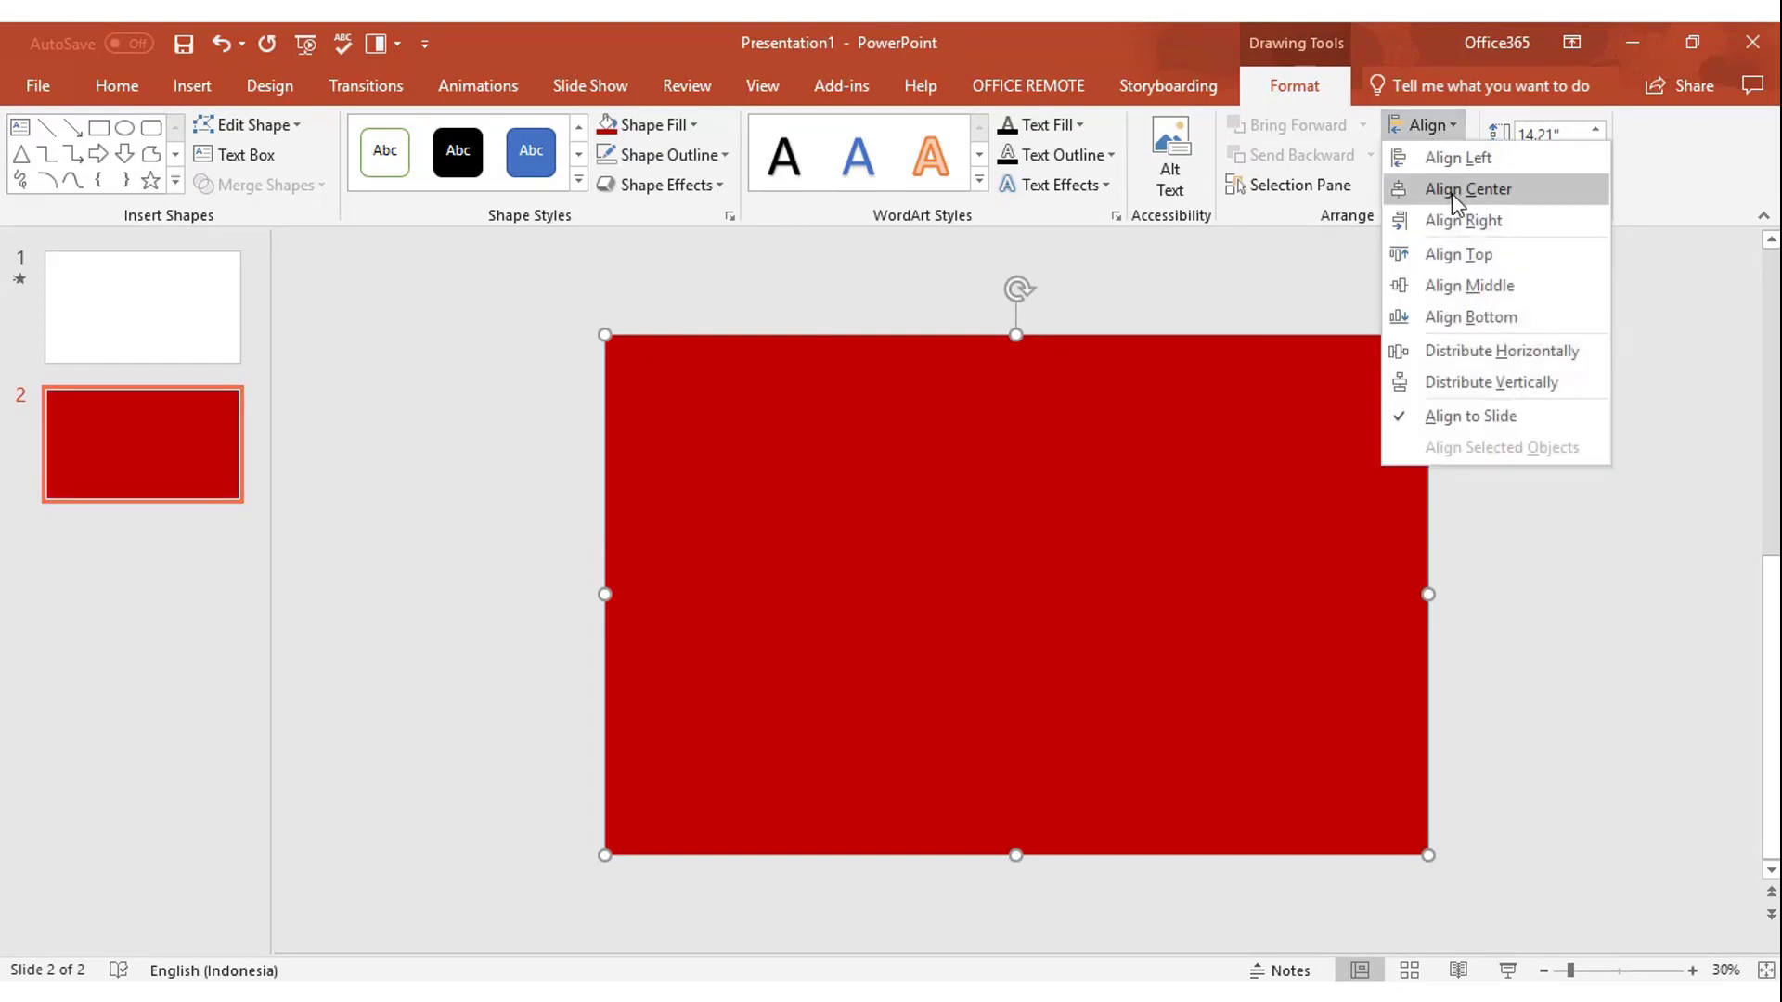
{"action": "left_click", "coordinate": [1451, 191]}
{"action": "left_click", "coordinate": [1450, 130]}
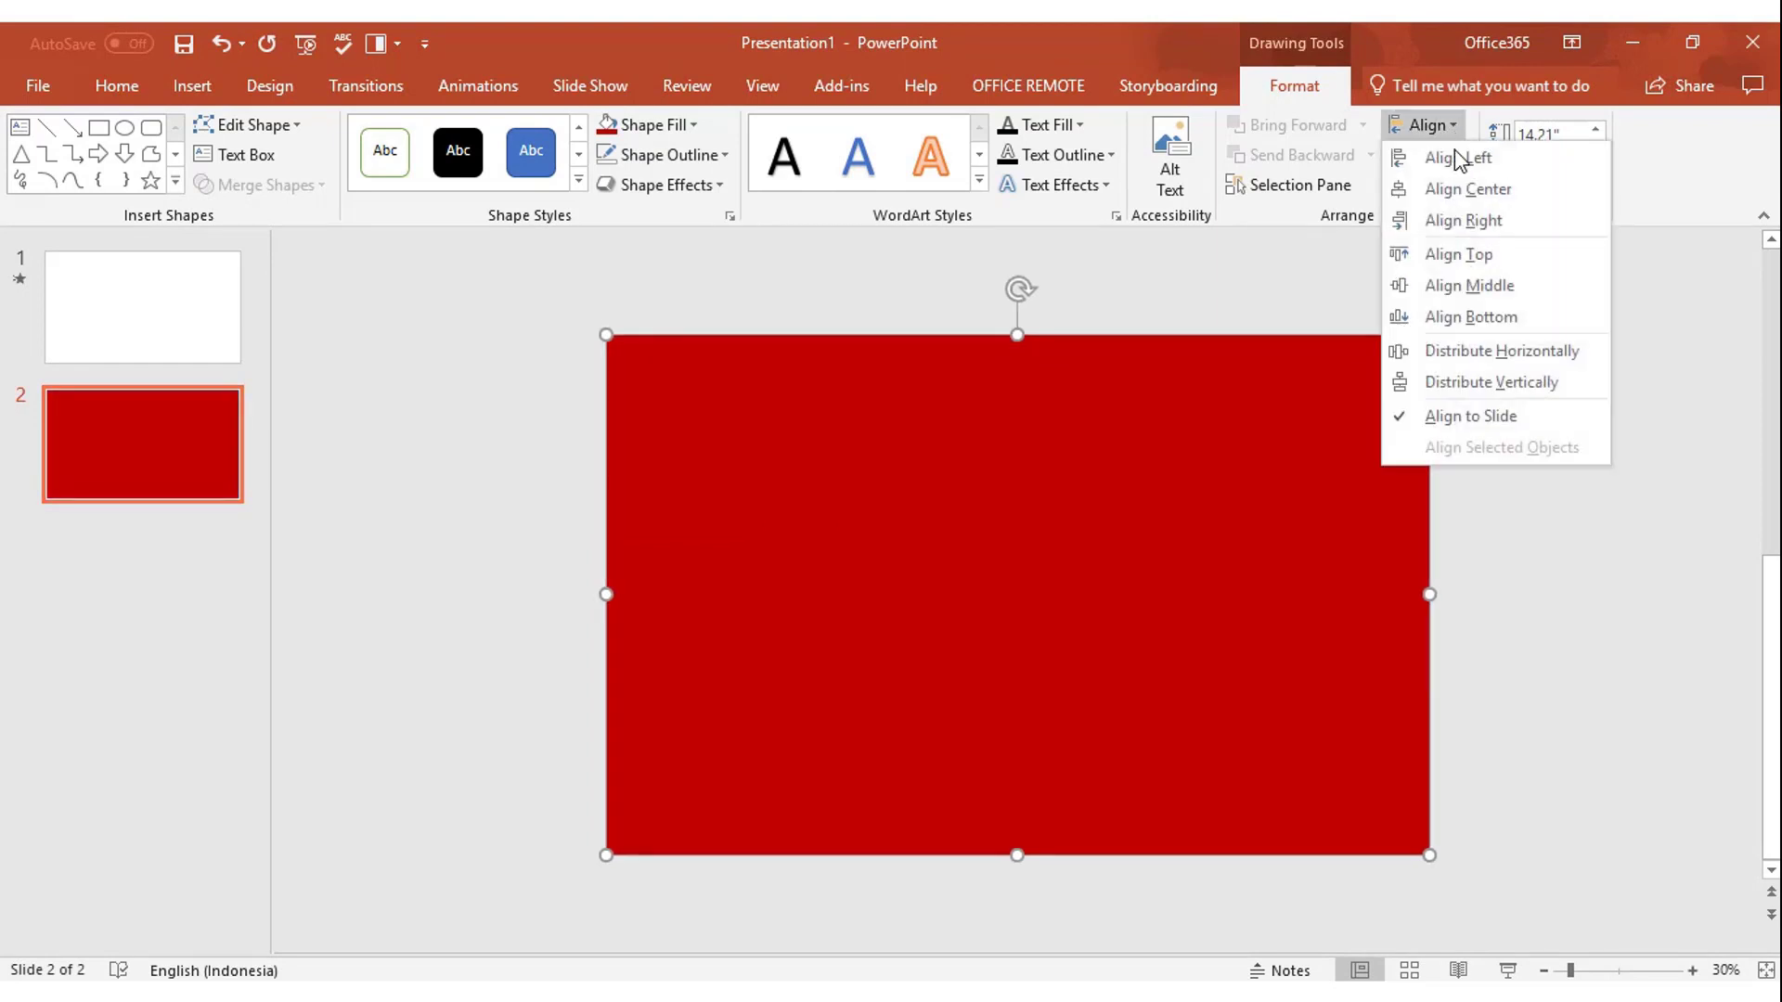
{"action": "left_click", "coordinate": [1455, 281]}
{"action": "right_click", "coordinate": [1268, 410]}
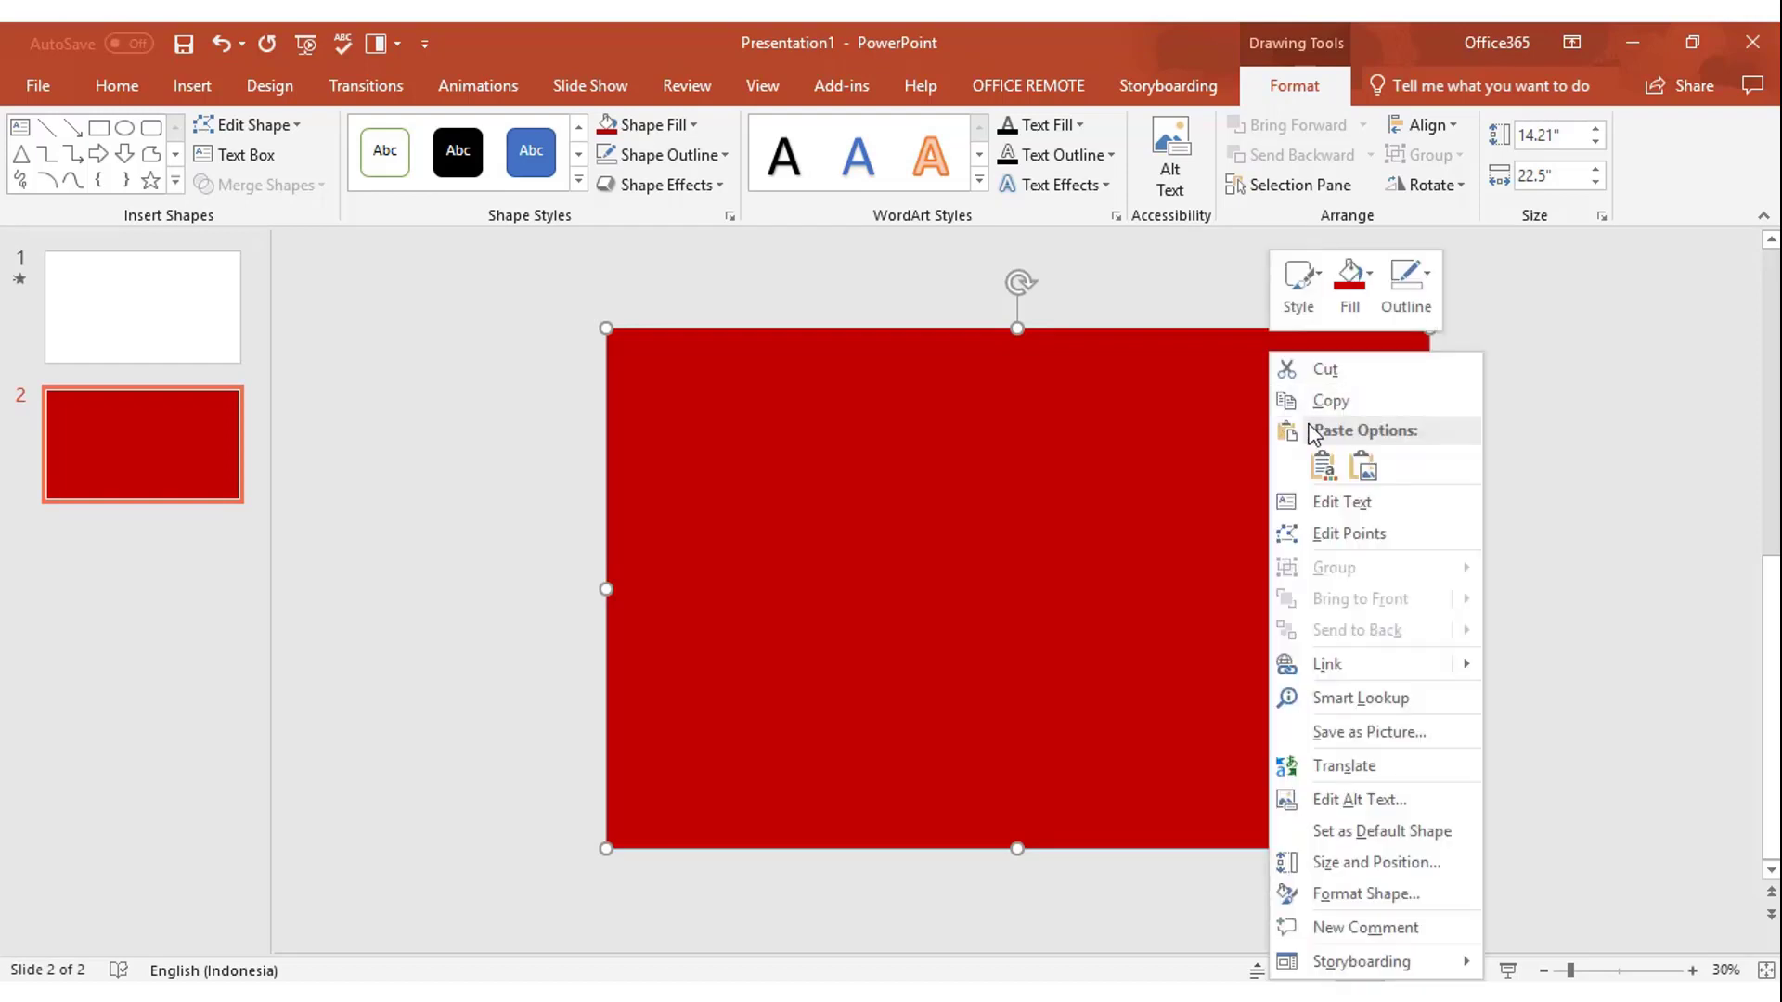
{"action": "left_click", "coordinate": [1395, 893]}
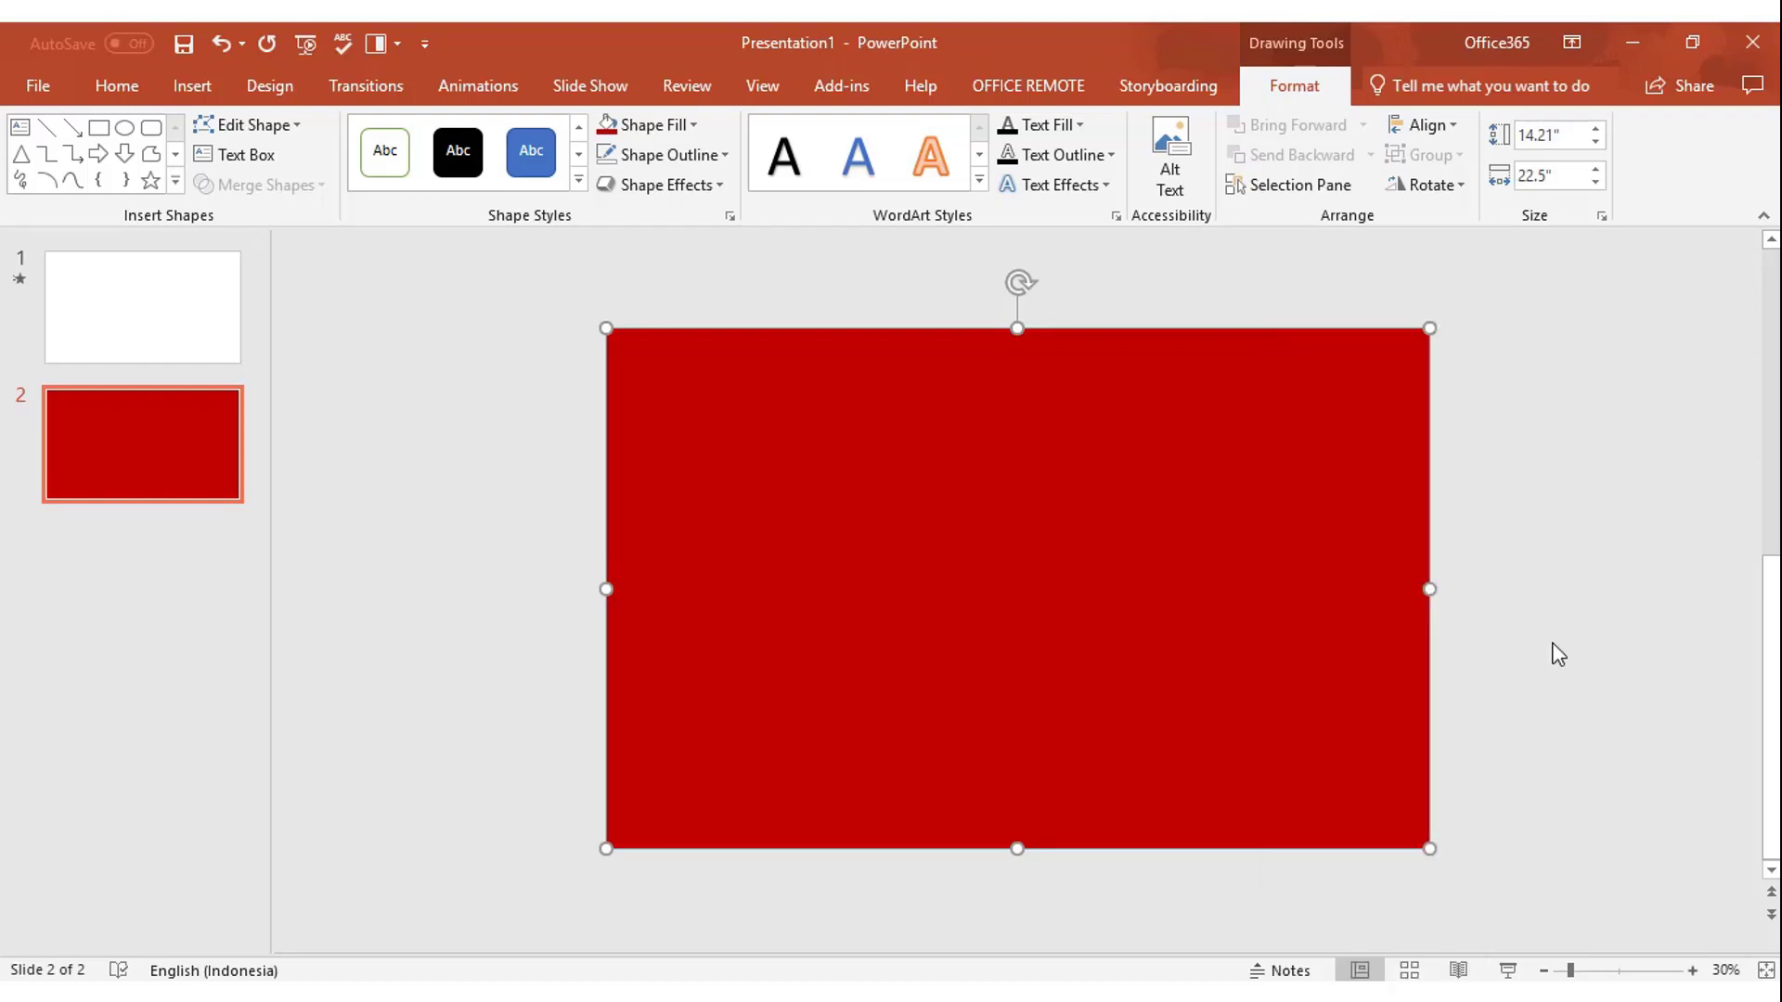
{"action": "left_click", "coordinate": [1452, 405]}
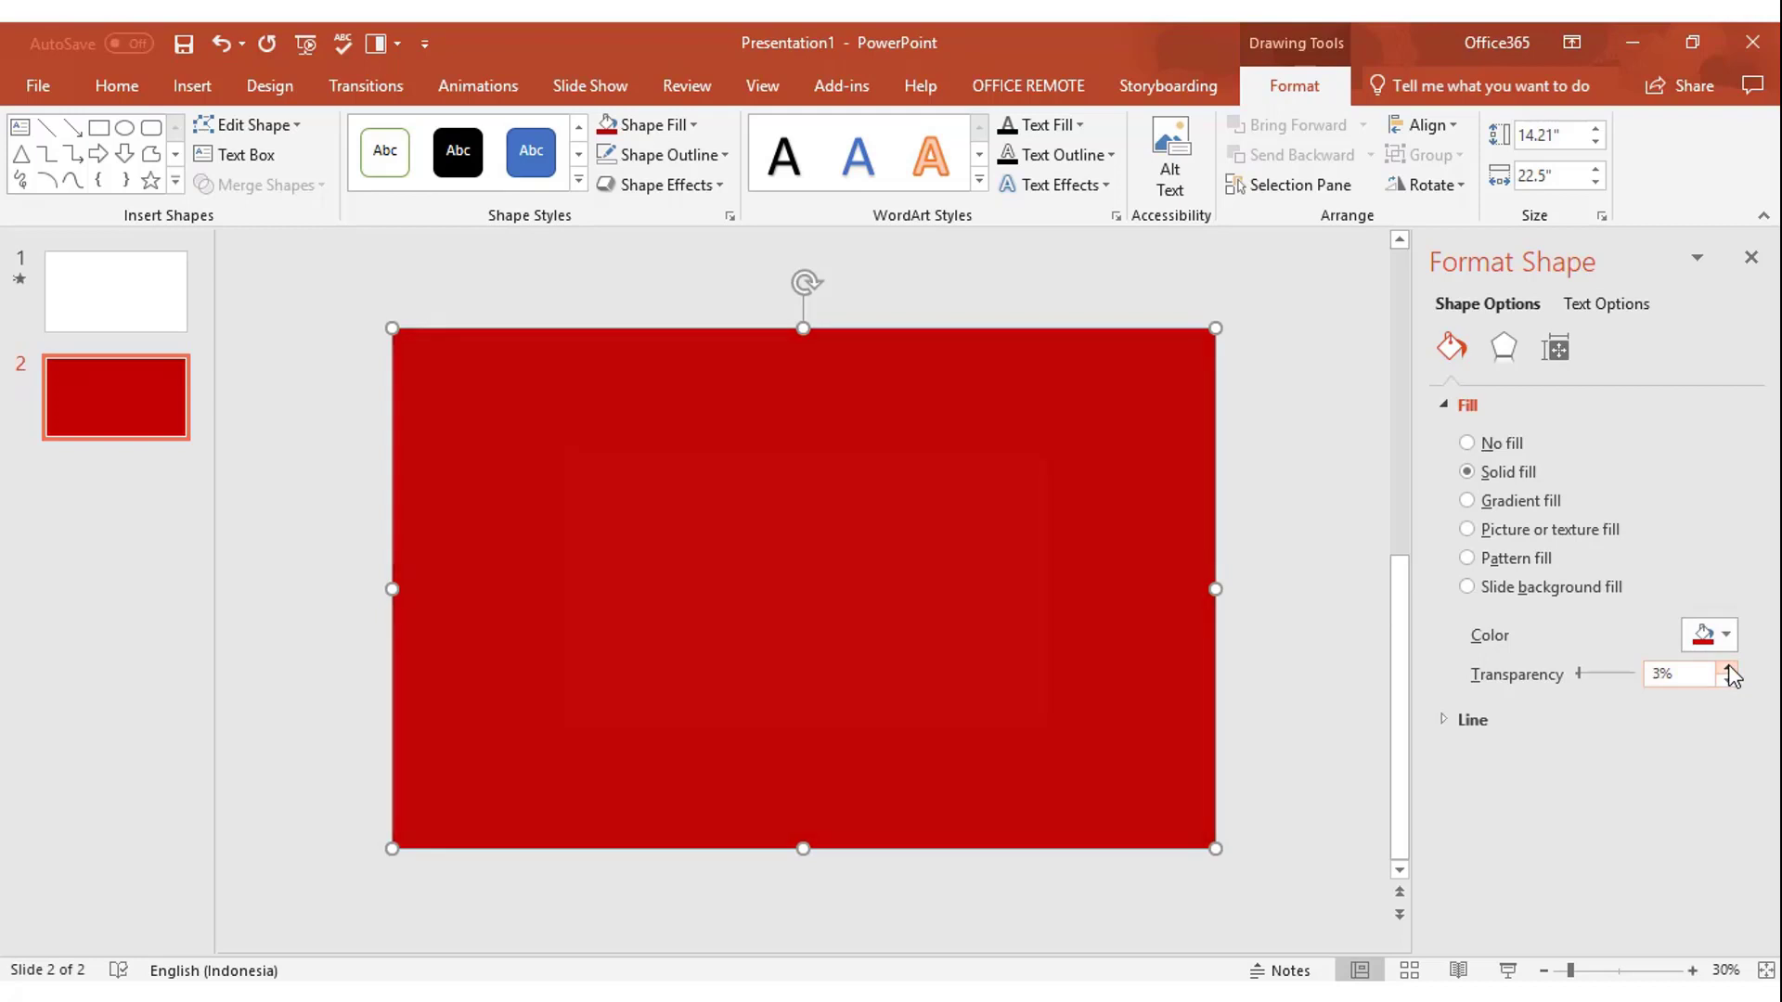
Step: Raise the red rectangle's fill transparency to 15% and close the Format Shape pane
{"action": "left_click", "coordinate": [1729, 668]}
{"action": "left_click", "coordinate": [1729, 668]}
{"action": "left_click", "coordinate": [1728, 668]}
{"action": "left_click", "coordinate": [1729, 668]}
{"action": "left_click", "coordinate": [1729, 668]}
{"action": "left_click", "coordinate": [1729, 668]}
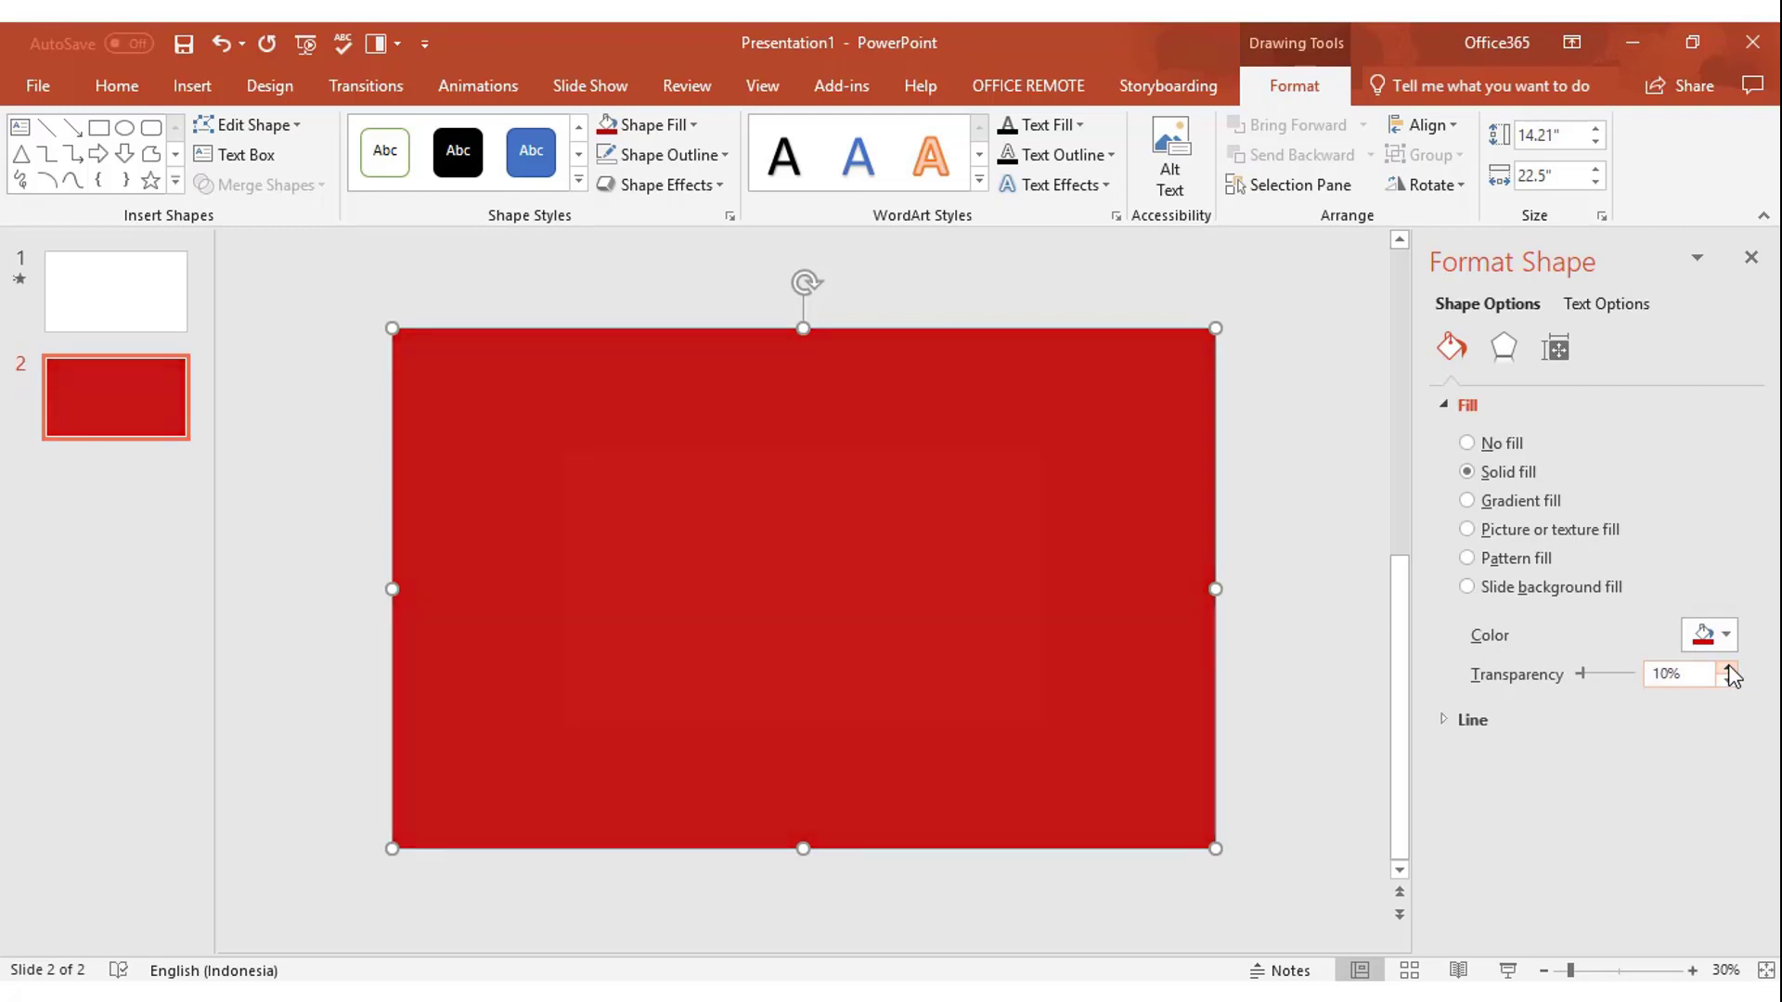
{"action": "left_click", "coordinate": [1729, 669]}
{"action": "left_click", "coordinate": [1728, 668]}
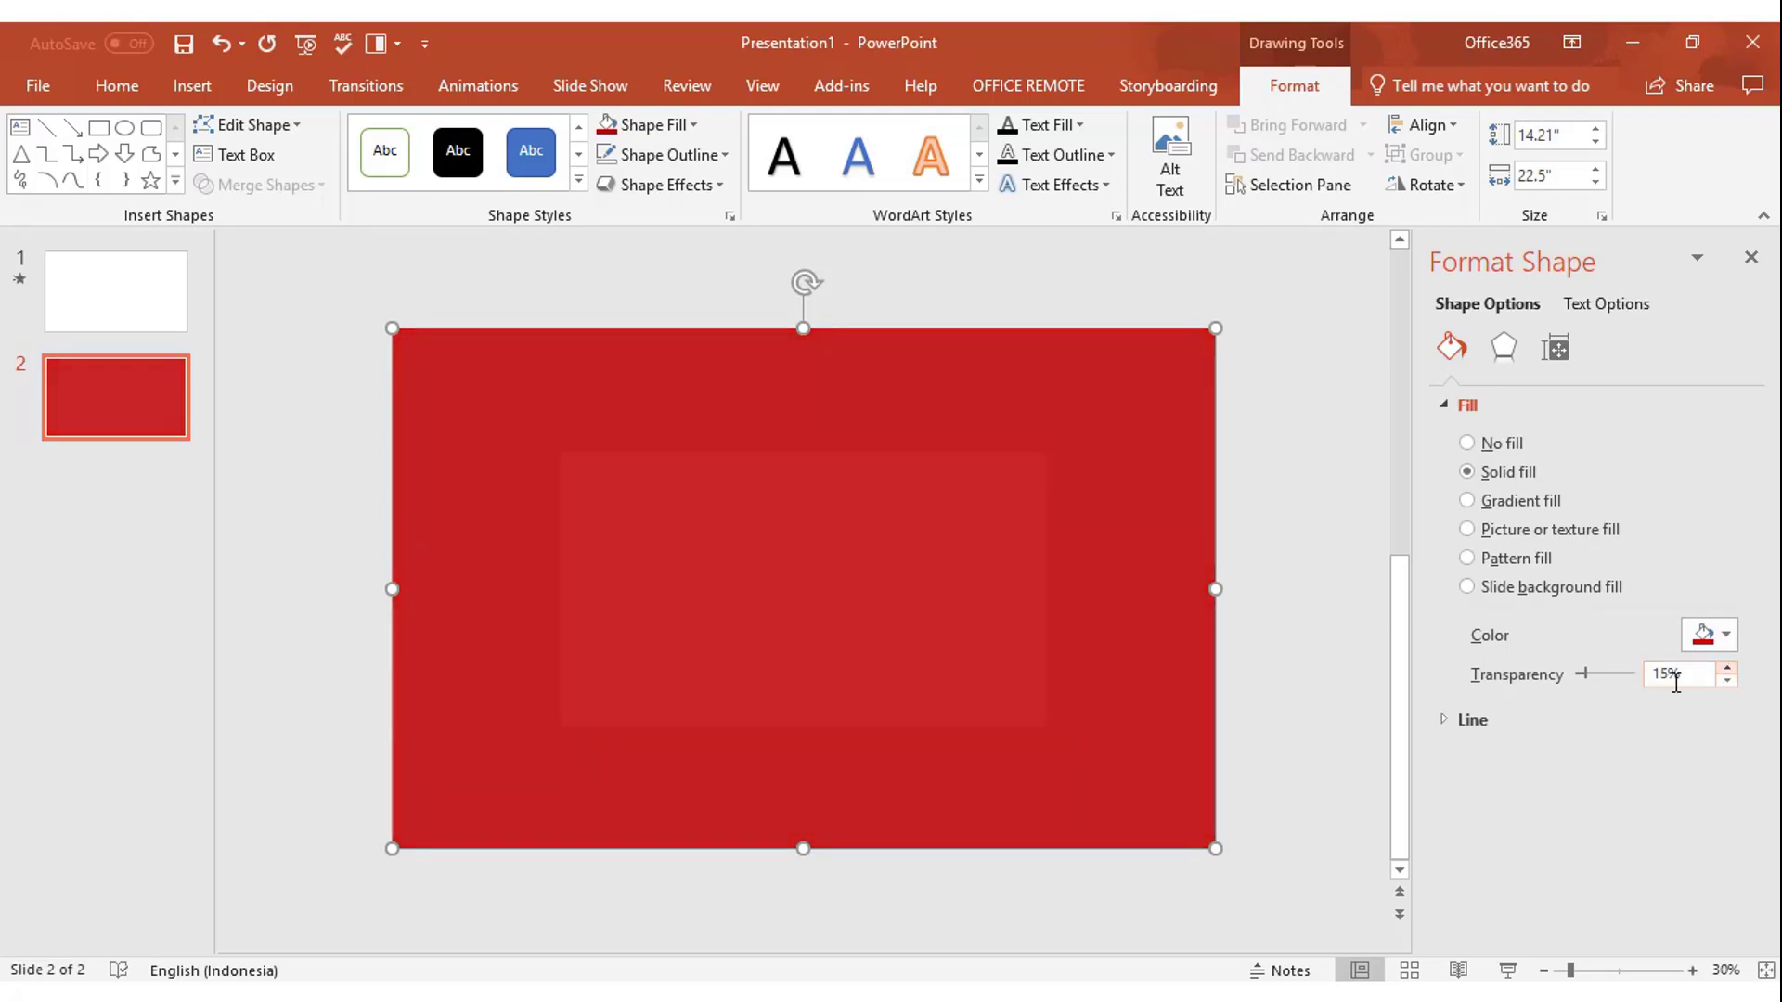
{"action": "left_click", "coordinate": [1751, 259]}
{"action": "left_click", "coordinate": [1728, 642]}
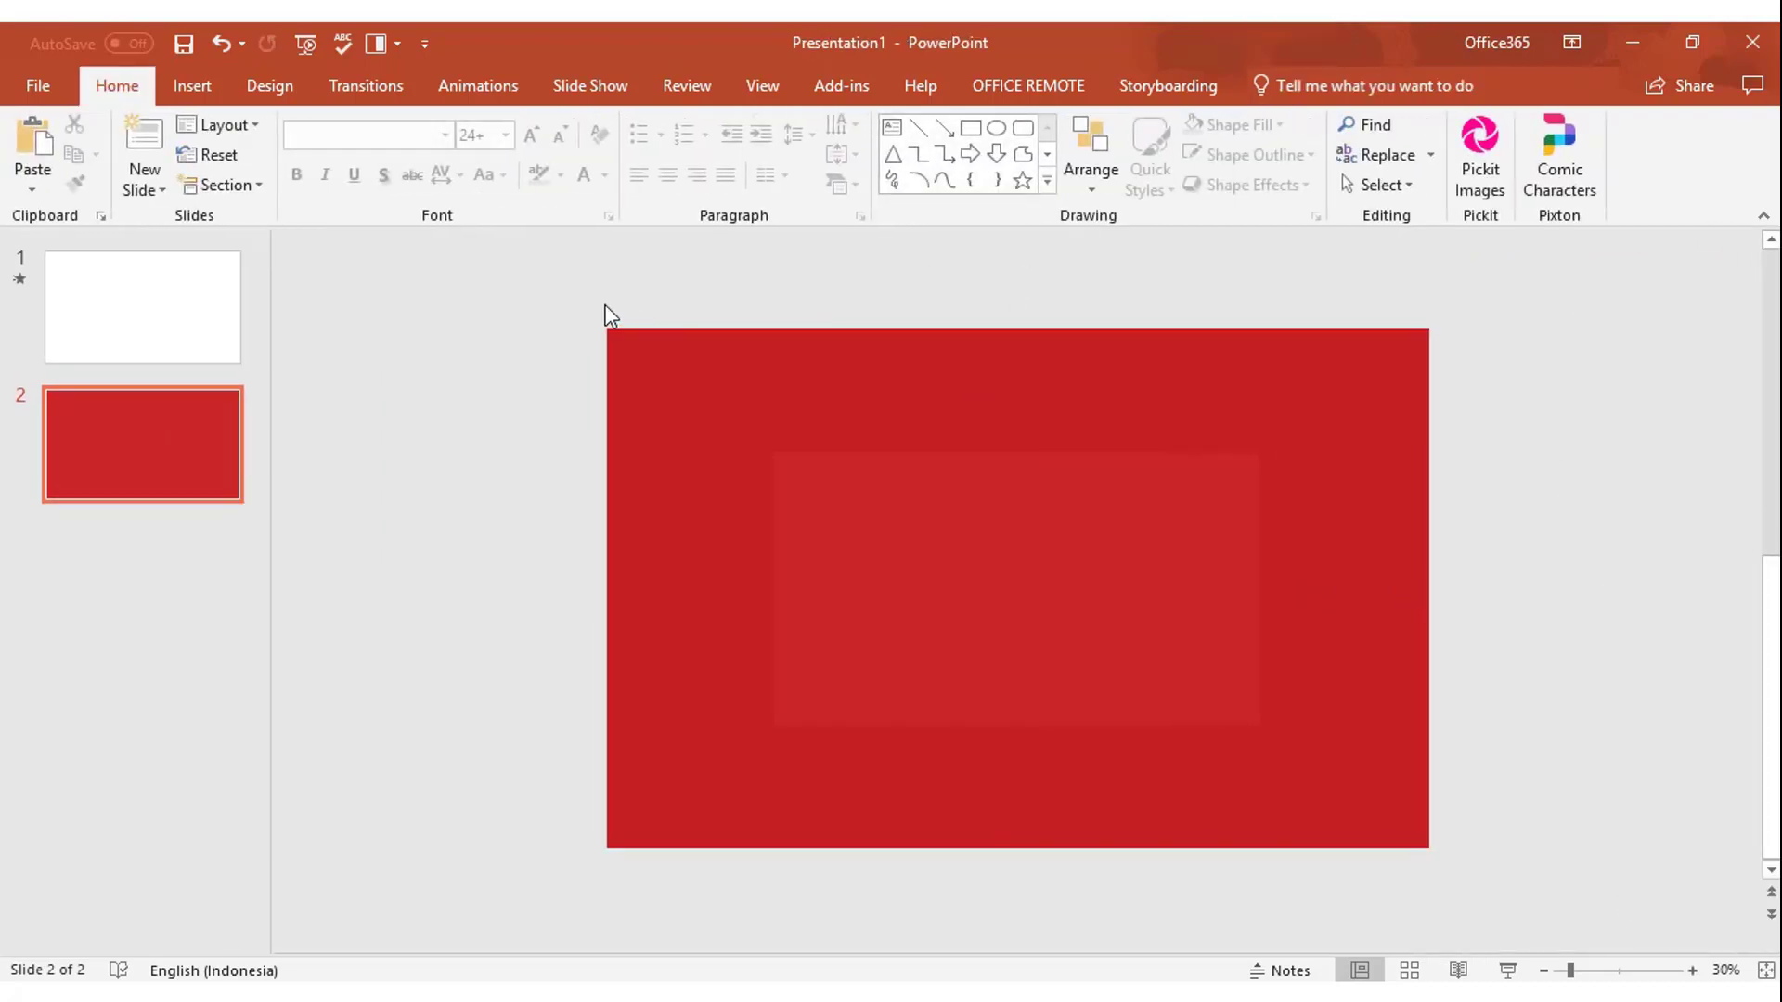
Step: Add a text box with the RONA title, enlarge it repeatedly and move it onto the upper slide
{"action": "left_click", "coordinate": [209, 88]}
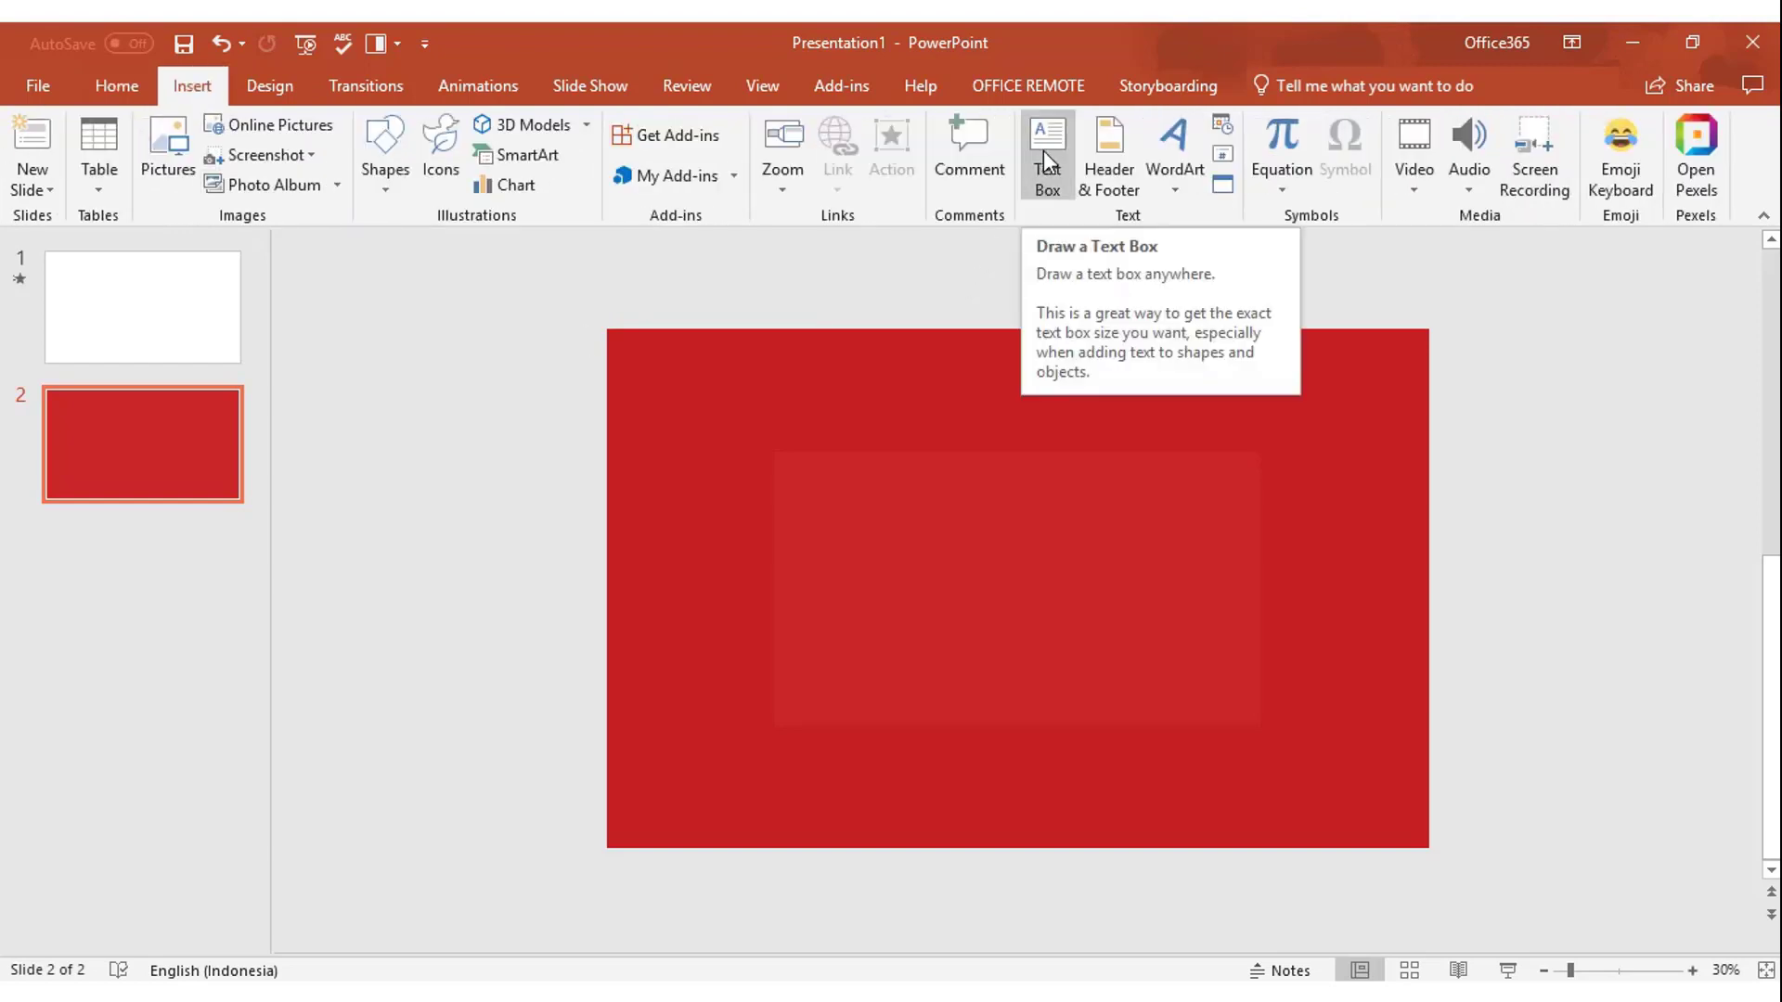
{"action": "left_click", "coordinate": [1043, 150]}
{"action": "left_click", "coordinate": [1009, 272]}
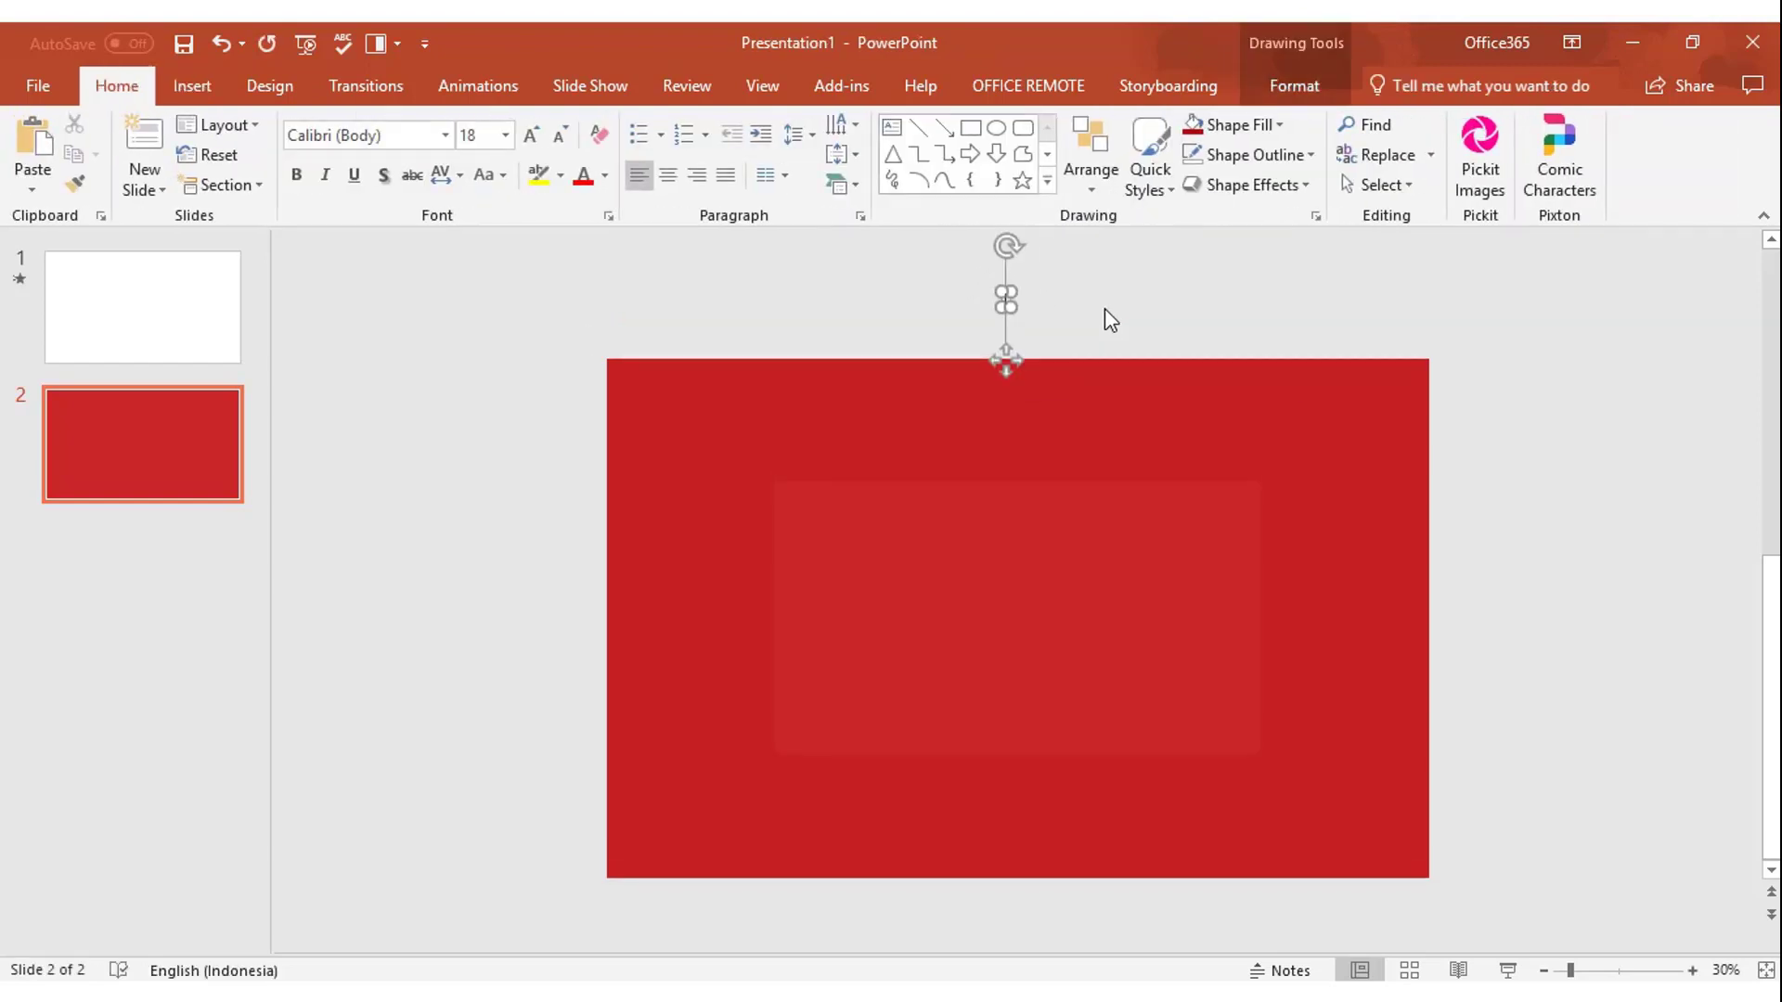
{"action": "type", "text": "Corona"}
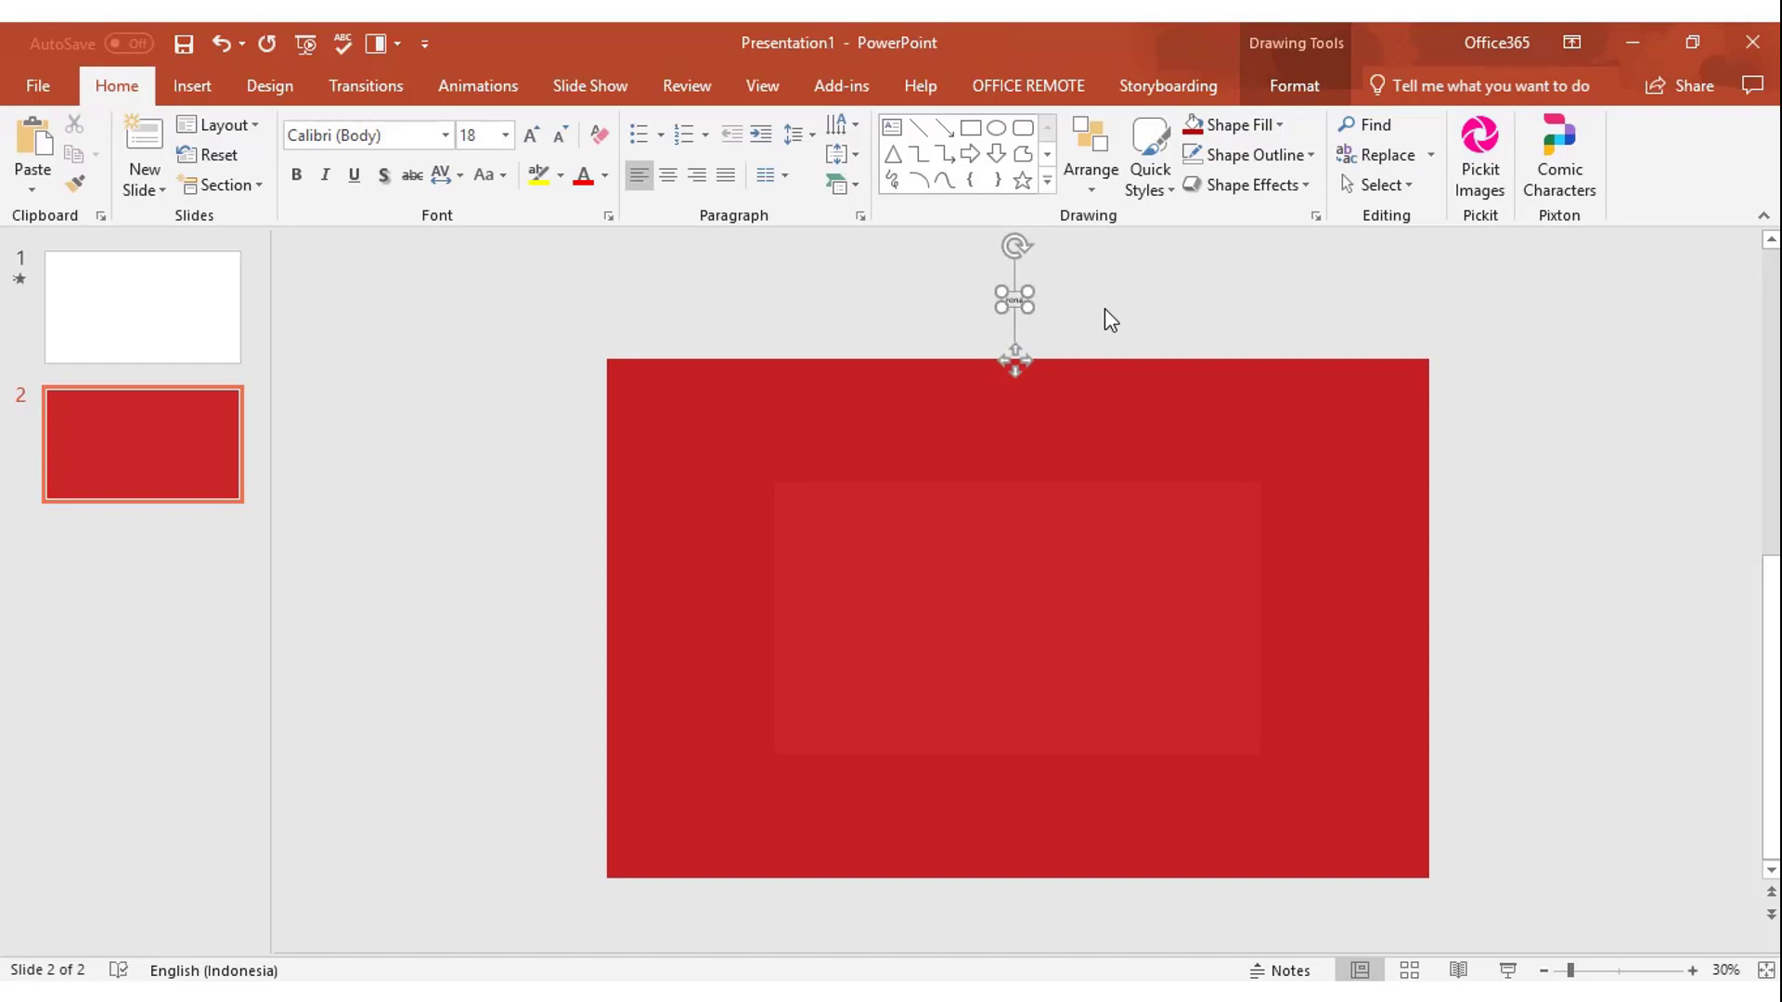
{"action": "left_click", "coordinate": [531, 136]}
{"action": "left_click", "coordinate": [531, 135]}
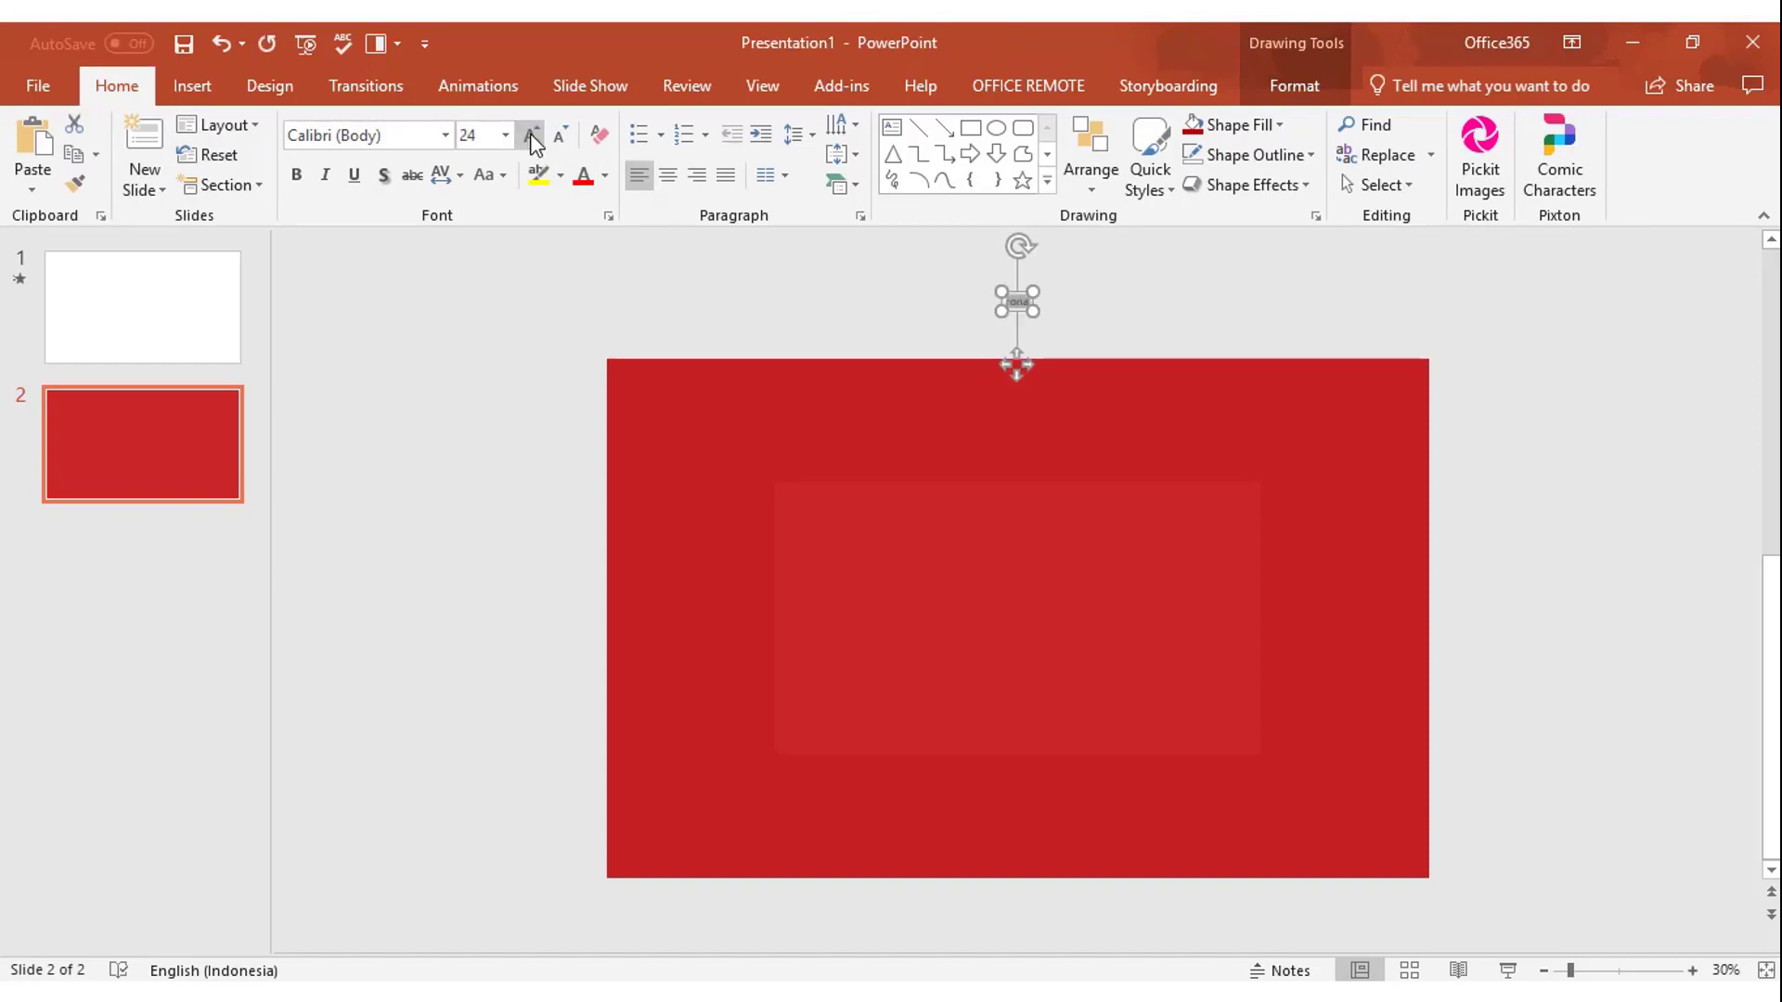
{"action": "left_click", "coordinate": [531, 136]}
{"action": "left_click", "coordinate": [531, 135]}
{"action": "left_click", "coordinate": [531, 135]}
{"action": "left_click", "coordinate": [530, 135]}
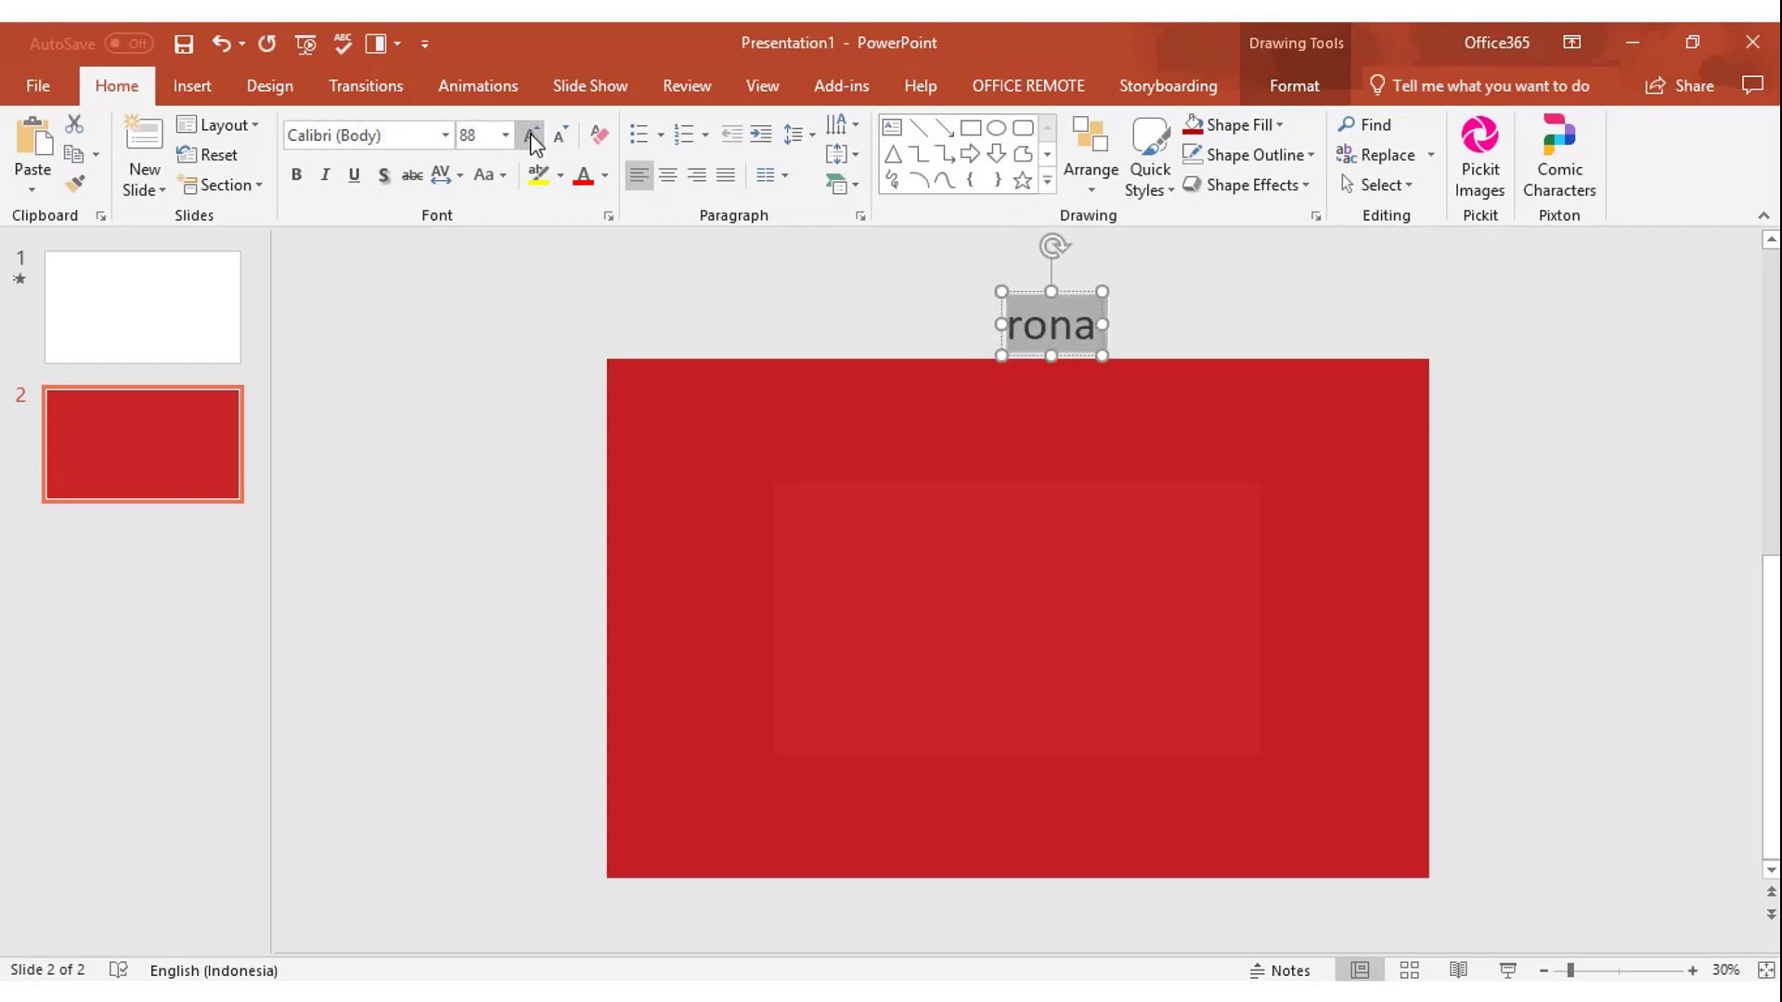
{"action": "left_click", "coordinate": [531, 135]}
{"action": "left_click", "coordinate": [531, 136]}
{"action": "left_click", "coordinate": [531, 136]}
{"action": "left_click", "coordinate": [531, 135]}
{"action": "left_click", "coordinate": [531, 135]}
{"action": "left_click", "coordinate": [531, 135]}
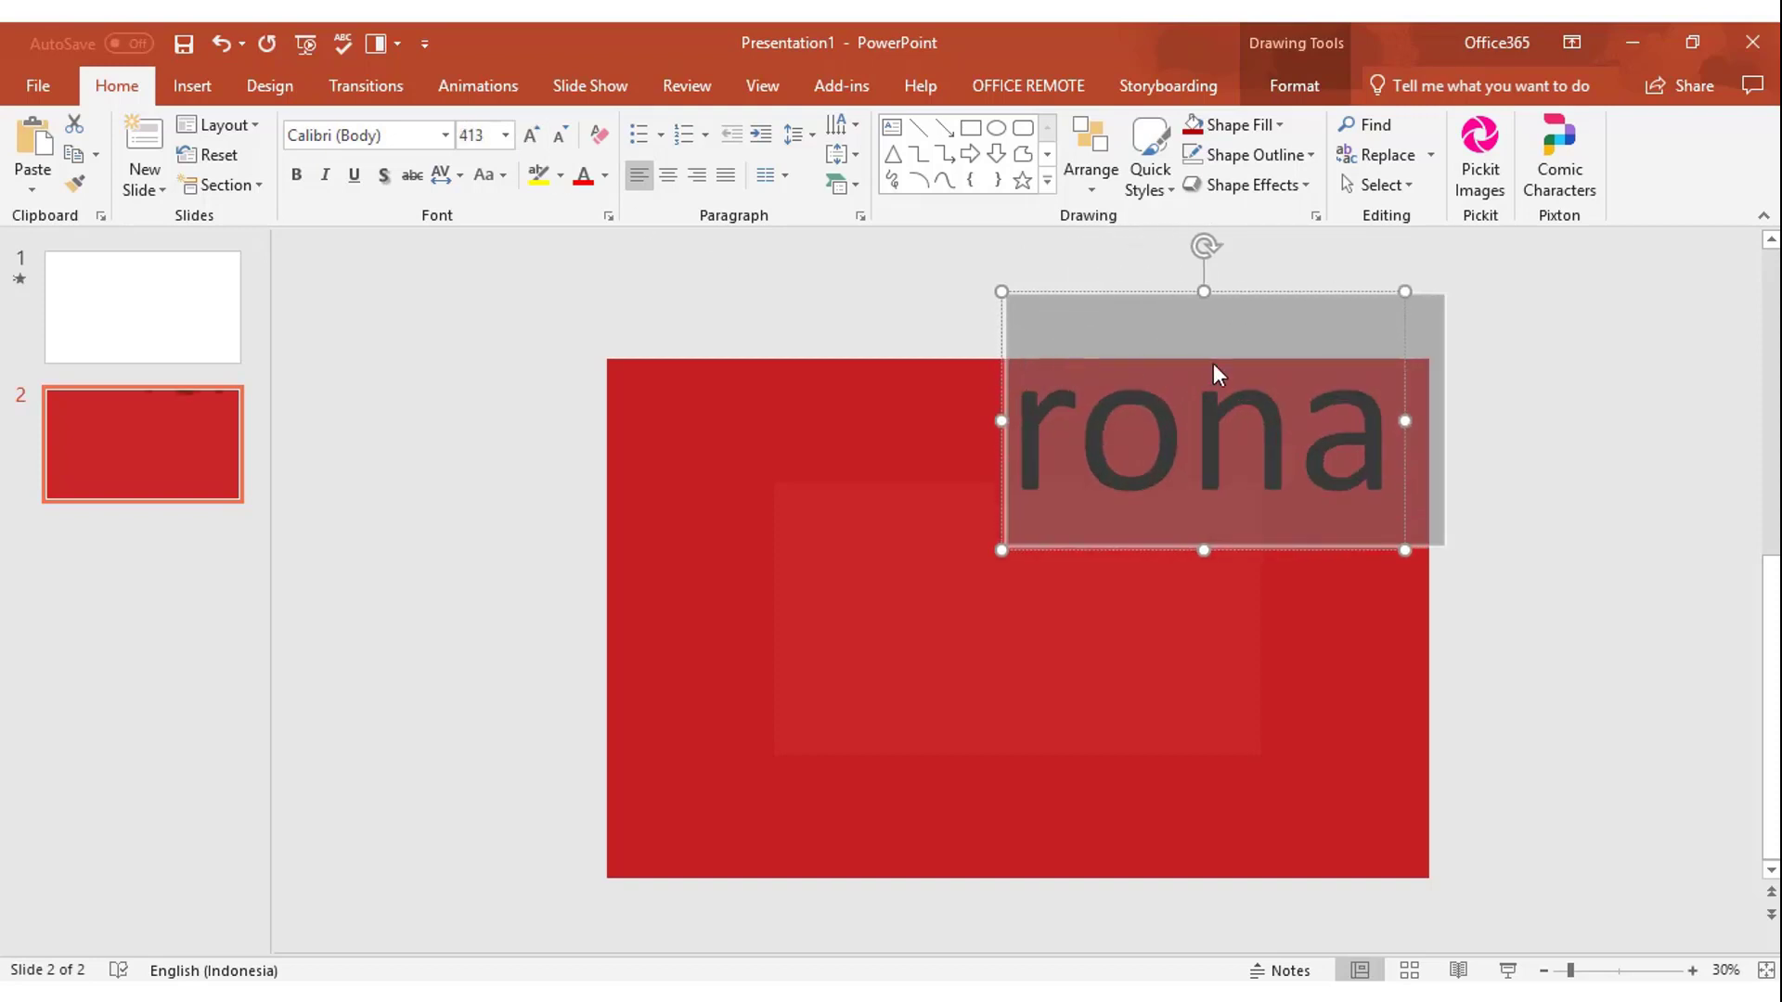
{"action": "left_click_drag", "start_coordinate": [1219, 374], "coordinate": [1061, 363]}
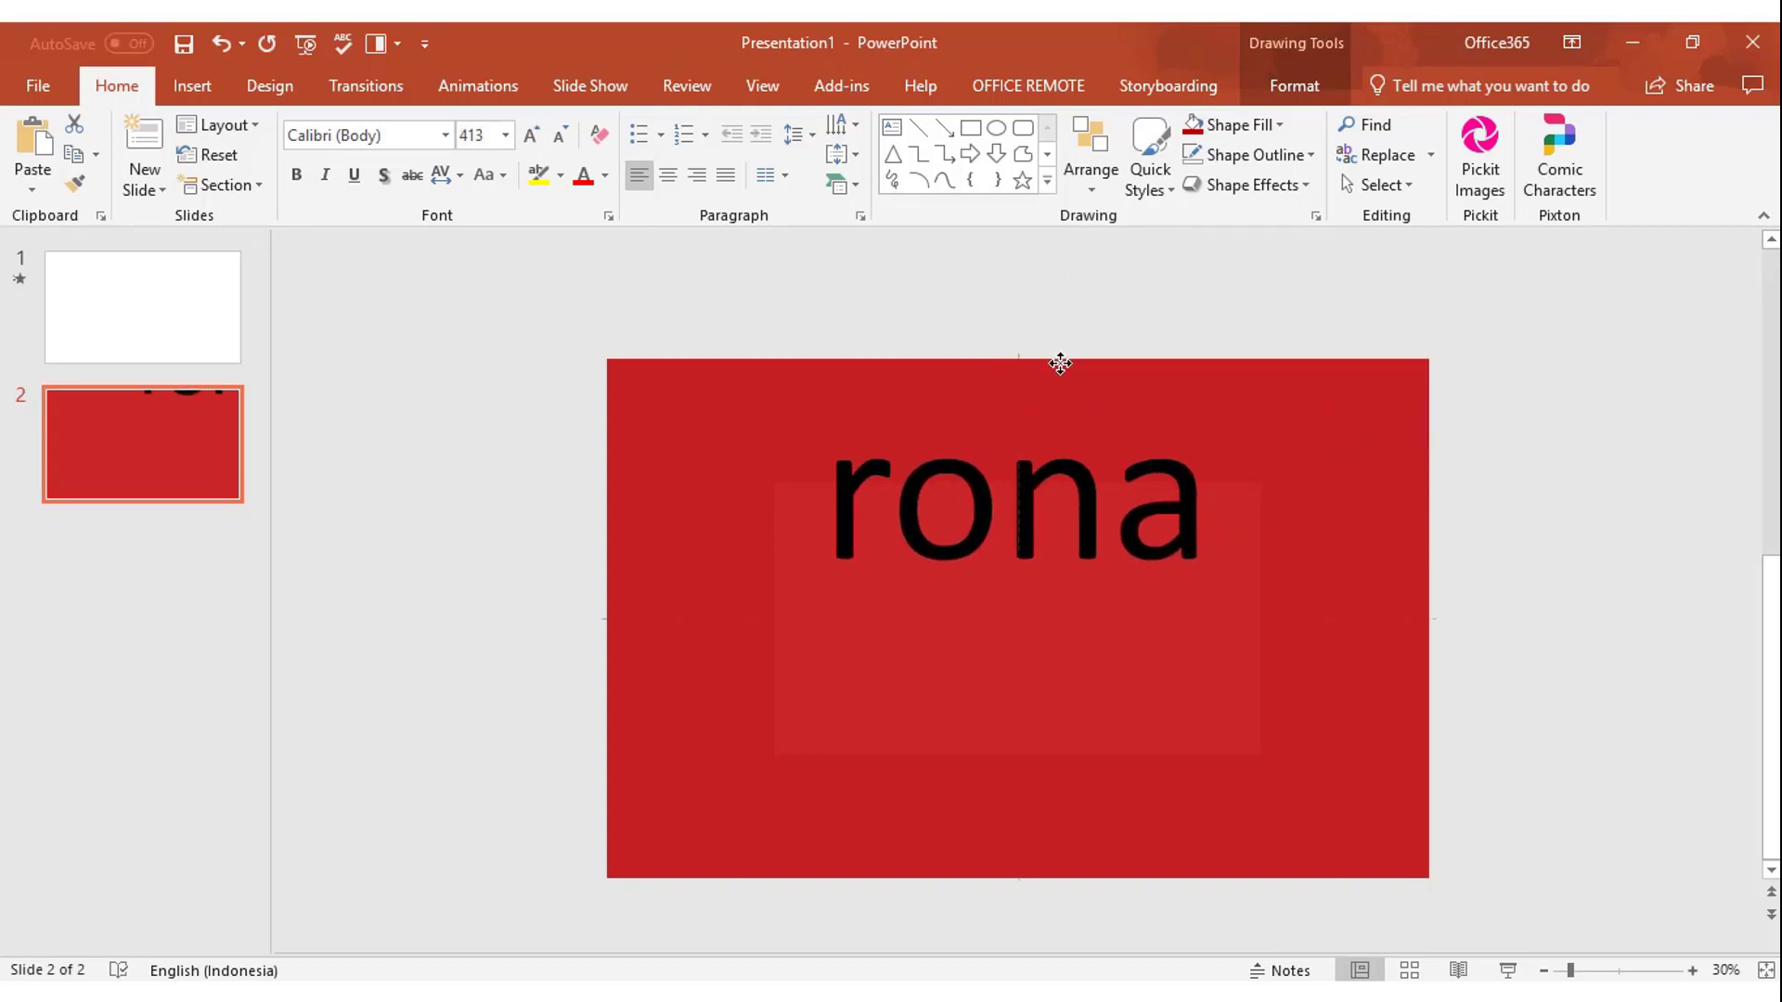
Step: Set the RONA title to Bebas Neue at 595 pt in white
{"action": "left_click", "coordinate": [383, 136]}
{"action": "key", "text": "BackSpace"}
{"action": "type", "text": "Bebas Neue"}
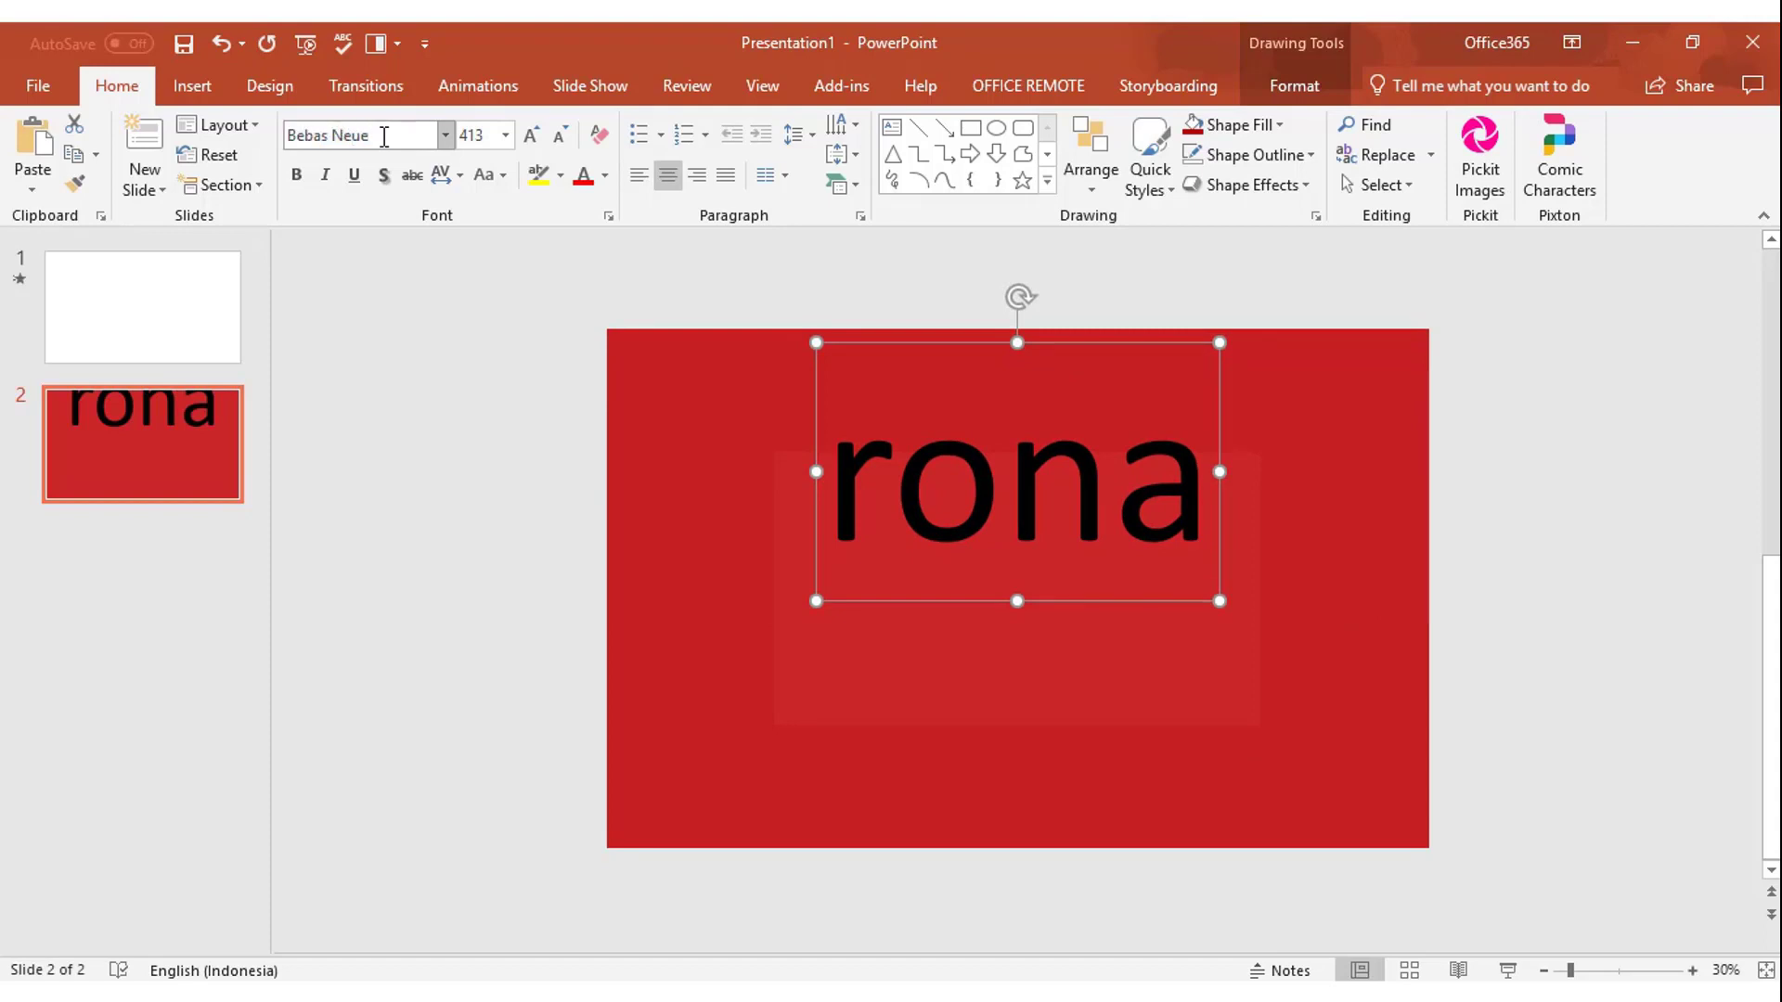
{"action": "key", "text": "Return"}
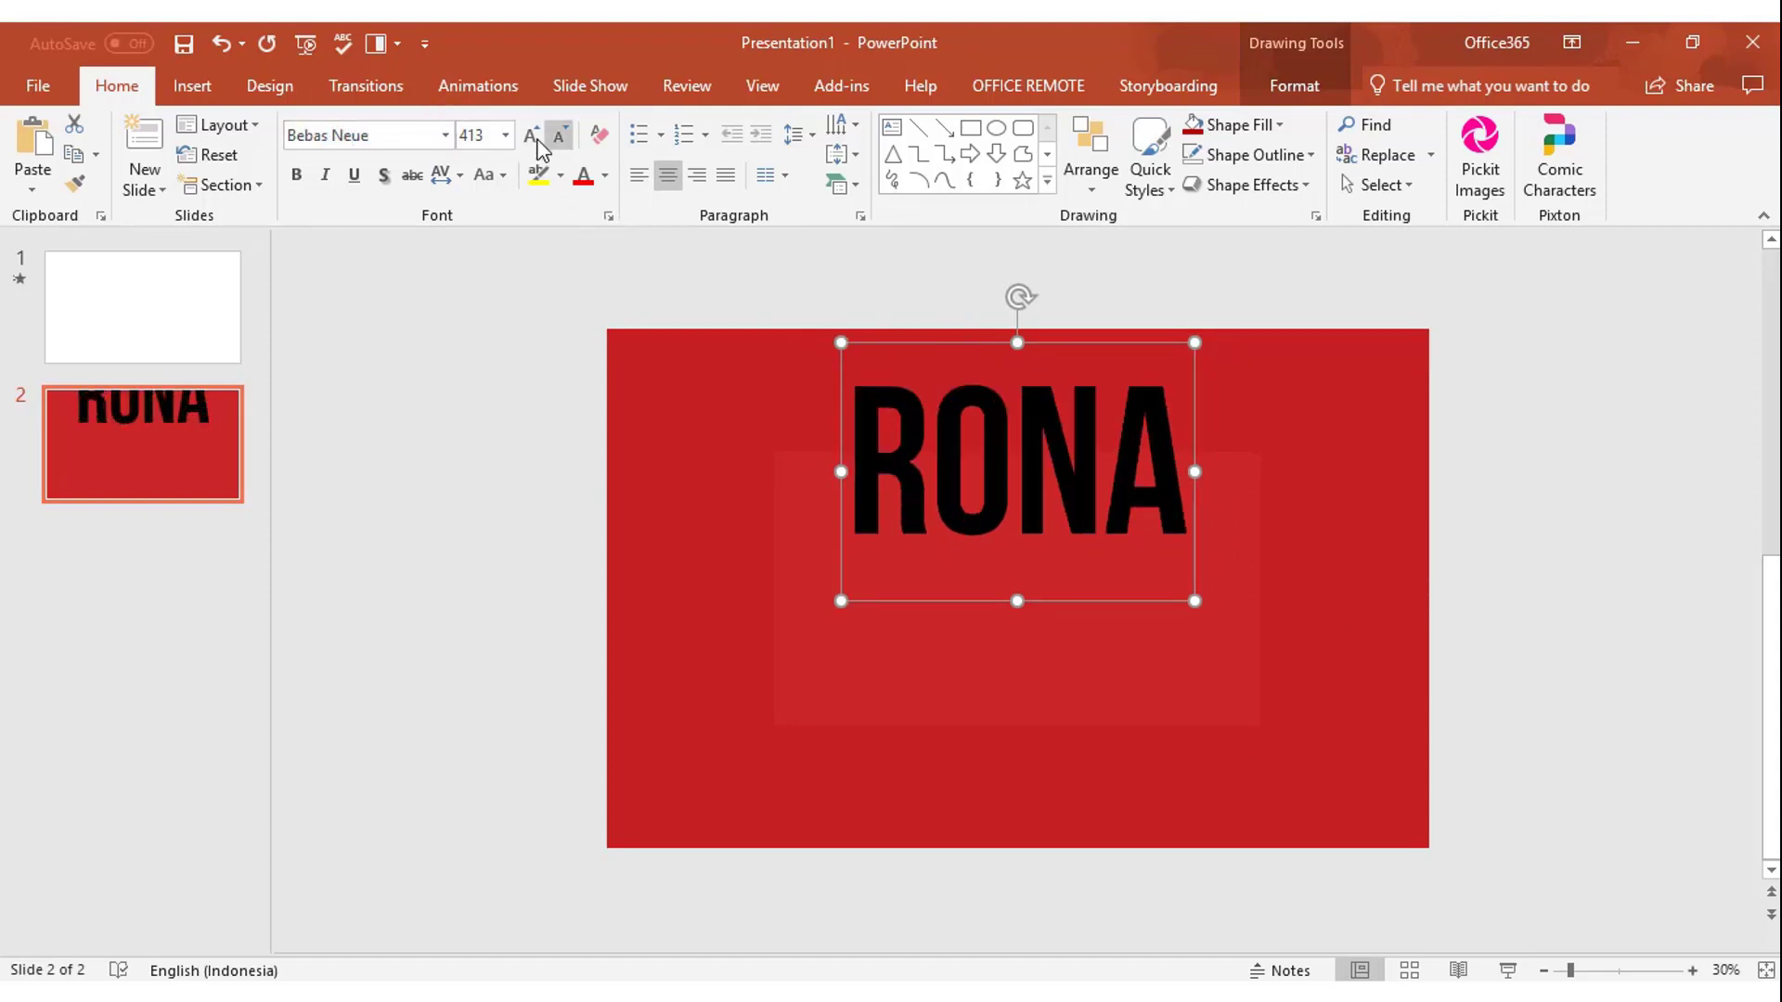
{"action": "left_click", "coordinate": [532, 136]}
{"action": "left_click", "coordinate": [532, 136]}
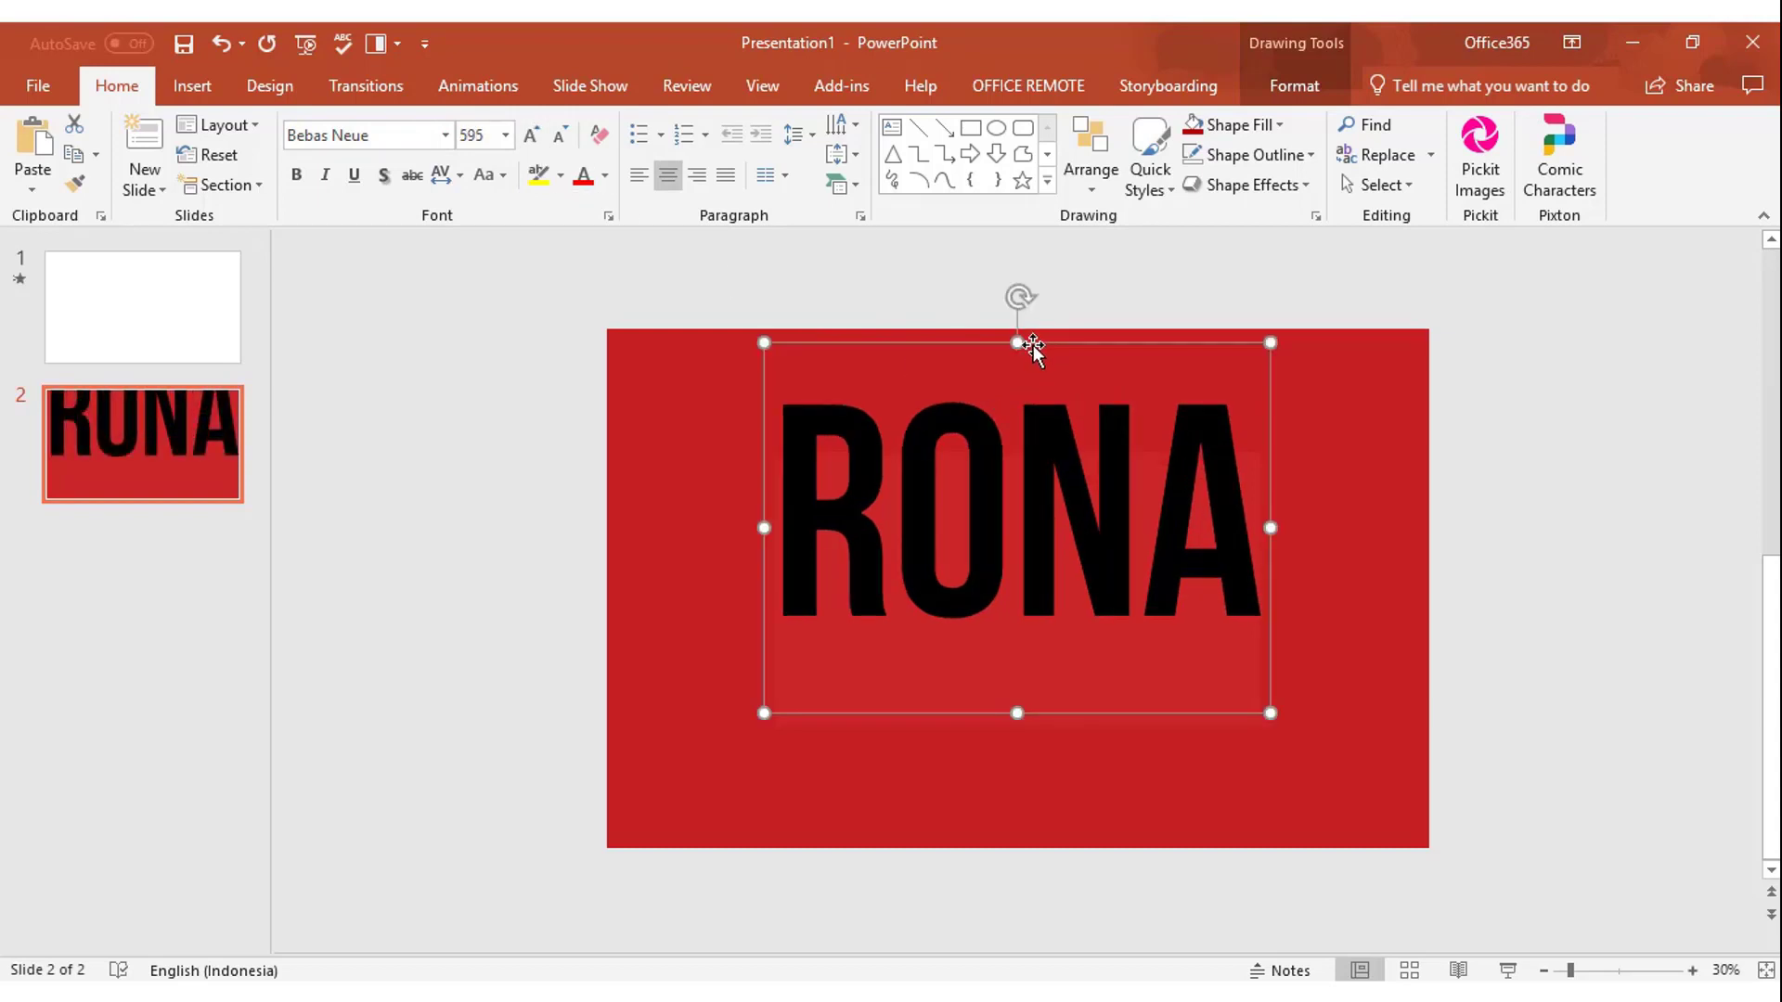
{"action": "left_click", "coordinate": [604, 175]}
{"action": "left_click", "coordinate": [592, 232]}
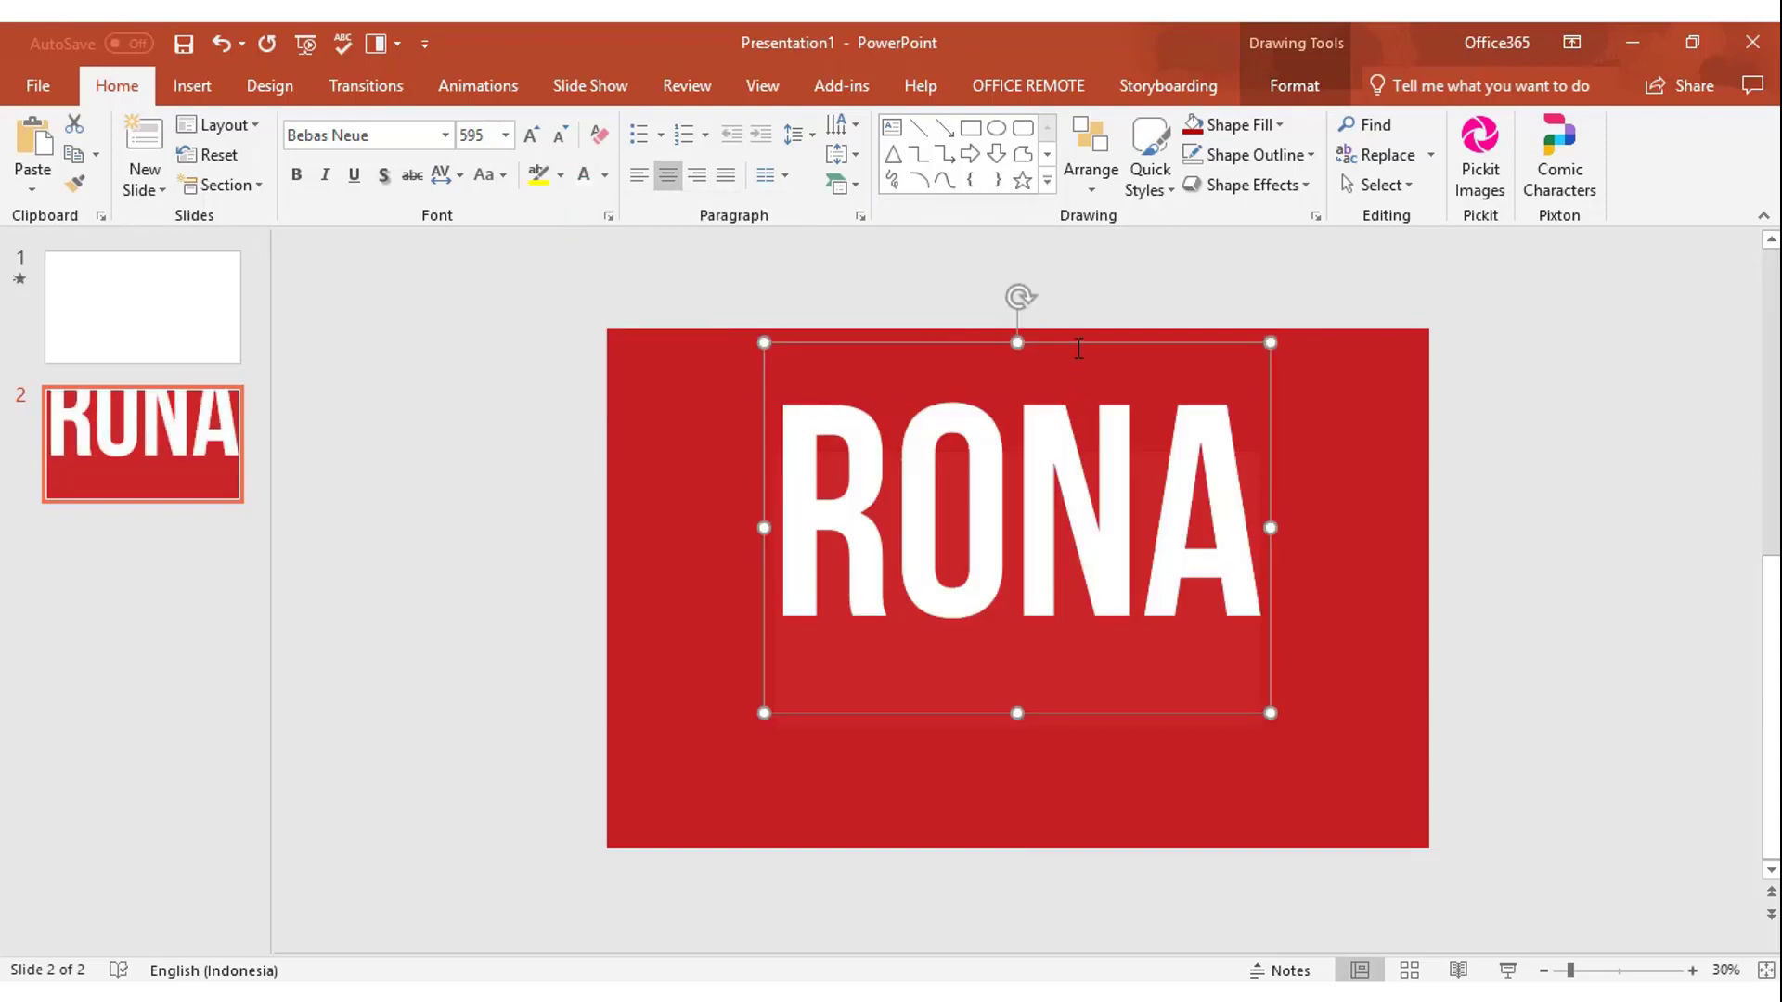
Step: Duplicate the RONA text box below the original and retype the copy as PRESENTASI
{"action": "key", "text": "ctrl+d"}
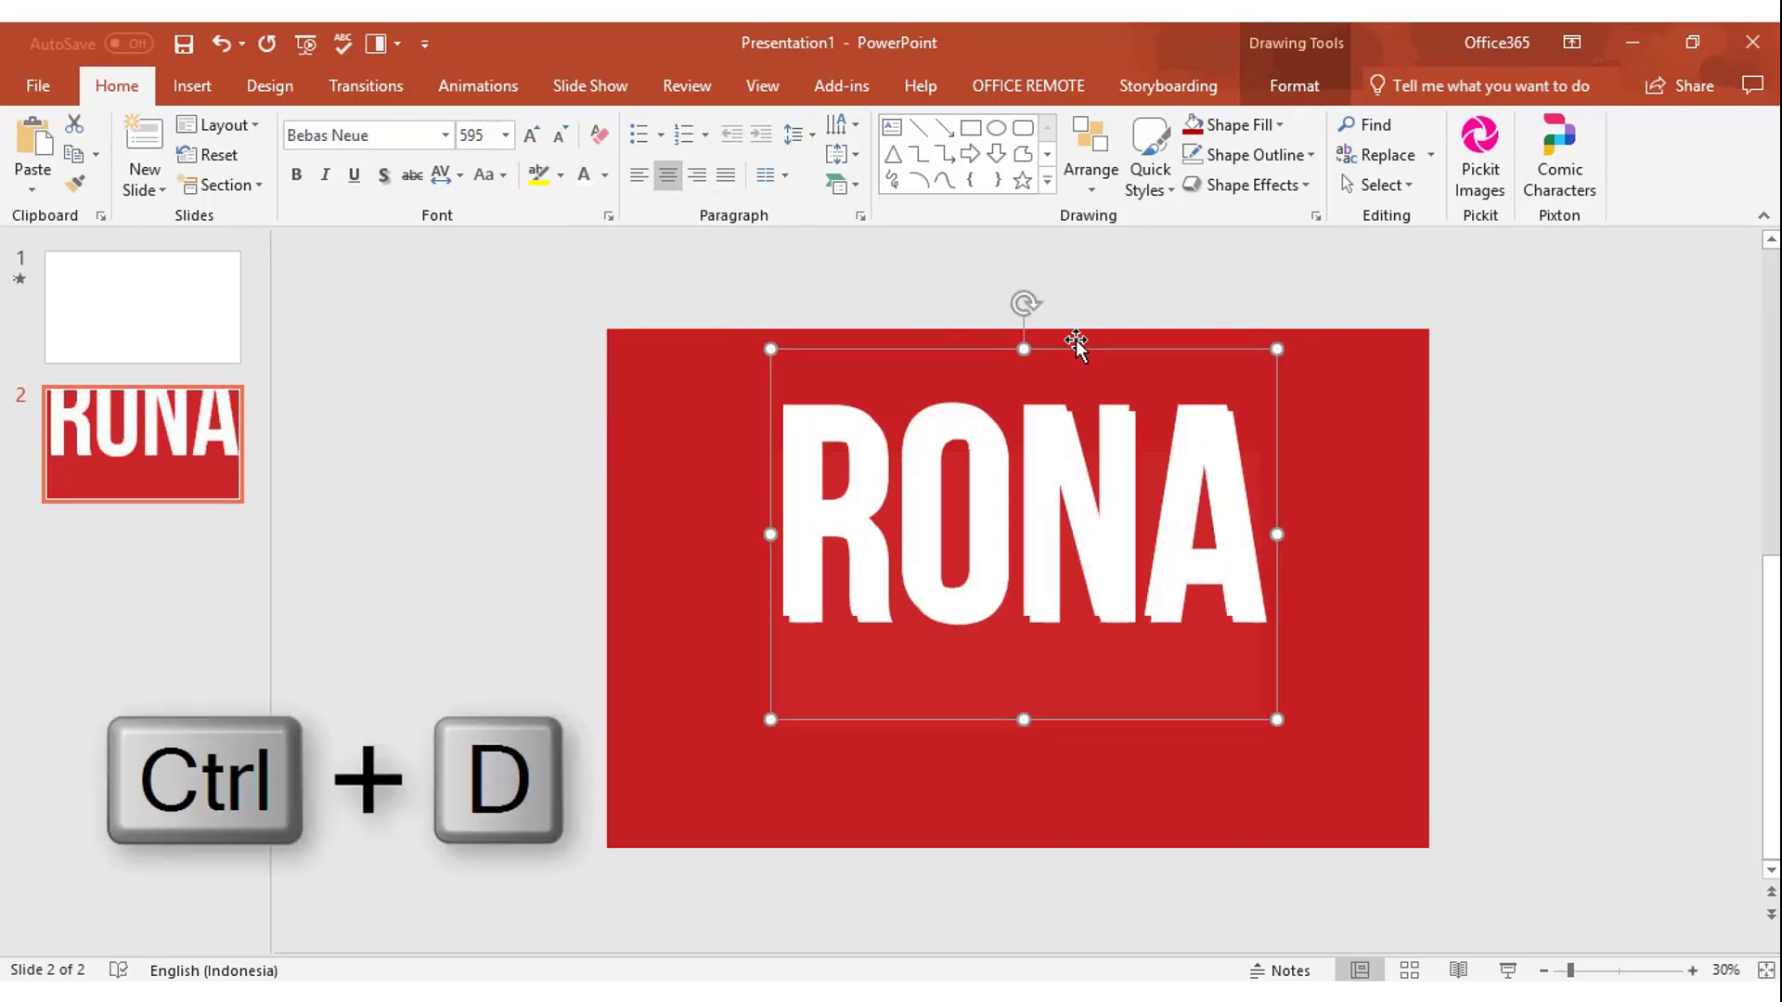
{"action": "left_click_drag", "start_coordinate": [1064, 739], "coordinate": [1058, 923]}
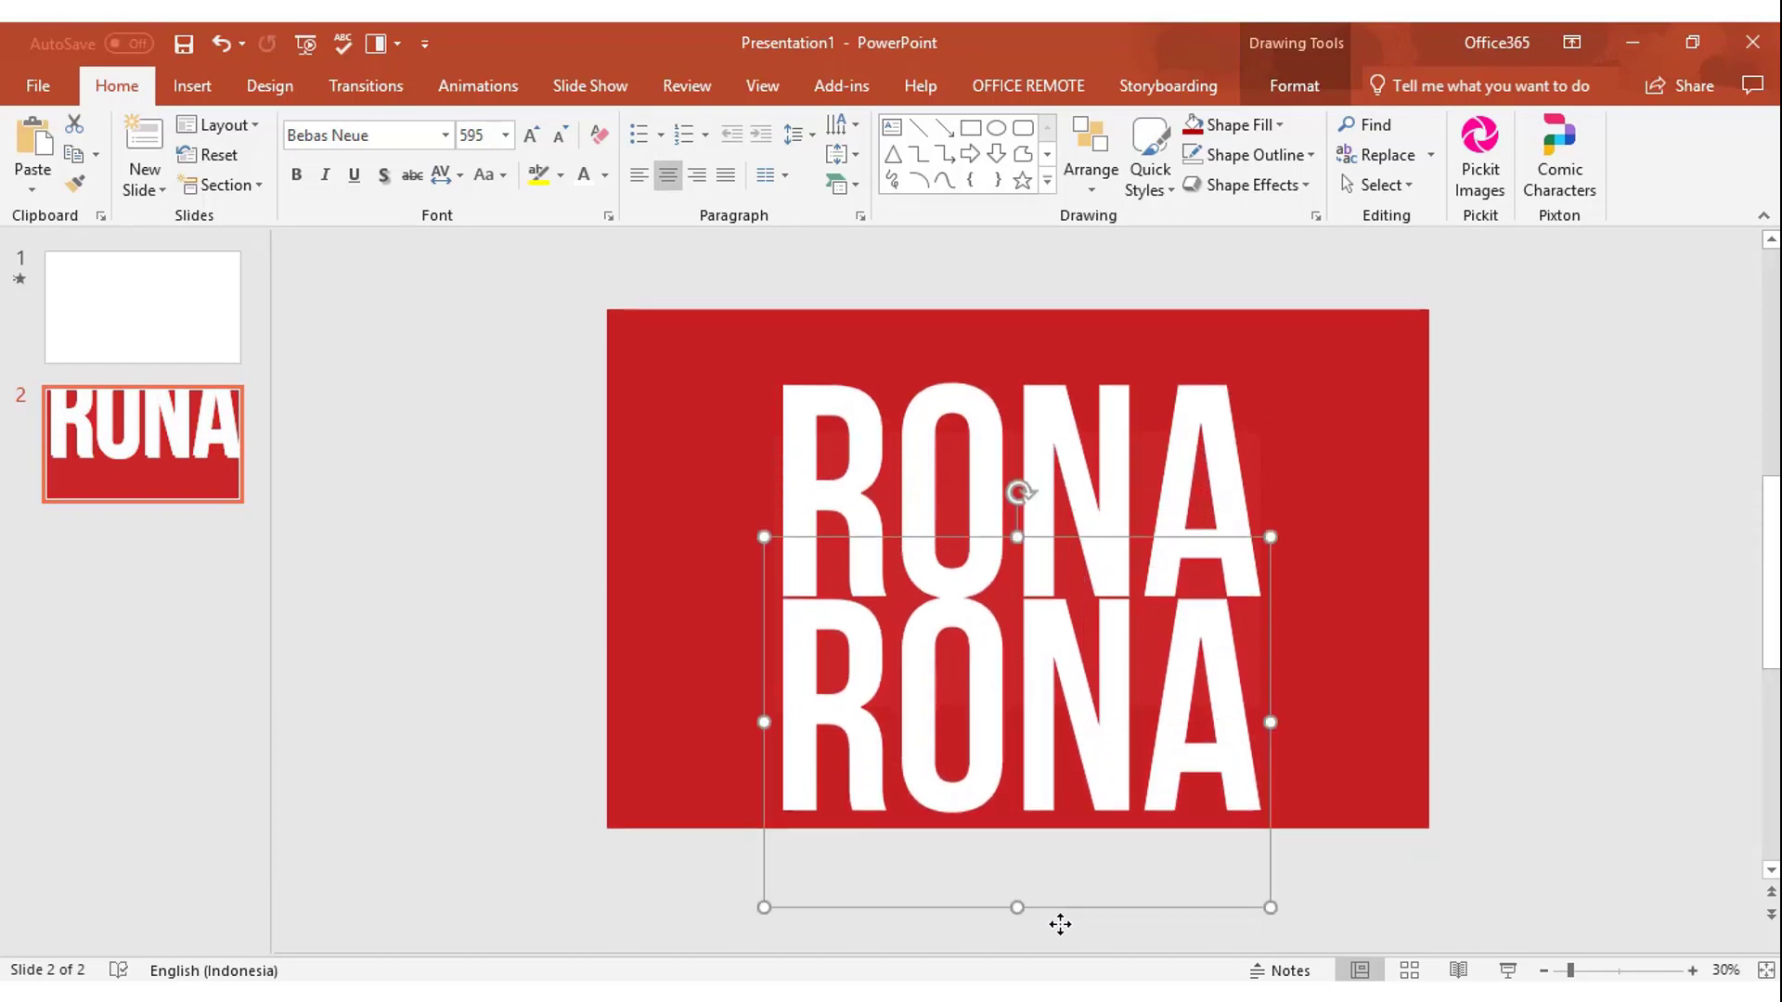
{"action": "left_click", "coordinate": [1249, 674]}
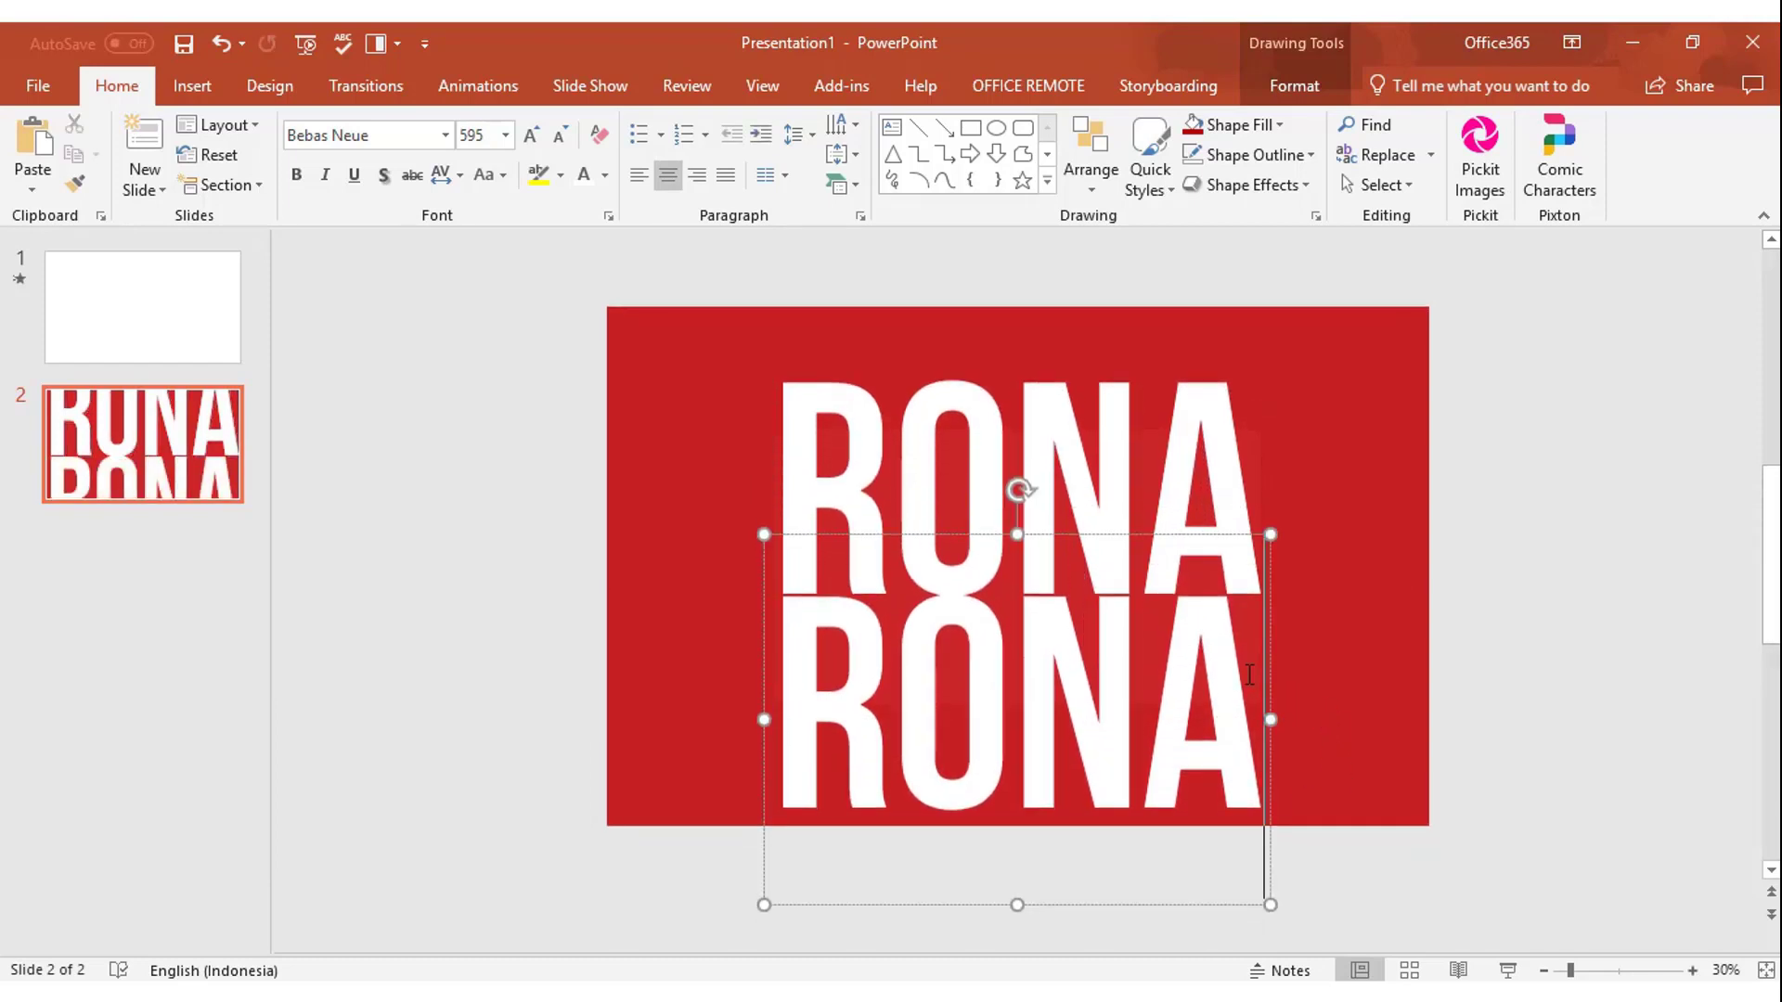
{"action": "key", "text": "BackSpace"}
{"action": "key", "text": "BackSpace"}
{"action": "key", "text": "BackSpace"}
{"action": "key", "text": "BackSpace"}
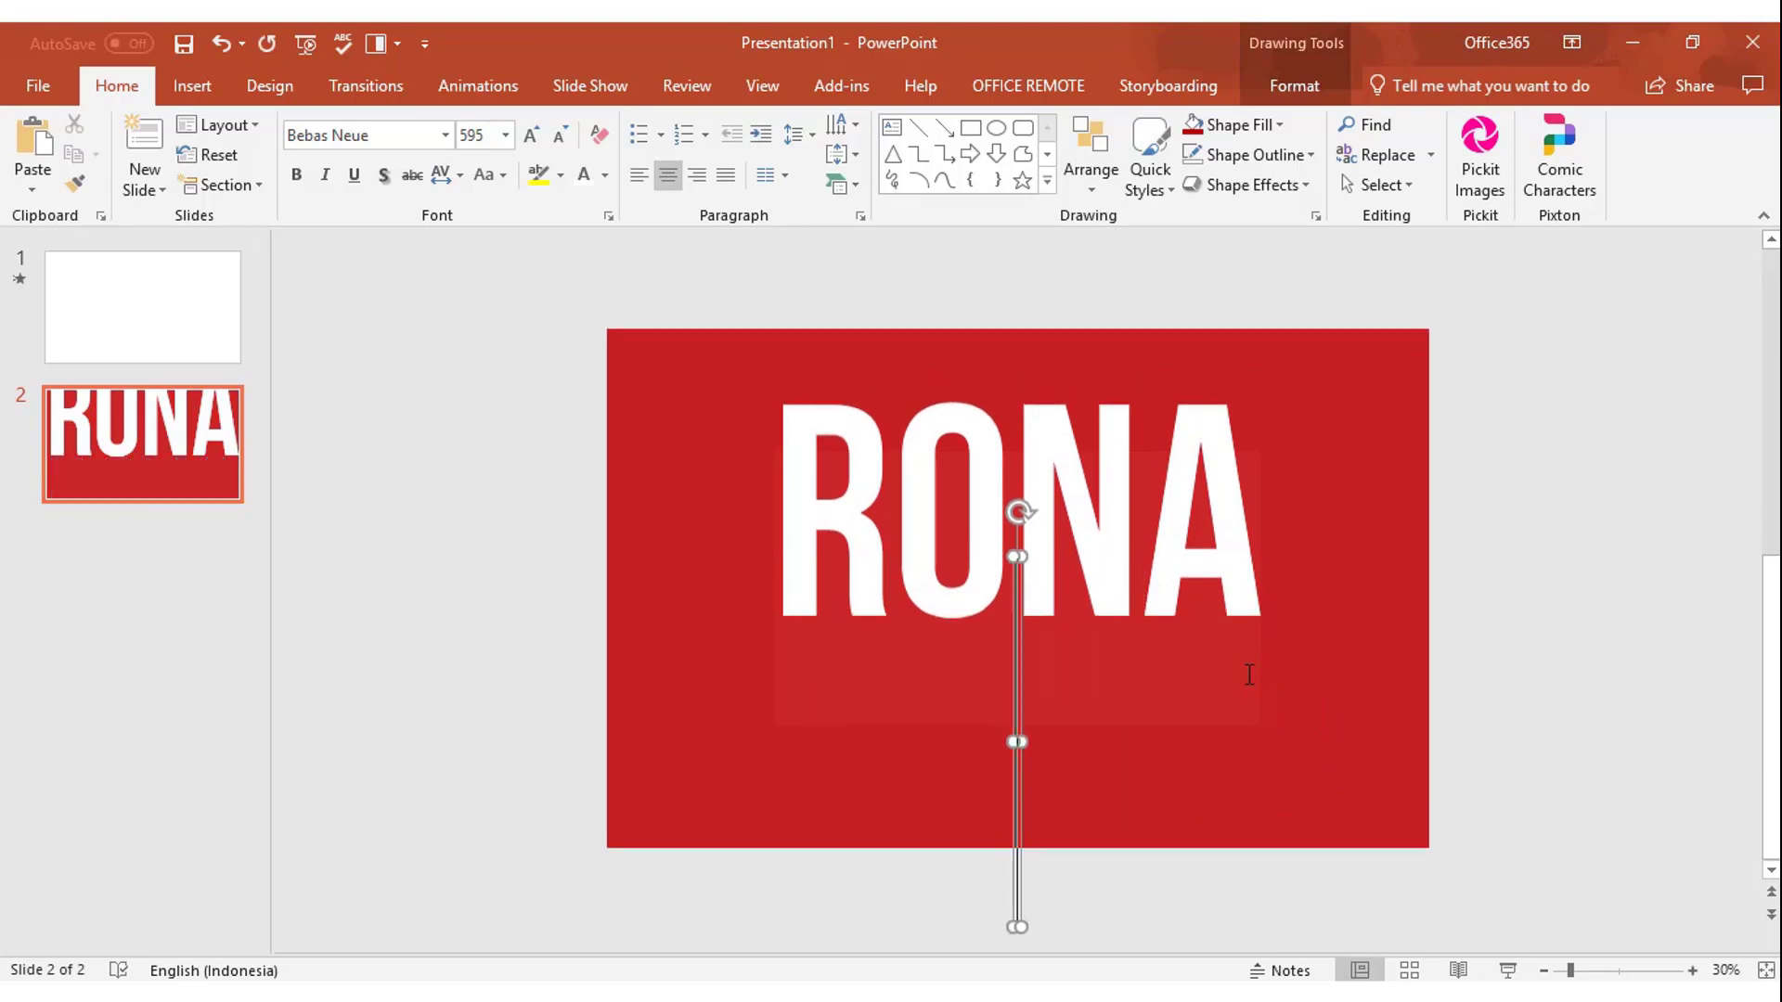
{"action": "type", "text": "PRESENTASU"}
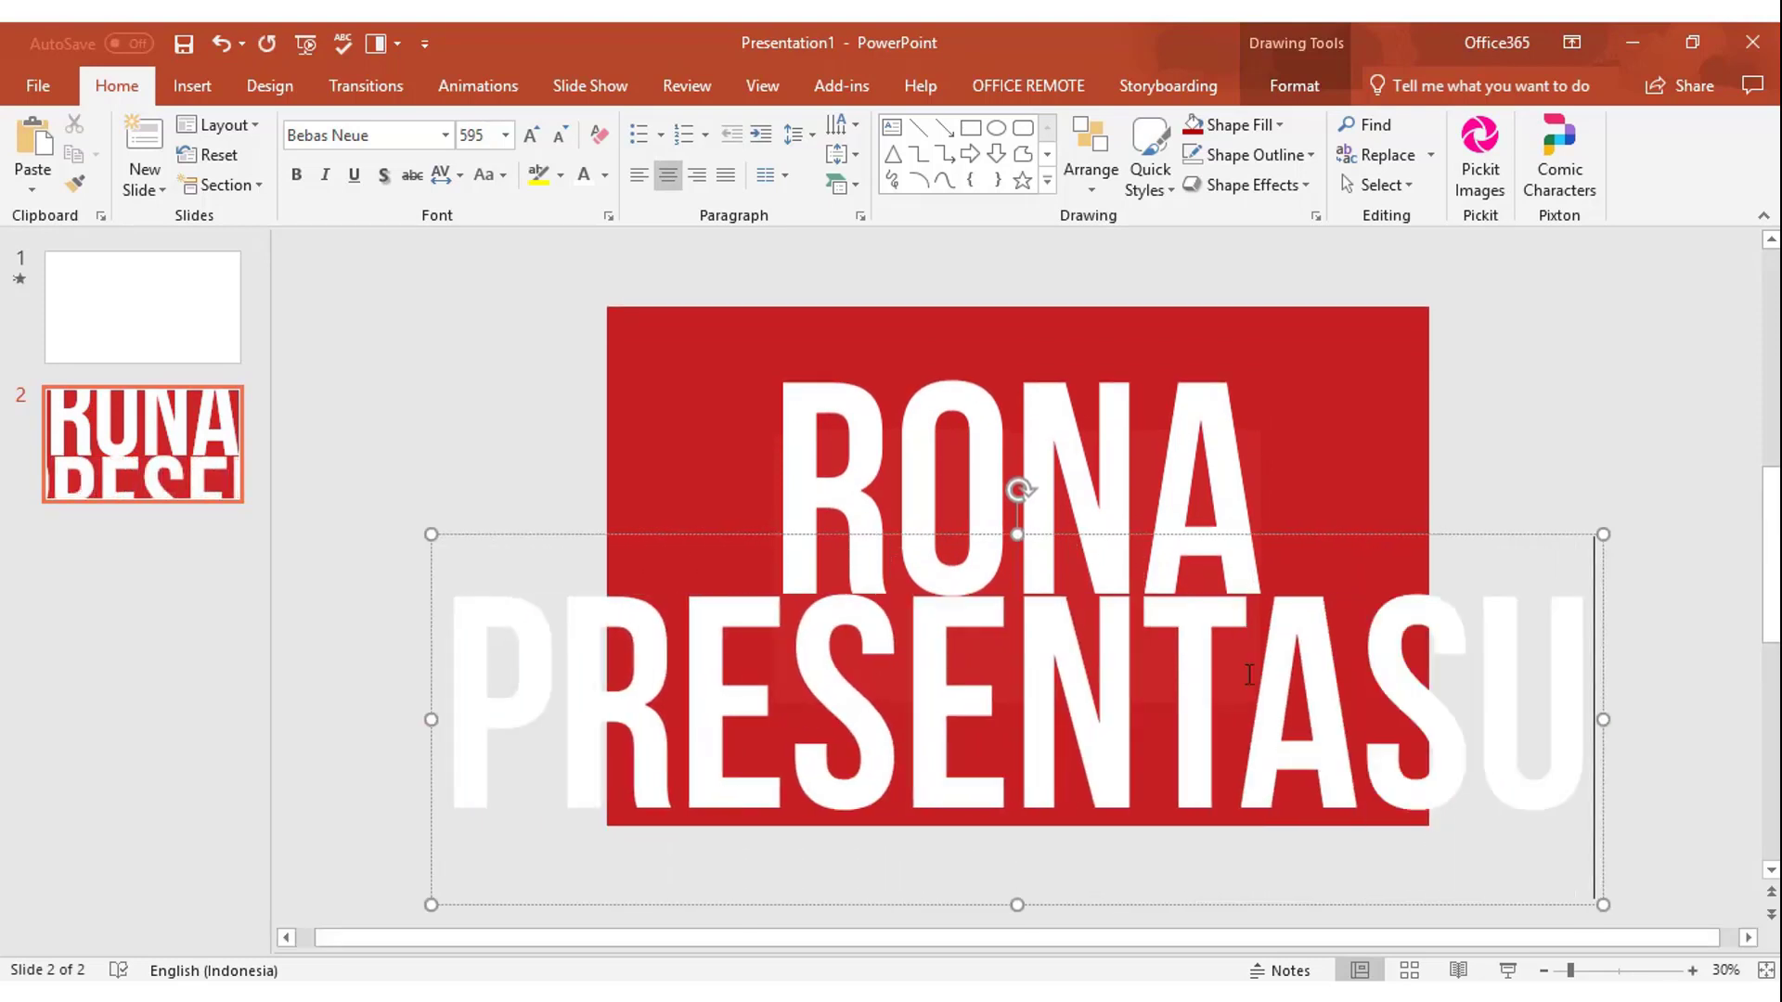
{"action": "key", "text": "BackSpace"}
{"action": "type", "text": "I"}
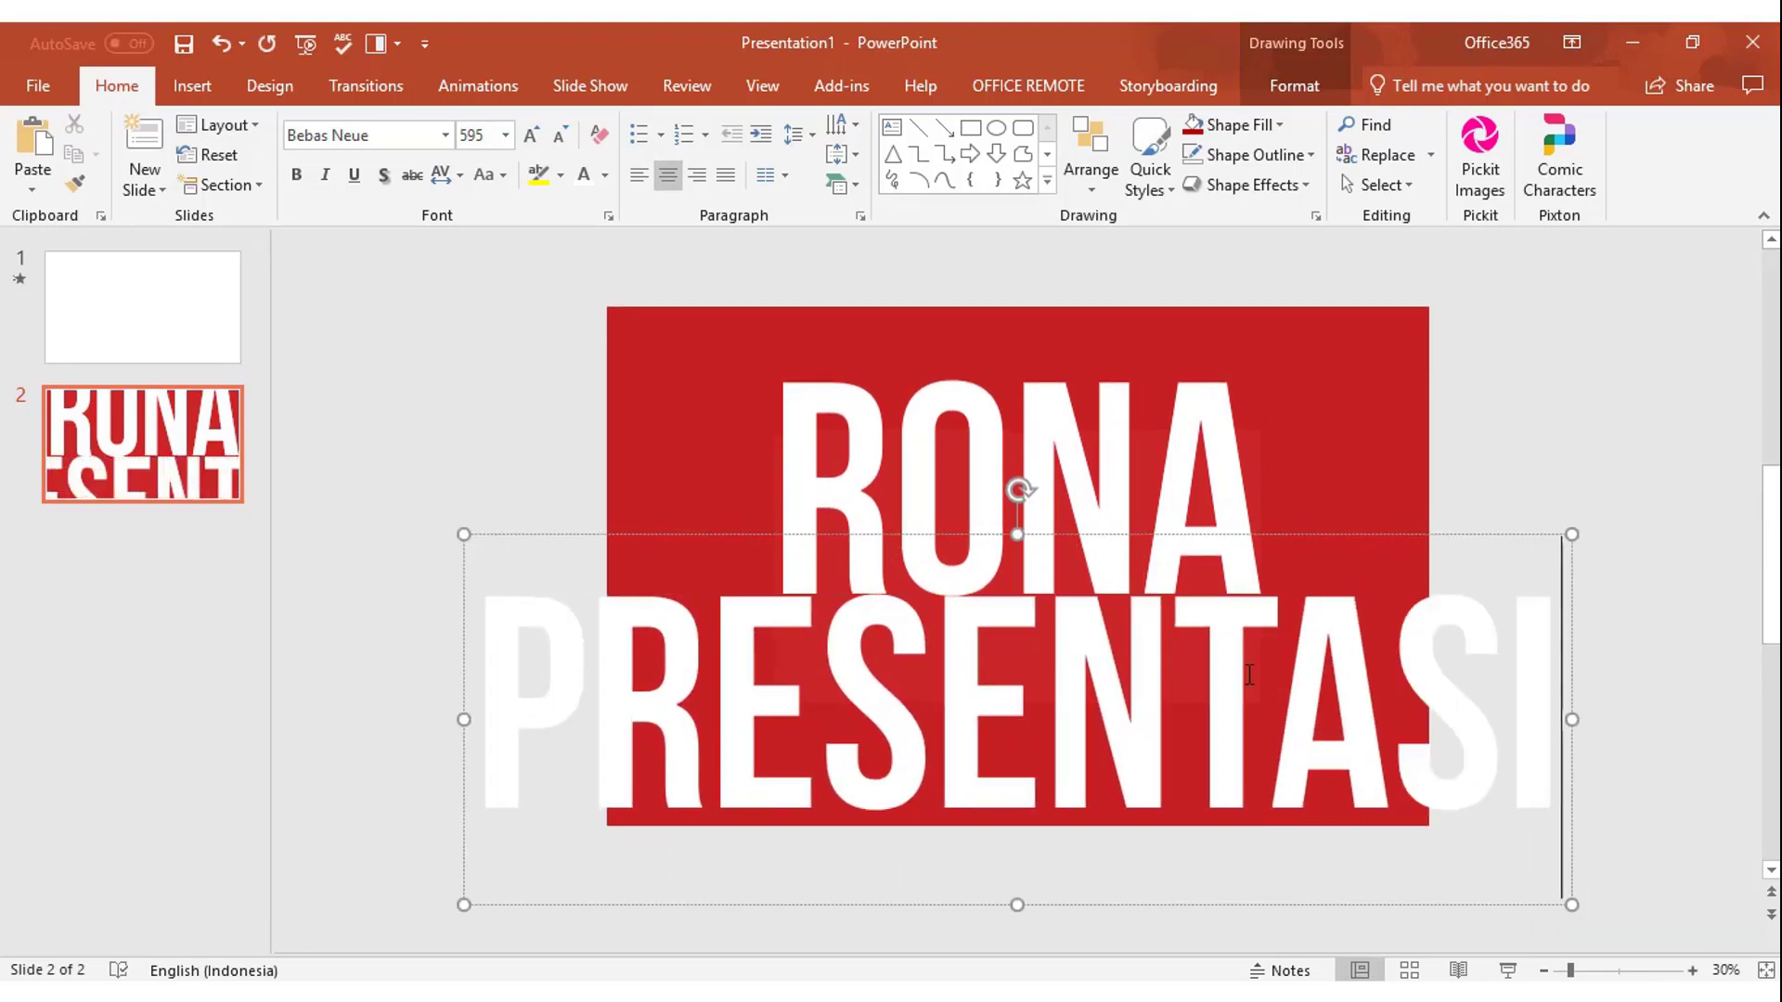
Step: Resize PRESENTASI to 265 pt and position it just beneath RONA
{"action": "key", "text": "ctrl+a"}
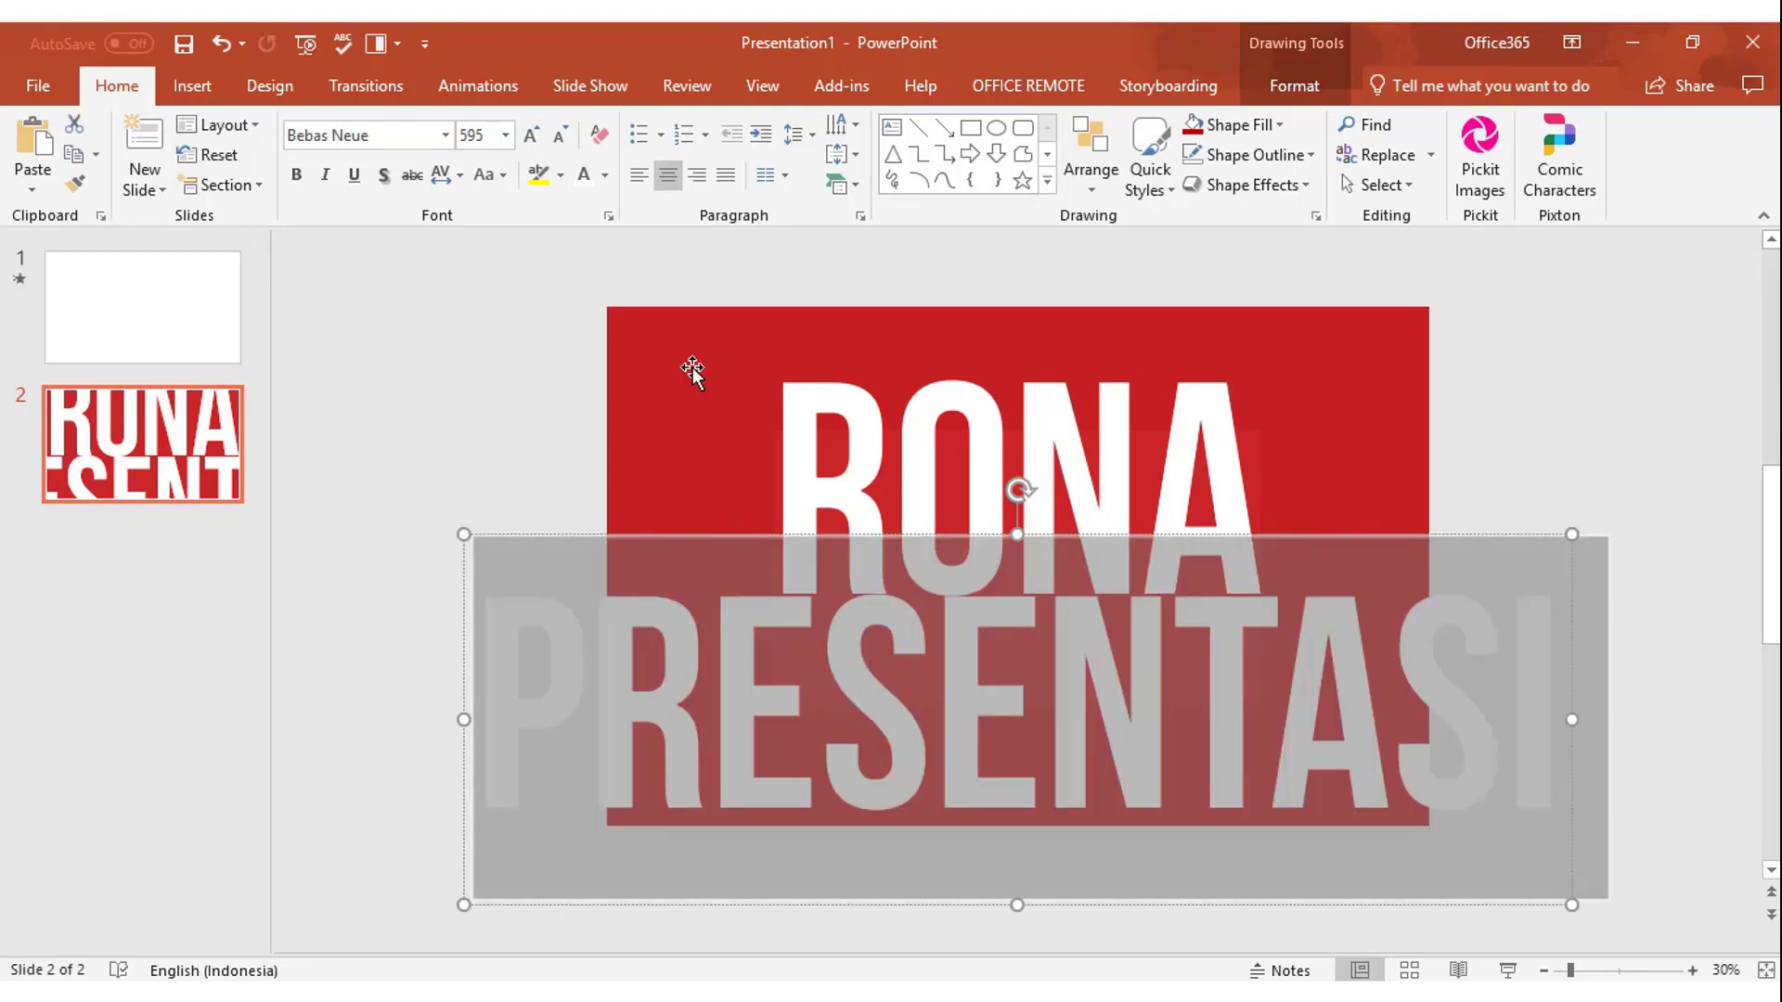
{"action": "left_click", "coordinate": [556, 139]}
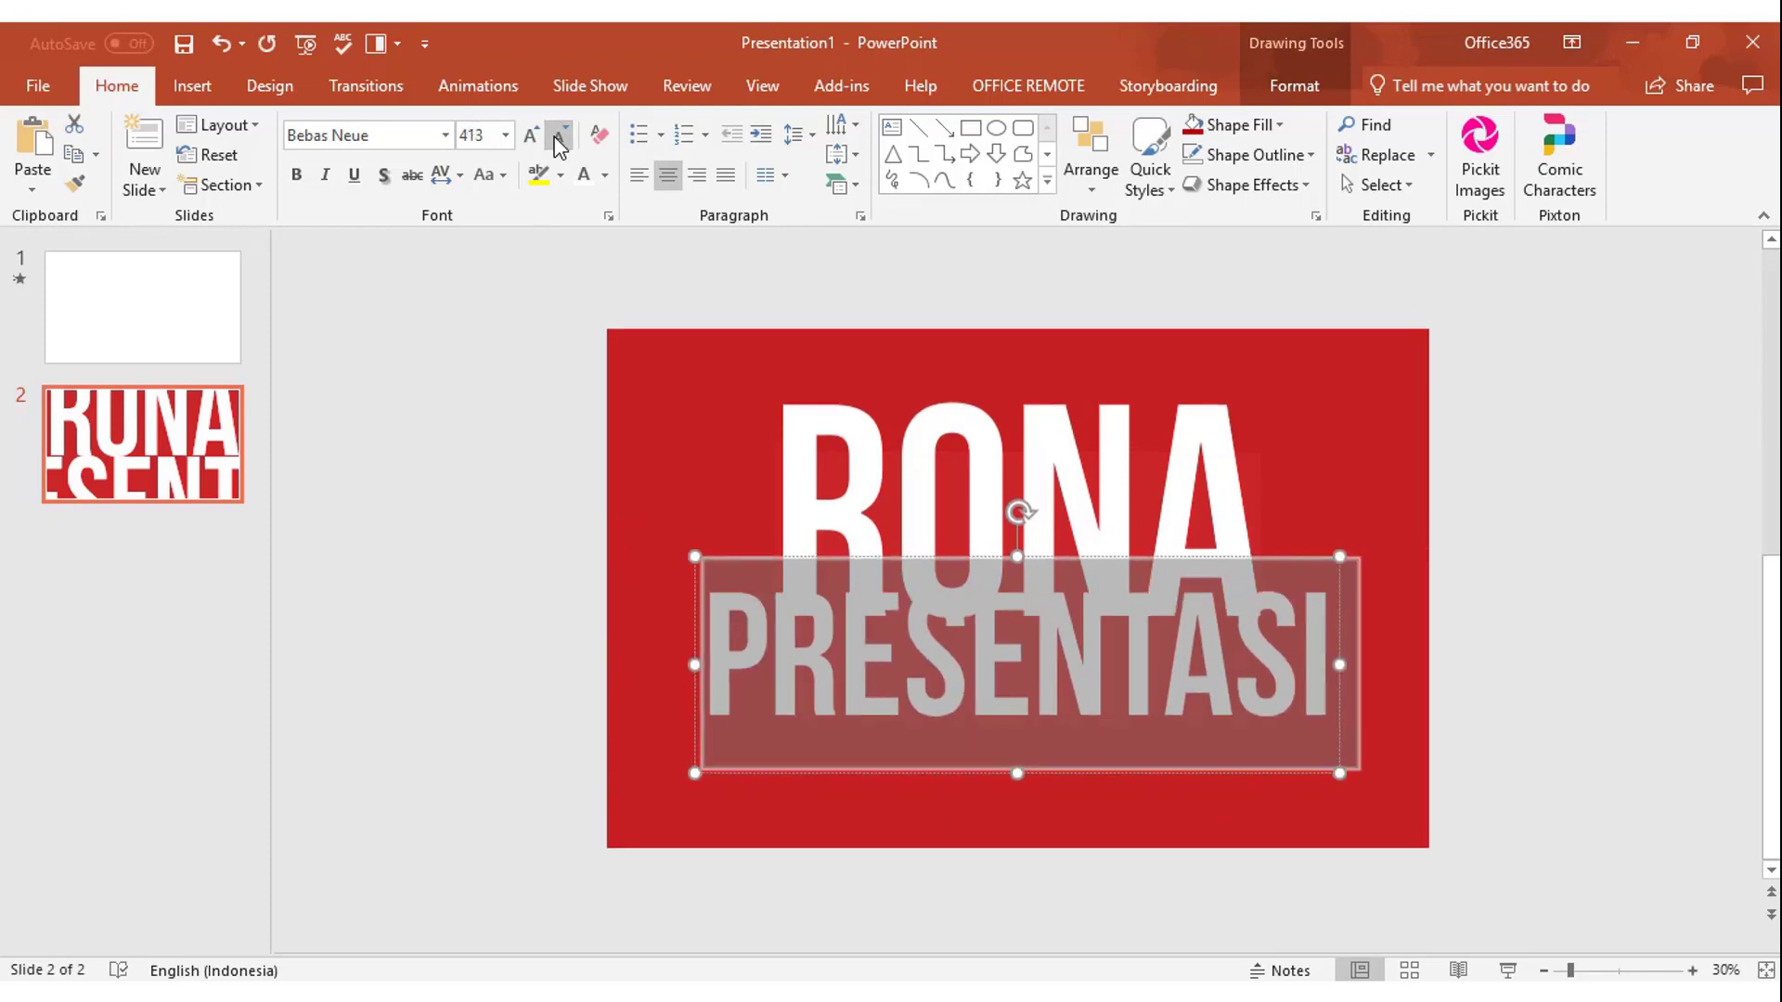
{"action": "left_click", "coordinate": [557, 139]}
{"action": "left_click", "coordinate": [557, 139]}
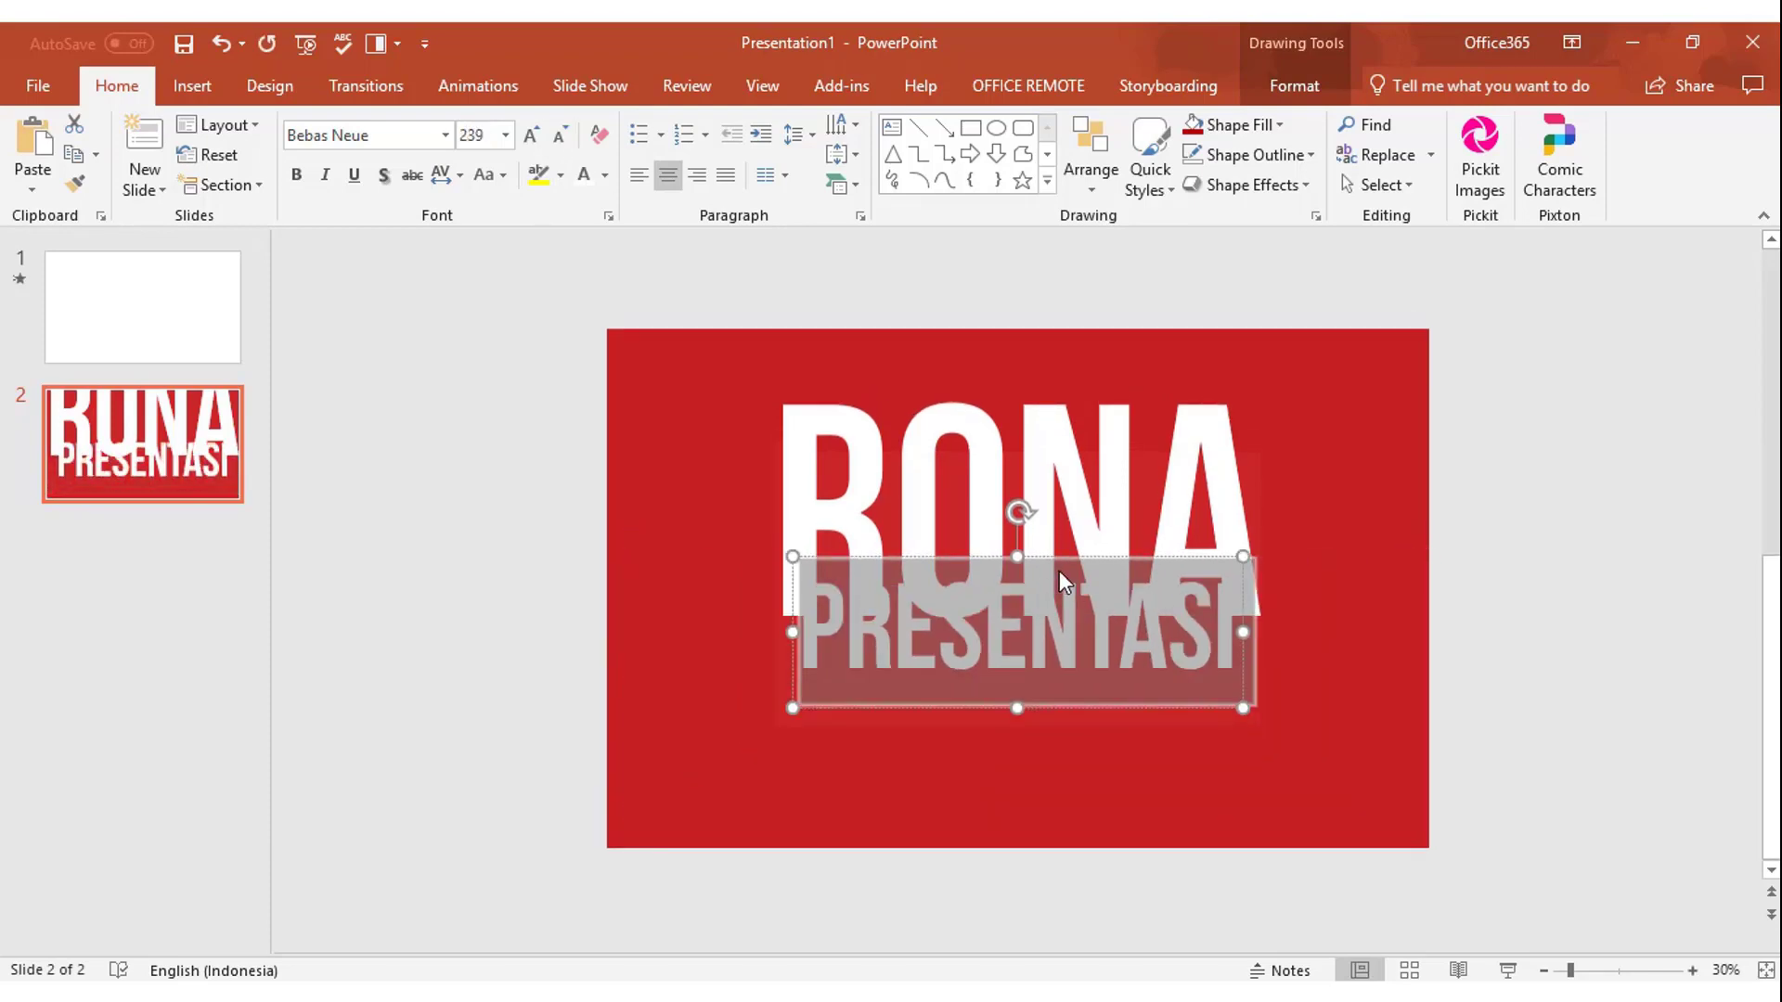
{"action": "left_click_drag", "start_coordinate": [1061, 563], "coordinate": [1062, 586]}
{"action": "double_click", "coordinate": [847, 629]}
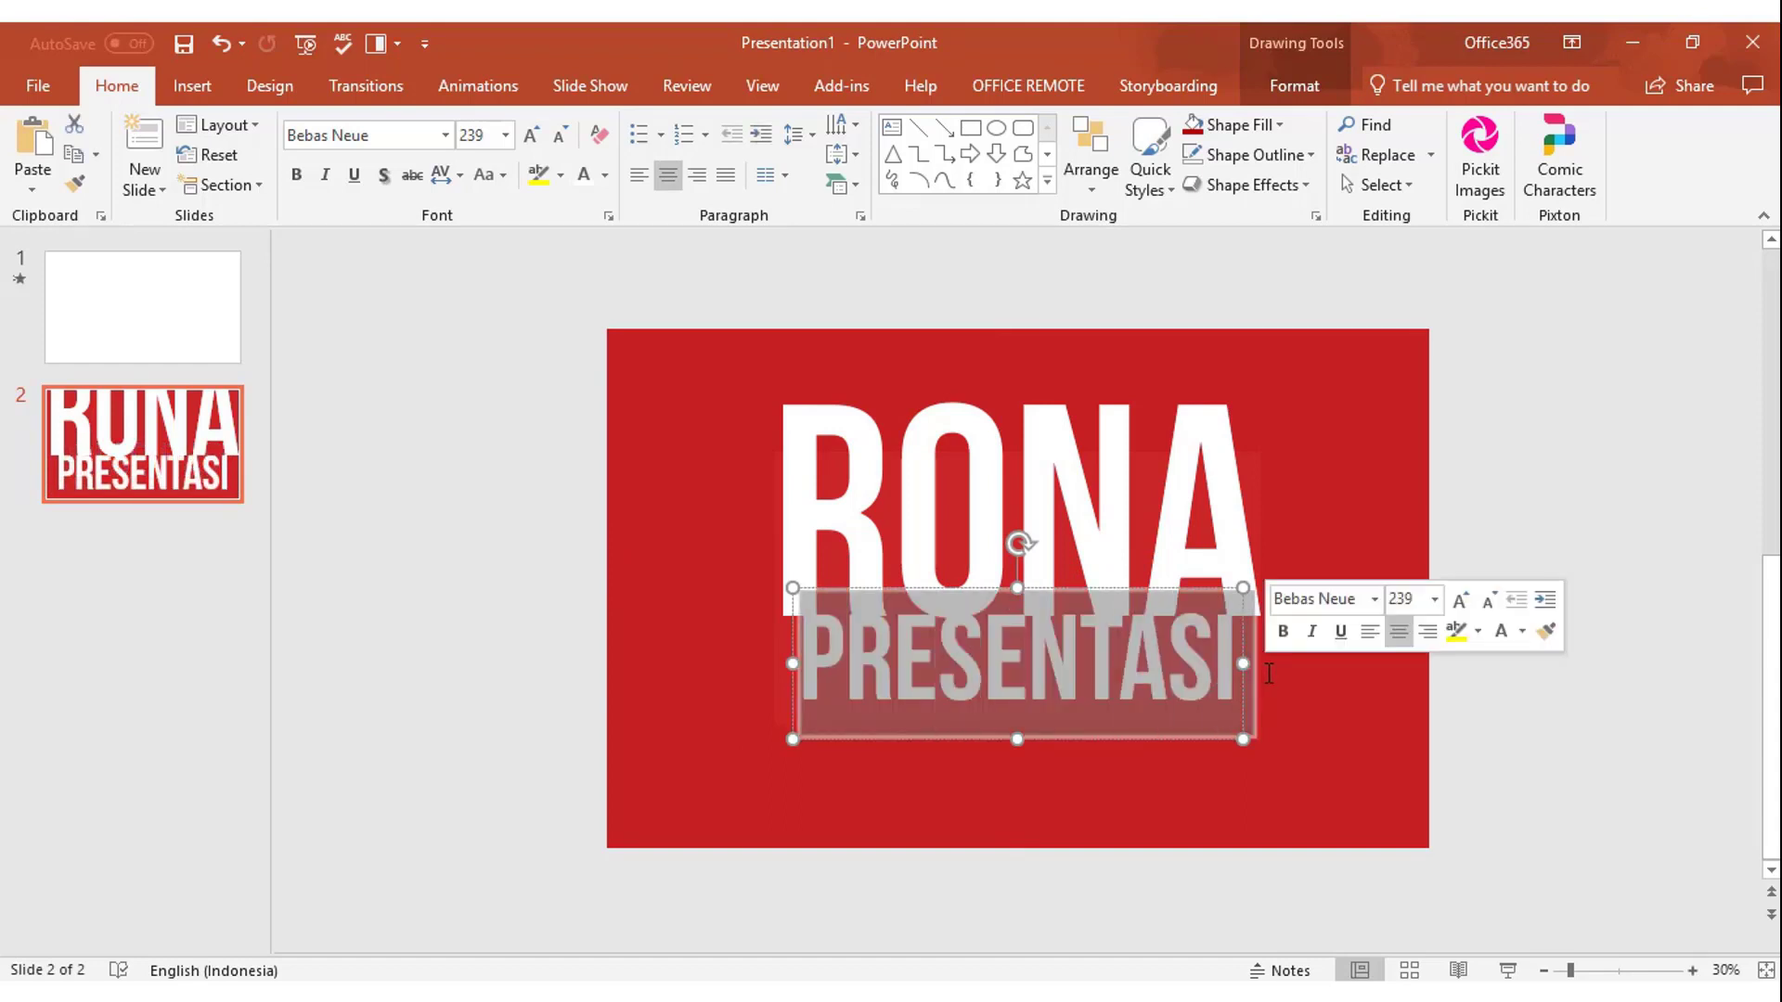
{"action": "type", "text": "265"}
{"action": "key", "text": "Return"}
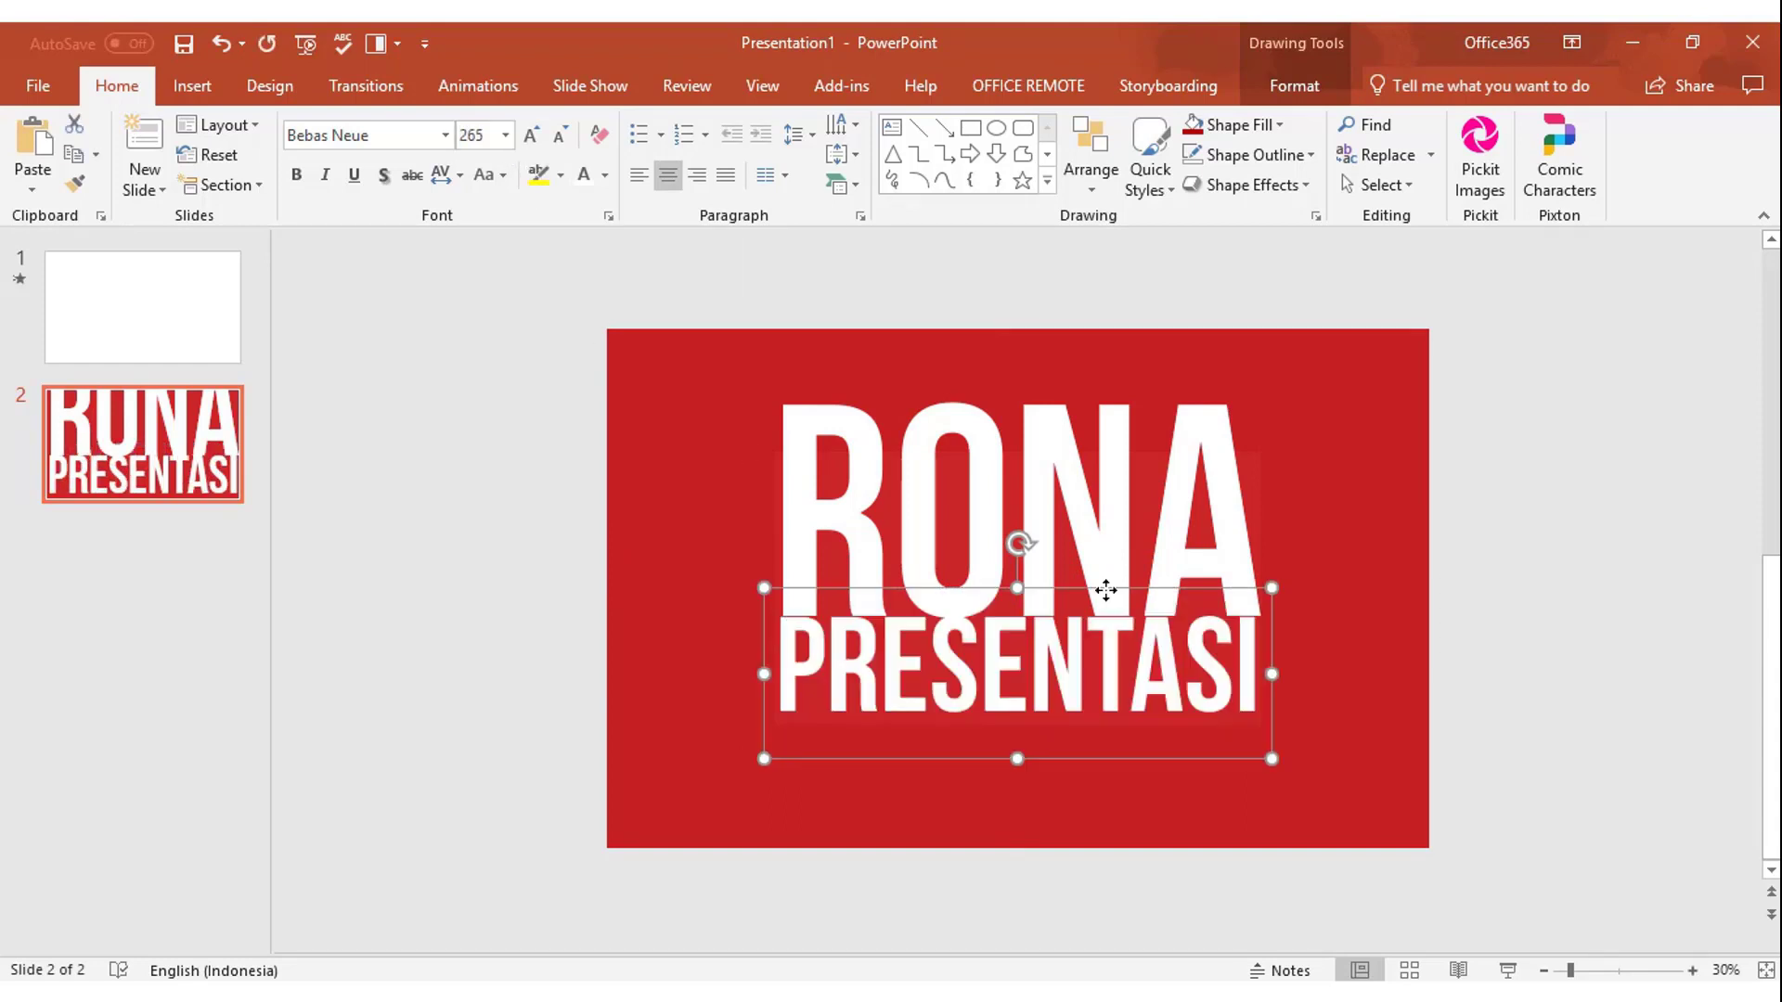
{"action": "left_click", "coordinate": [1027, 589]}
{"action": "left_click_drag", "start_coordinate": [1105, 589], "coordinate": [1105, 590]}
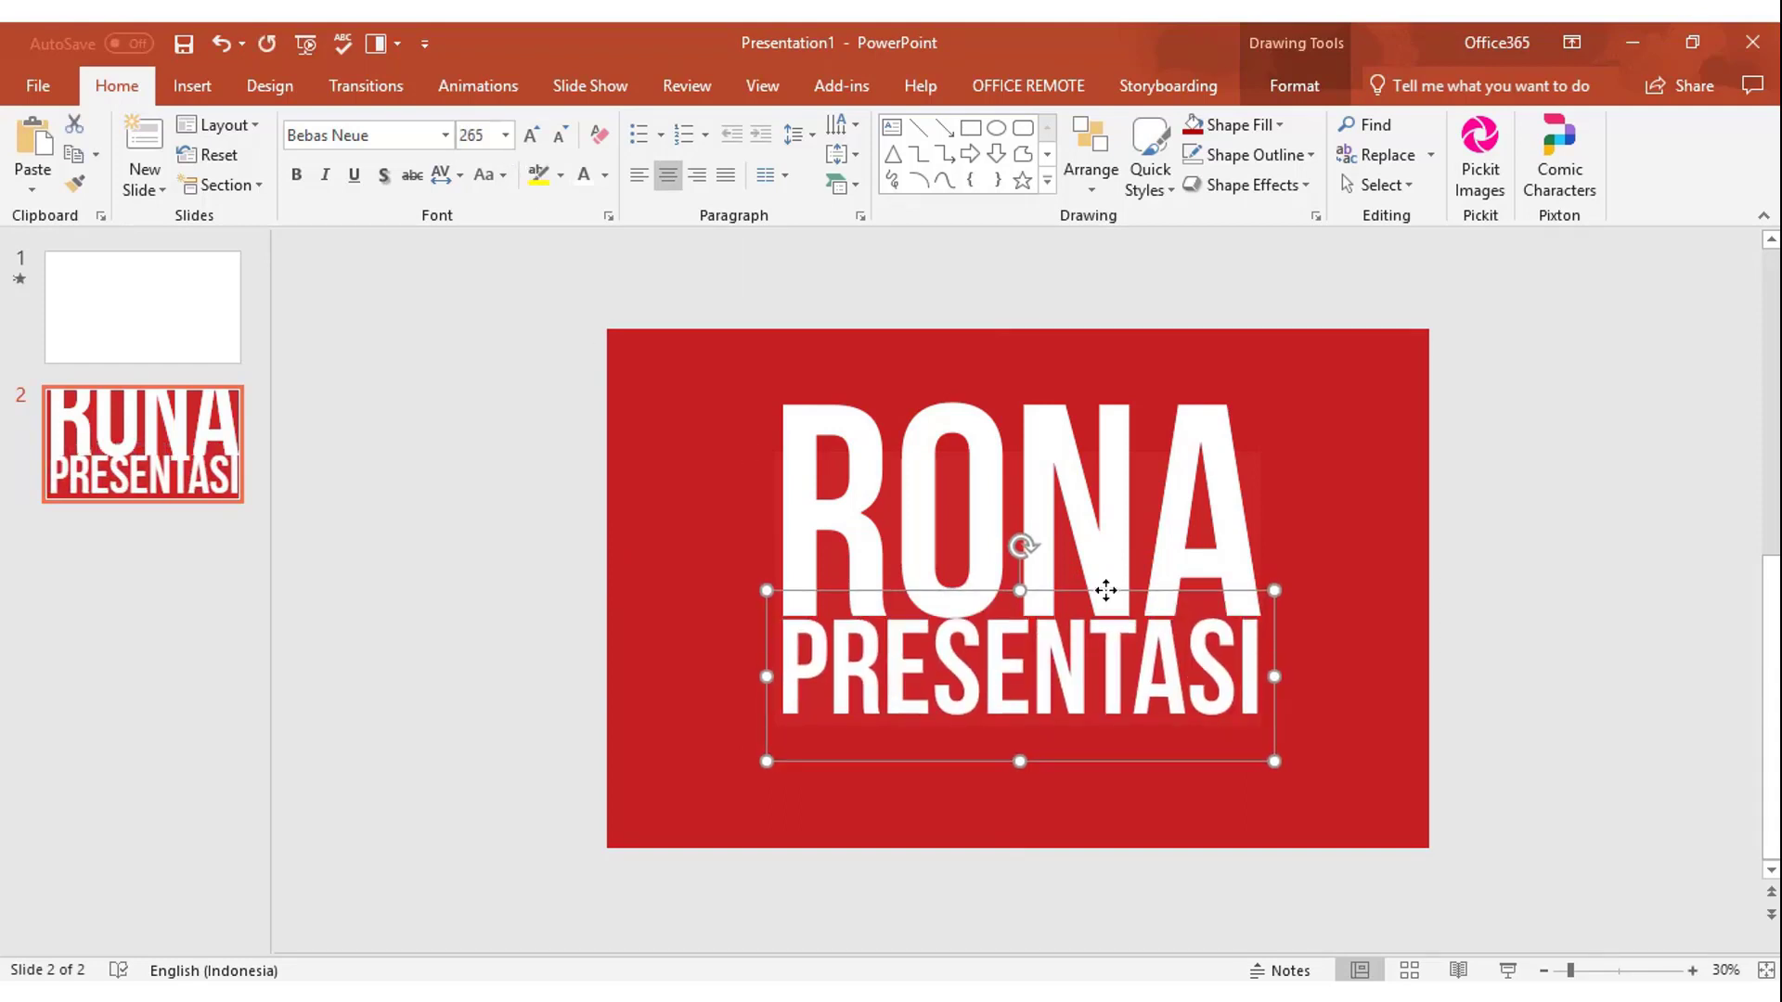
{"action": "left_click", "coordinate": [1568, 619]}
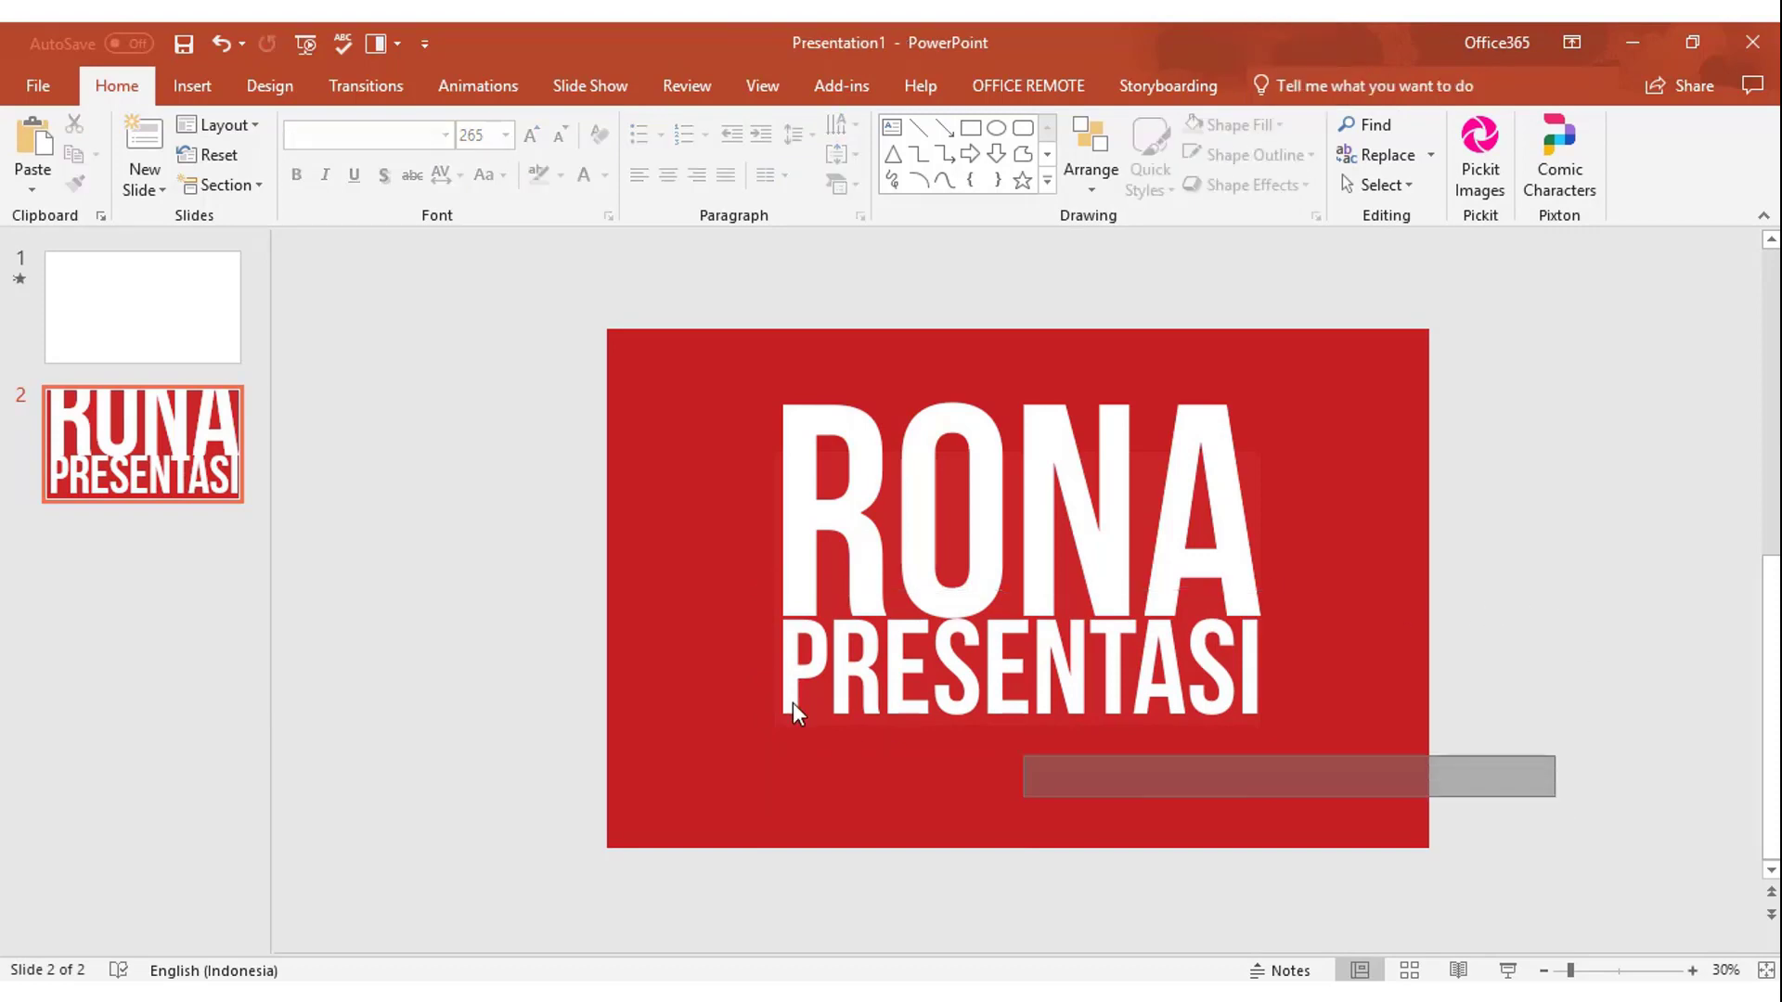
Step: Group RONA and PRESENTASI and centre the group horizontally and vertically on the slide
{"action": "left_click_drag", "start_coordinate": [1559, 796], "coordinate": [554, 270]}
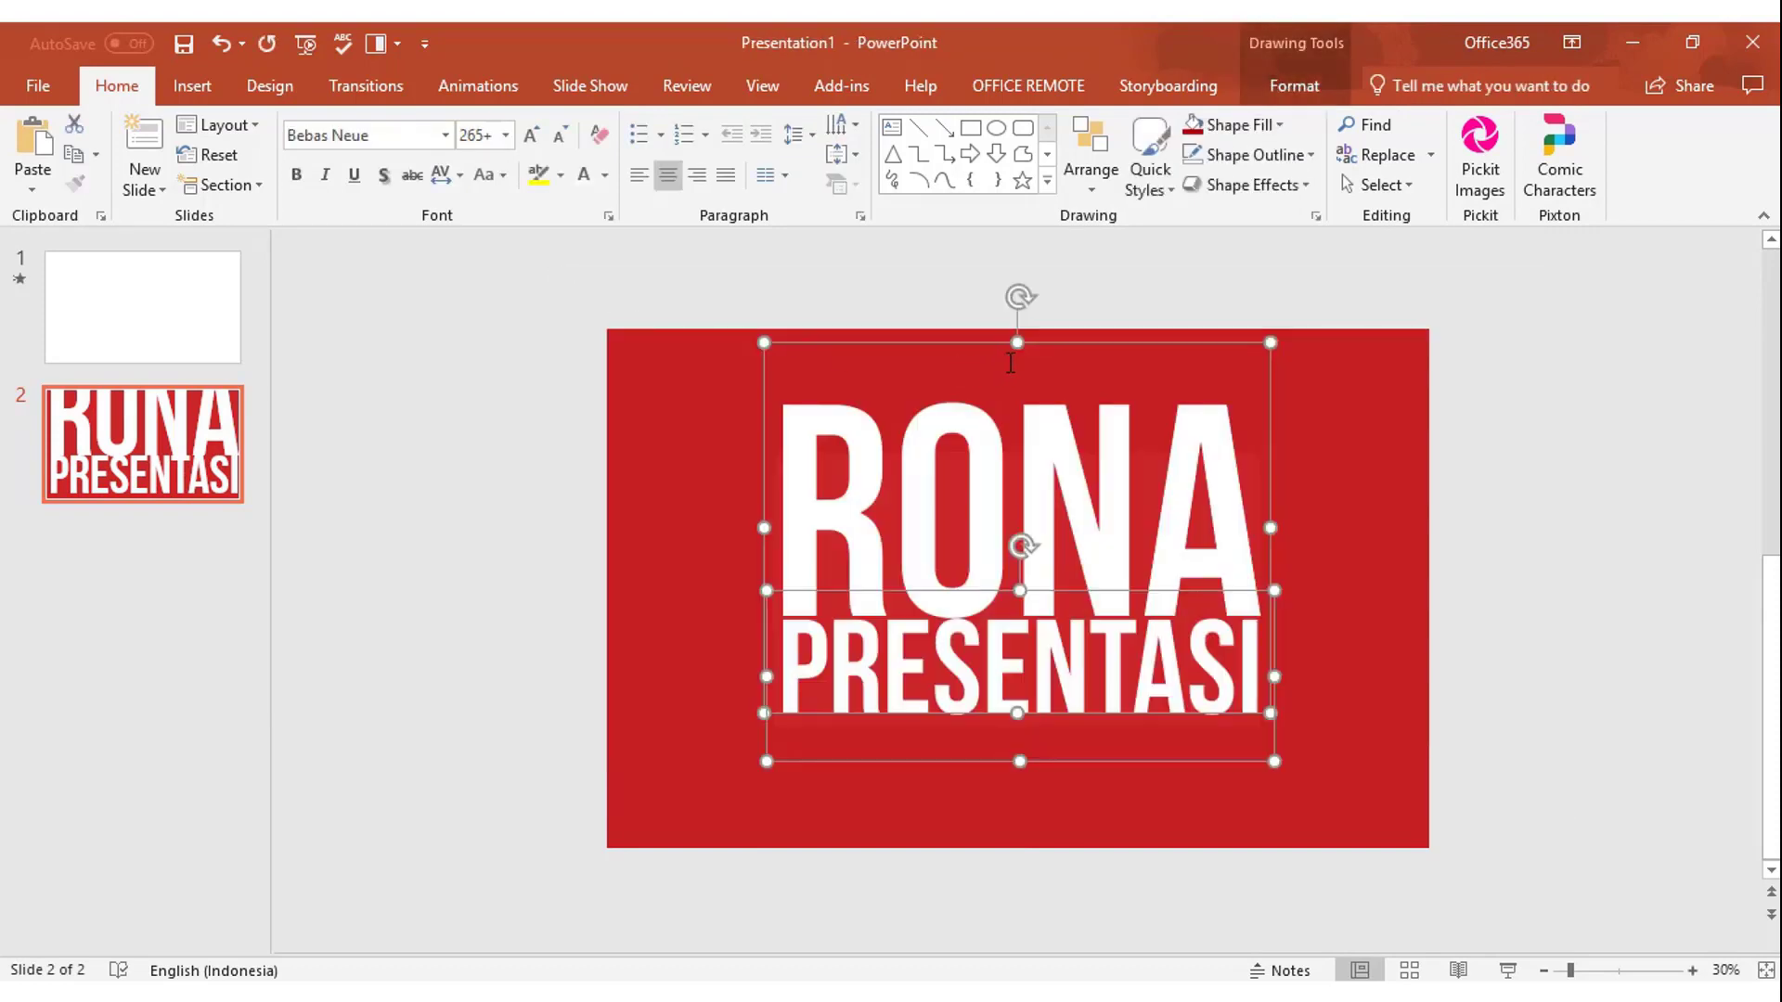
{"action": "key", "text": "ctrl+g"}
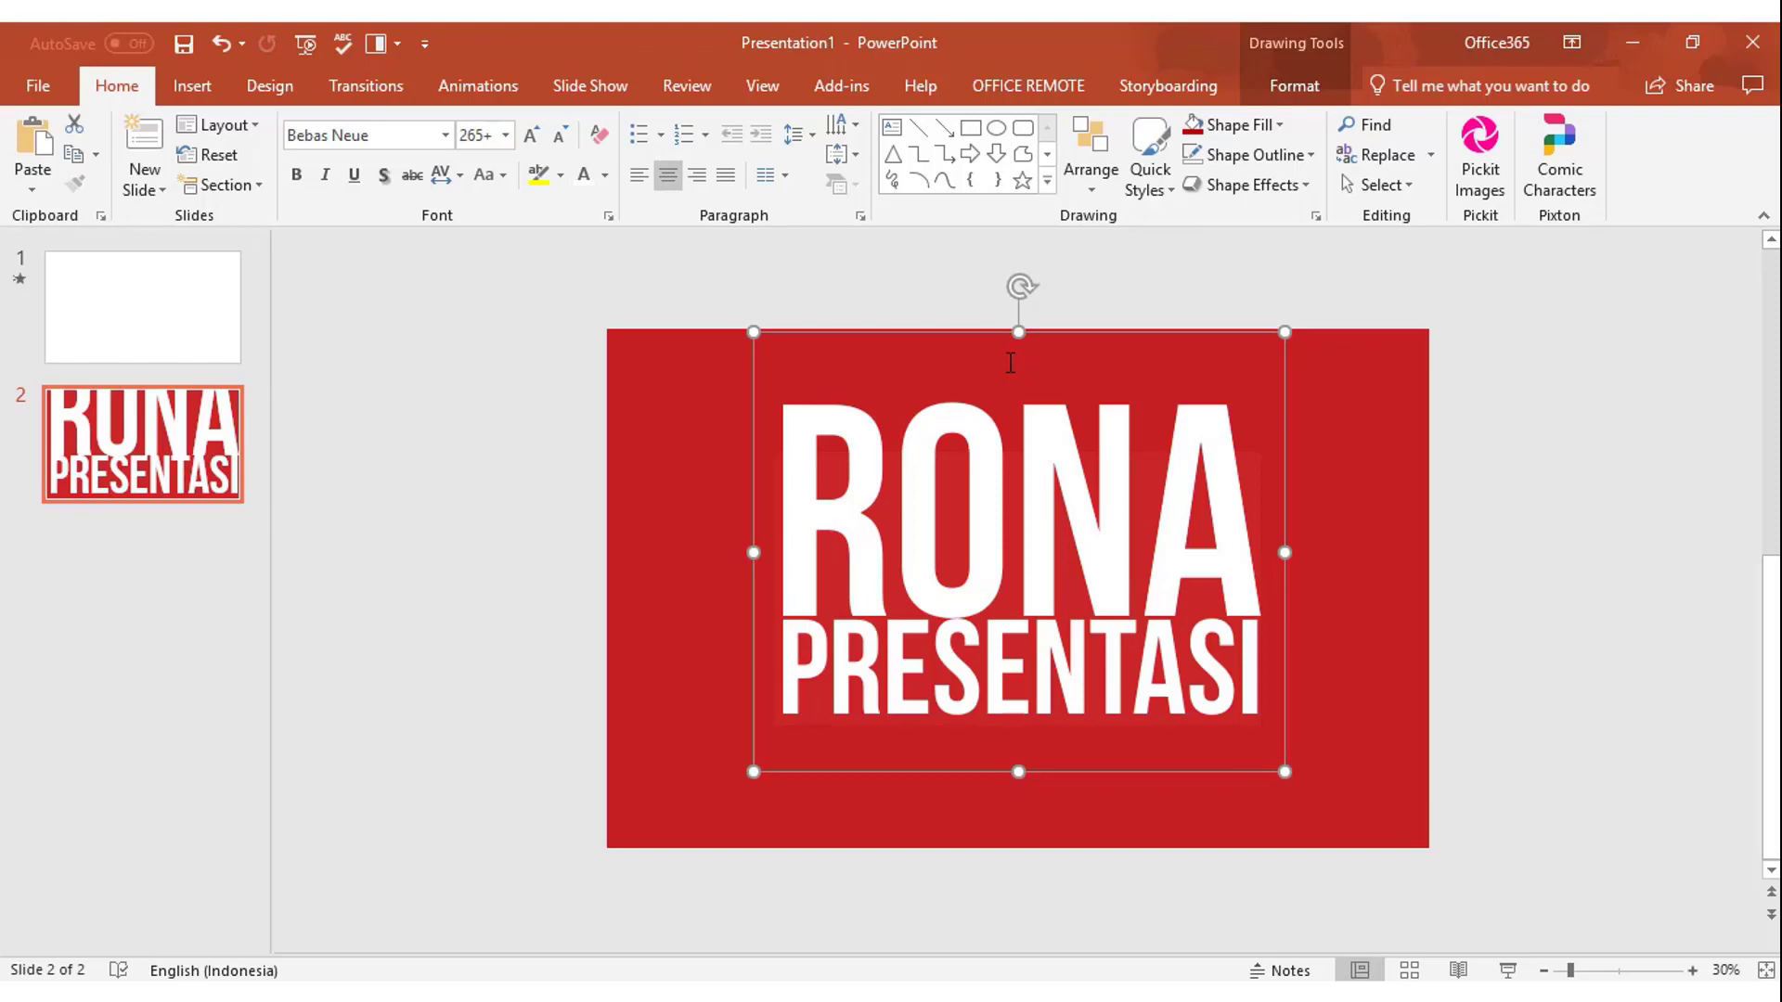
{"action": "left_click", "coordinate": [1336, 90]}
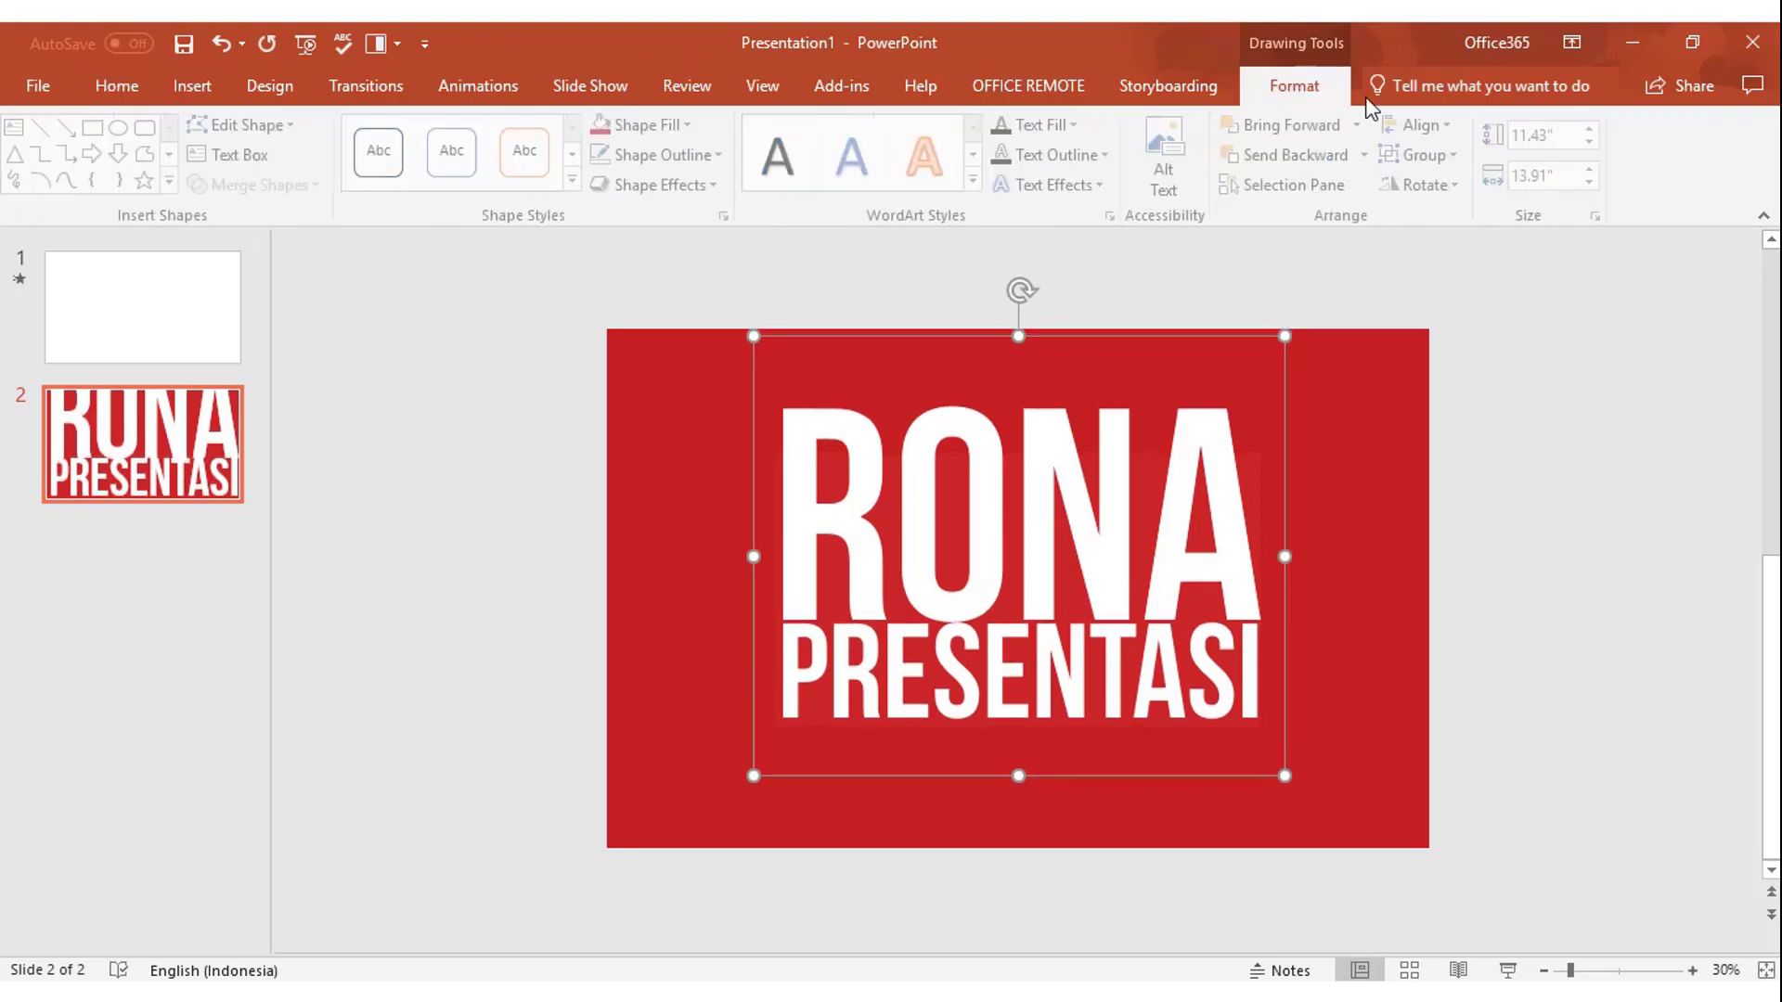
{"action": "left_click", "coordinate": [1426, 124]}
{"action": "left_click", "coordinate": [1459, 183]}
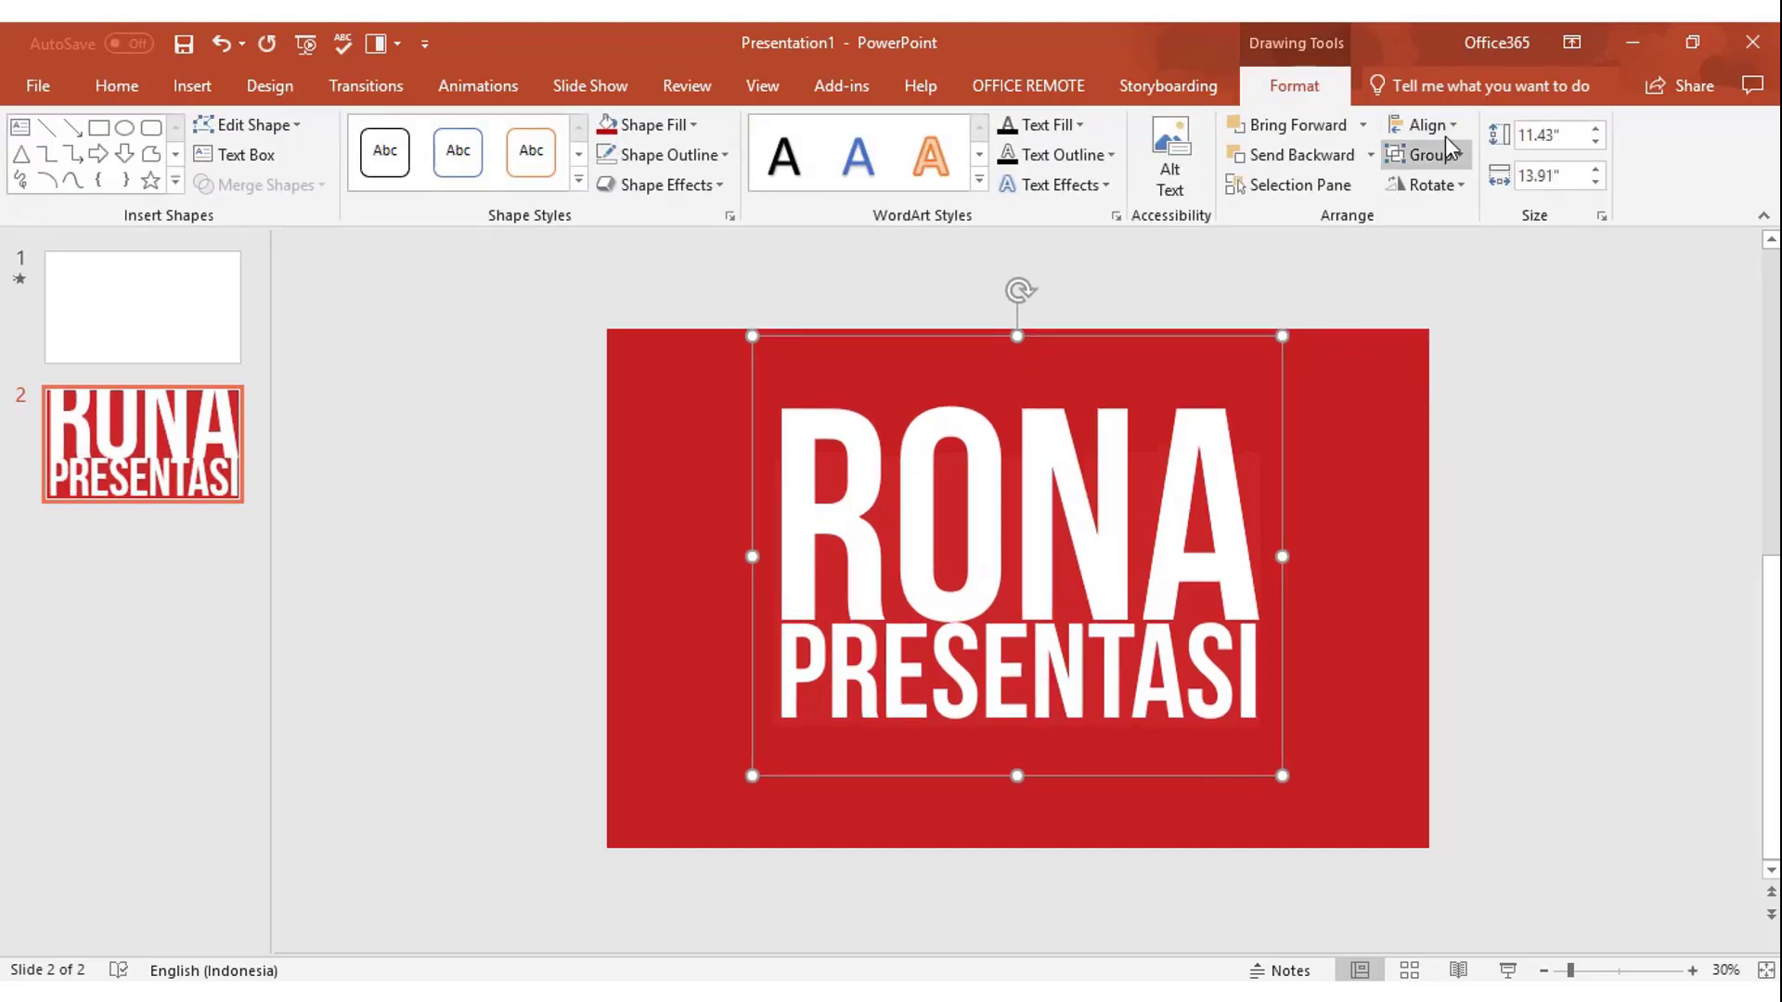
{"action": "left_click", "coordinate": [1445, 130]}
{"action": "left_click", "coordinate": [1443, 282]}
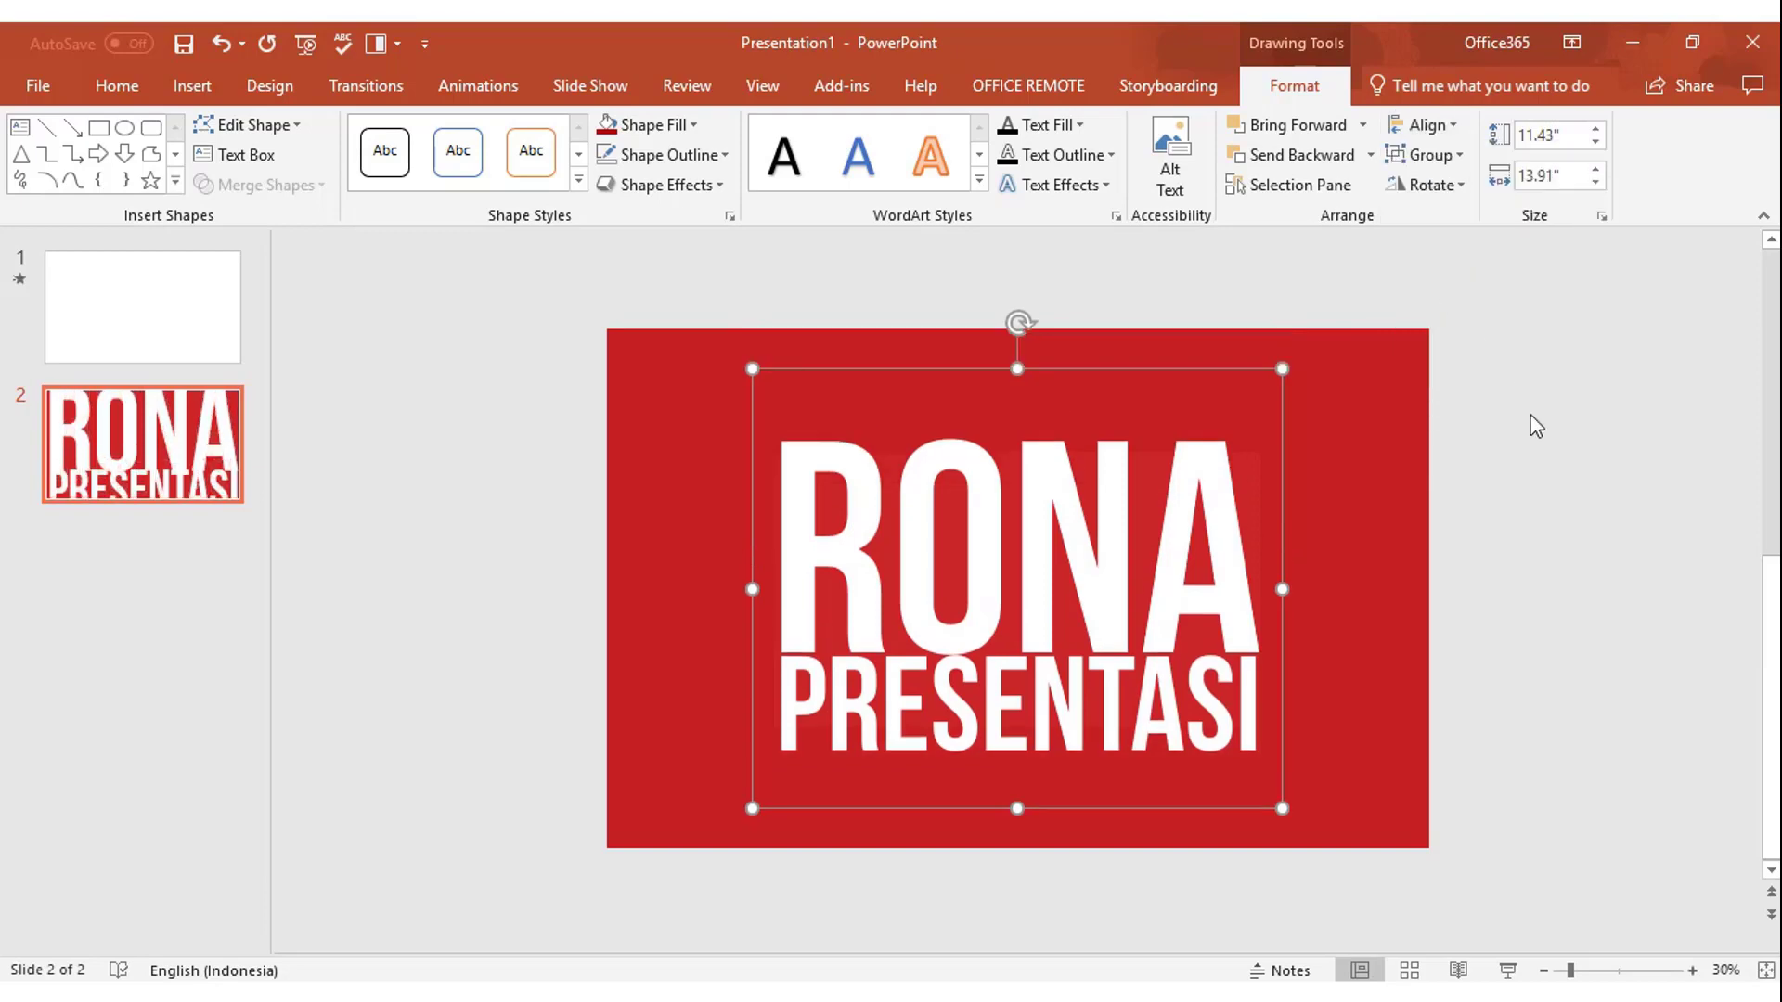
Step: Check the red rectangle's animation options, then scroll back up to slide 1
{"action": "left_click", "coordinate": [1611, 481]}
{"action": "key", "text": "alt+a"}
{"action": "key", "text": "Tab"}
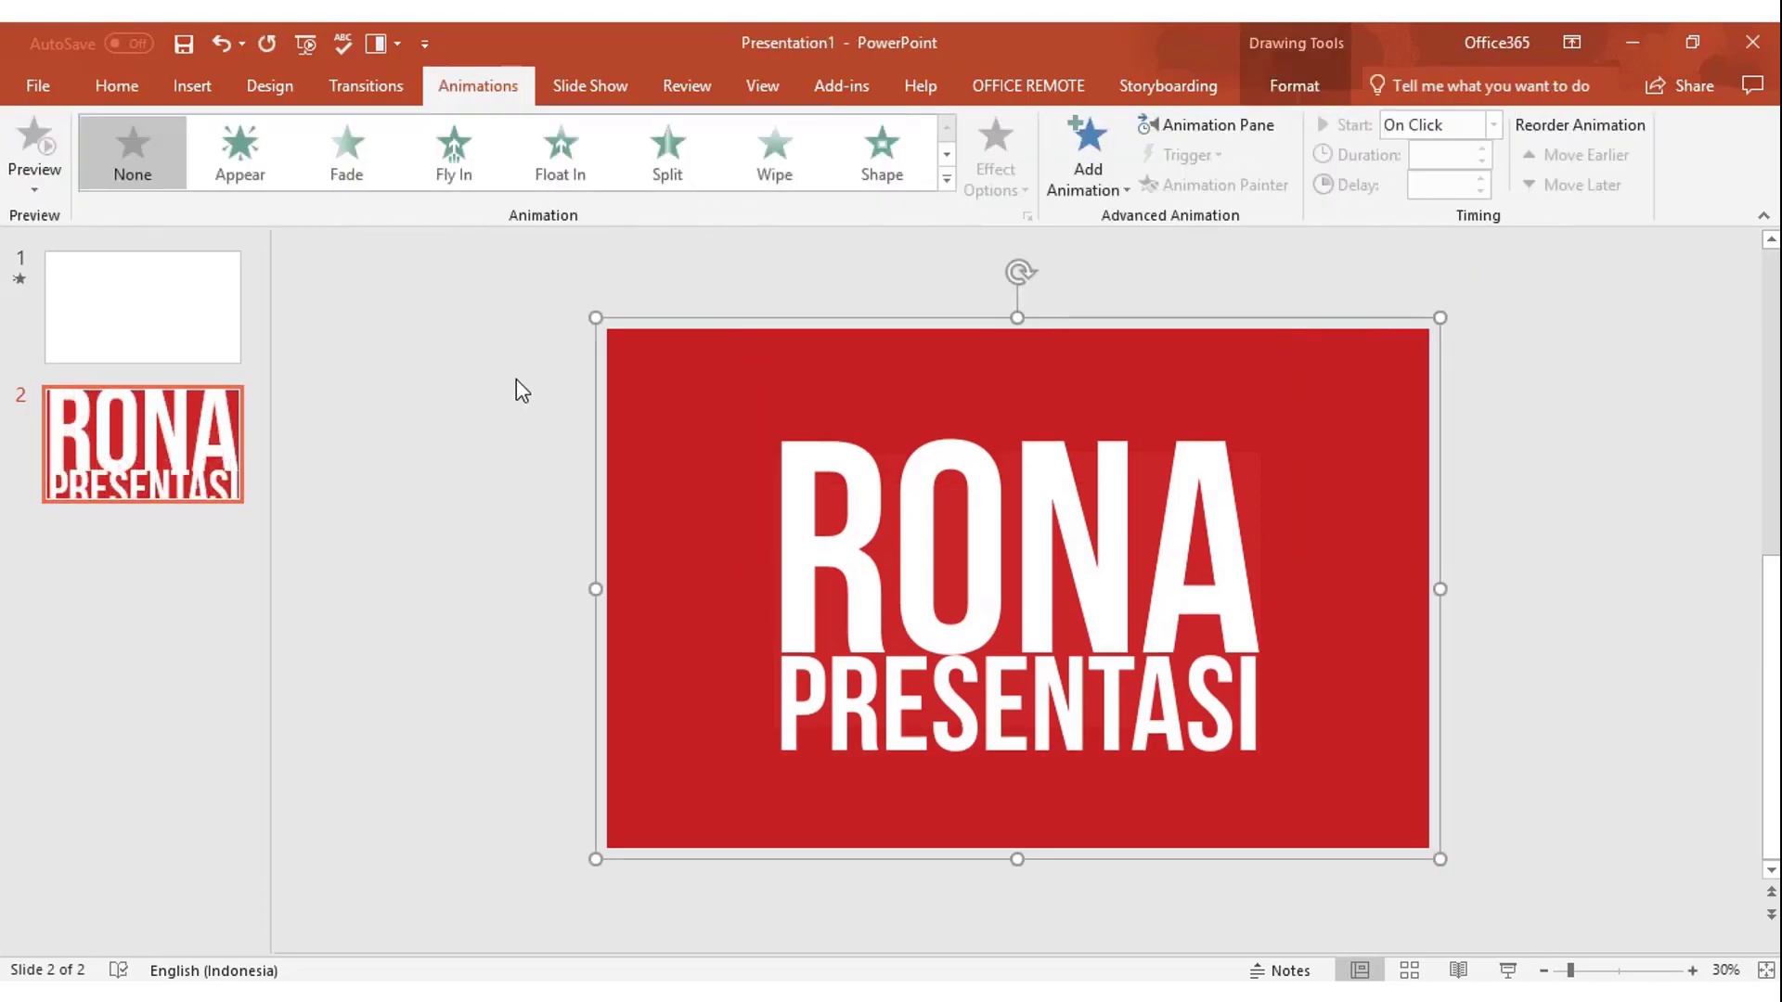
{"action": "left_click", "coordinate": [522, 390]}
{"action": "scroll", "coordinate": [297, 465], "scroll_direction": "up", "scroll_amount": 1}
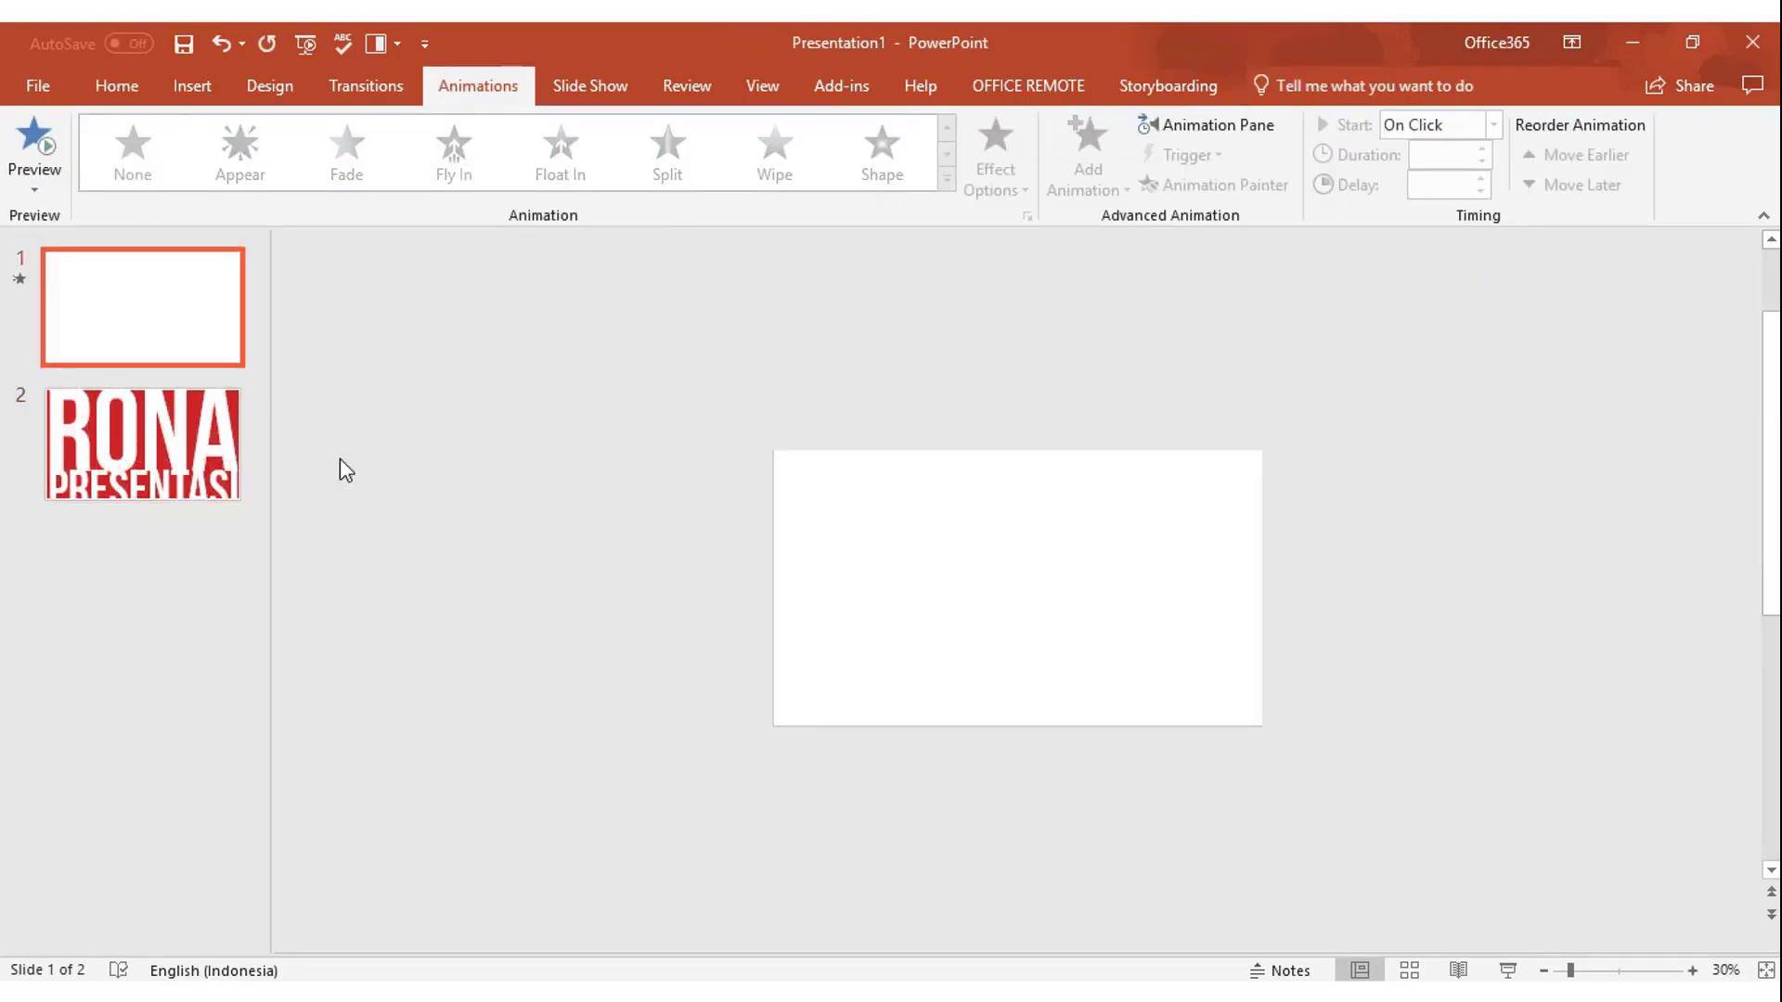
Step: Draw a rectangle covering slide 1 and fill it dark red
{"action": "left_click", "coordinate": [193, 88]}
{"action": "left_click", "coordinate": [385, 153]}
{"action": "left_click", "coordinate": [452, 234]}
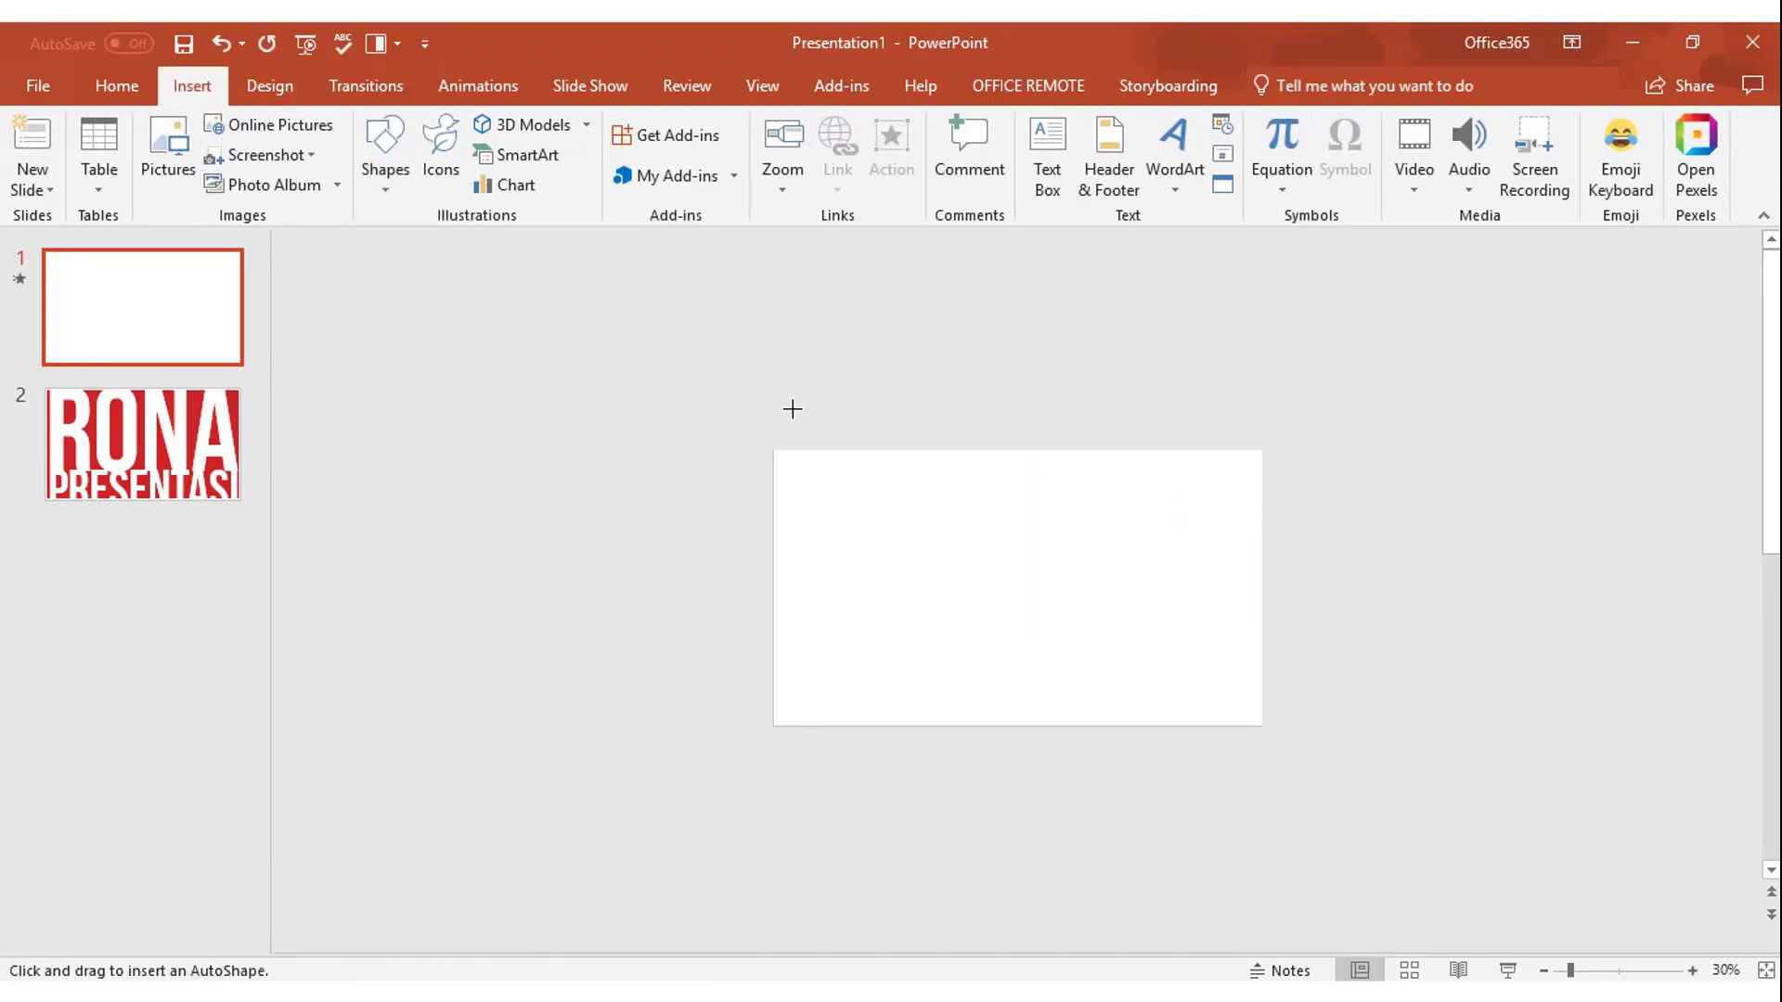
{"action": "left_click_drag", "start_coordinate": [778, 447], "coordinate": [1260, 726]}
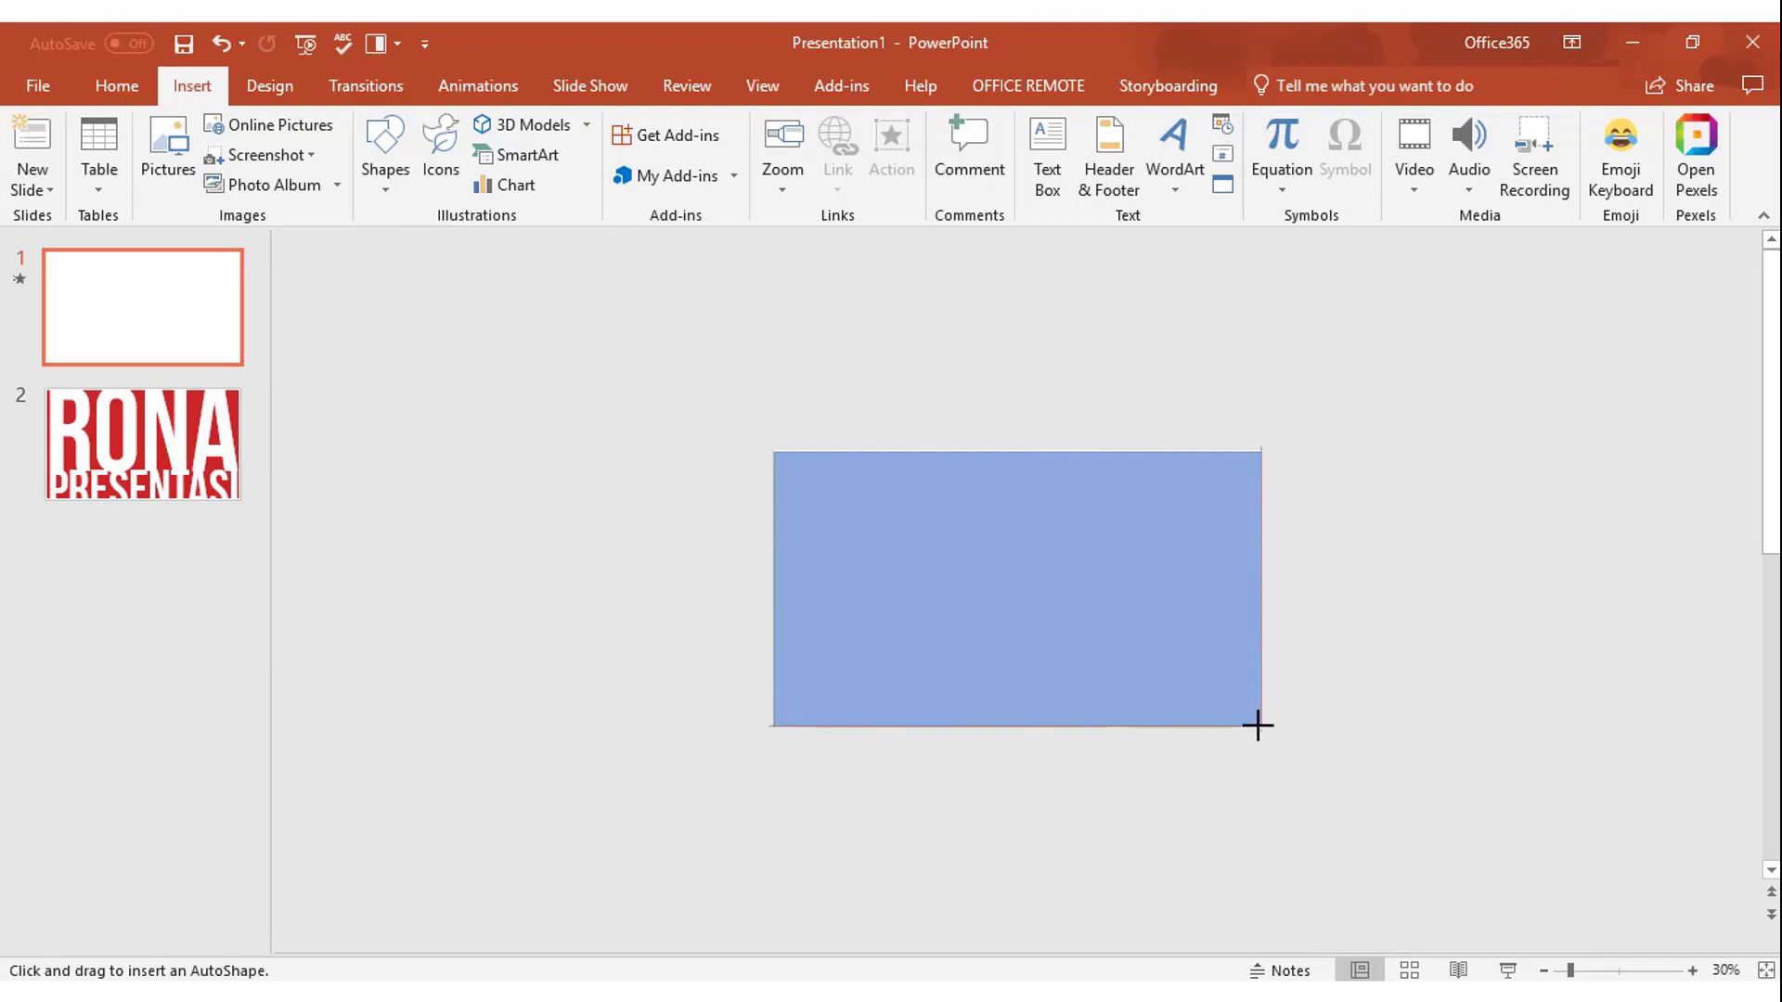
{"action": "left_click_drag", "start_coordinate": [1018, 451], "coordinate": [1018, 449]}
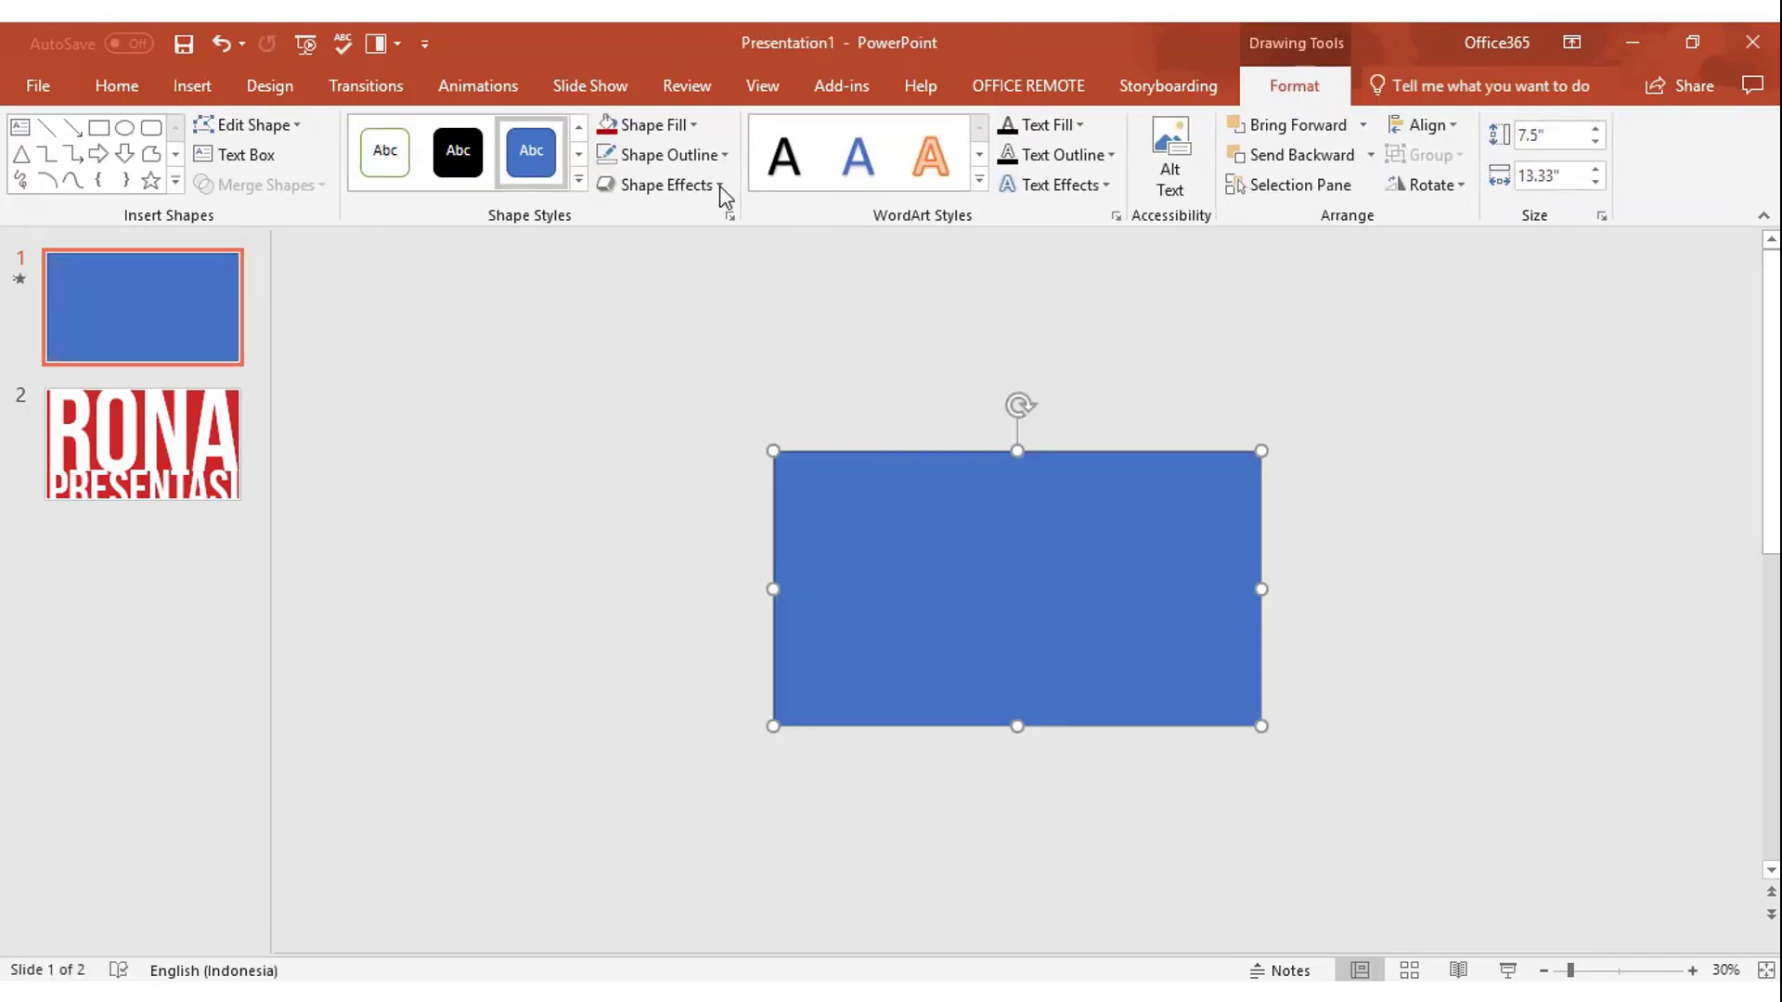
{"action": "left_click", "coordinate": [680, 130]}
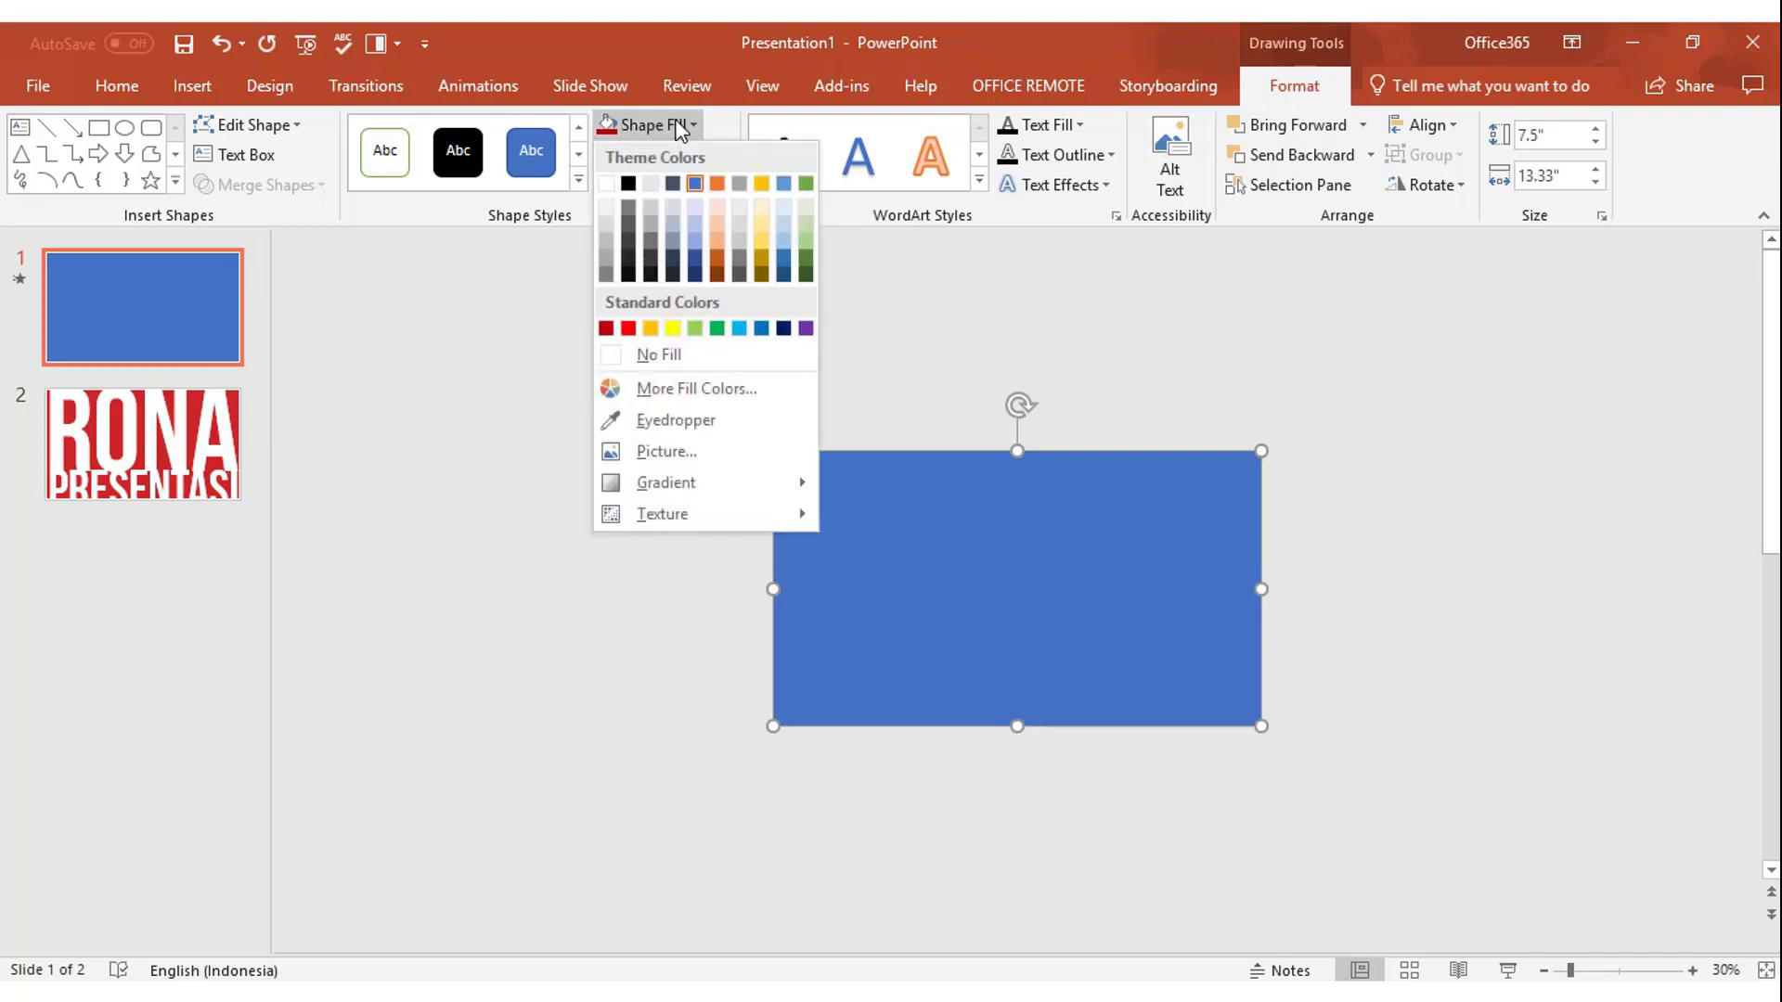
{"action": "left_click", "coordinate": [607, 329]}
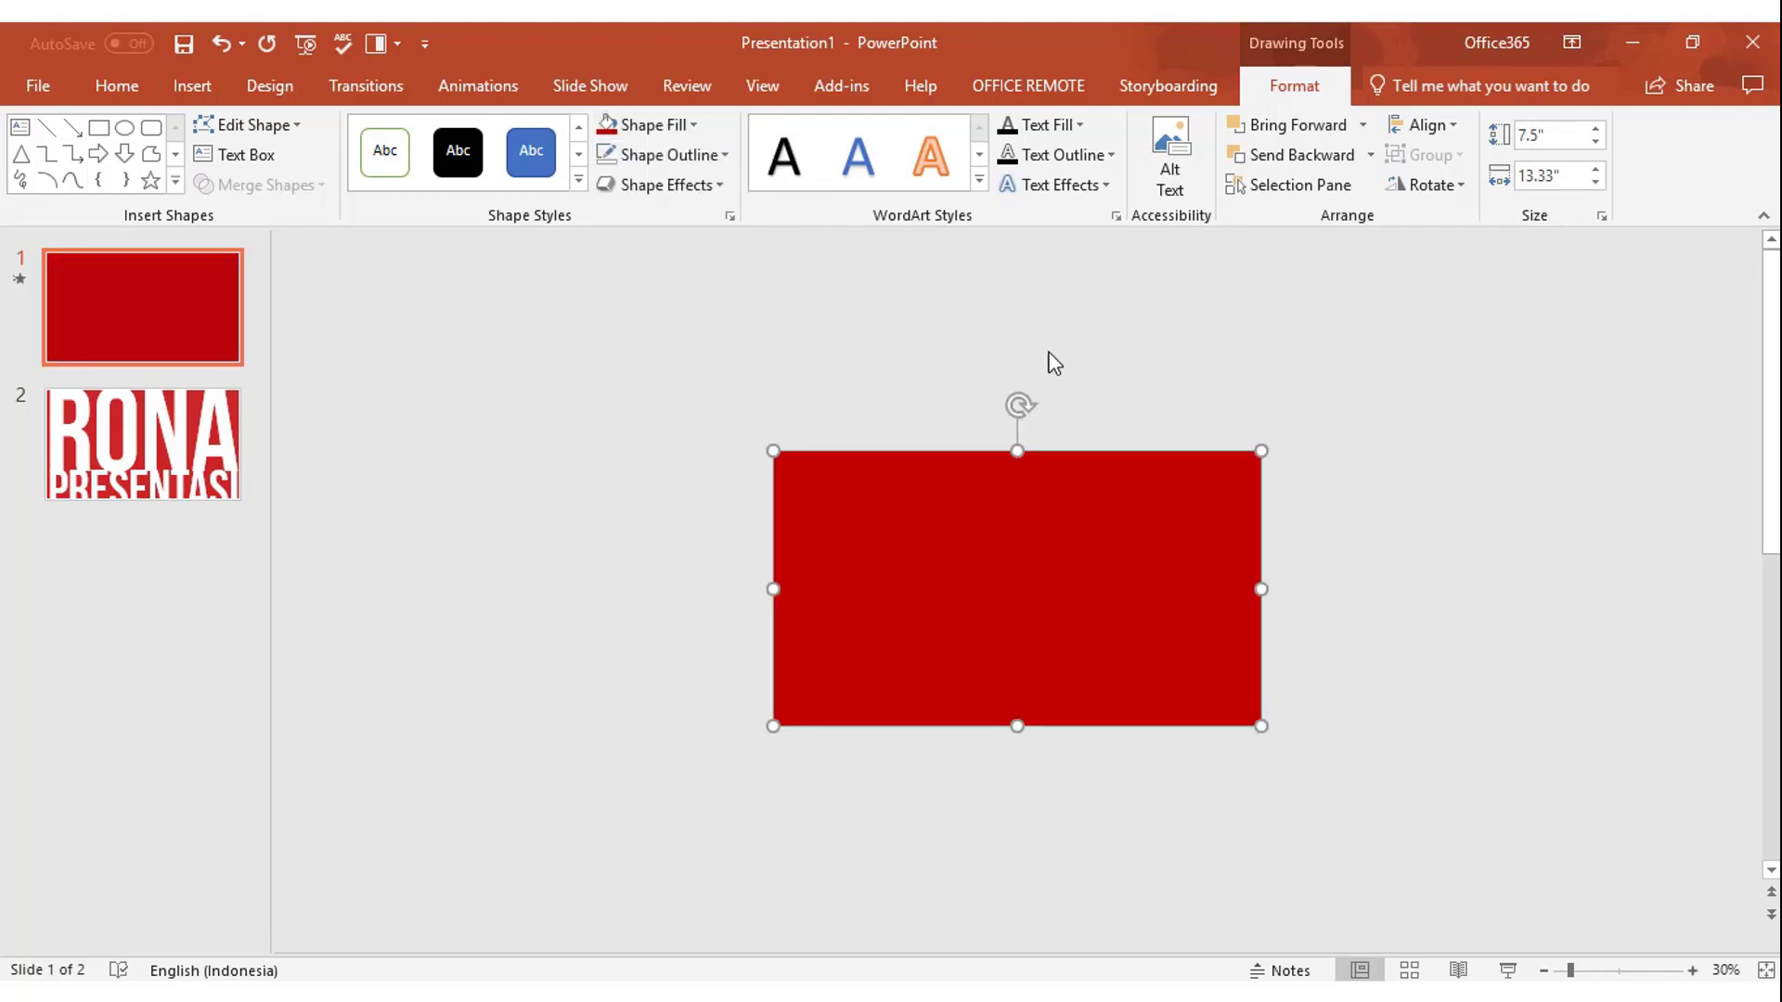
Step: Give the rectangle a Fade entrance starting With Previous, then return to the RONA PRESENTASI slide
{"action": "left_click", "coordinate": [469, 86]}
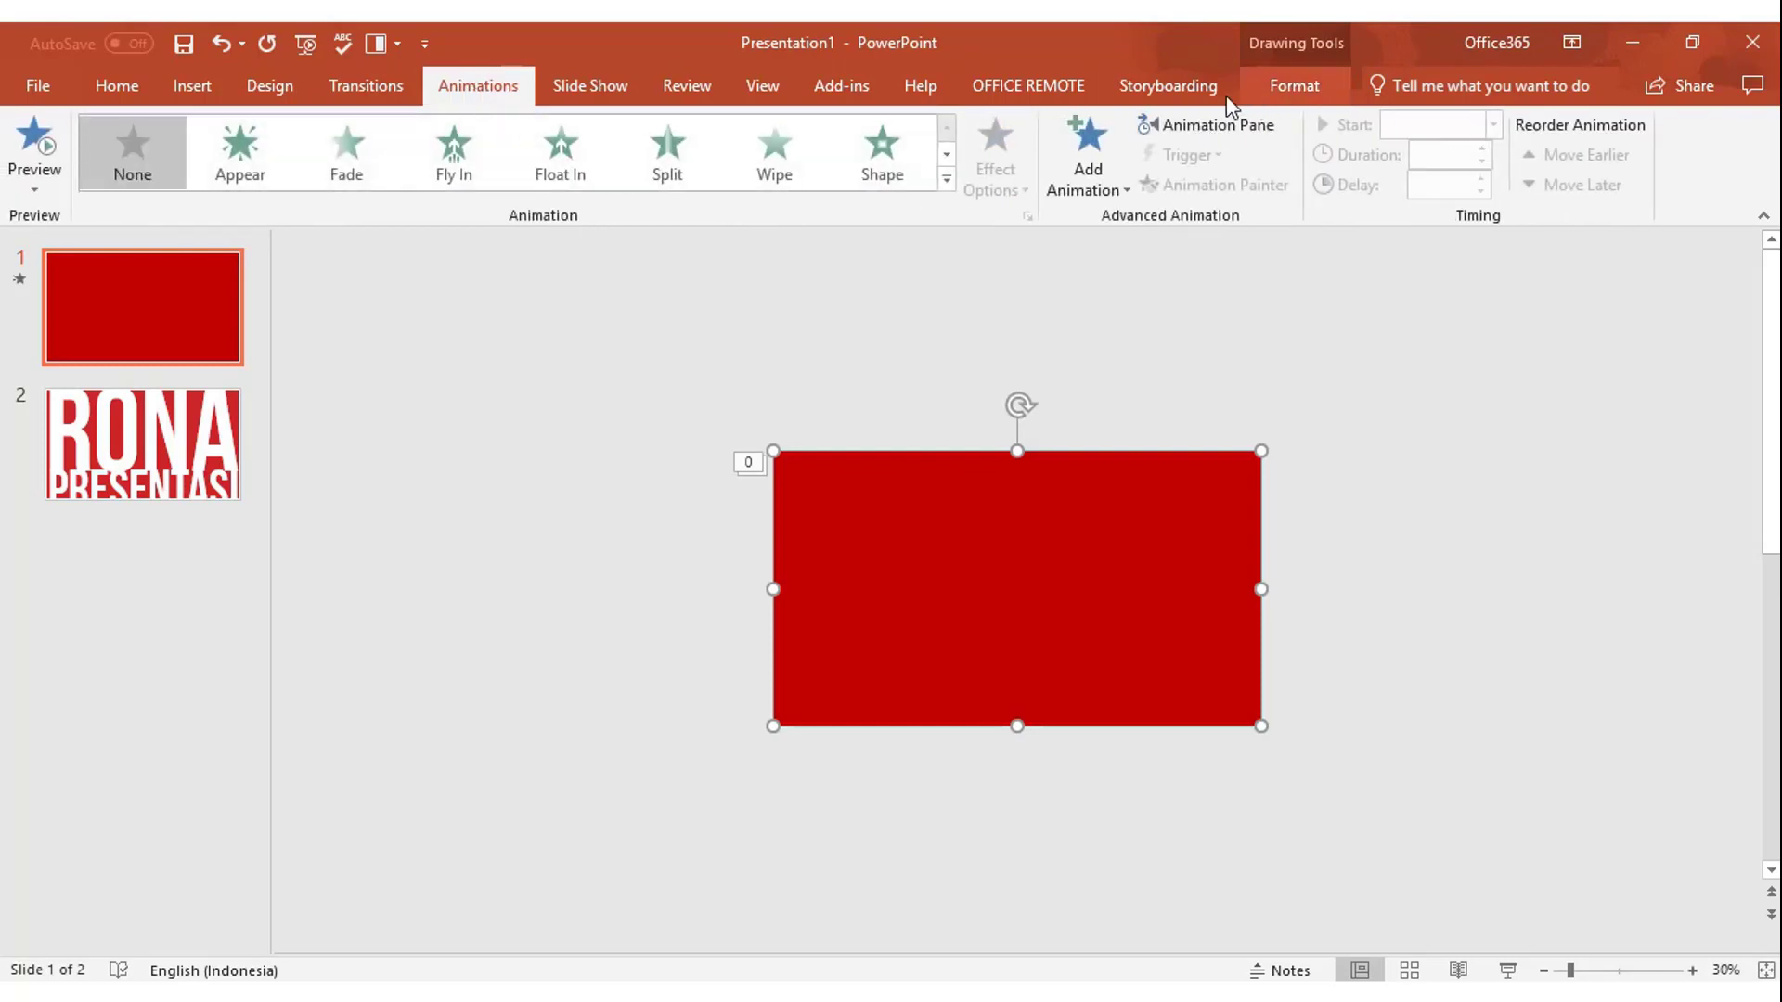
{"action": "left_click", "coordinate": [361, 158]}
{"action": "left_click", "coordinate": [1492, 125]}
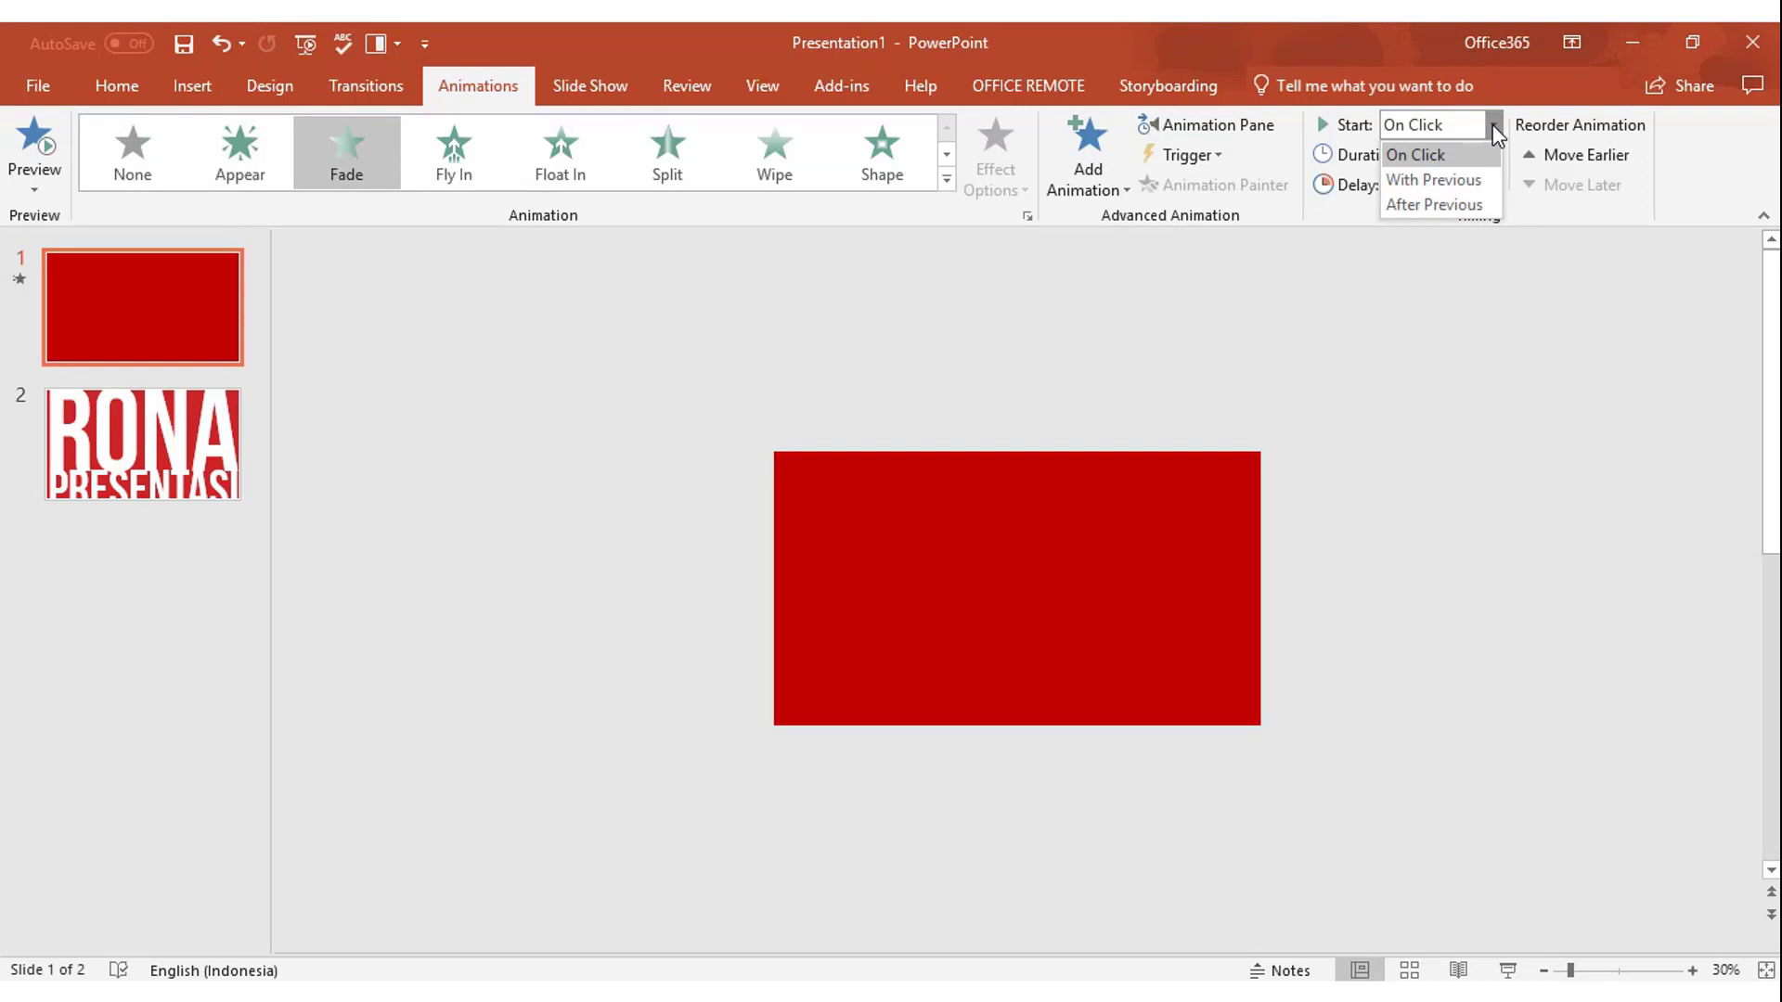
{"action": "left_click", "coordinate": [1455, 182]}
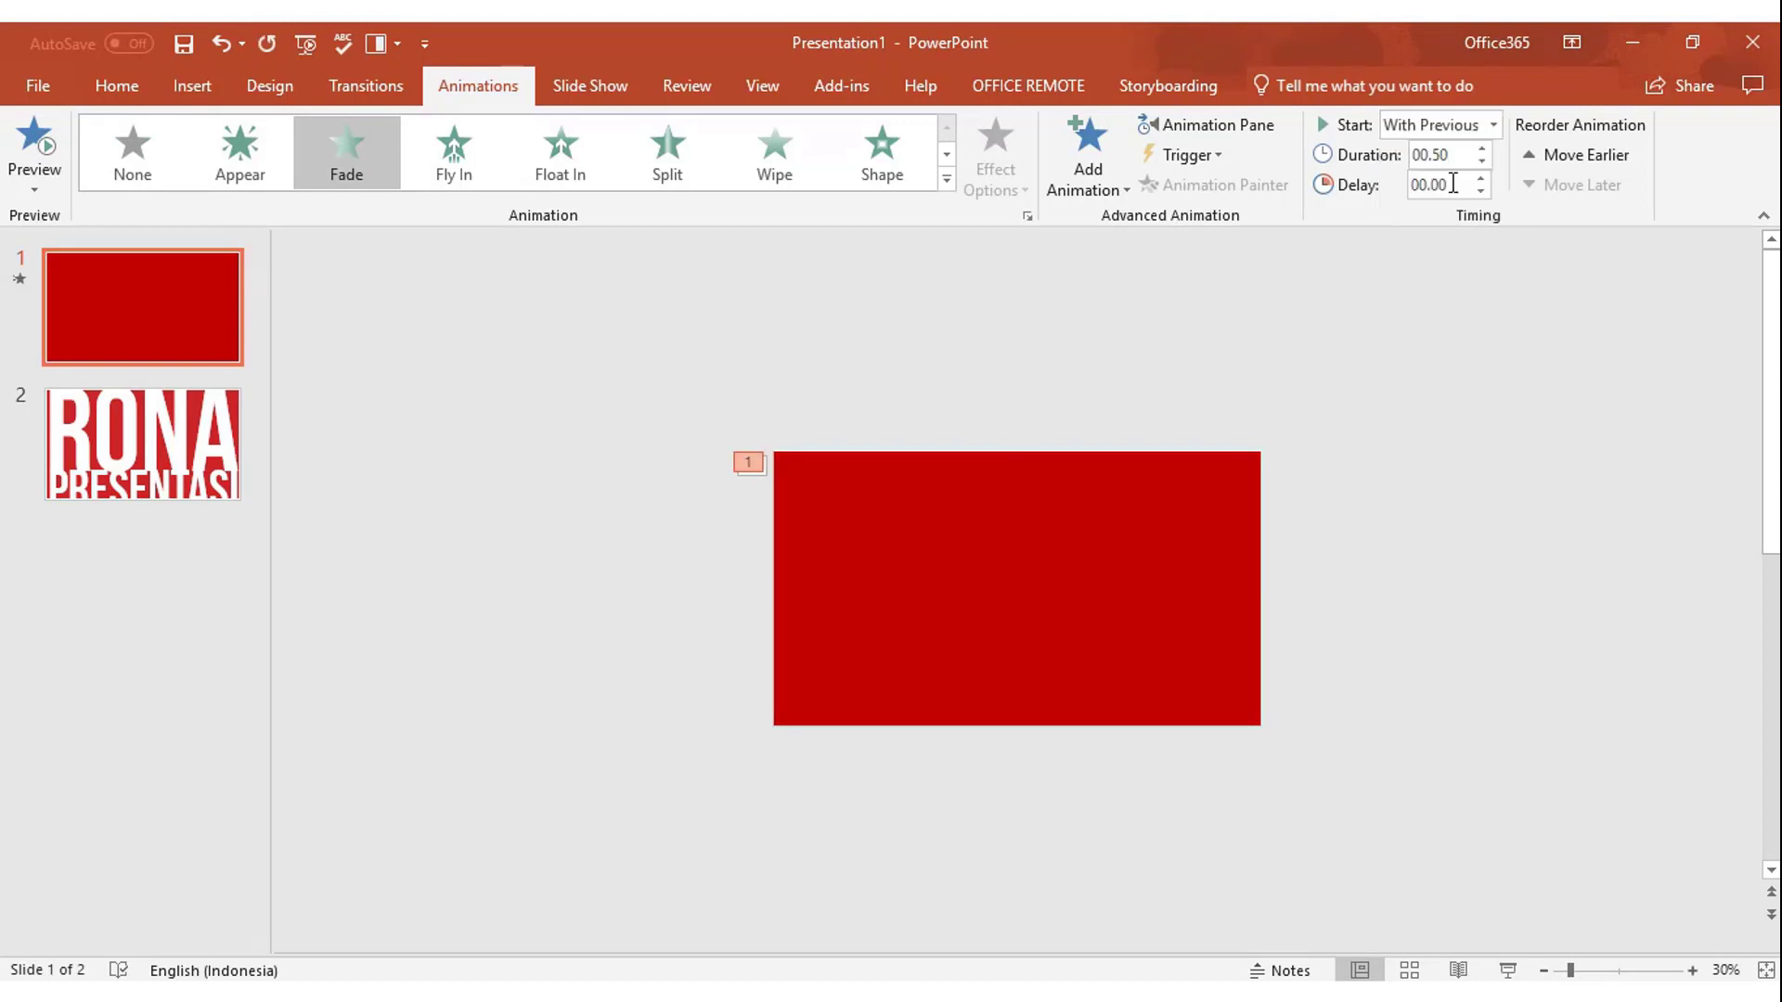
{"action": "left_click", "coordinate": [1215, 124]}
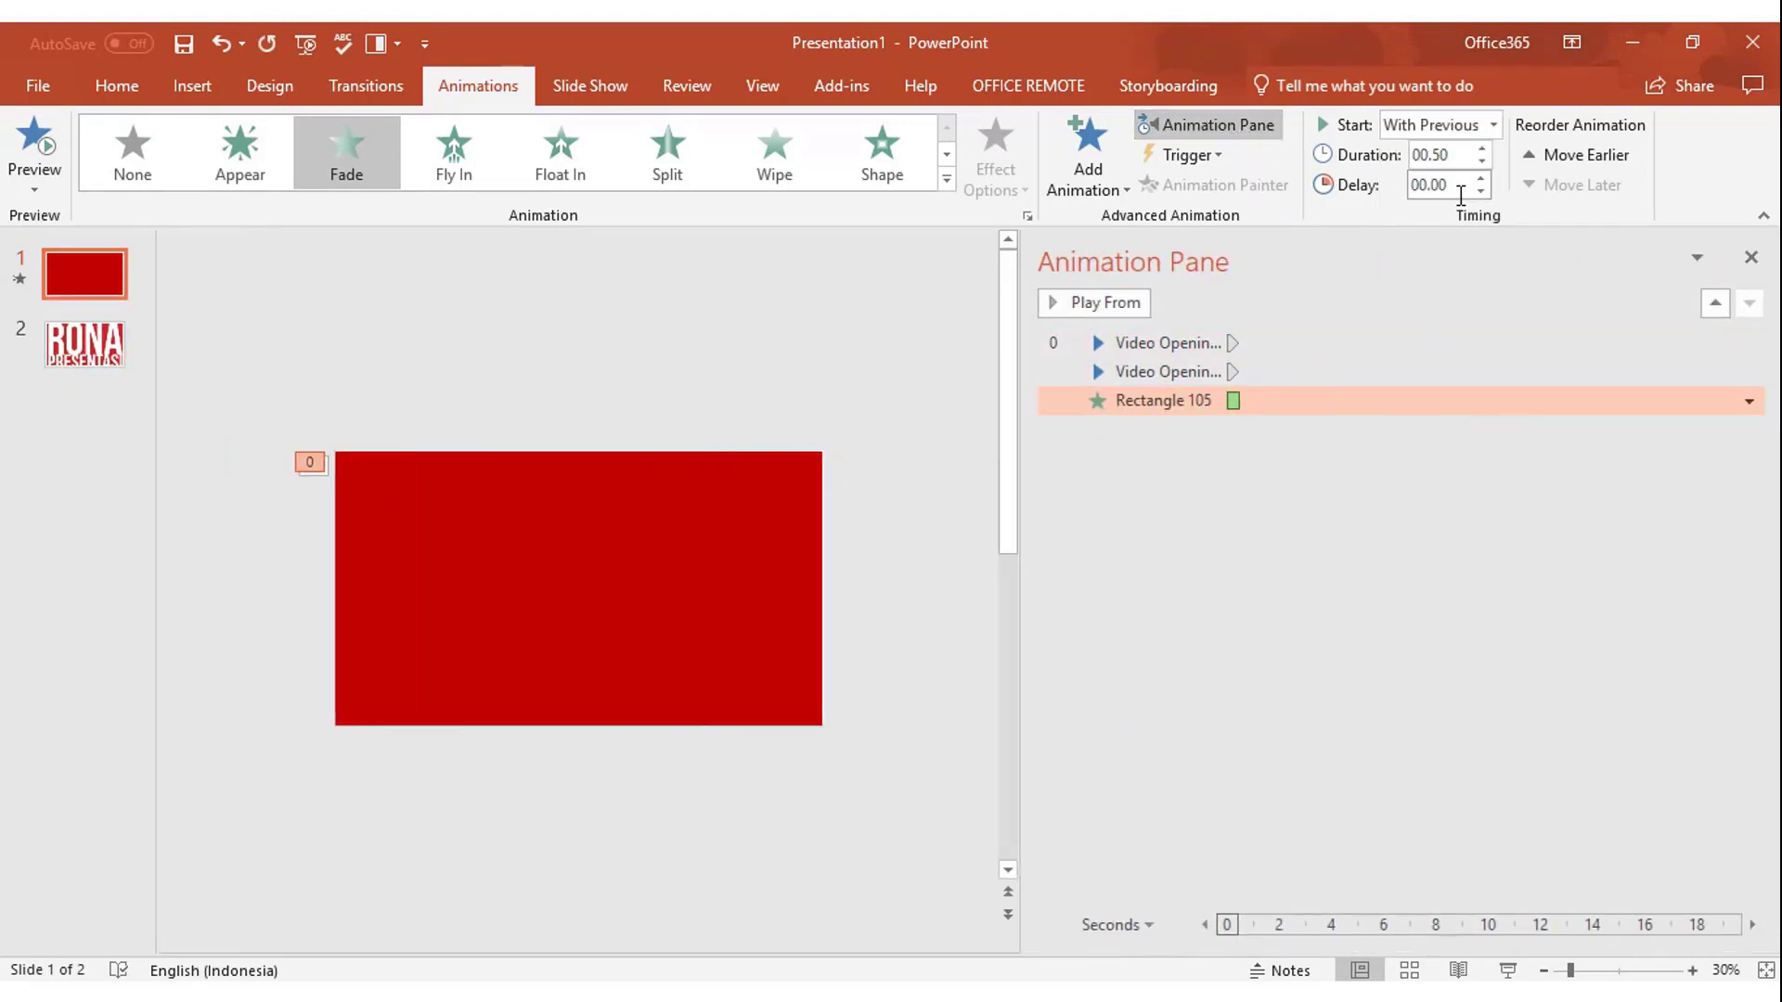
{"action": "left_click", "coordinate": [93, 358]}
{"action": "left_click", "coordinate": [762, 488]}
Step: Copy the RONA PRESENTASI title from slide 2 and paste it onto slide 1
{"action": "left_click", "coordinate": [880, 325]}
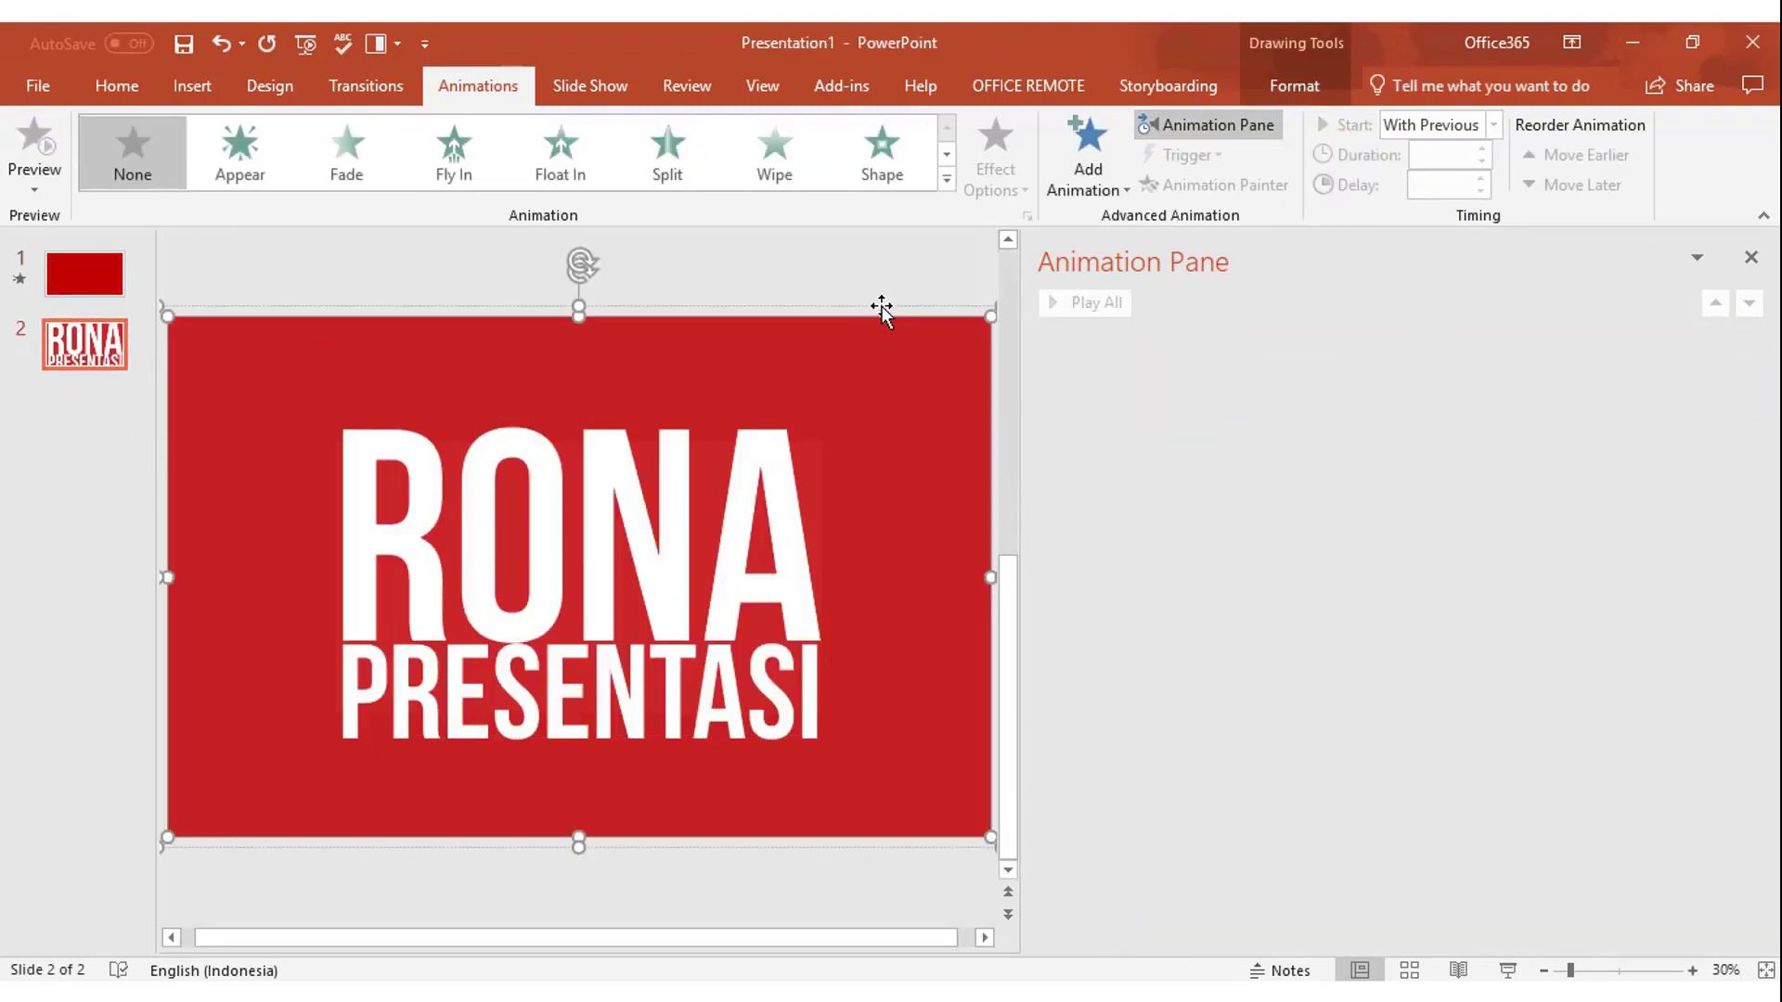
{"action": "right_click", "coordinate": [881, 309]}
{"action": "left_click", "coordinate": [921, 360]}
{"action": "left_click", "coordinate": [93, 277]}
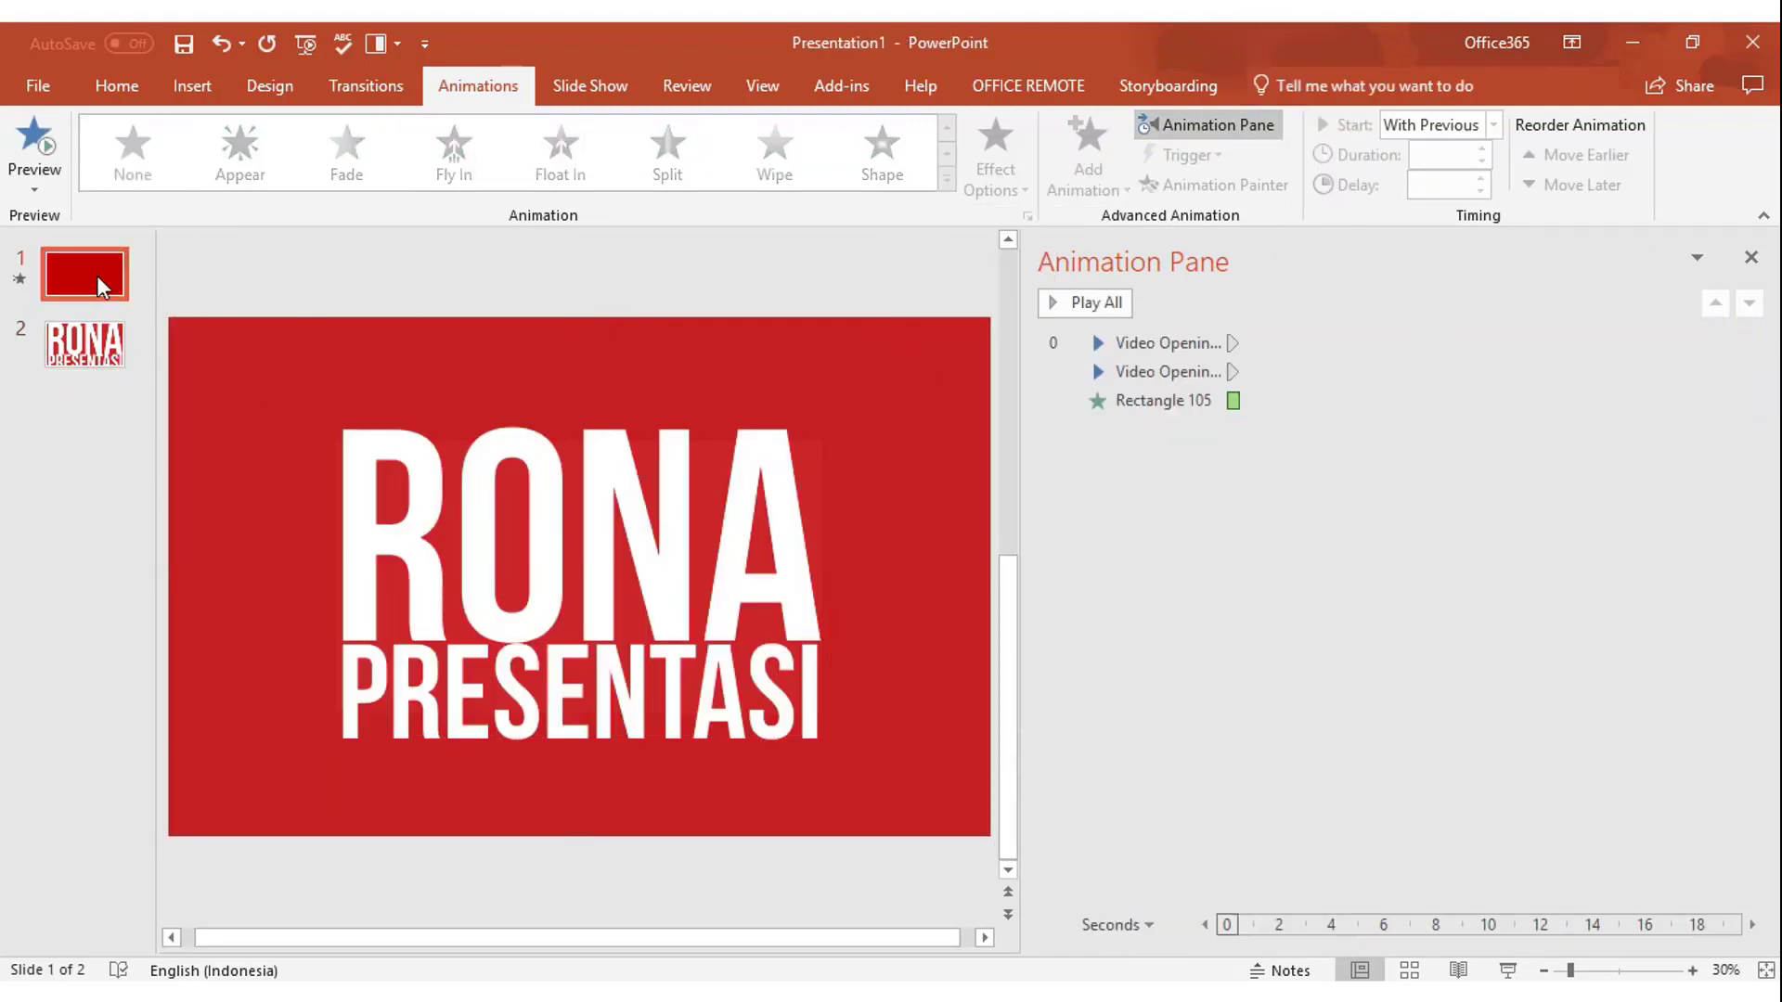
{"action": "right_click", "coordinate": [323, 319]}
{"action": "left_click", "coordinate": [366, 348]}
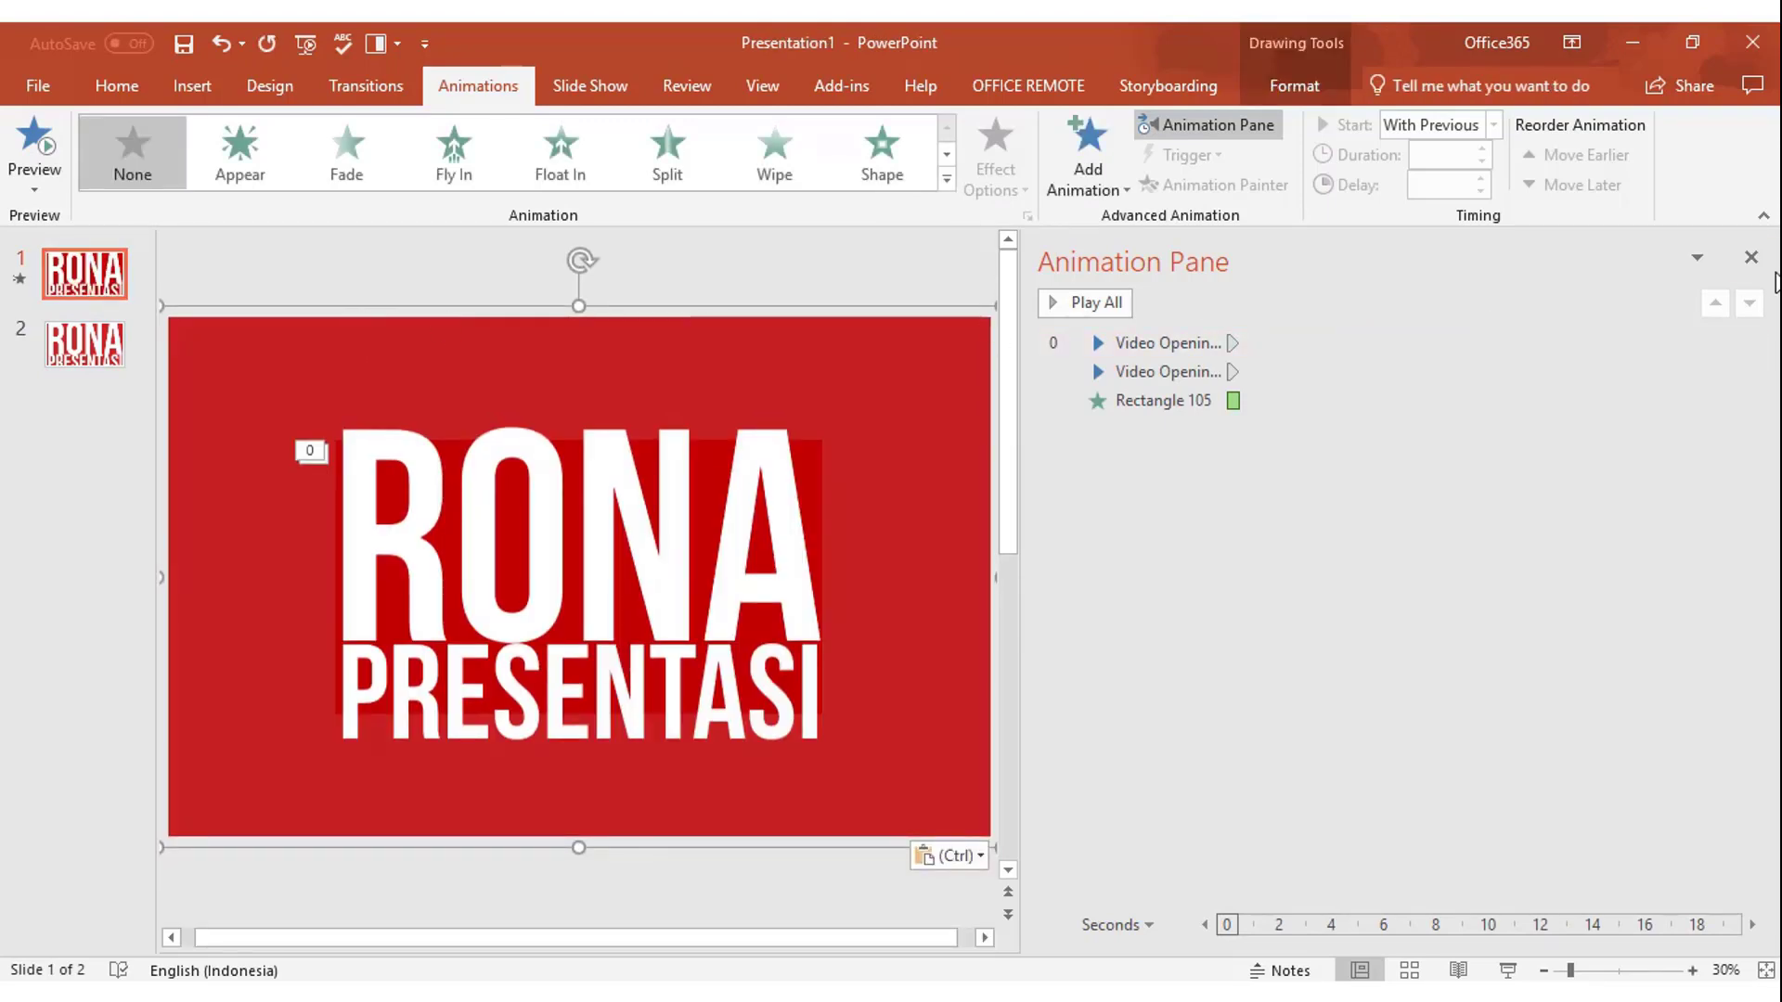
{"action": "left_click", "coordinate": [1751, 259]}
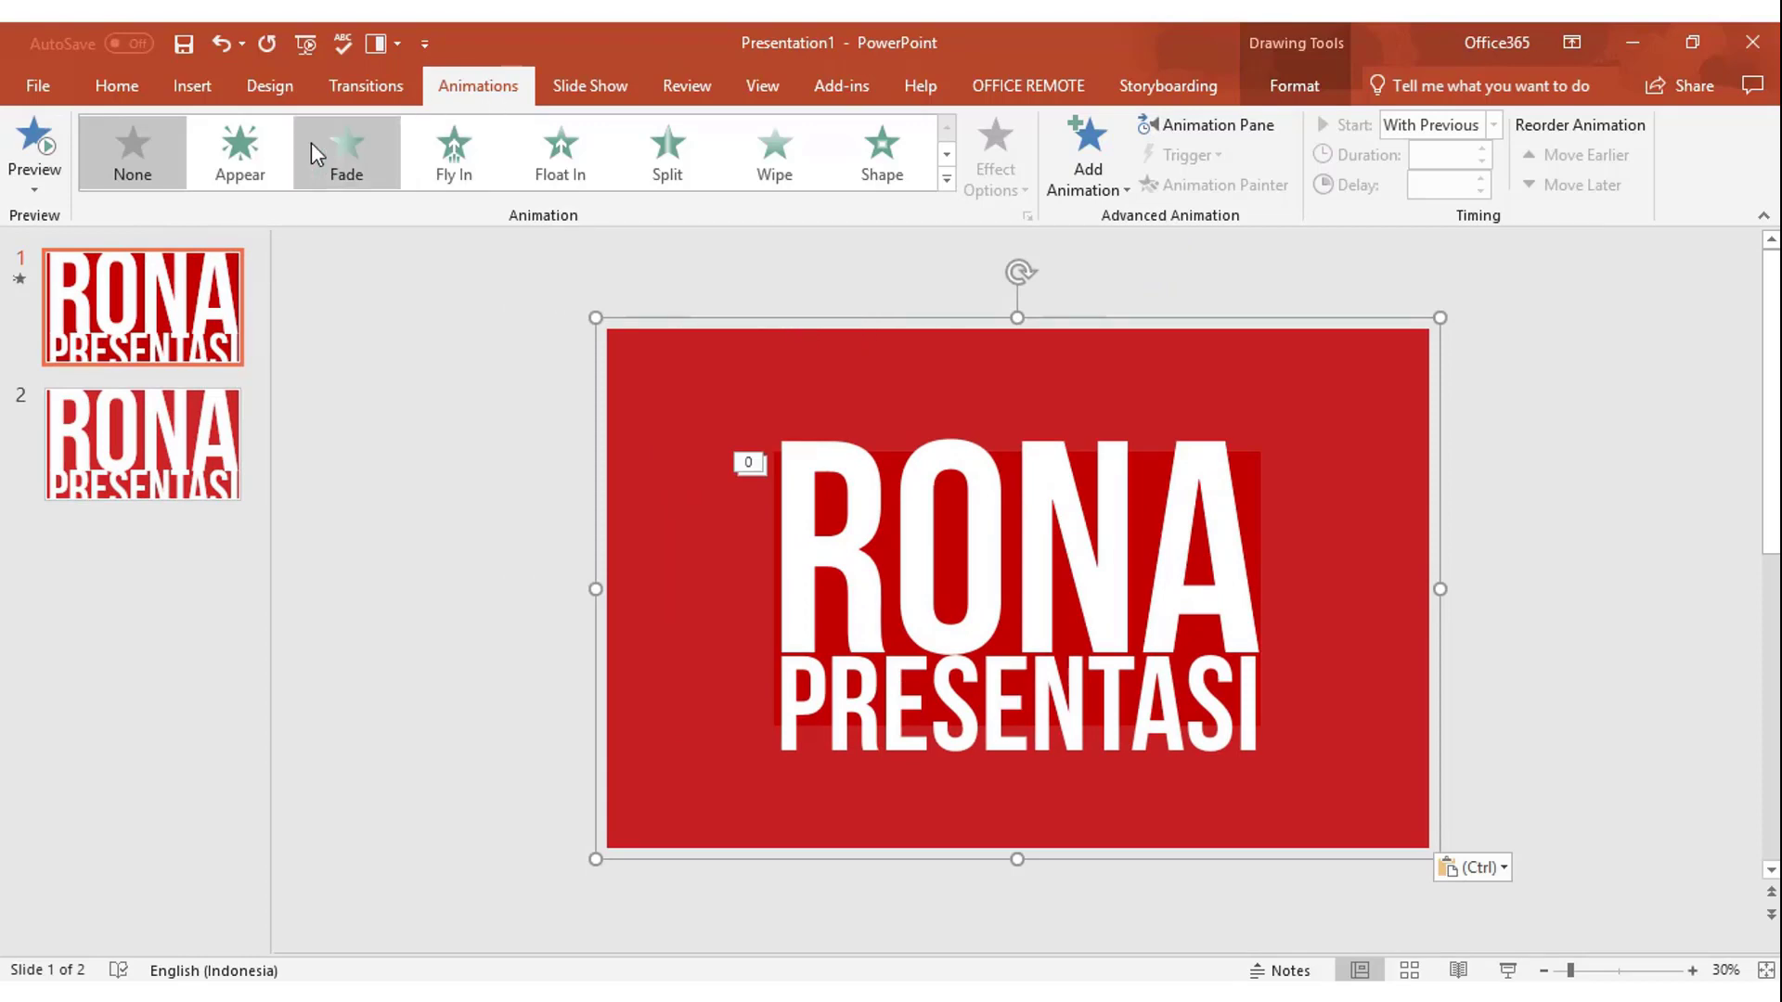
Step: Give the pasted title a Fade entrance With Previous, 03.50 delay and 01.50 duration
{"action": "left_click", "coordinate": [347, 157]}
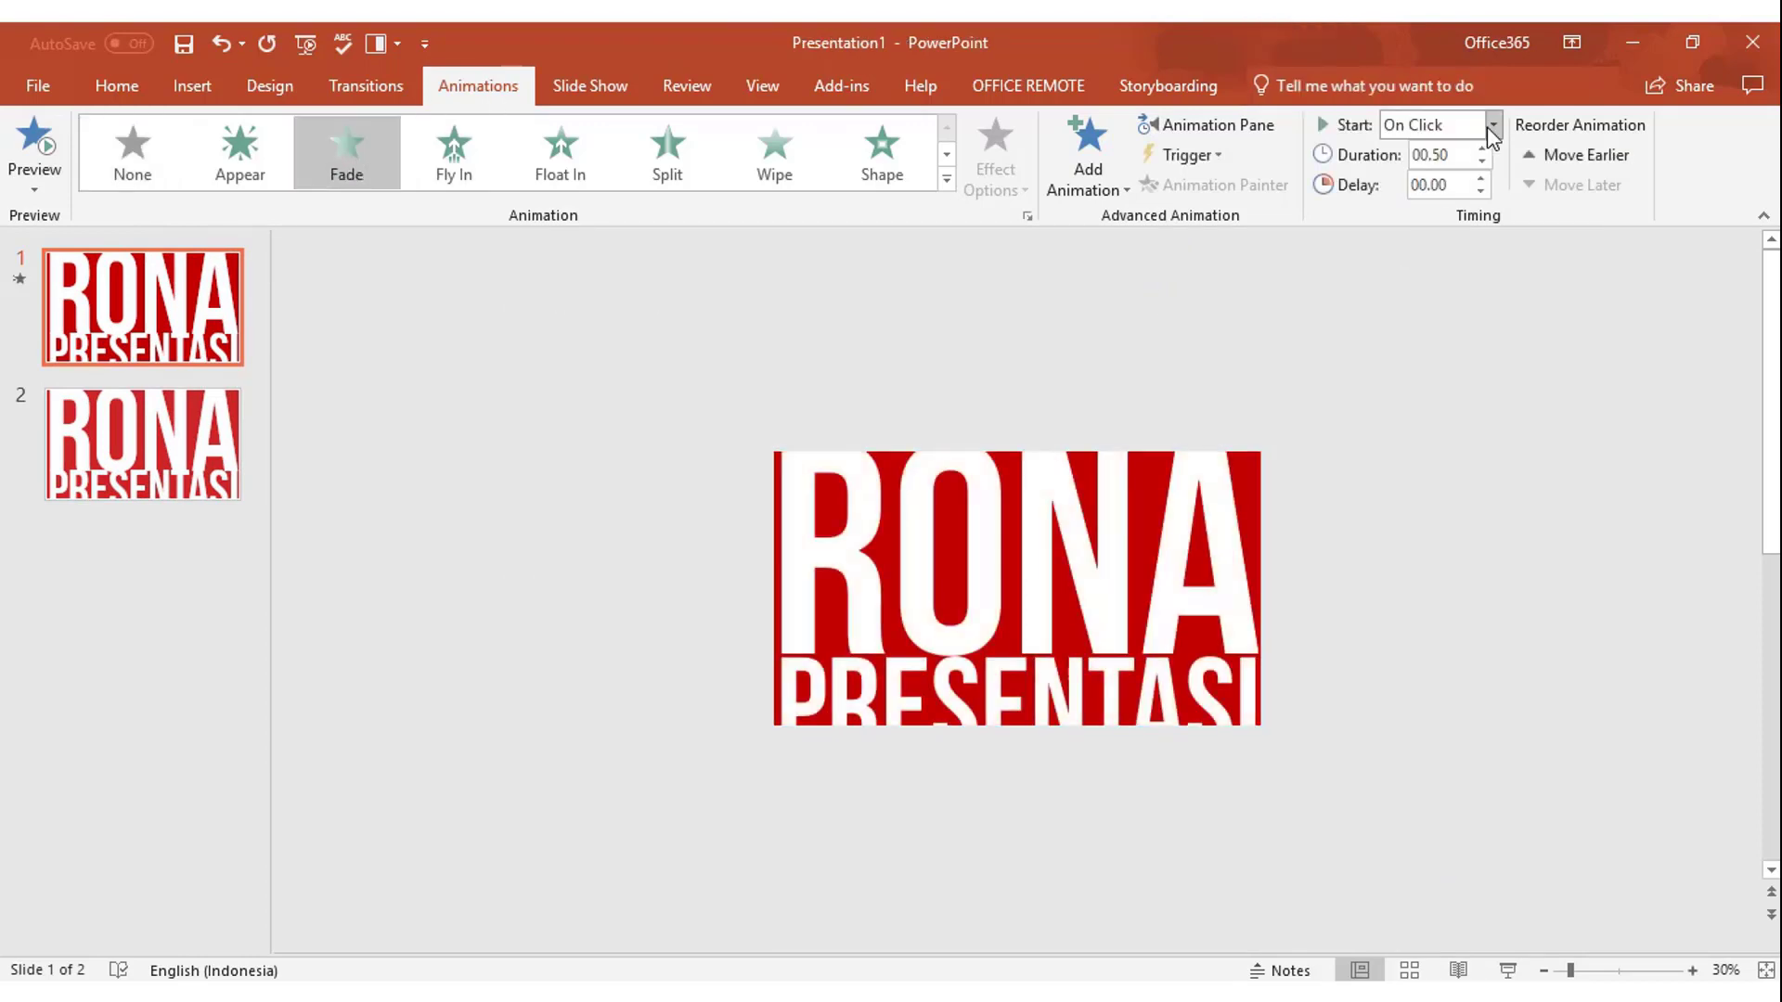
{"action": "left_click", "coordinate": [1491, 124]}
{"action": "left_click", "coordinate": [1448, 179]}
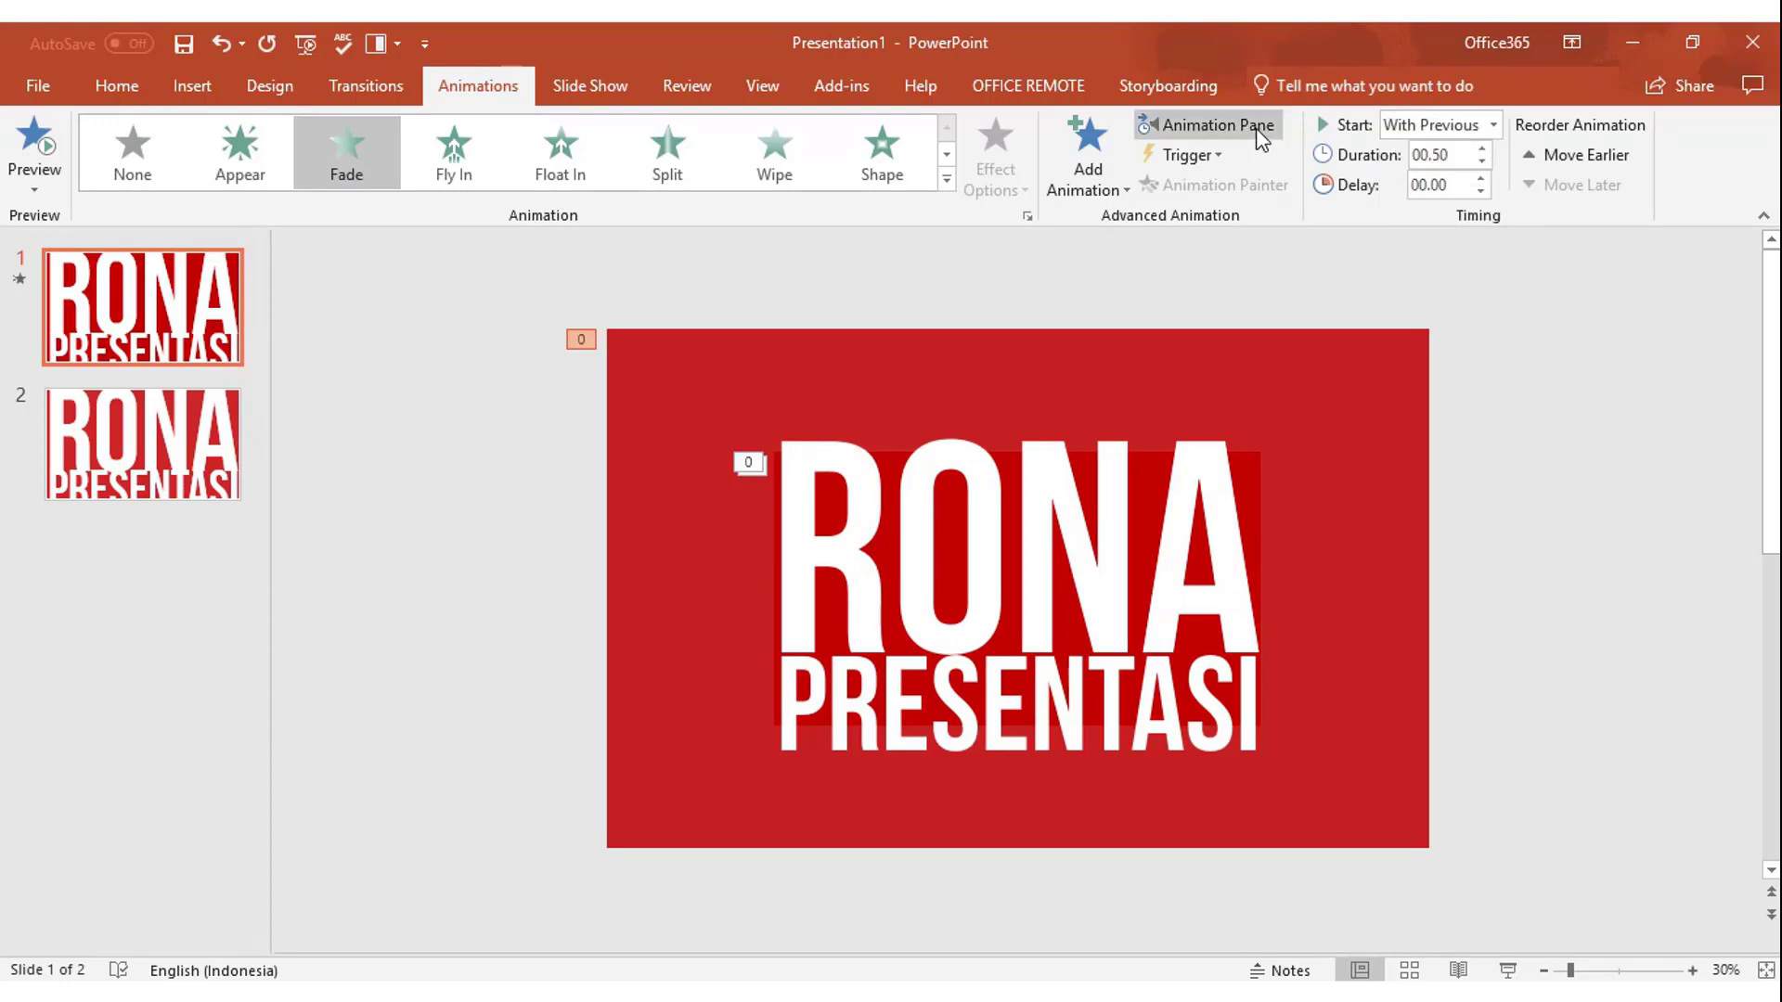
{"action": "left_click", "coordinate": [1234, 125]}
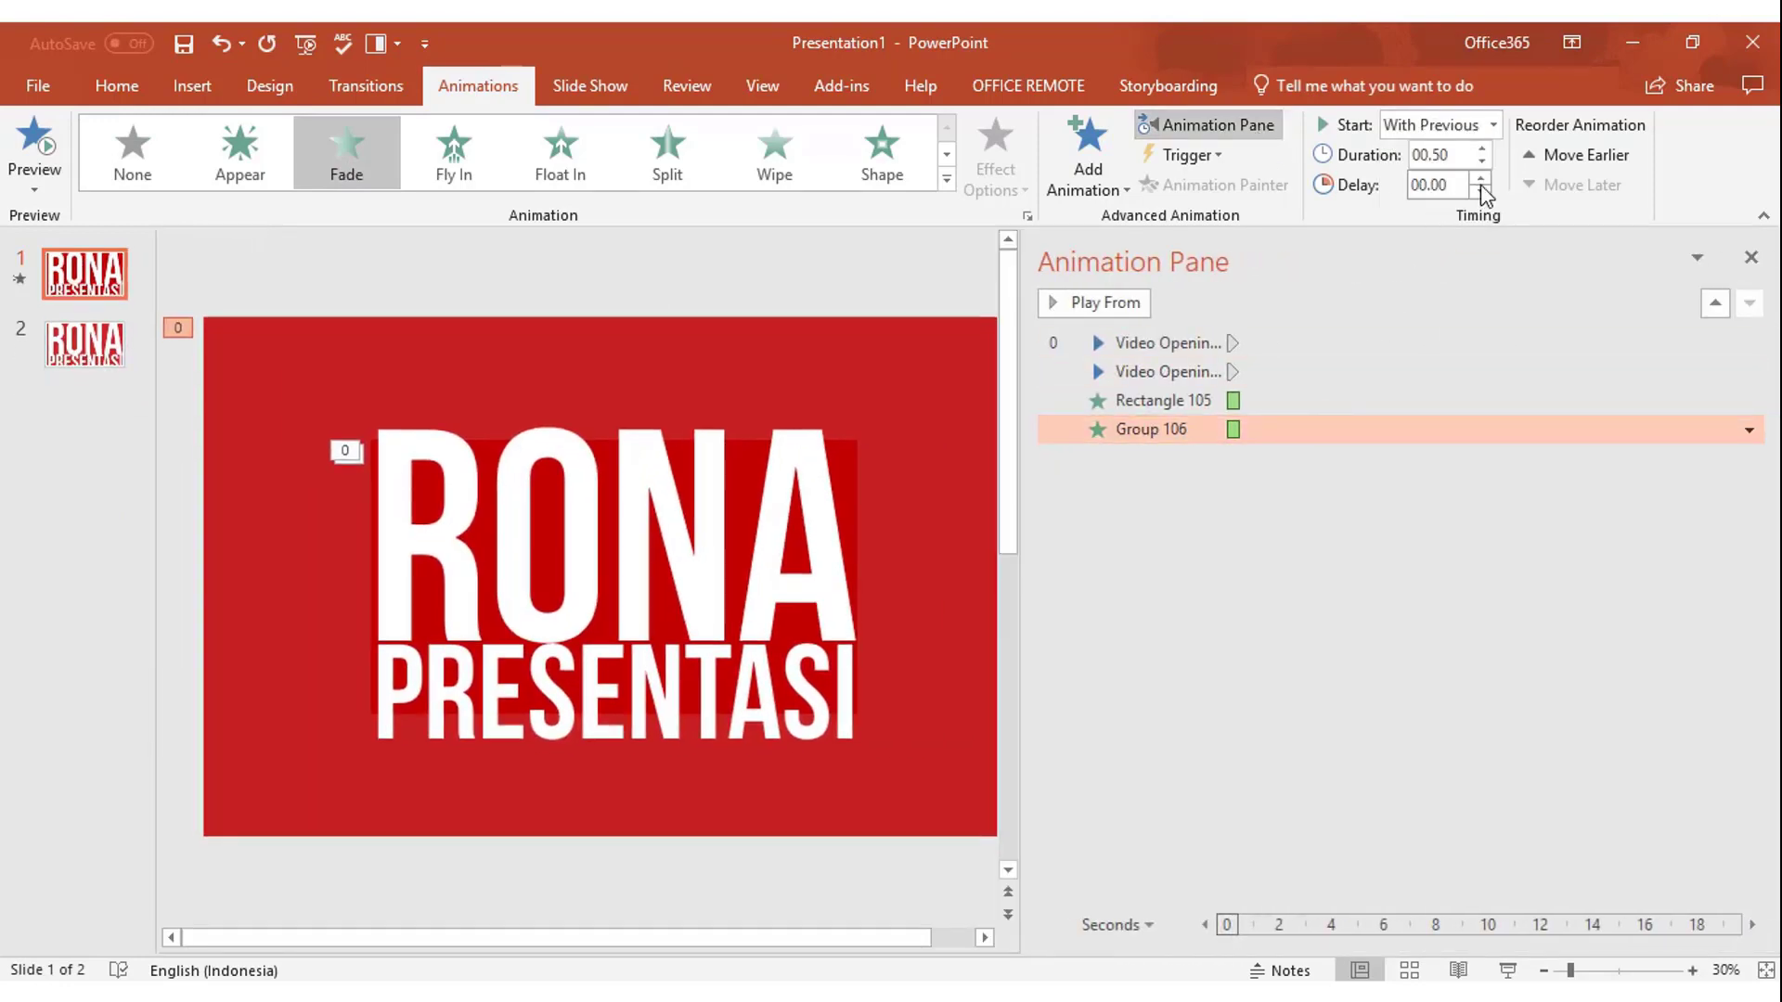
{"action": "left_click", "coordinate": [1481, 180]}
{"action": "left_click", "coordinate": [1481, 180]}
{"action": "left_click", "coordinate": [1481, 180]}
{"action": "left_click", "coordinate": [1481, 149]}
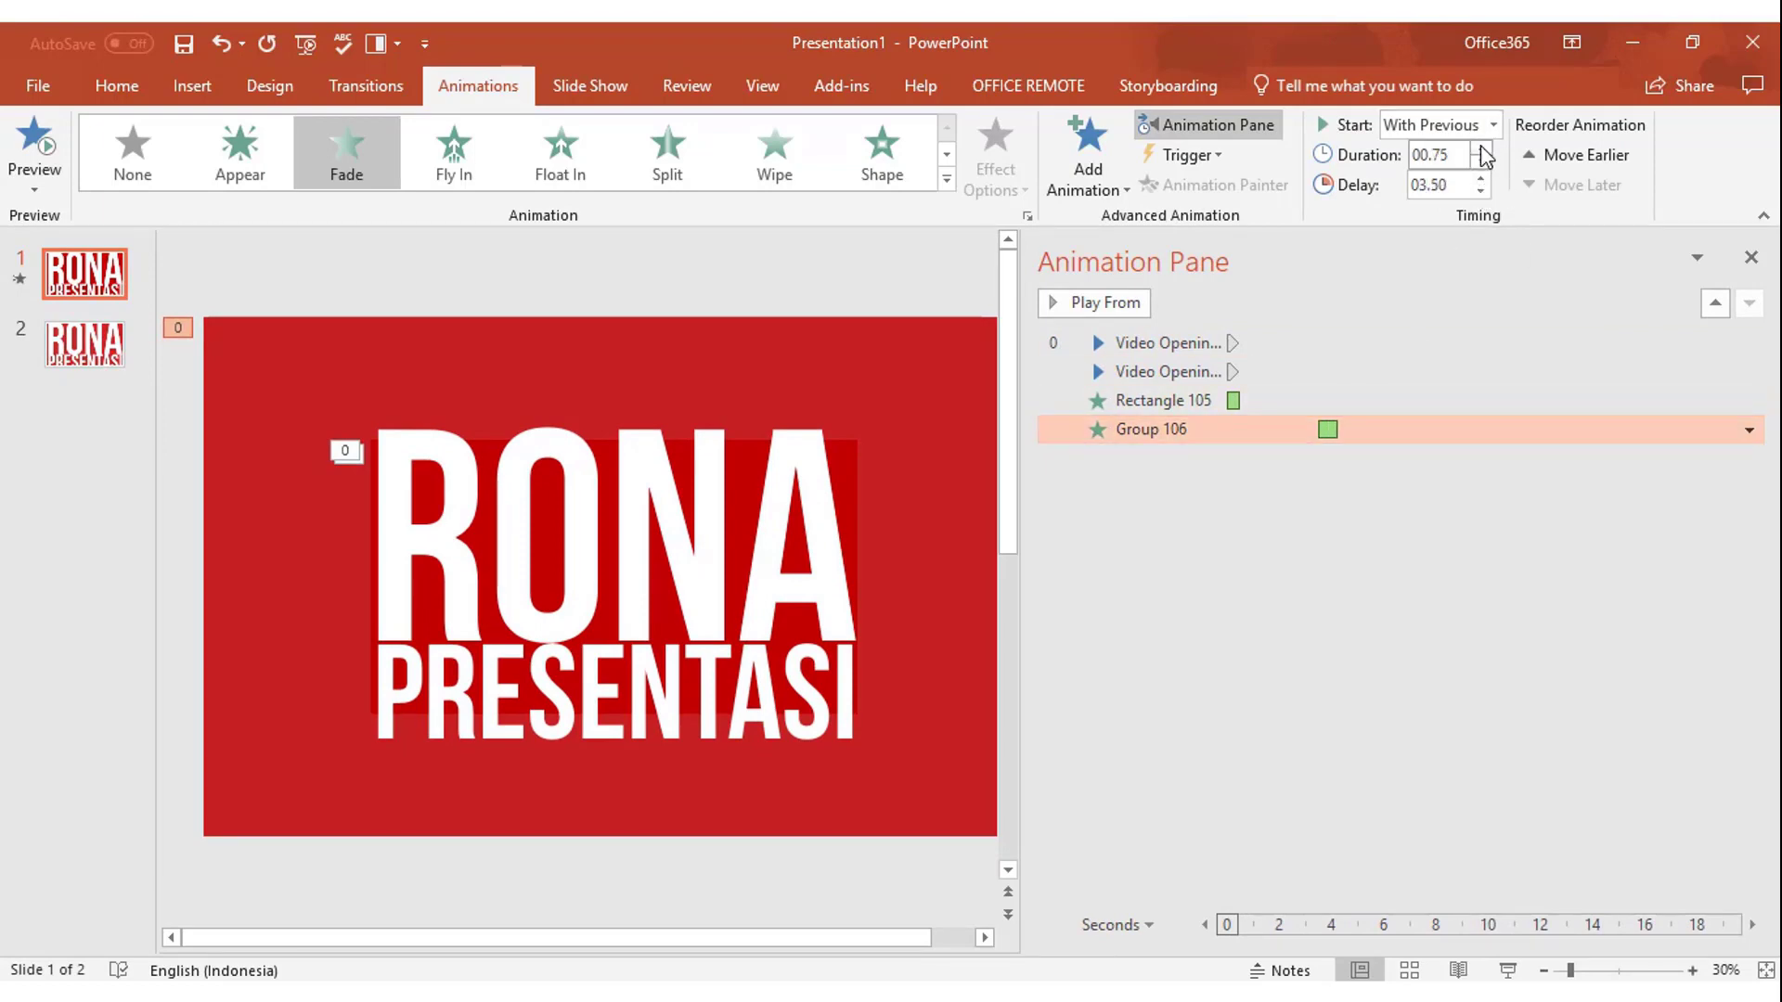
{"action": "left_click", "coordinate": [1481, 149]}
{"action": "left_click", "coordinate": [1481, 150]}
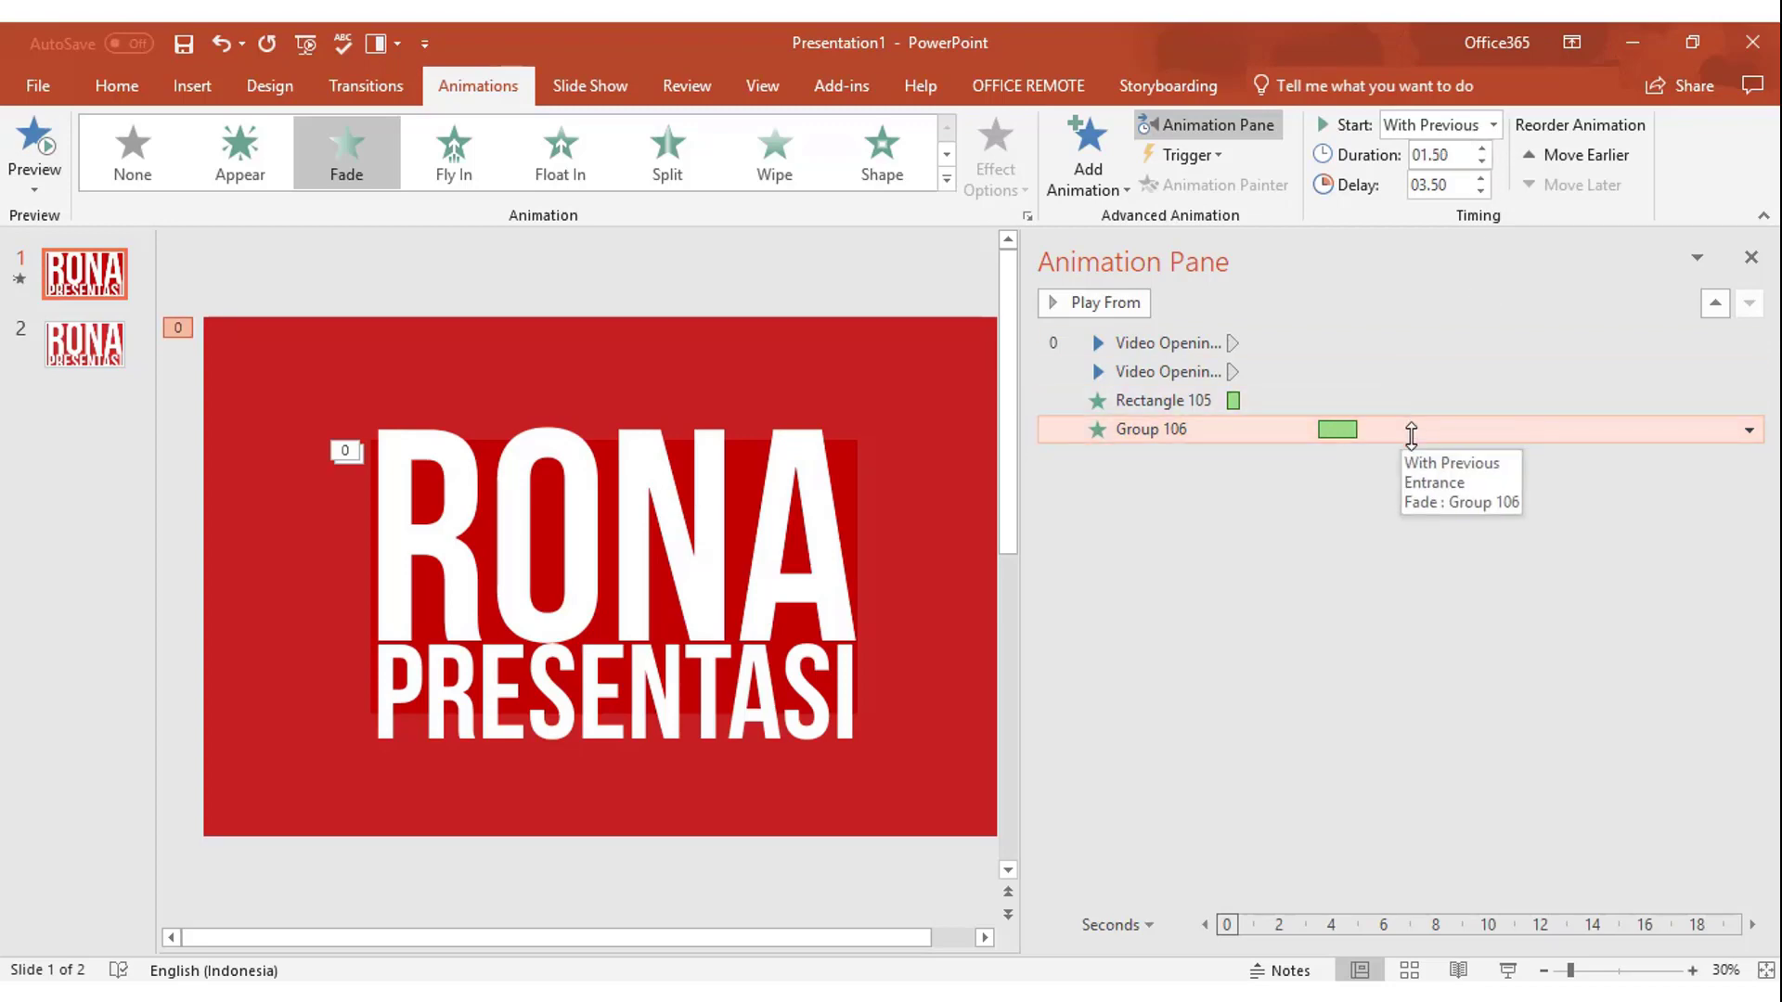
{"action": "left_click", "coordinate": [911, 329]}
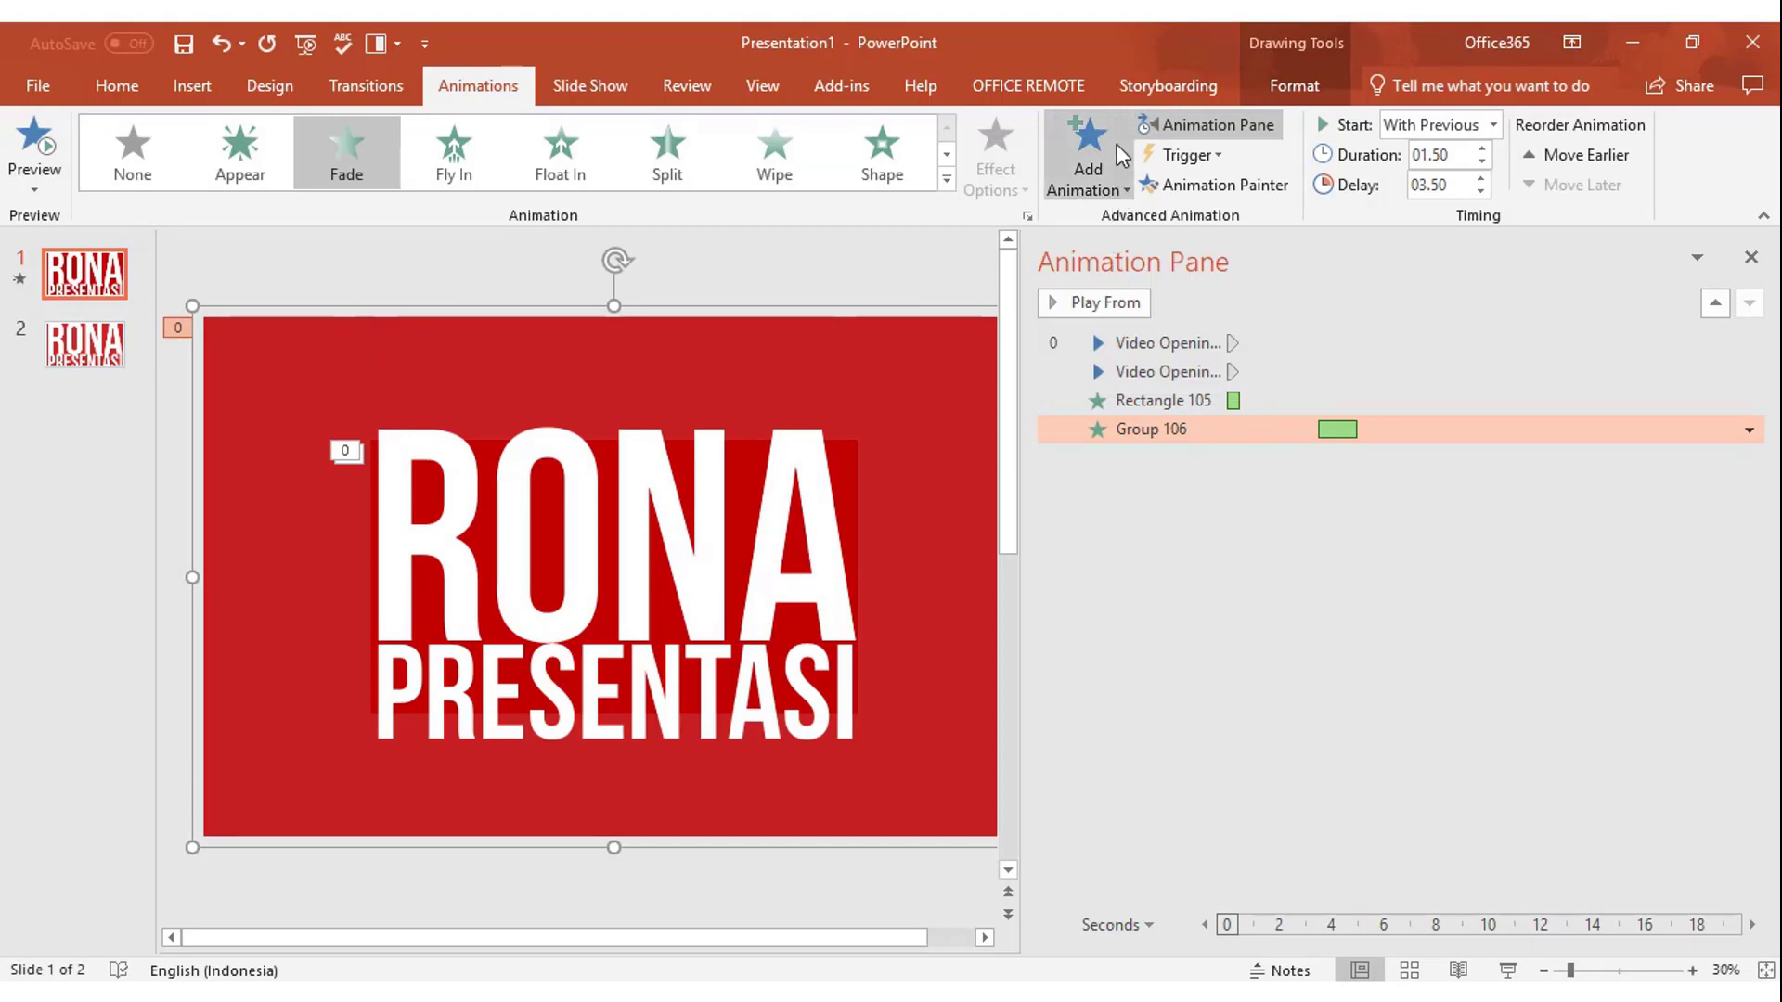
Step: Add a Grow/Shrink emphasis to Group 106: With Previous, 04.00 delay, 05.75 duration
{"action": "left_click", "coordinate": [1117, 180]}
{"action": "left_click", "coordinate": [1516, 473]}
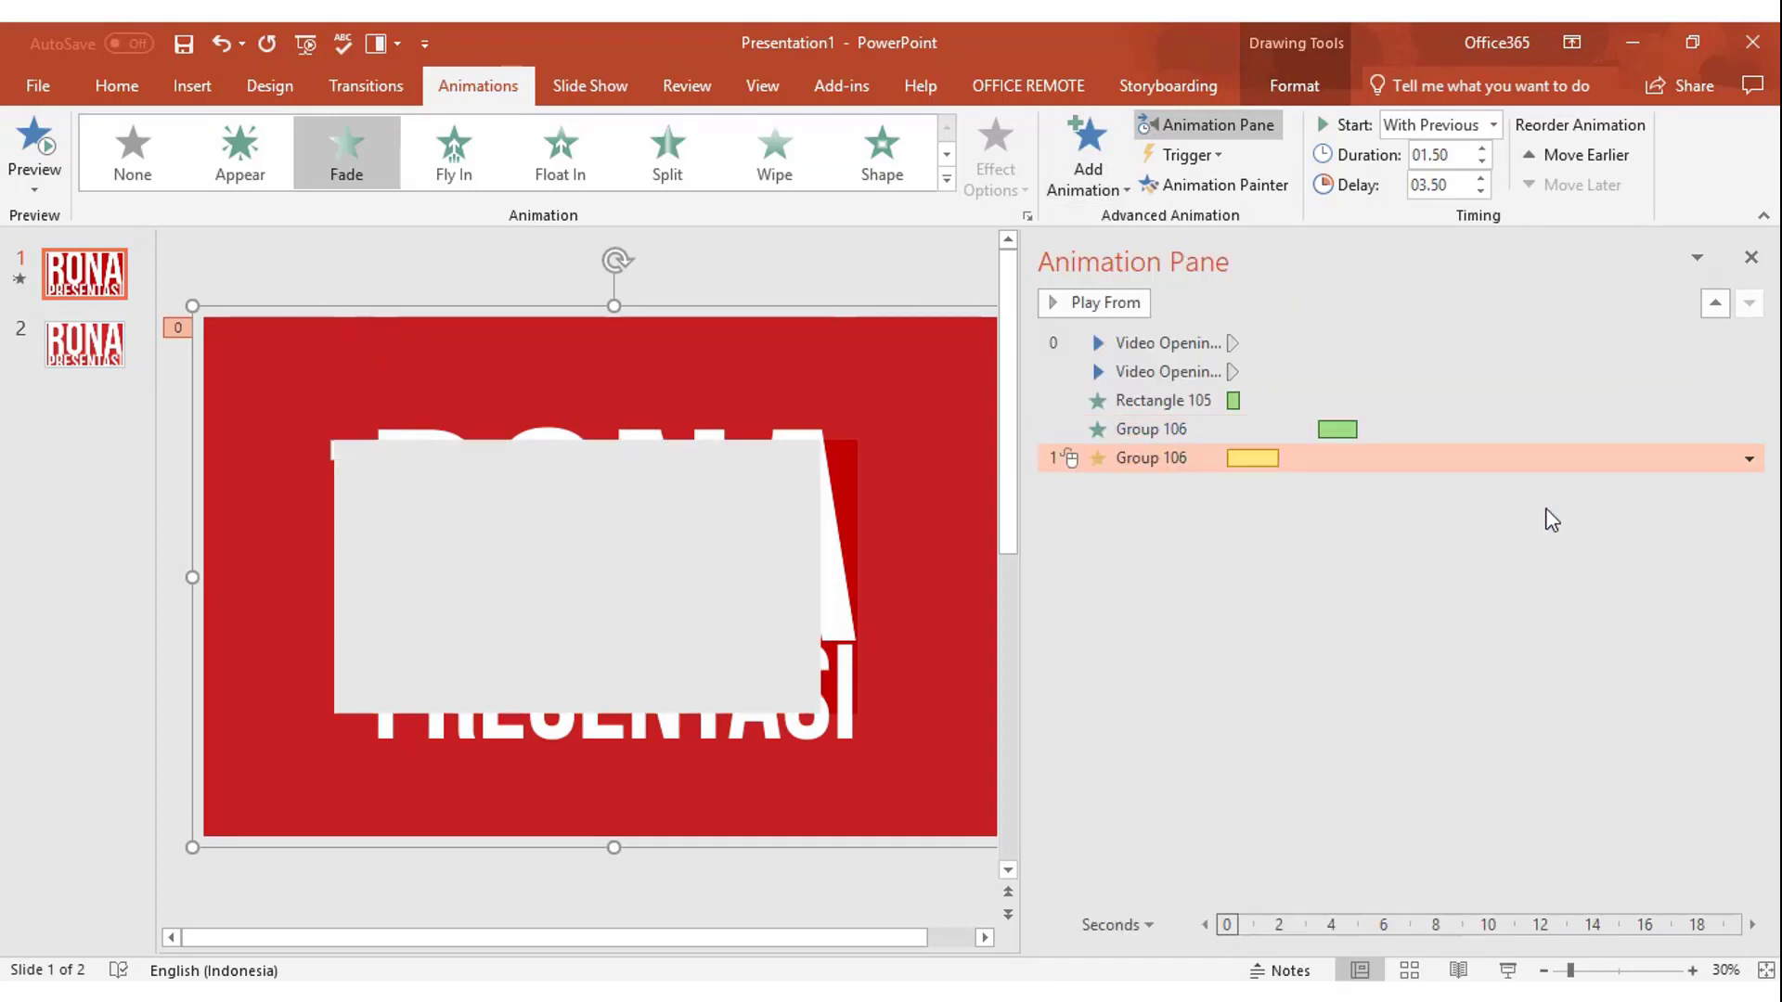
{"action": "left_click", "coordinate": [1494, 126]}
{"action": "left_click", "coordinate": [1475, 176]}
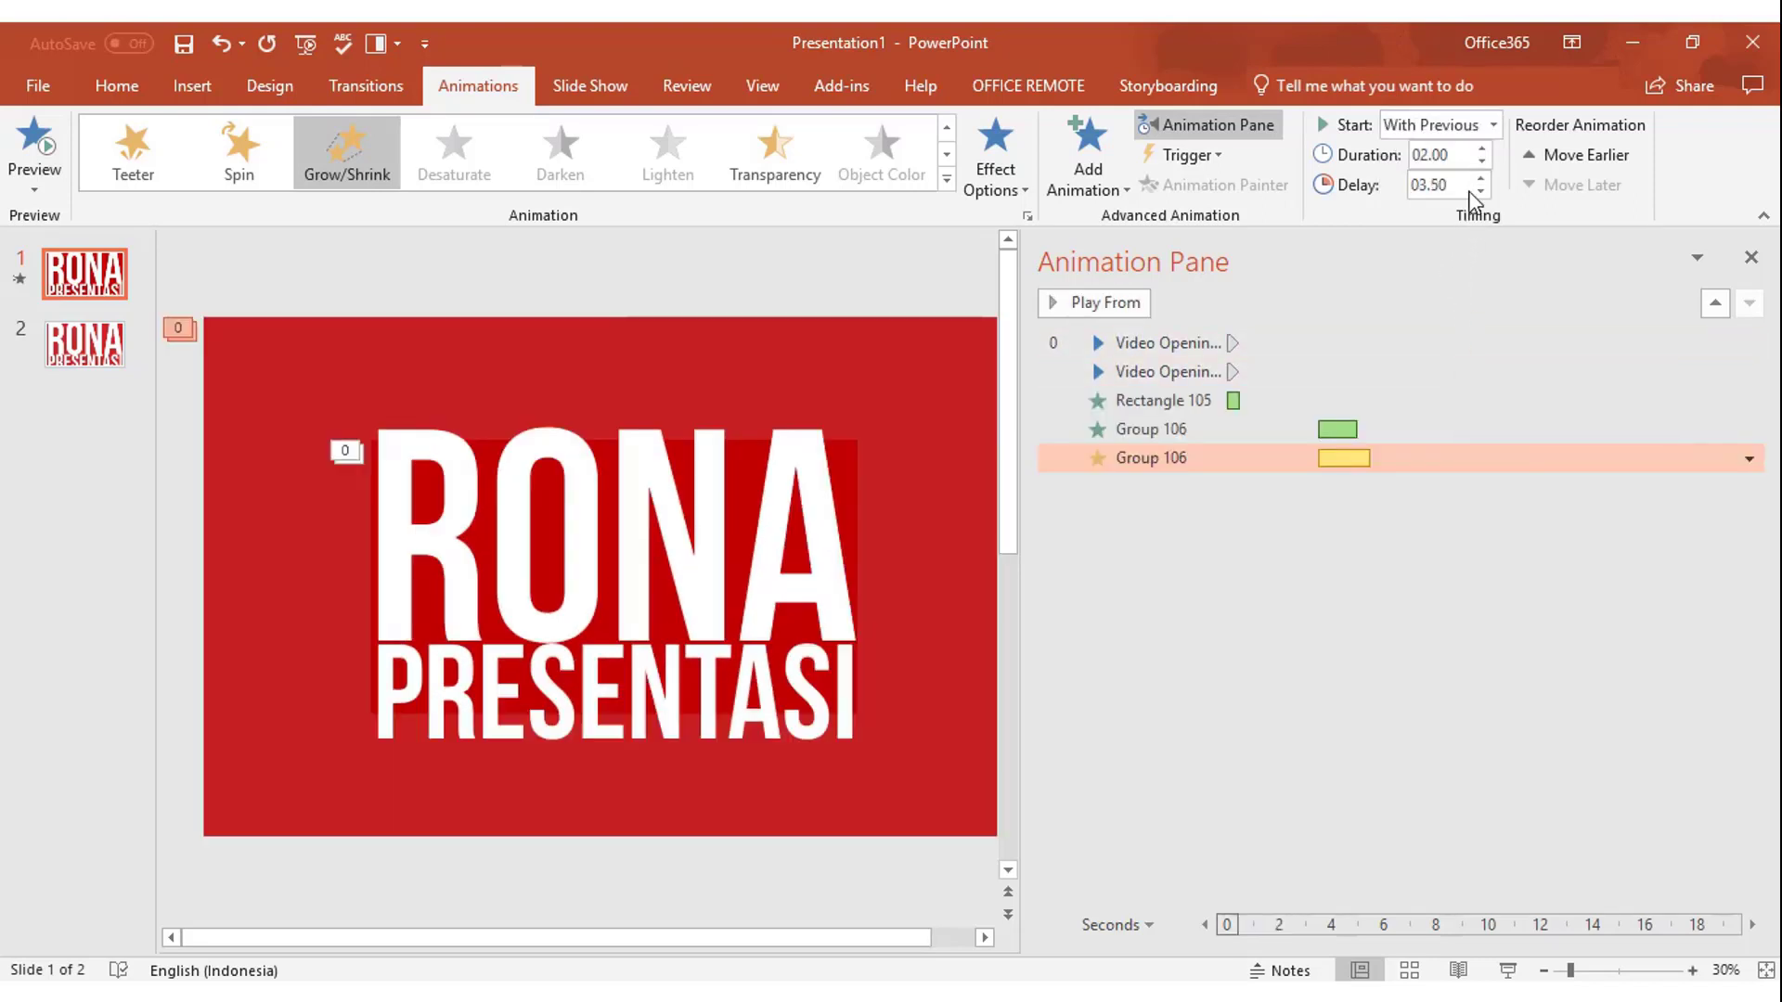
{"action": "left_click", "coordinate": [1482, 179]}
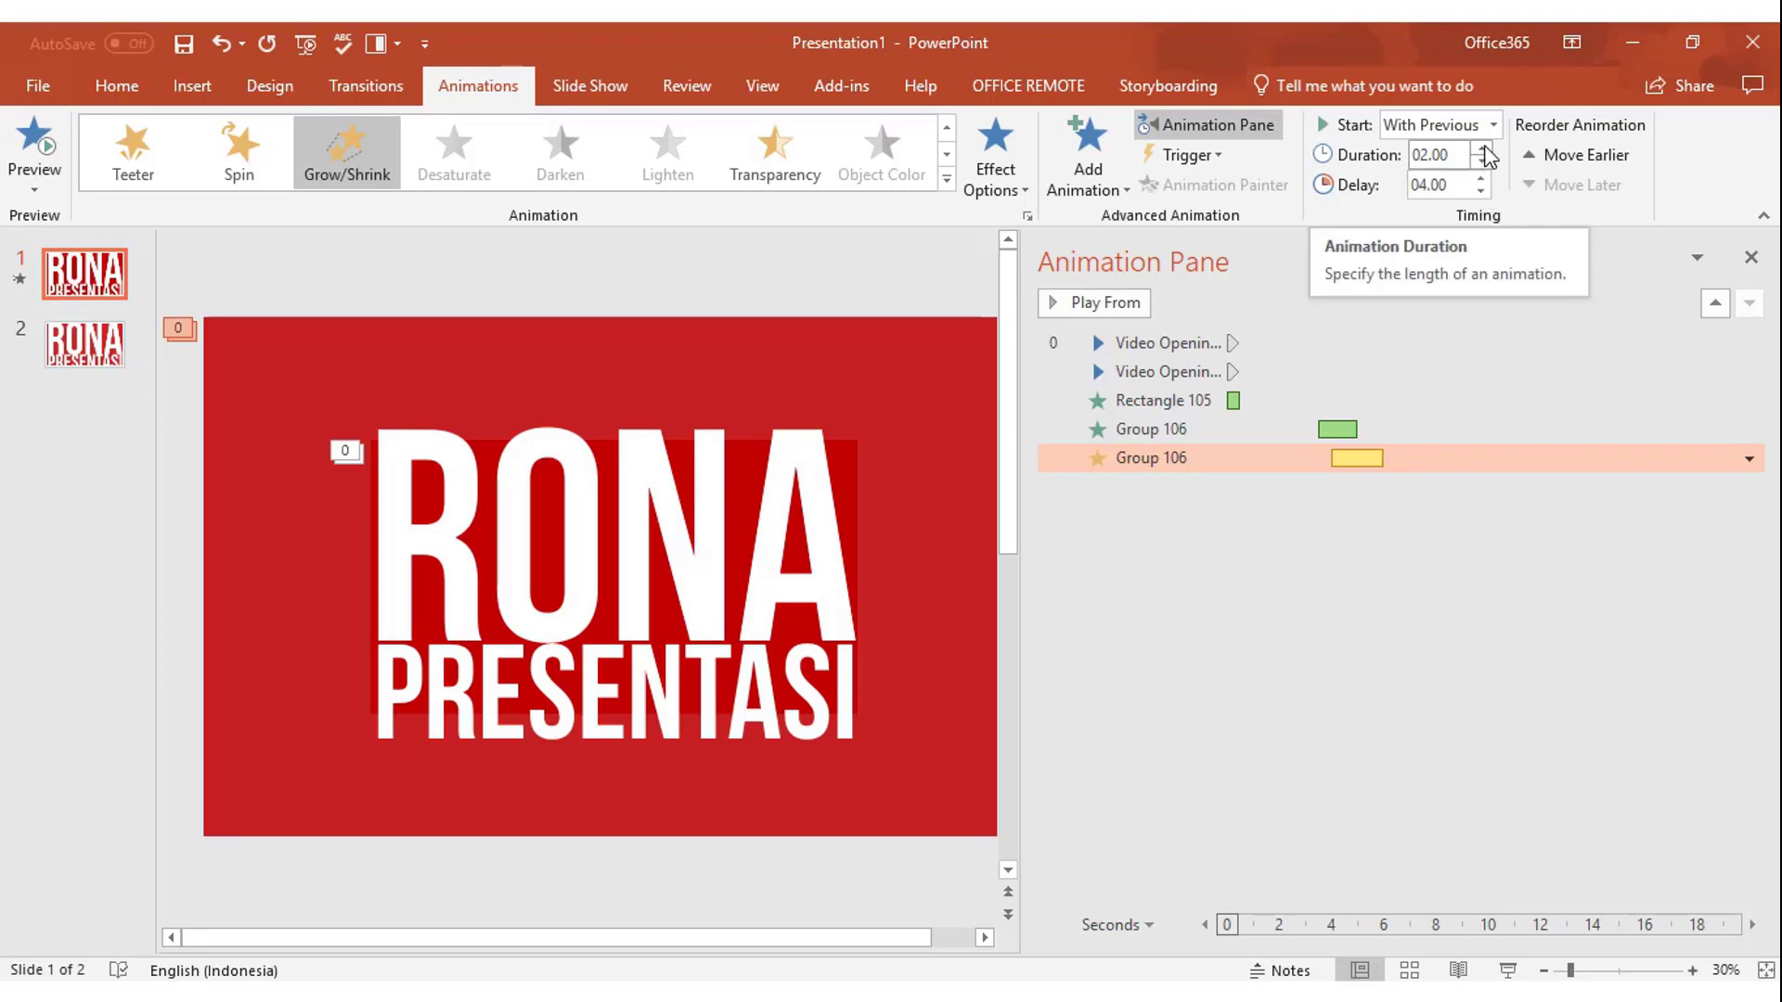
{"action": "left_click", "coordinate": [1482, 148]}
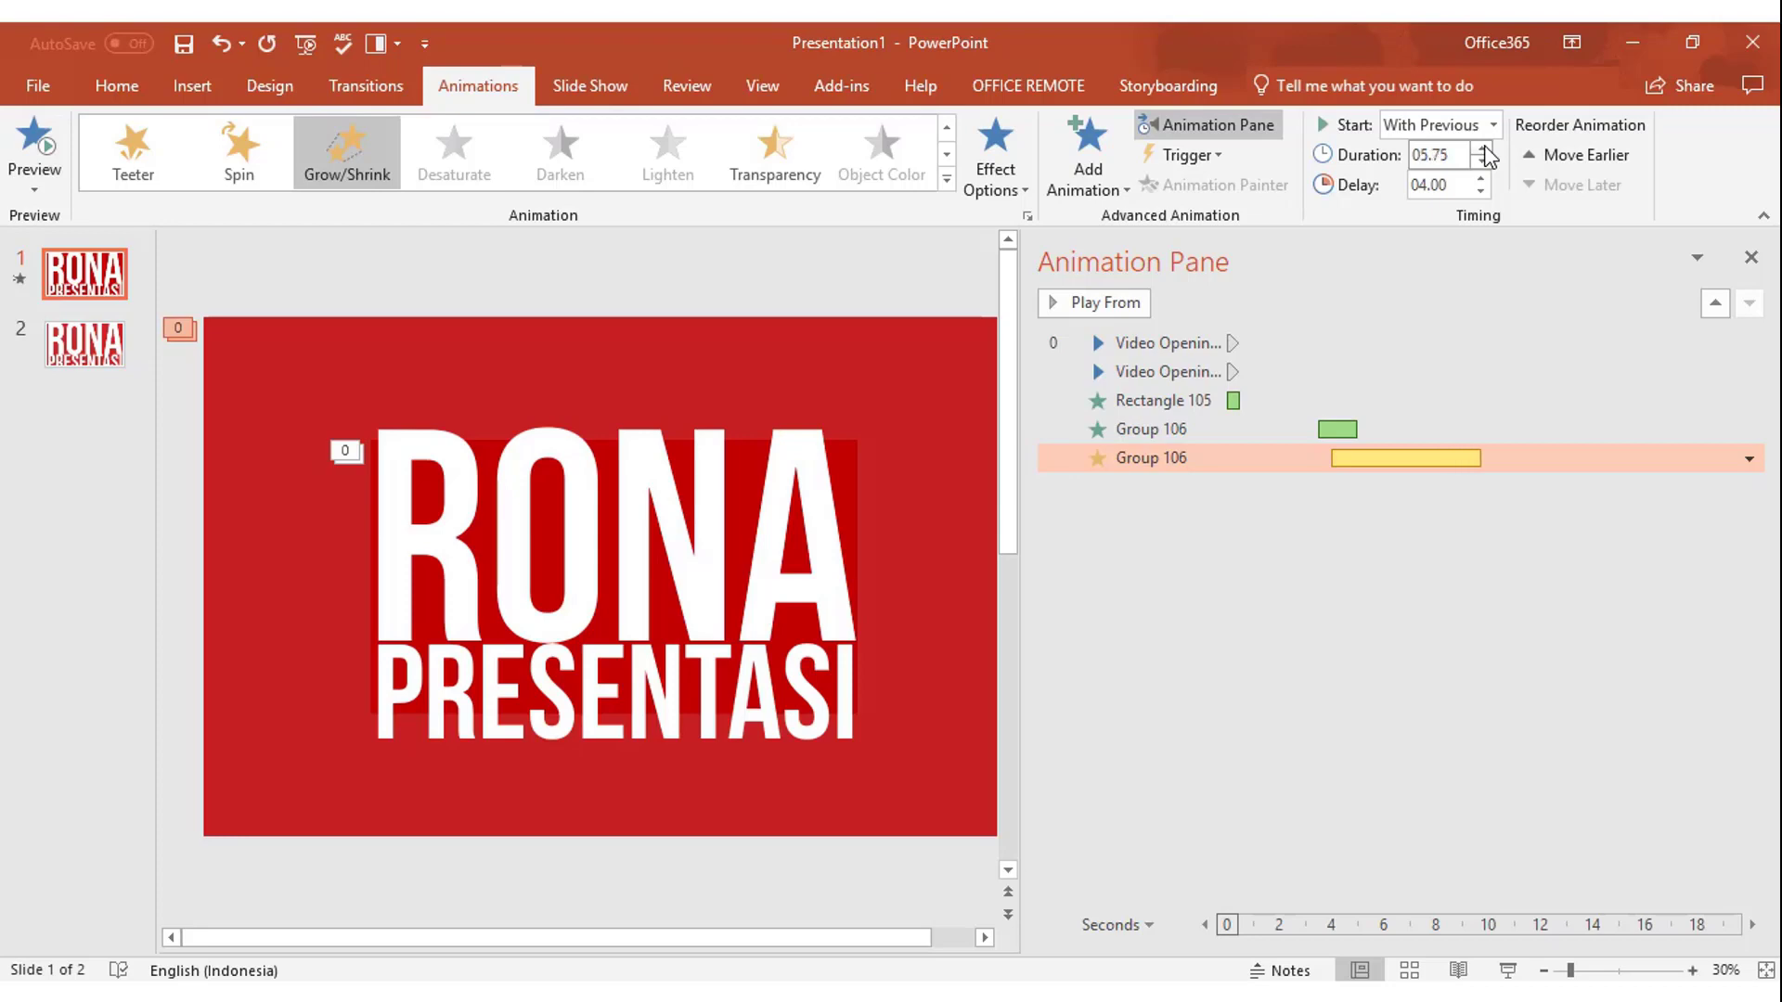
Step: Move Rectangle 105's fade below Group 106 with a 09.50-second delay, then show slide 2
{"action": "left_click", "coordinate": [1278, 404]}
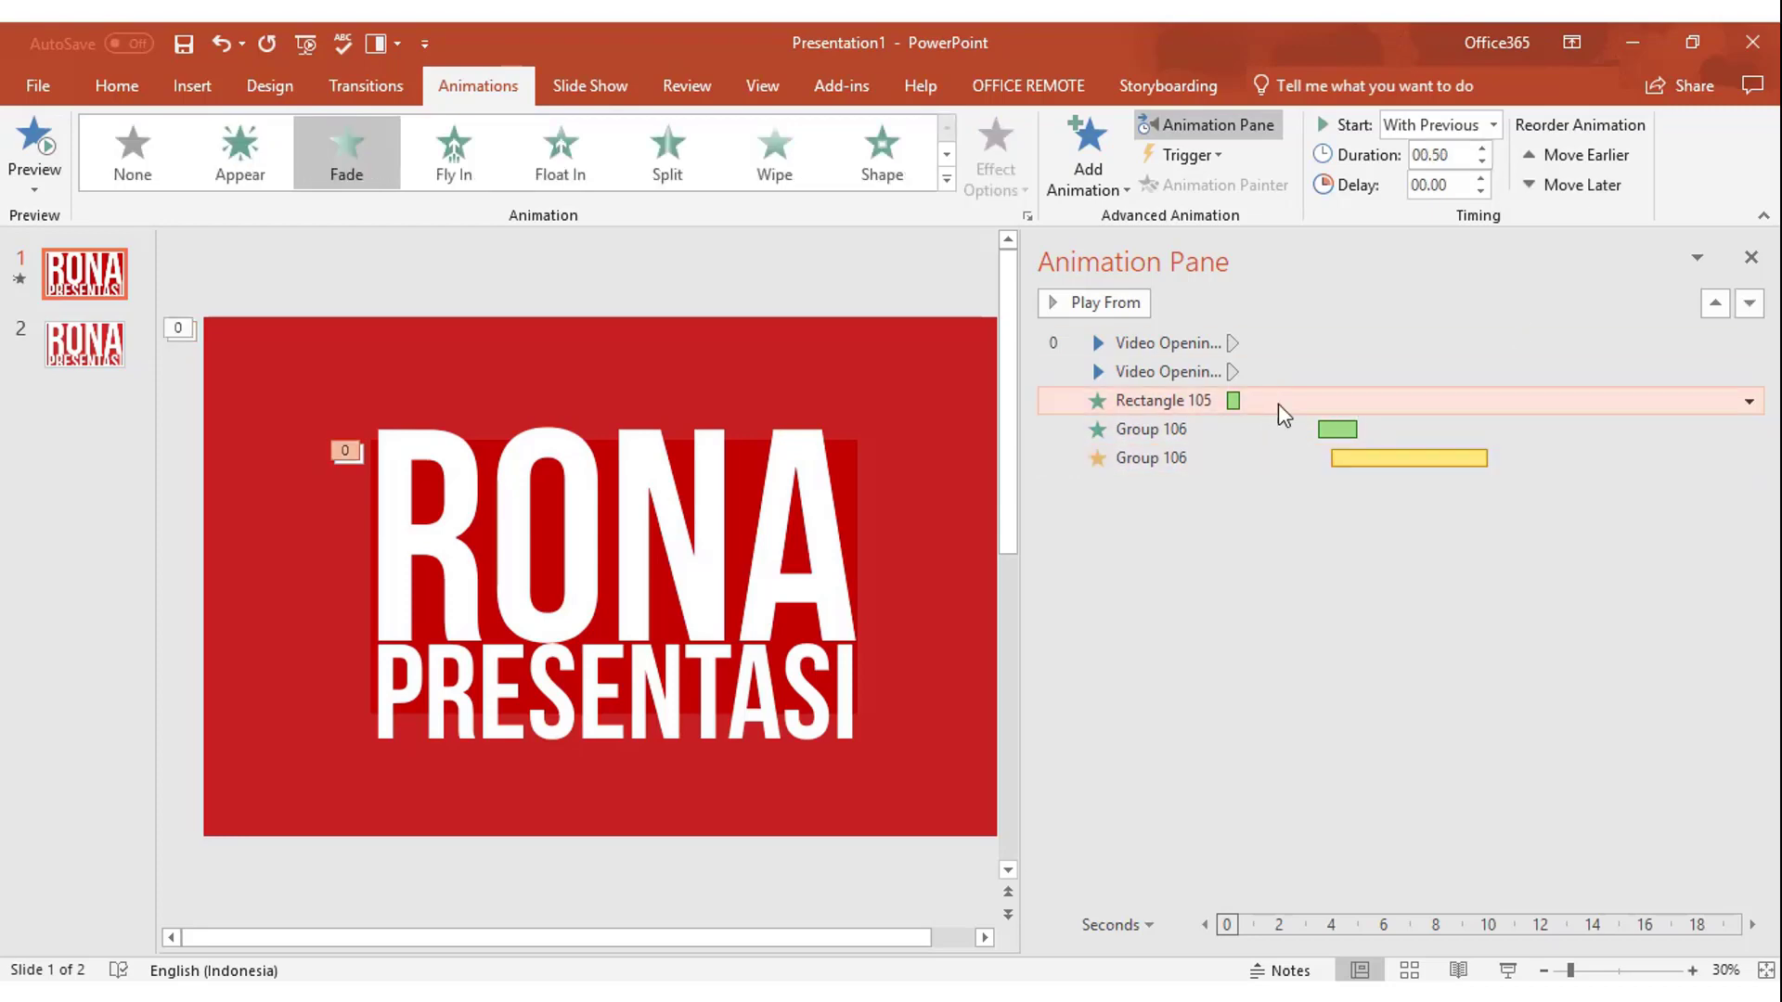
{"action": "mouse_move", "coordinate": [1278, 404]}
{"action": "left_mouse_down"}
{"action": "mouse_move", "coordinate": [1285, 487]}
{"action": "mouse_move", "coordinate": [1420, 498]}
{"action": "left_mouse_up"}
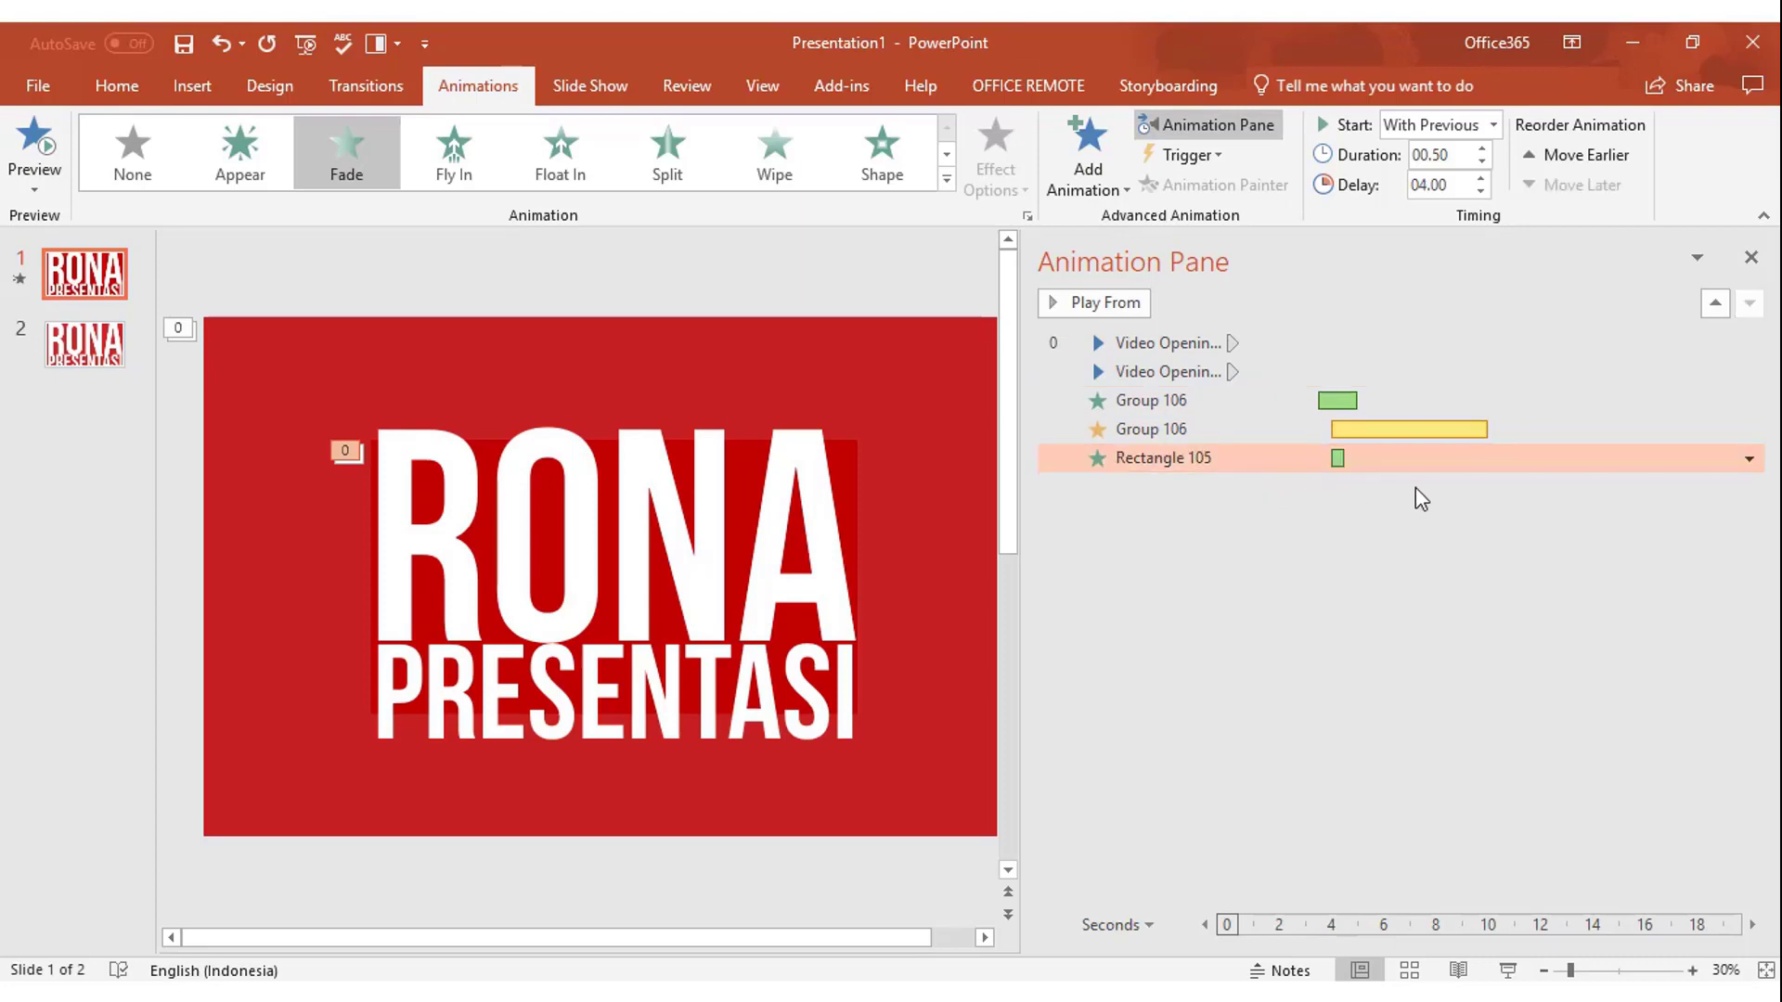
{"action": "left_click", "coordinate": [1482, 180]}
{"action": "left_click", "coordinate": [1482, 180]}
{"action": "left_click", "coordinate": [1482, 179]}
{"action": "left_click", "coordinate": [1482, 179]}
{"action": "left_click", "coordinate": [1507, 429]}
{"action": "left_click", "coordinate": [1562, 457]}
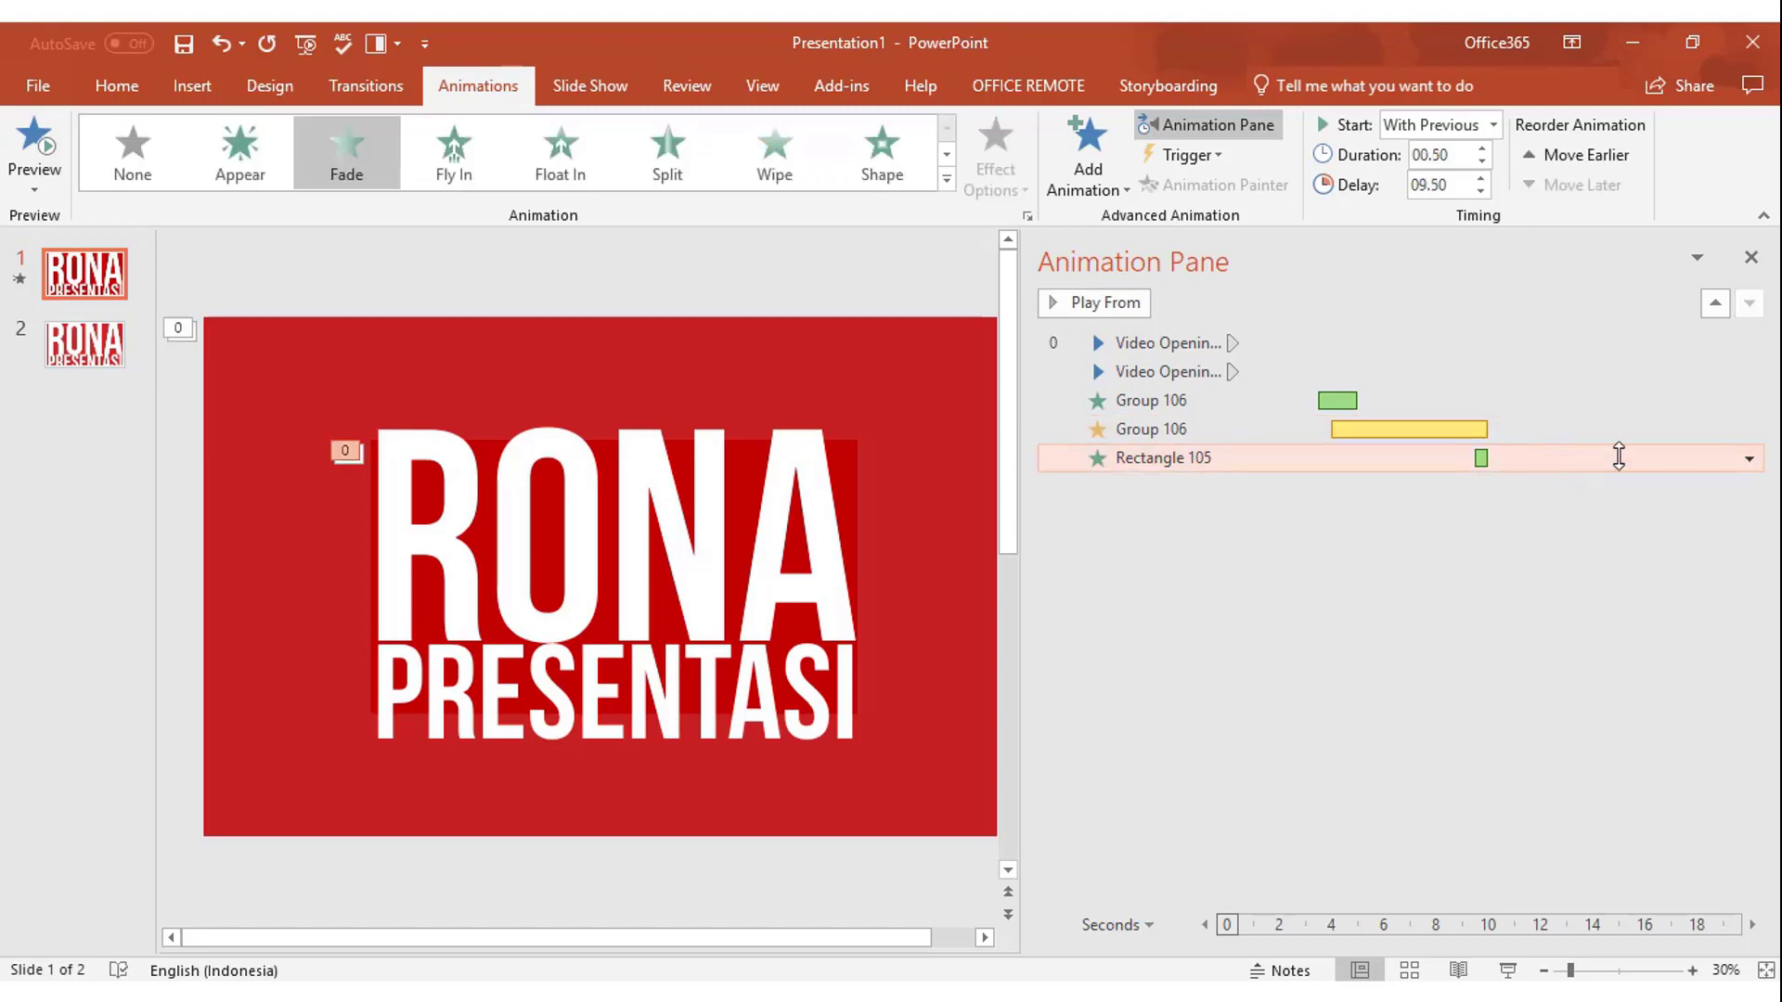
{"action": "left_click", "coordinate": [114, 364]}
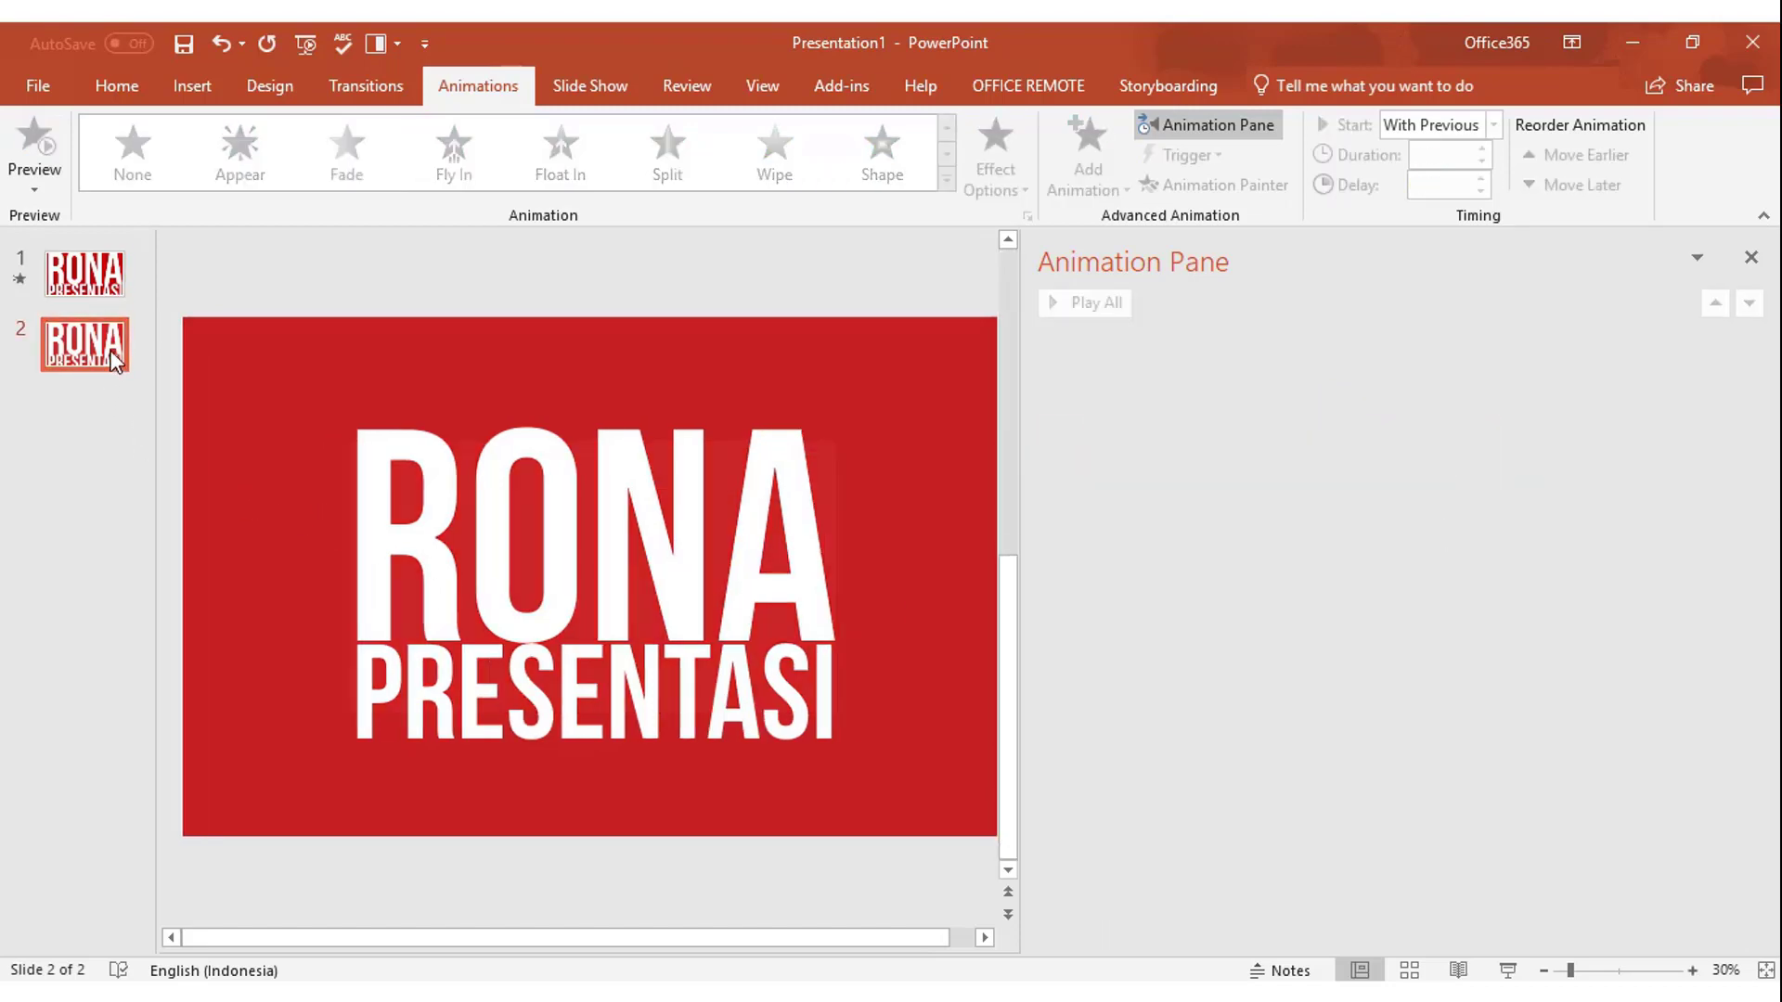
Step: Delete slide 2, widen the slide area beside the timeline, and preview all animations
{"action": "key", "text": "Delete"}
{"action": "left_click_drag", "start_coordinate": [1019, 365], "coordinate": [1113, 365]}
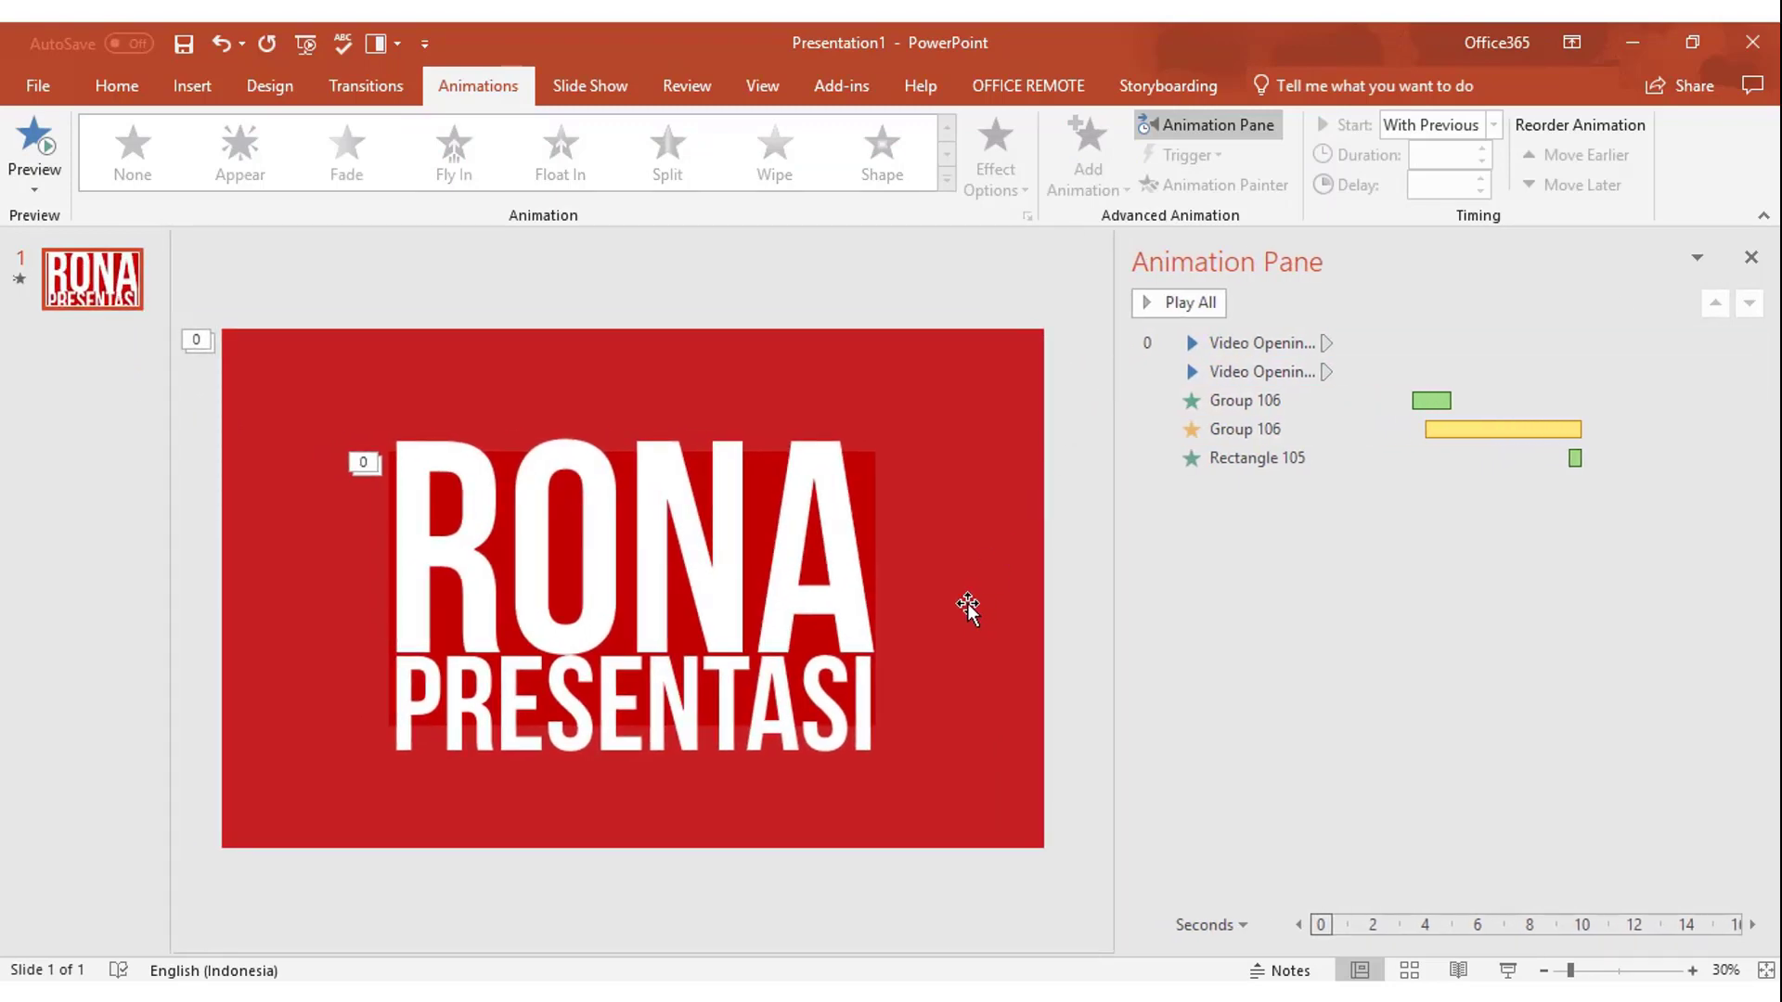
{"action": "left_click", "coordinate": [18, 278]}
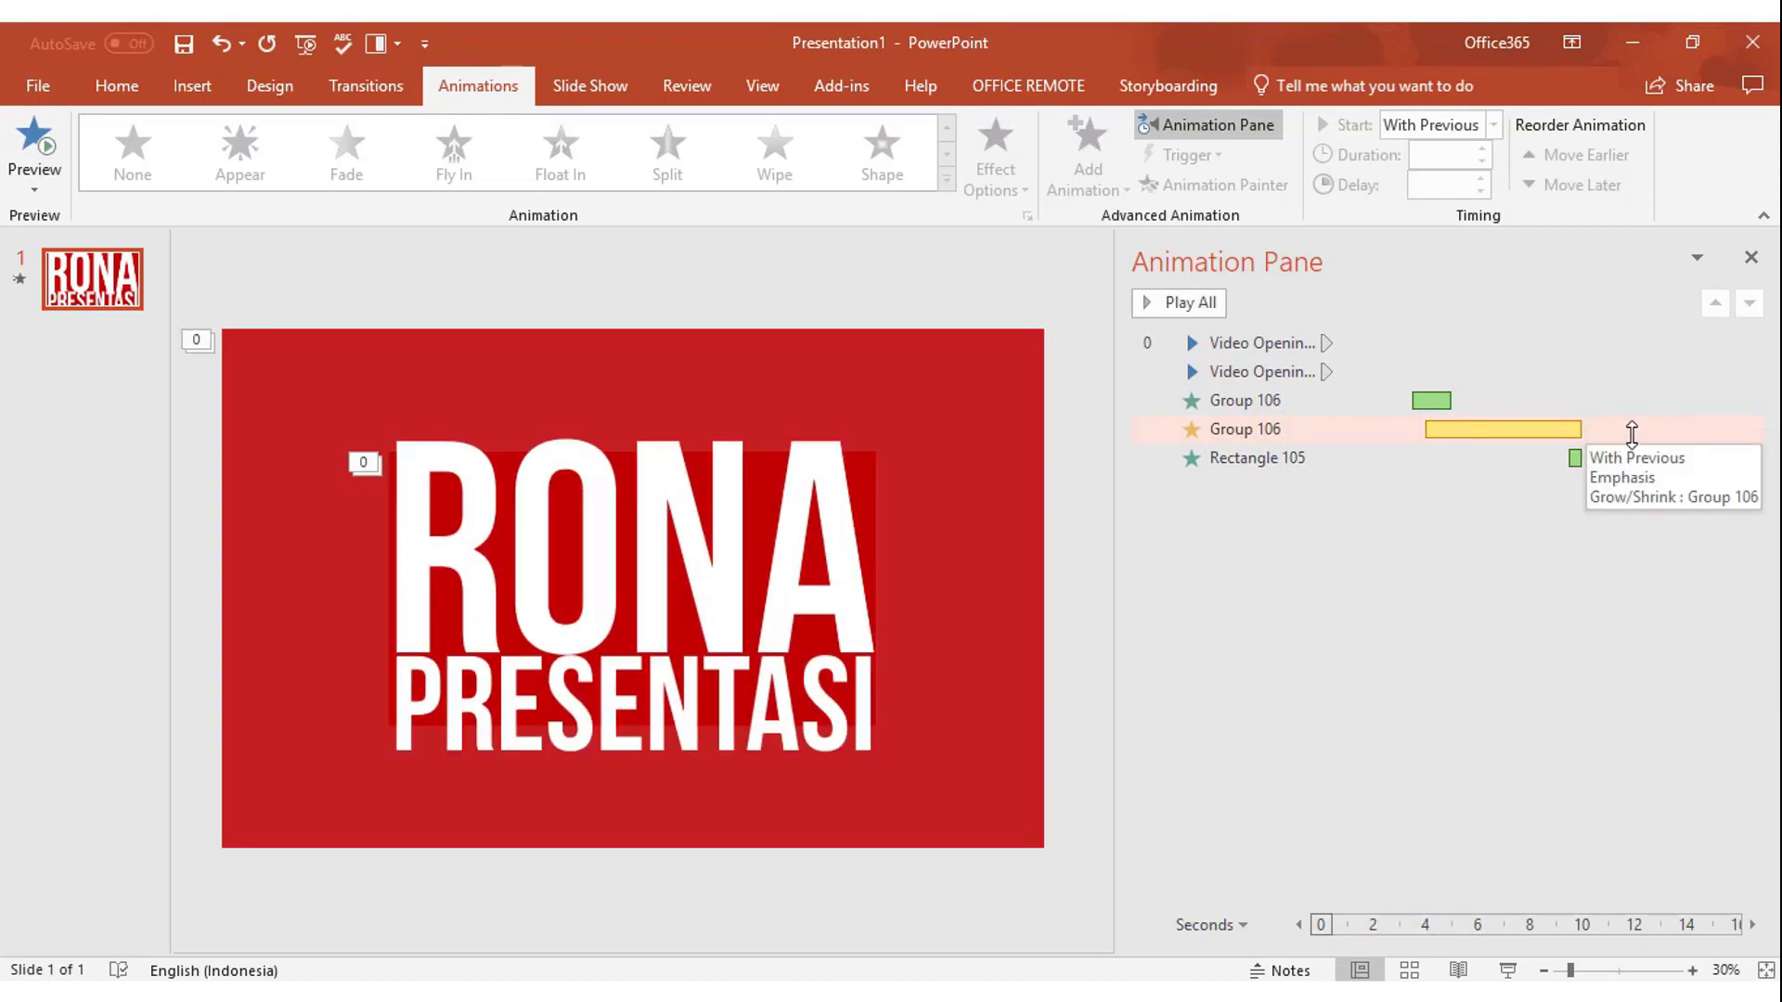
Step: In Group 106's Grow/Shrink effect options, change Size from 150% to a custom 60%
{"action": "left_click", "coordinate": [1631, 432]}
{"action": "left_click", "coordinate": [1749, 430]}
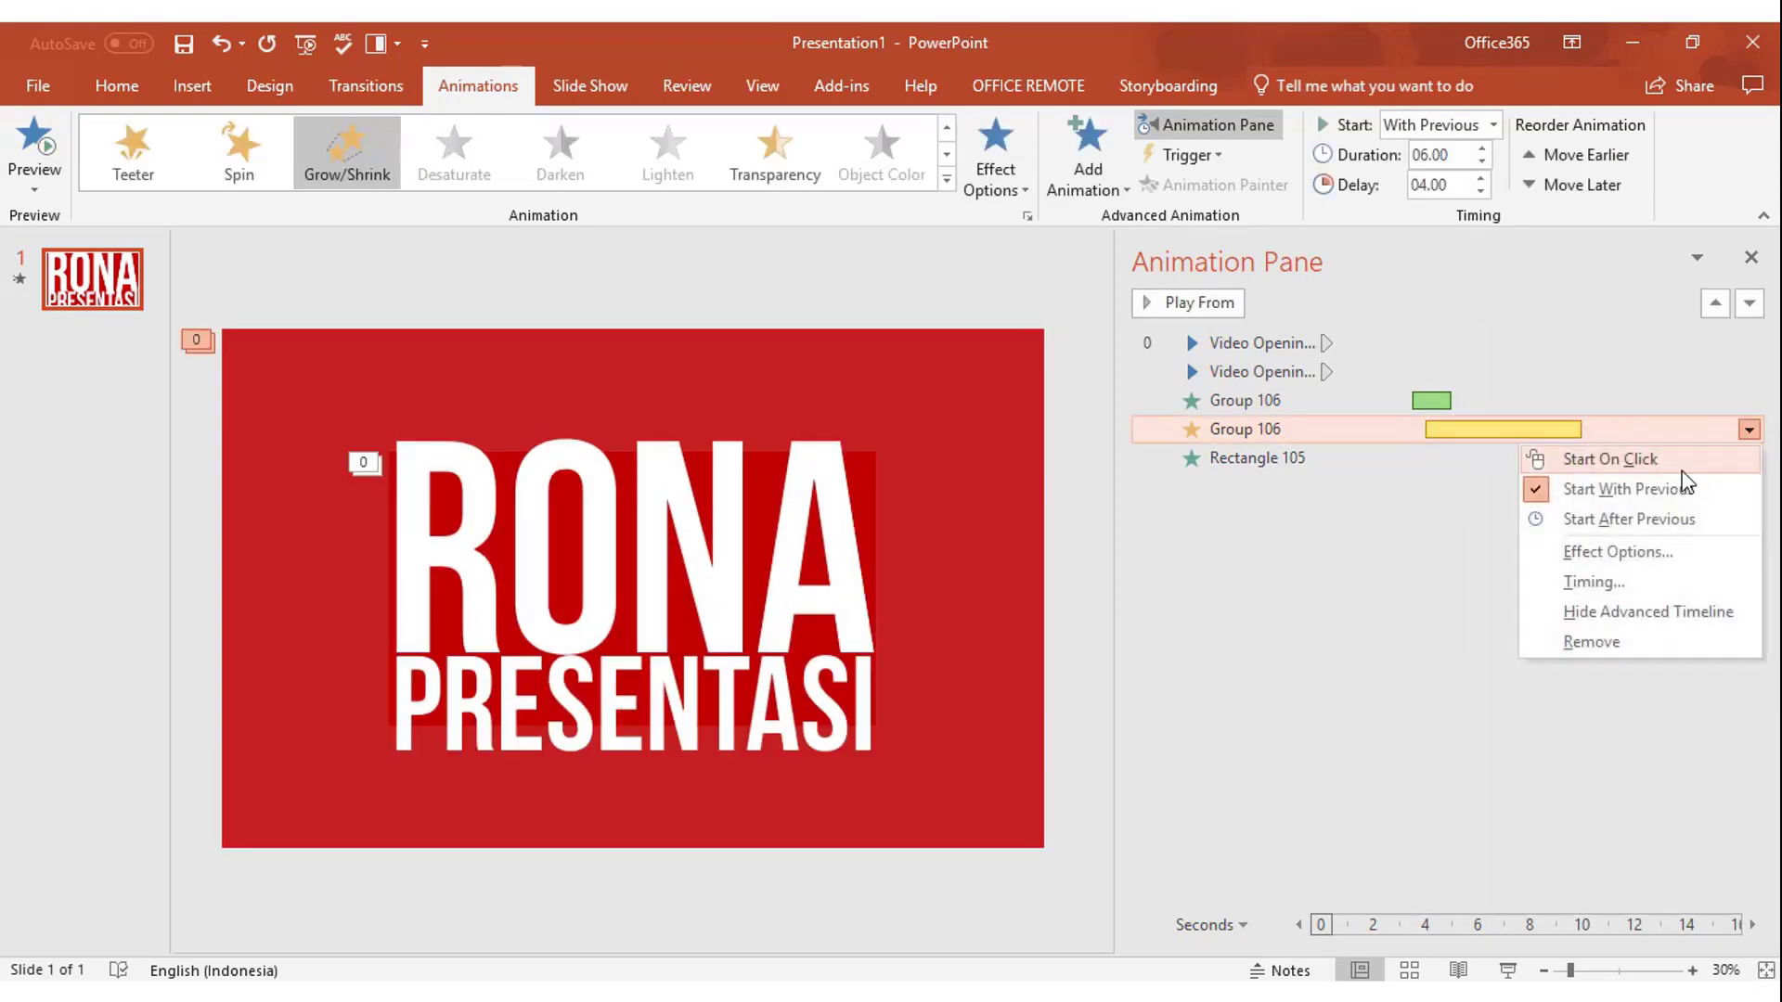
{"action": "left_click", "coordinate": [1631, 554]}
{"action": "left_click", "coordinate": [785, 548]}
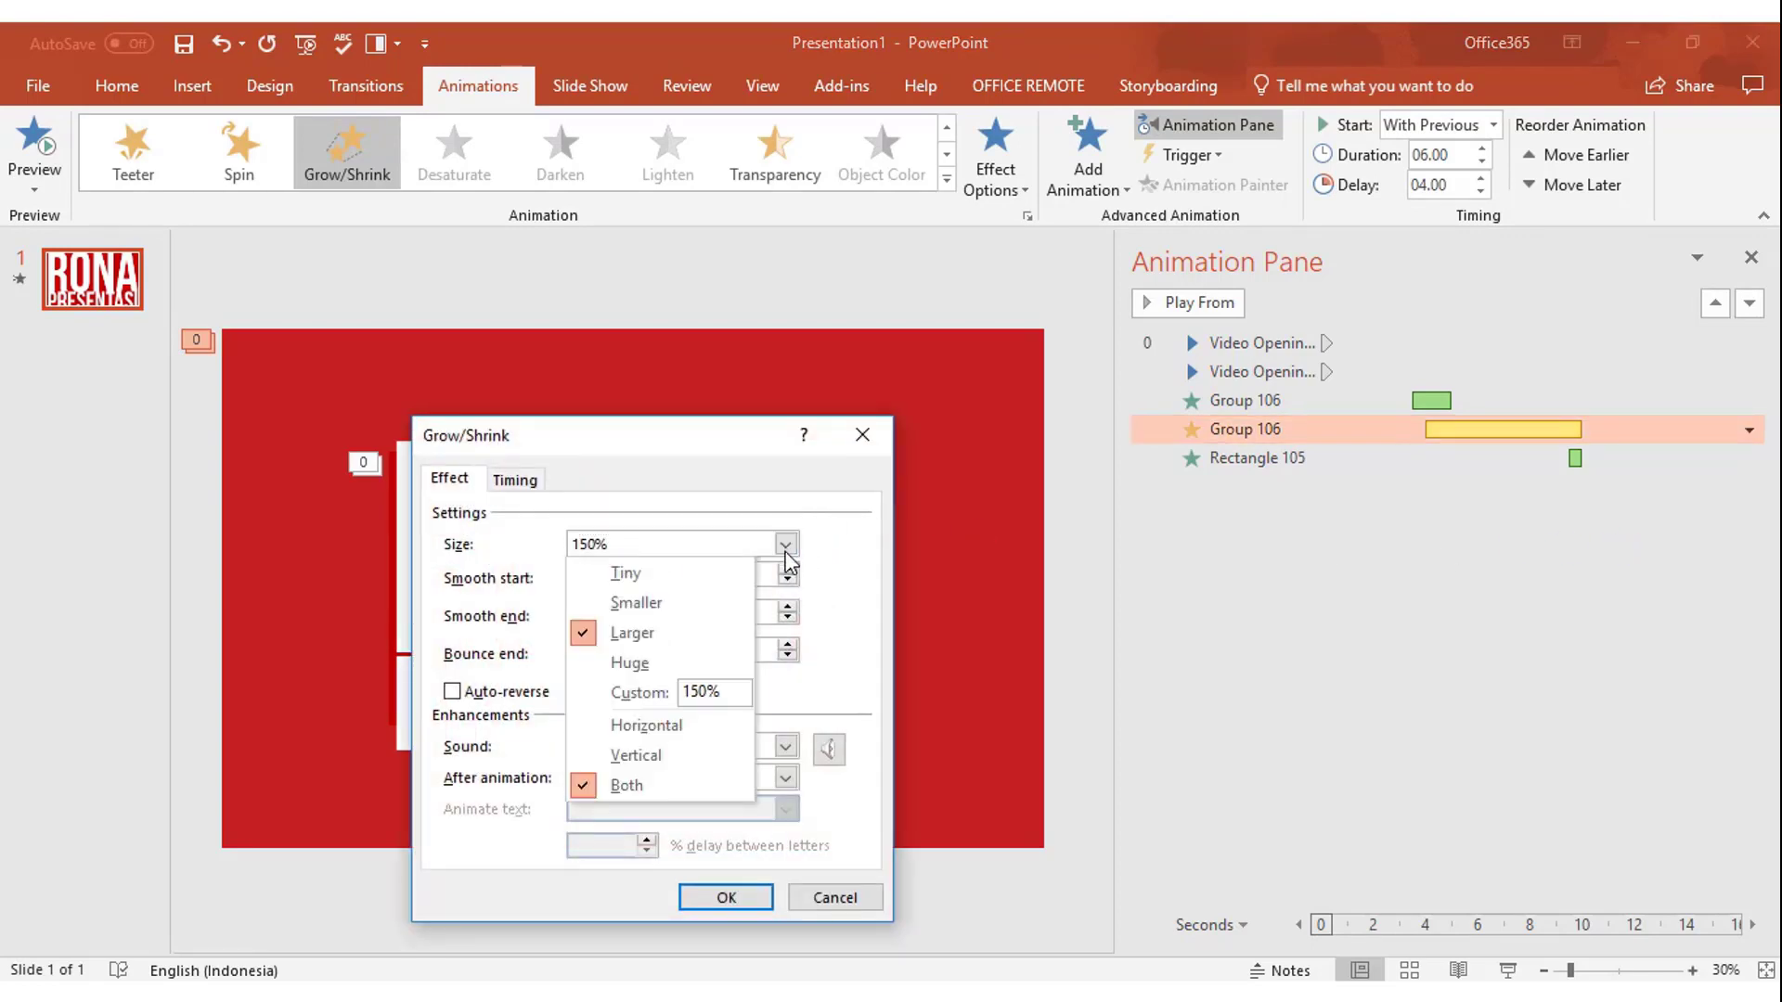
{"action": "left_click", "coordinate": [686, 693]}
{"action": "type", "text": "60"}
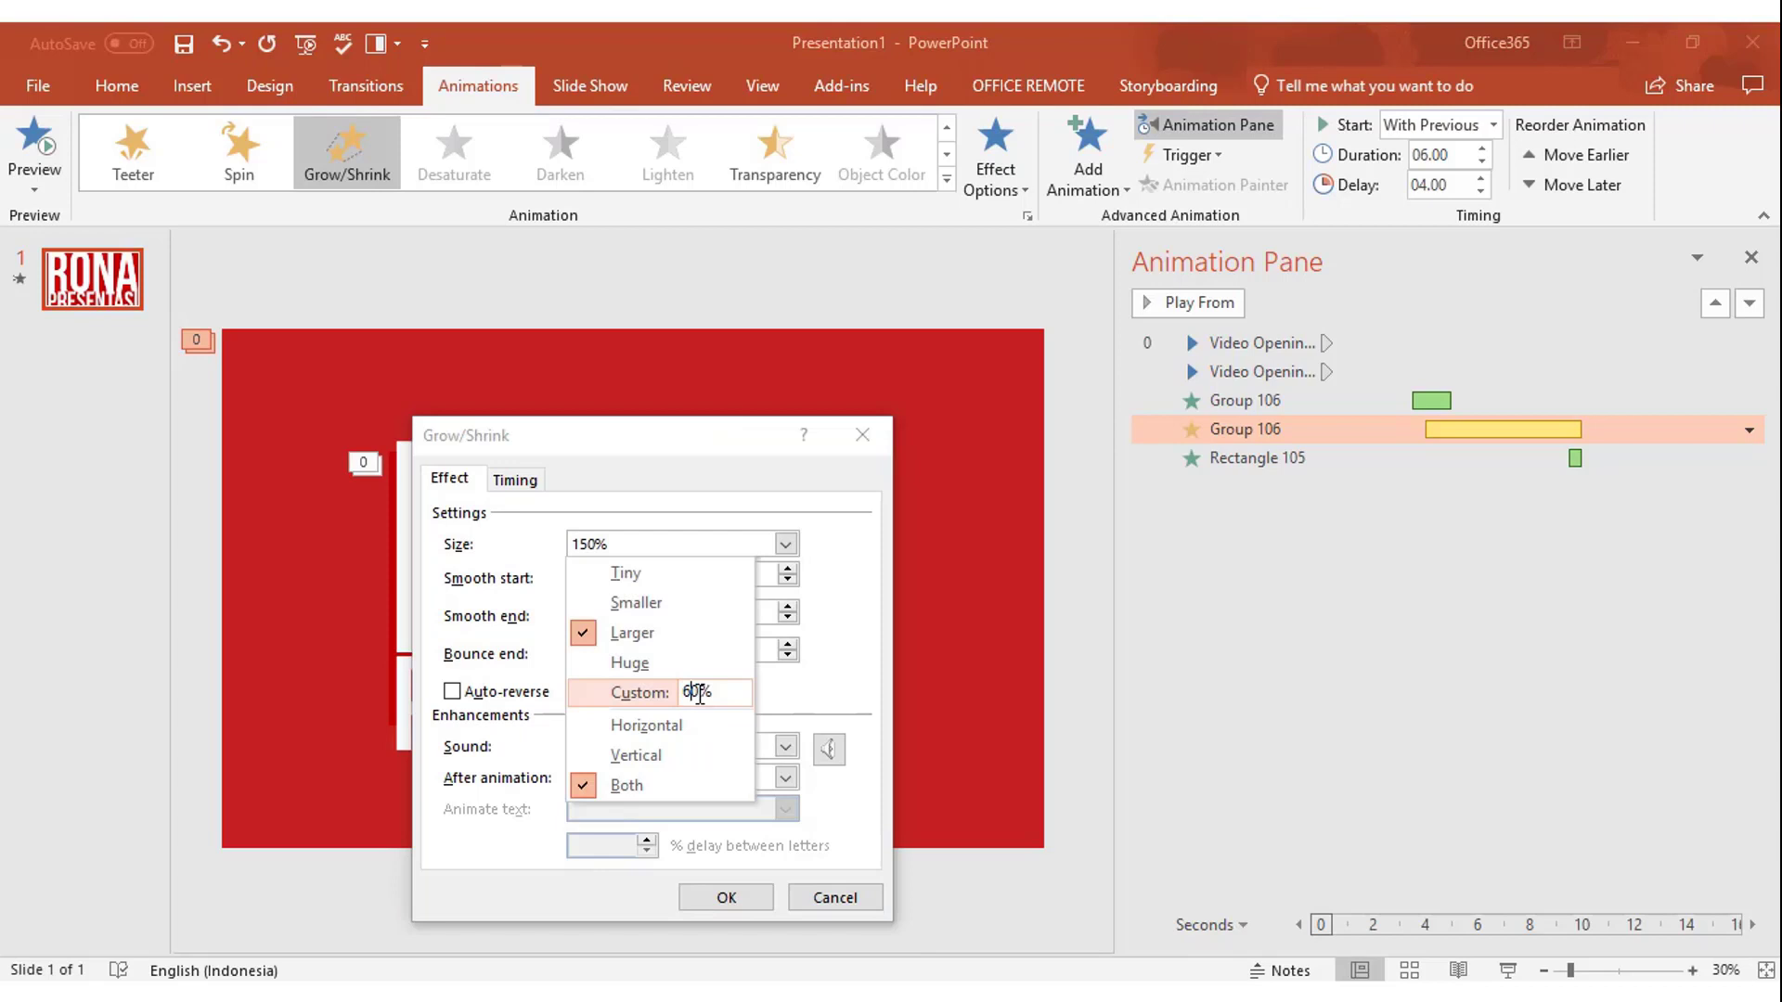
{"action": "key", "text": "Return"}
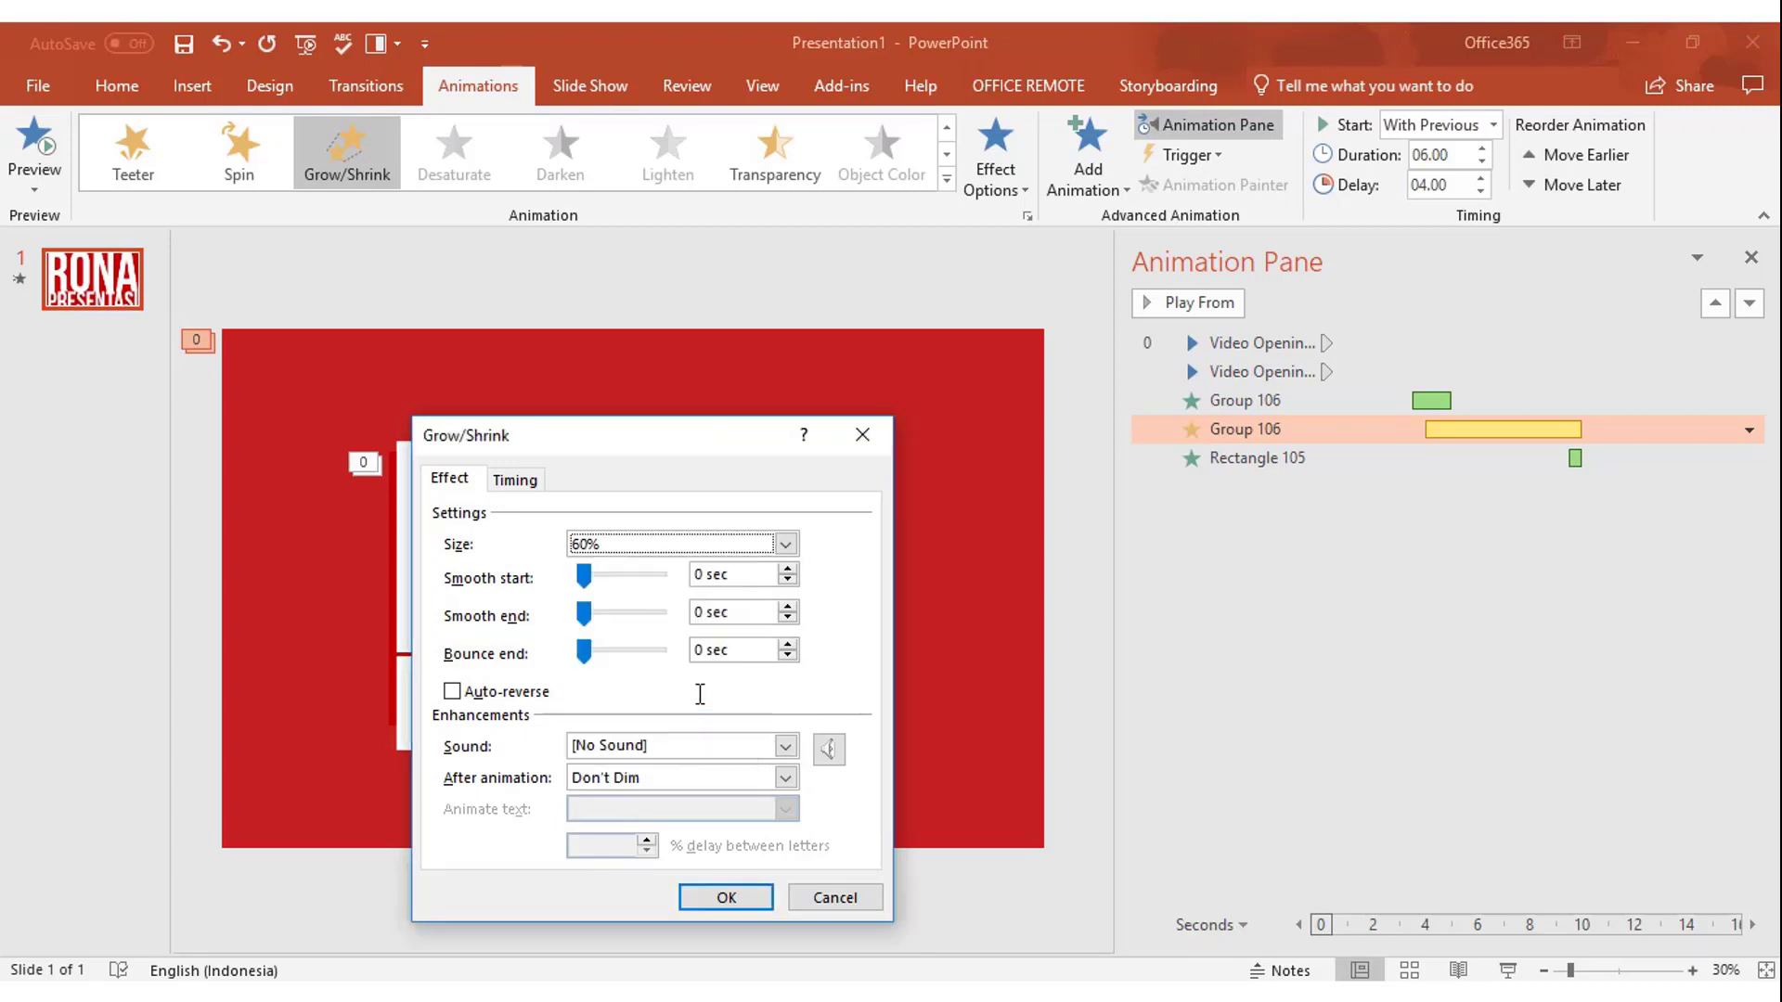
{"action": "left_click", "coordinate": [726, 895]}
{"action": "left_click", "coordinate": [114, 401]}
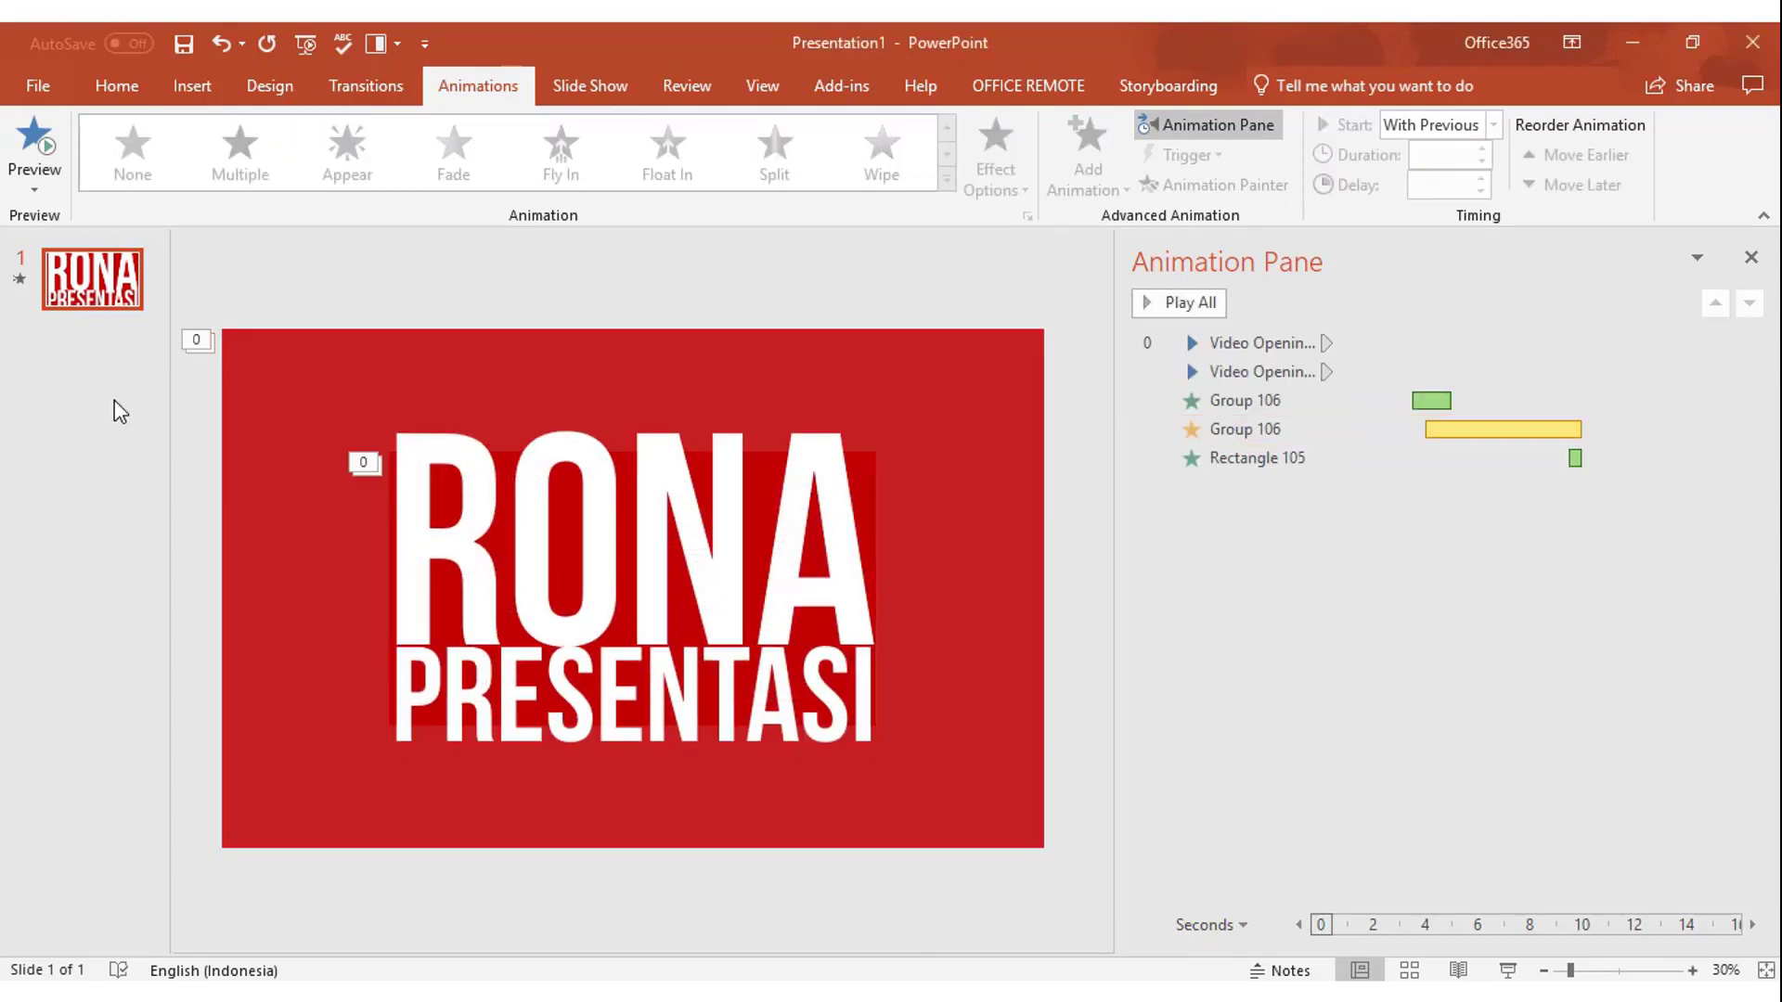
Step: Preview the animations and set the Grow/Shrink duration to 05.25 seconds
{"action": "left_click", "coordinate": [19, 280]}
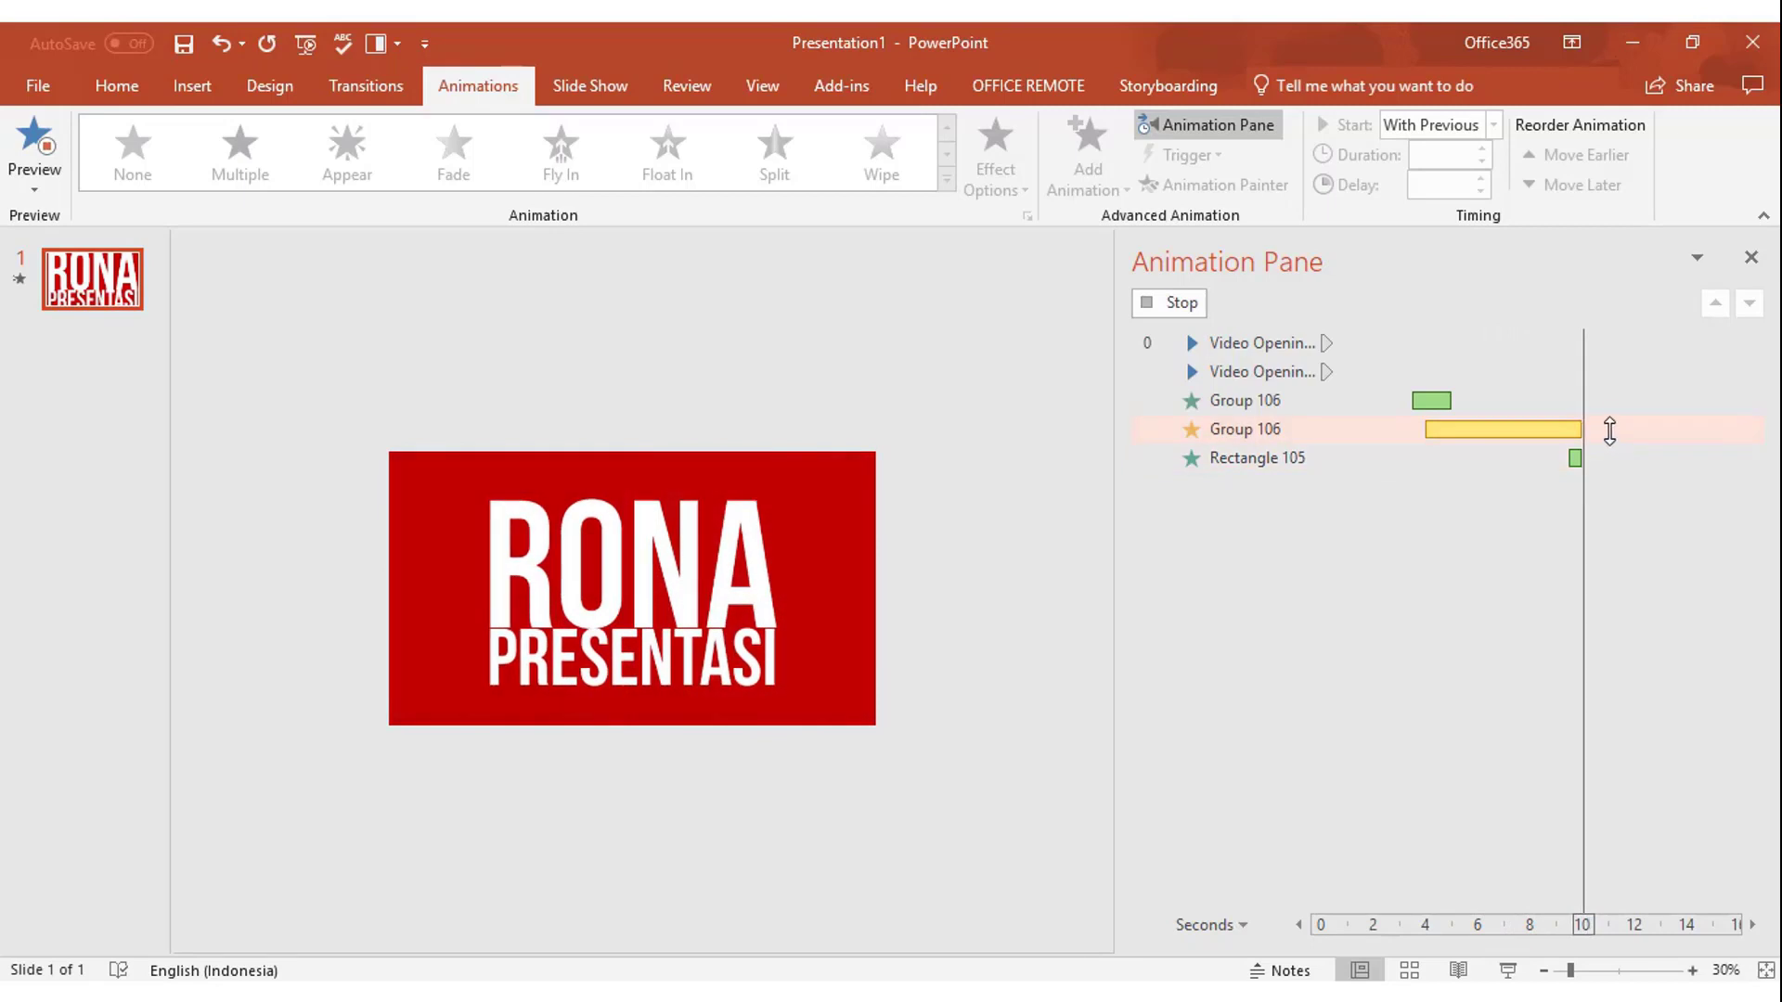
{"action": "left_click", "coordinate": [1534, 428]}
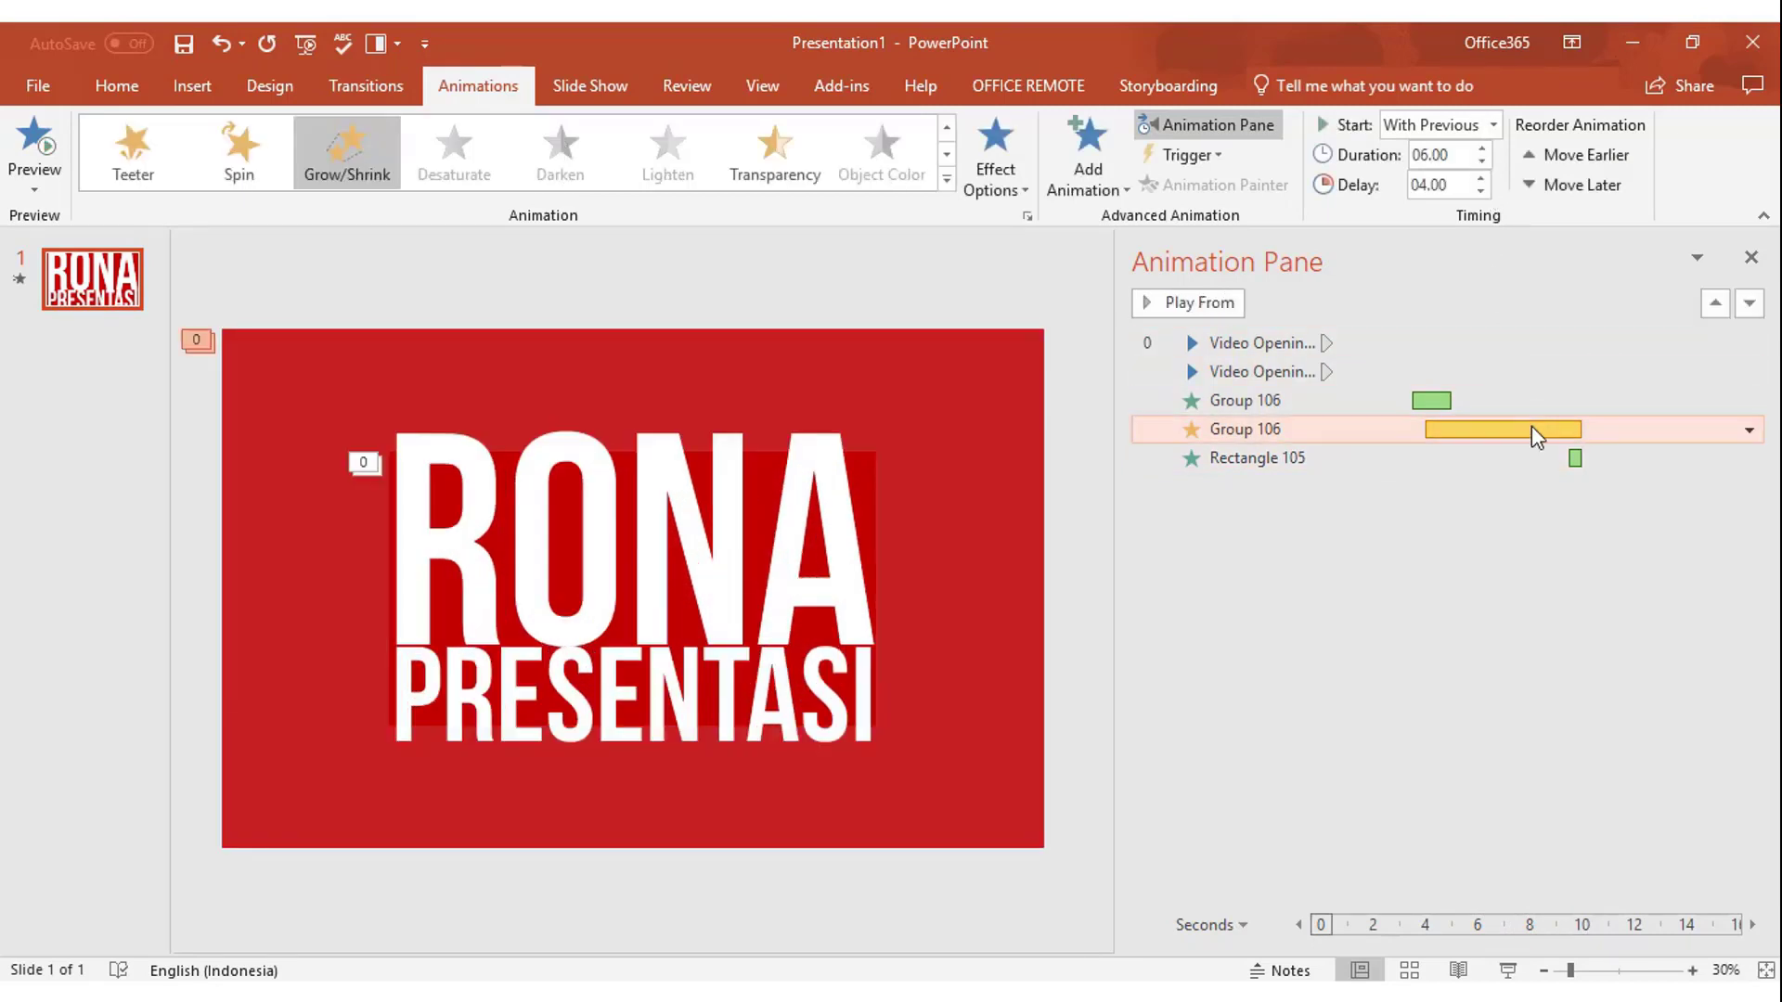
{"action": "left_click", "coordinate": [1482, 161]}
Step: Give Rectangle 105's fade a 07.75-second delay and 01.50-second duration, then preview
{"action": "left_click", "coordinate": [1610, 454]}
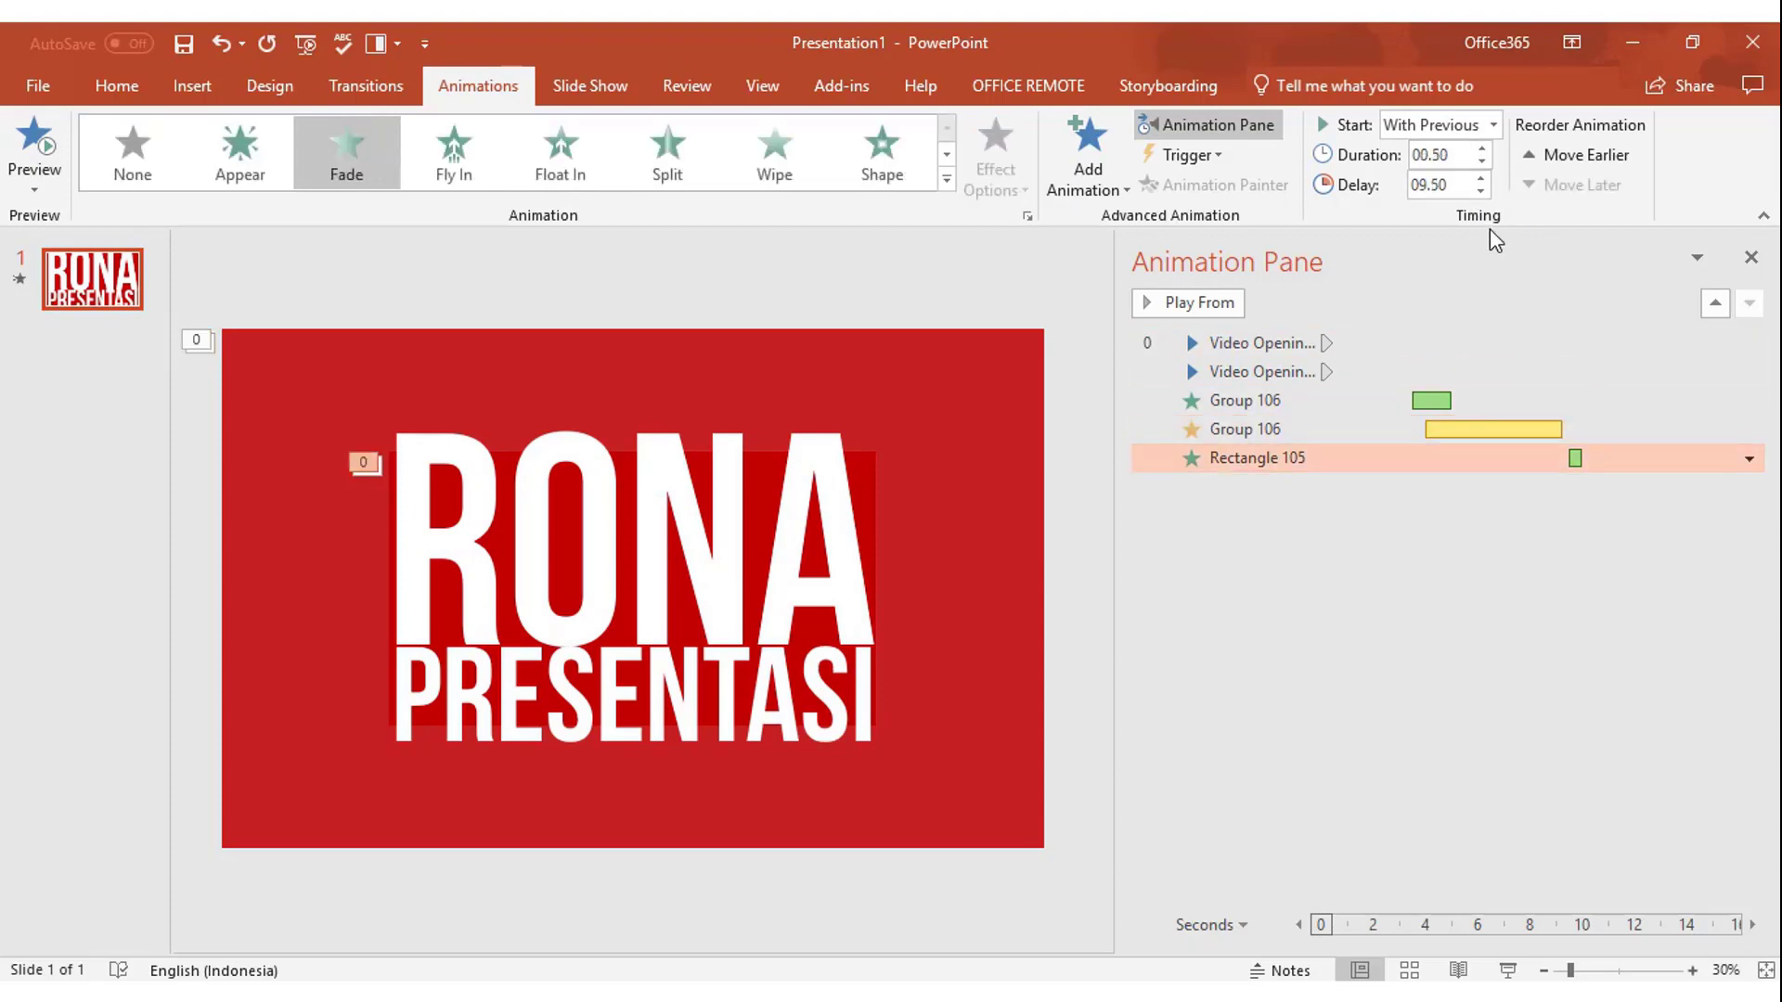
{"action": "left_click", "coordinate": [1482, 191]}
{"action": "left_click", "coordinate": [1482, 191]}
{"action": "left_click", "coordinate": [1482, 192]}
{"action": "left_click", "coordinate": [1481, 148]}
{"action": "left_click", "coordinate": [1482, 191]}
{"action": "left_click", "coordinate": [1482, 191]}
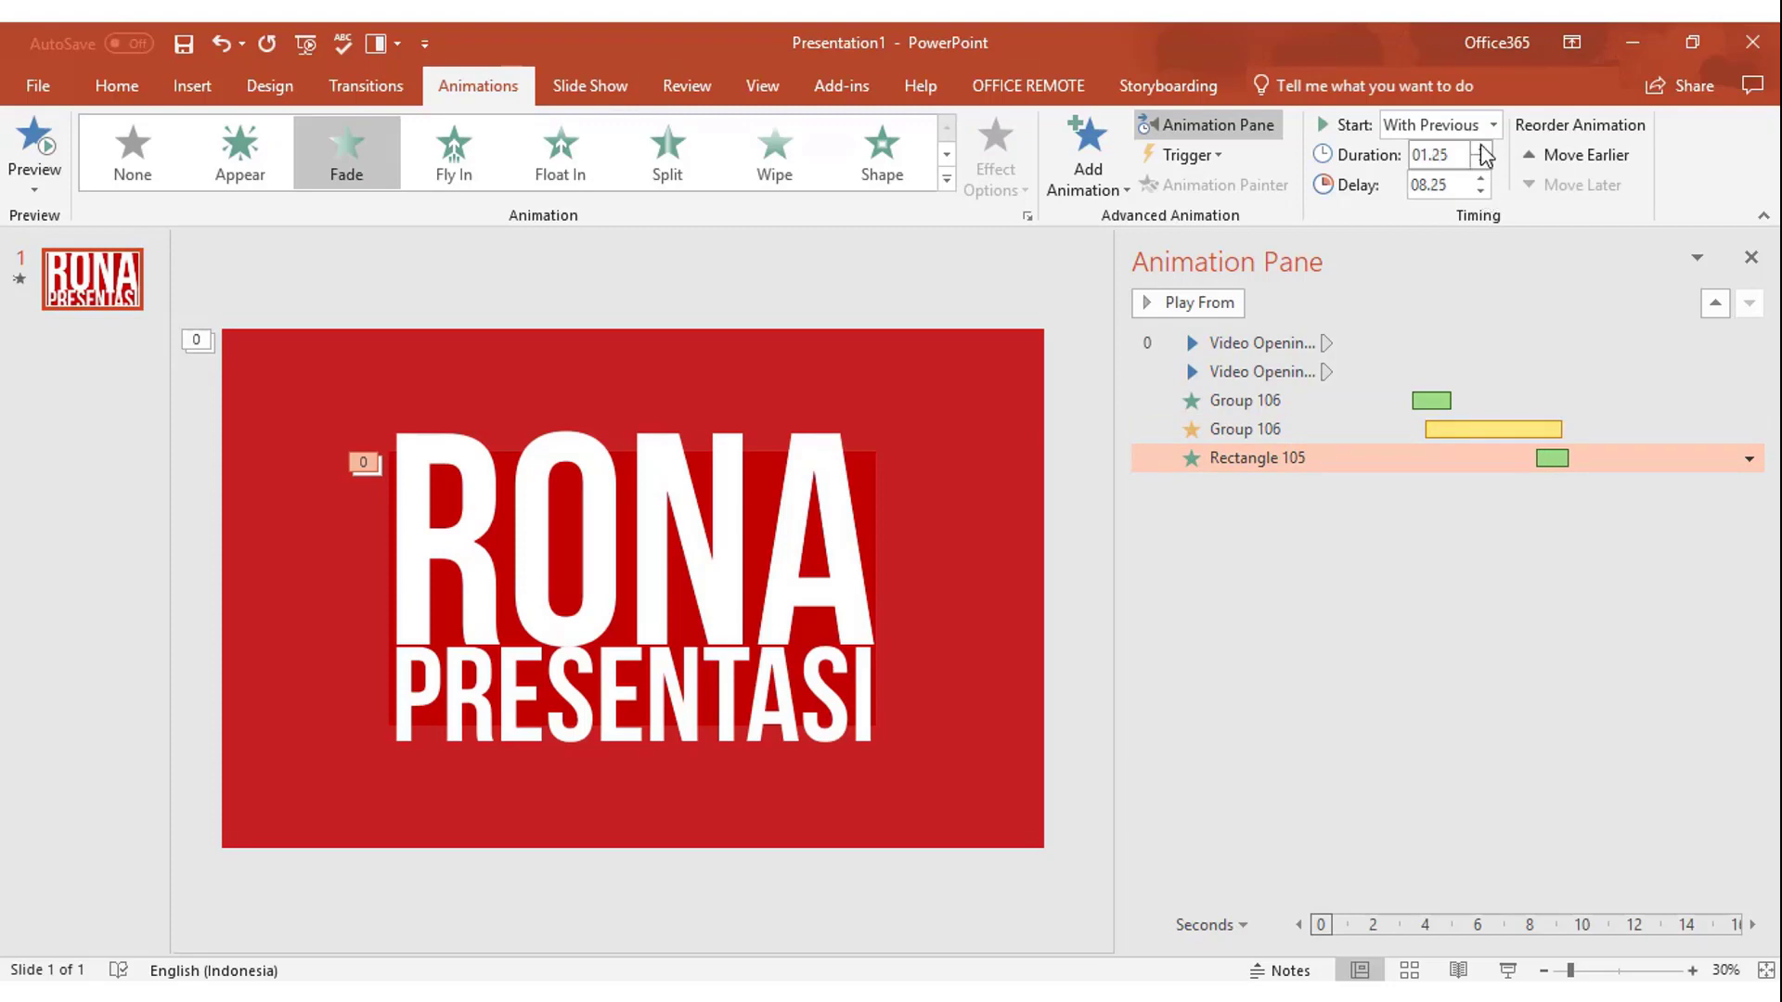
{"action": "left_click", "coordinate": [1481, 148]}
{"action": "left_click", "coordinate": [1479, 192]}
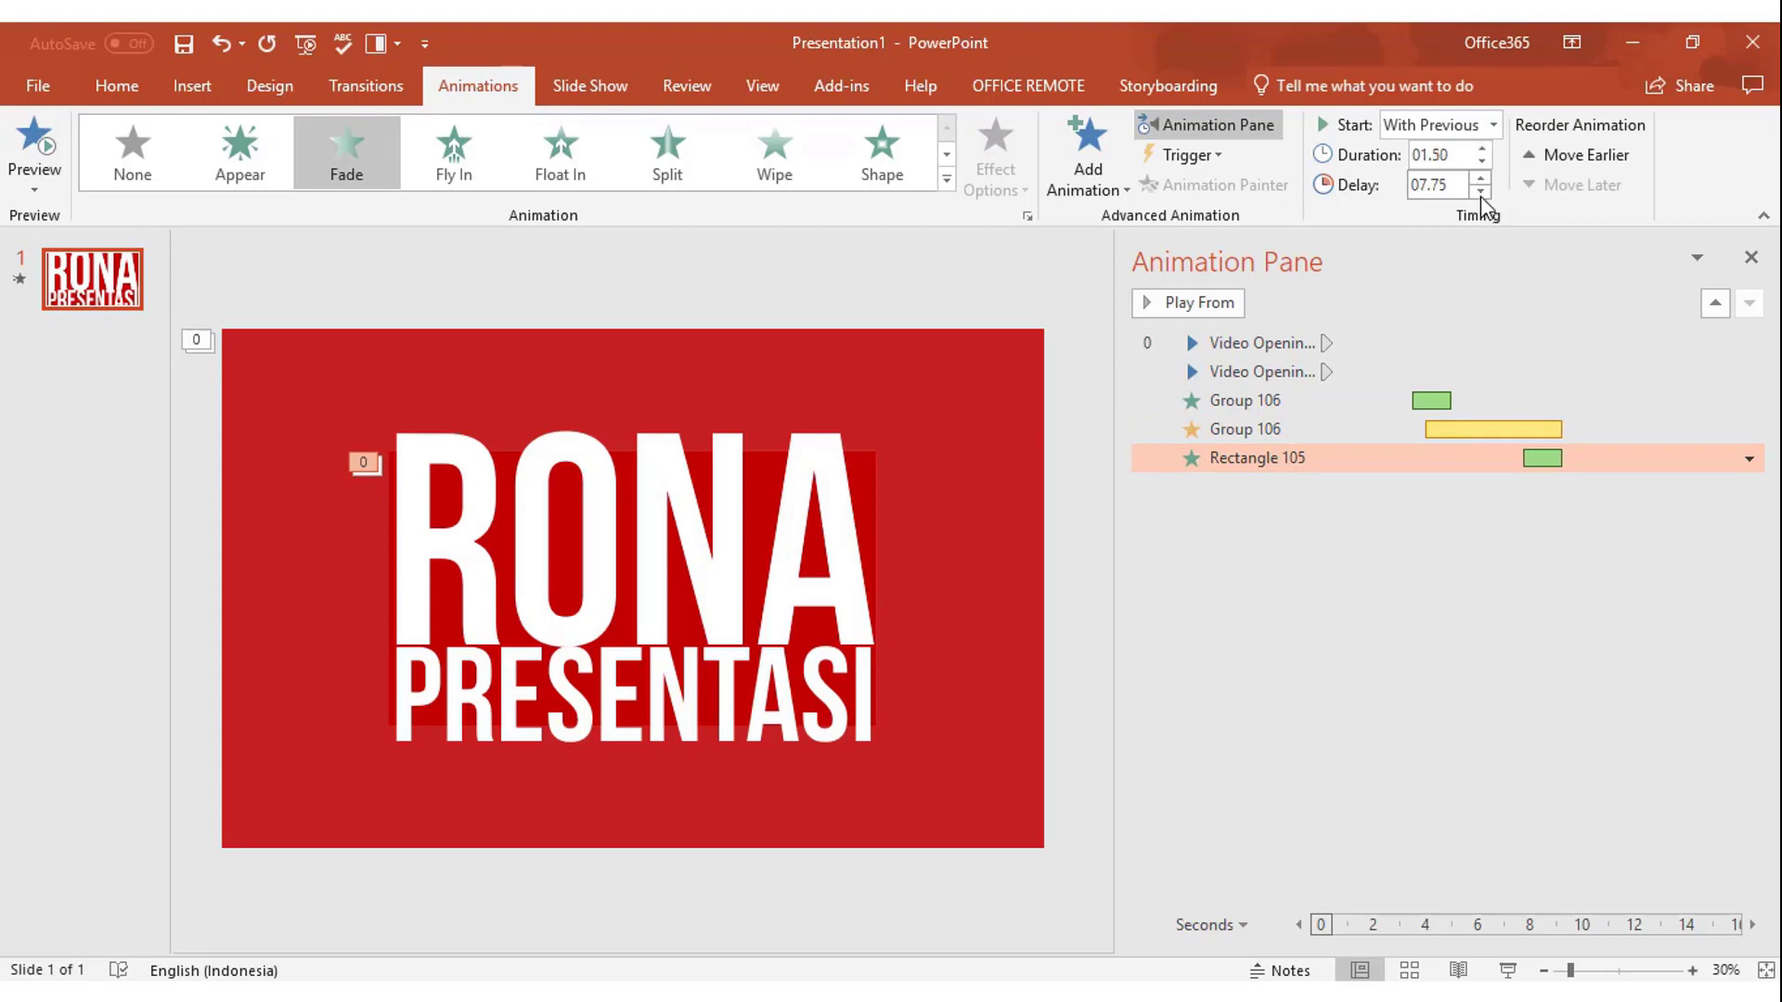
{"action": "left_click", "coordinate": [1484, 428]}
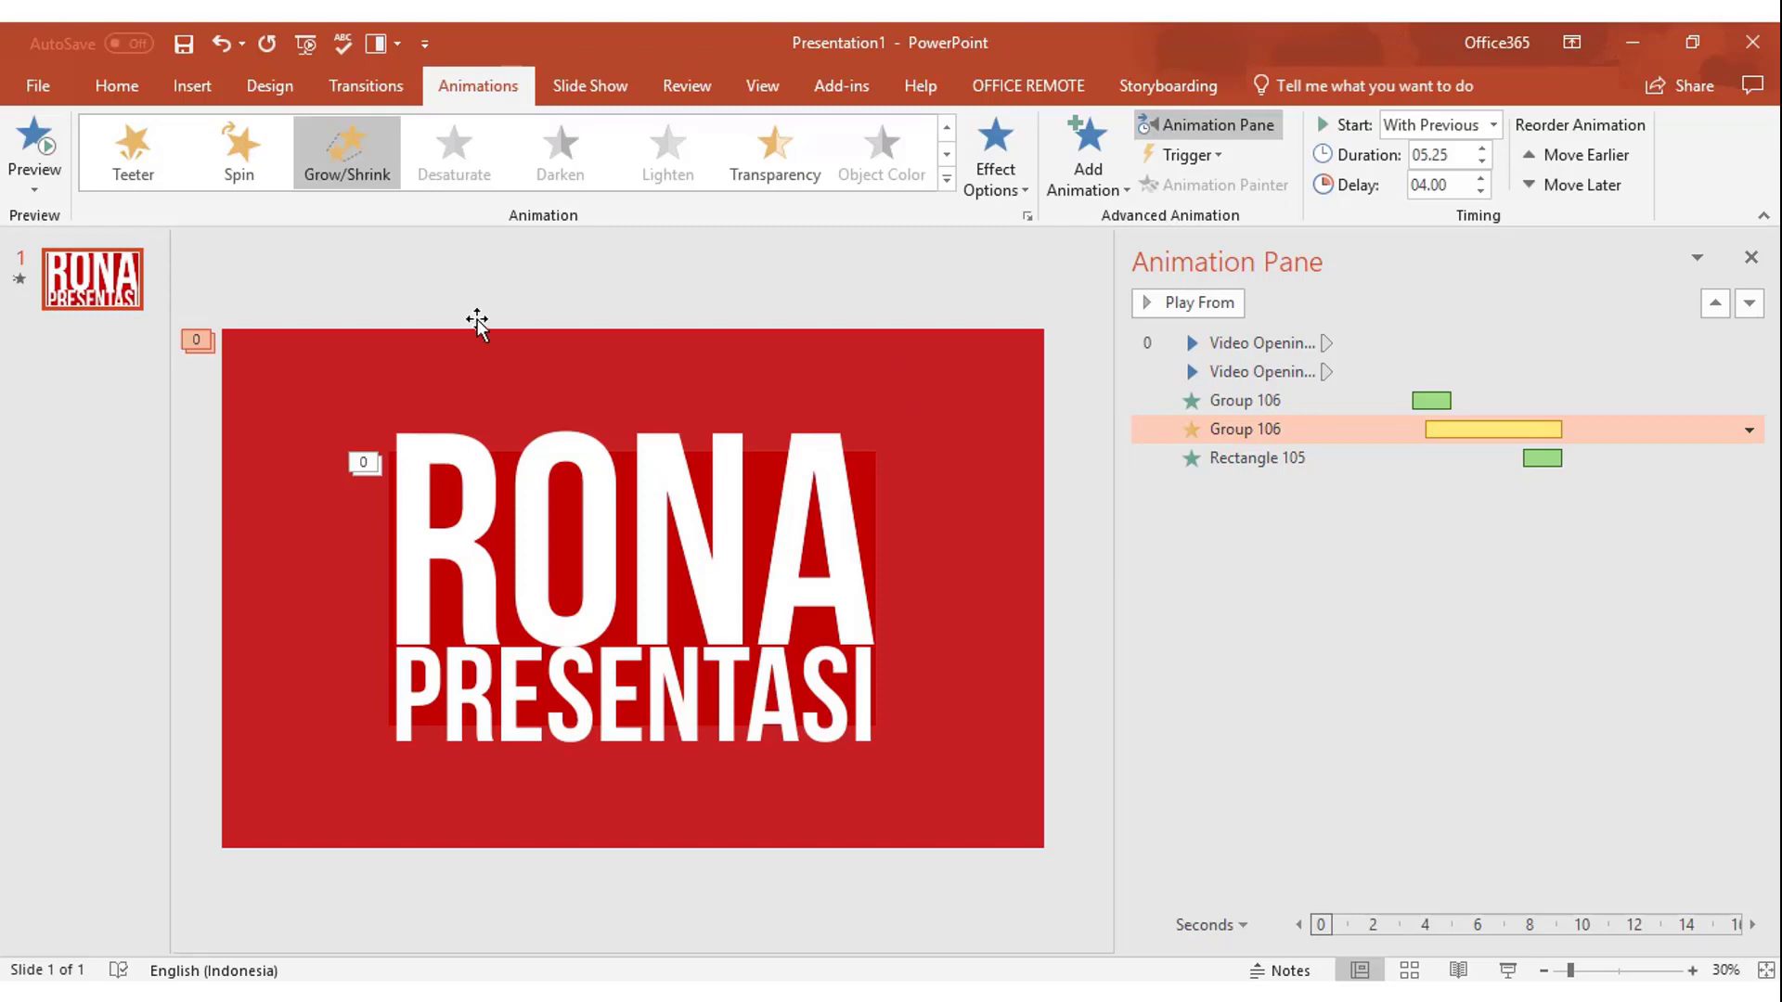
{"action": "left_click", "coordinate": [18, 282]}
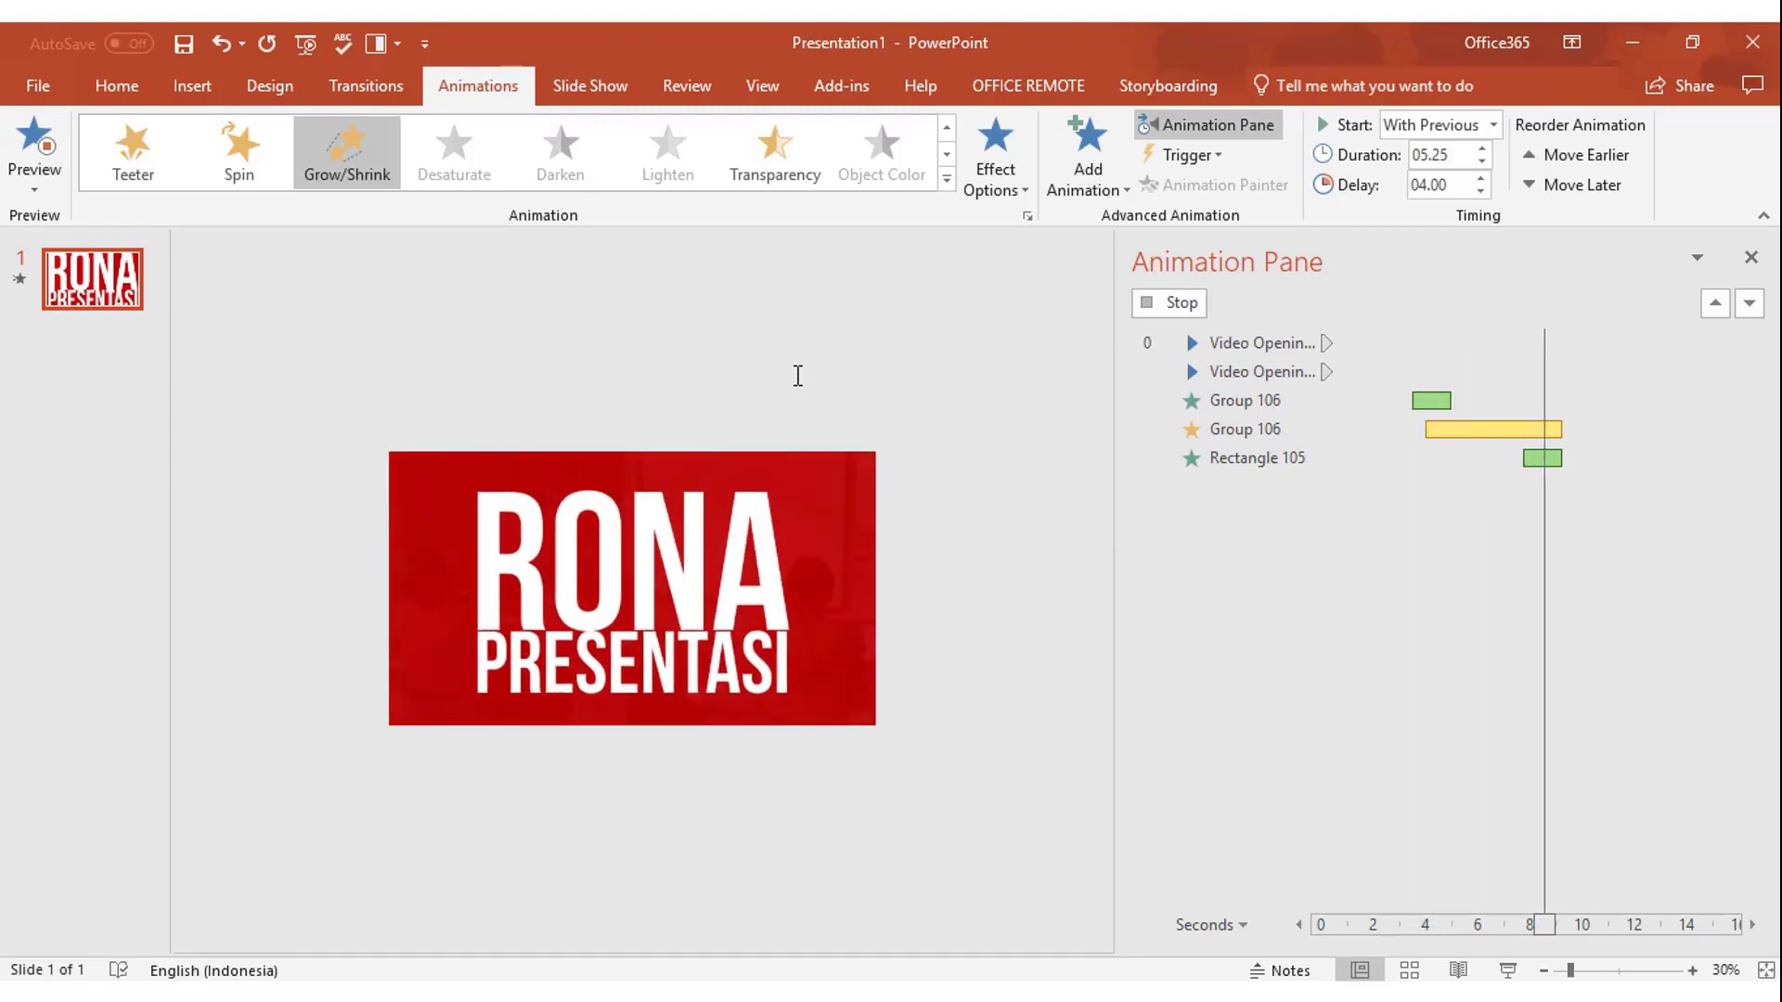
Step: Lower the title group's fade delay to 03.00 seconds and preview the timing
{"action": "left_click", "coordinate": [1463, 400]}
{"action": "left_click", "coordinate": [1481, 191]}
{"action": "left_click", "coordinate": [1481, 191]}
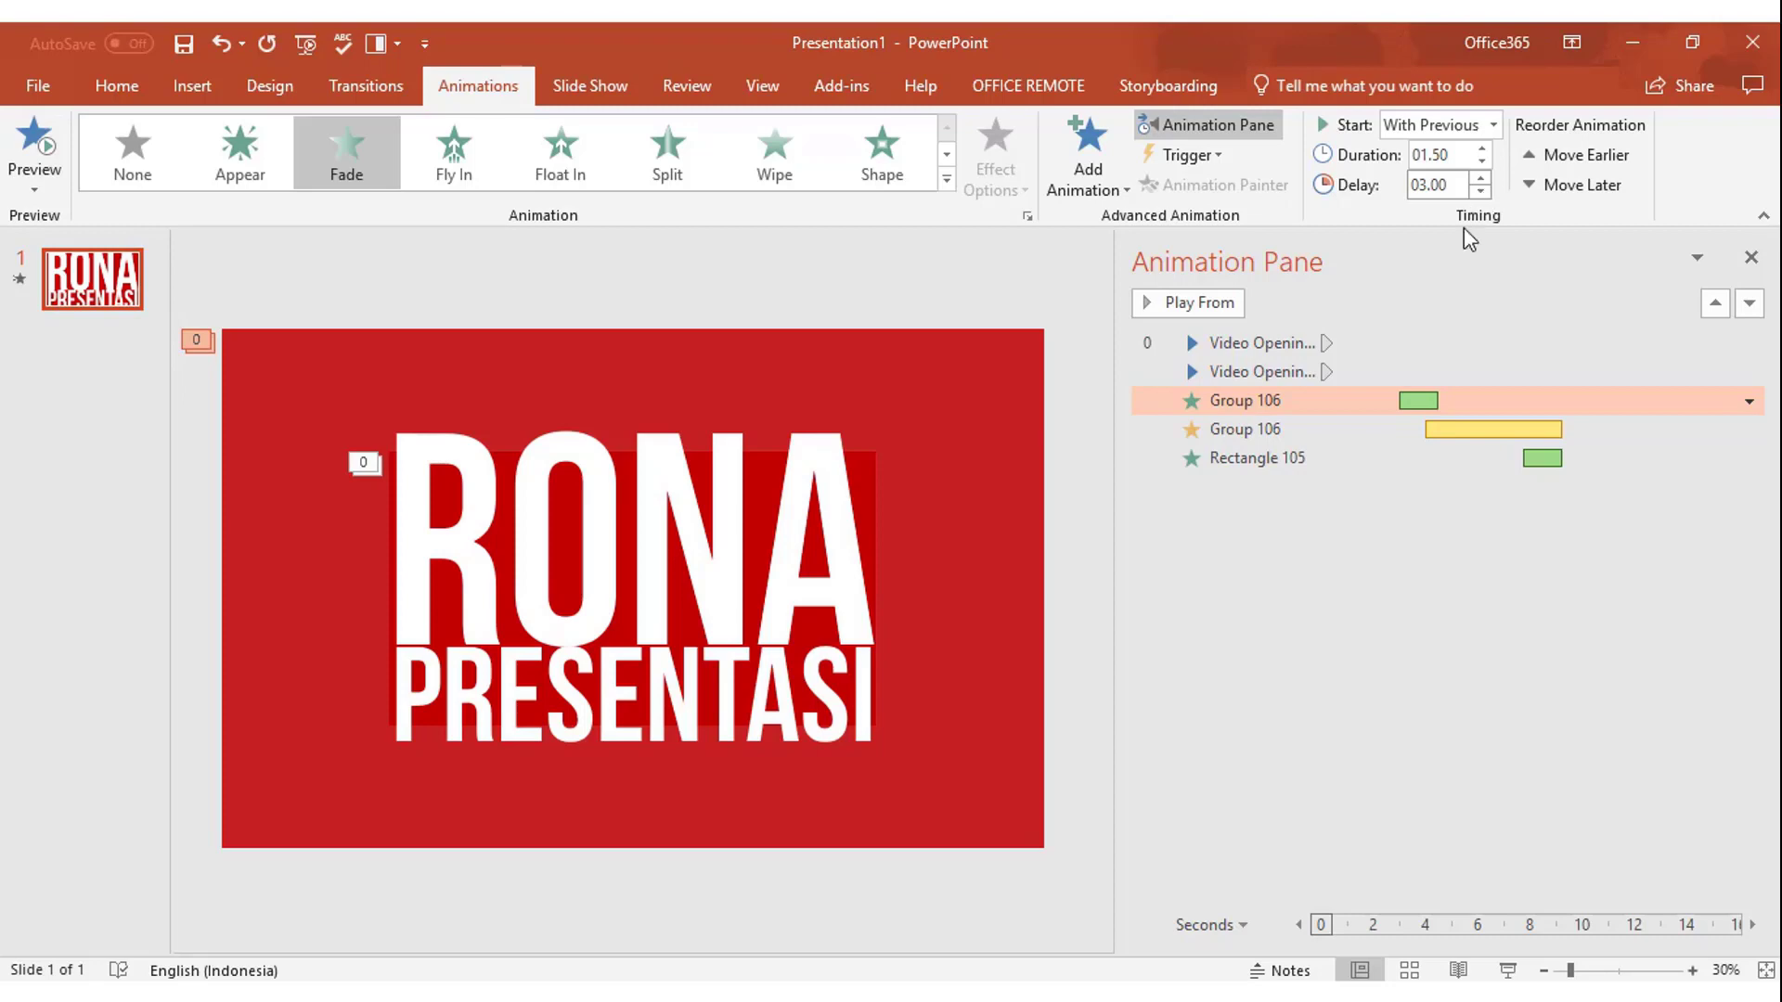
{"action": "left_click", "coordinate": [19, 278]}
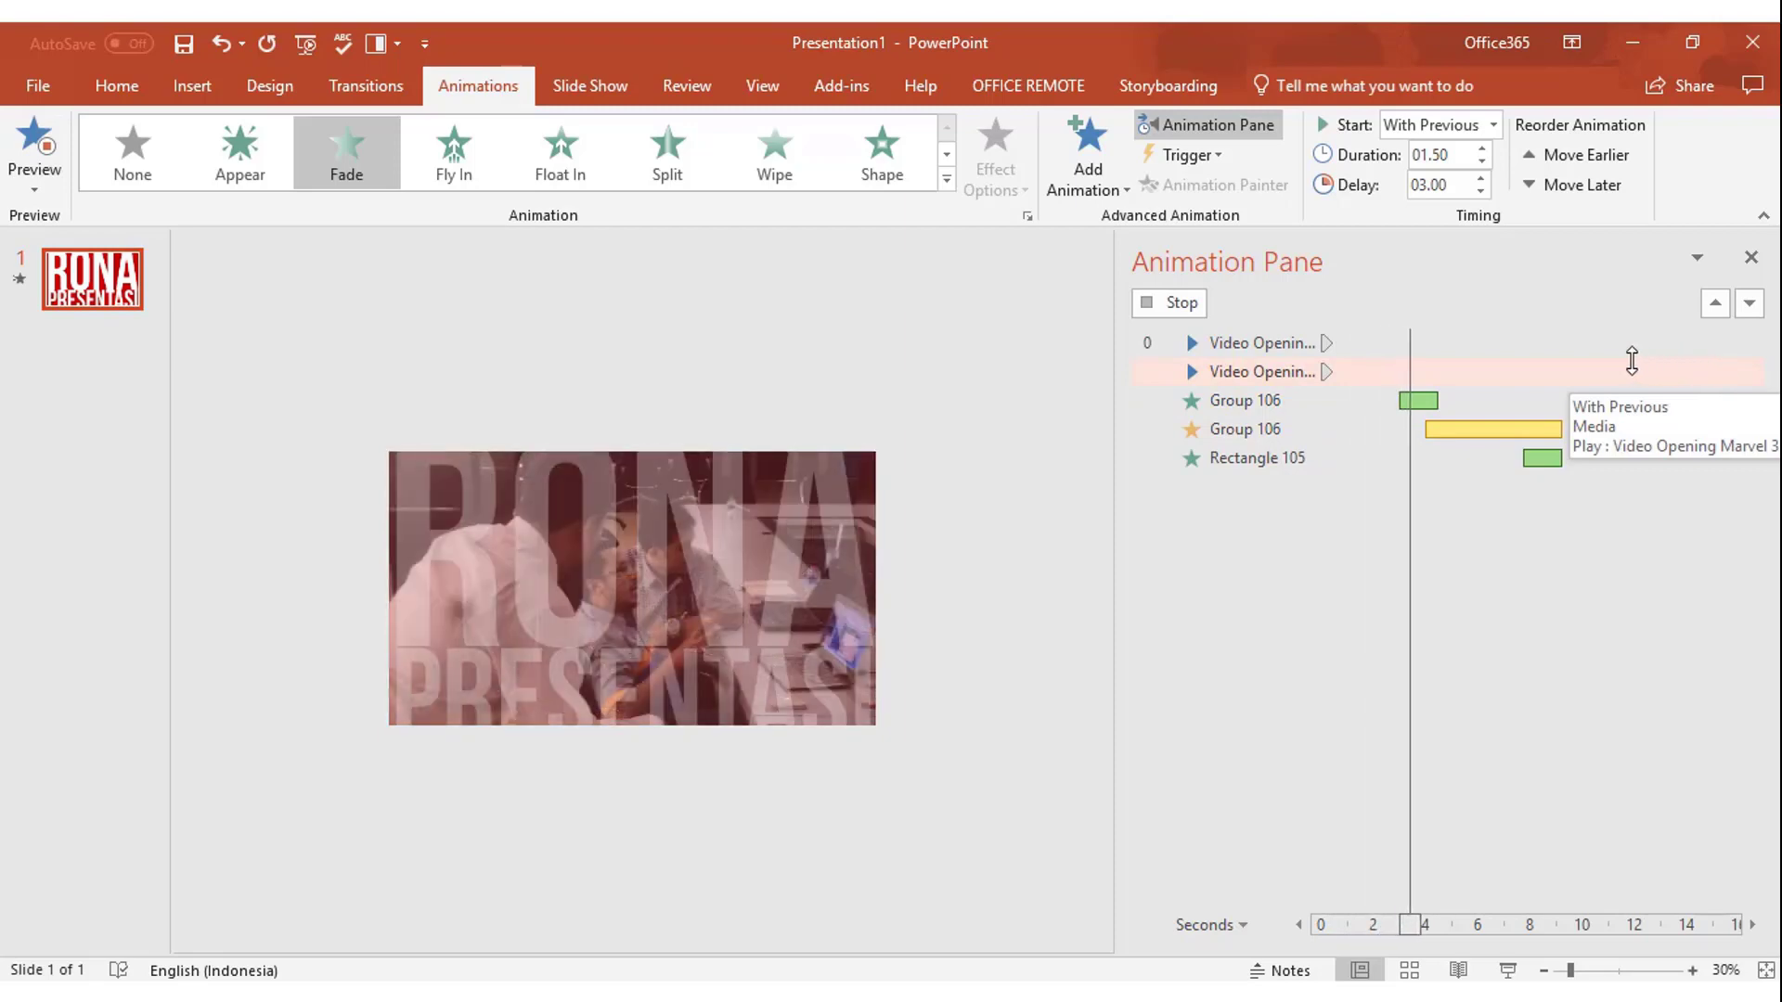
{"action": "left_click", "coordinate": [1500, 404]}
Step: Close the Animation Pane, leaving the single RONA PRESENTASI title slide
{"action": "left_click", "coordinate": [1545, 458]}
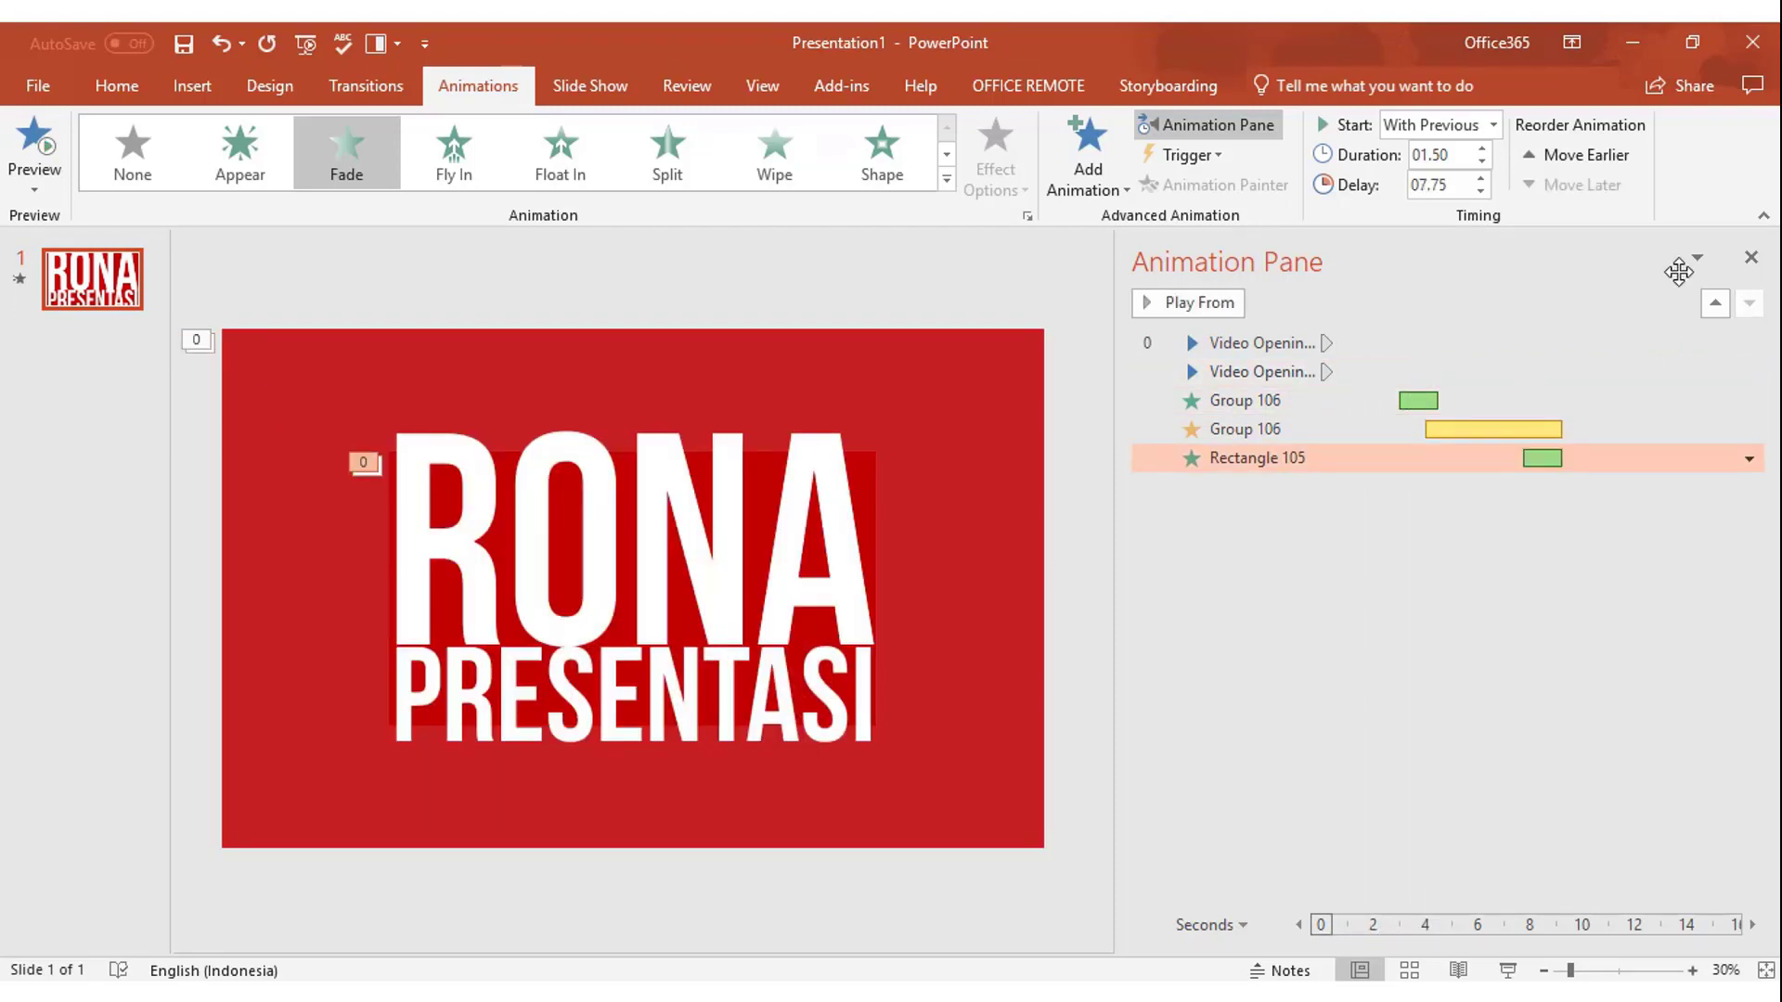
{"action": "left_click", "coordinate": [1752, 257]}
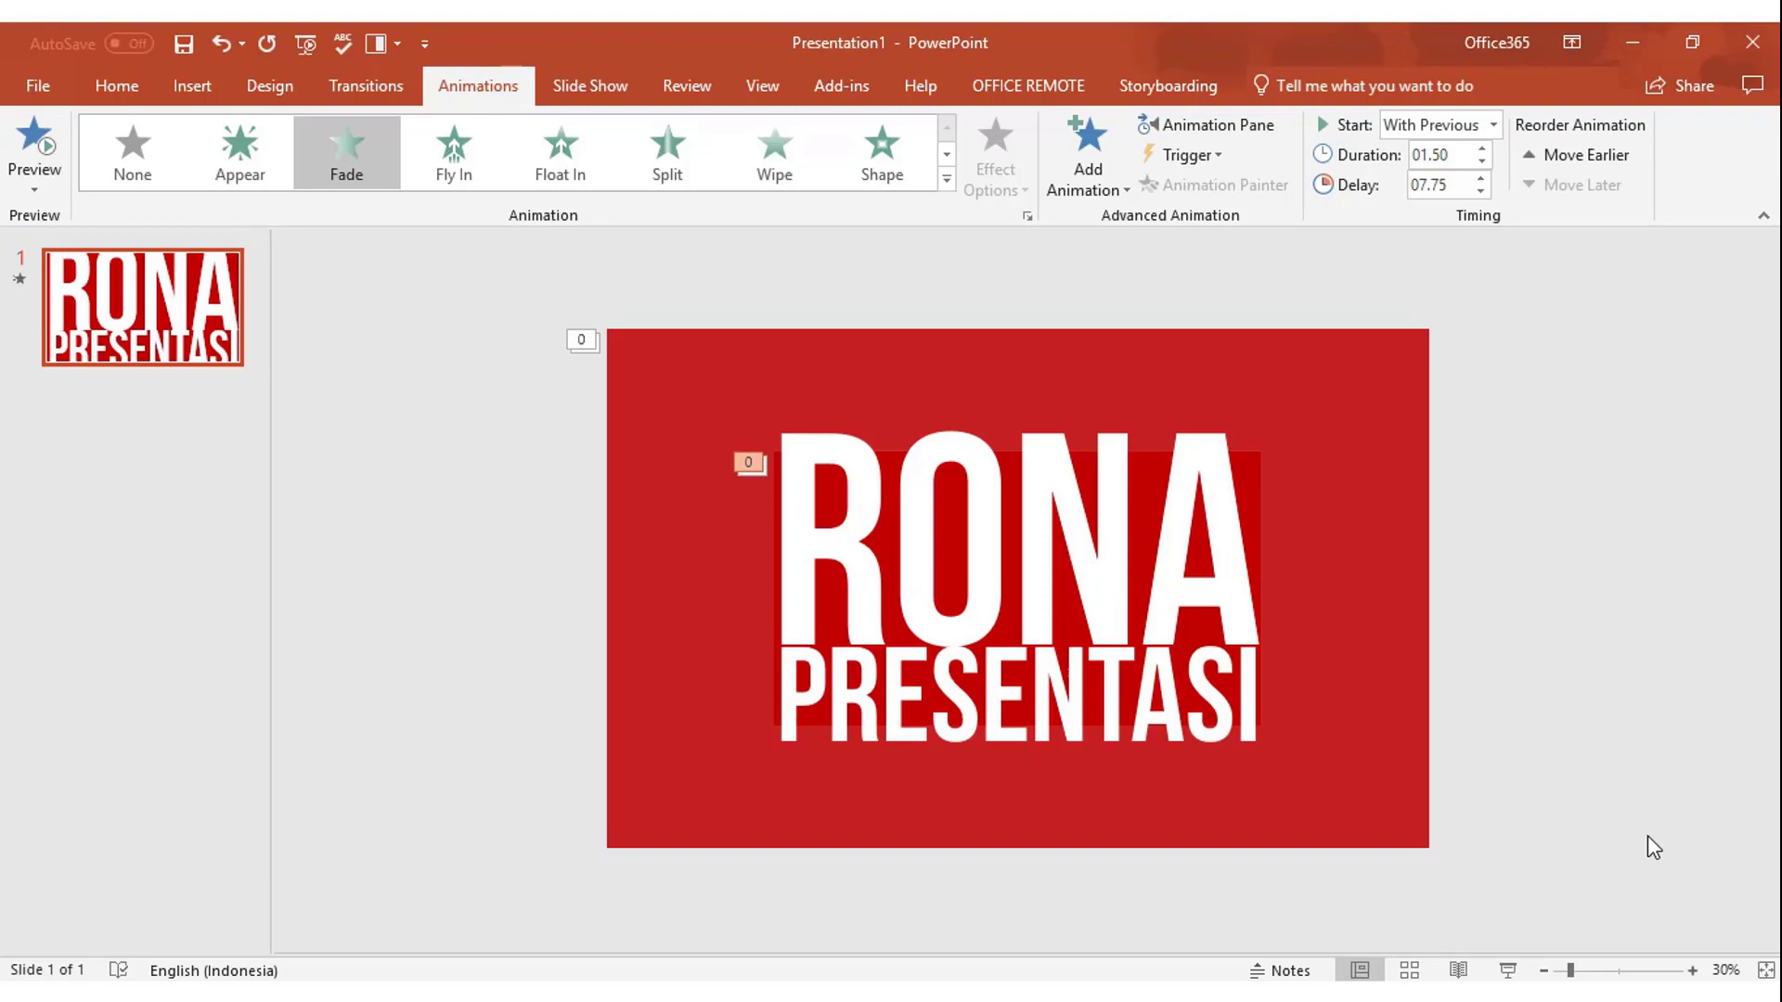
{"action": "left_click", "coordinate": [193, 86]}
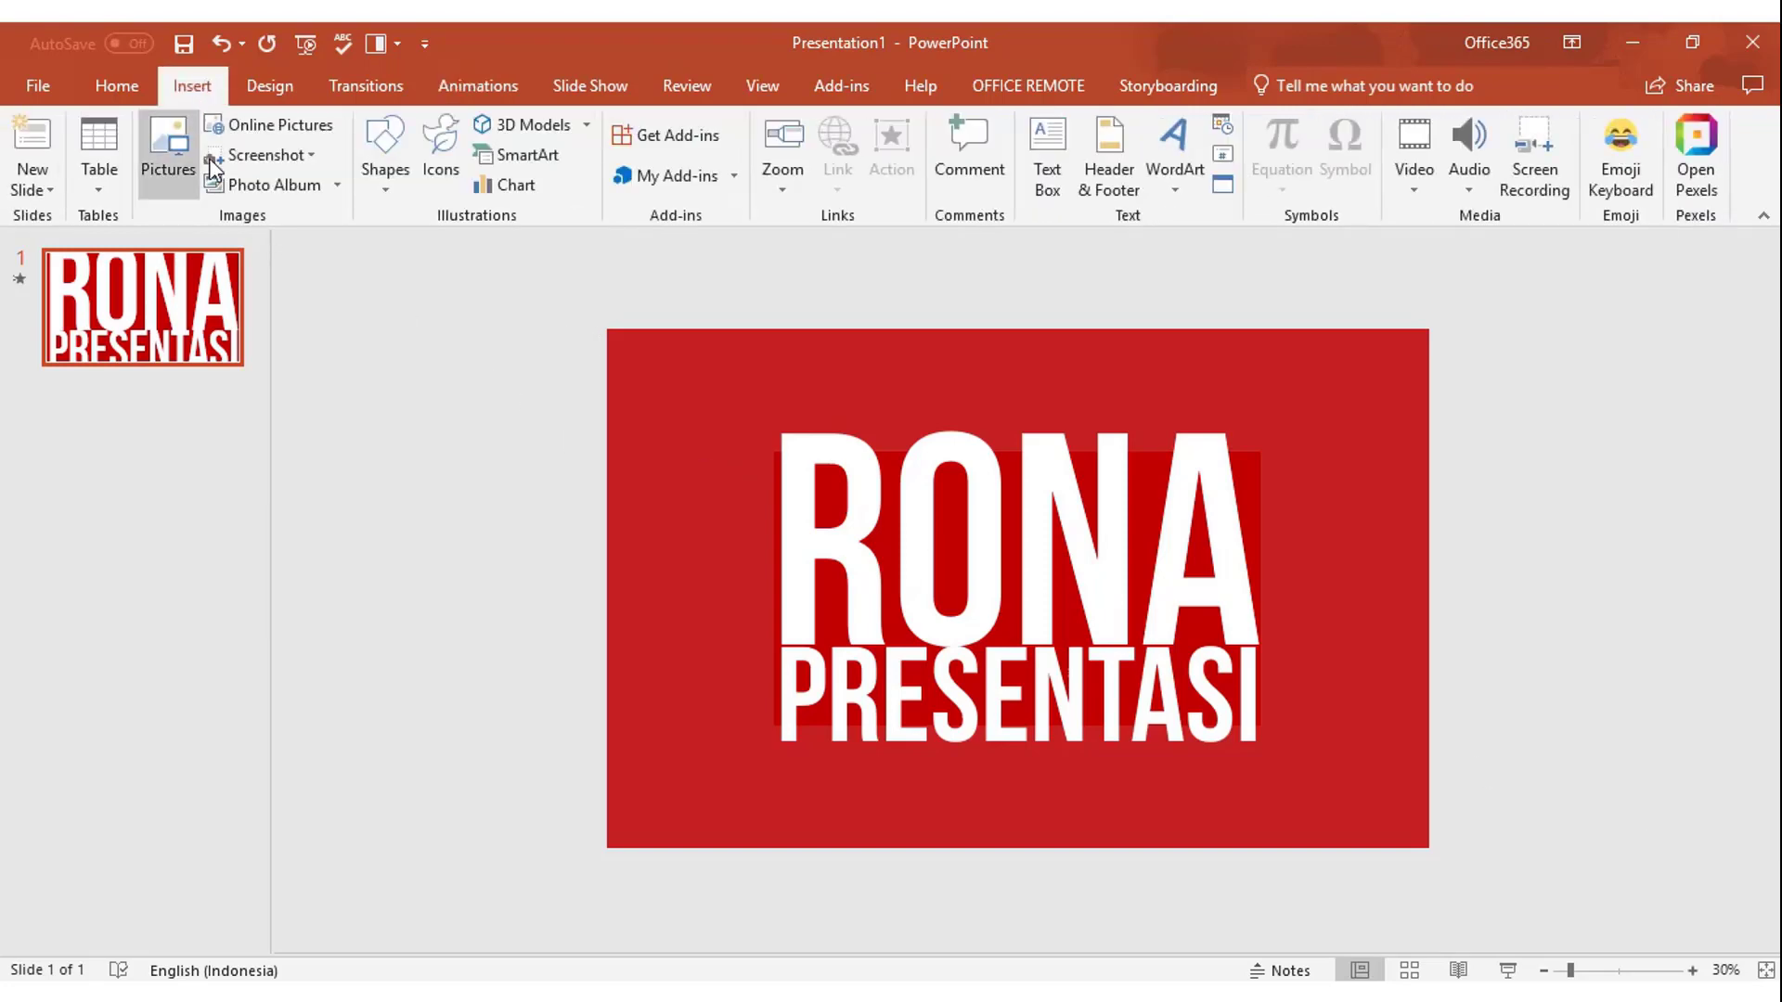
Step: Insert the Granite_Sting audio file from the PC onto the title slide
{"action": "left_click", "coordinate": [1469, 176]}
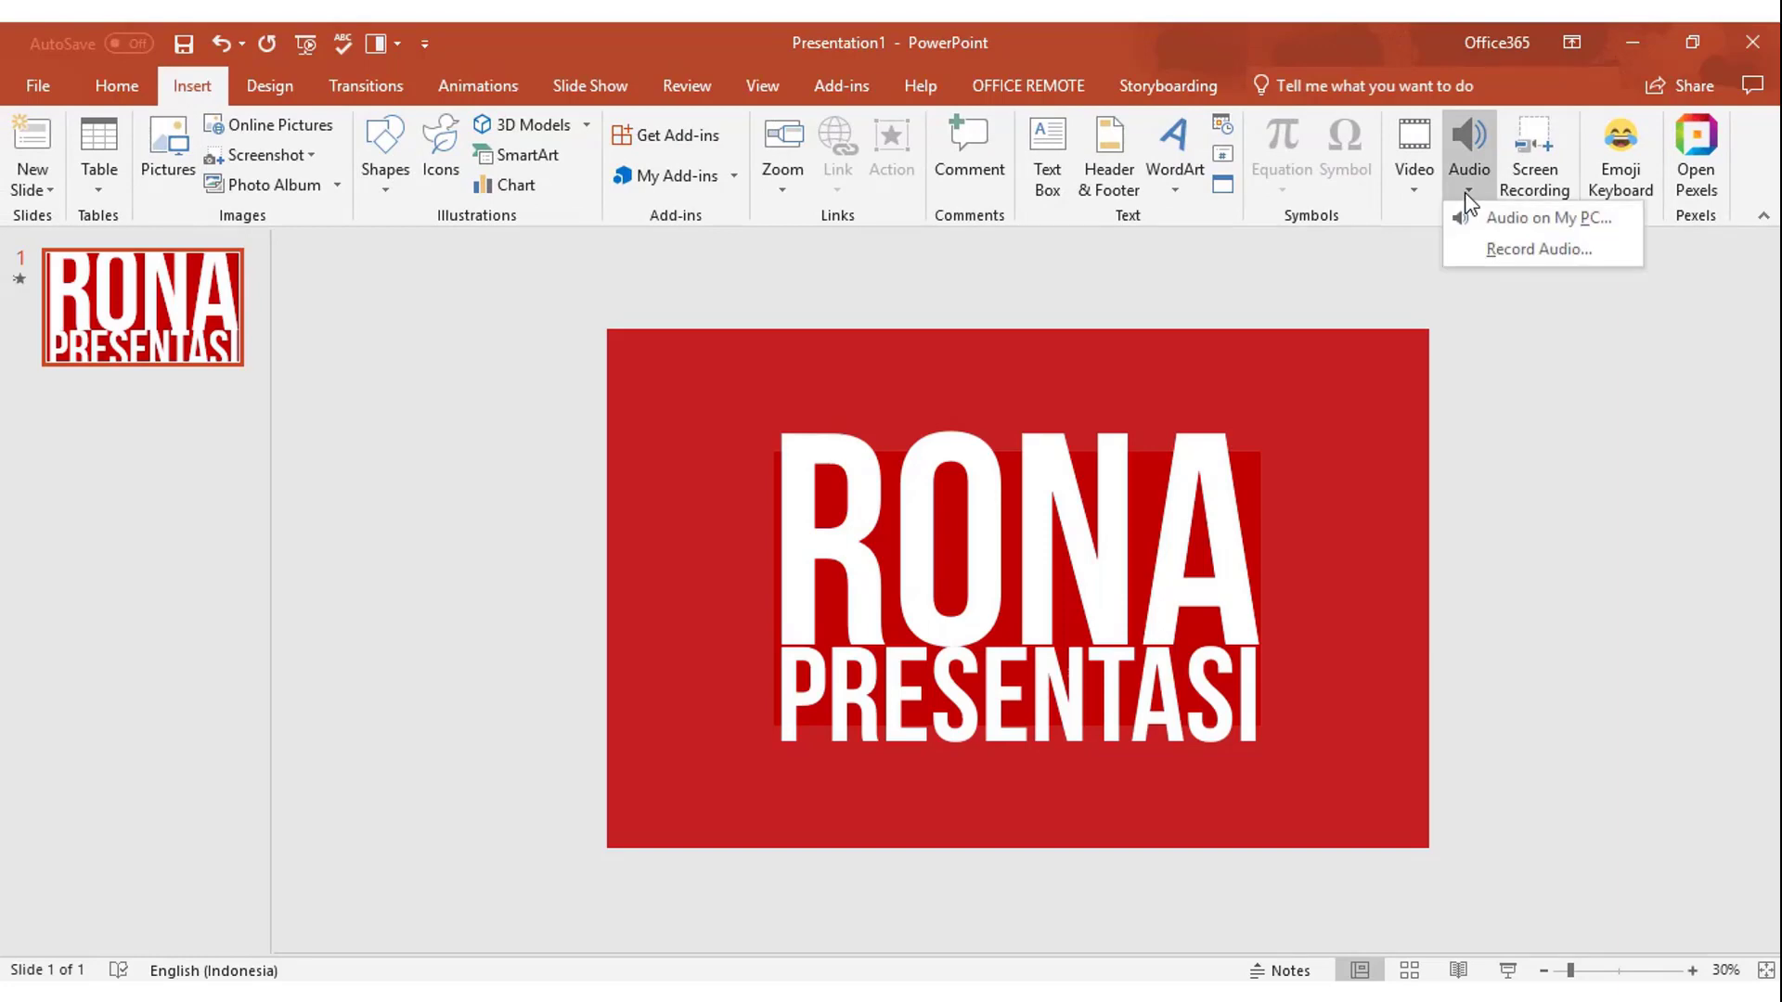
{"action": "left_click", "coordinate": [1531, 221]}
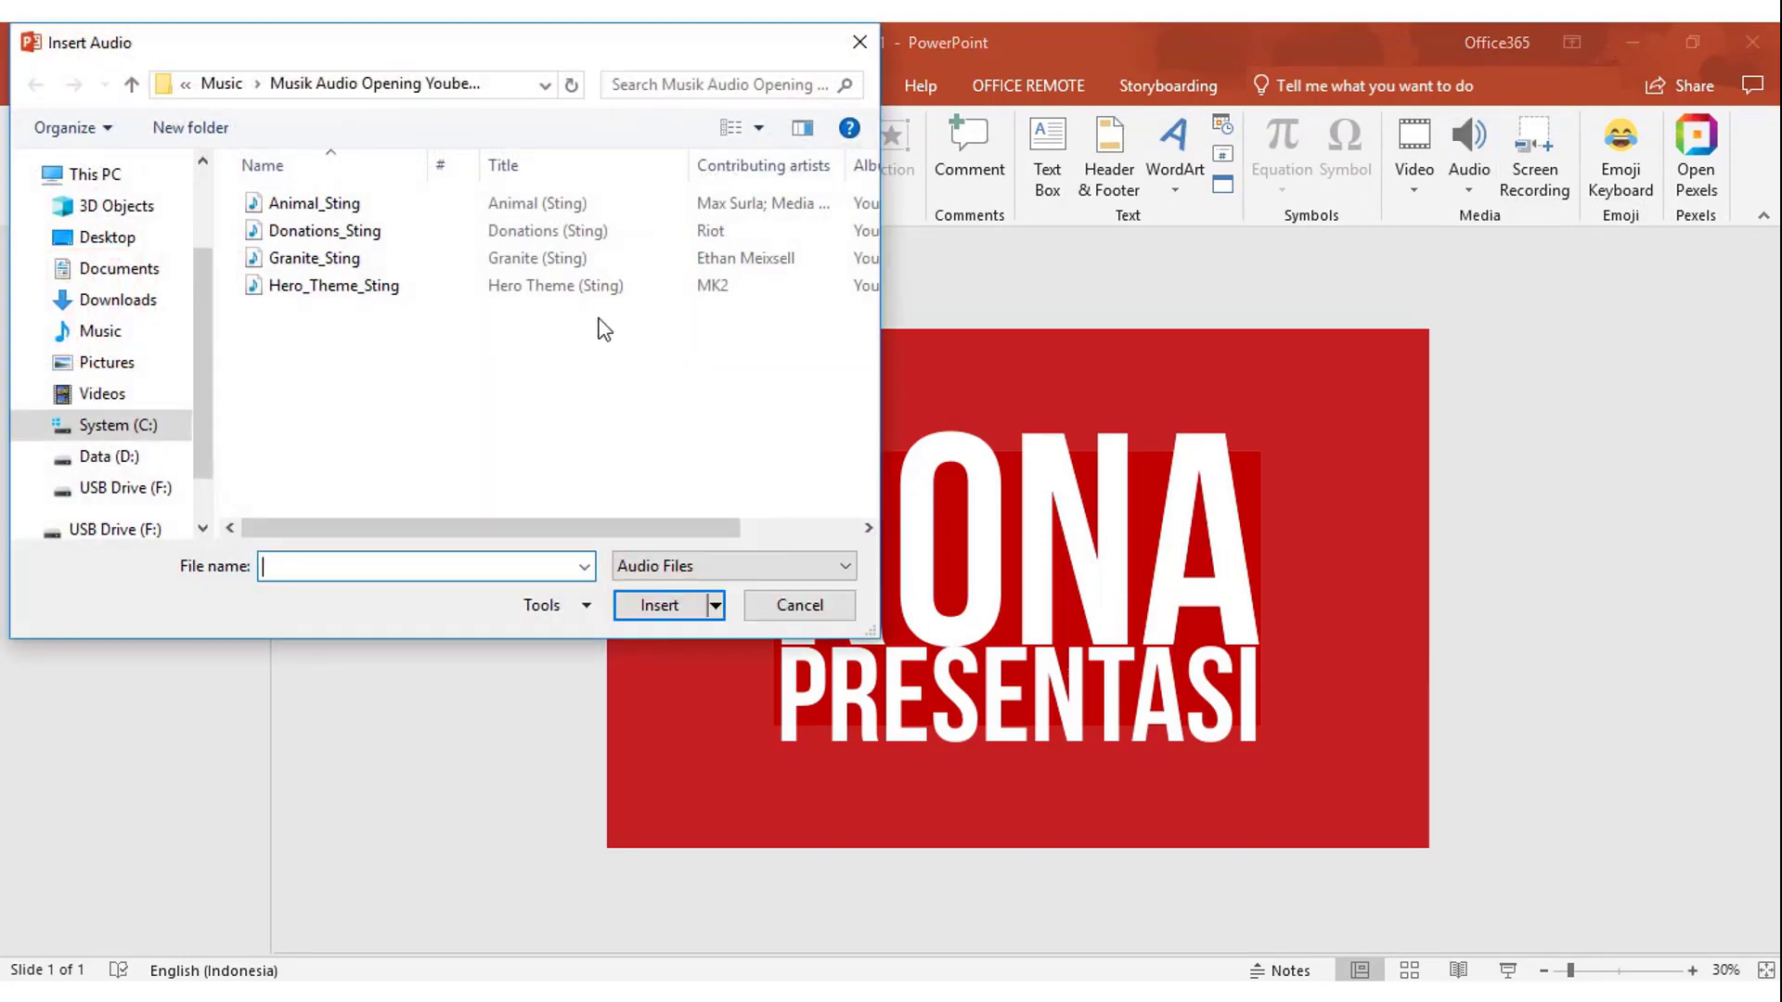
{"action": "left_click", "coordinate": [372, 260]}
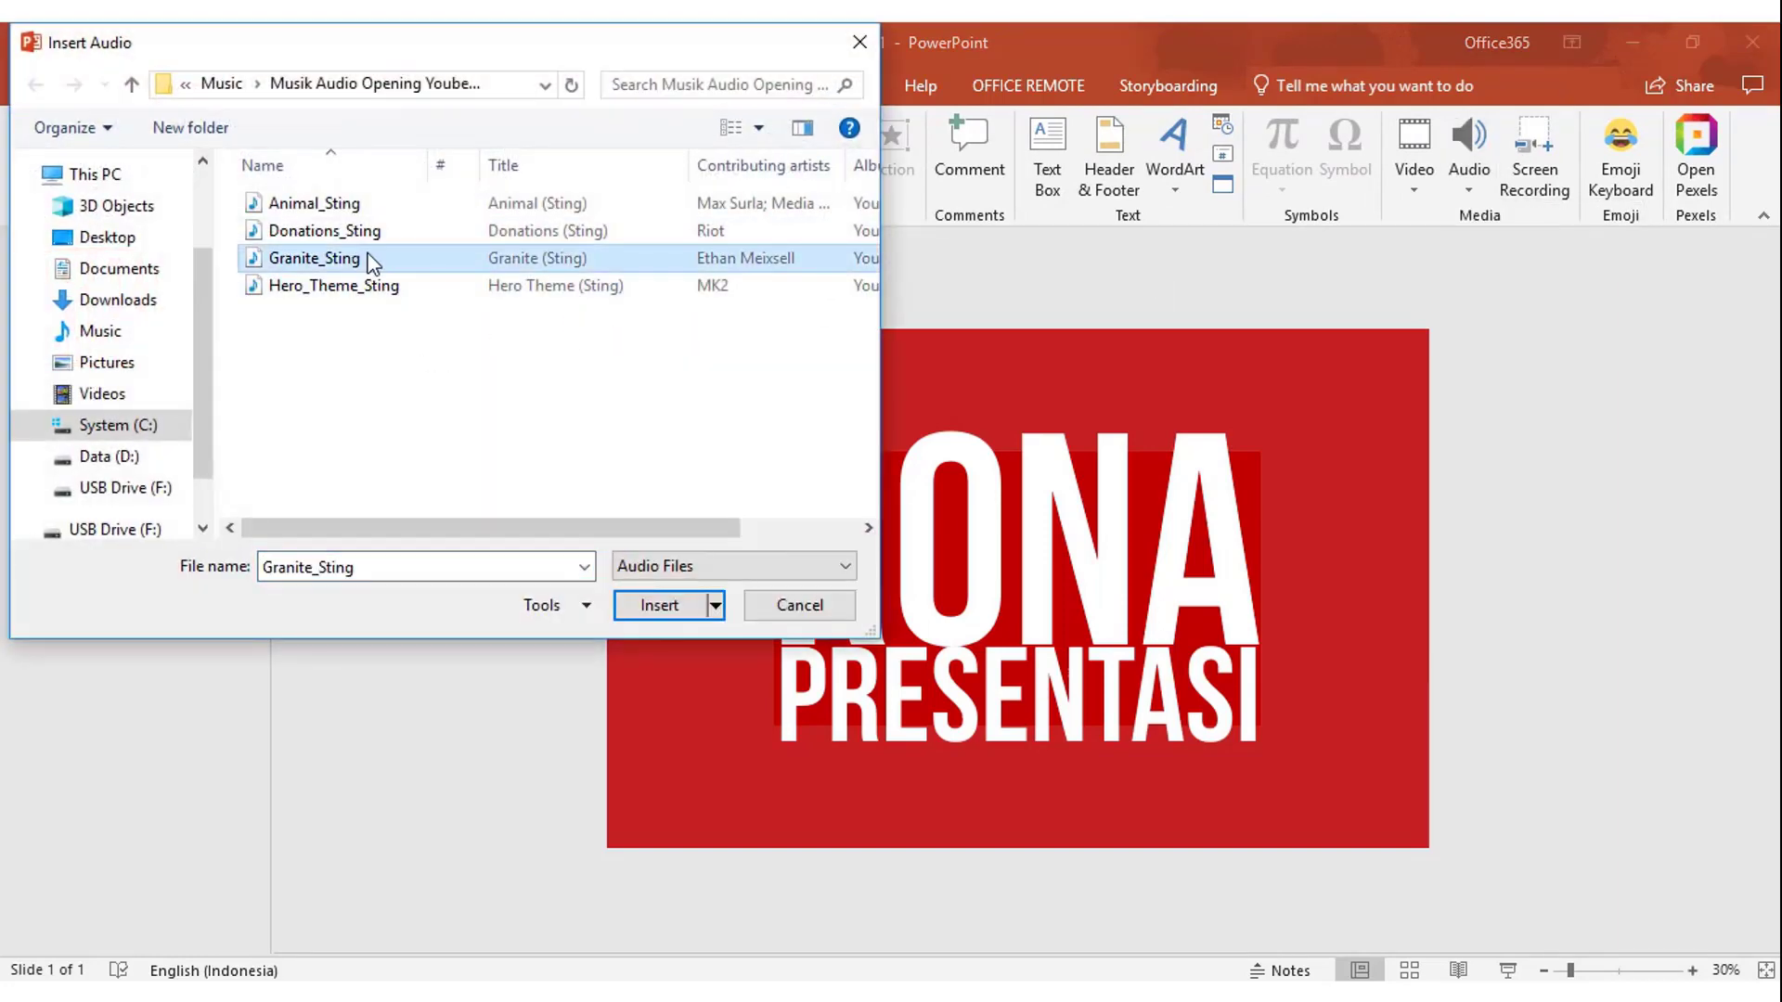
{"action": "left_click", "coordinate": [659, 605]}
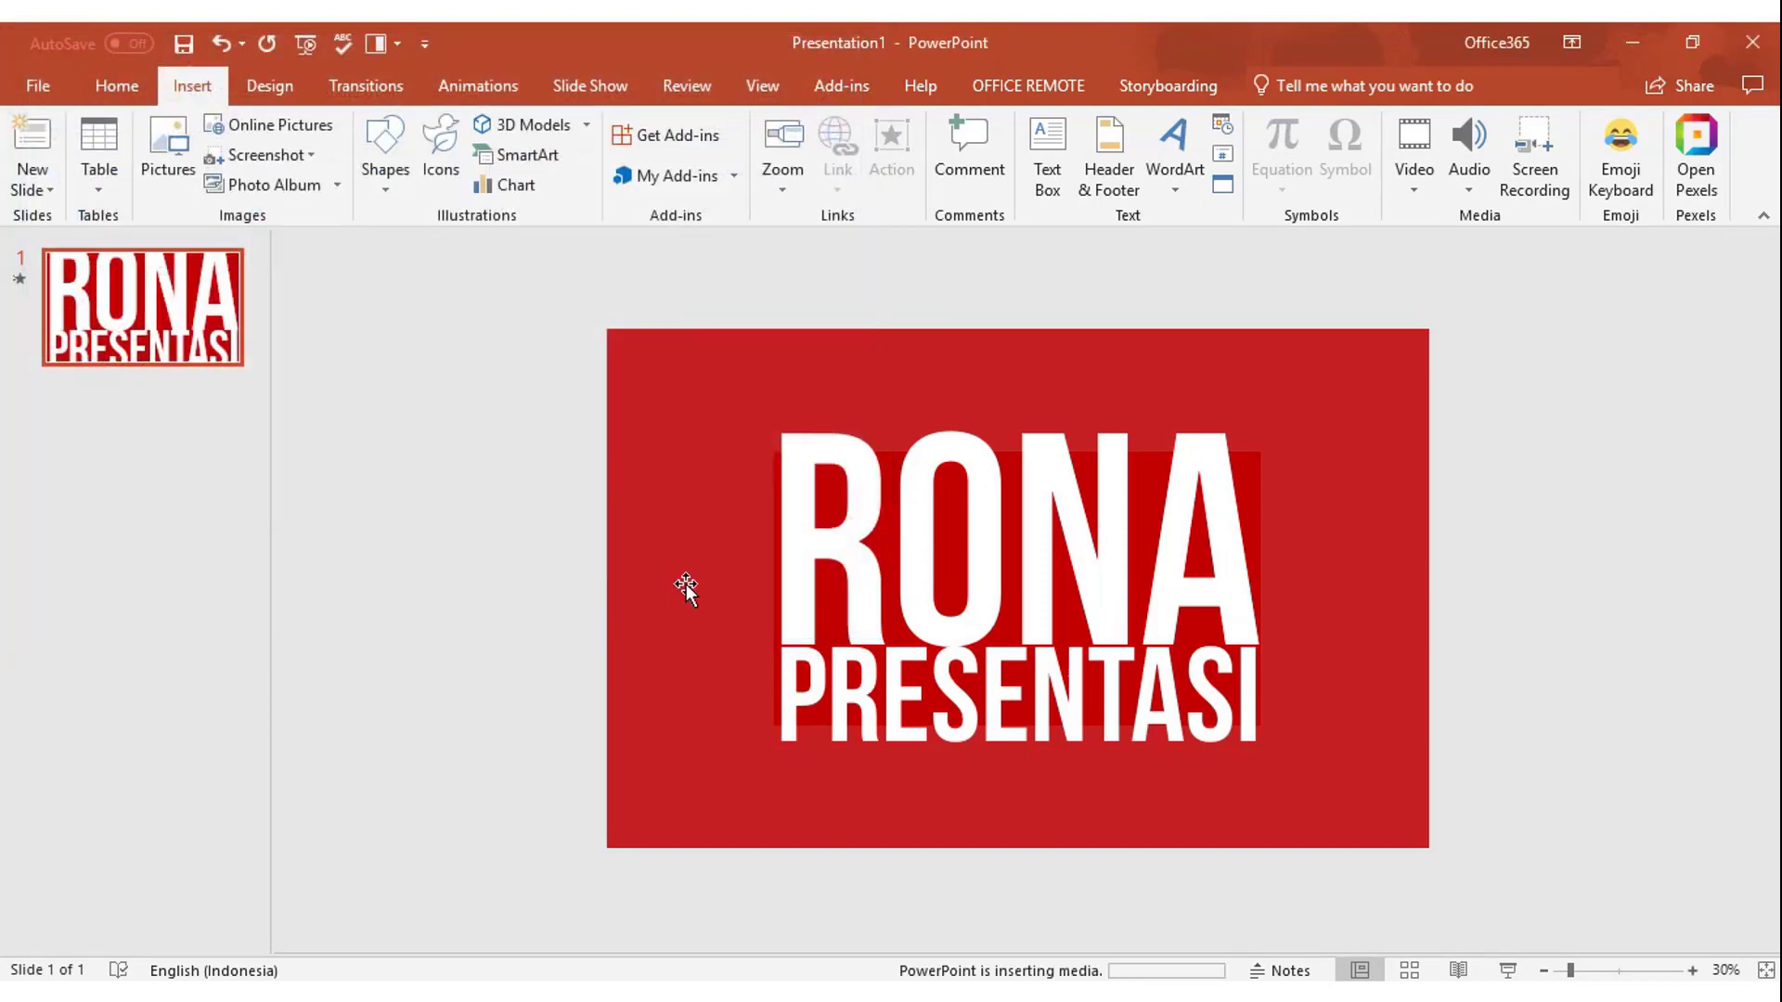
Step: Move the sound icon above the slide and set its playback to start Automatically
{"action": "left_click_drag", "start_coordinate": [1024, 590], "coordinate": [1036, 304]}
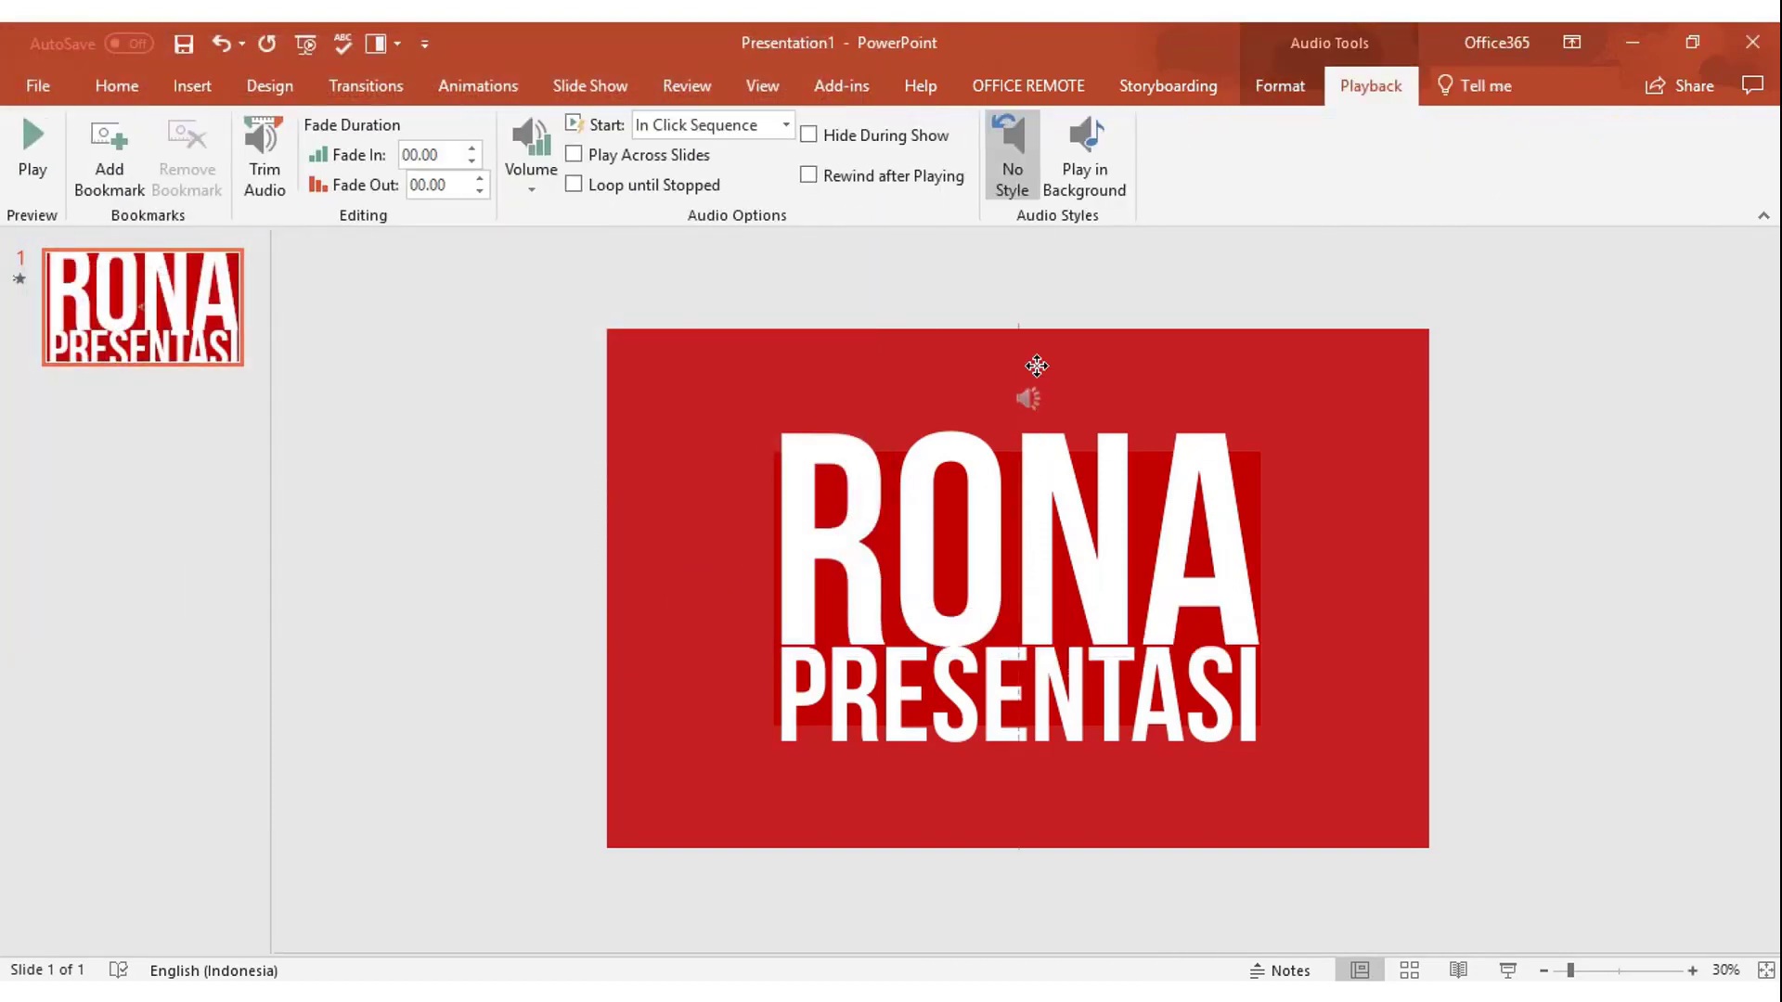
{"action": "left_click", "coordinate": [1058, 258]}
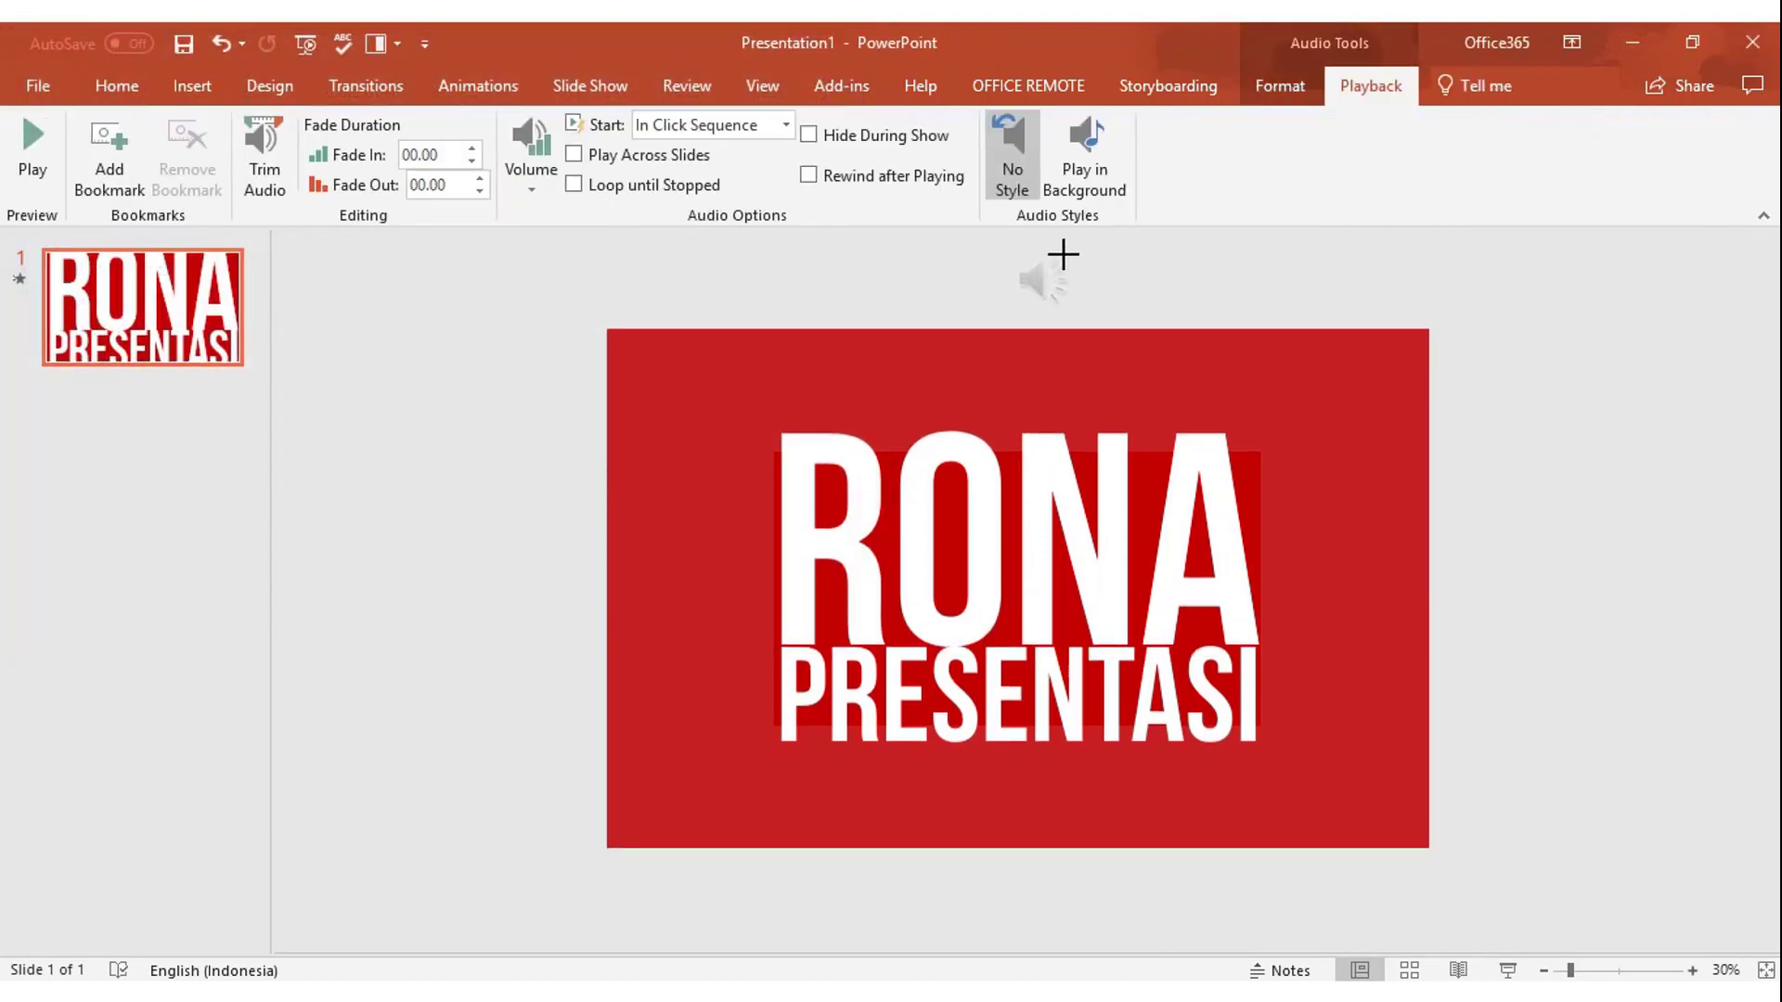
{"action": "left_click", "coordinate": [1035, 304]}
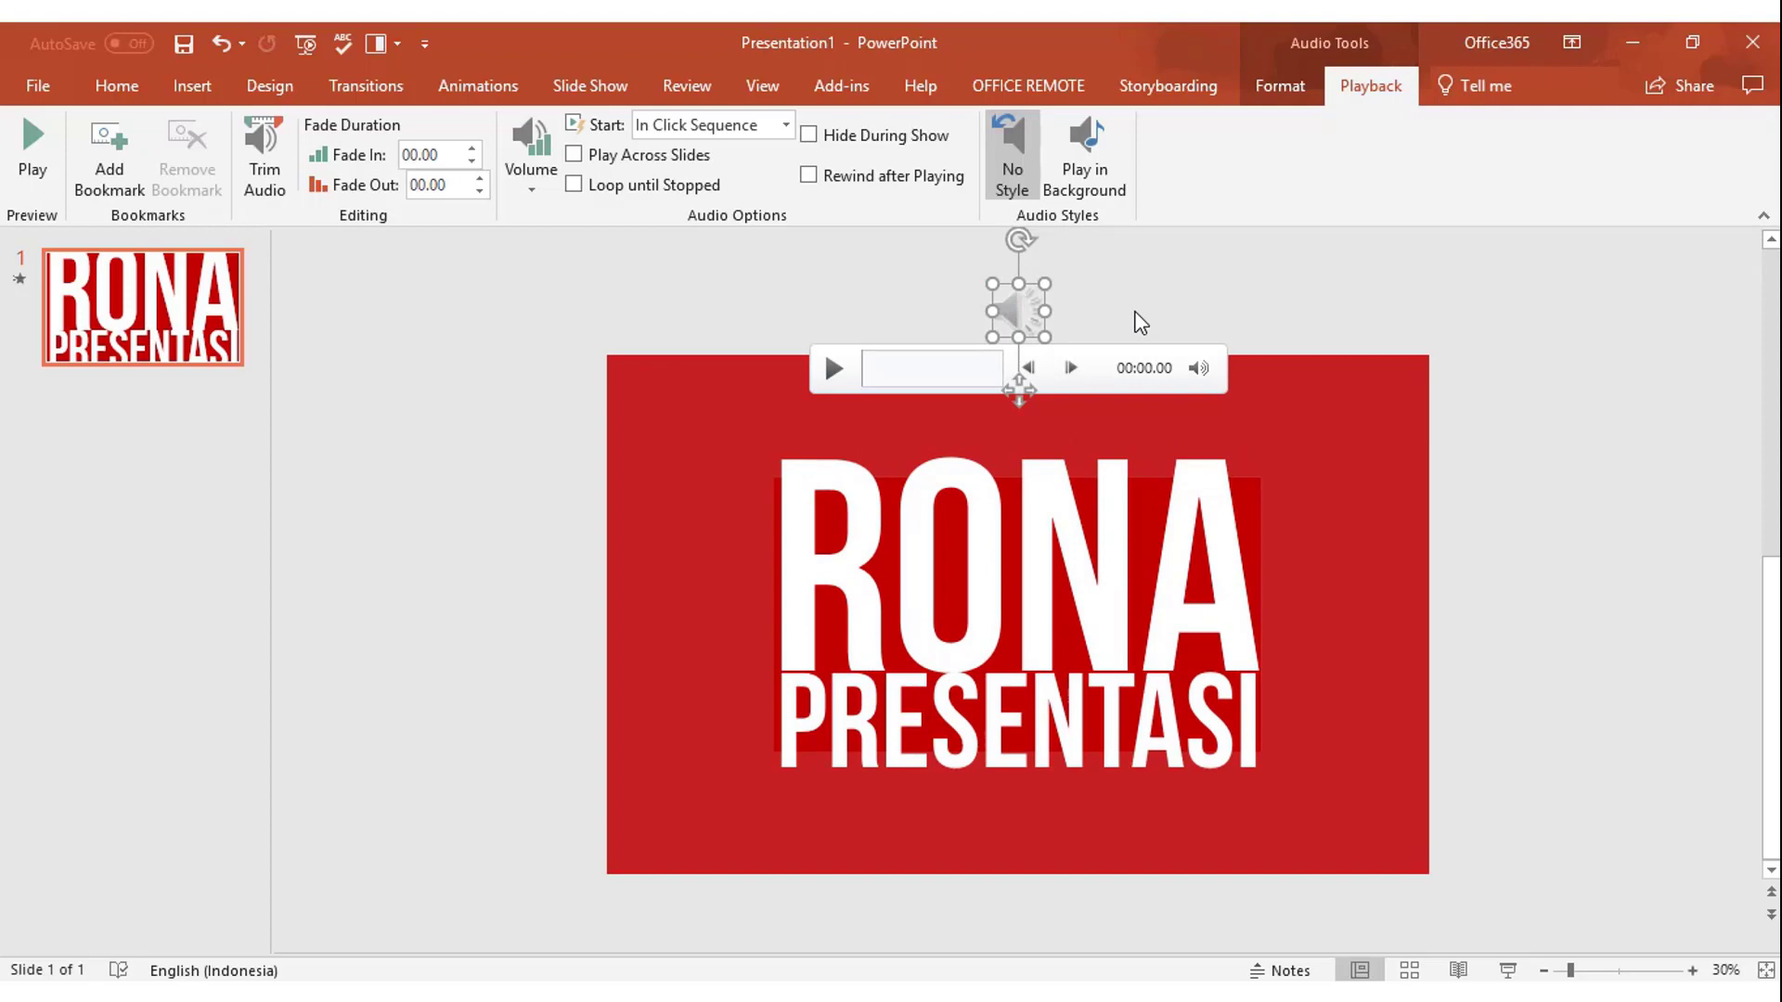
{"action": "left_click", "coordinate": [785, 126]}
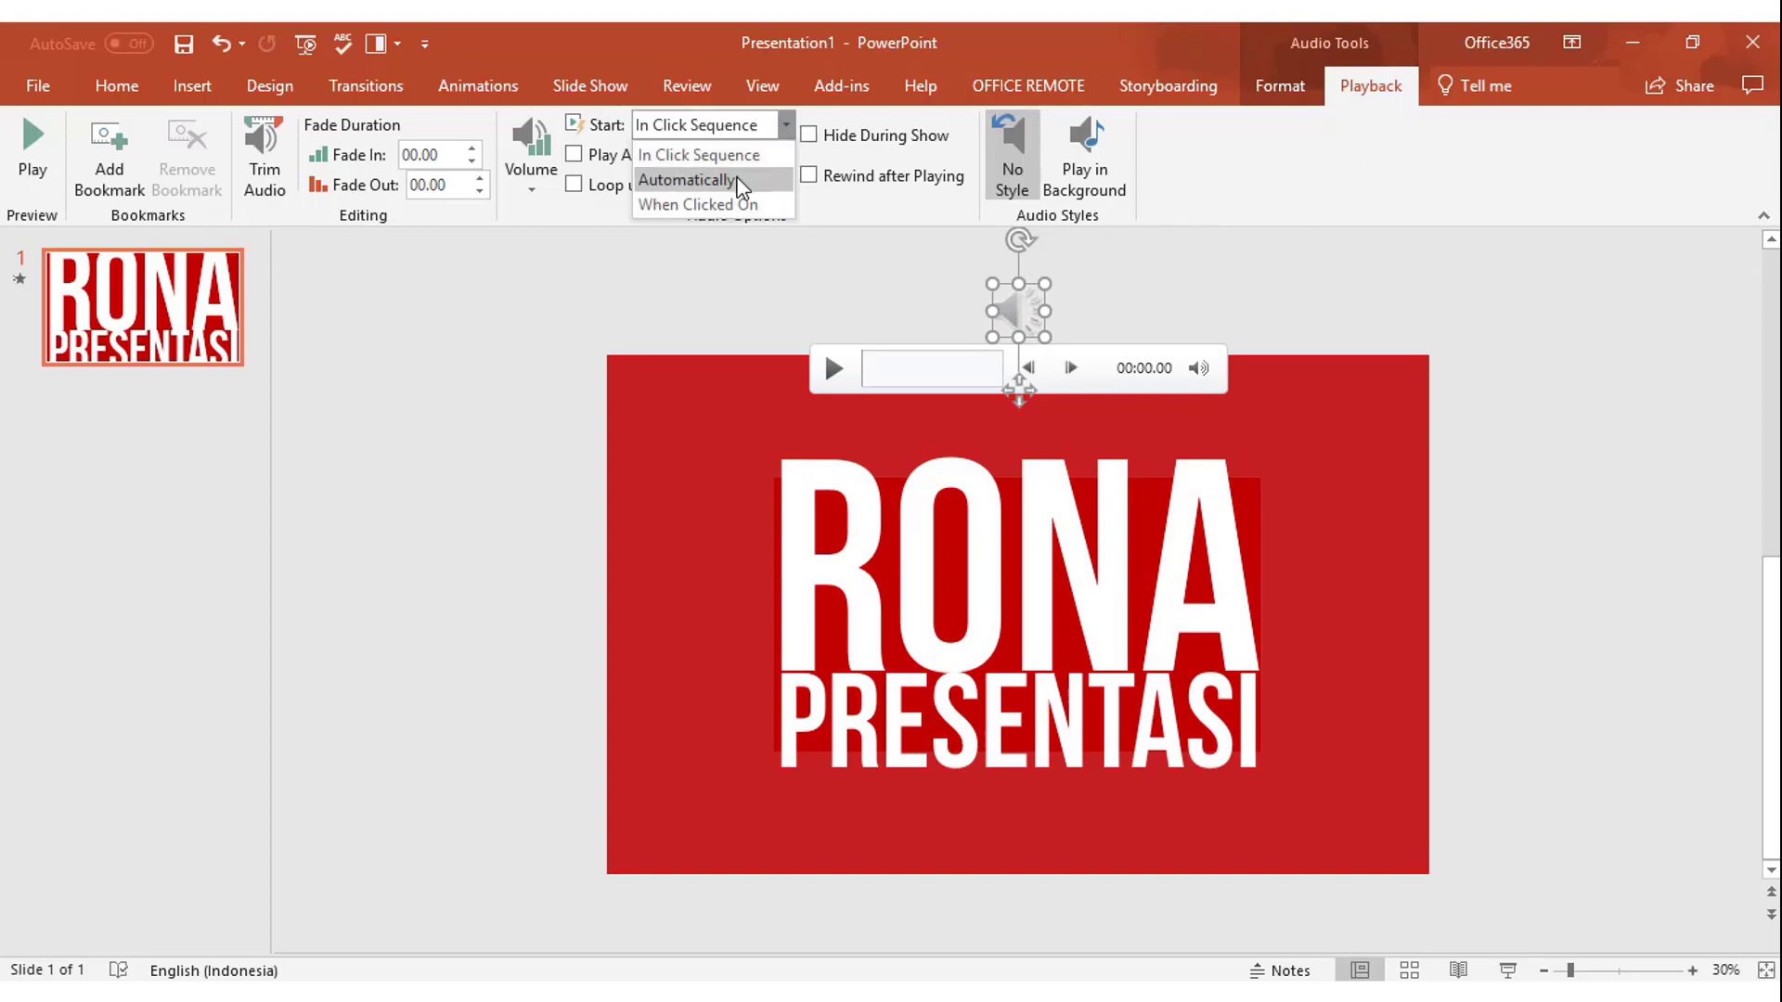
{"action": "left_click", "coordinate": [741, 180]}
{"action": "left_click", "coordinate": [453, 81]}
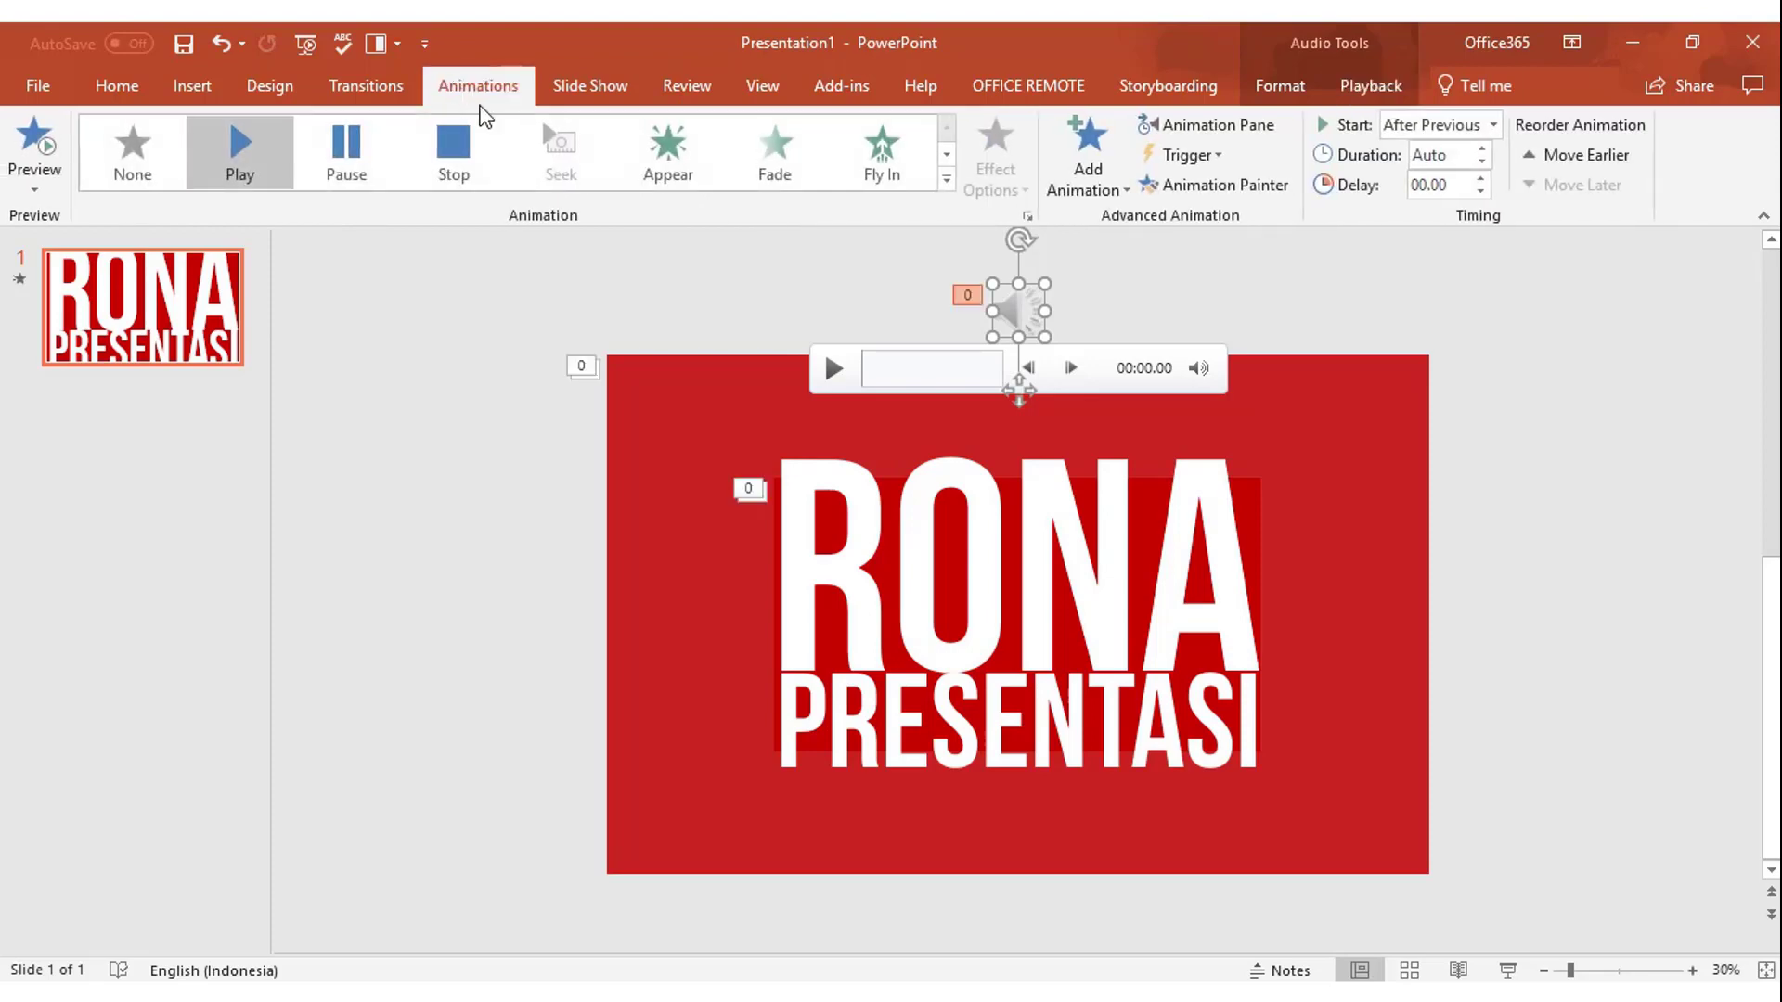
Step: Set Granite_Sting to start With Previous and move it above Group 106, then preview
{"action": "left_click", "coordinate": [1494, 126]}
{"action": "left_click", "coordinate": [1434, 175]}
{"action": "type", "text": "07.75"}
{"action": "left_click", "coordinate": [1211, 126]}
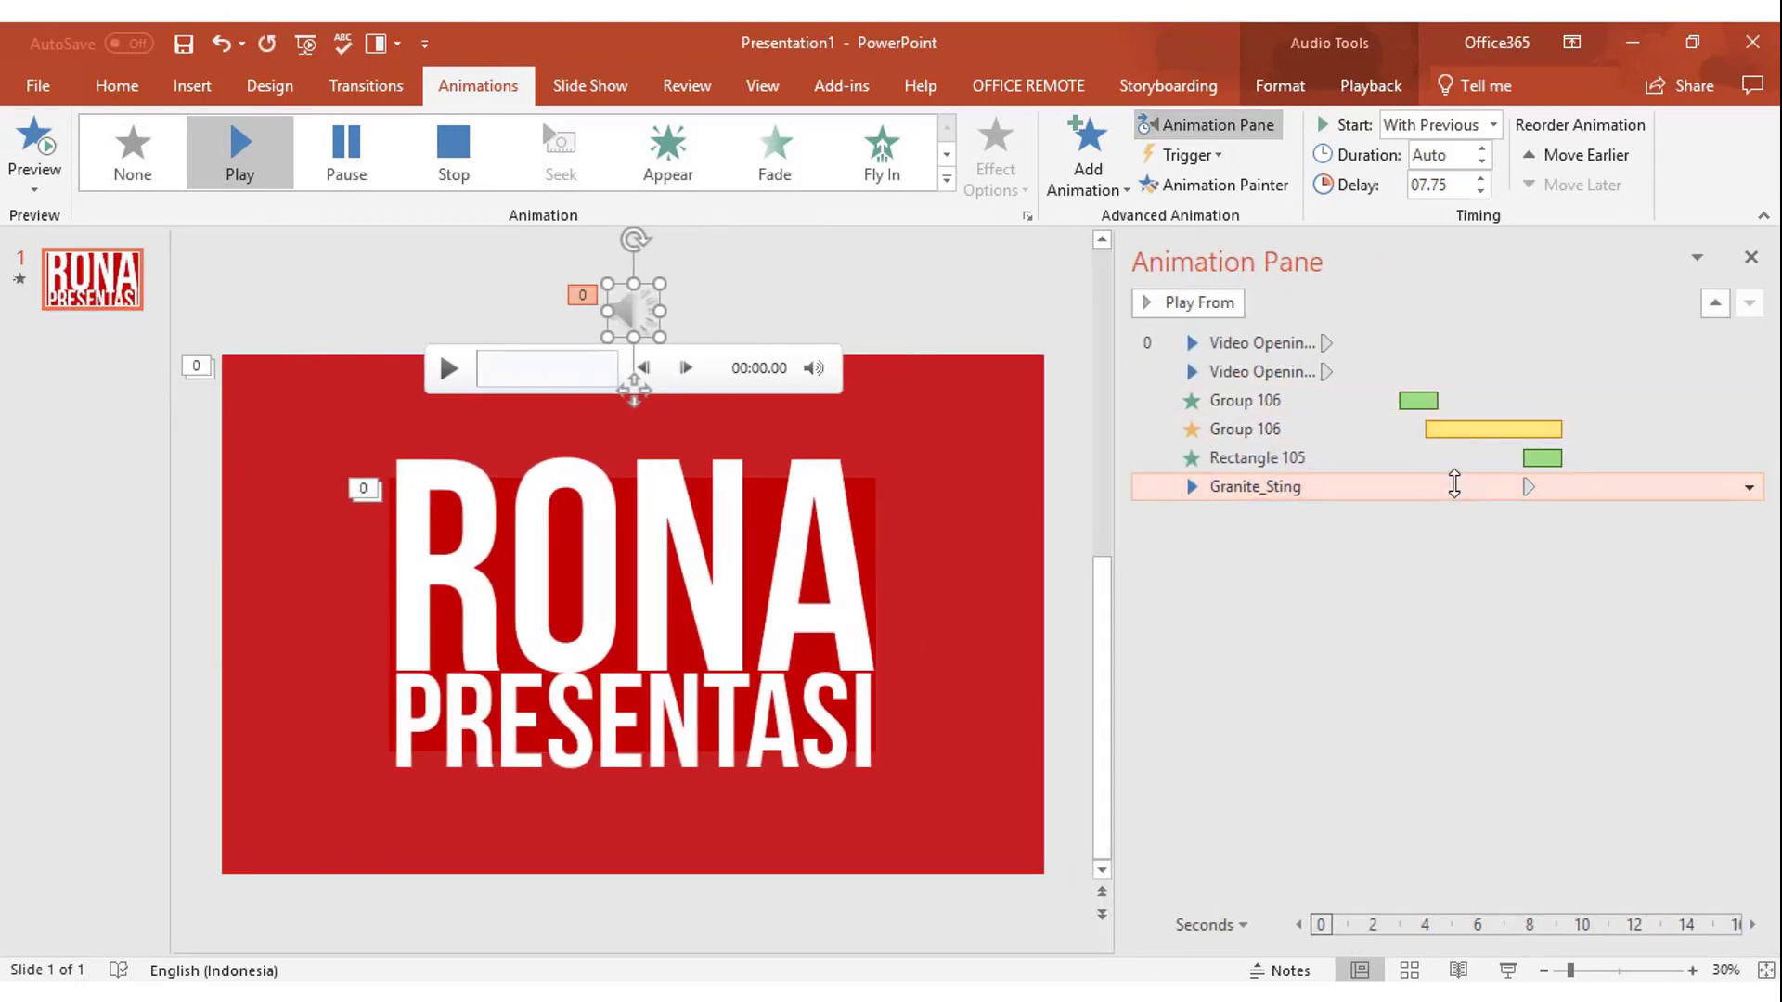
{"action": "left_click_drag", "start_coordinate": [1454, 483], "coordinate": [1360, 386]}
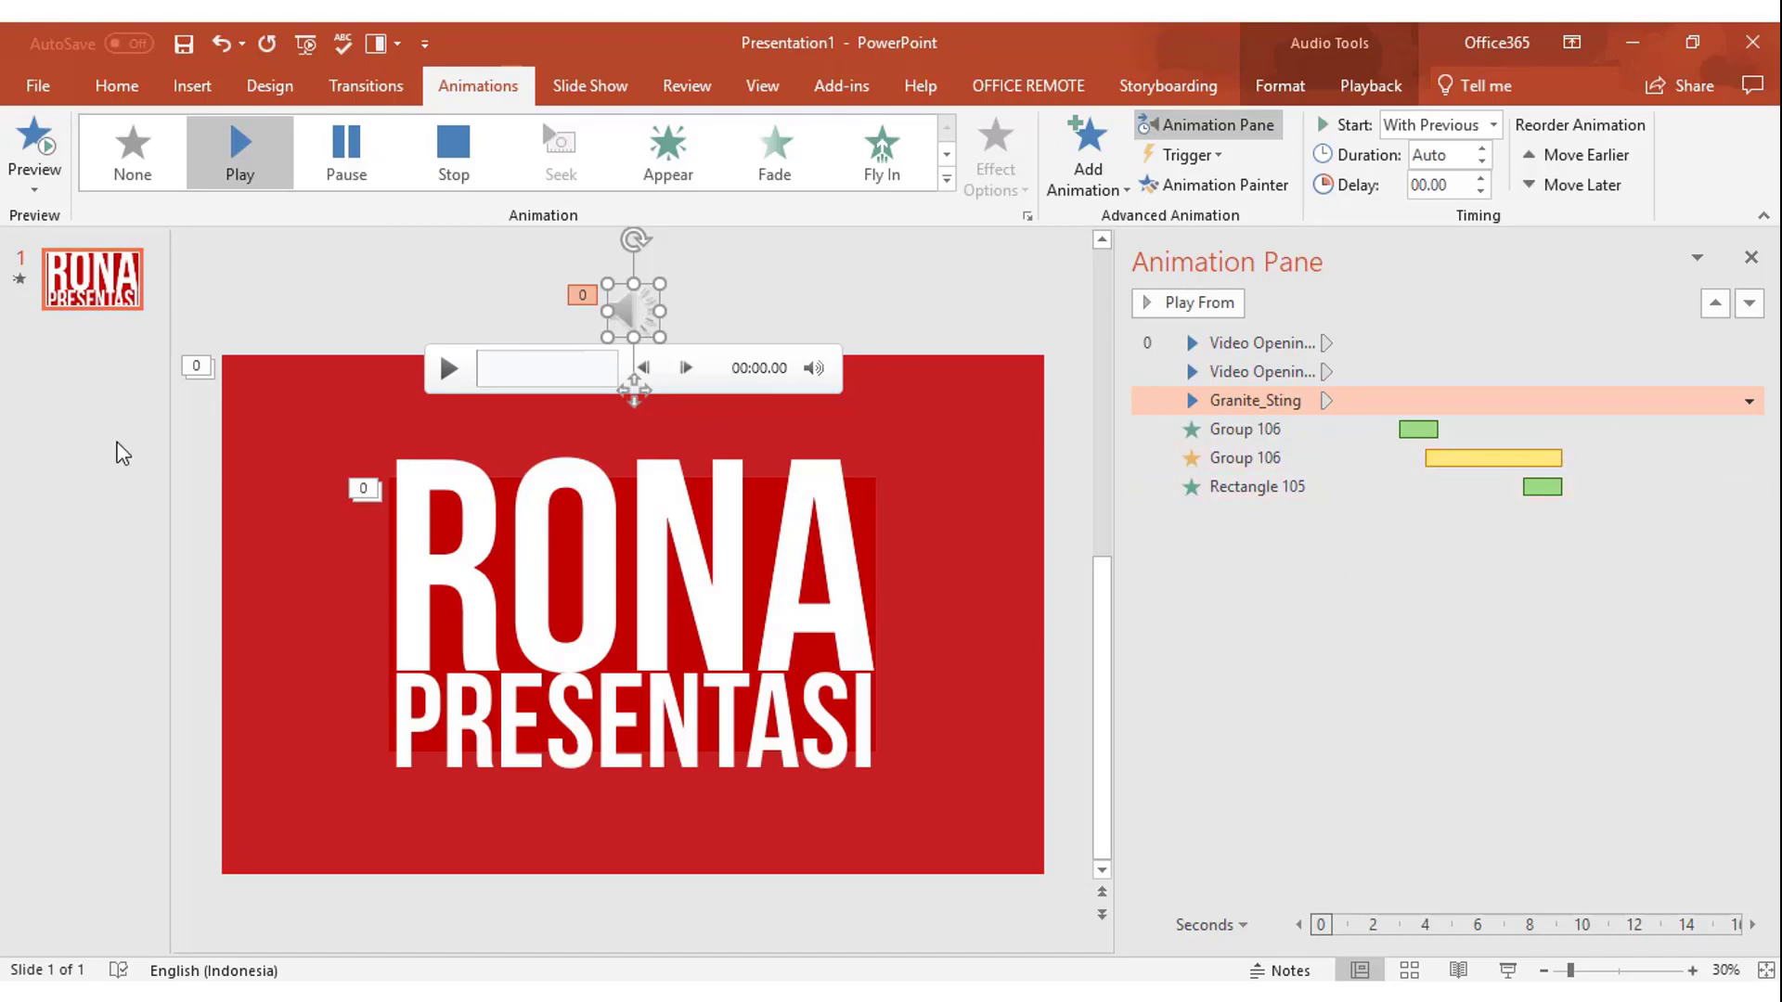
{"action": "left_click", "coordinate": [19, 281]}
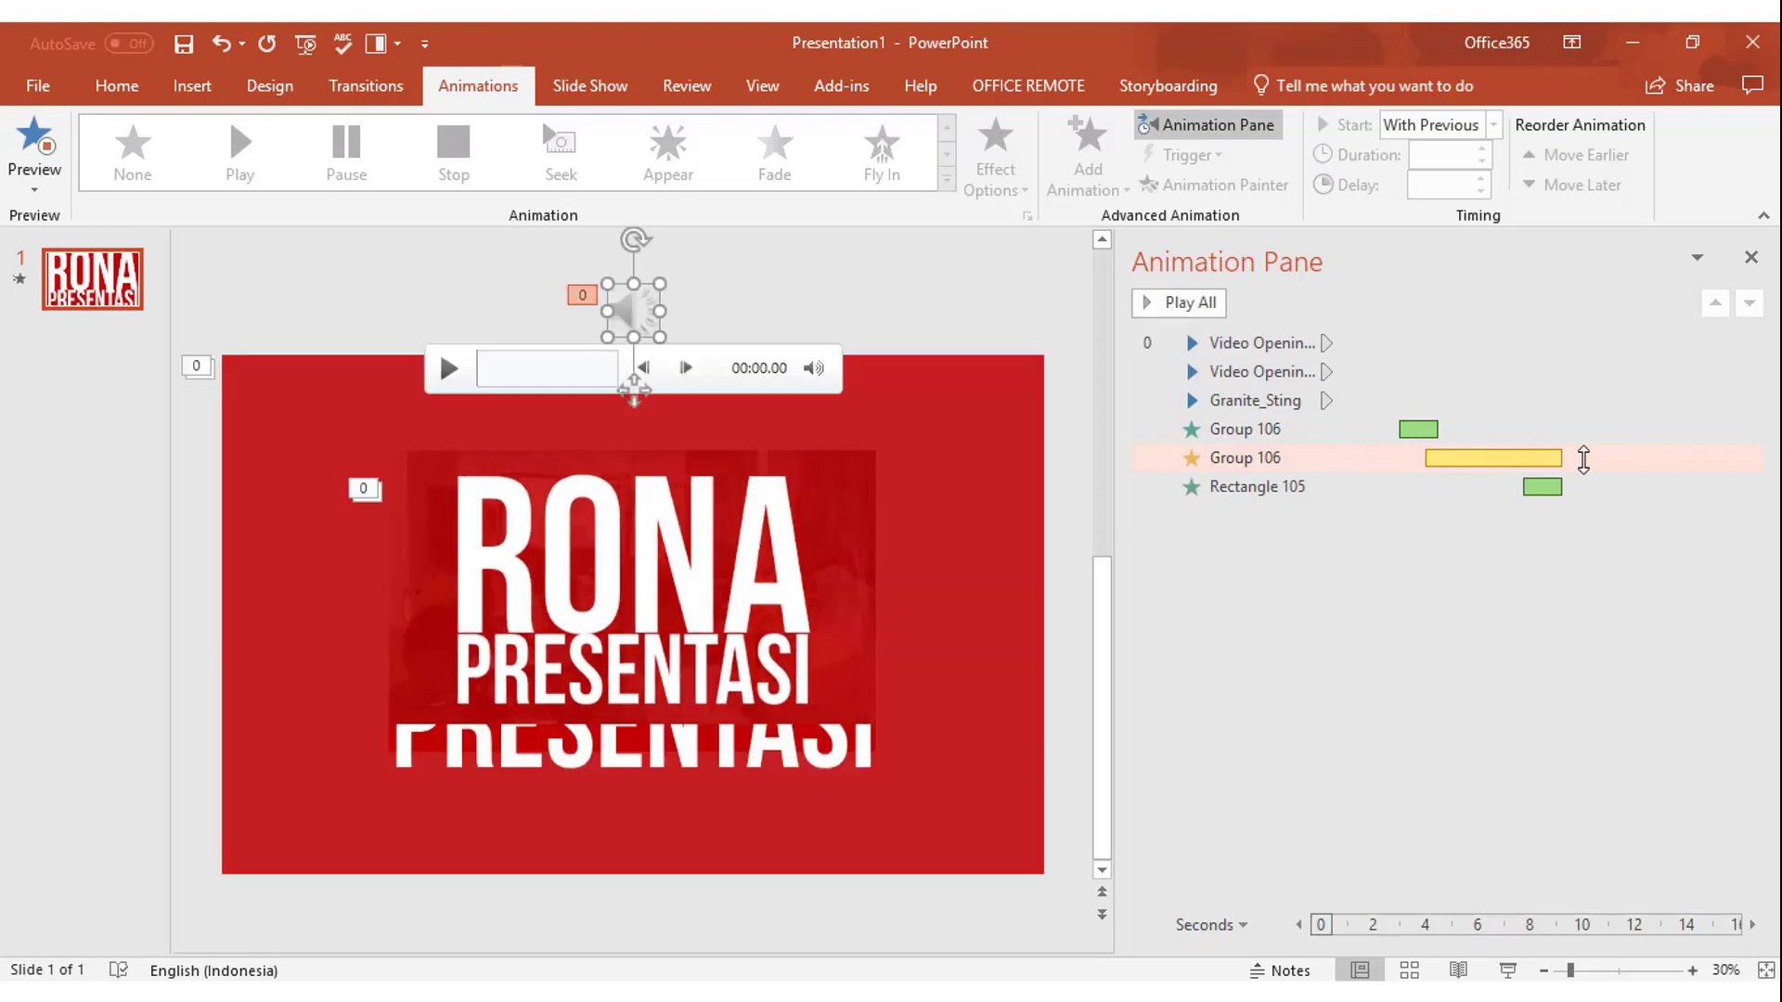
{"action": "left_click", "coordinate": [1583, 459]}
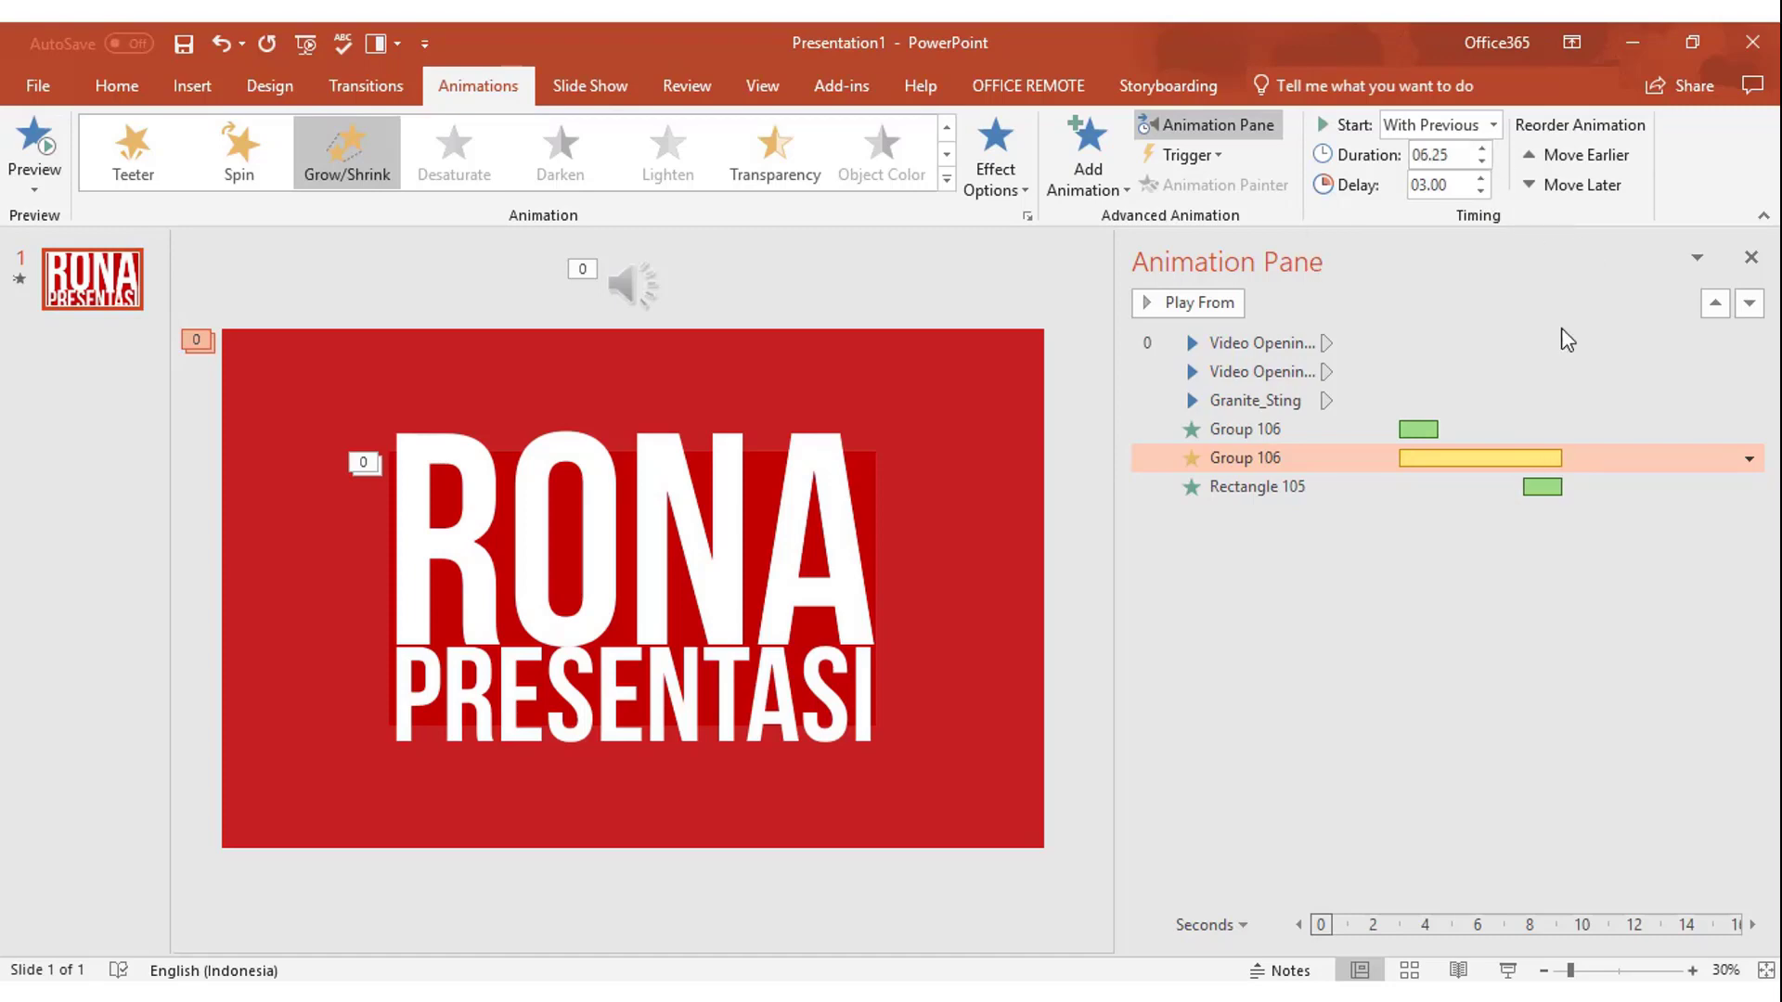
{"action": "left_click", "coordinate": [20, 279]}
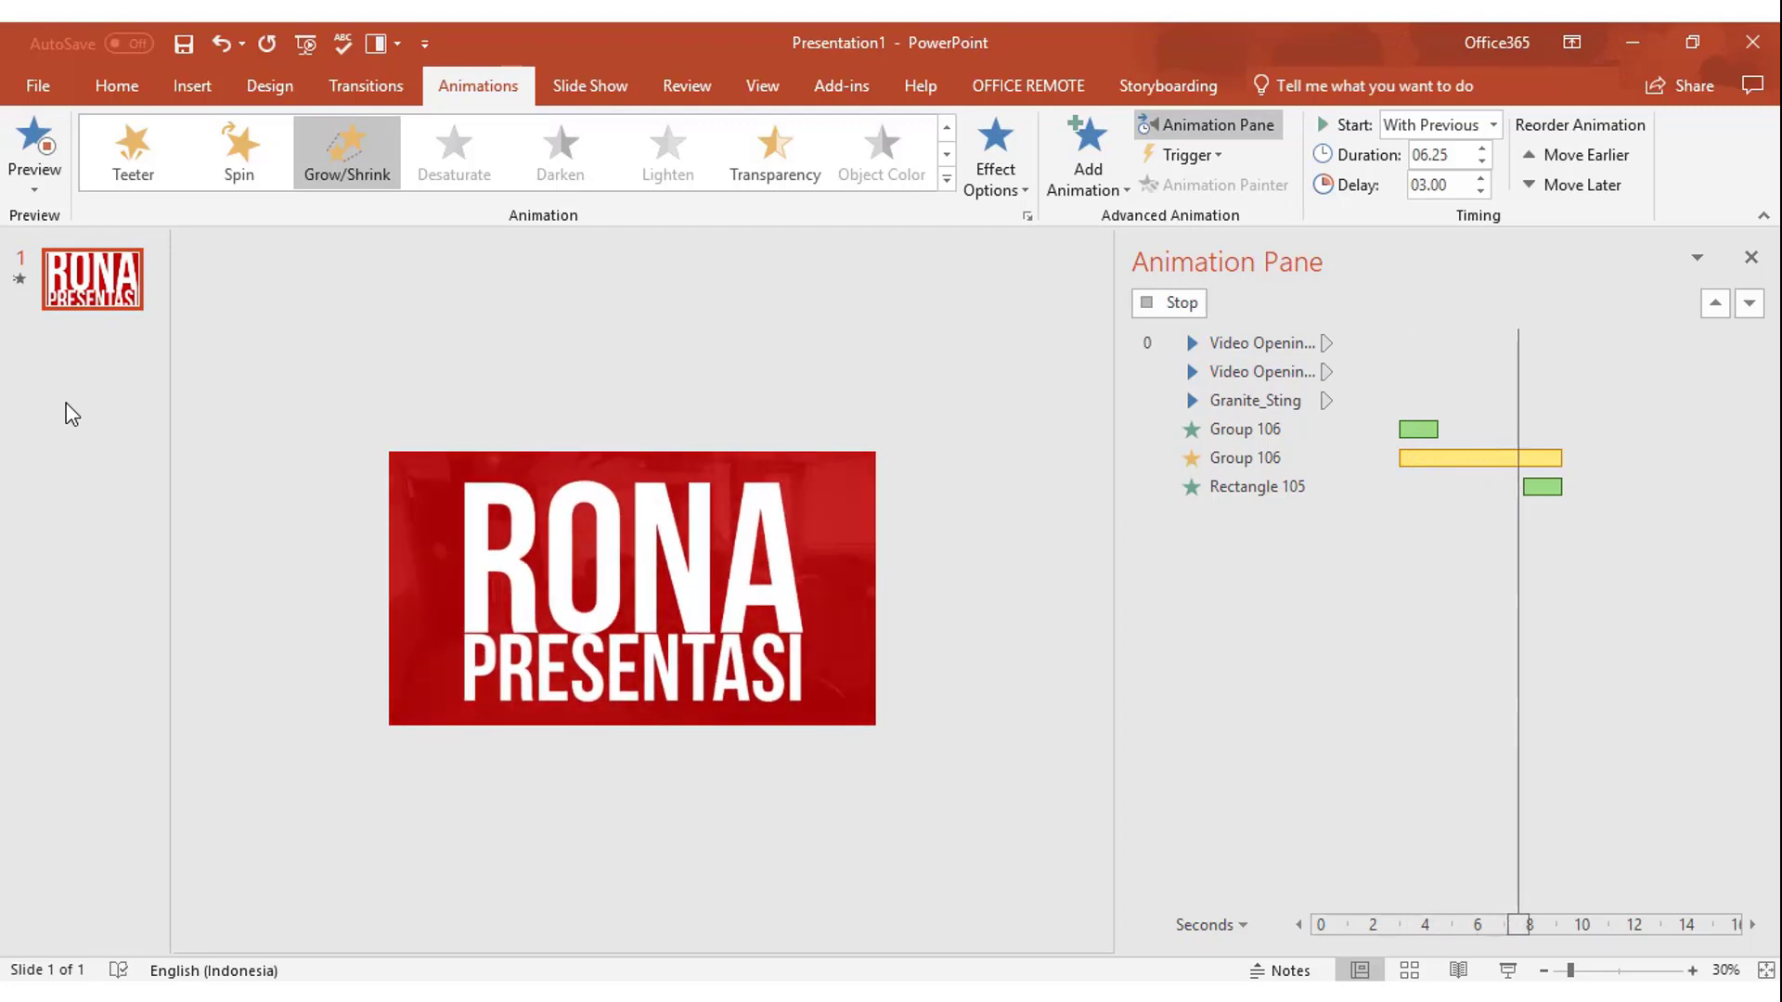
{"action": "left_click", "coordinate": [1388, 400]}
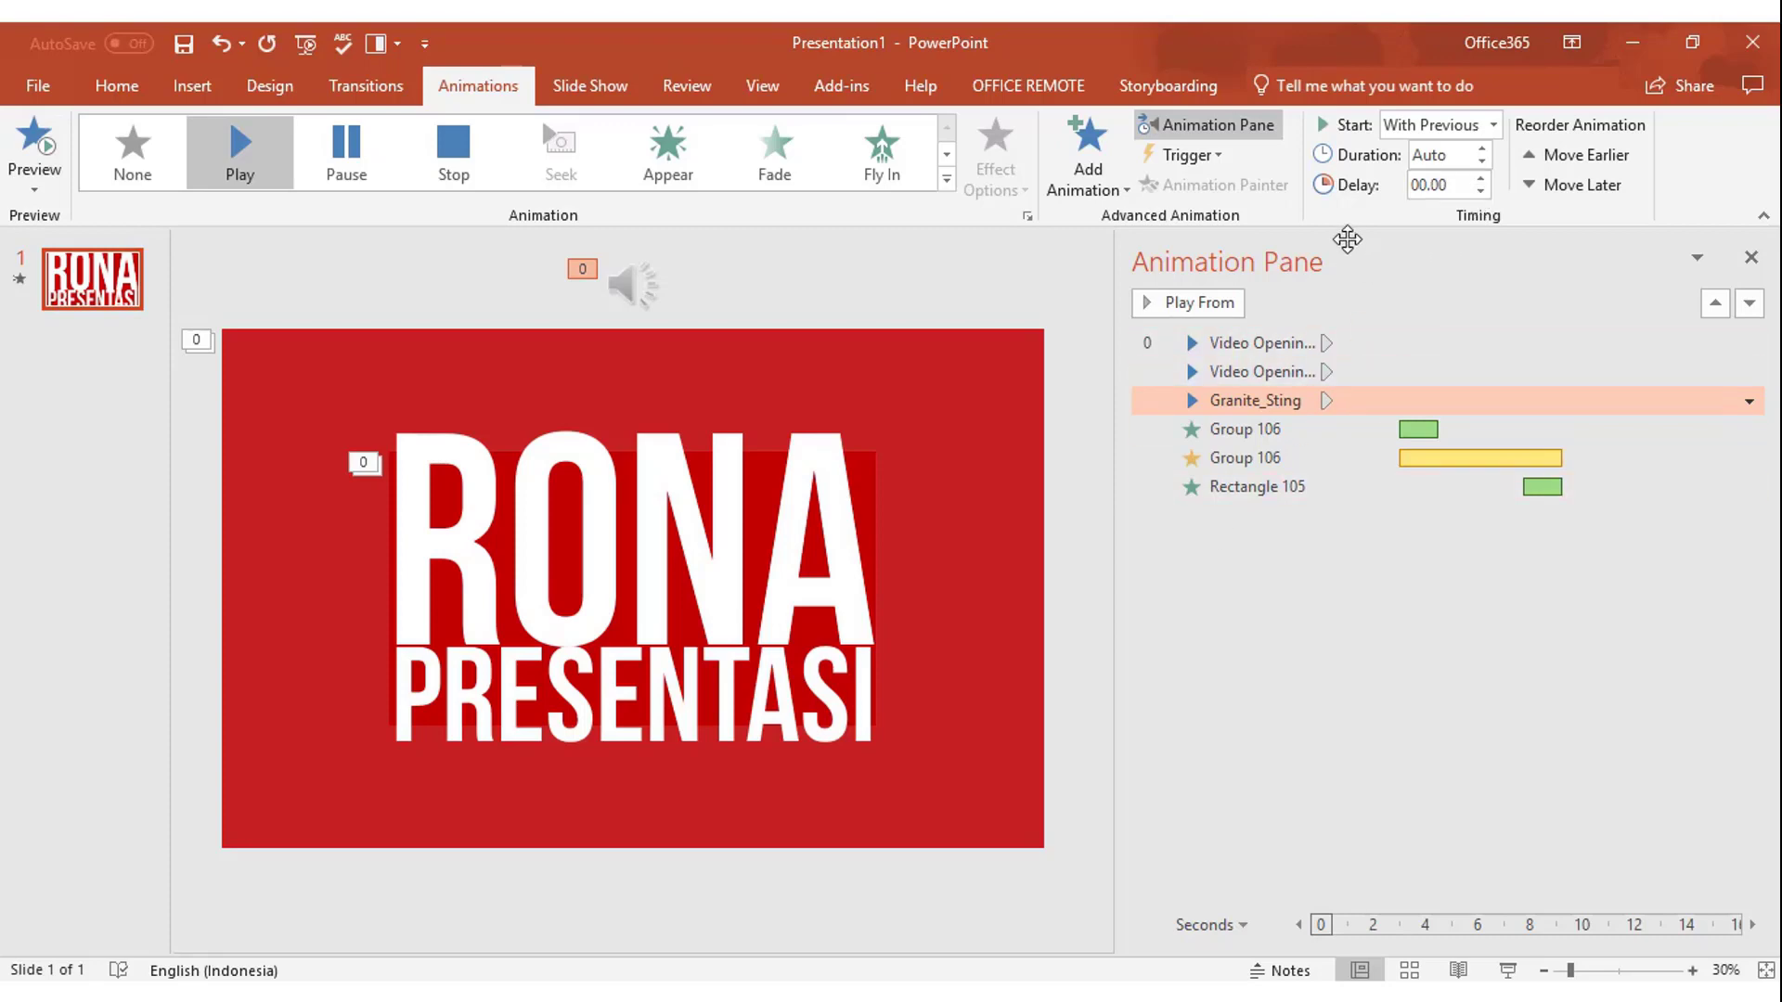
Step: Raise Granite_Sting's delay to 00.50 seconds, preview it, and close the Animation Pane
{"action": "left_click", "coordinate": [1481, 177]}
{"action": "left_click", "coordinate": [1481, 178]}
{"action": "left_click", "coordinate": [19, 281]}
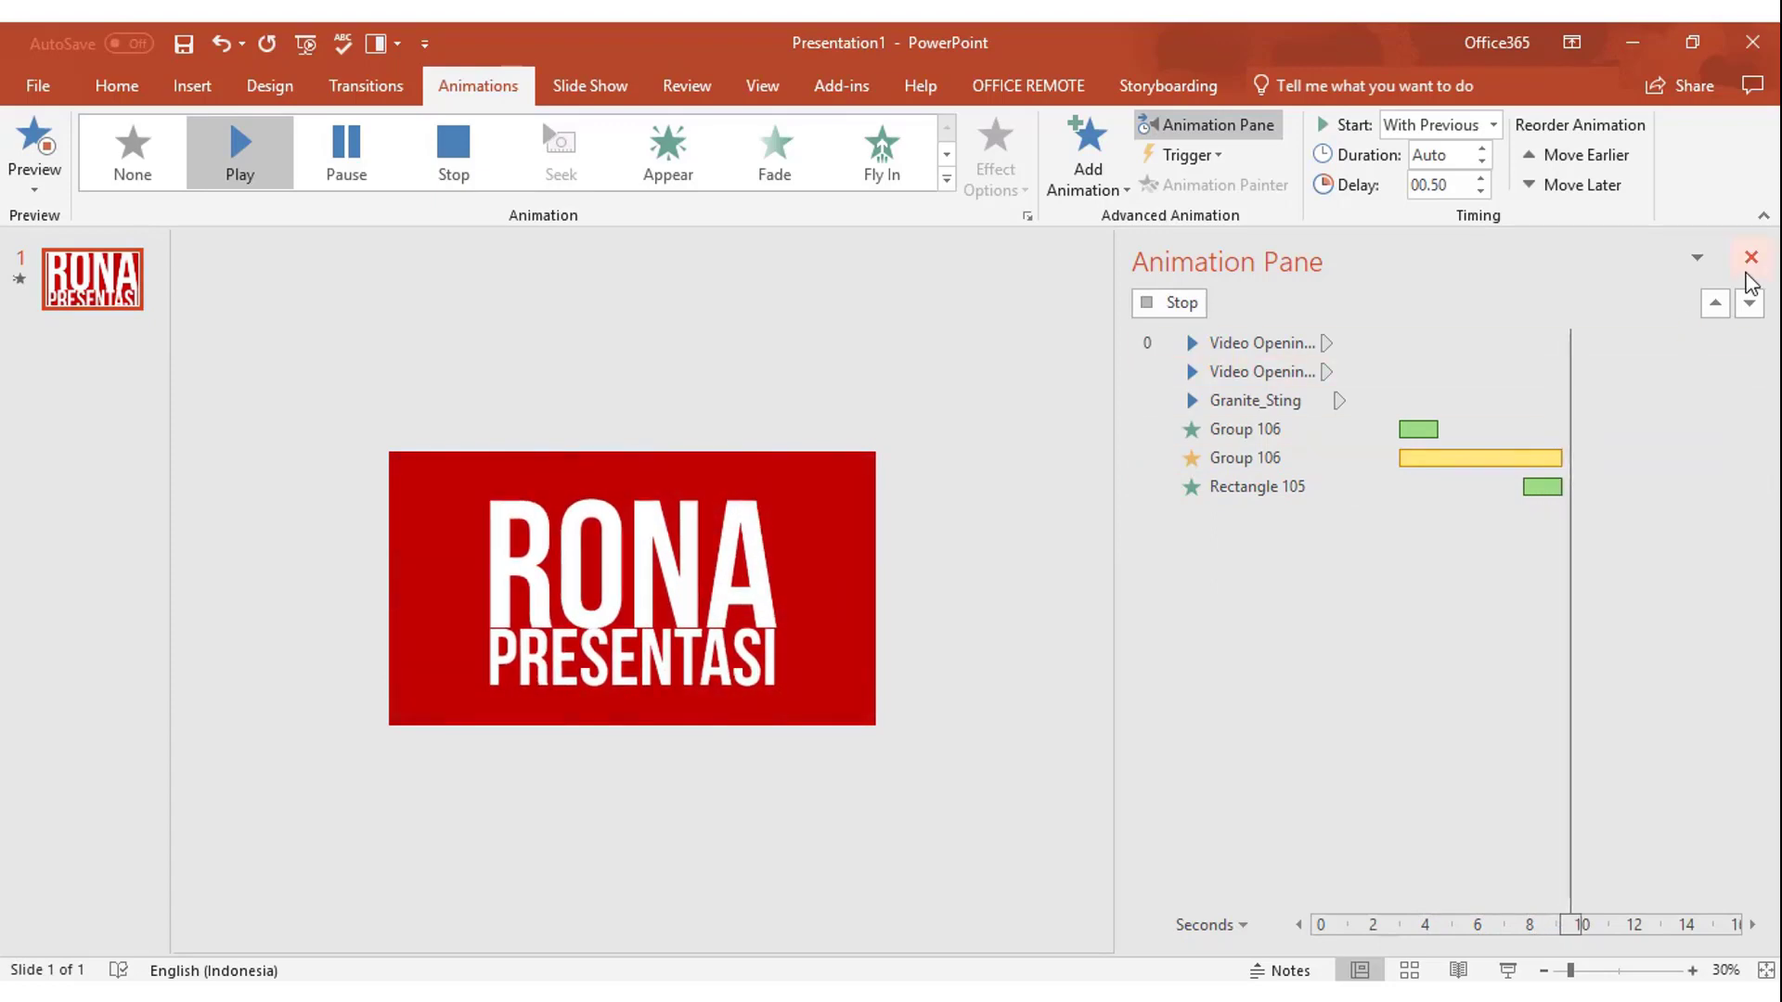
{"action": "left_click", "coordinate": [1750, 258]}
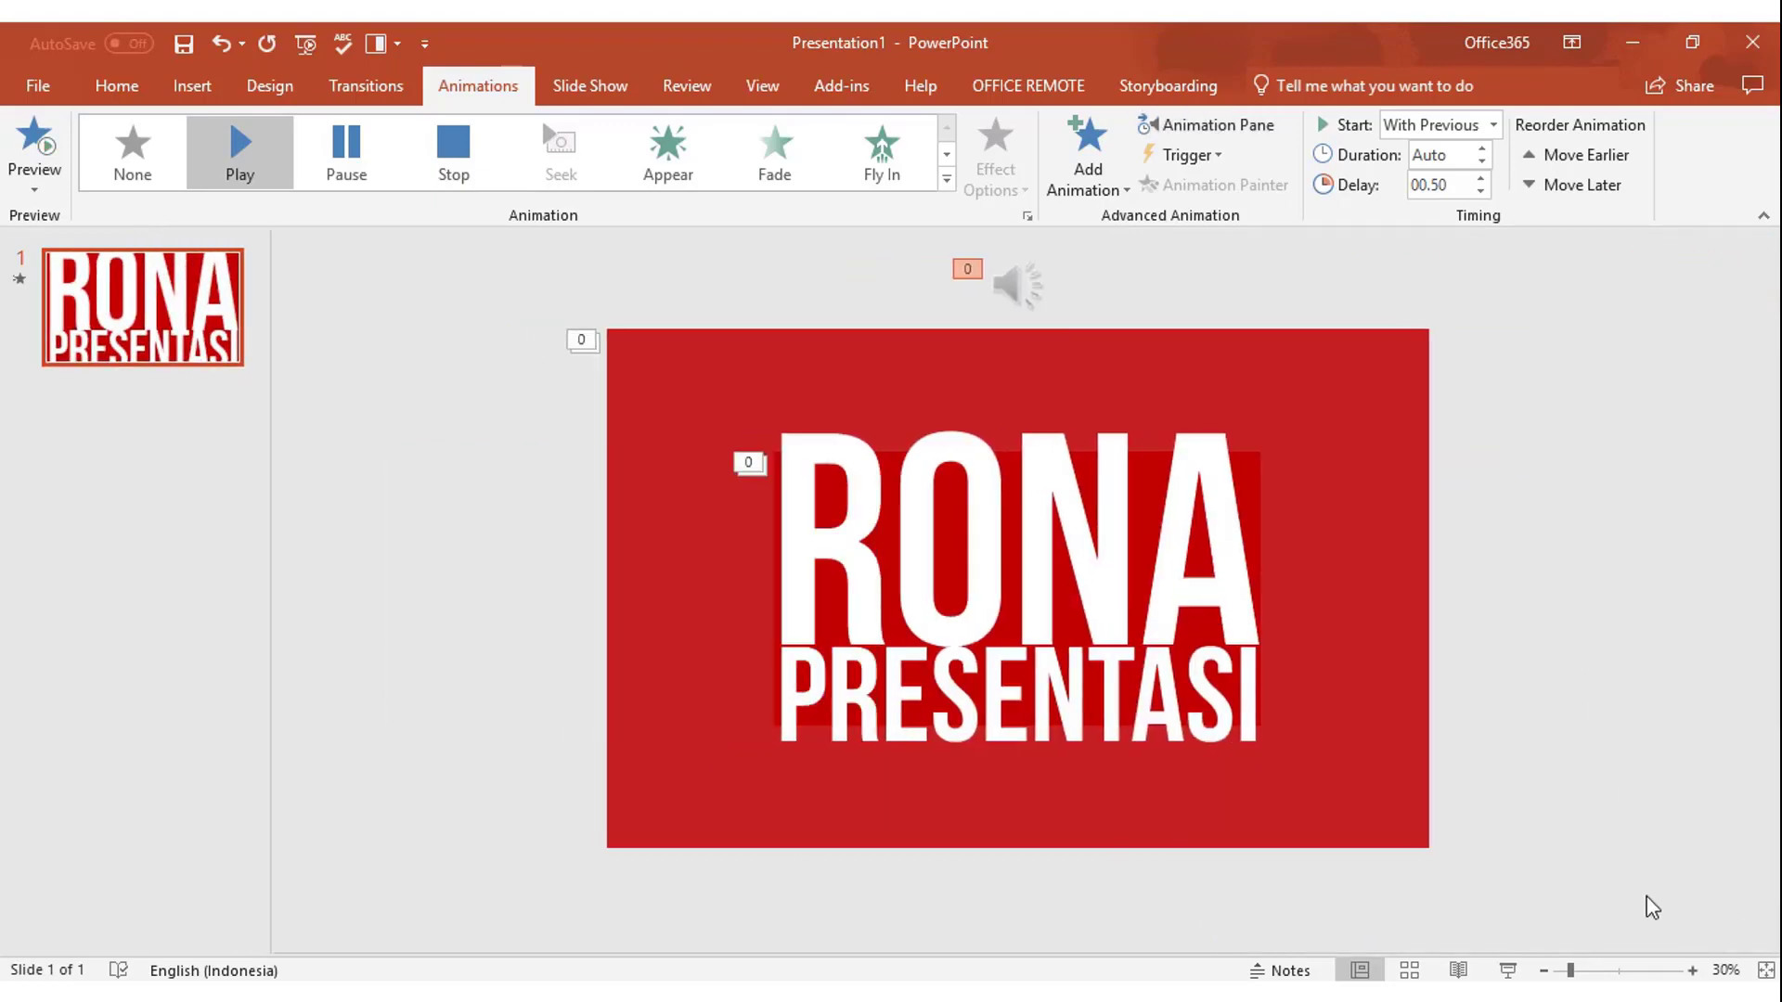
Step: Hide all slide objects in the Selection Pane, then select Video Opening Marvel 3
{"action": "left_click", "coordinate": [1693, 970]}
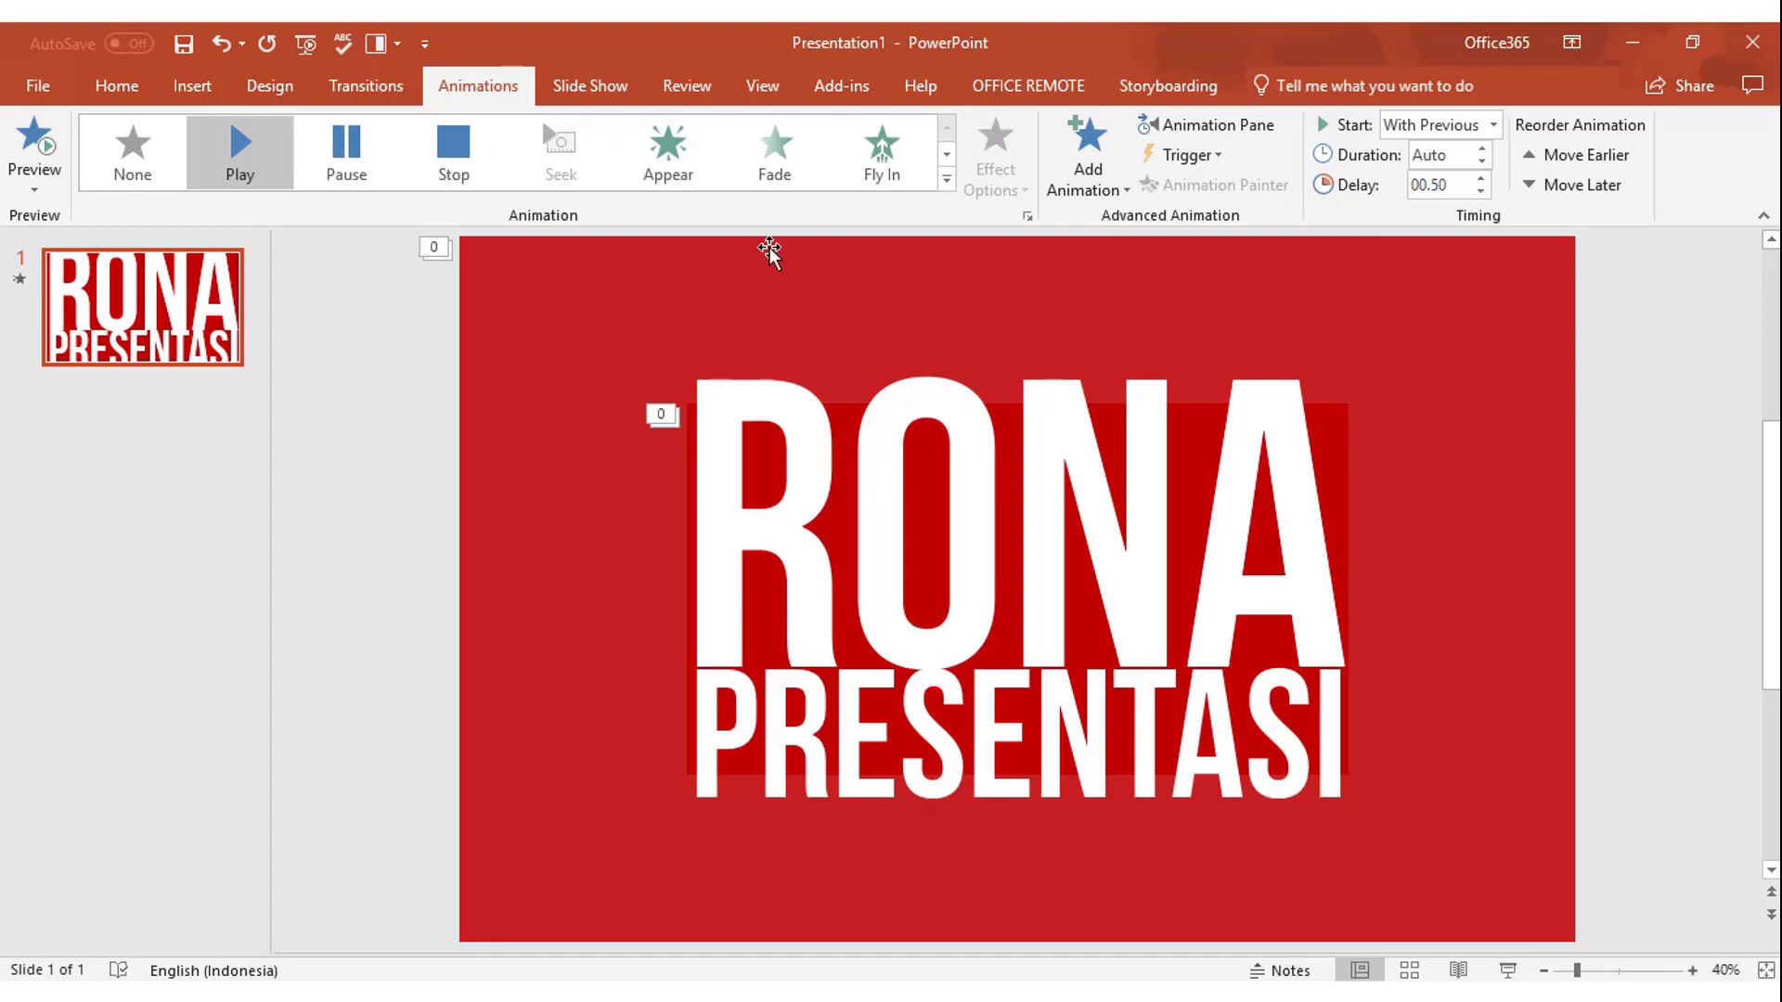
{"action": "left_click", "coordinate": [1522, 295]}
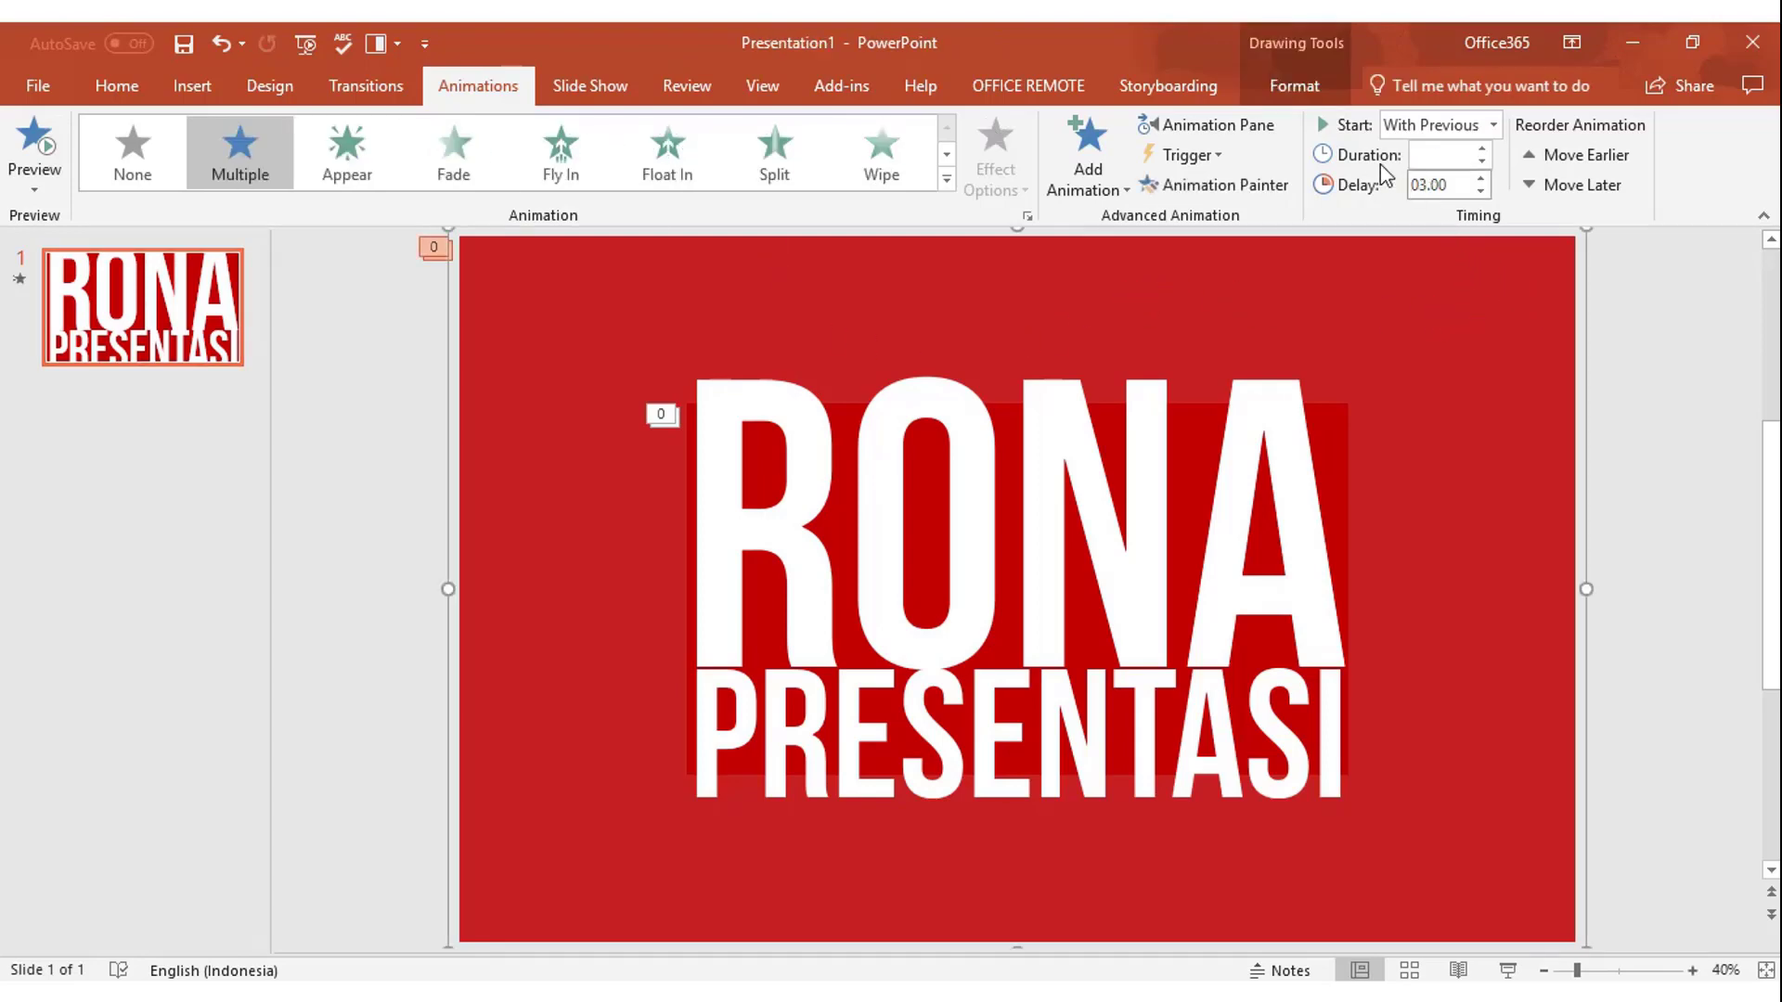
{"action": "left_click", "coordinate": [1293, 85]}
{"action": "left_click", "coordinate": [1294, 185]}
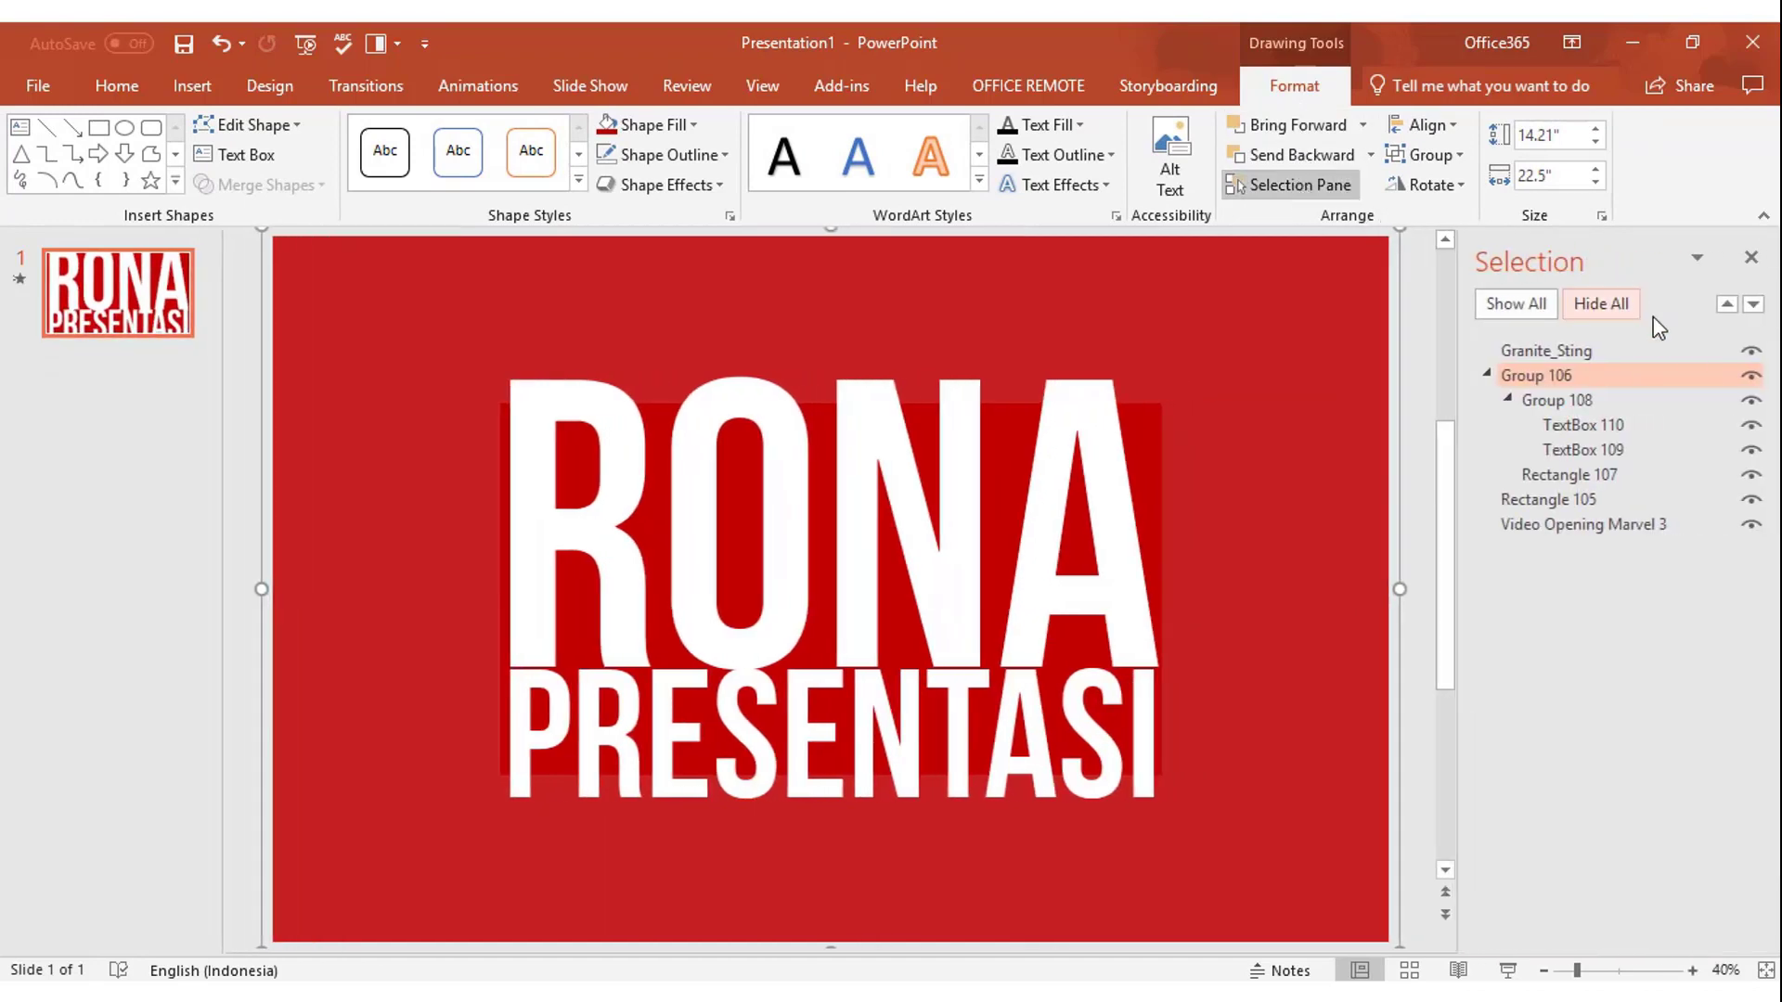
{"action": "left_click", "coordinate": [1624, 302]}
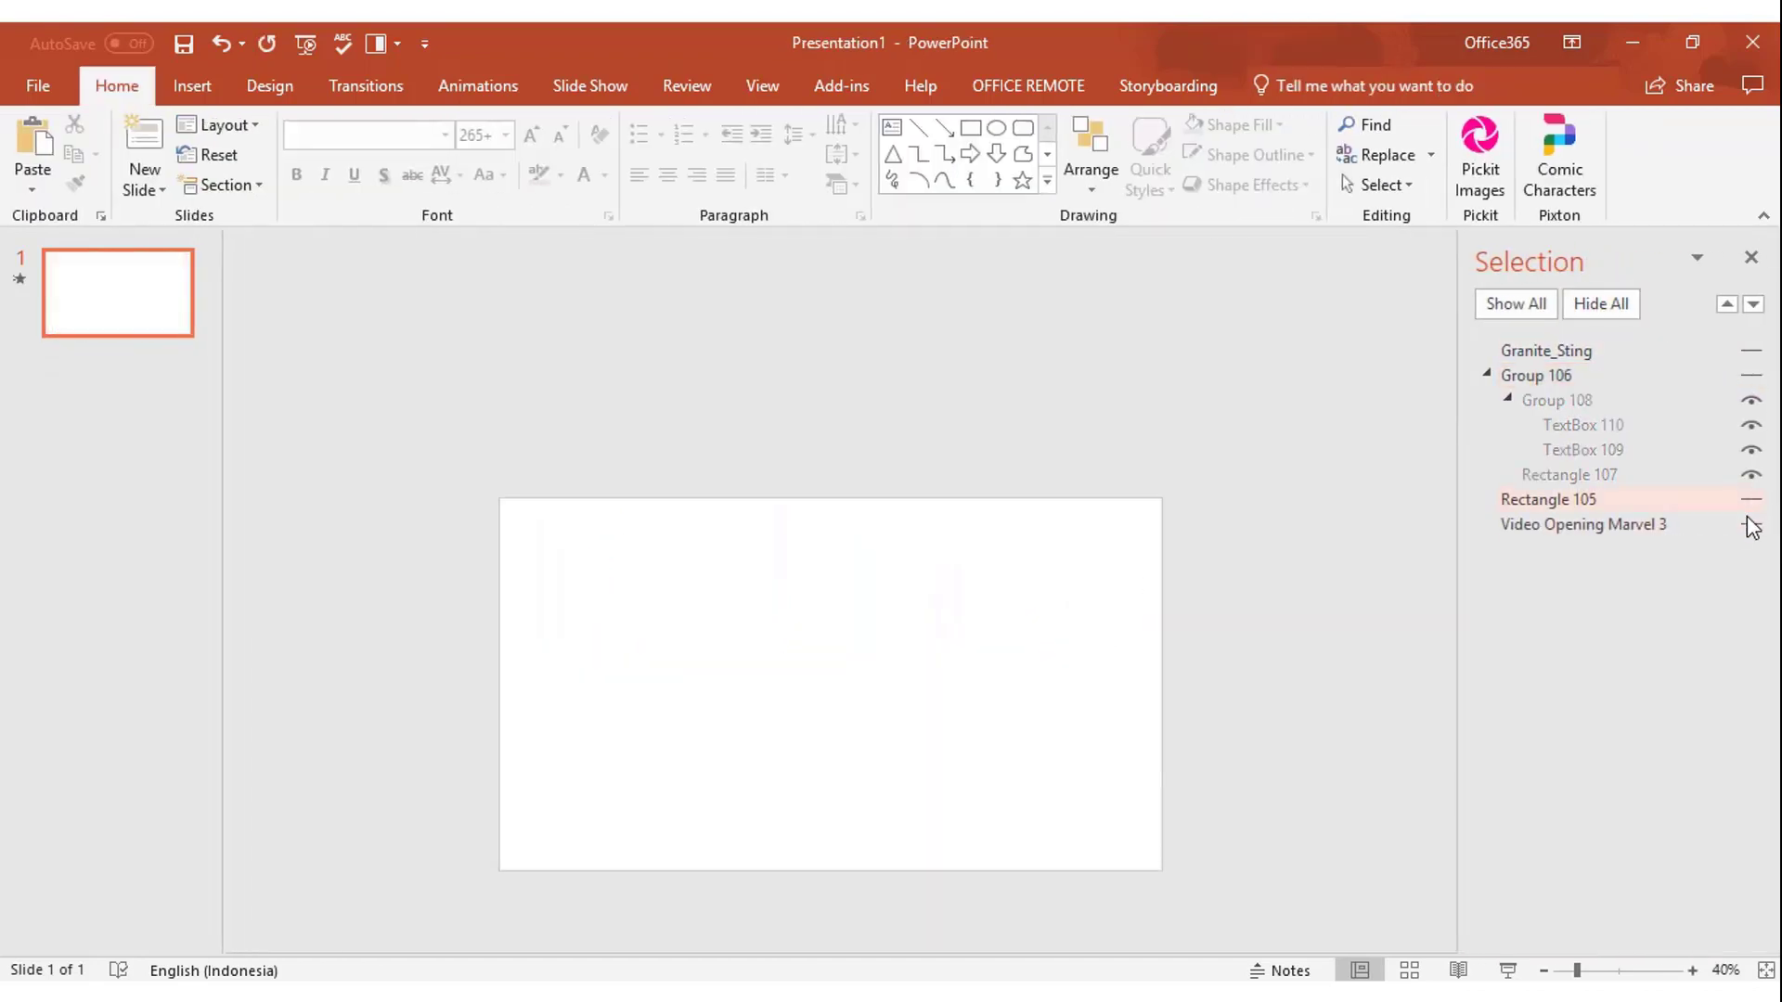
{"action": "left_click", "coordinate": [921, 629]}
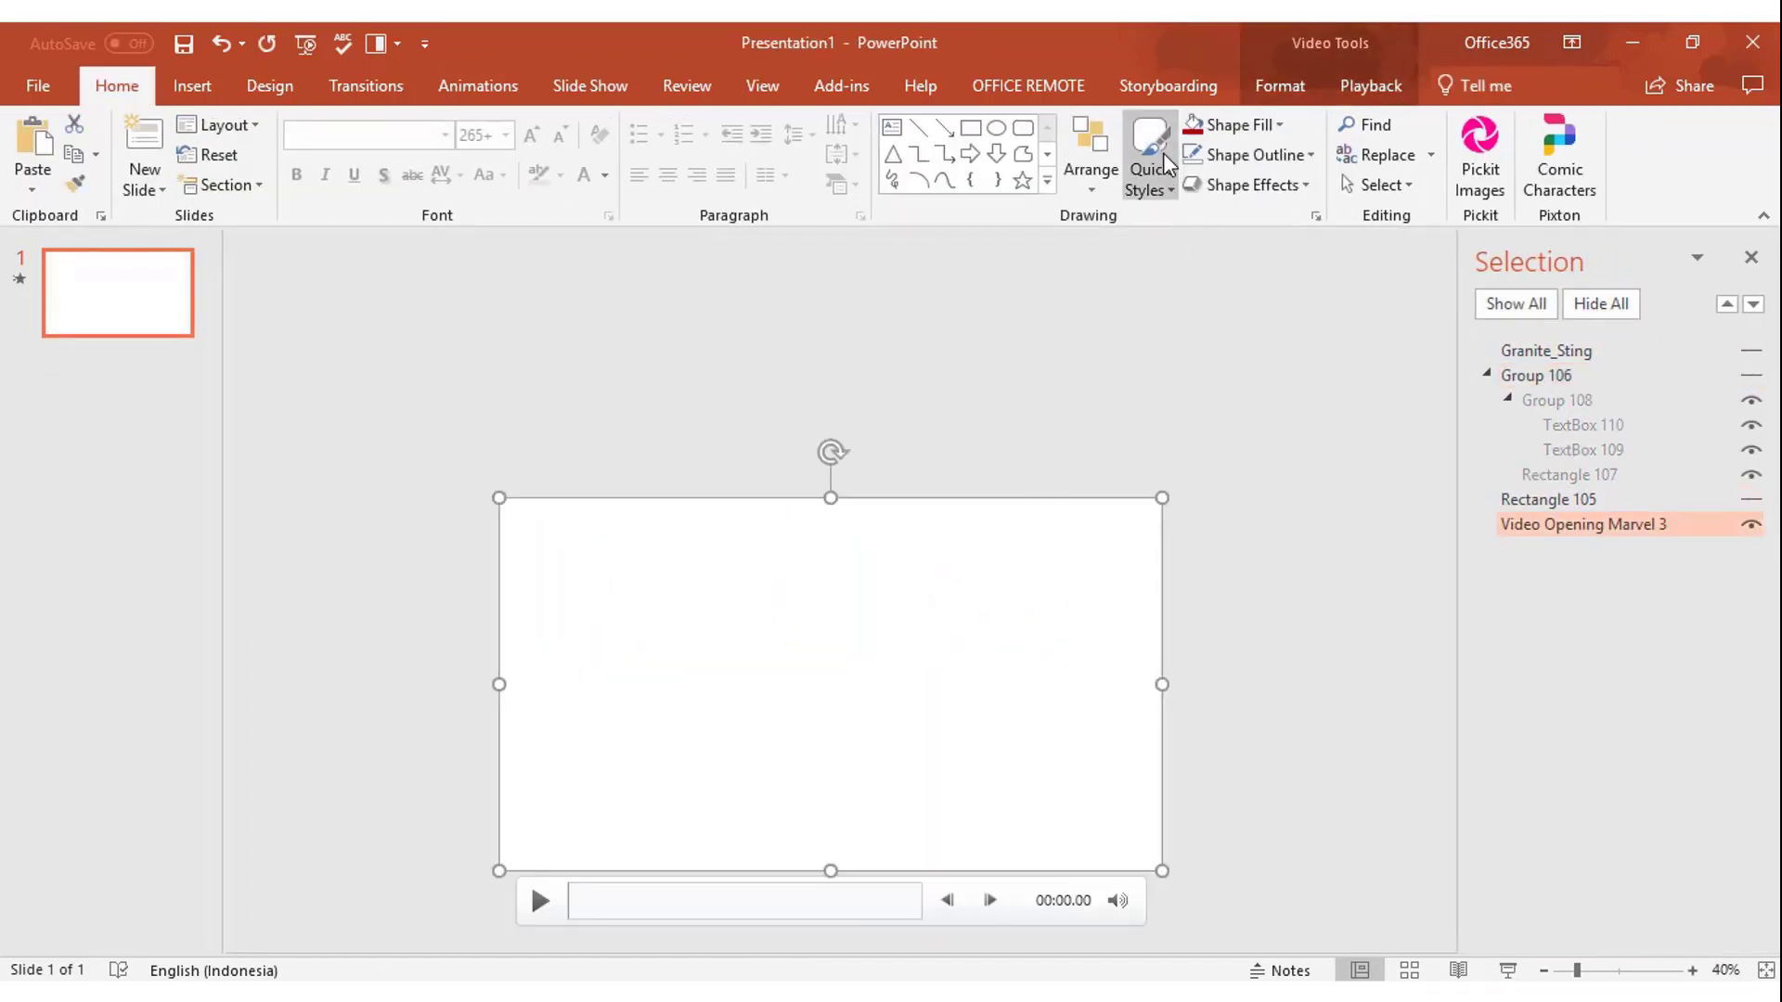
{"action": "left_click", "coordinate": [1367, 93]}
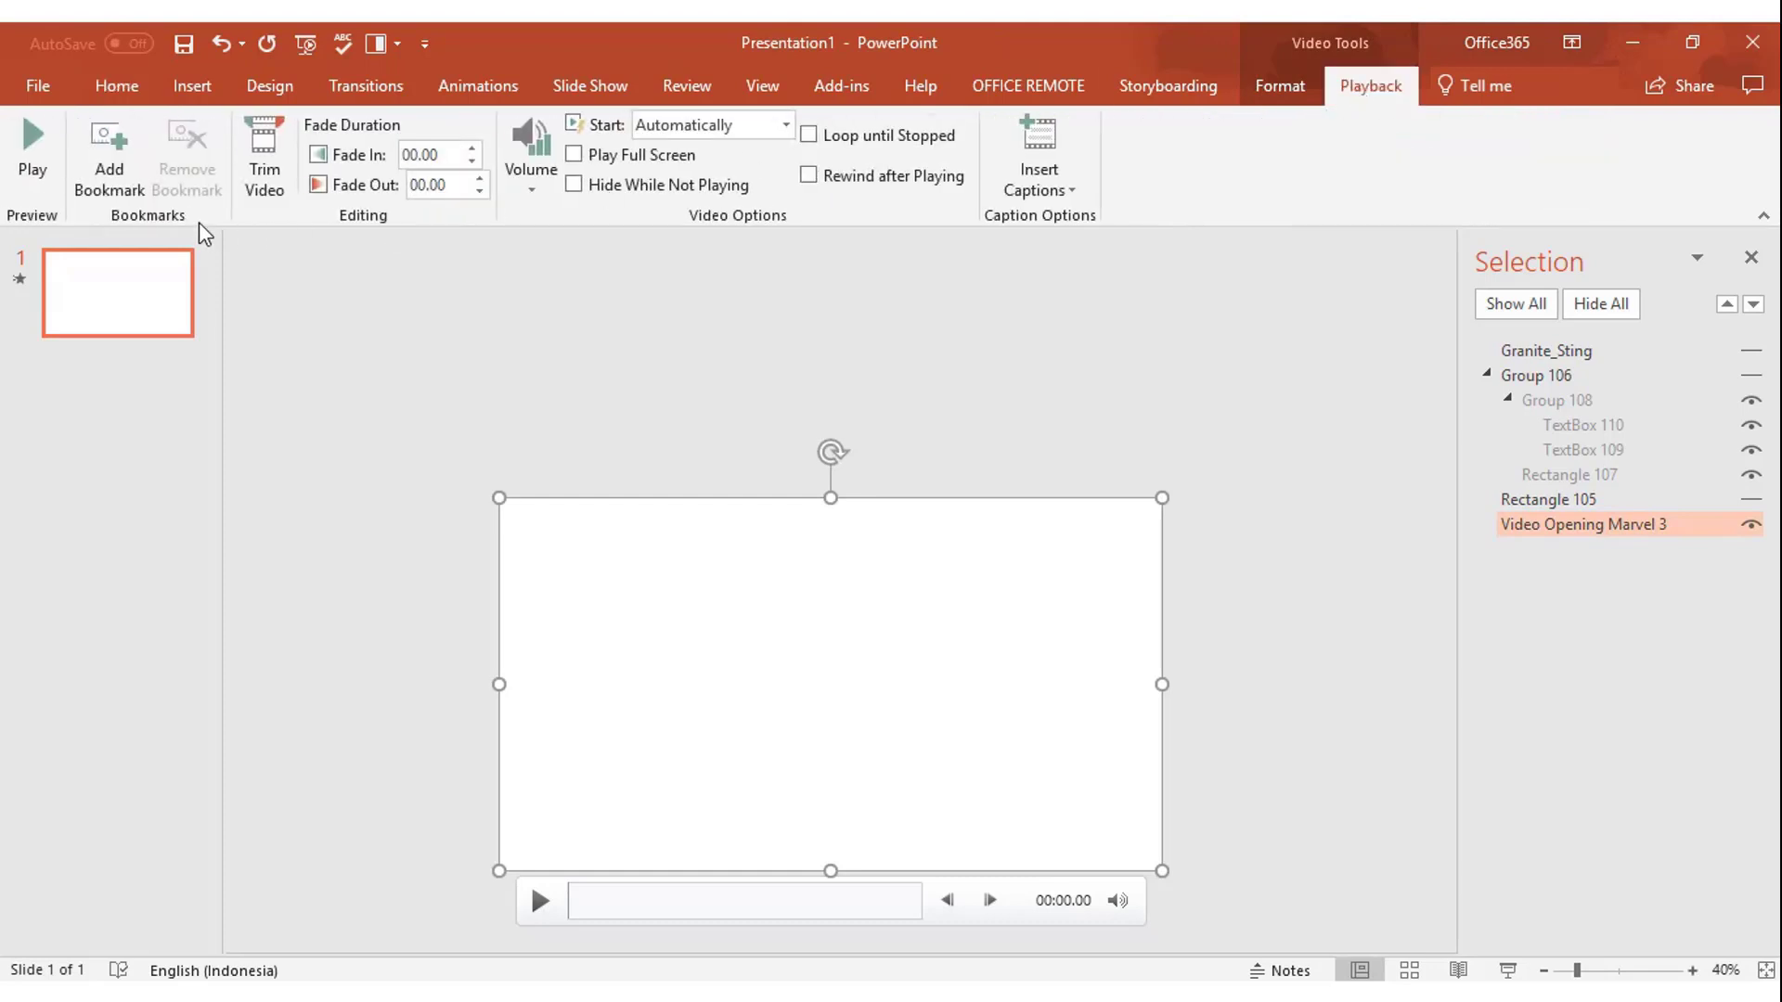
Step: Trim Video Opening Marvel 3 with an End Time of 00:06.000
{"action": "left_click", "coordinate": [264, 157]}
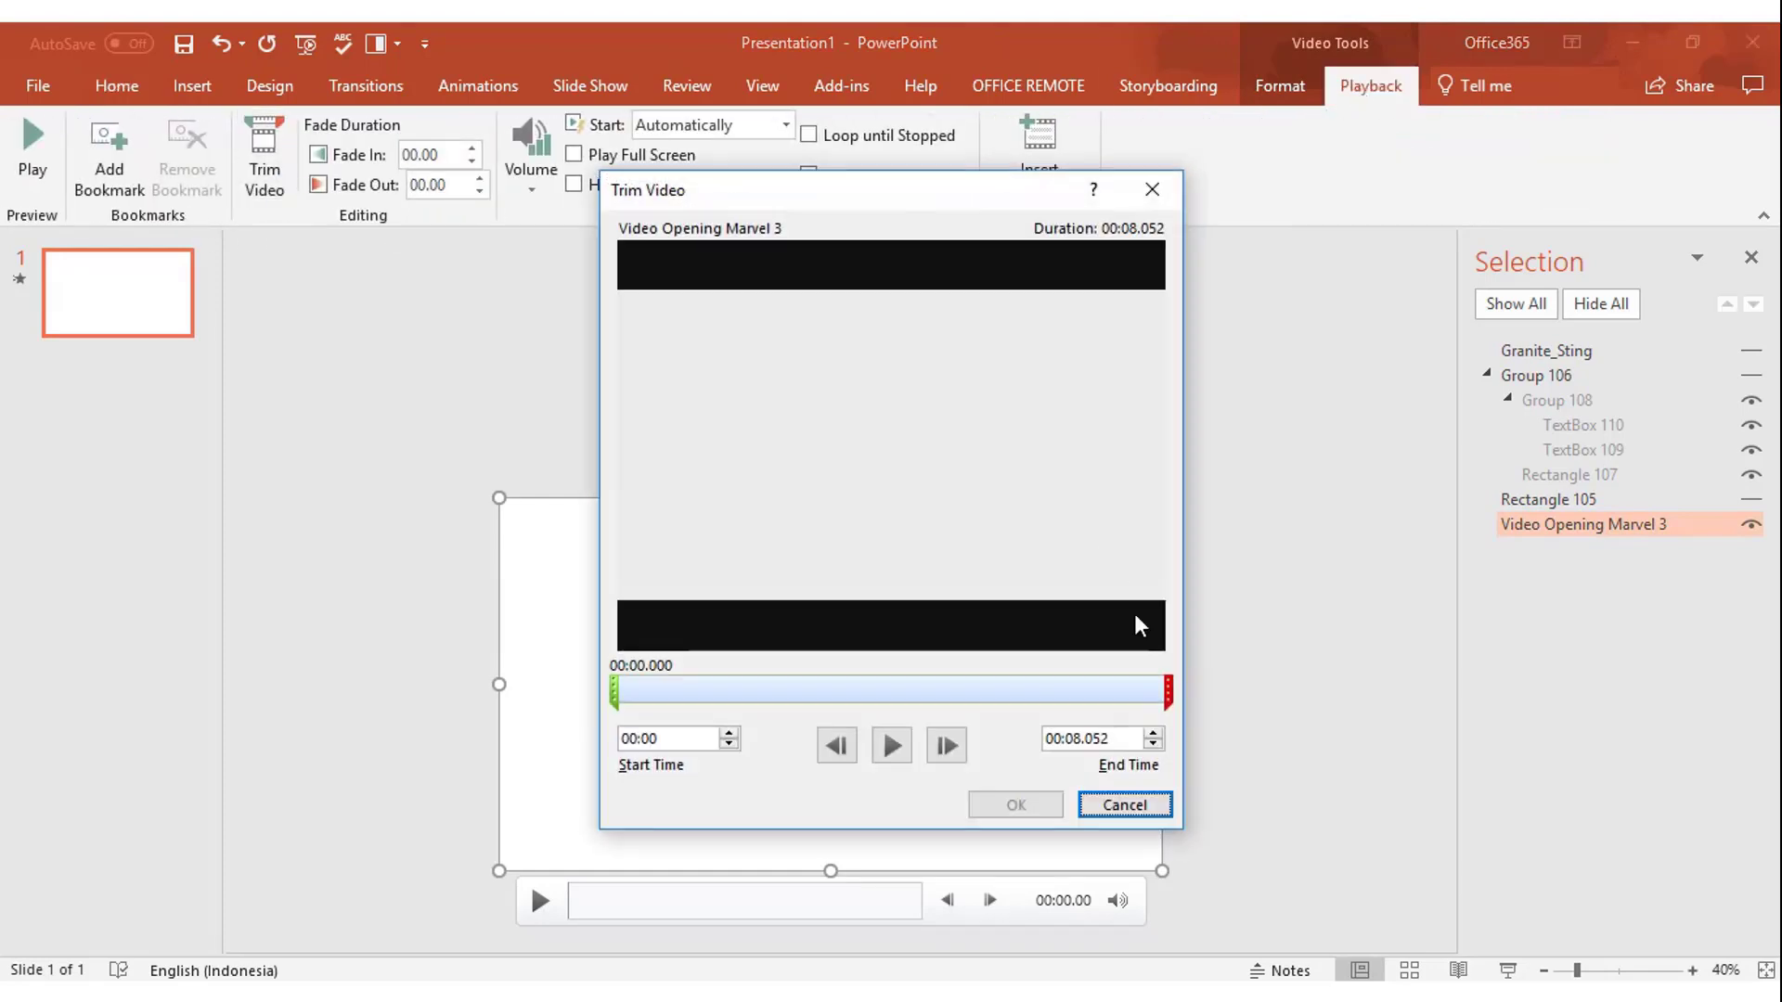
{"action": "left_click", "coordinate": [1153, 745]}
{"action": "left_click", "coordinate": [1153, 745]}
{"action": "left_click", "coordinate": [1154, 745]}
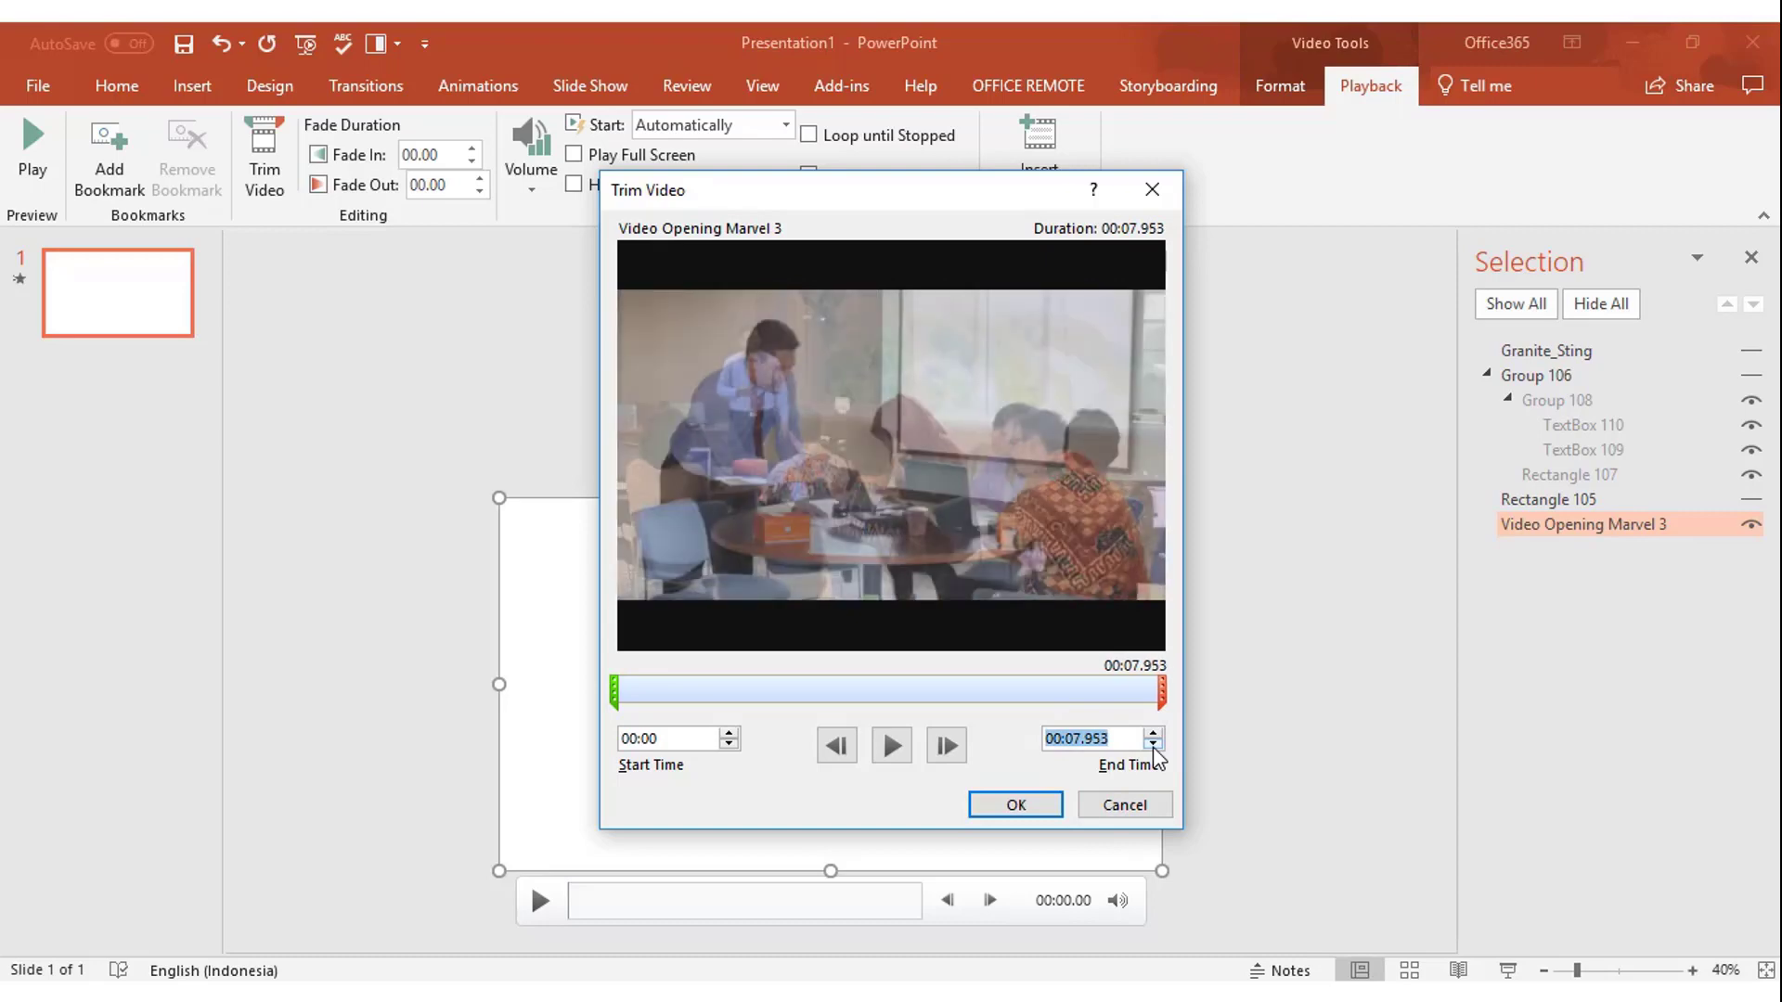
{"action": "left_click", "coordinate": [1154, 745]}
{"action": "type", "text": "00:06.9"}
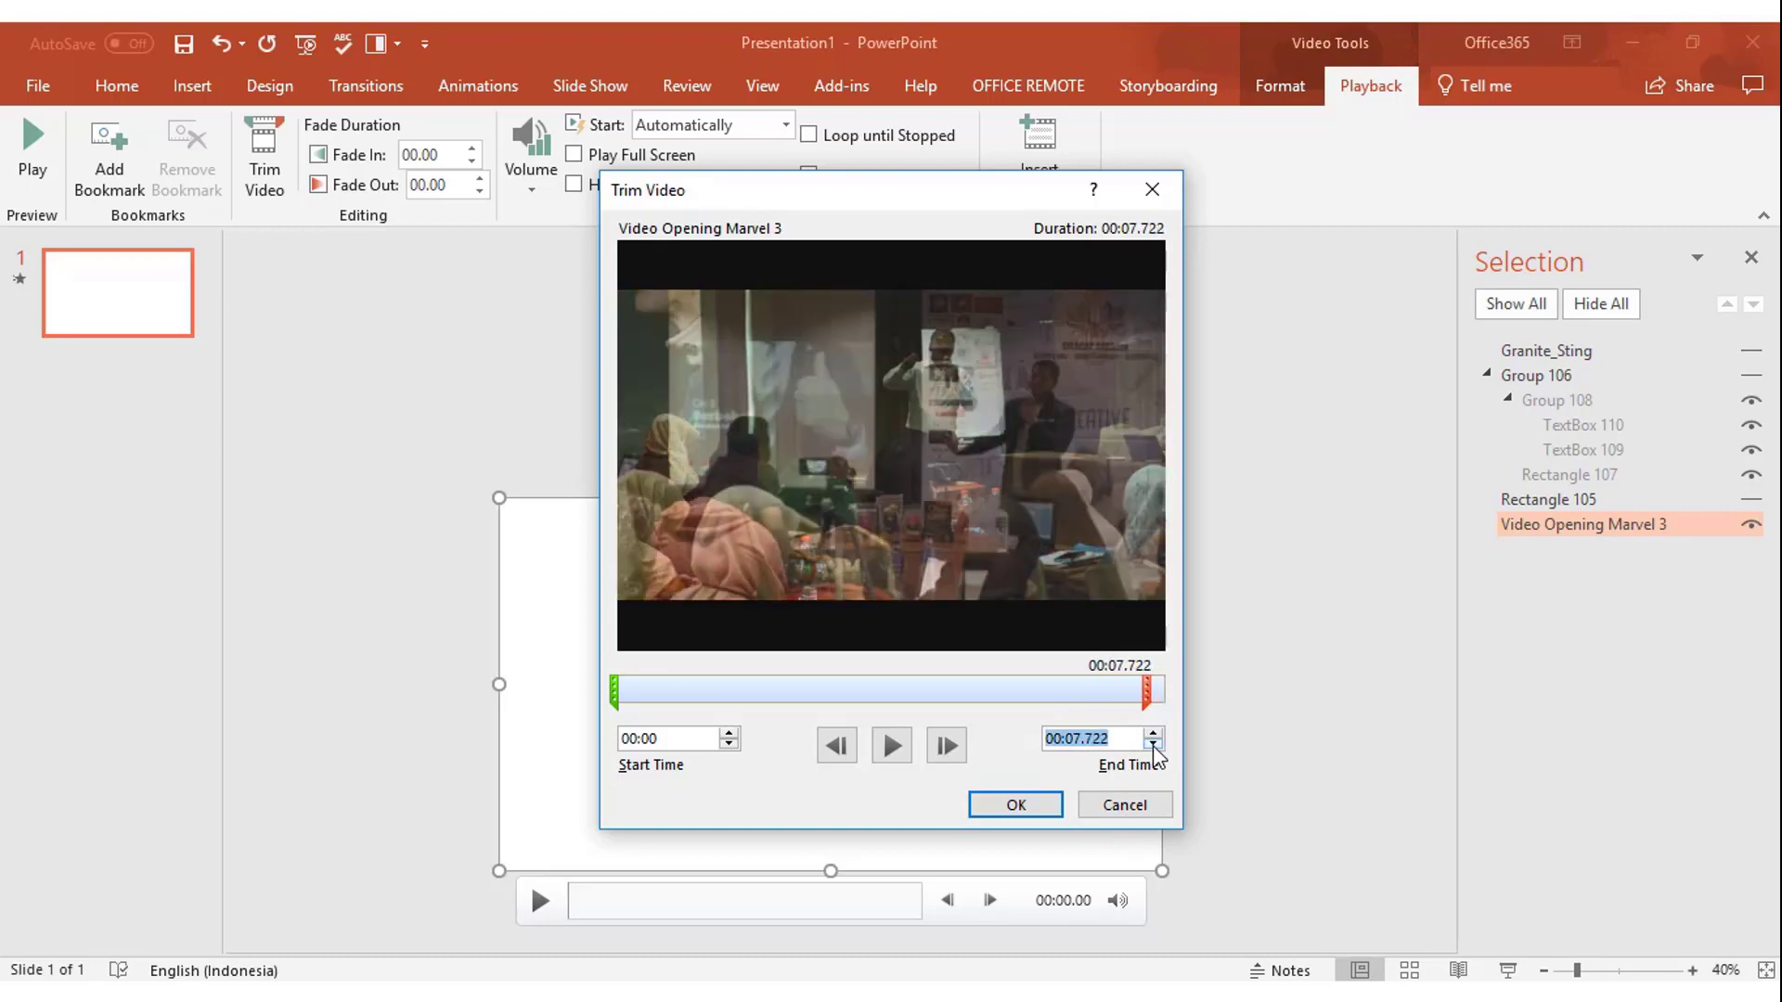
{"action": "key", "text": "BackSpace"}
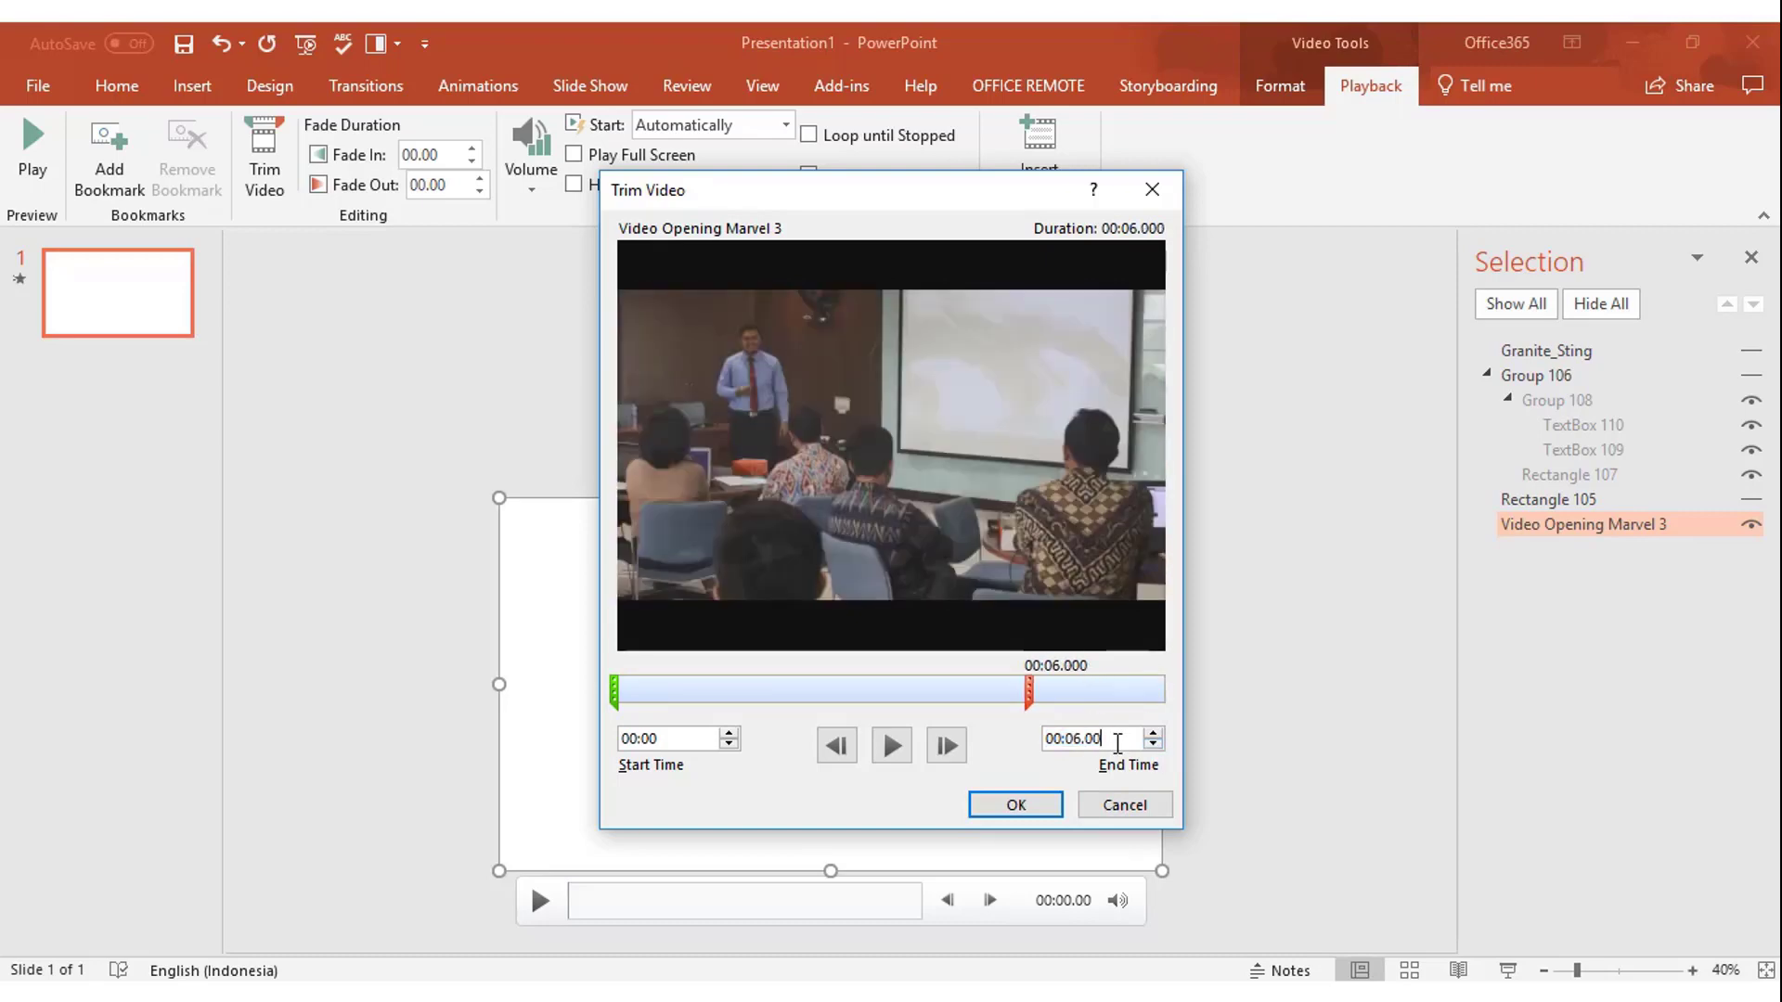
{"action": "left_click", "coordinate": [1047, 796]}
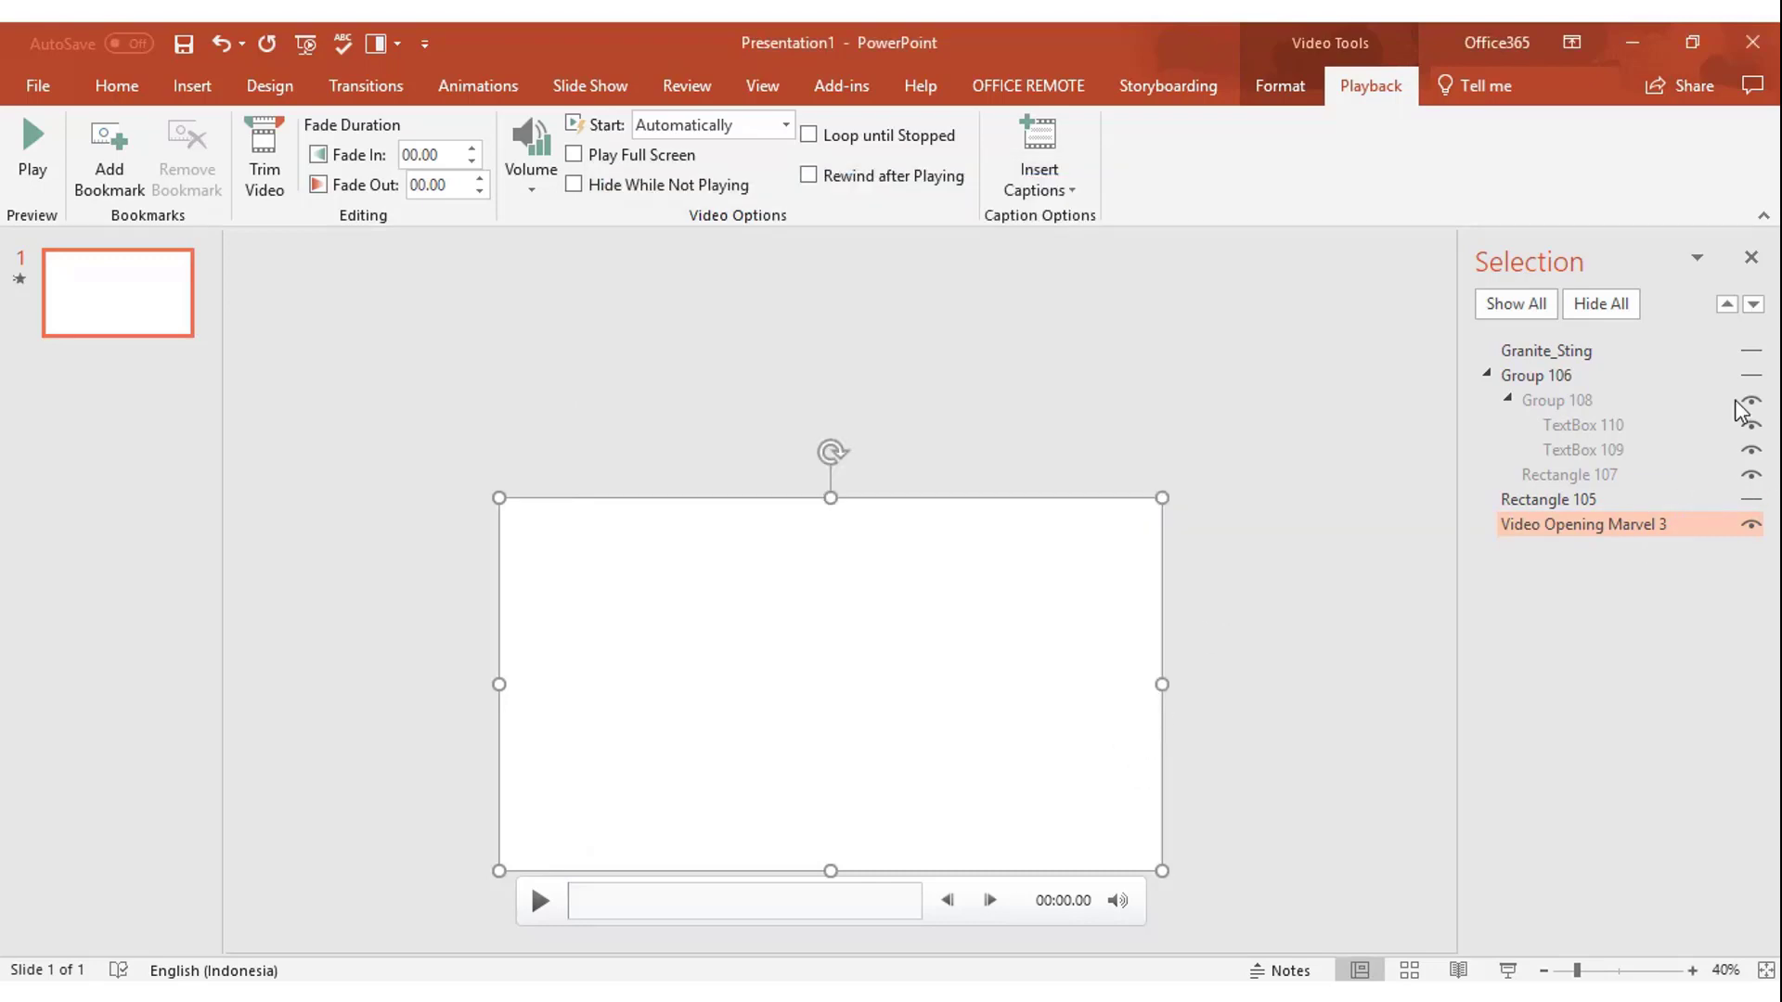
Step: Show all the hidden slide objects again, close the selection list, and deselect the video
{"action": "left_click", "coordinate": [1543, 307]}
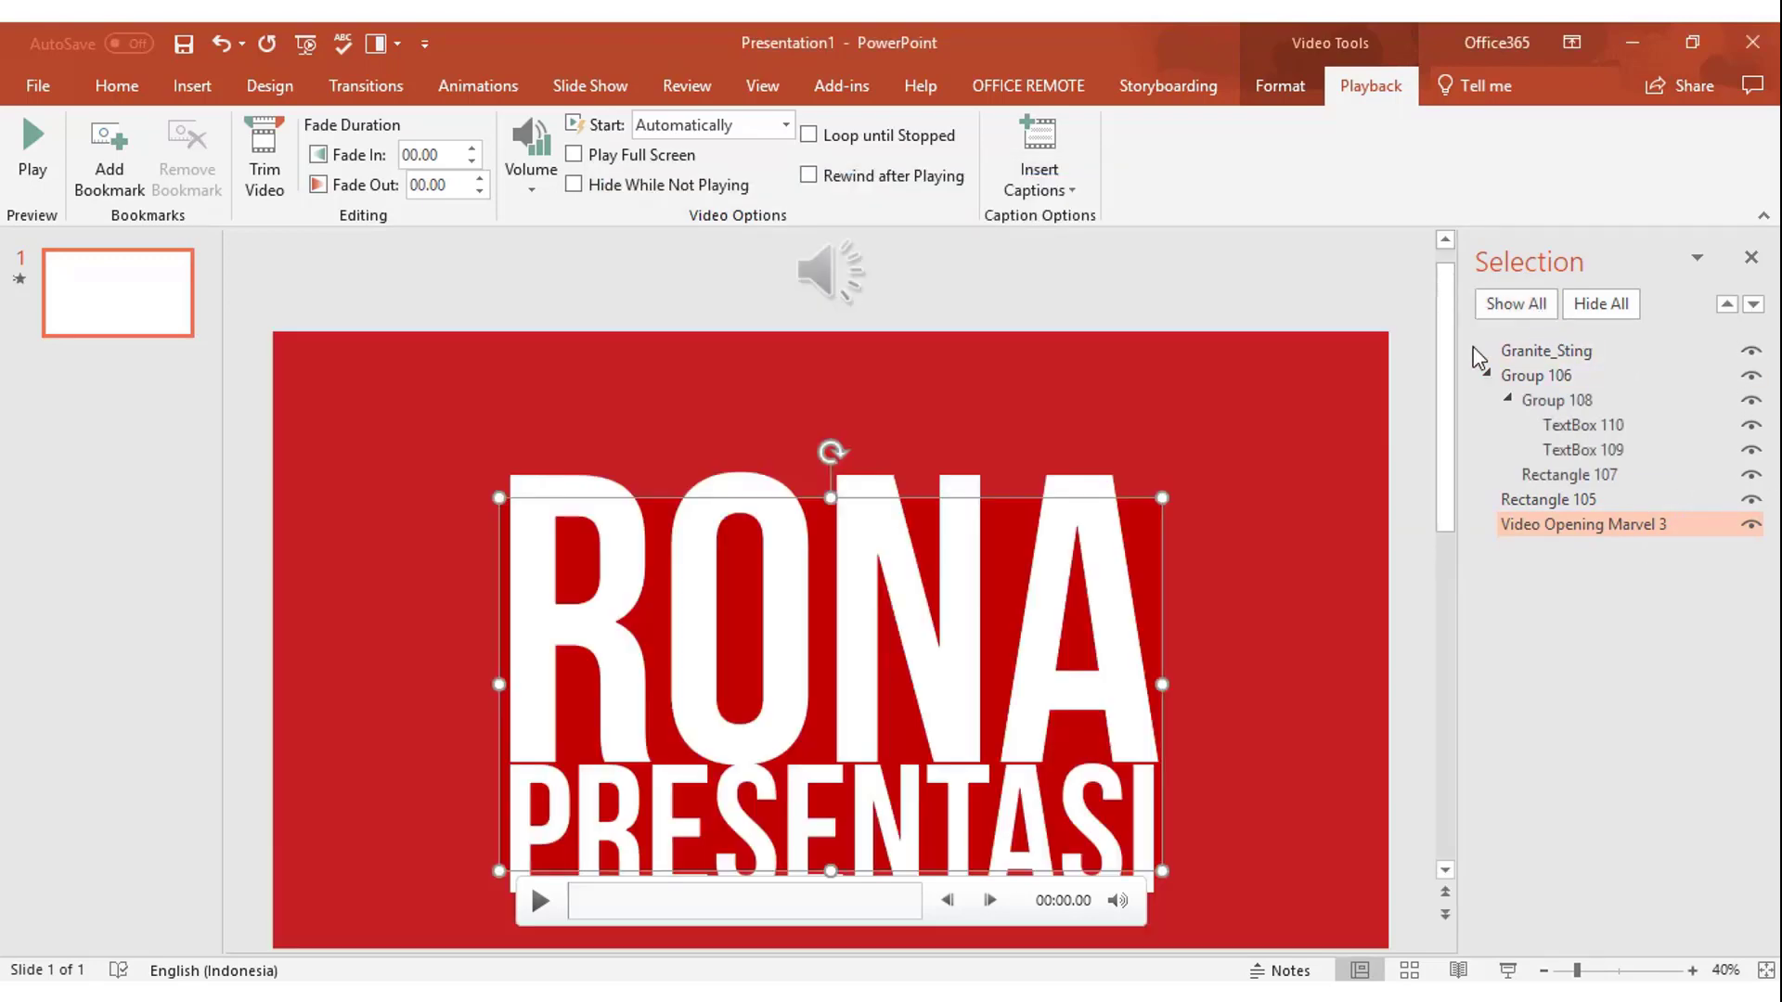
{"action": "left_click", "coordinate": [1751, 260]}
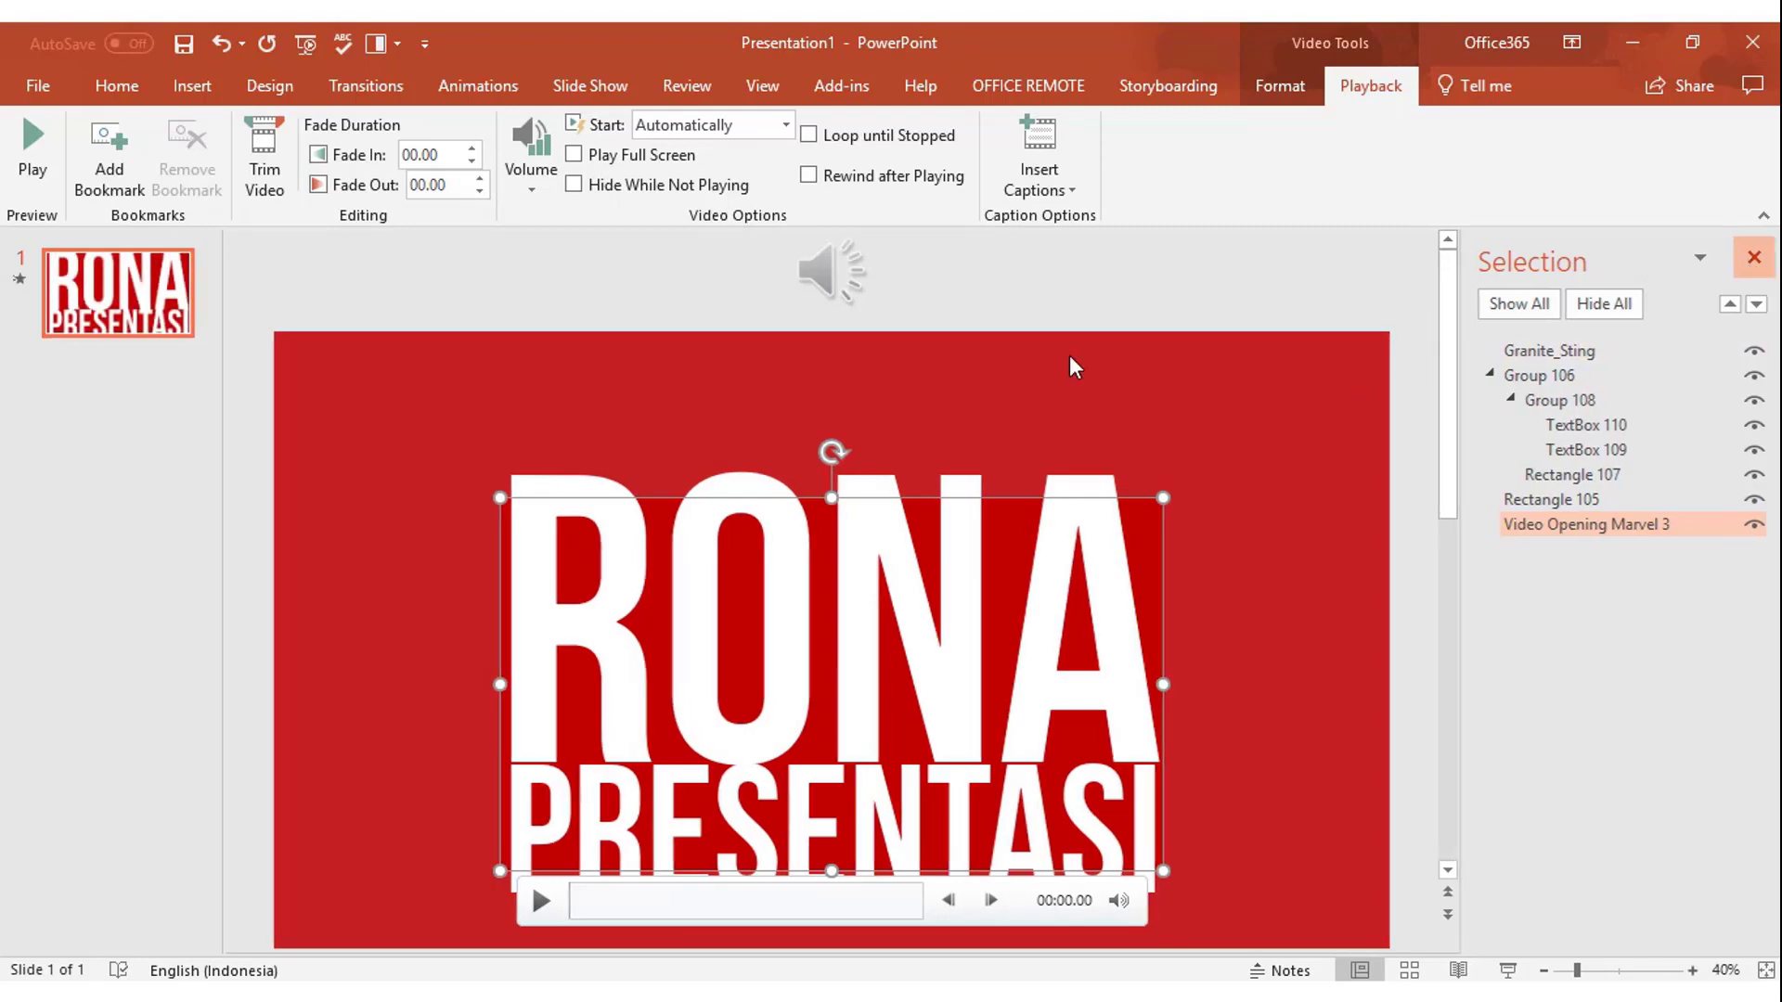
{"action": "left_click", "coordinate": [19, 279]}
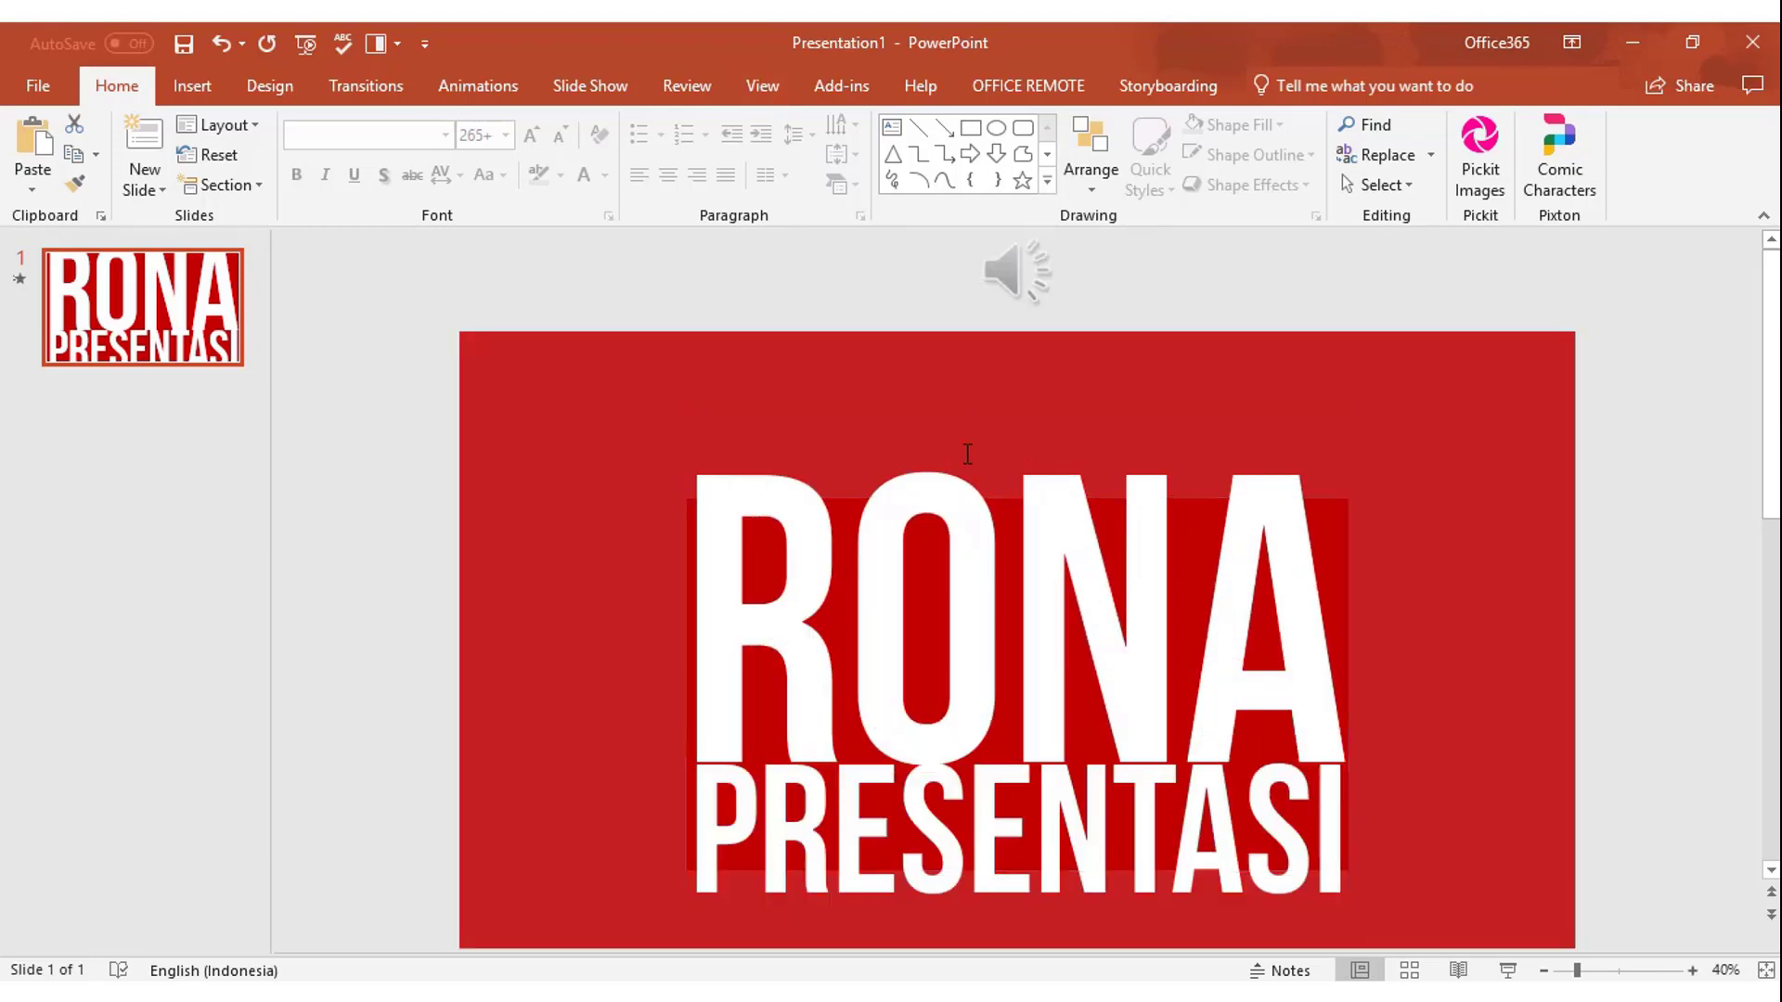
Step: Select the red background, zoom the slide out to 30%, and switch to Animations
{"action": "left_click", "coordinate": [990, 381]}
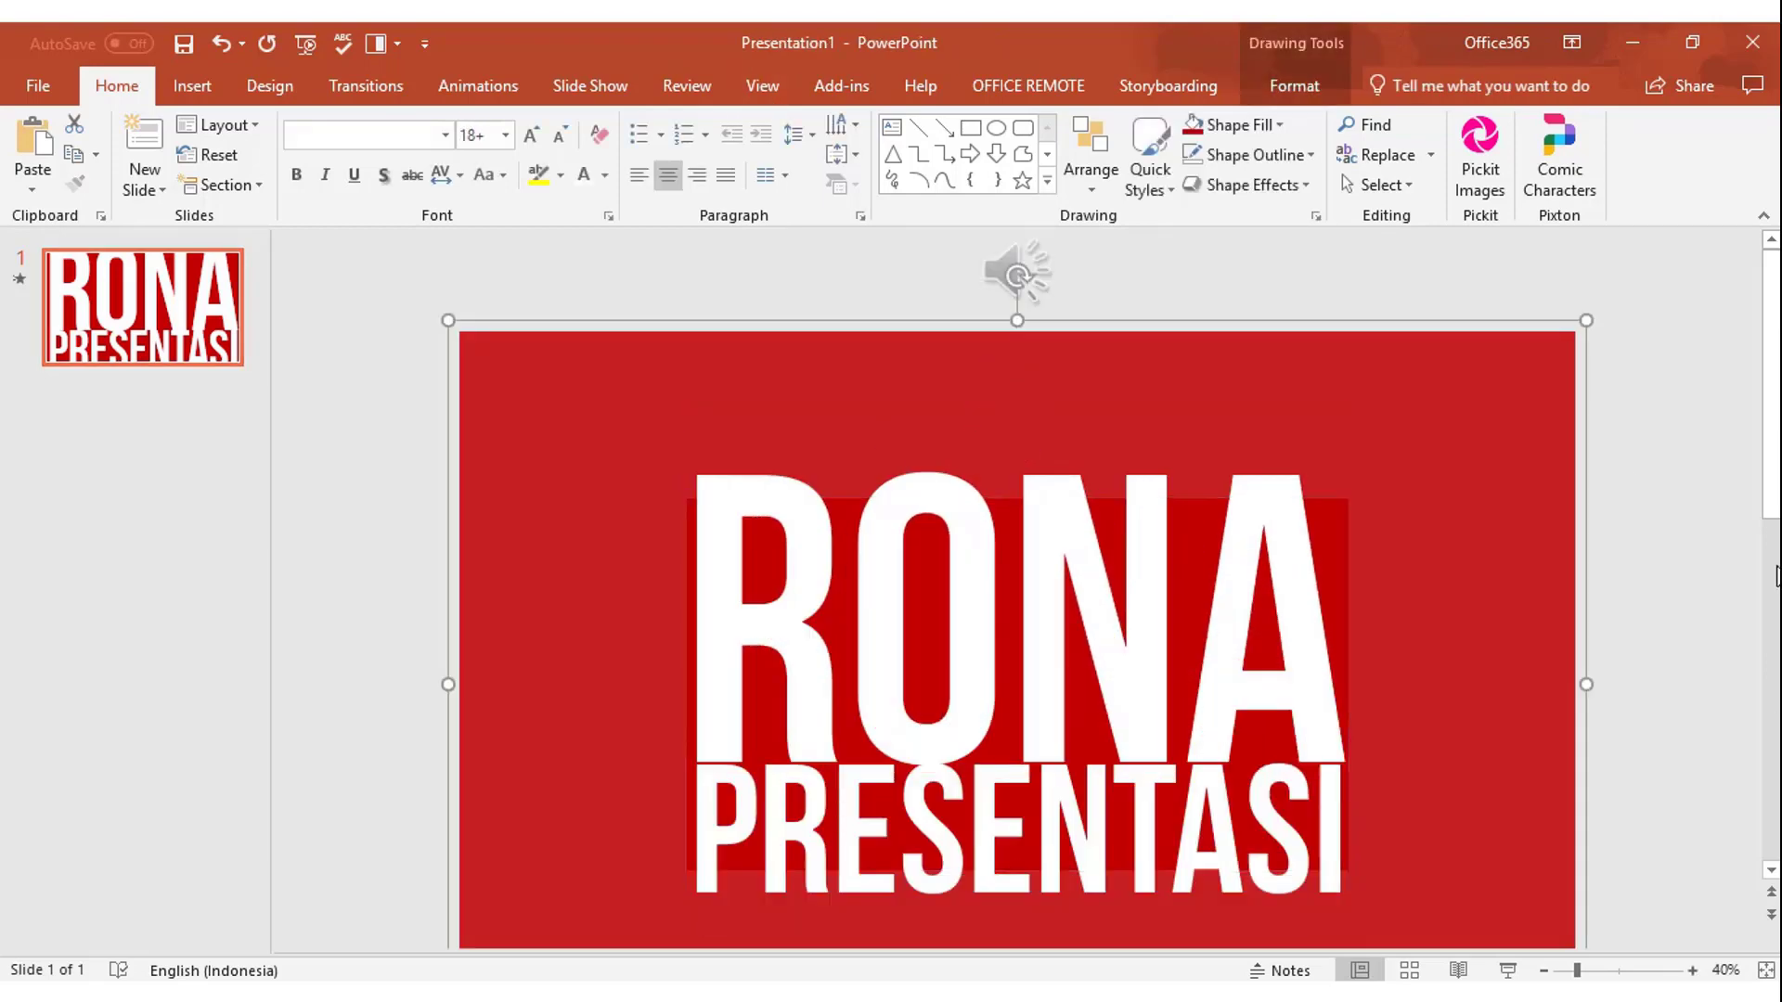
{"action": "left_click", "coordinate": [1544, 970]}
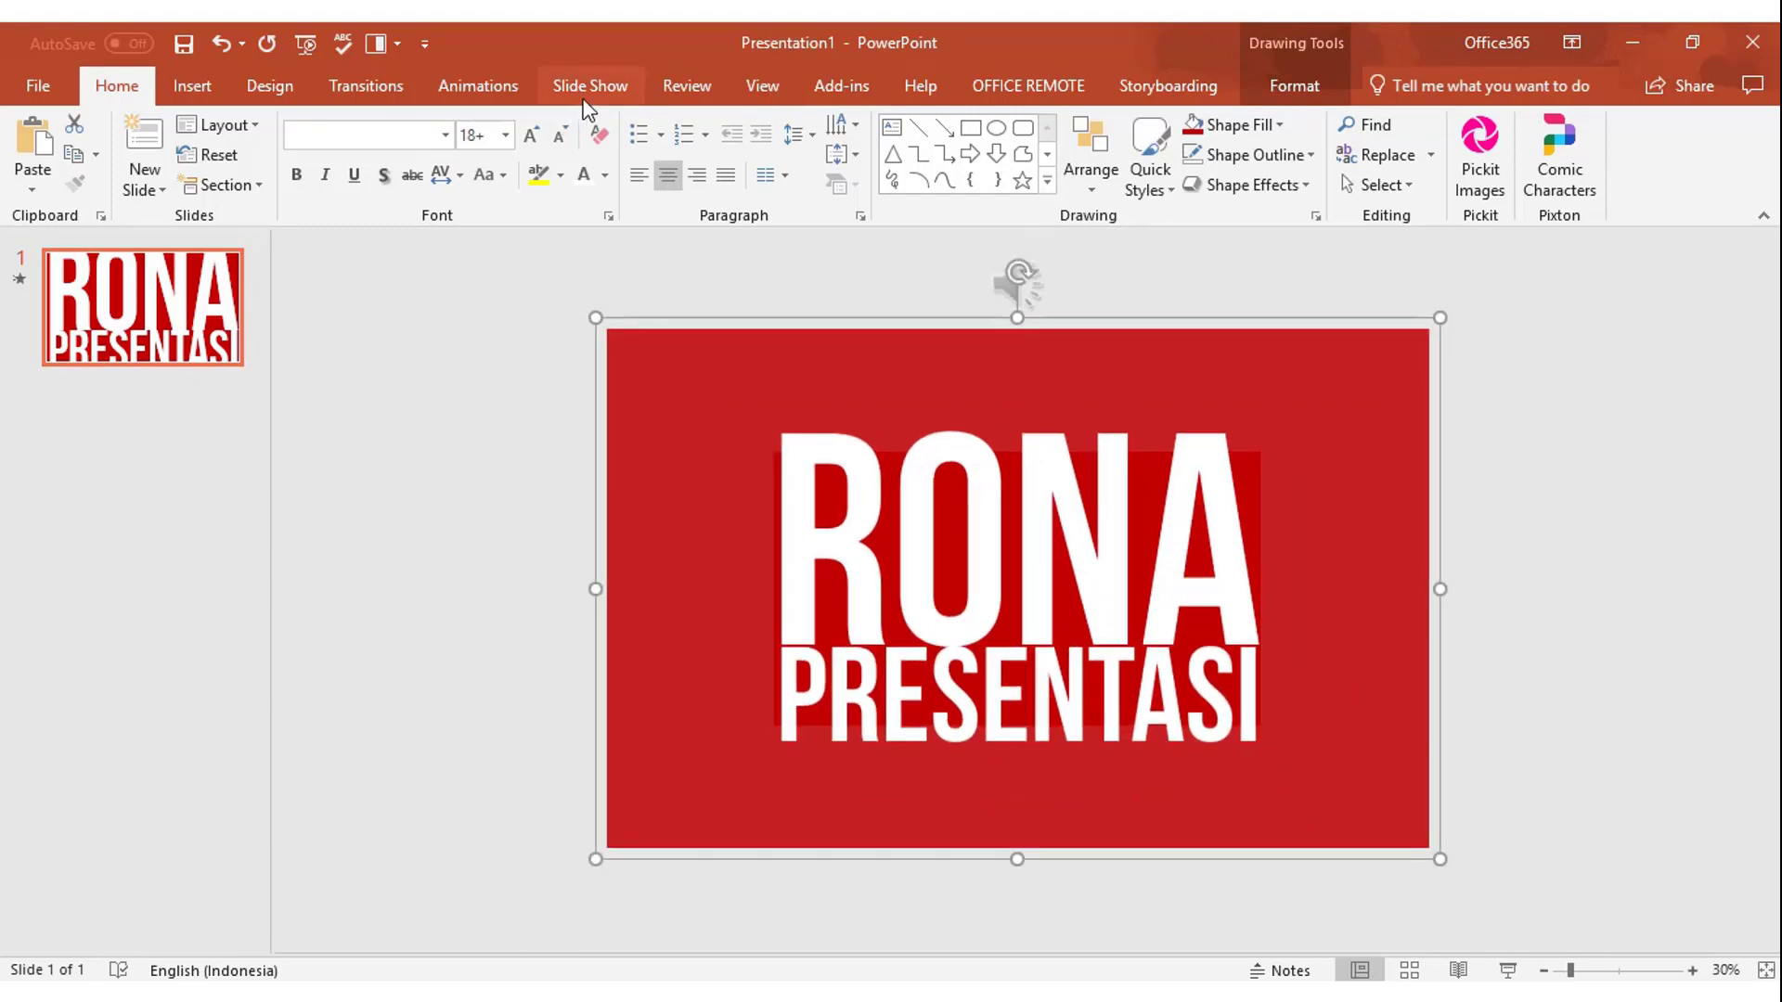
{"action": "left_click", "coordinate": [478, 85]}
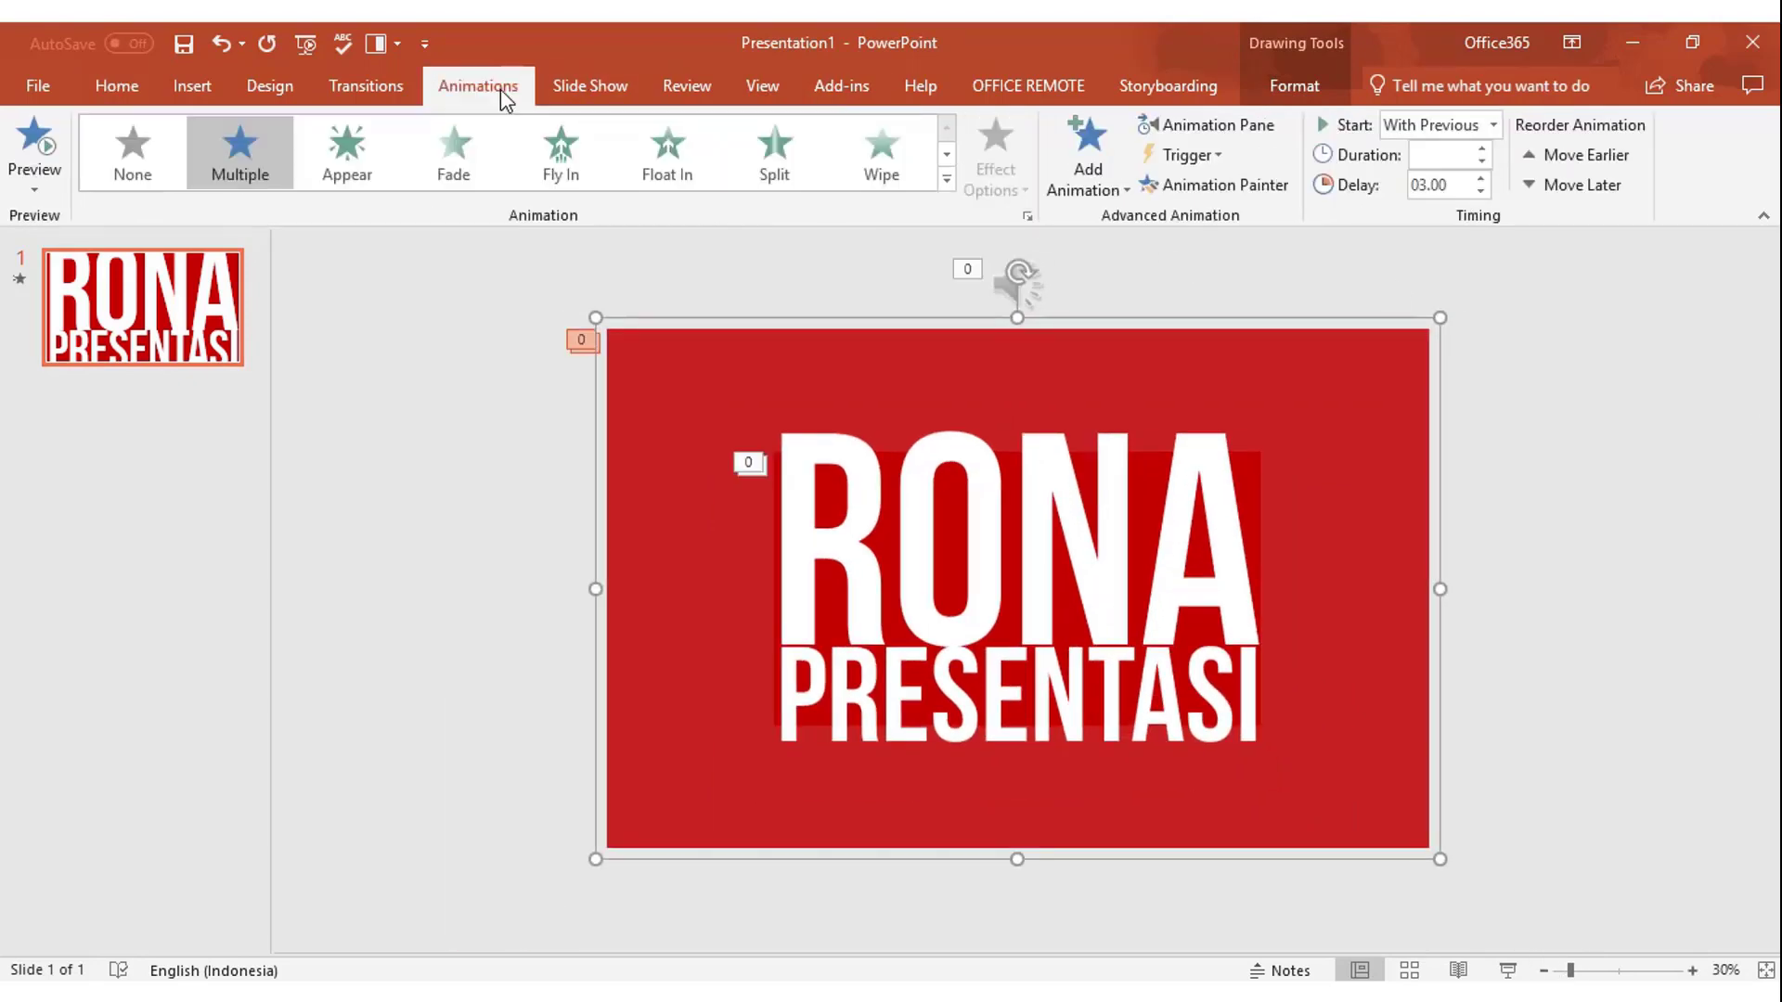
Step: In the Animation Pane, shorten Group 106's animation, start Rectangle 105's fade earlier, and preview
{"action": "left_click", "coordinate": [1269, 128]}
{"action": "left_click_drag", "start_coordinate": [1539, 458], "coordinate": [1562, 458]}
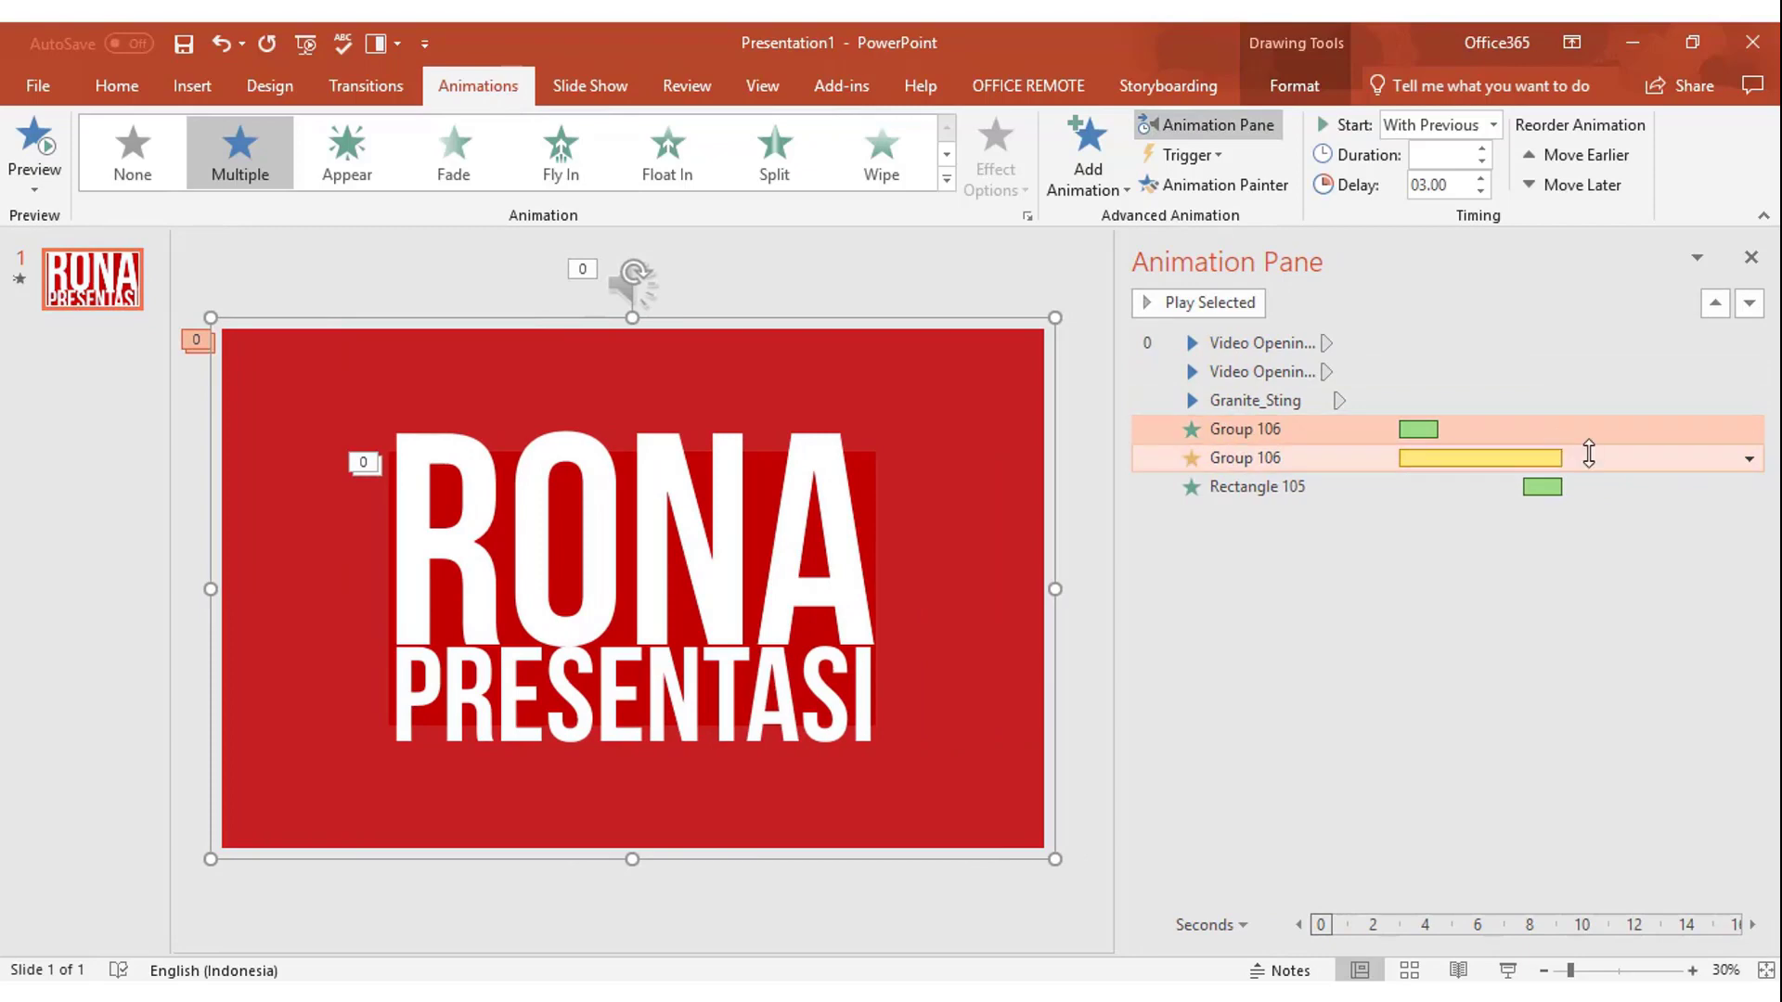
{"action": "left_click", "coordinate": [1480, 164]}
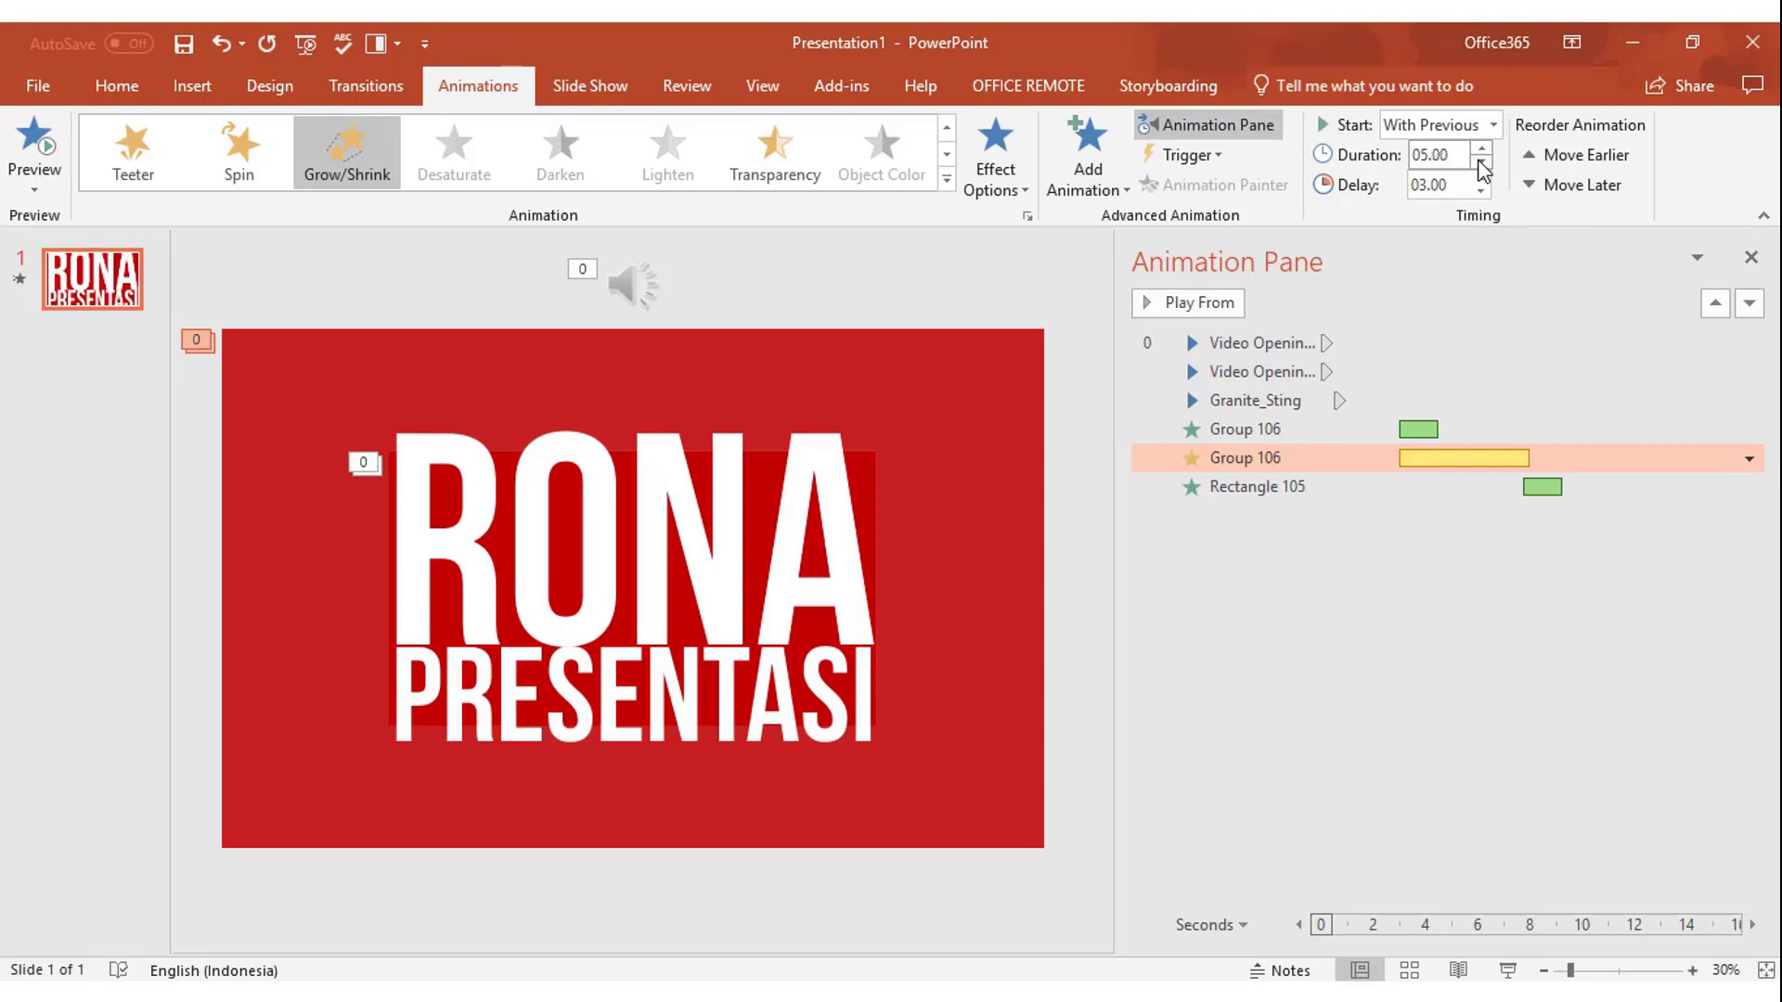
{"action": "left_click", "coordinate": [1590, 492]}
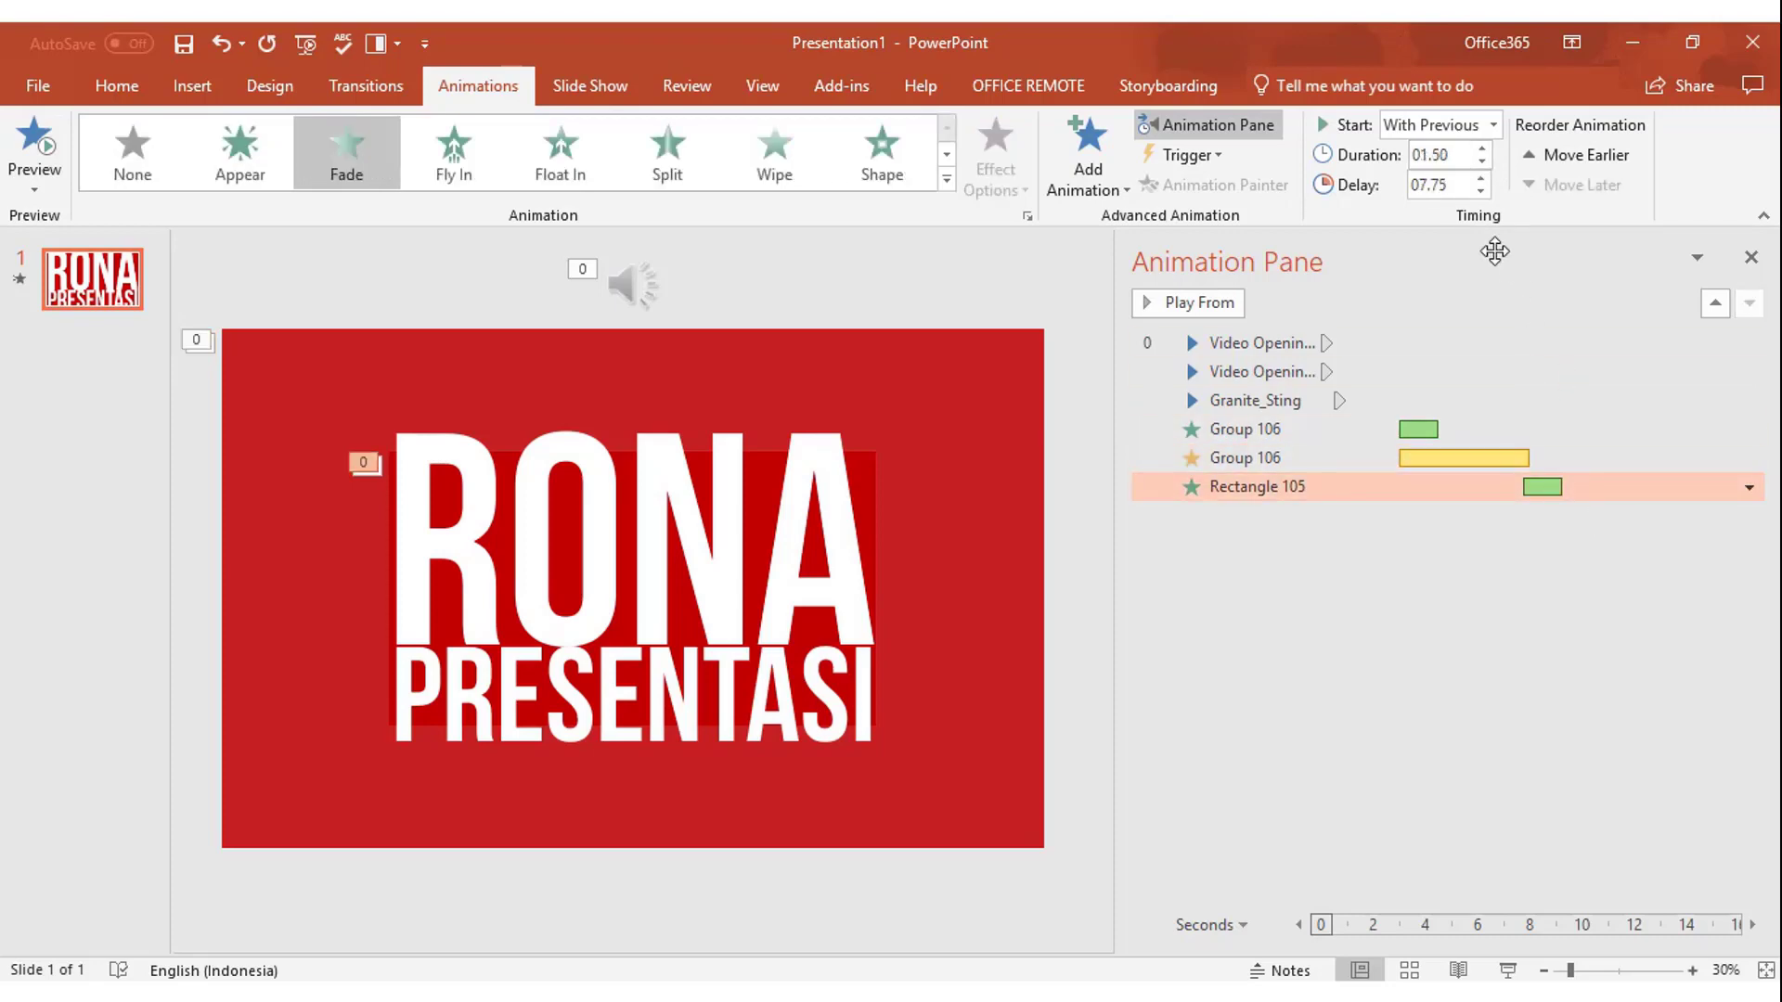
{"action": "left_click", "coordinate": [1481, 192]}
{"action": "left_click", "coordinate": [1481, 192]}
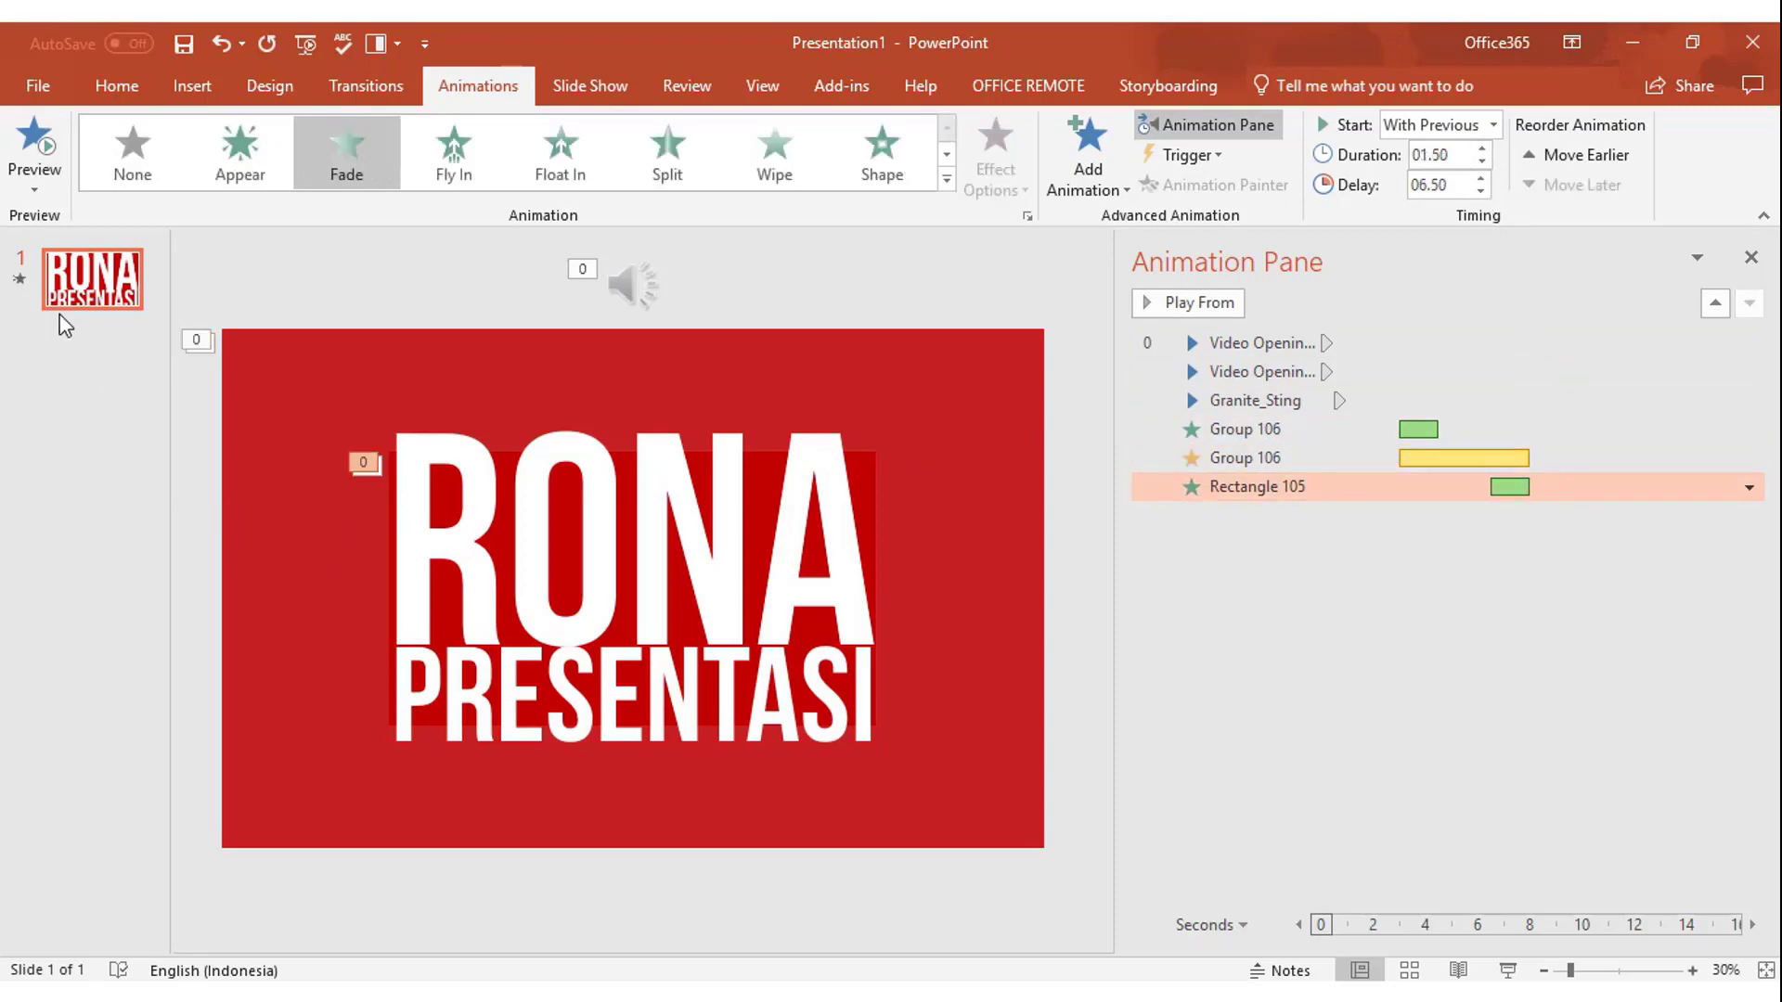
{"action": "left_click", "coordinate": [28, 283]}
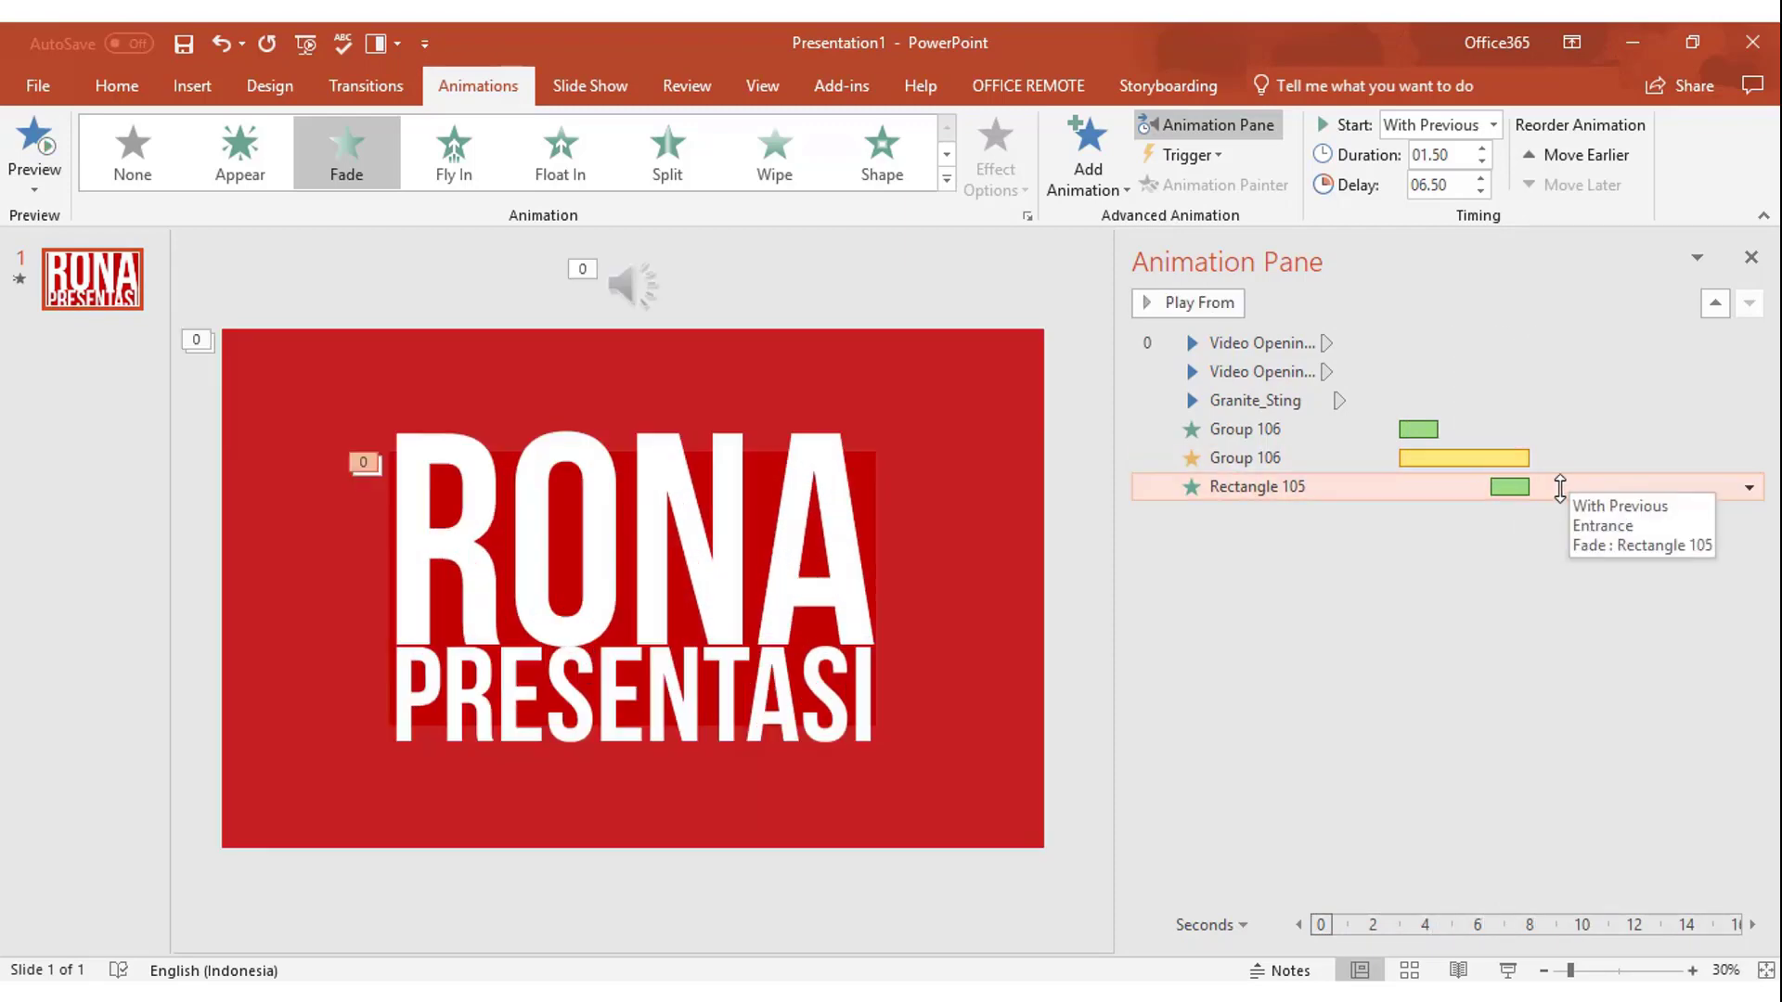
Step: Fine-tune the timings so Group 106's Grow/Shrink waits 03.50 s and lasts 05.25 s, then preview
{"action": "left_click", "coordinate": [1482, 179]}
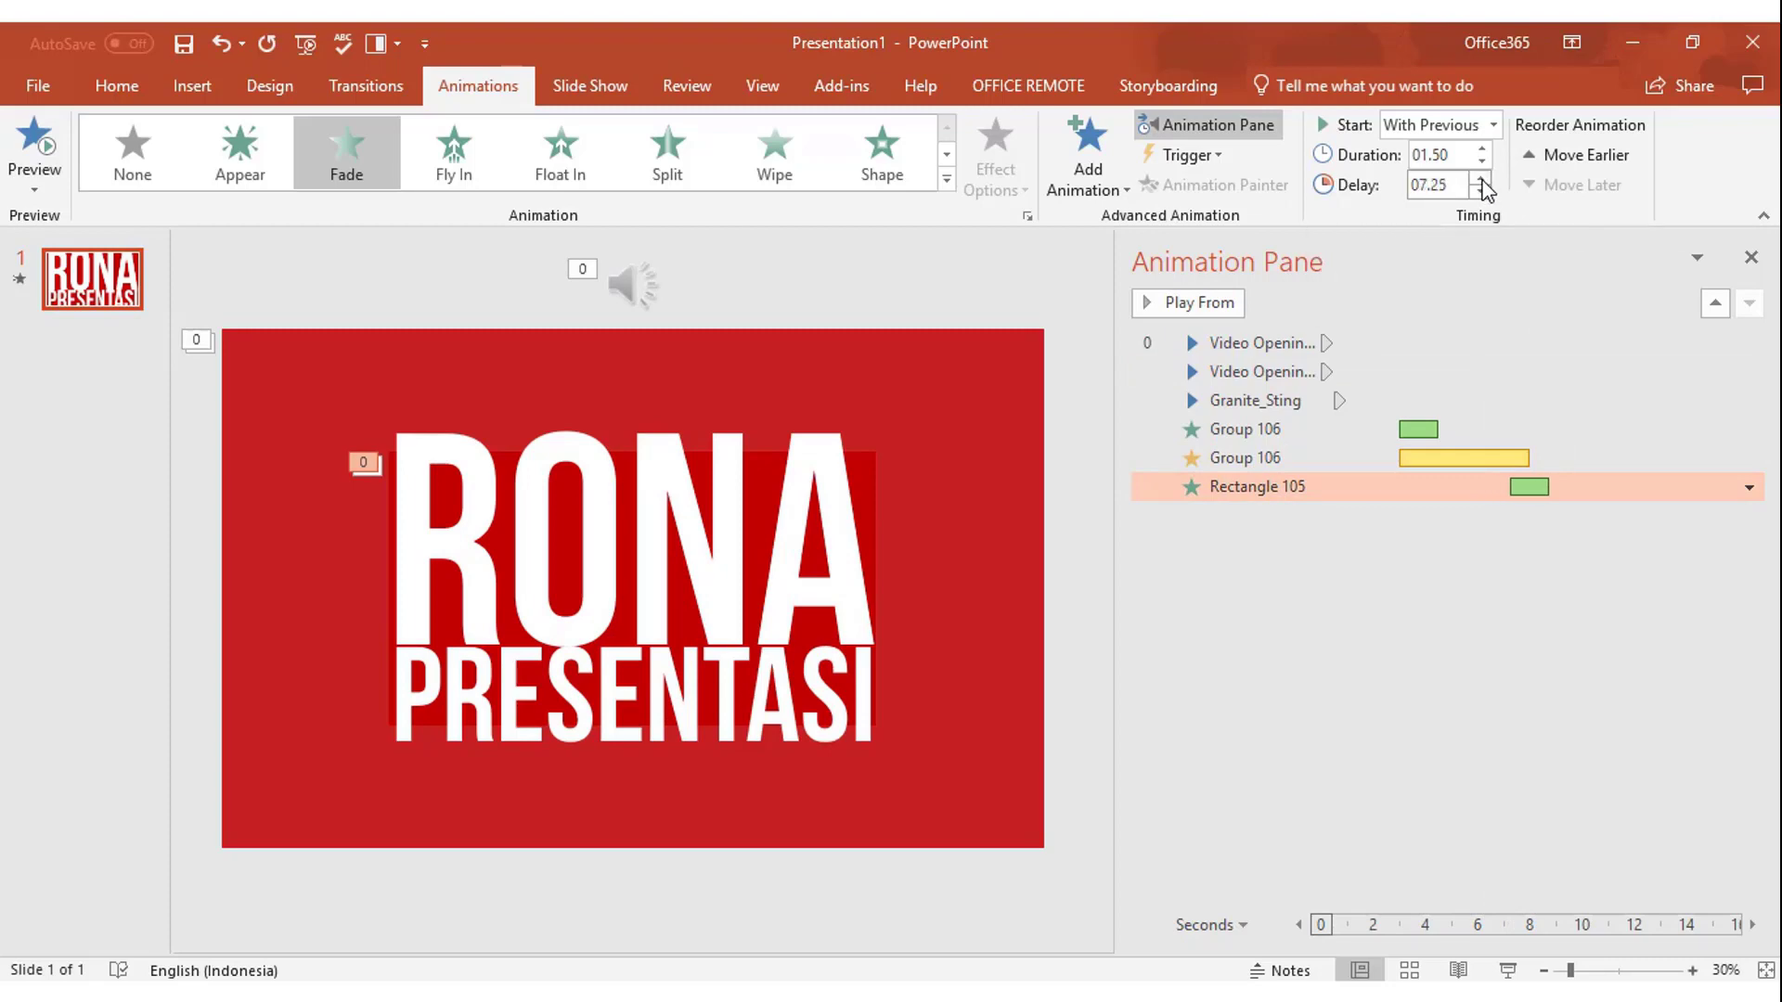
{"action": "left_click", "coordinate": [1529, 457]}
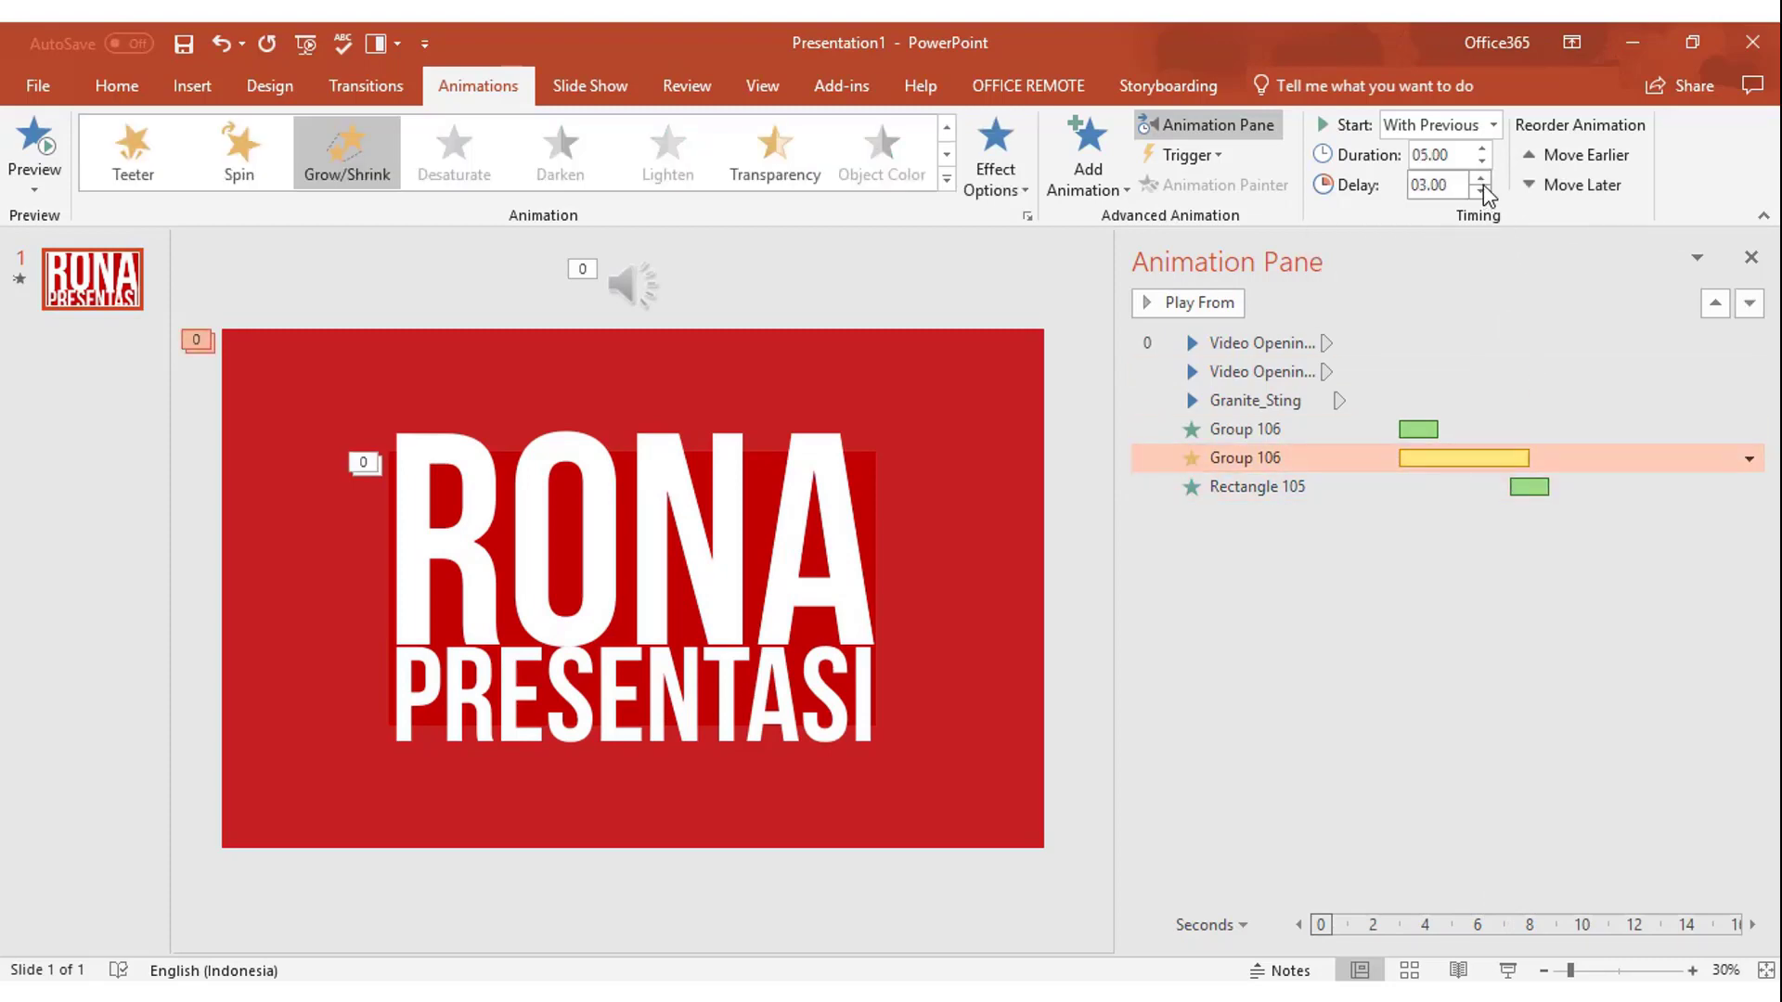
{"action": "left_click", "coordinate": [1483, 189]}
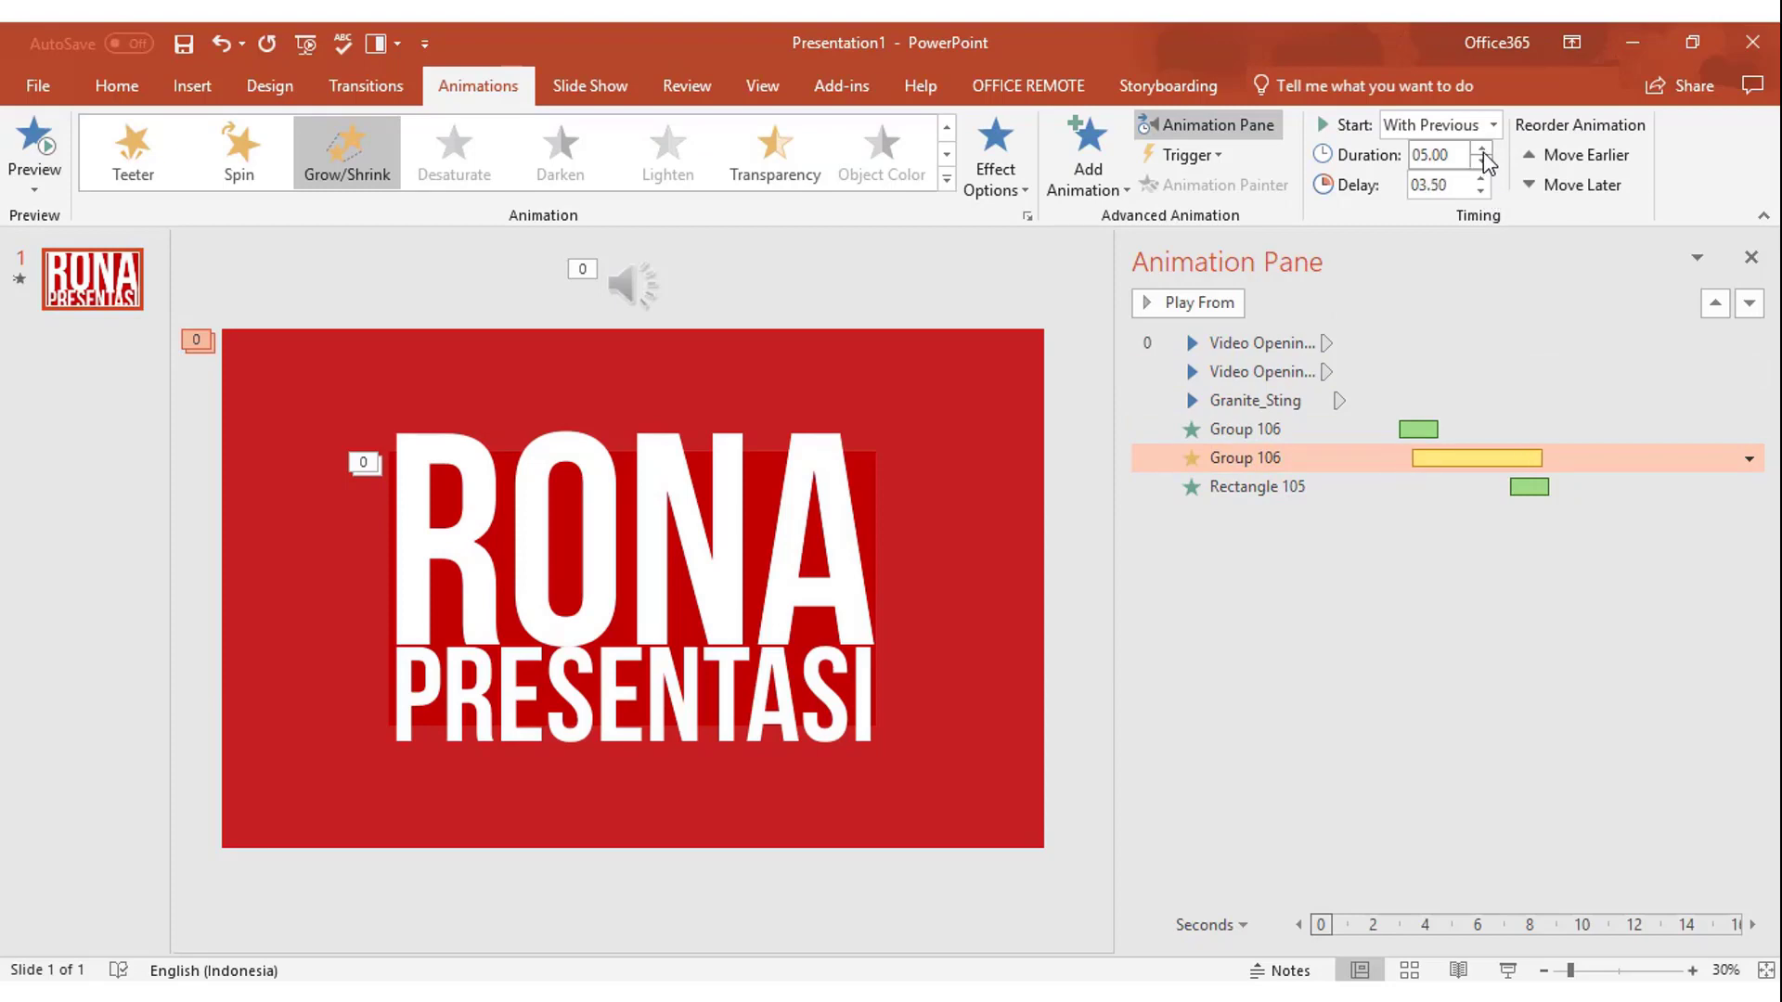
{"action": "left_click", "coordinate": [20, 278]}
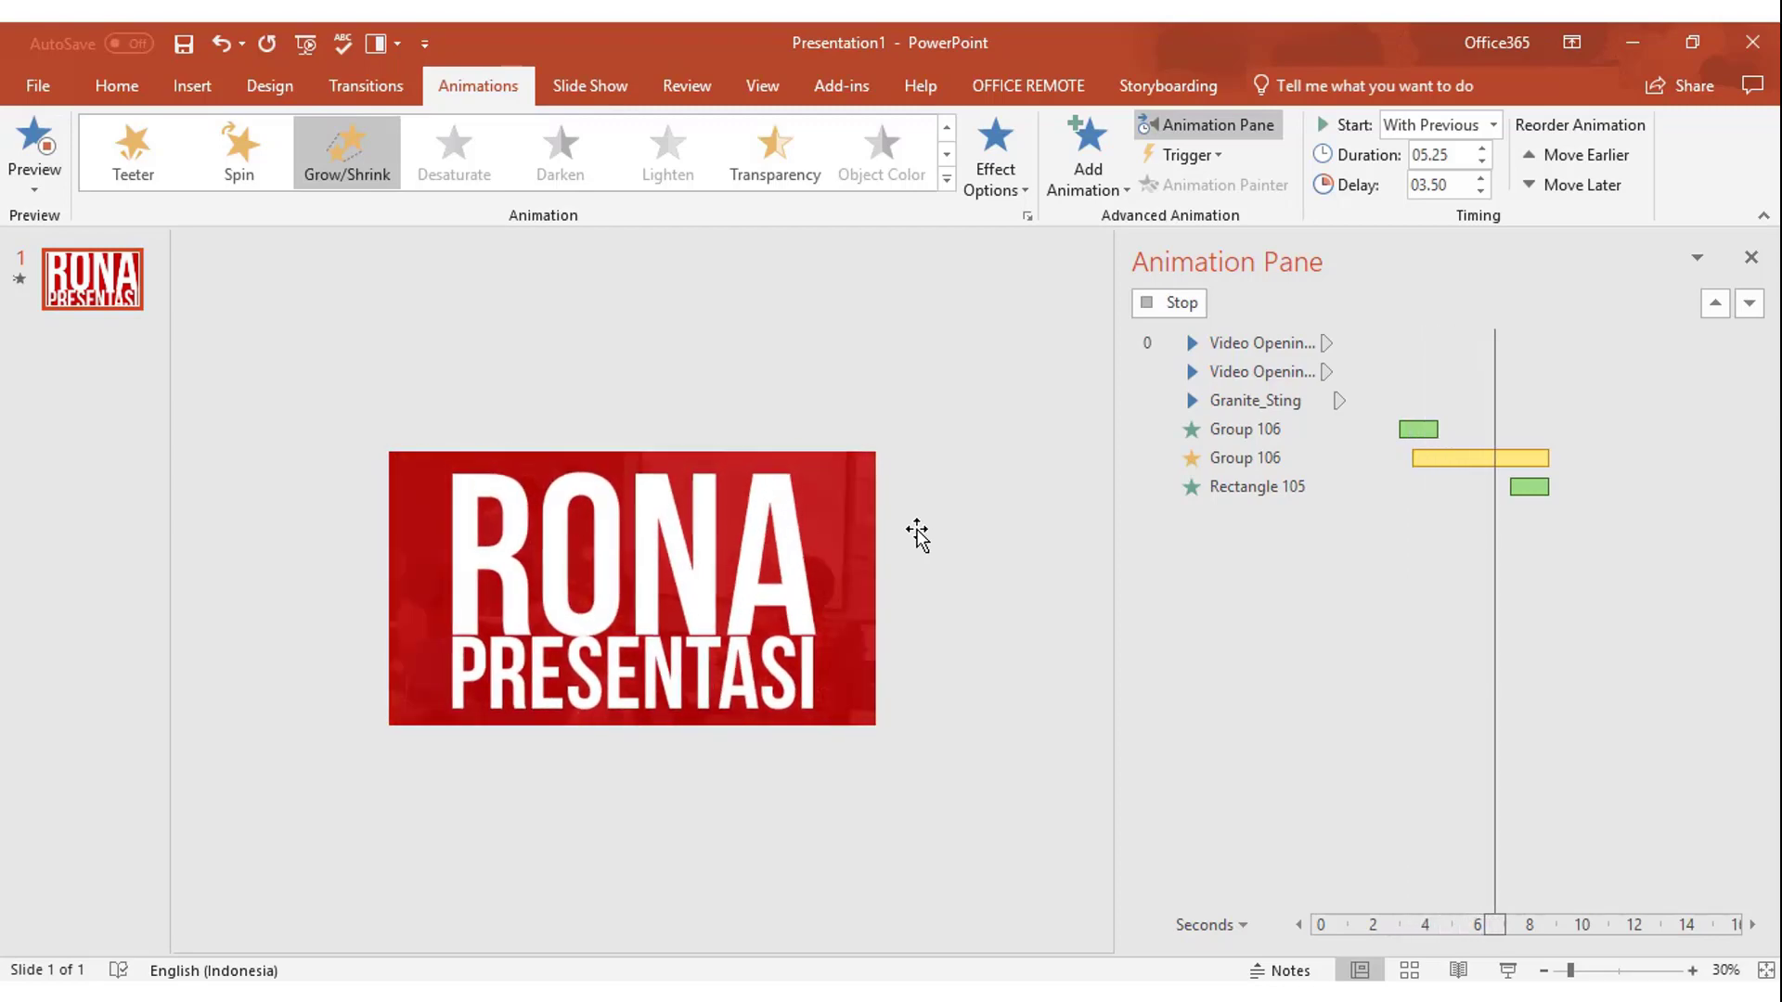
{"action": "left_click", "coordinate": [1751, 257]}
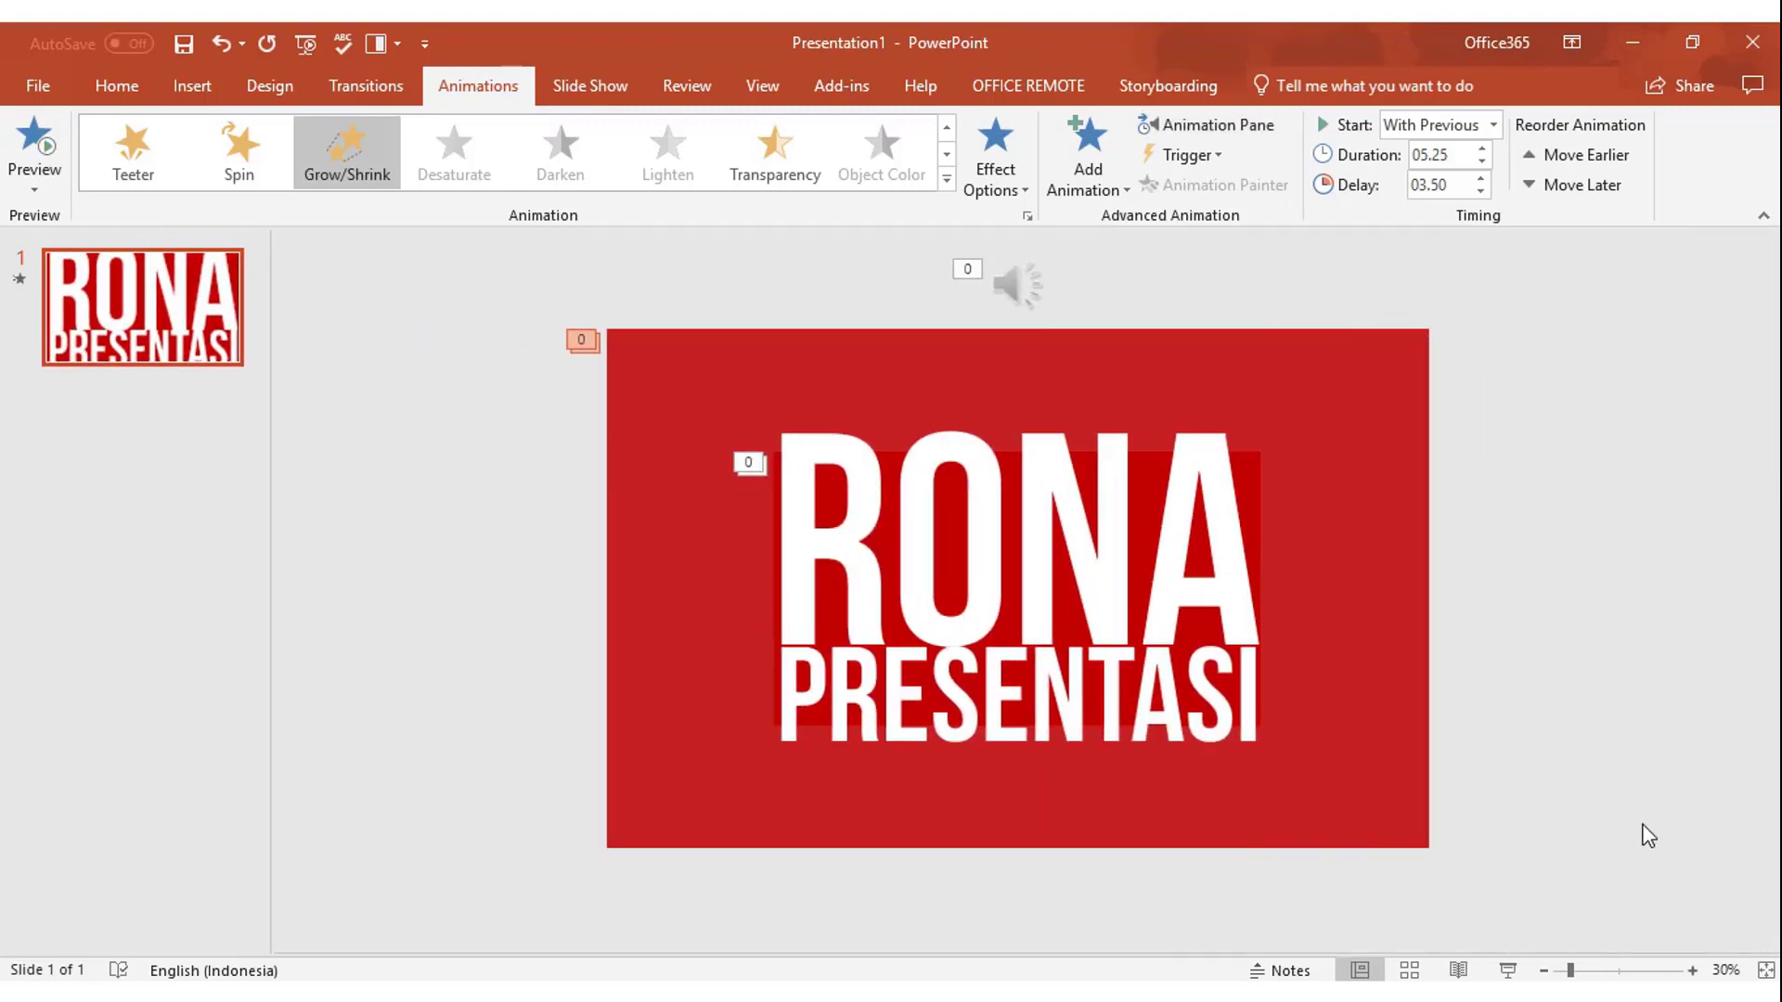
{"action": "left_click", "coordinate": [1691, 970]}
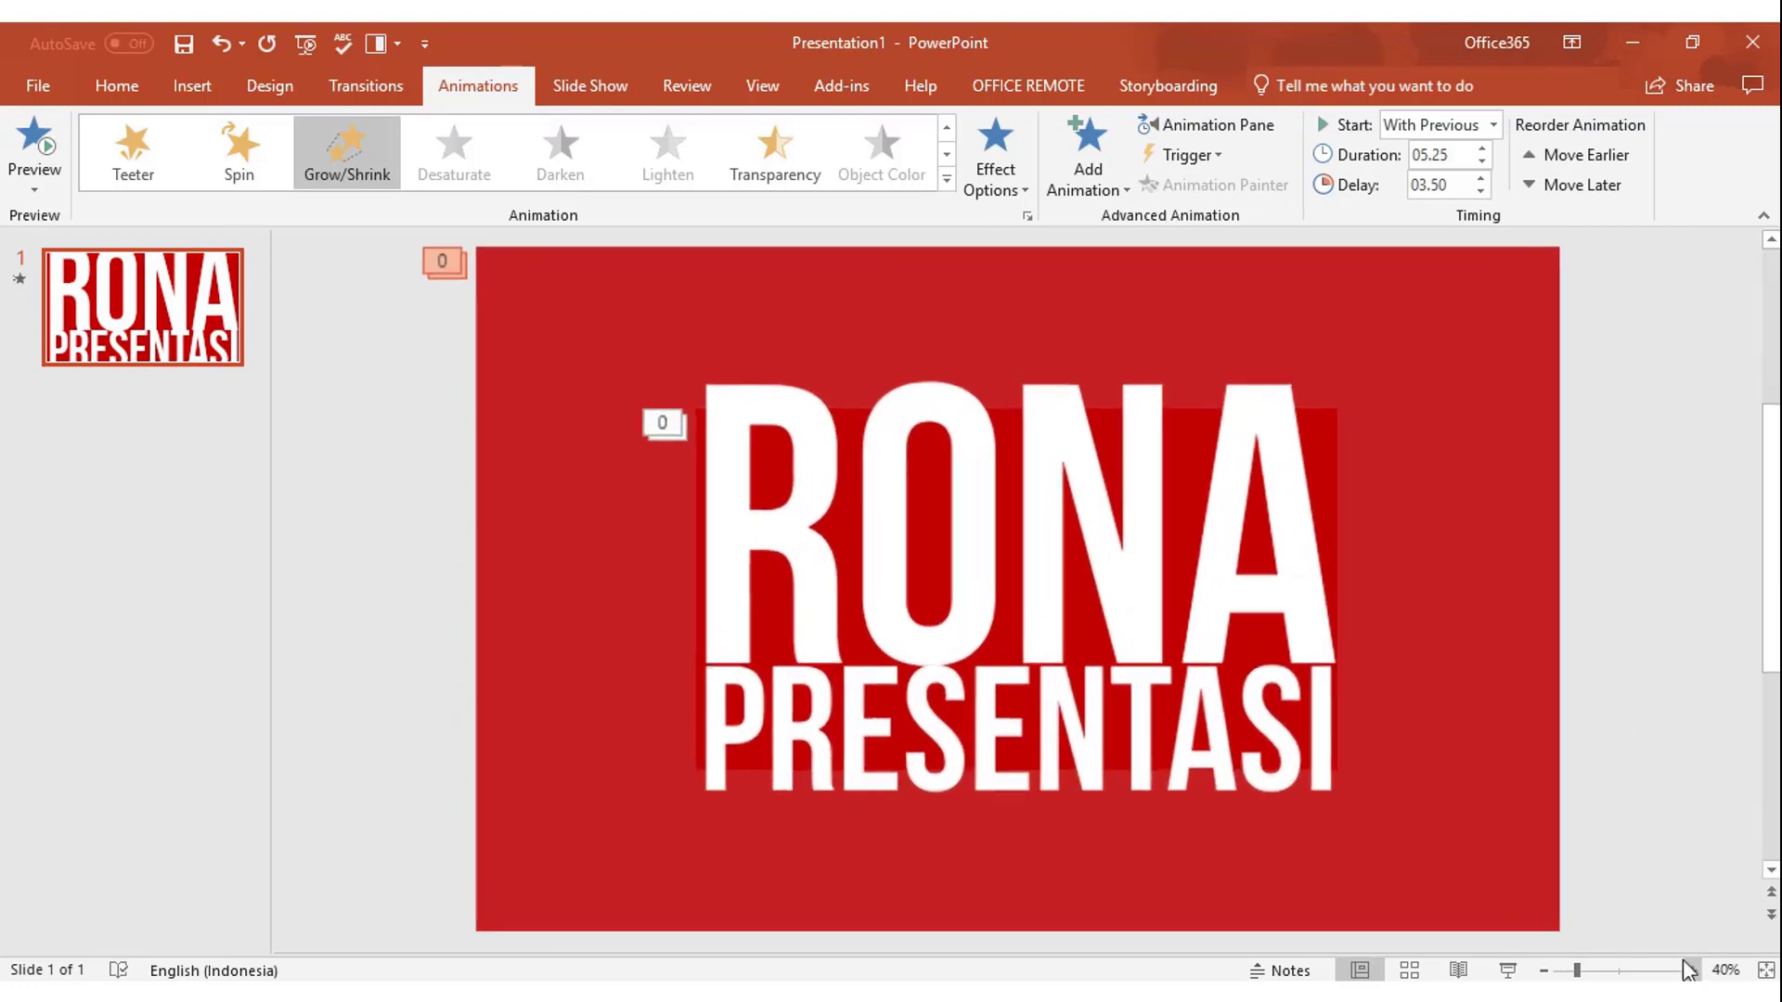
{"action": "left_click", "coordinate": [1545, 970]}
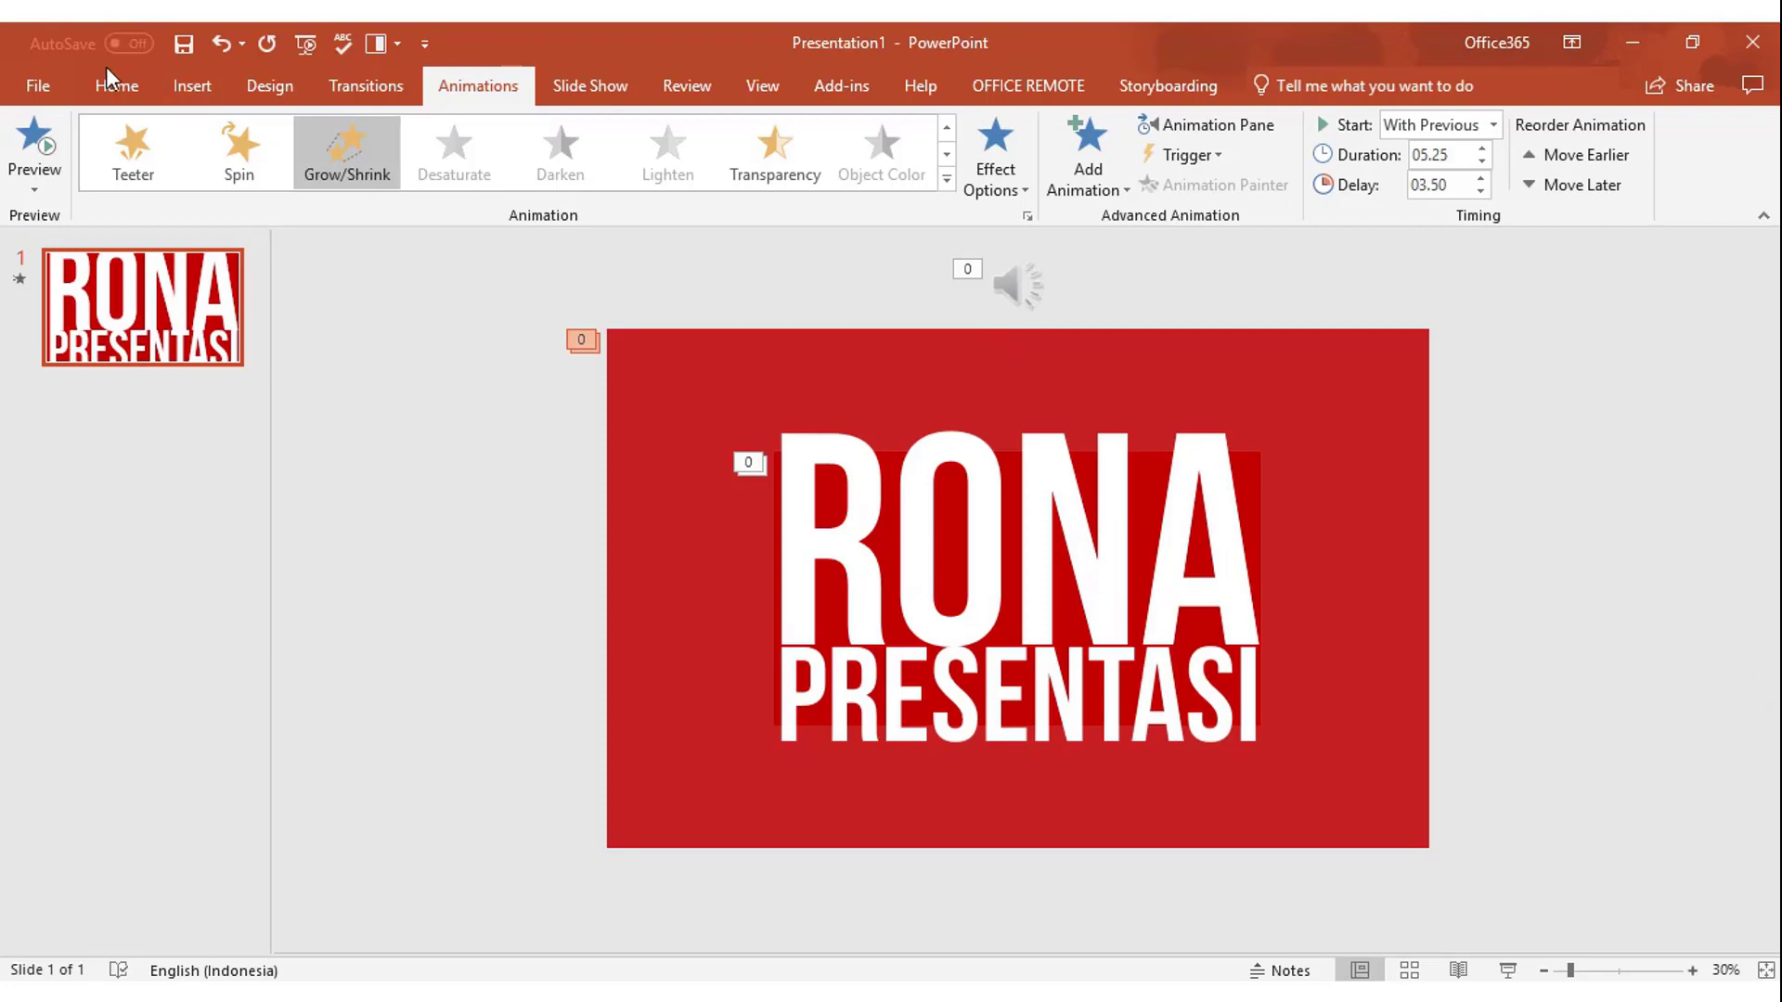
Step: Use File > Export > Create a Video at Full HD (1080p) quality and start creating it
{"action": "left_click", "coordinate": [48, 83]}
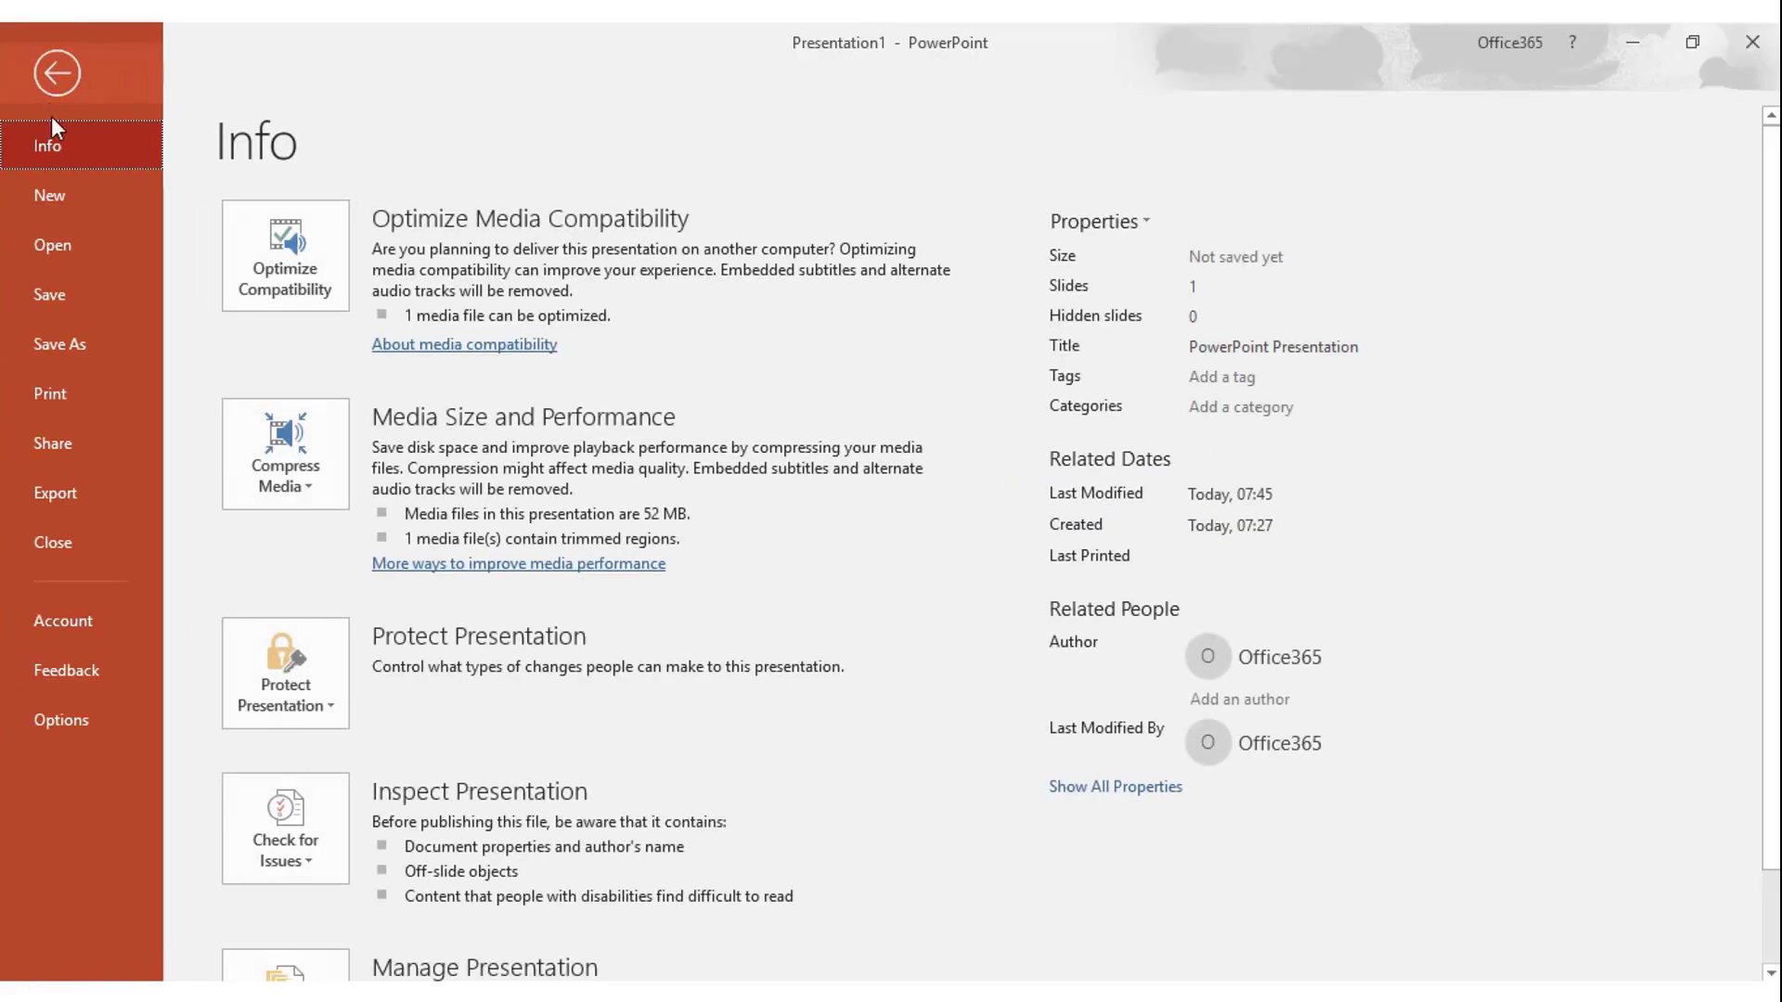
{"action": "left_click", "coordinate": [74, 496]}
{"action": "left_click", "coordinate": [411, 313]}
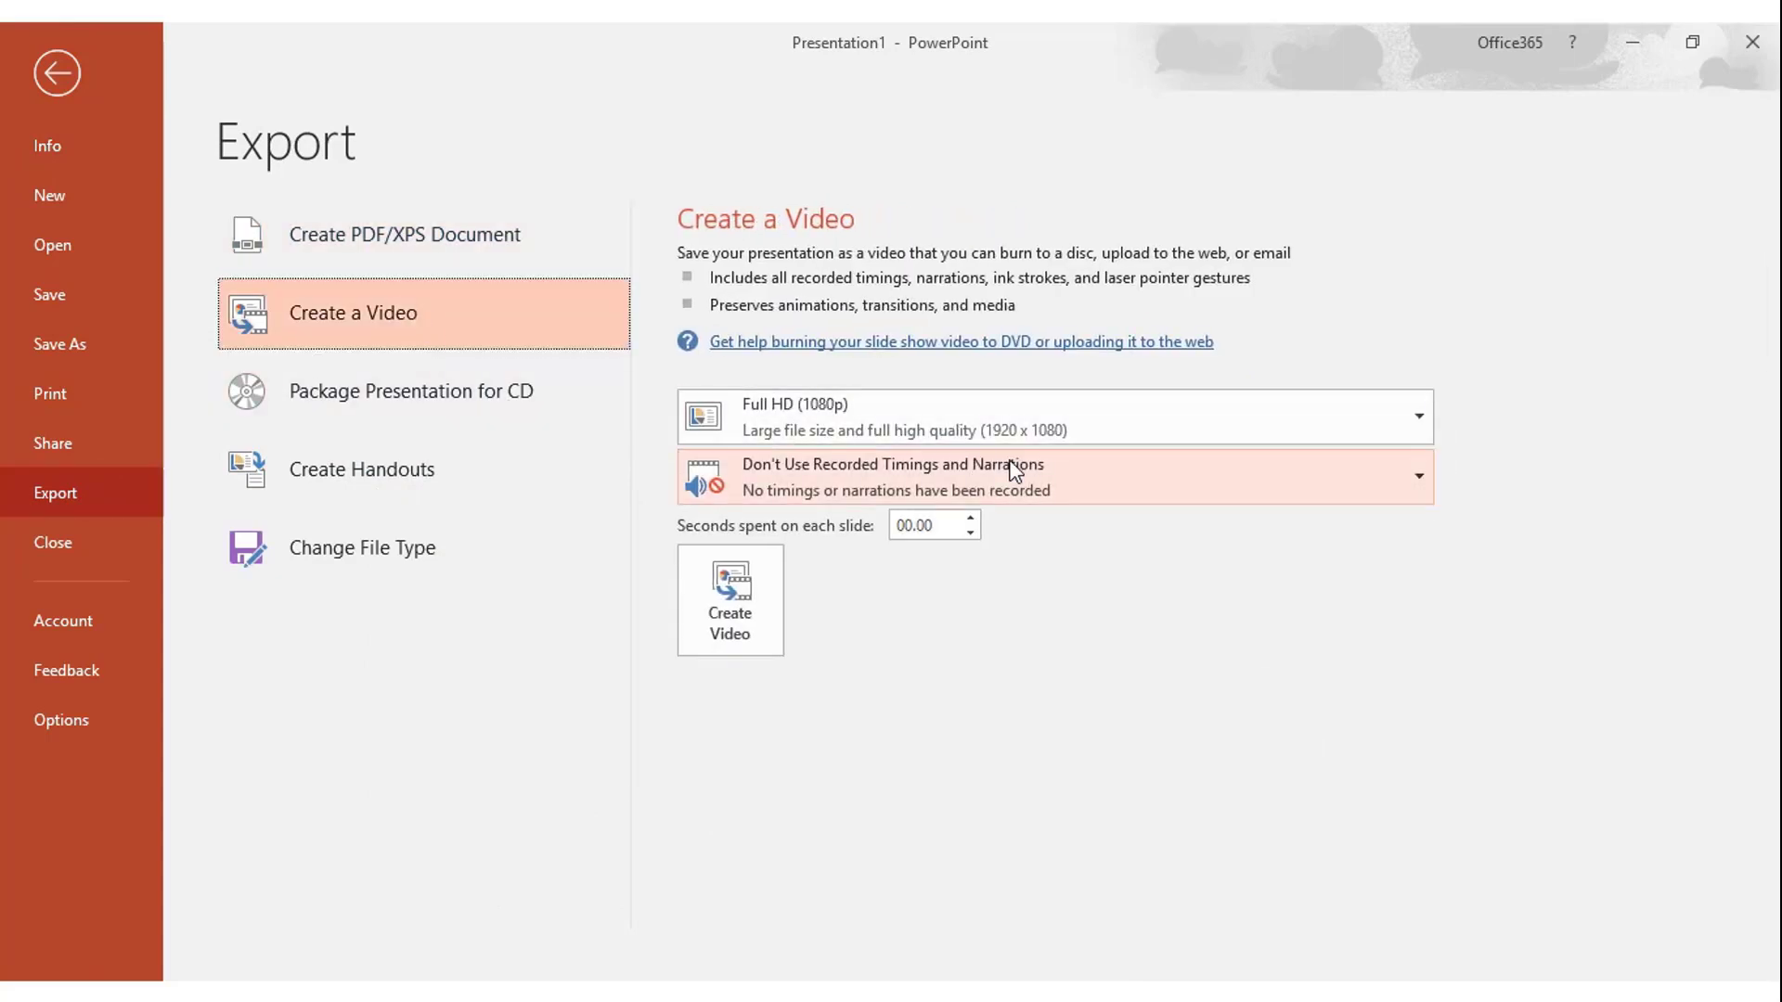
{"action": "left_click", "coordinate": [1133, 422]}
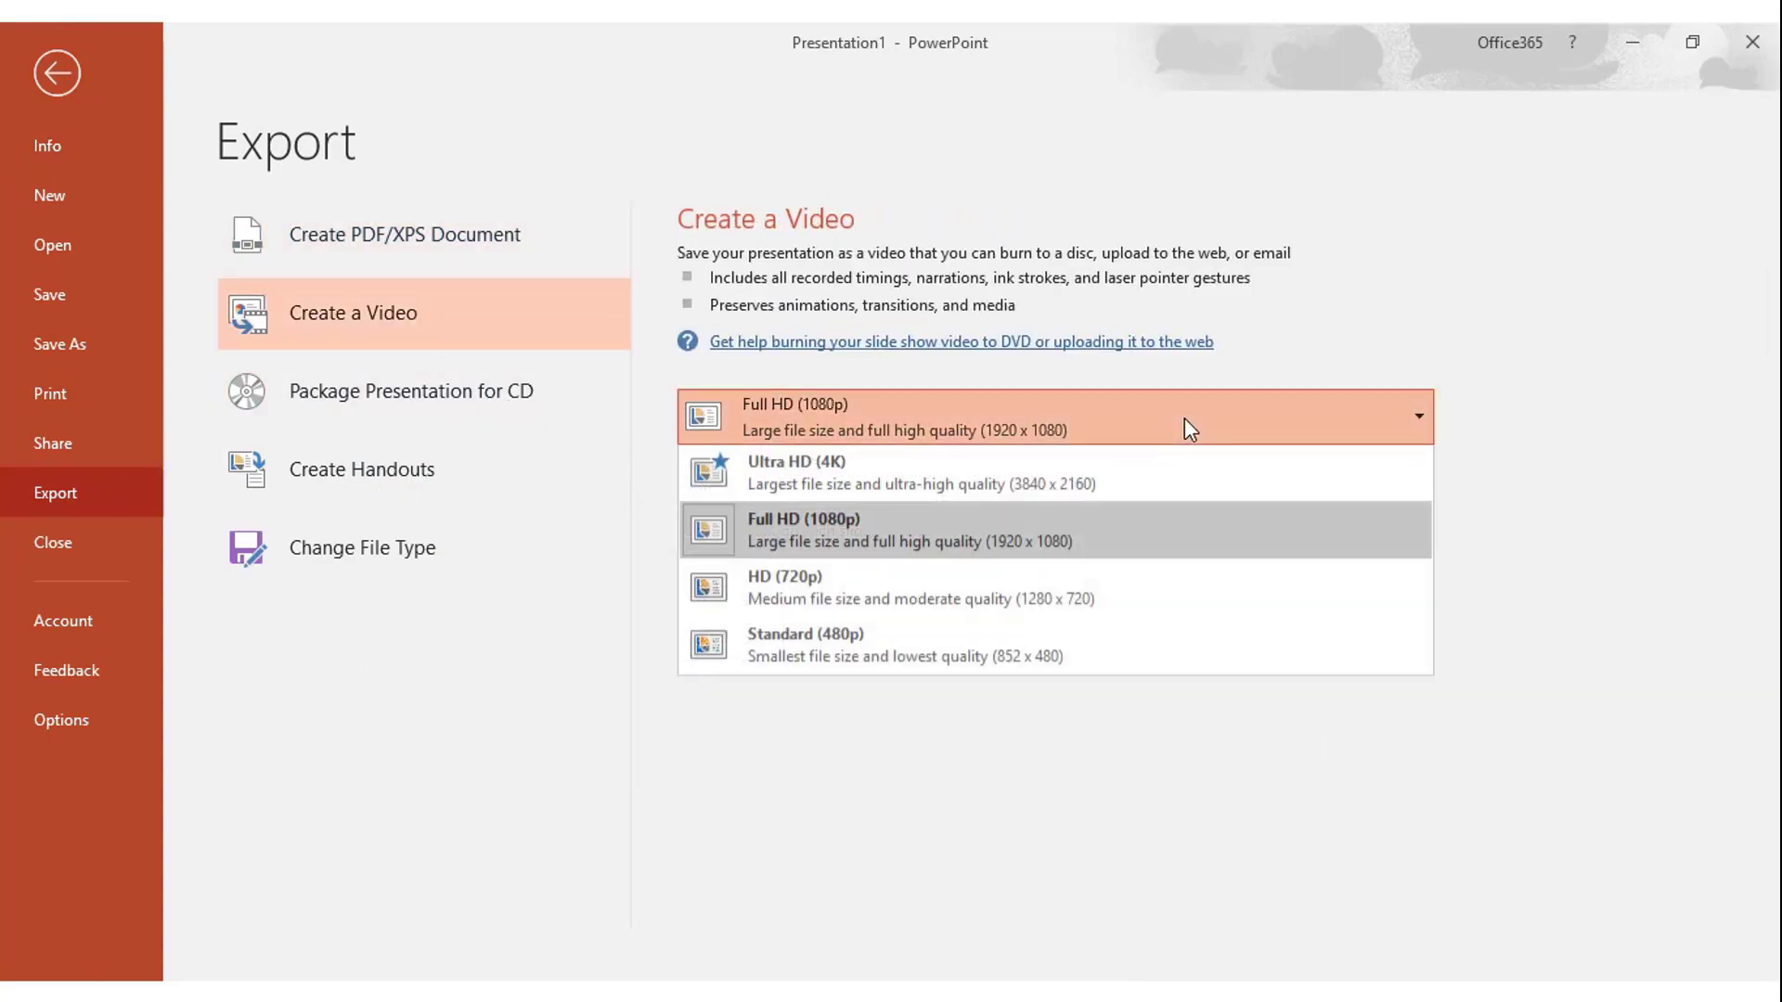
{"action": "left_click", "coordinate": [899, 546]}
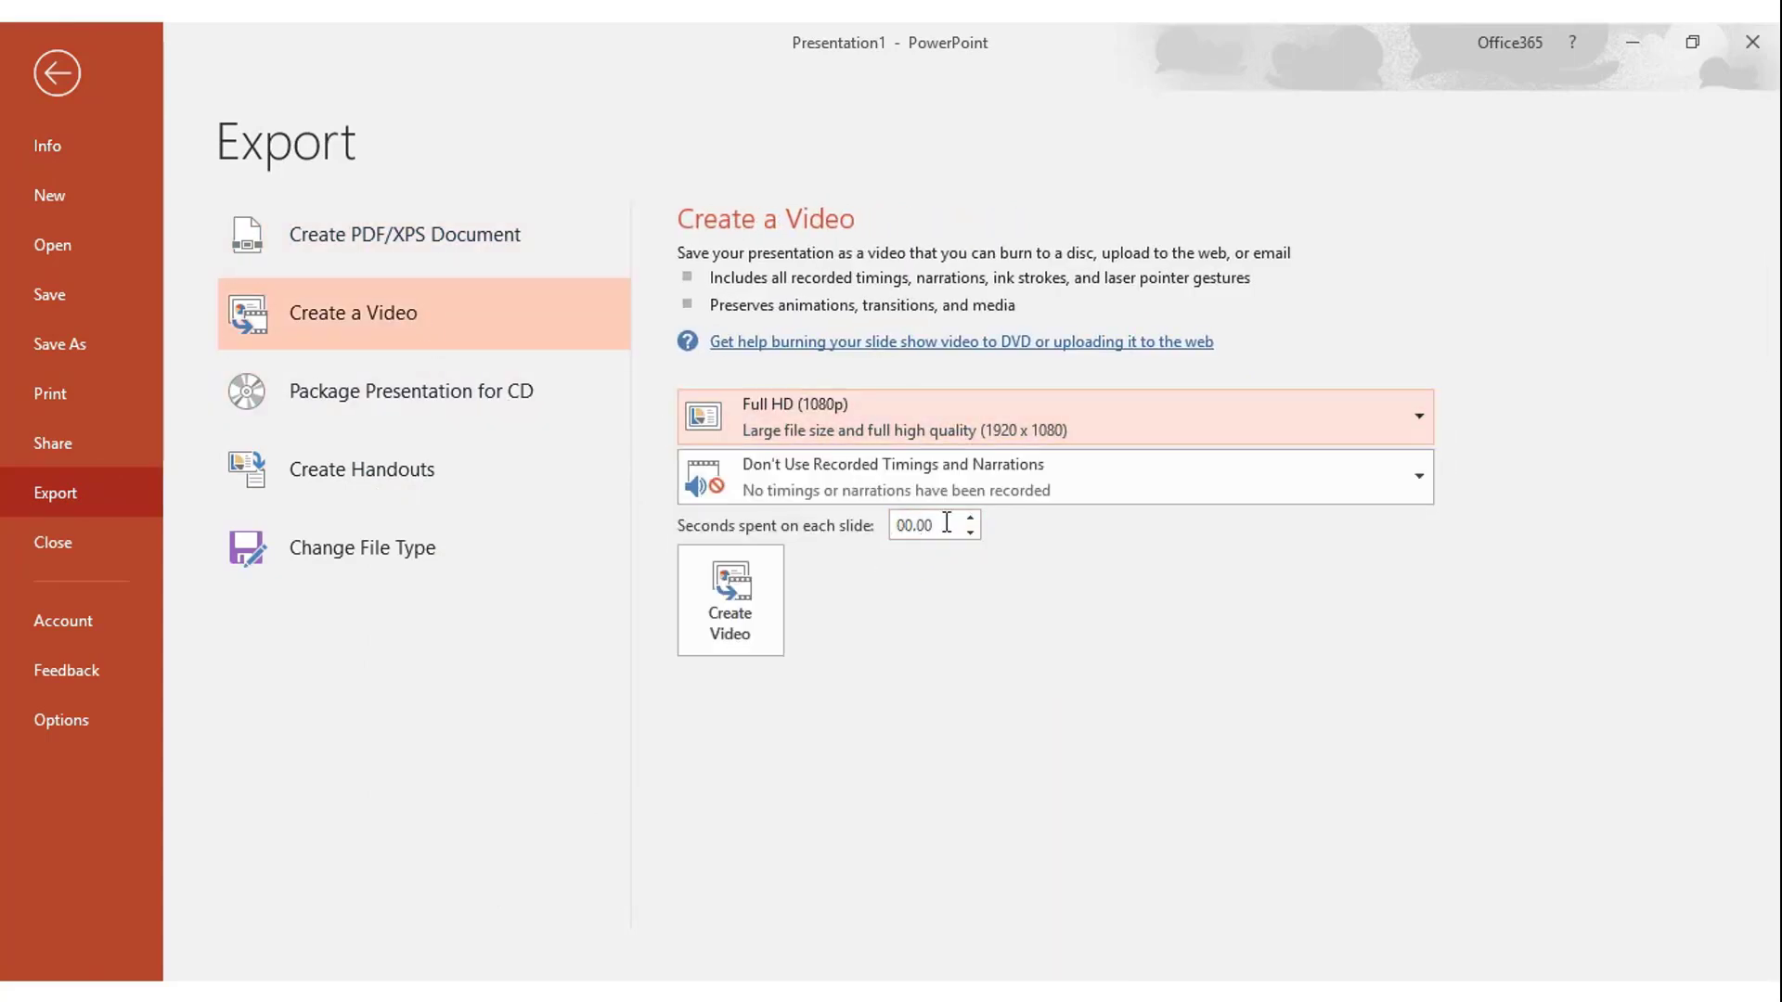
{"action": "left_click", "coordinate": [748, 625]}
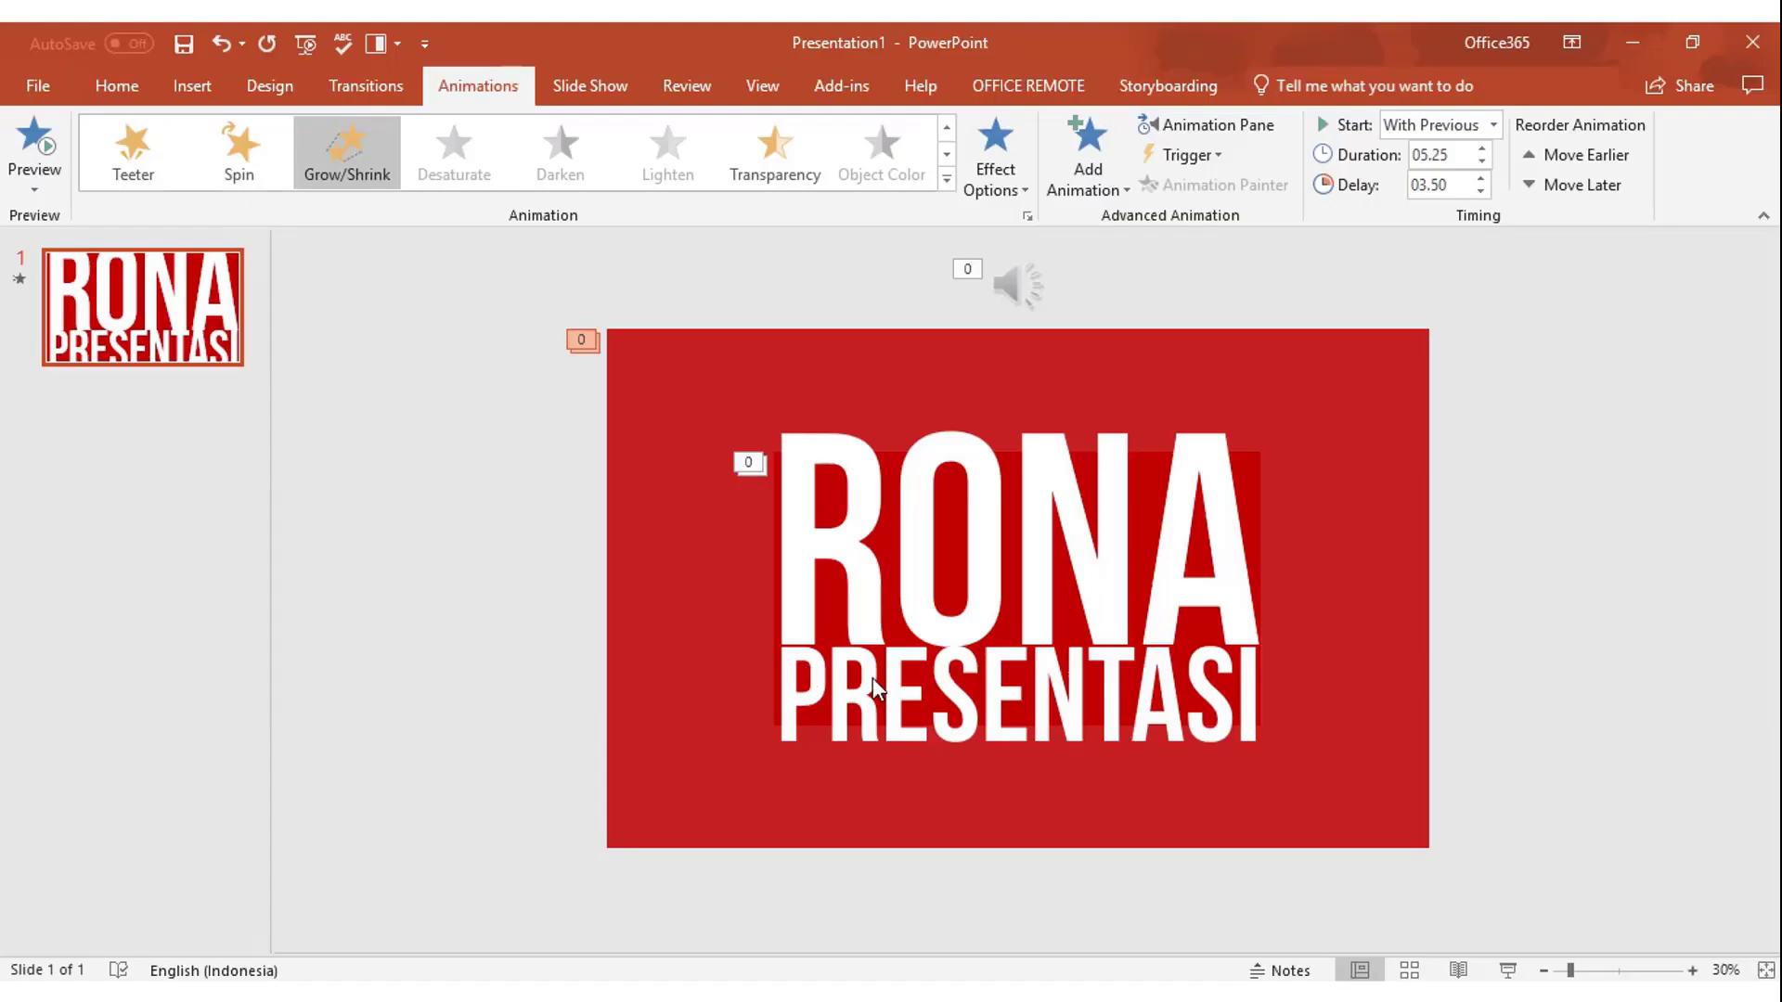
Step: Save the video as 'Video Opening Marvel 4' in the Videos folder
{"action": "left_click", "coordinate": [145, 395]}
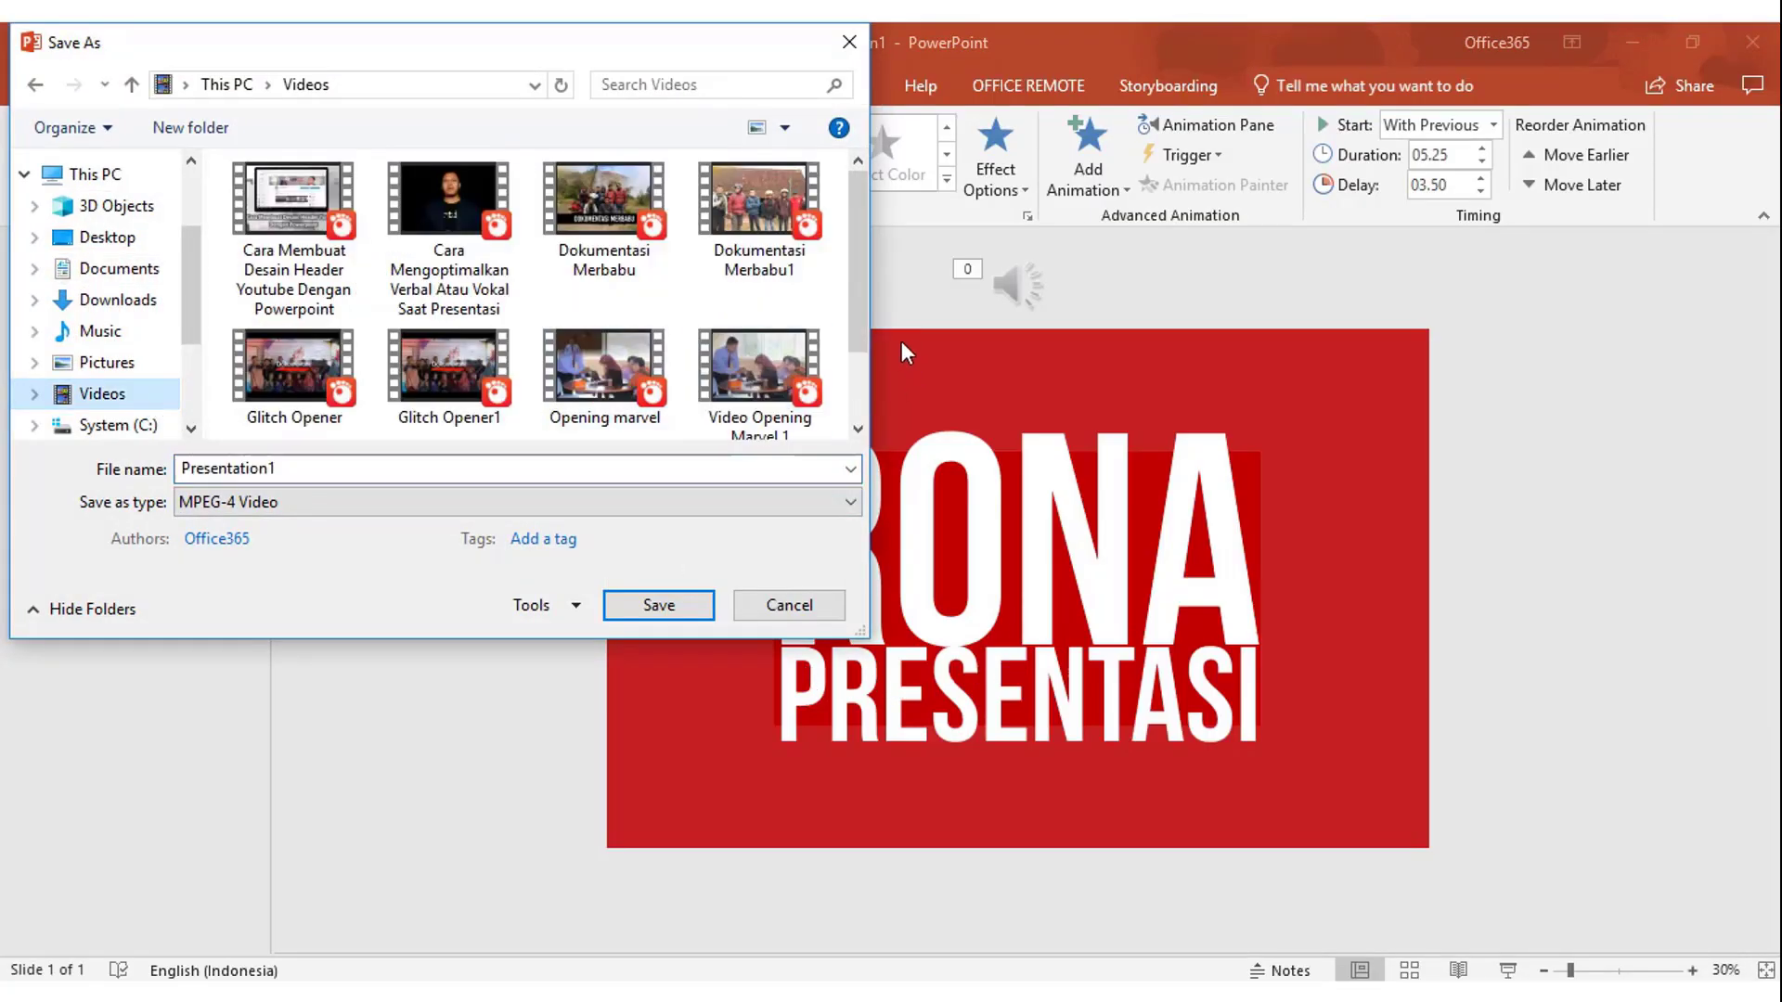
{"action": "left_click_drag", "start_coordinate": [855, 320], "coordinate": [856, 397]}
{"action": "left_click", "coordinate": [469, 408]}
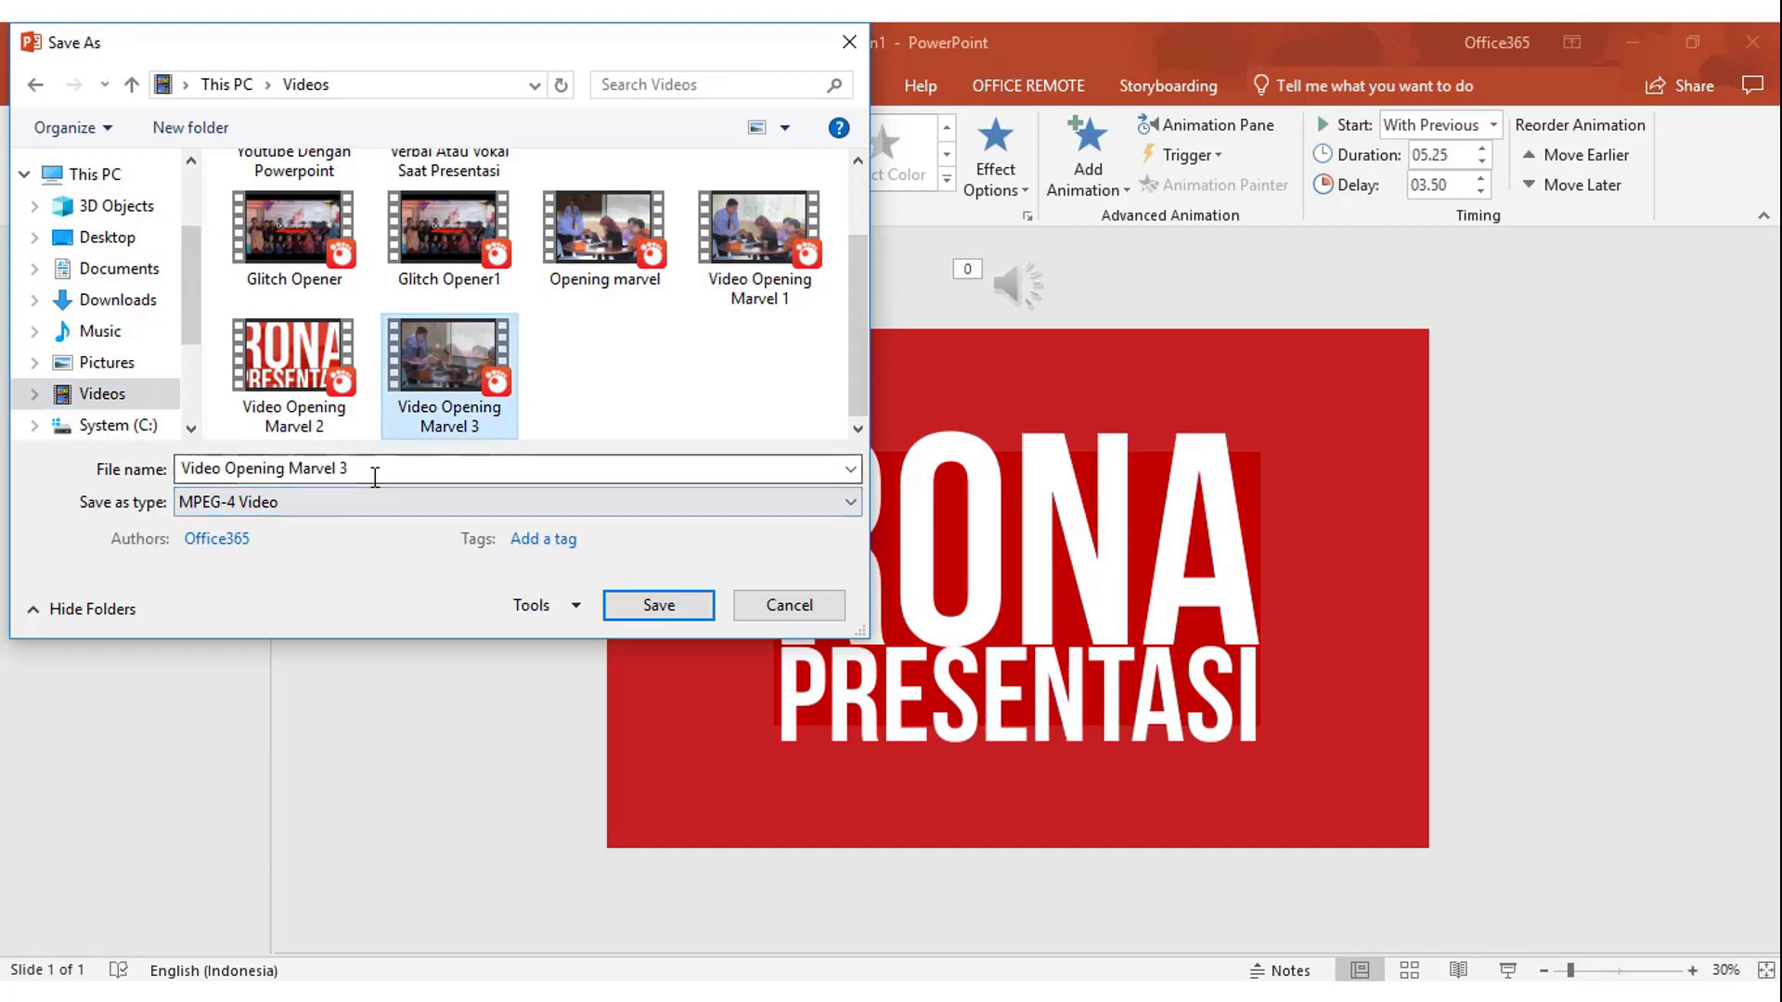
{"action": "left_click", "coordinate": [362, 467]}
{"action": "key", "text": "BackSpace"}
{"action": "type", "text": "4"}
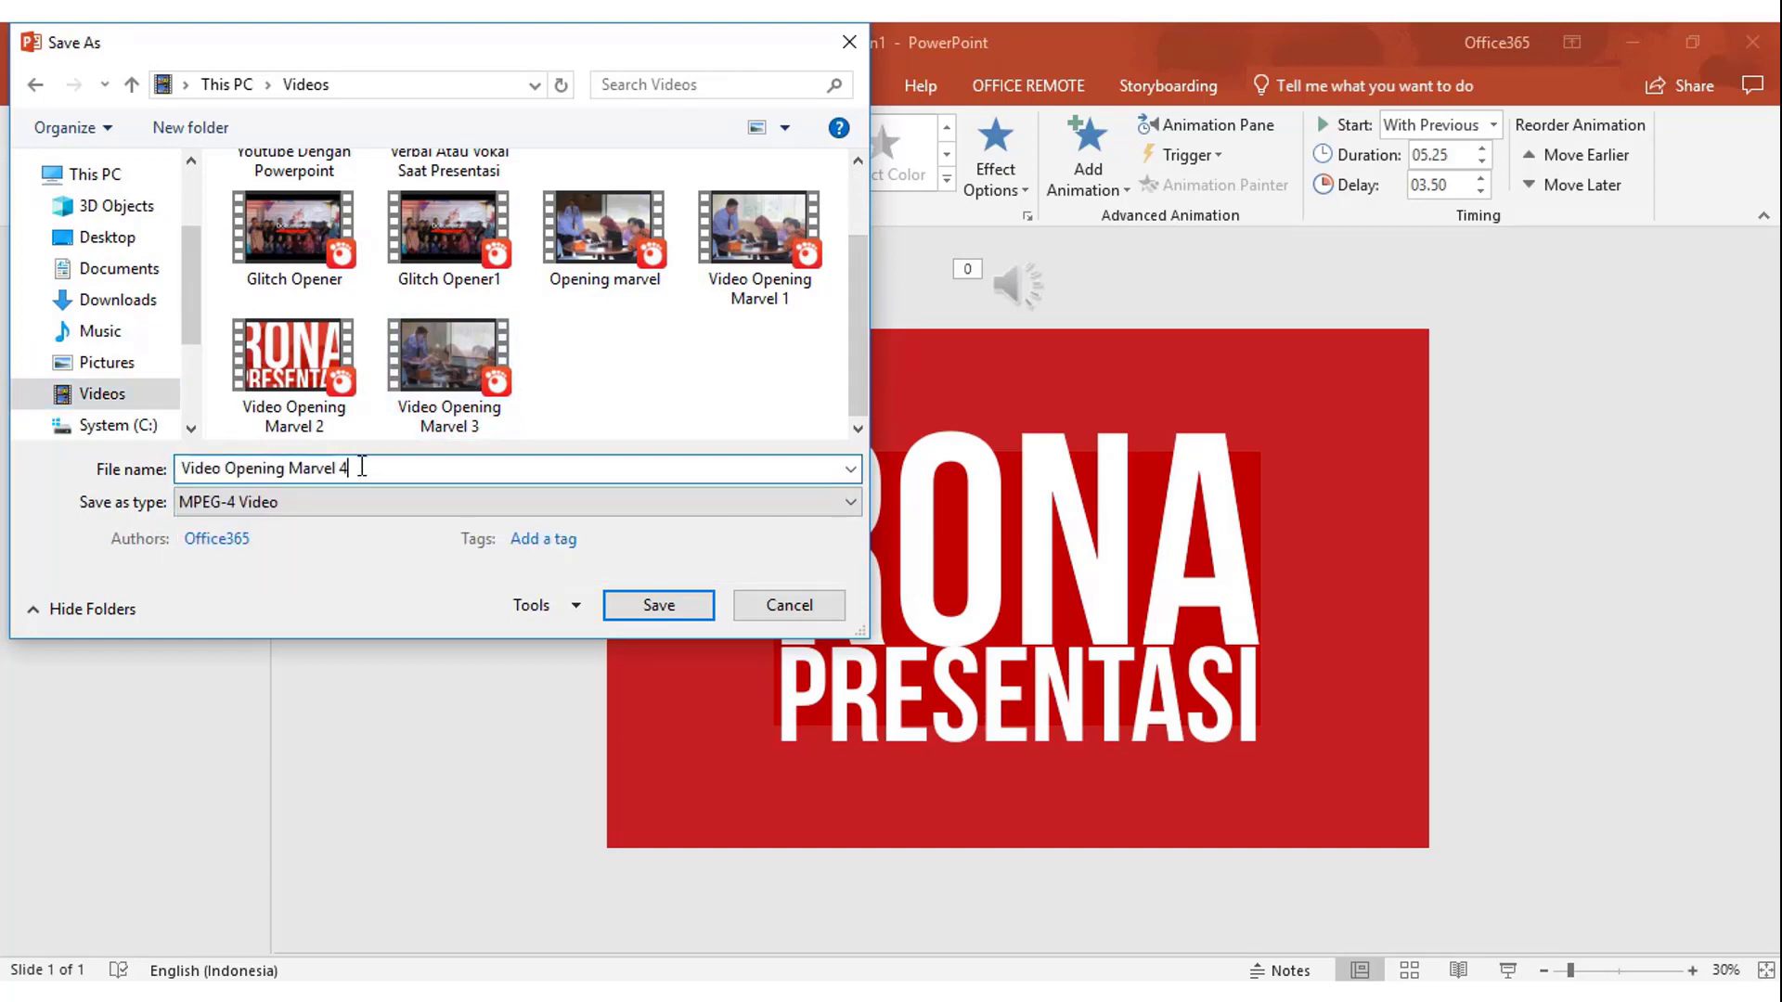
{"action": "left_click", "coordinate": [656, 606]}
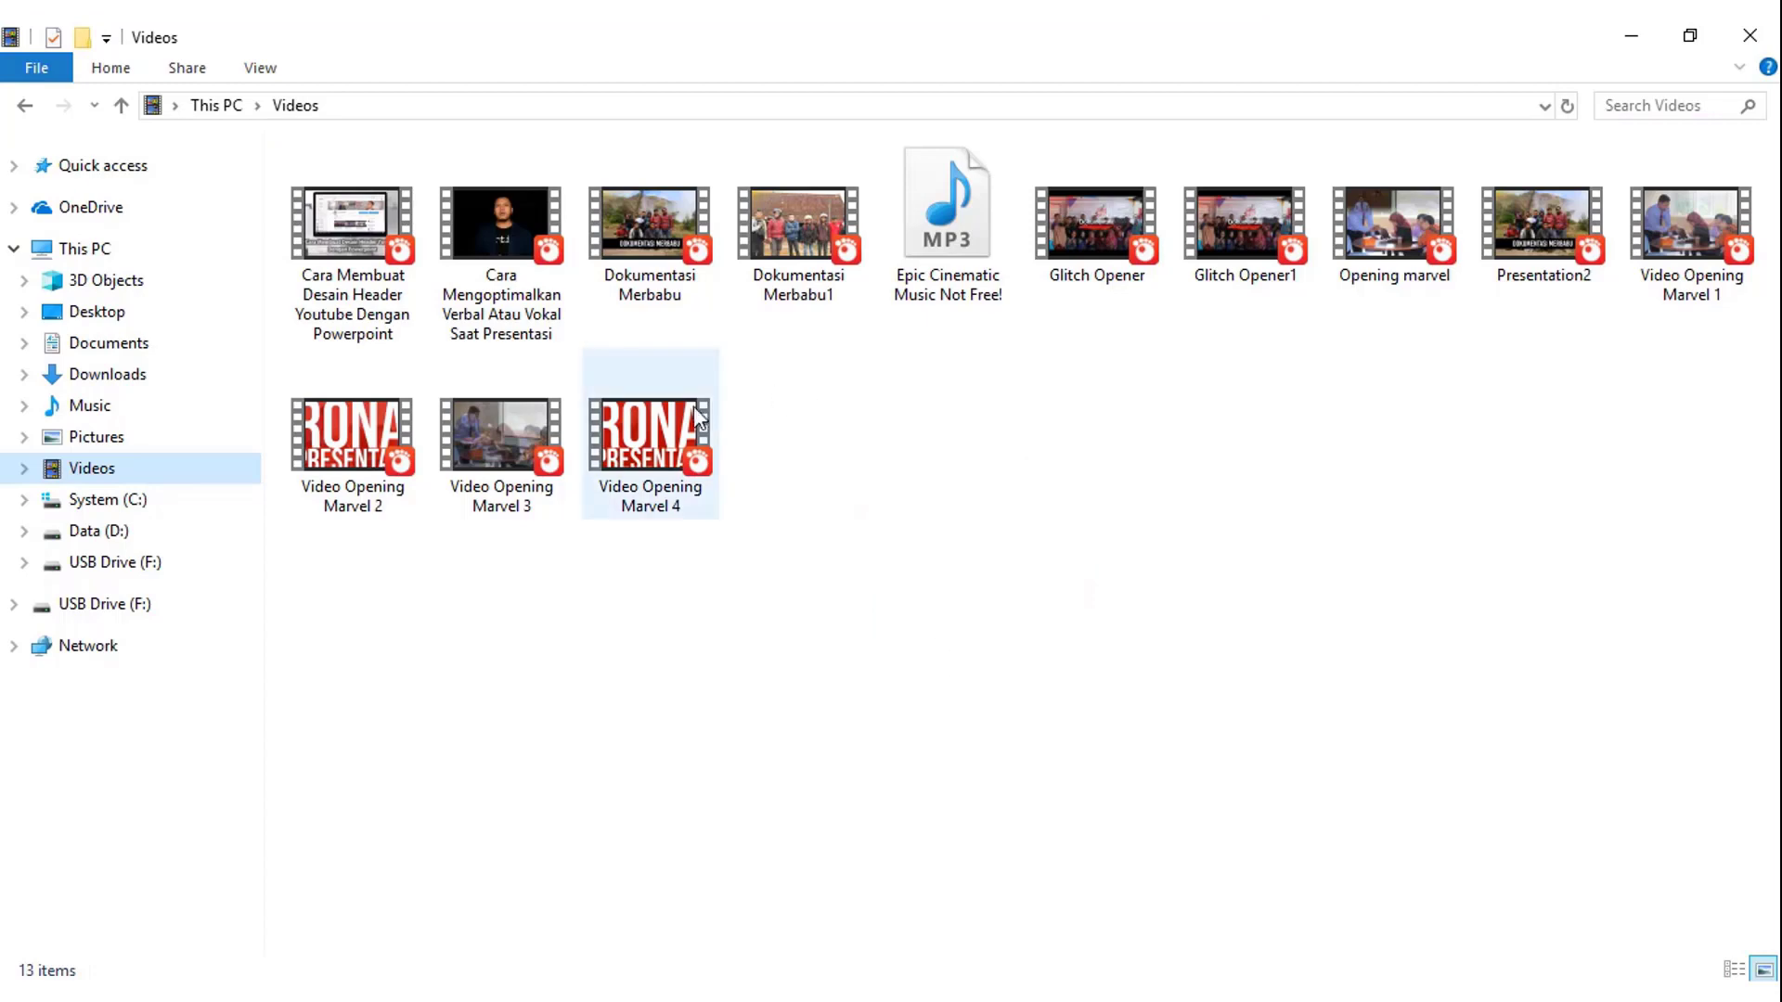
{"action": "mouse_move", "coordinate": [649, 439]}
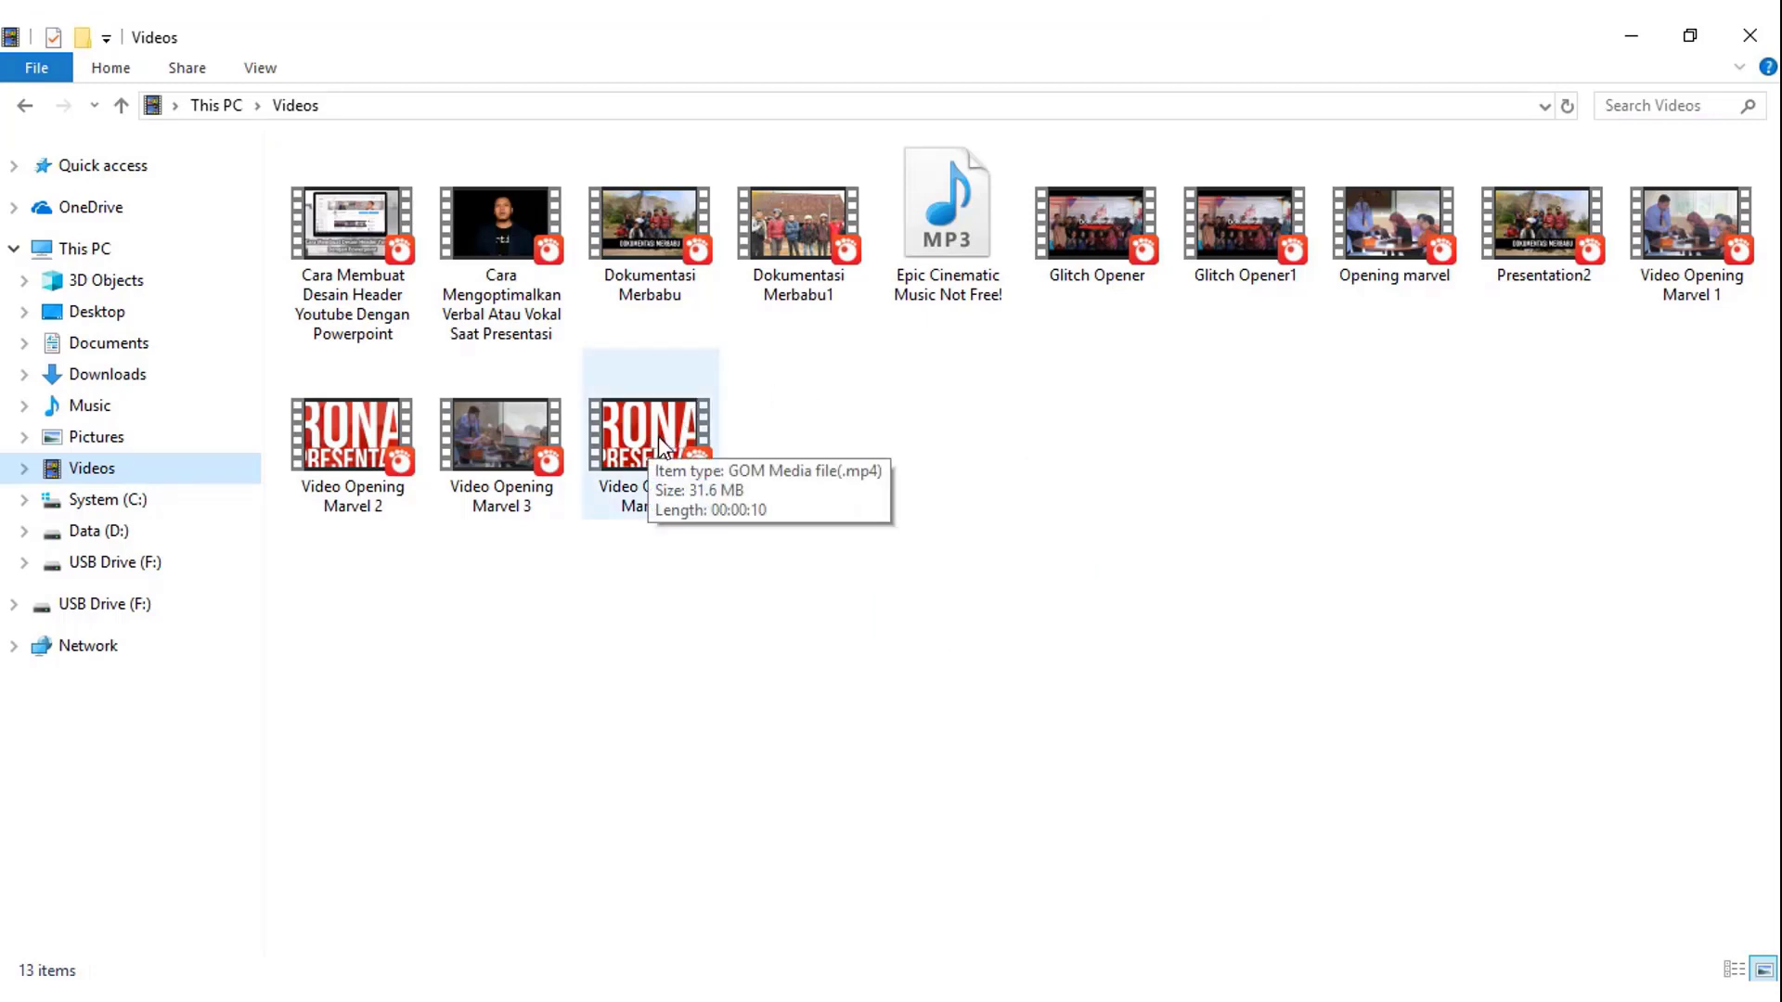
Step: Open Video Opening Marvel 4 from the Videos folder and play it in GOM Player
{"action": "double_click", "coordinate": [662, 445]}
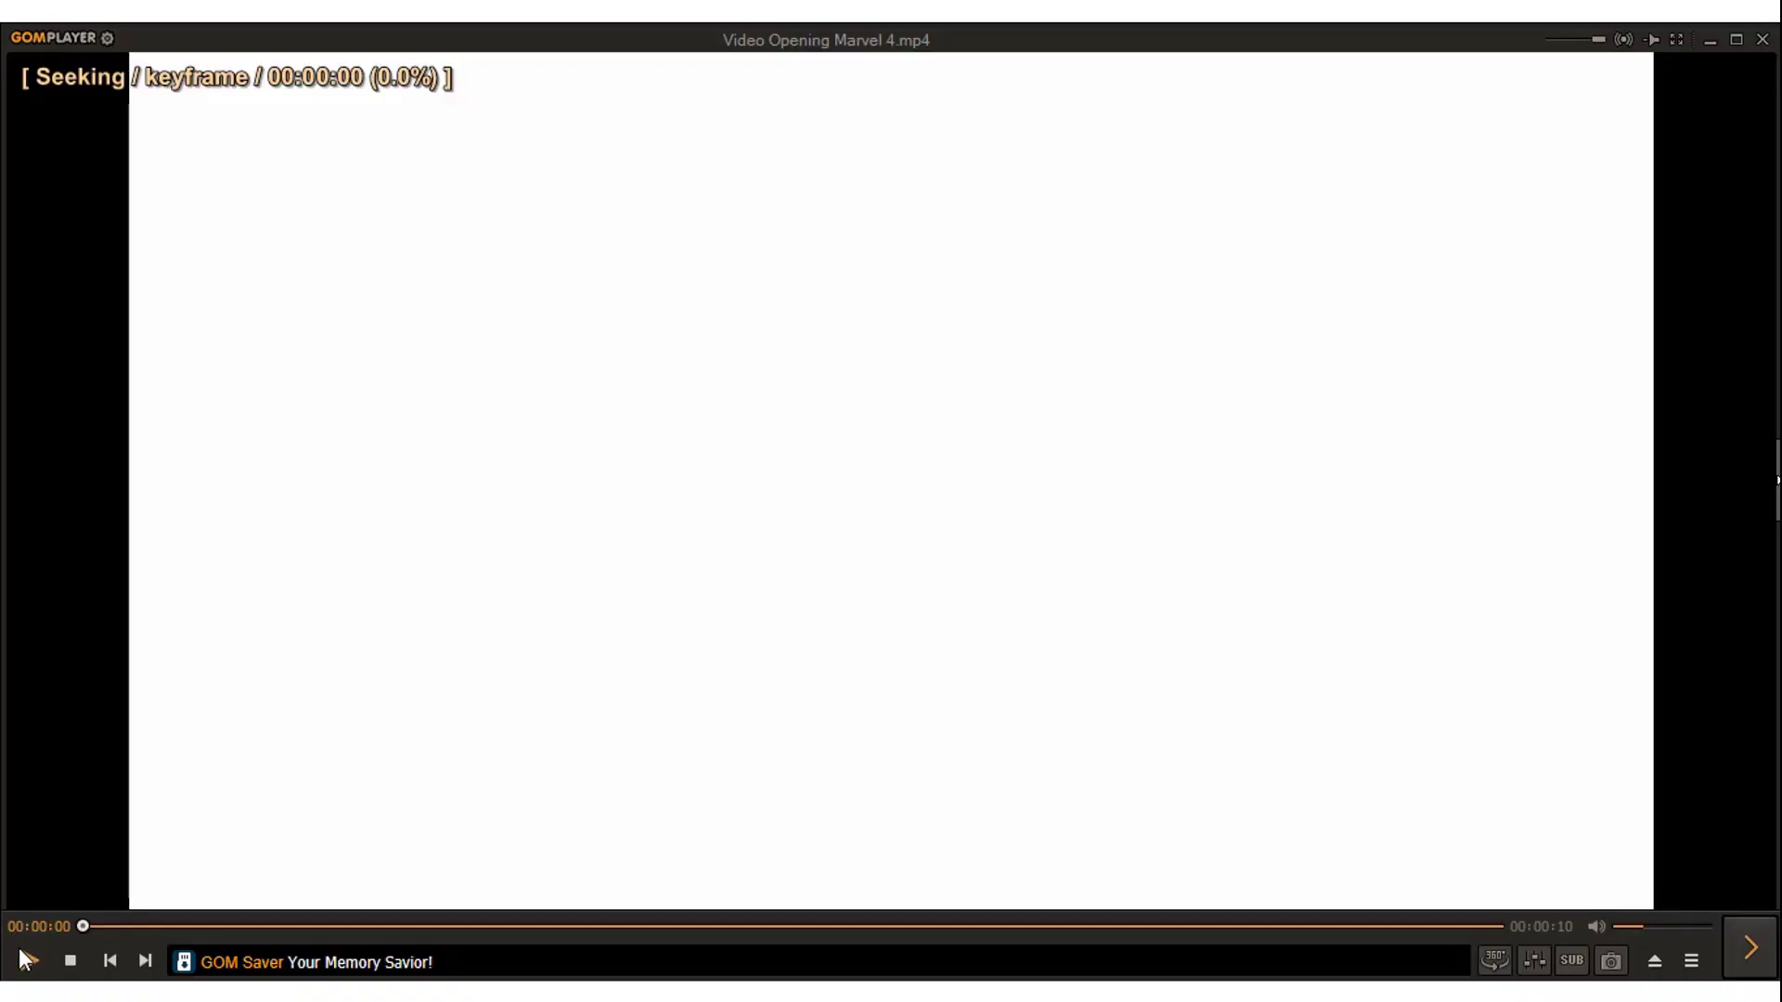
{"action": "left_click", "coordinate": [25, 960]}
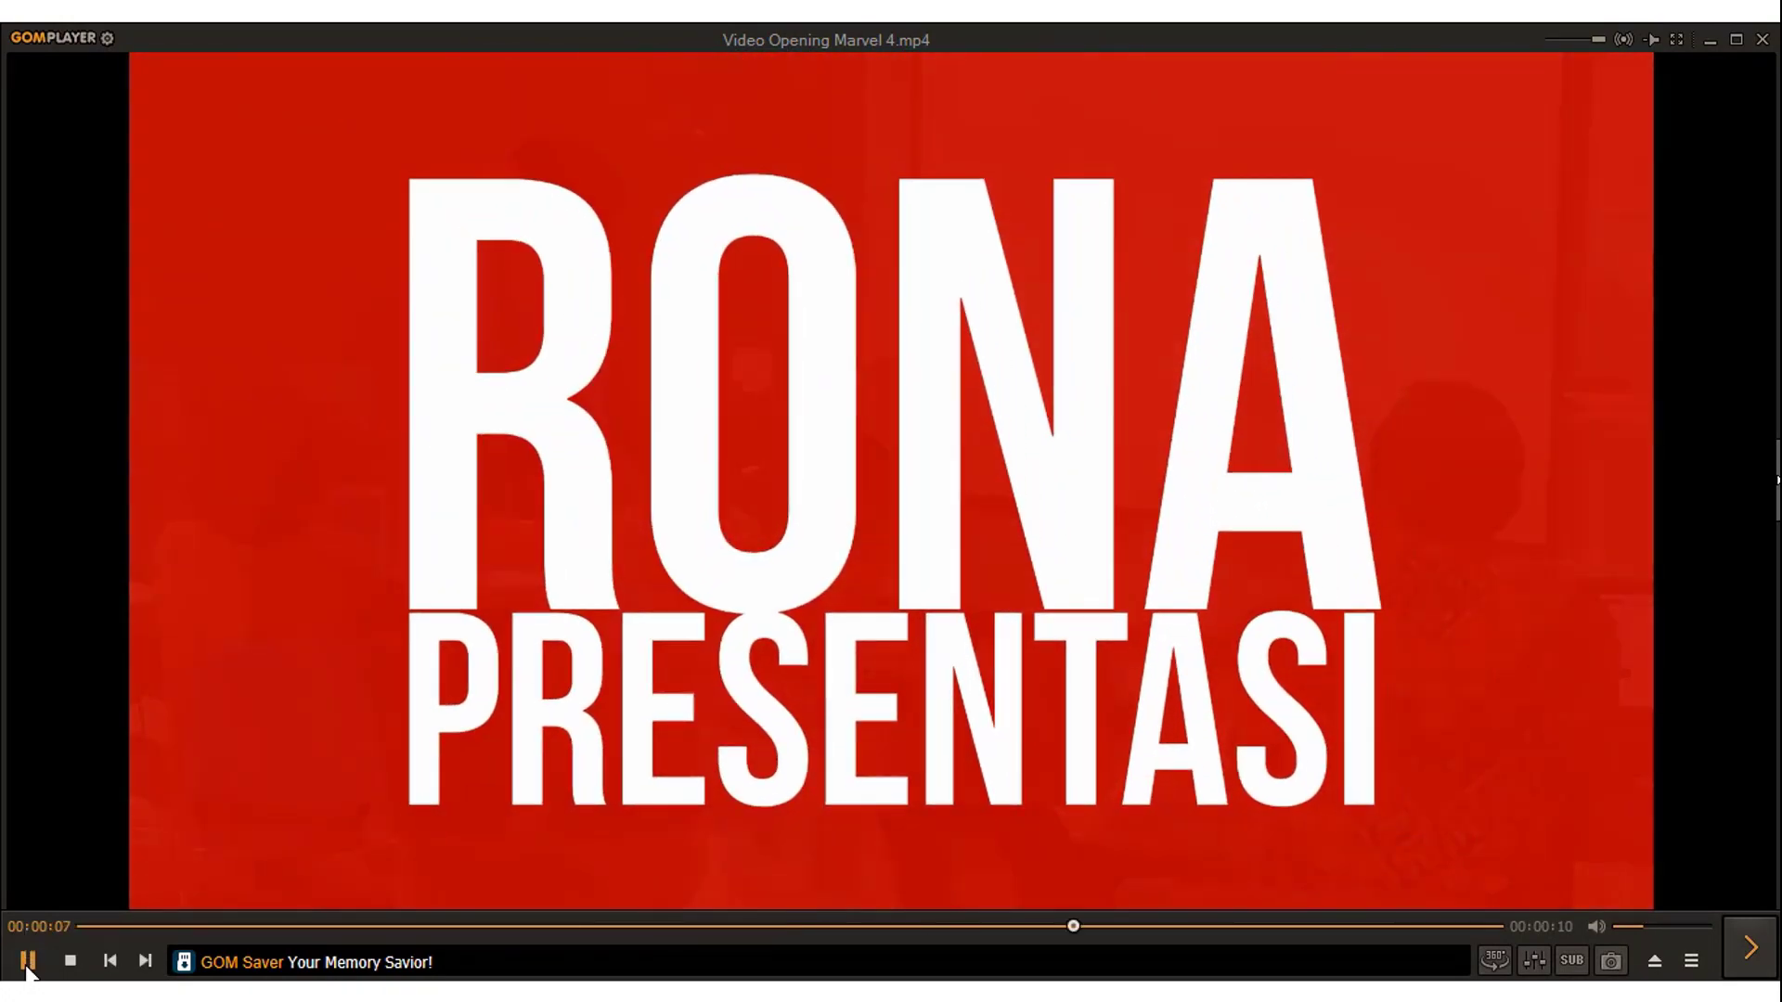
Step: Pause the RONA PRESENTASI video at 00:00:09 of 00:00:10
{"action": "left_click", "coordinate": [27, 965]}
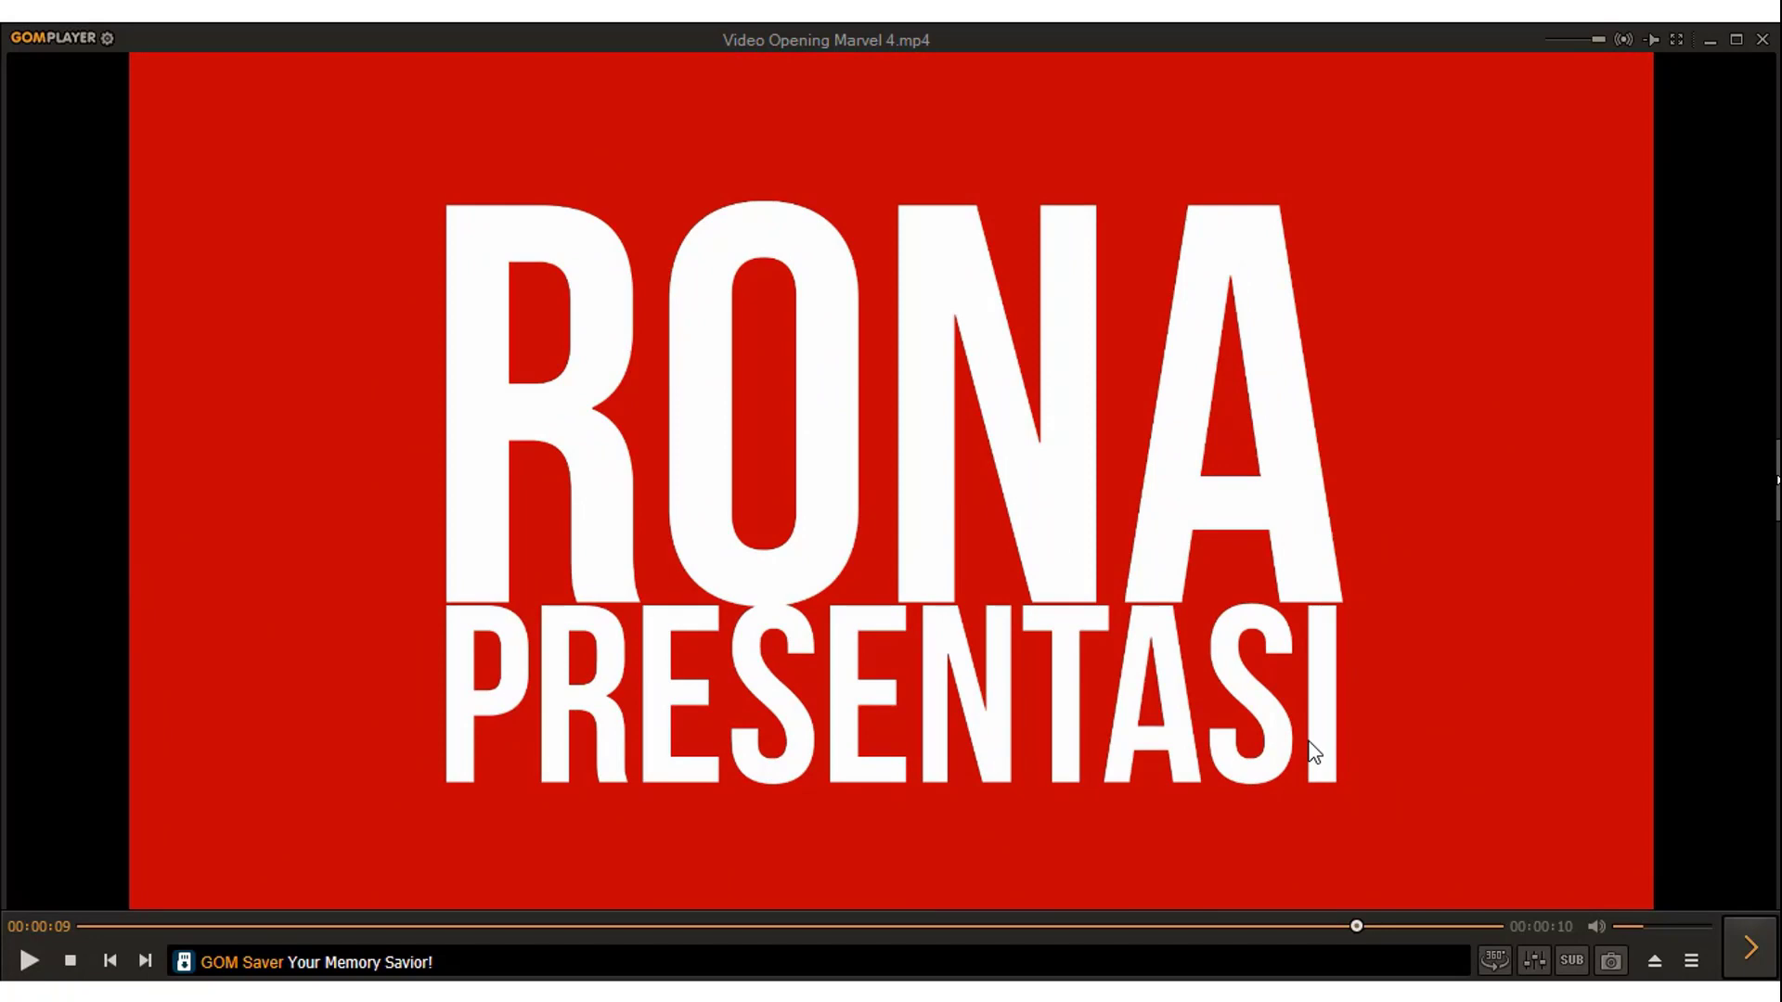